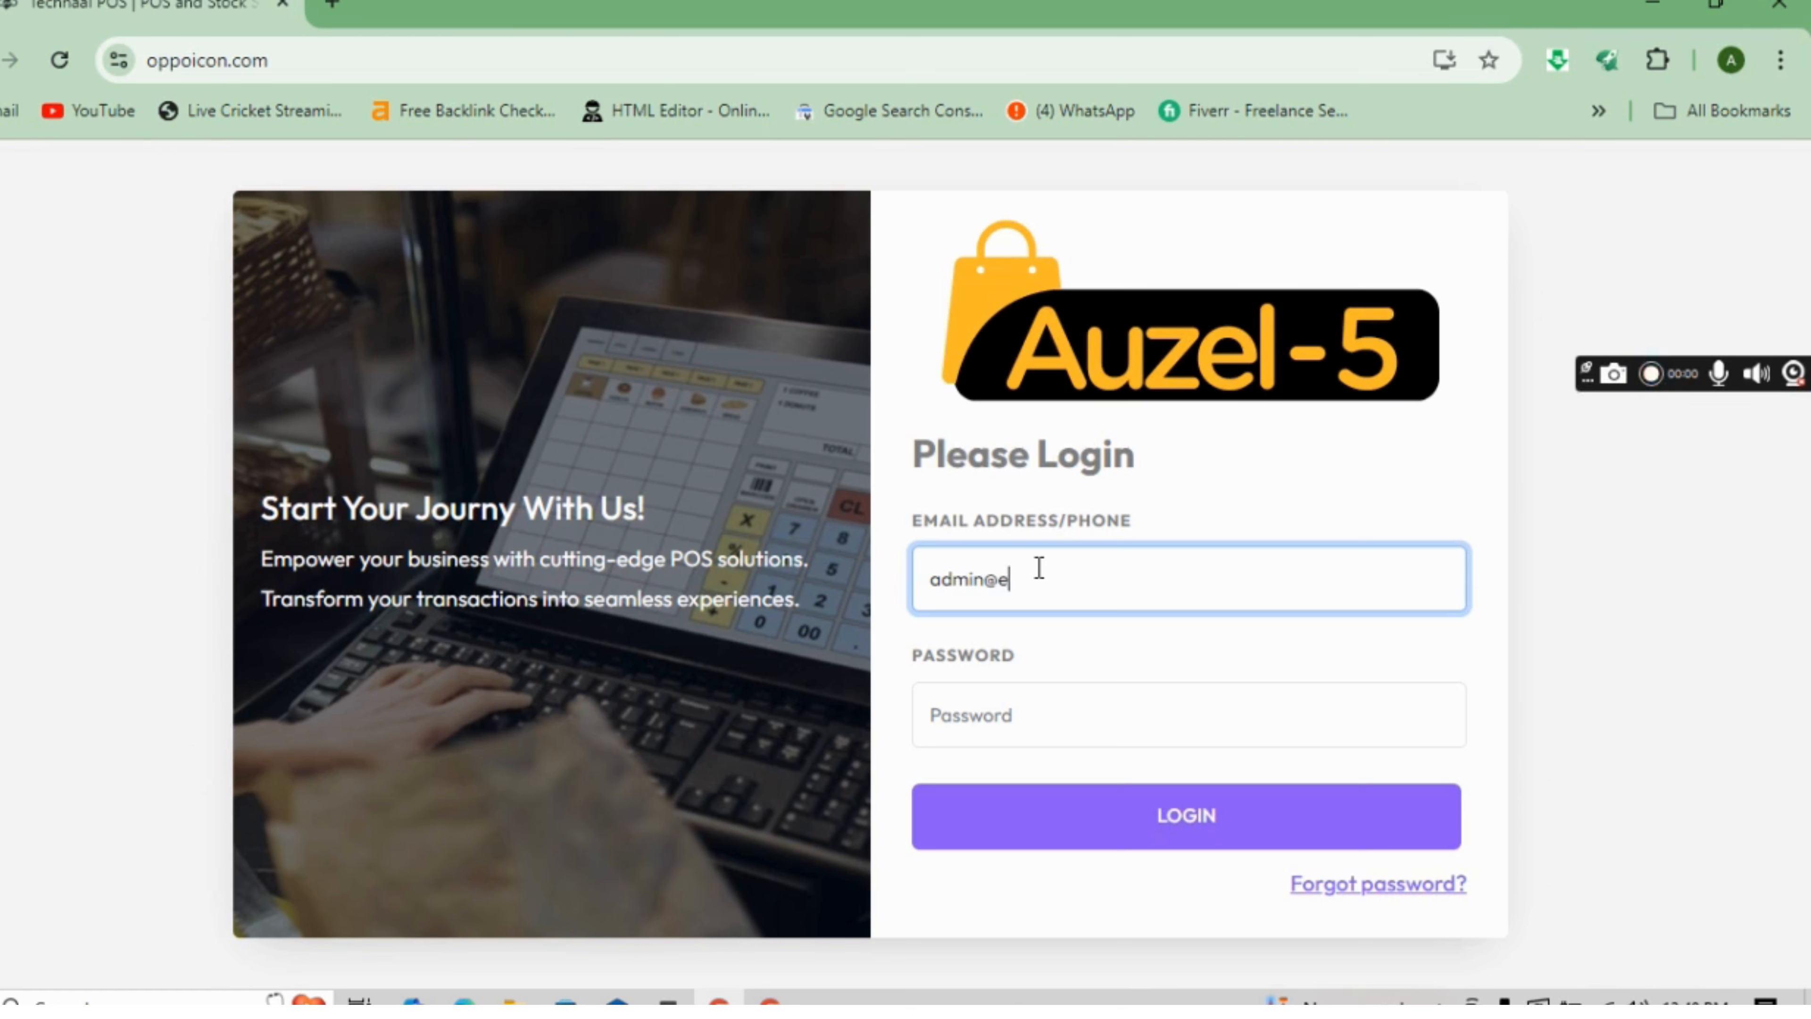
- Log in to Technaal POS with the admin account's e-mail and password
text(ample.com)
click(1016, 733)
text(1)
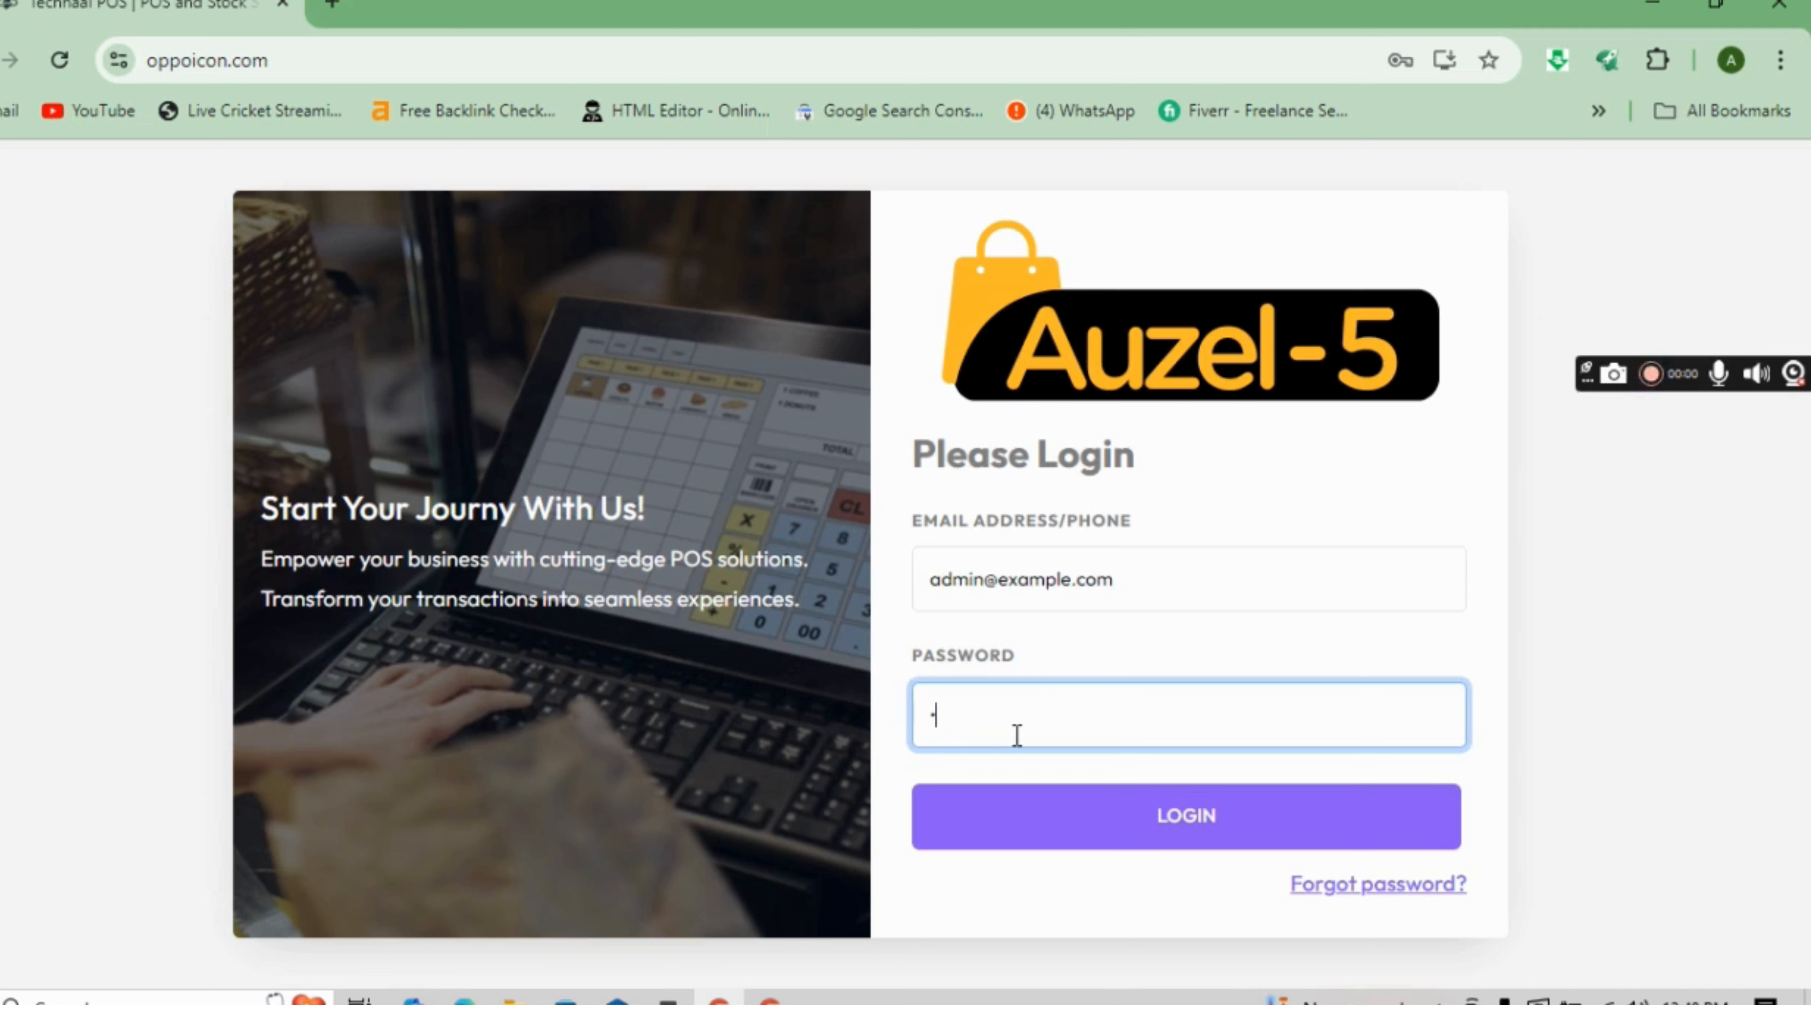
text(23456)
click(1062, 816)
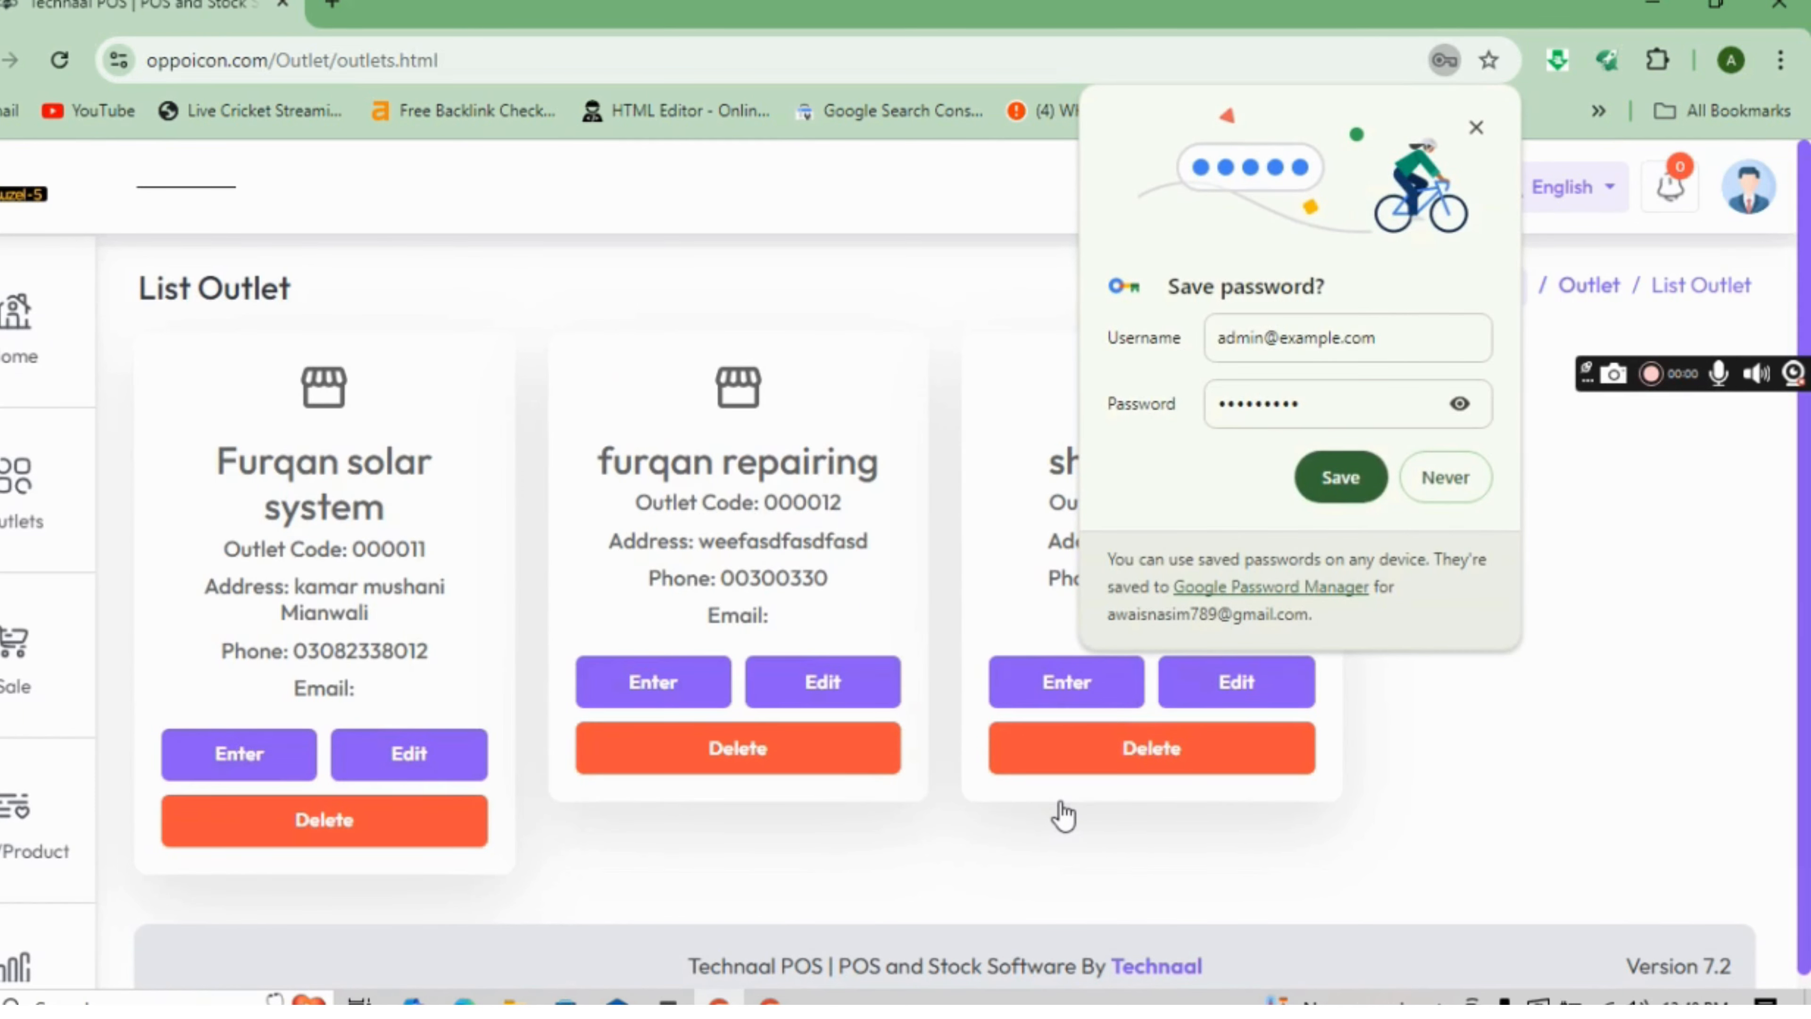
- Let Chrome save the login password
click(1376, 492)
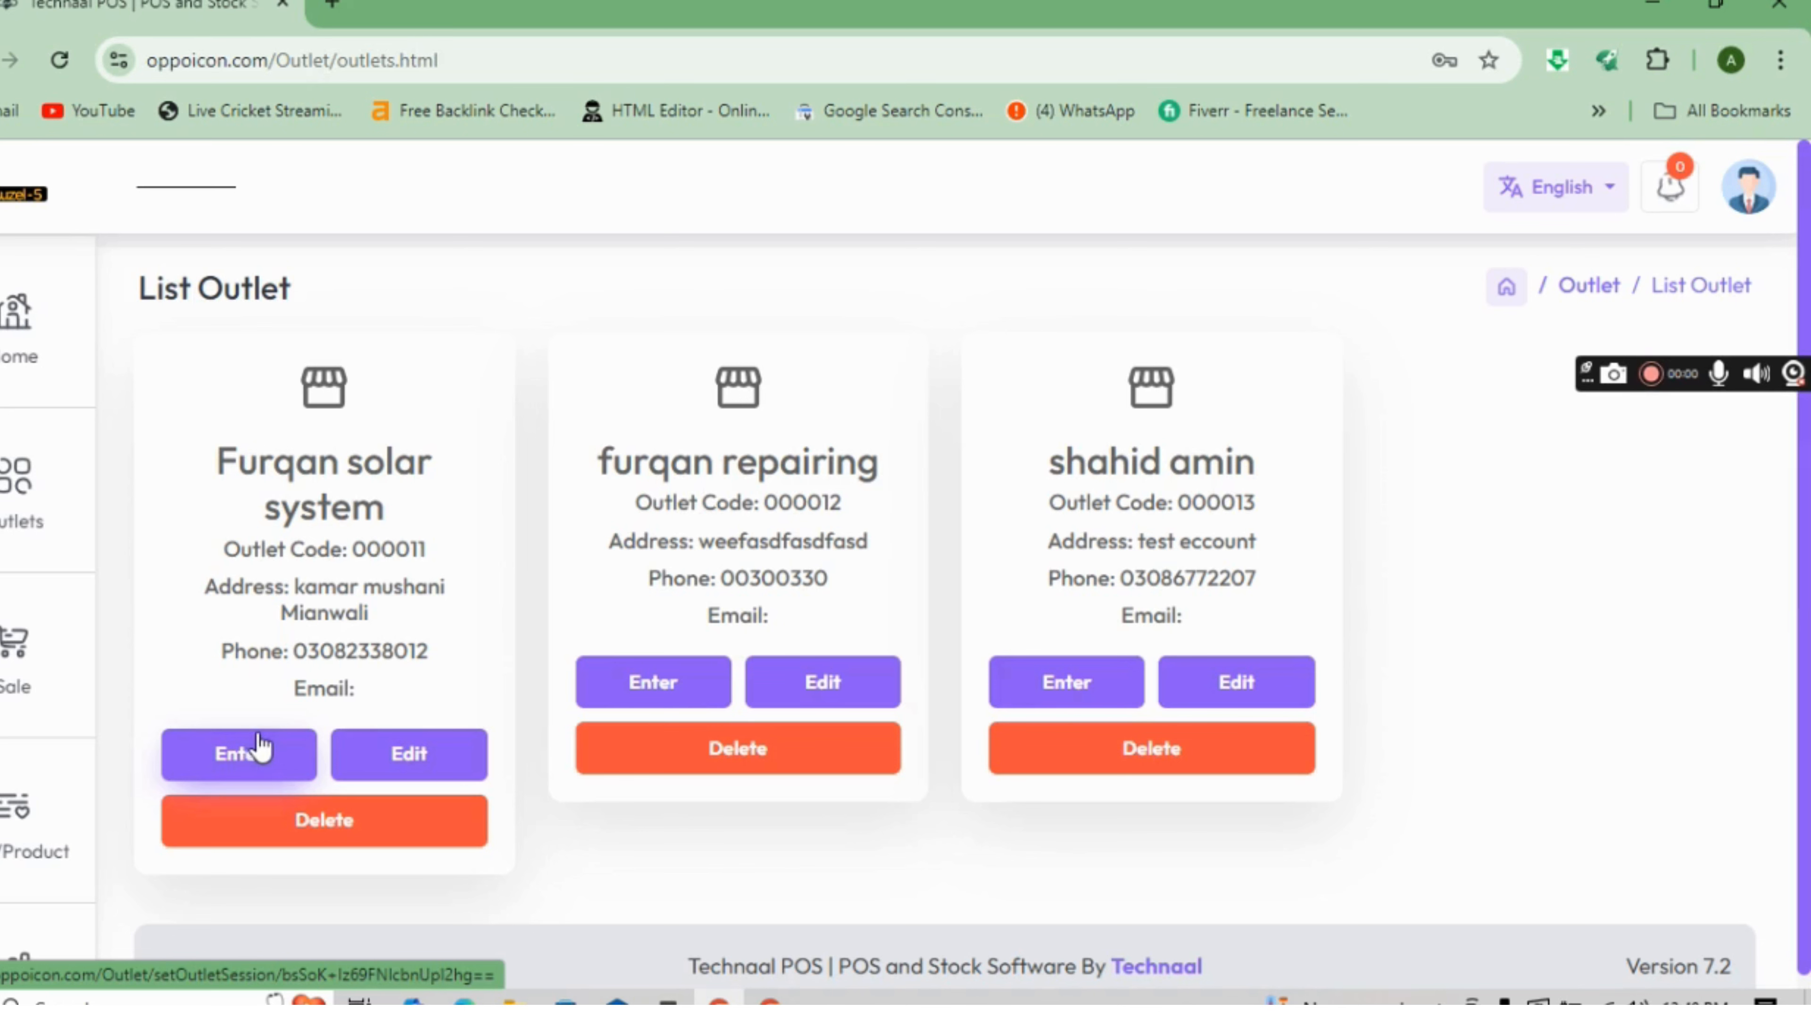
- Enter the Furqan solar system outlet and scroll through its dashboard revenue, stock and due figures
click(260, 755)
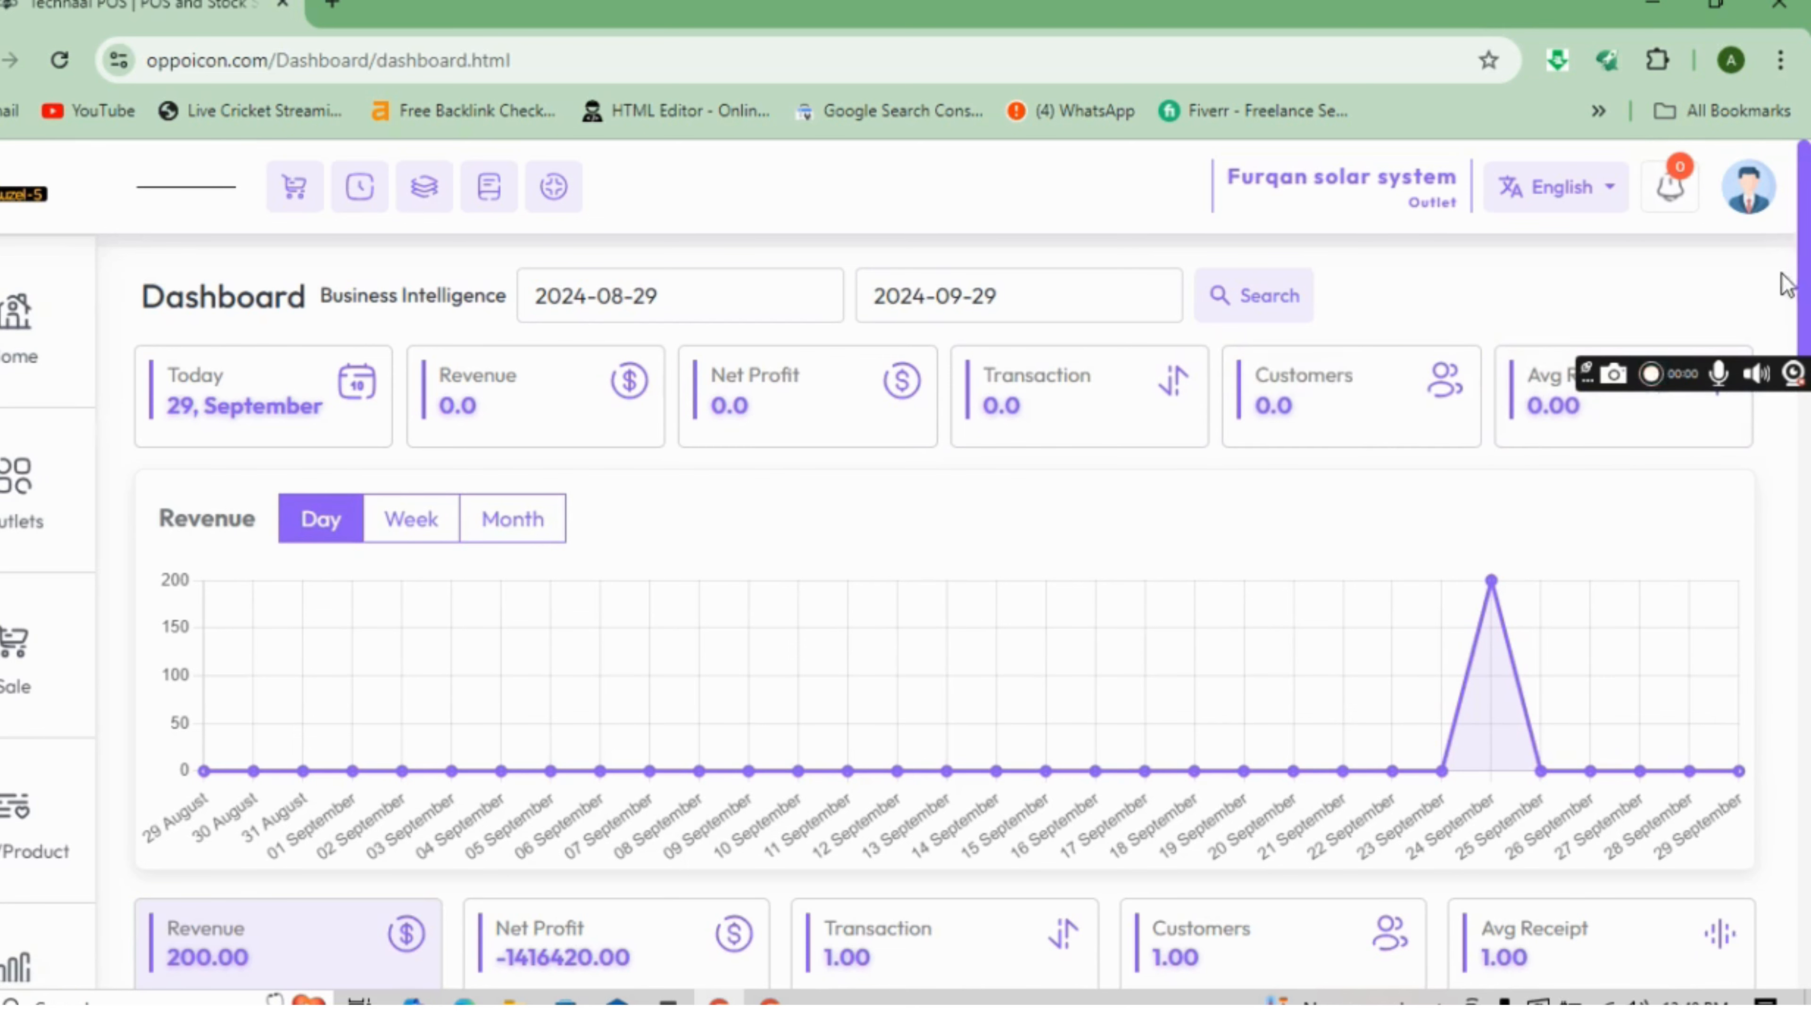
scroll(956, 614, down, 5)
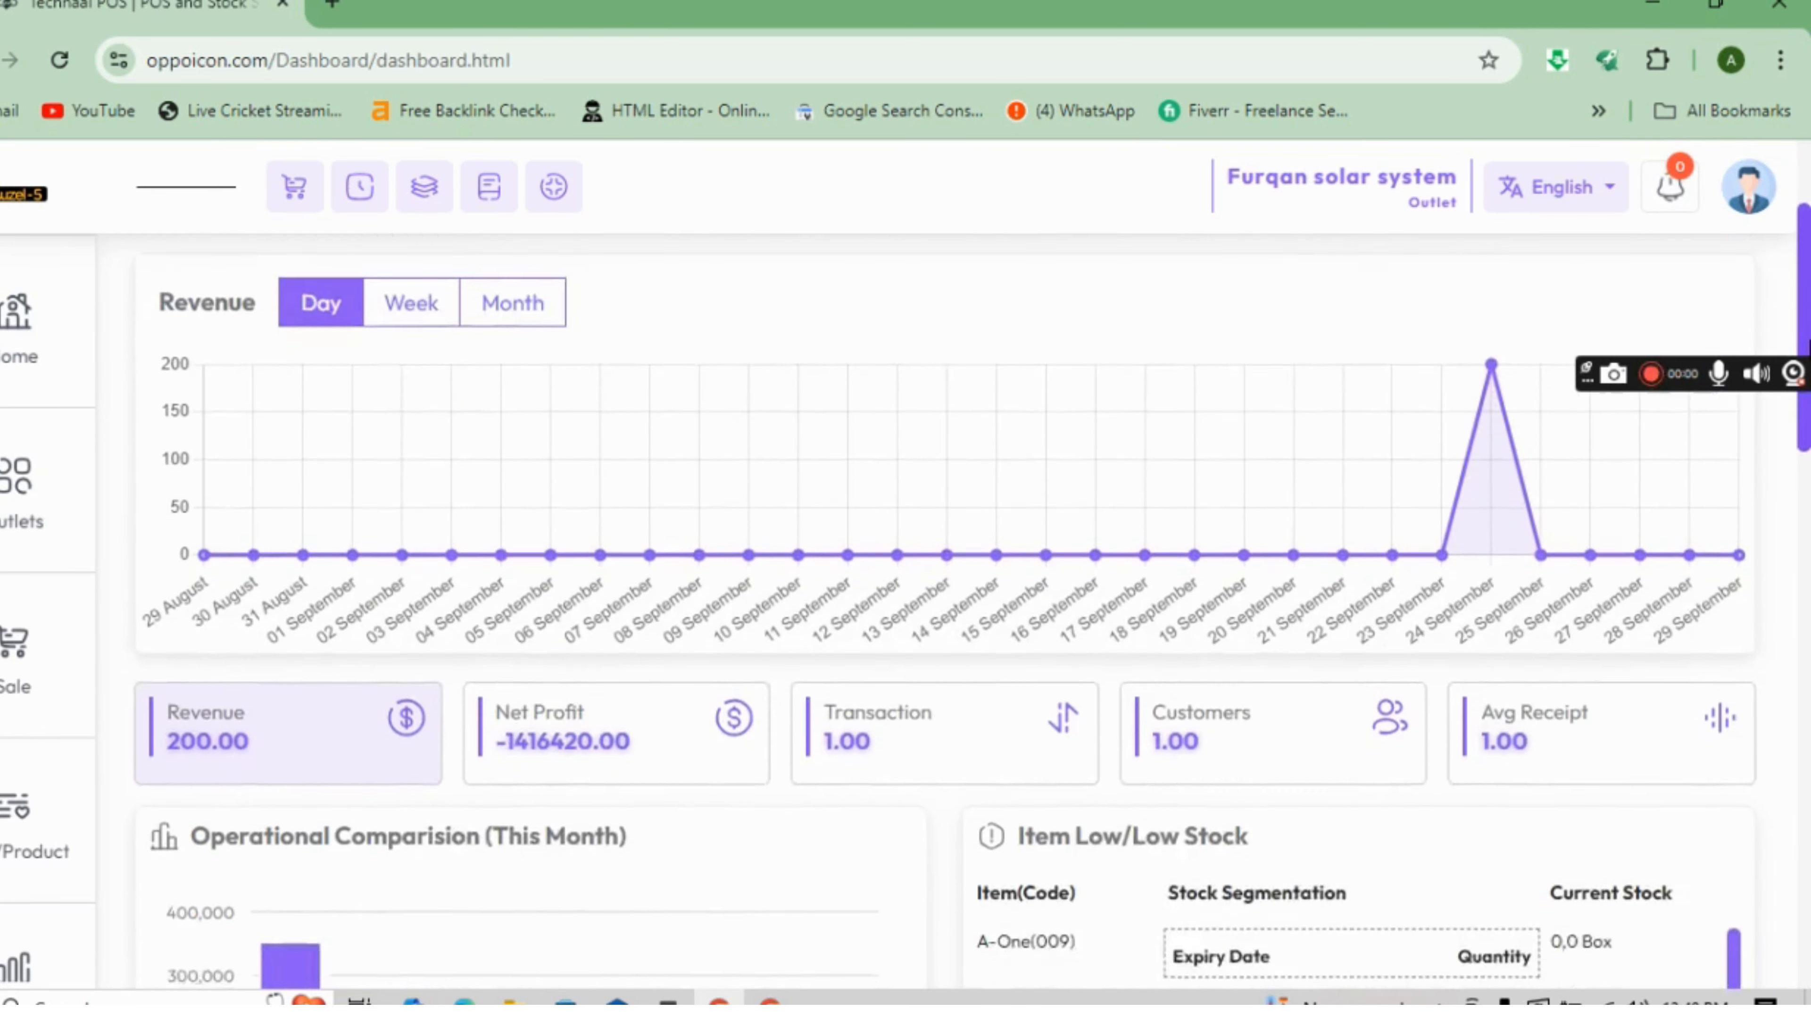
scroll(955, 614, down, 3)
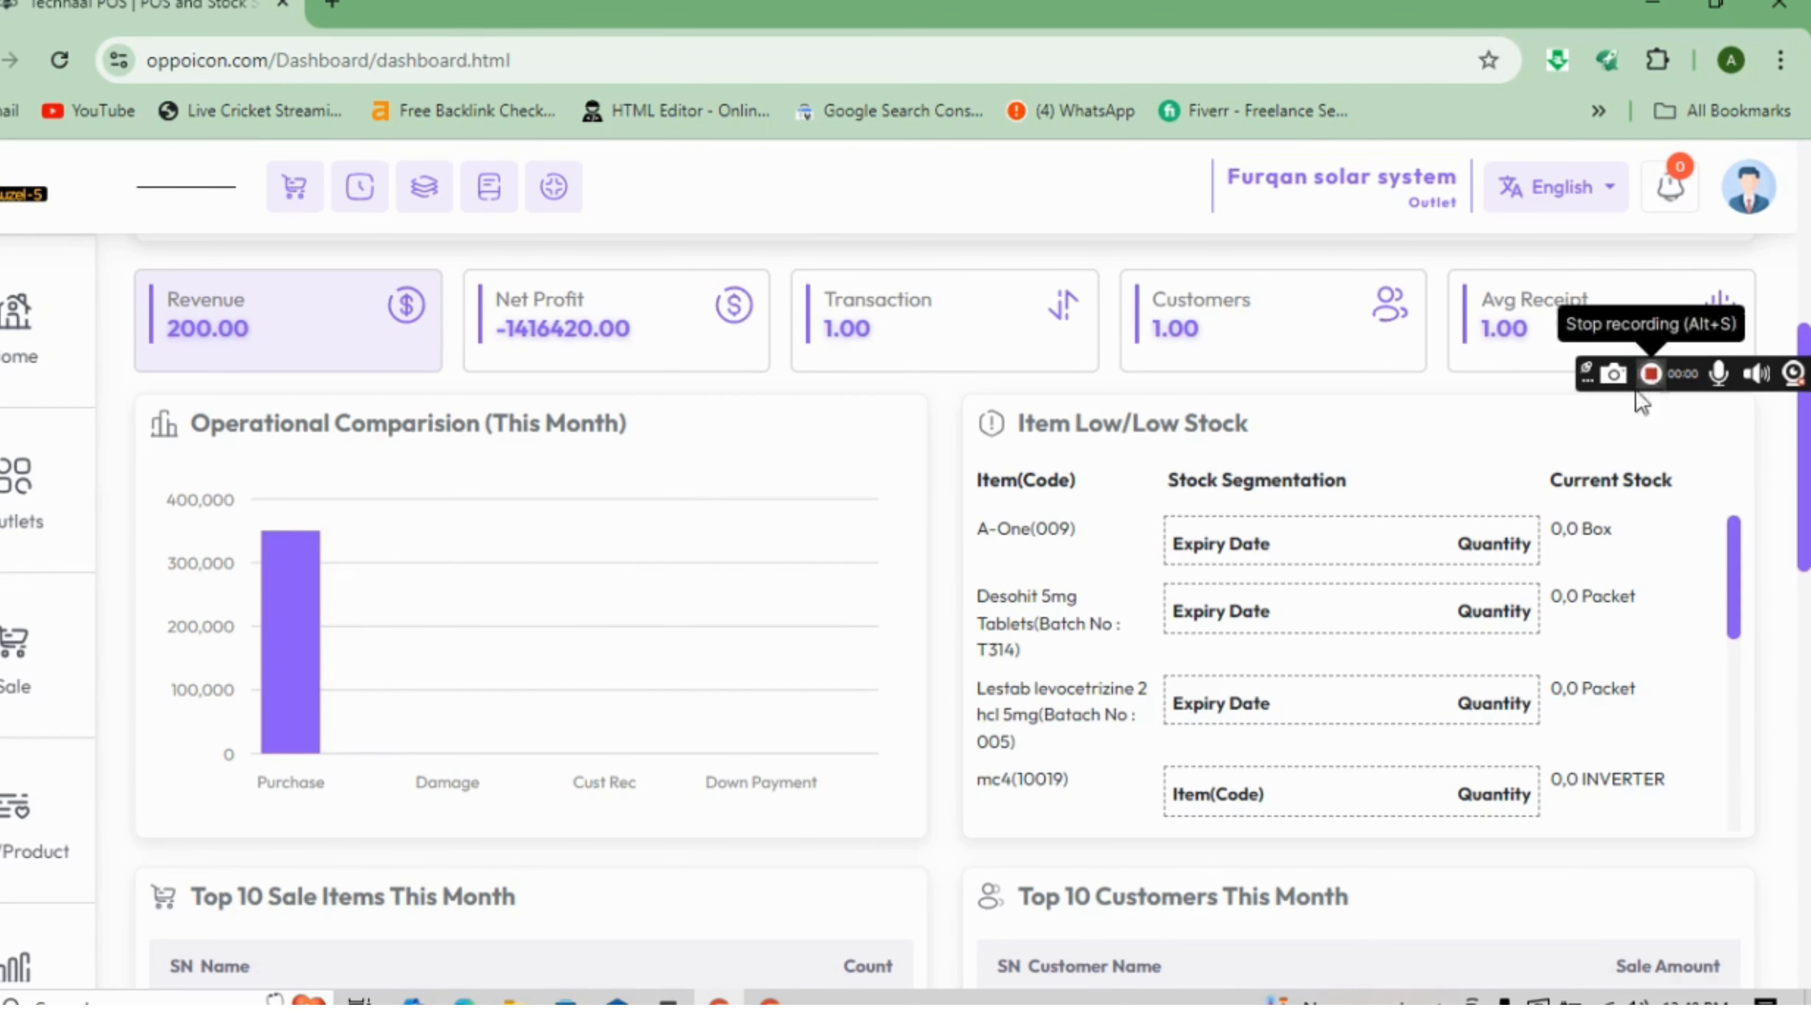
drag(1804, 532, 1807, 615)
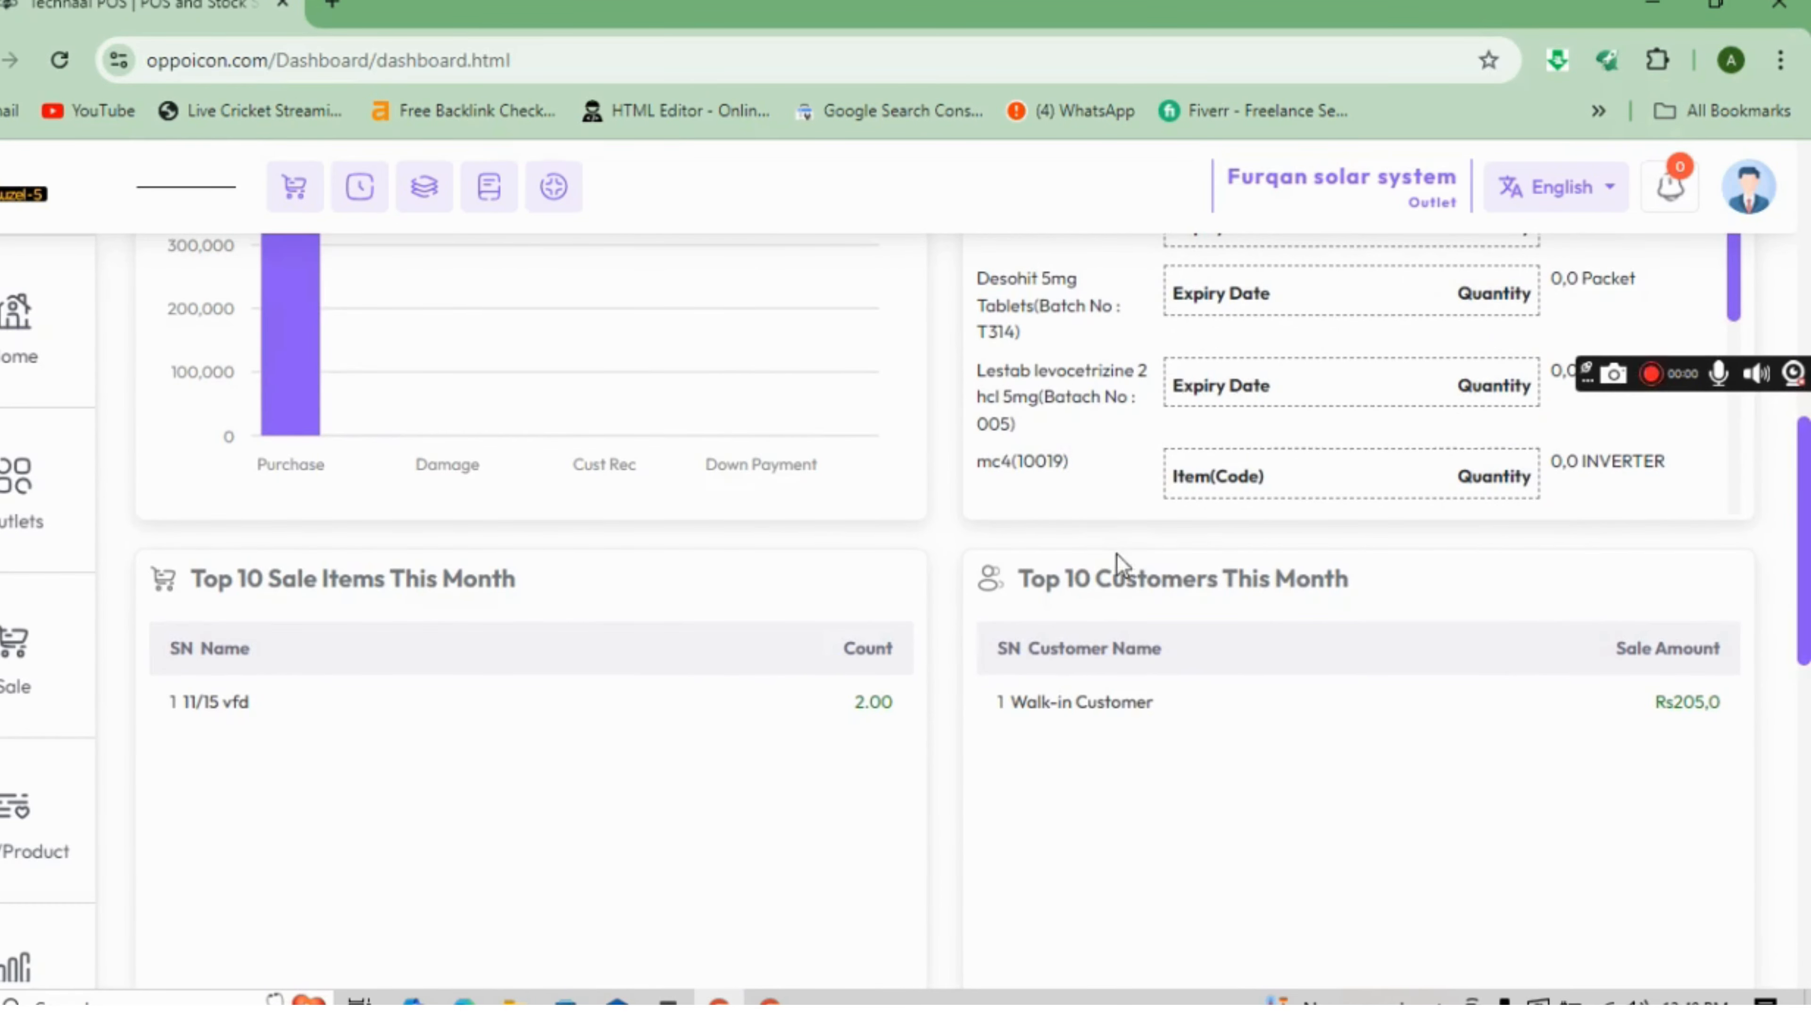
drag(1806, 583, 1808, 777)
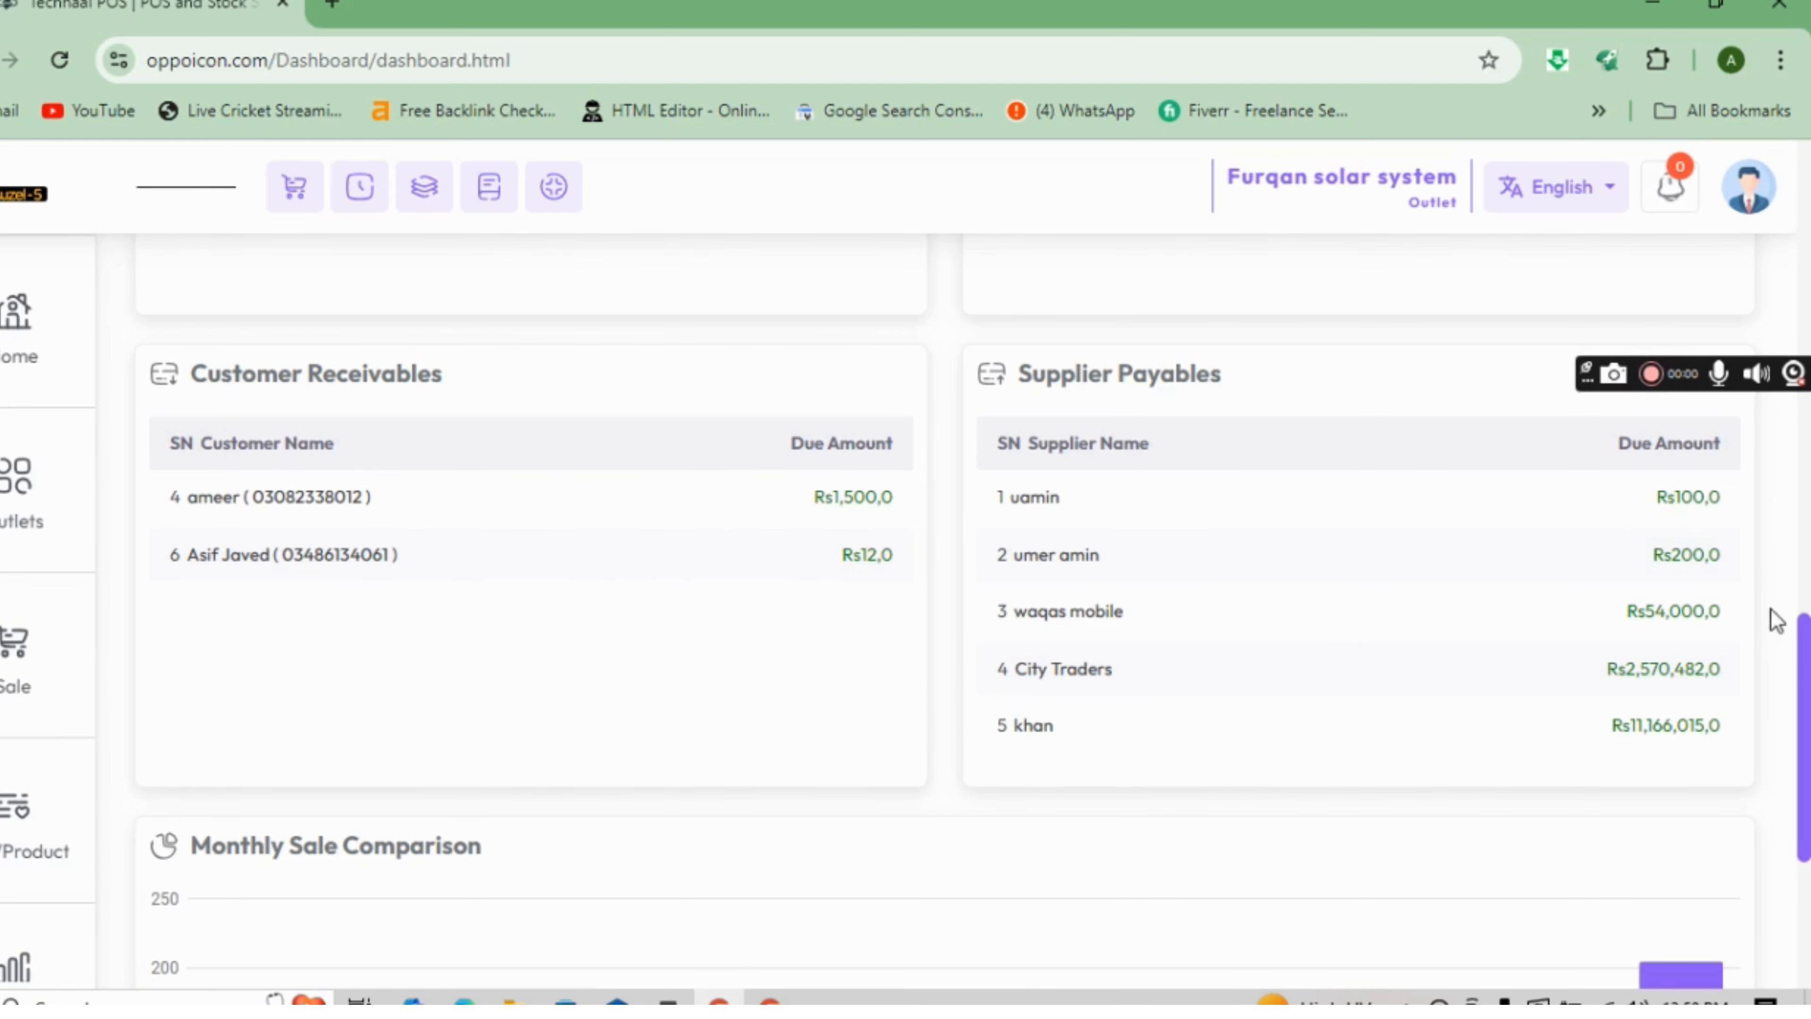
drag(1807, 650, 1808, 792)
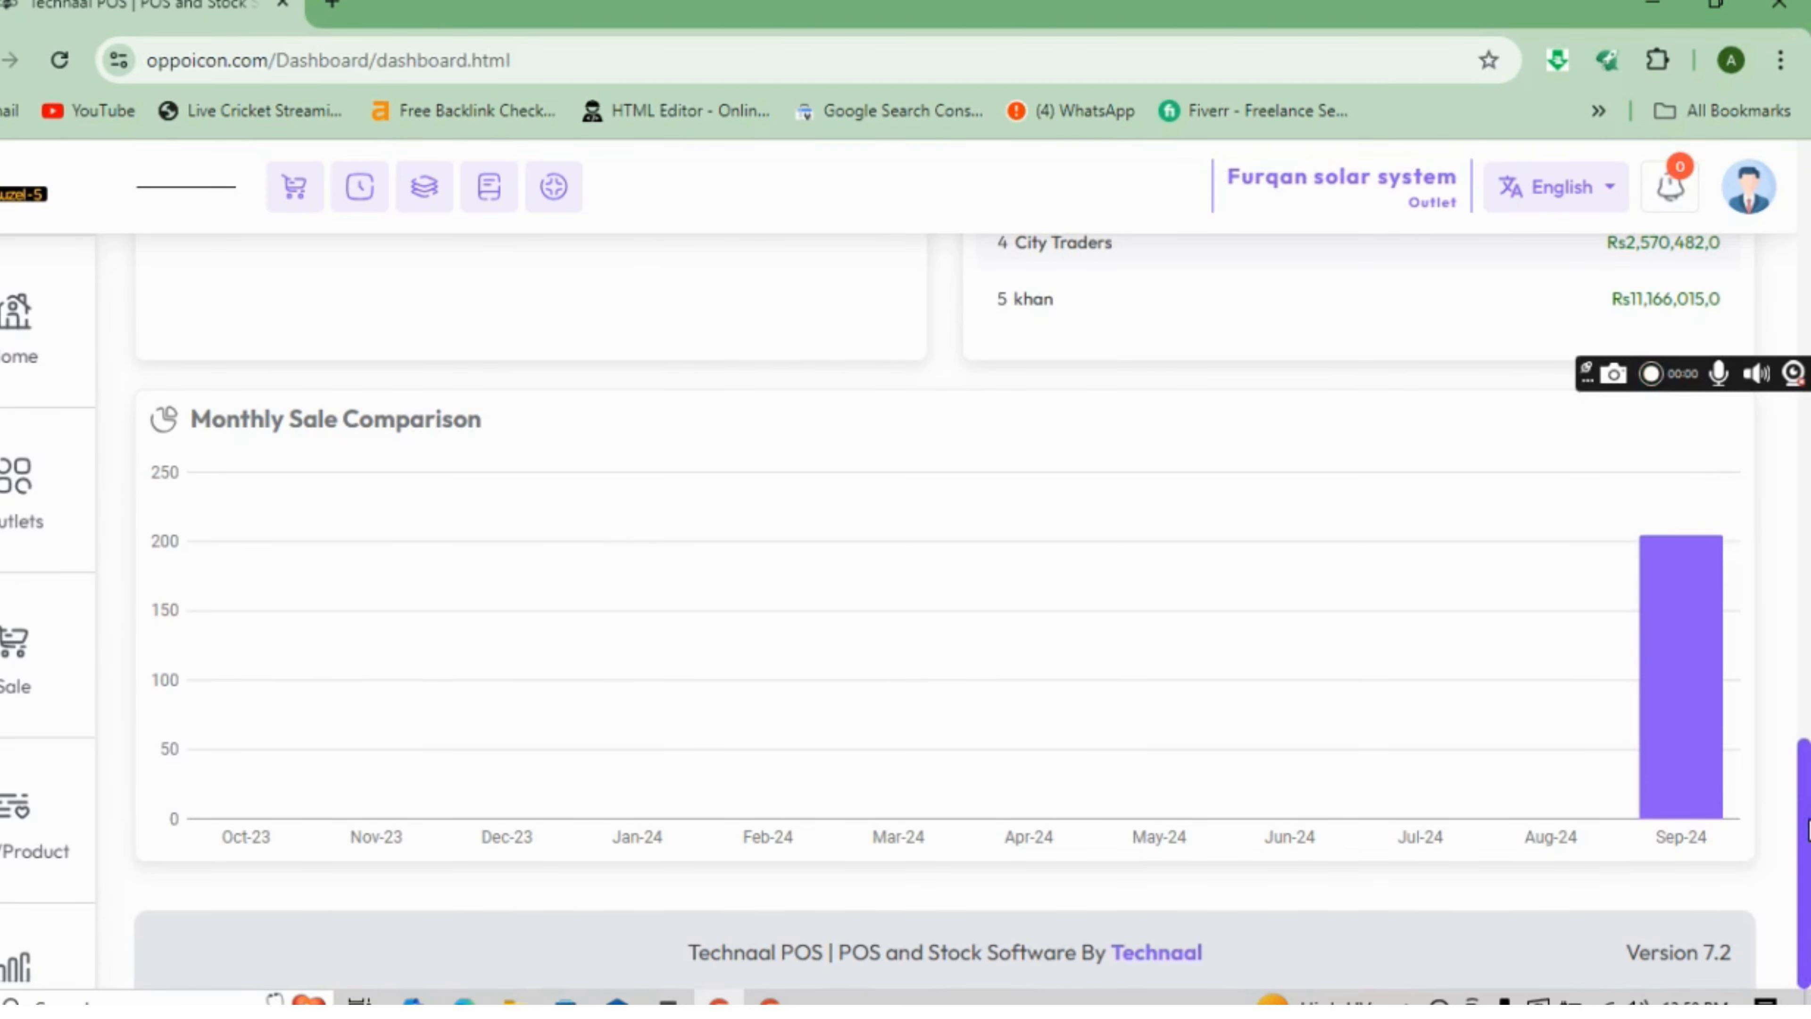
drag(1809, 760, 1799, 217)
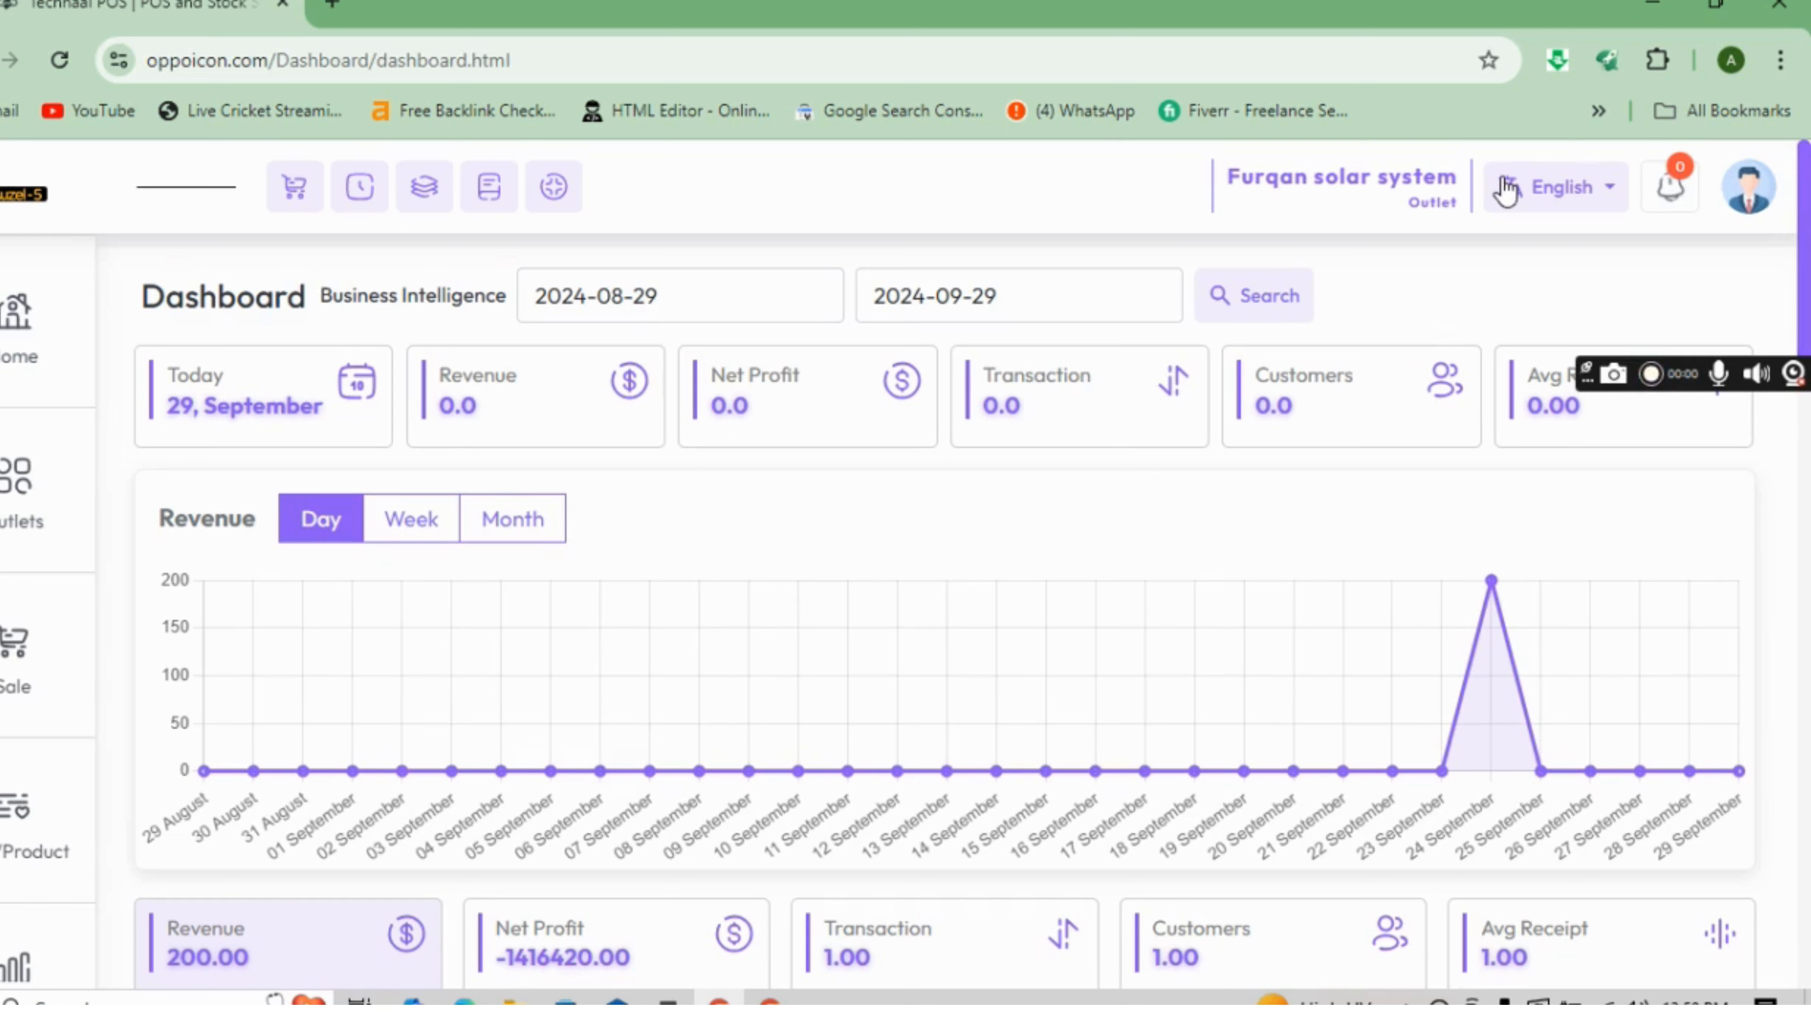
click(1541, 191)
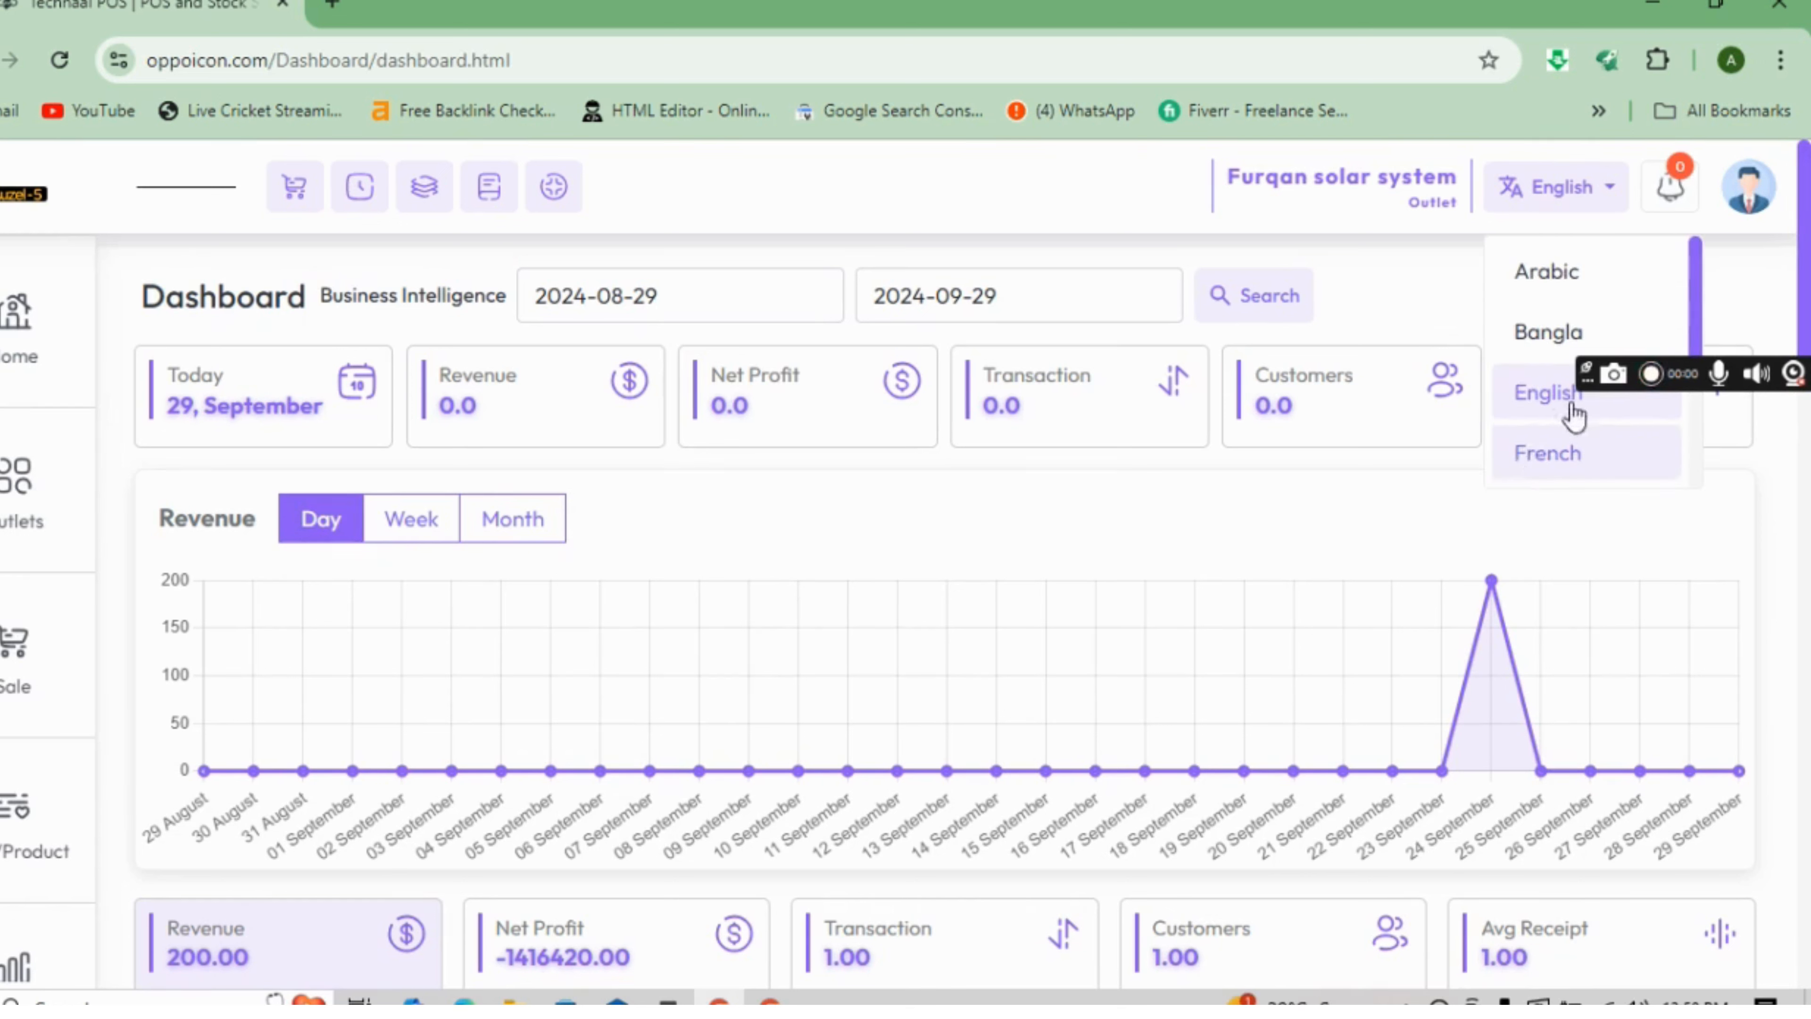
scroll(1683, 342, down, 3)
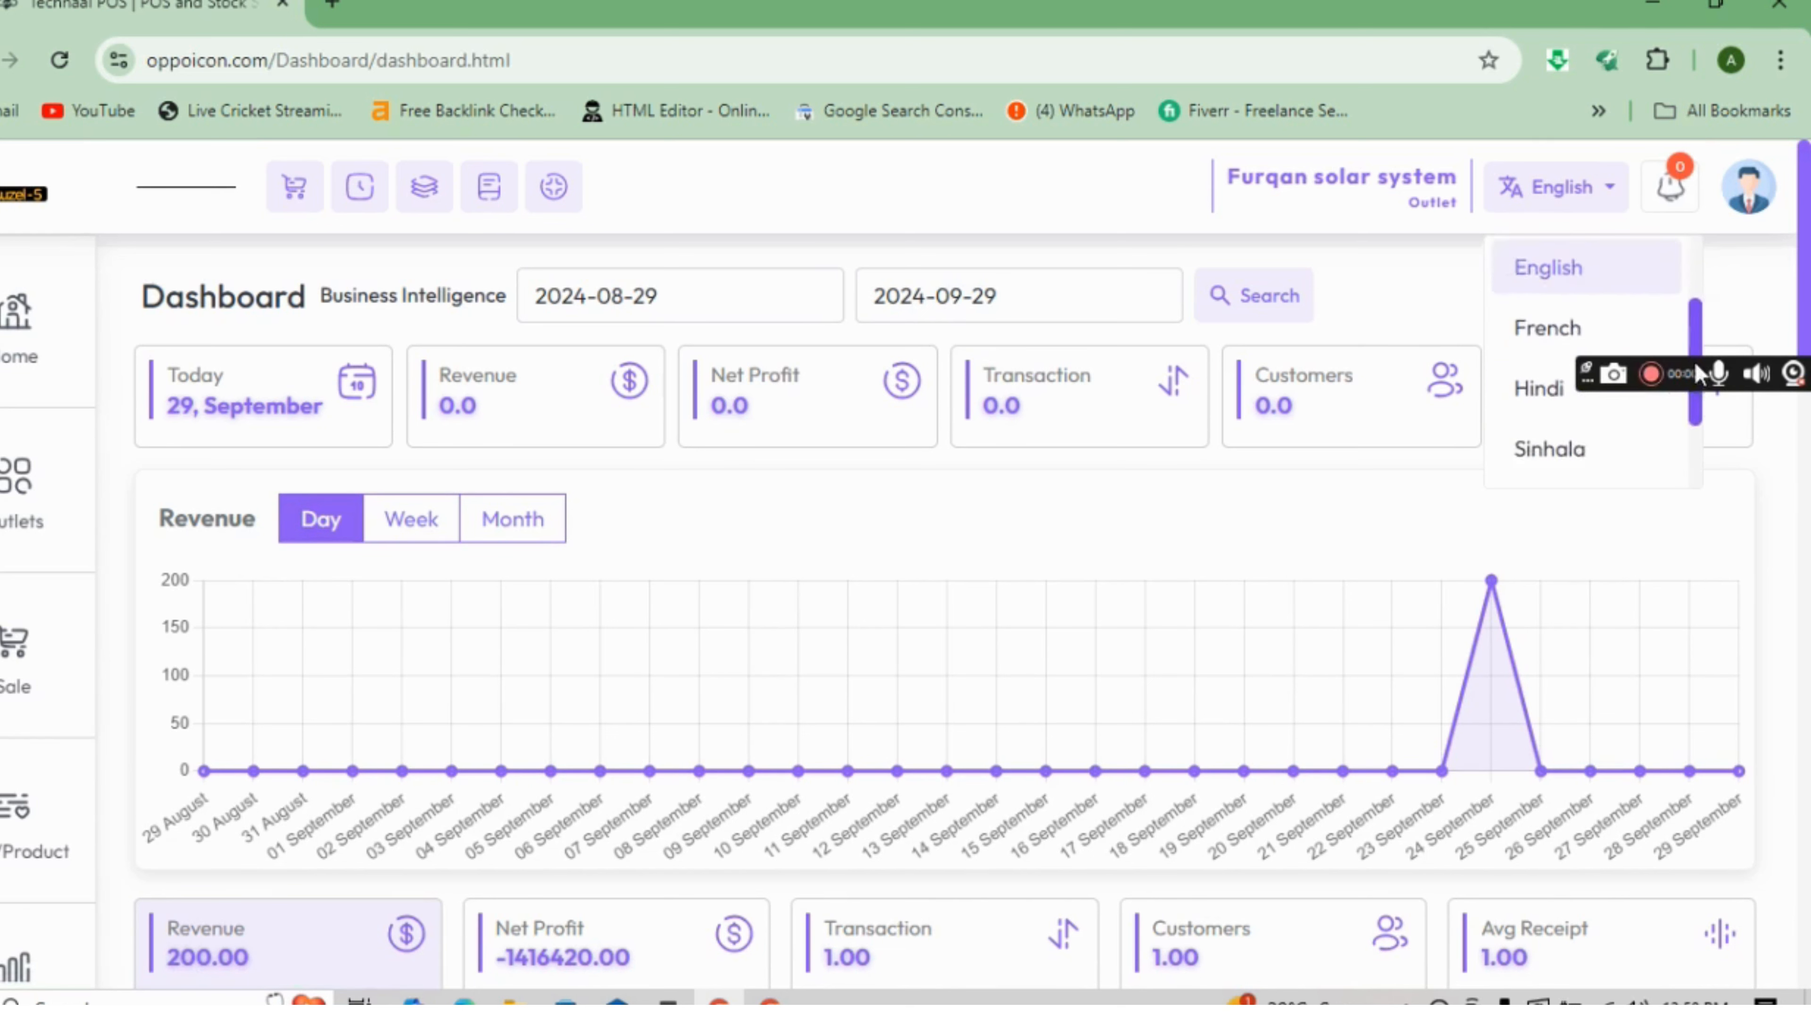
drag(1696, 379, 1697, 390)
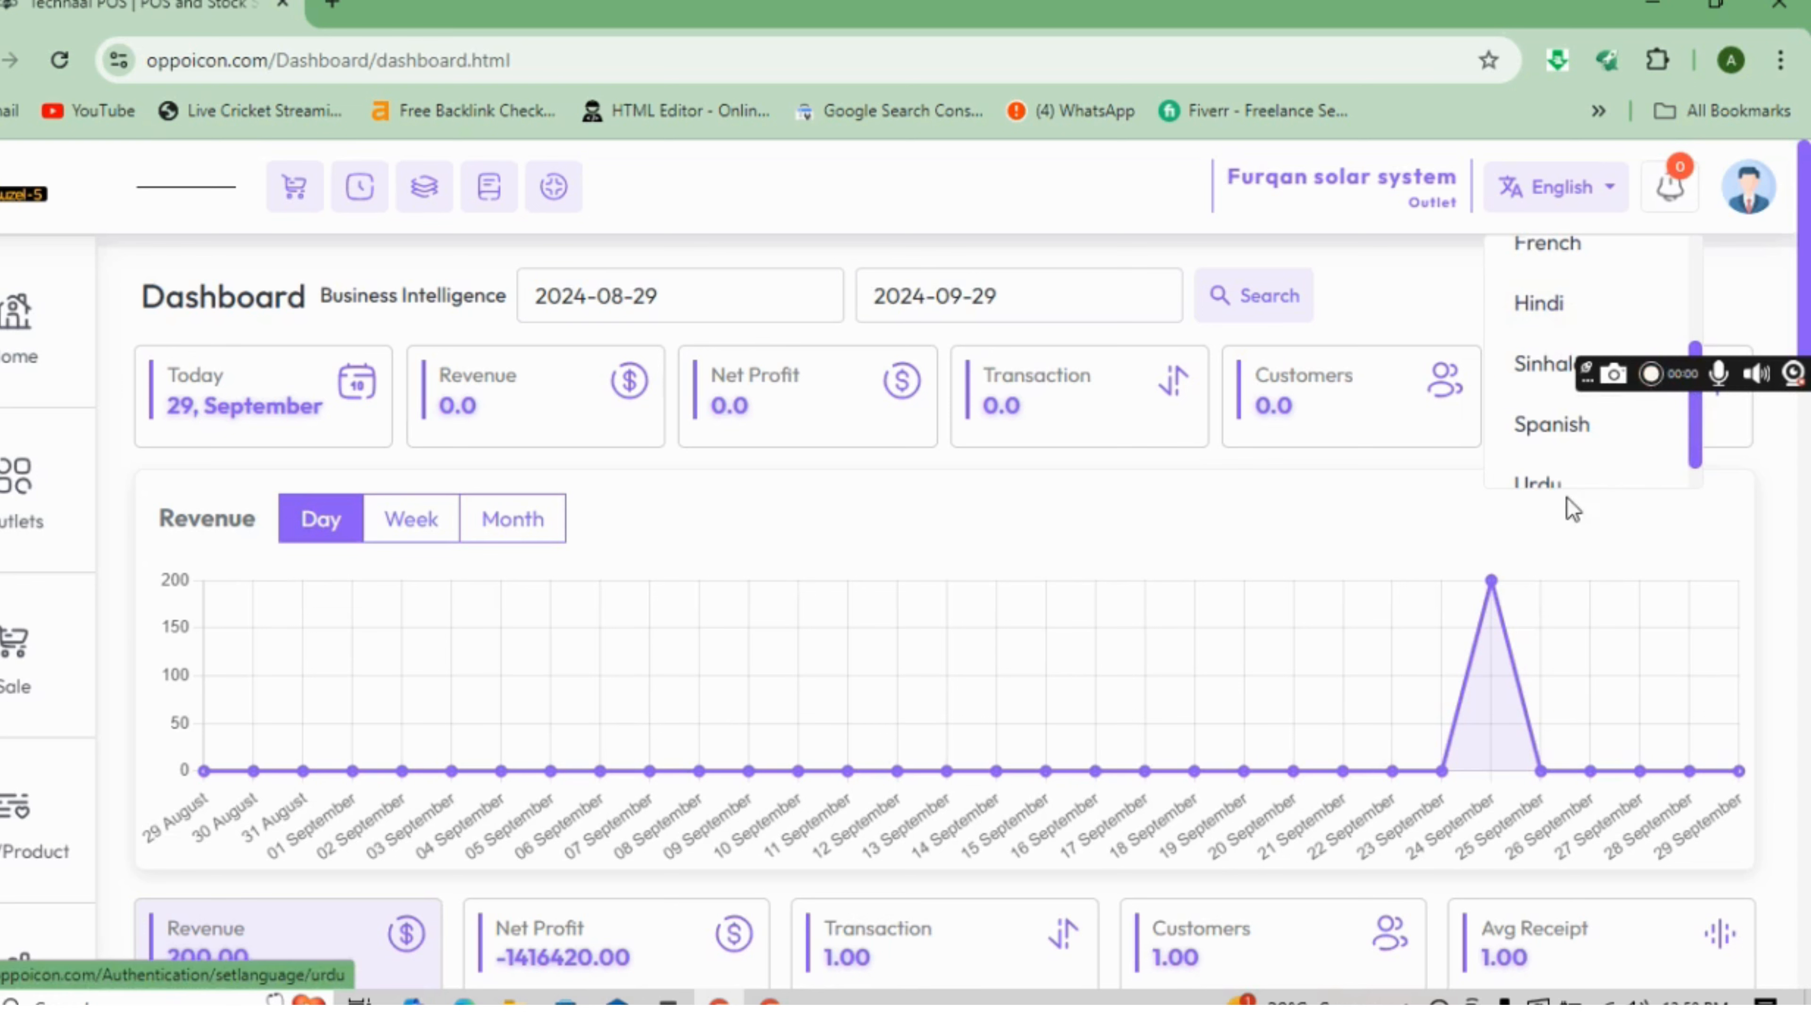
click(1562, 485)
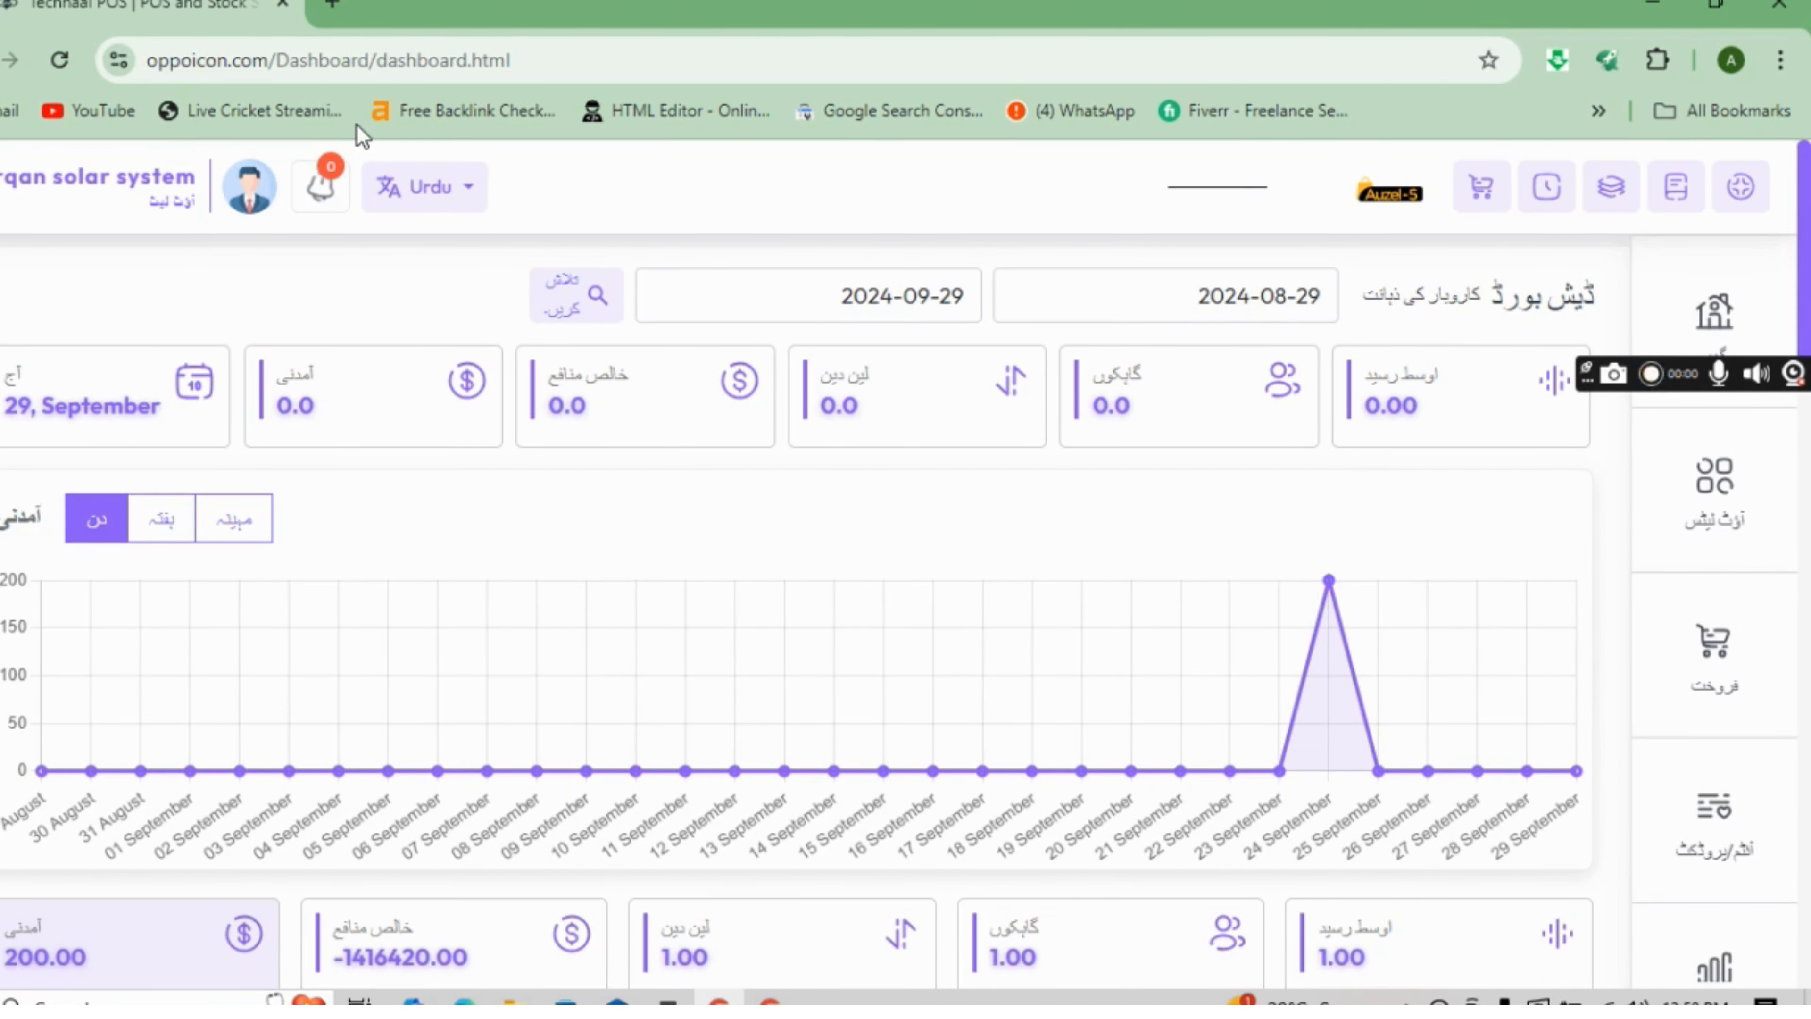
click(408, 186)
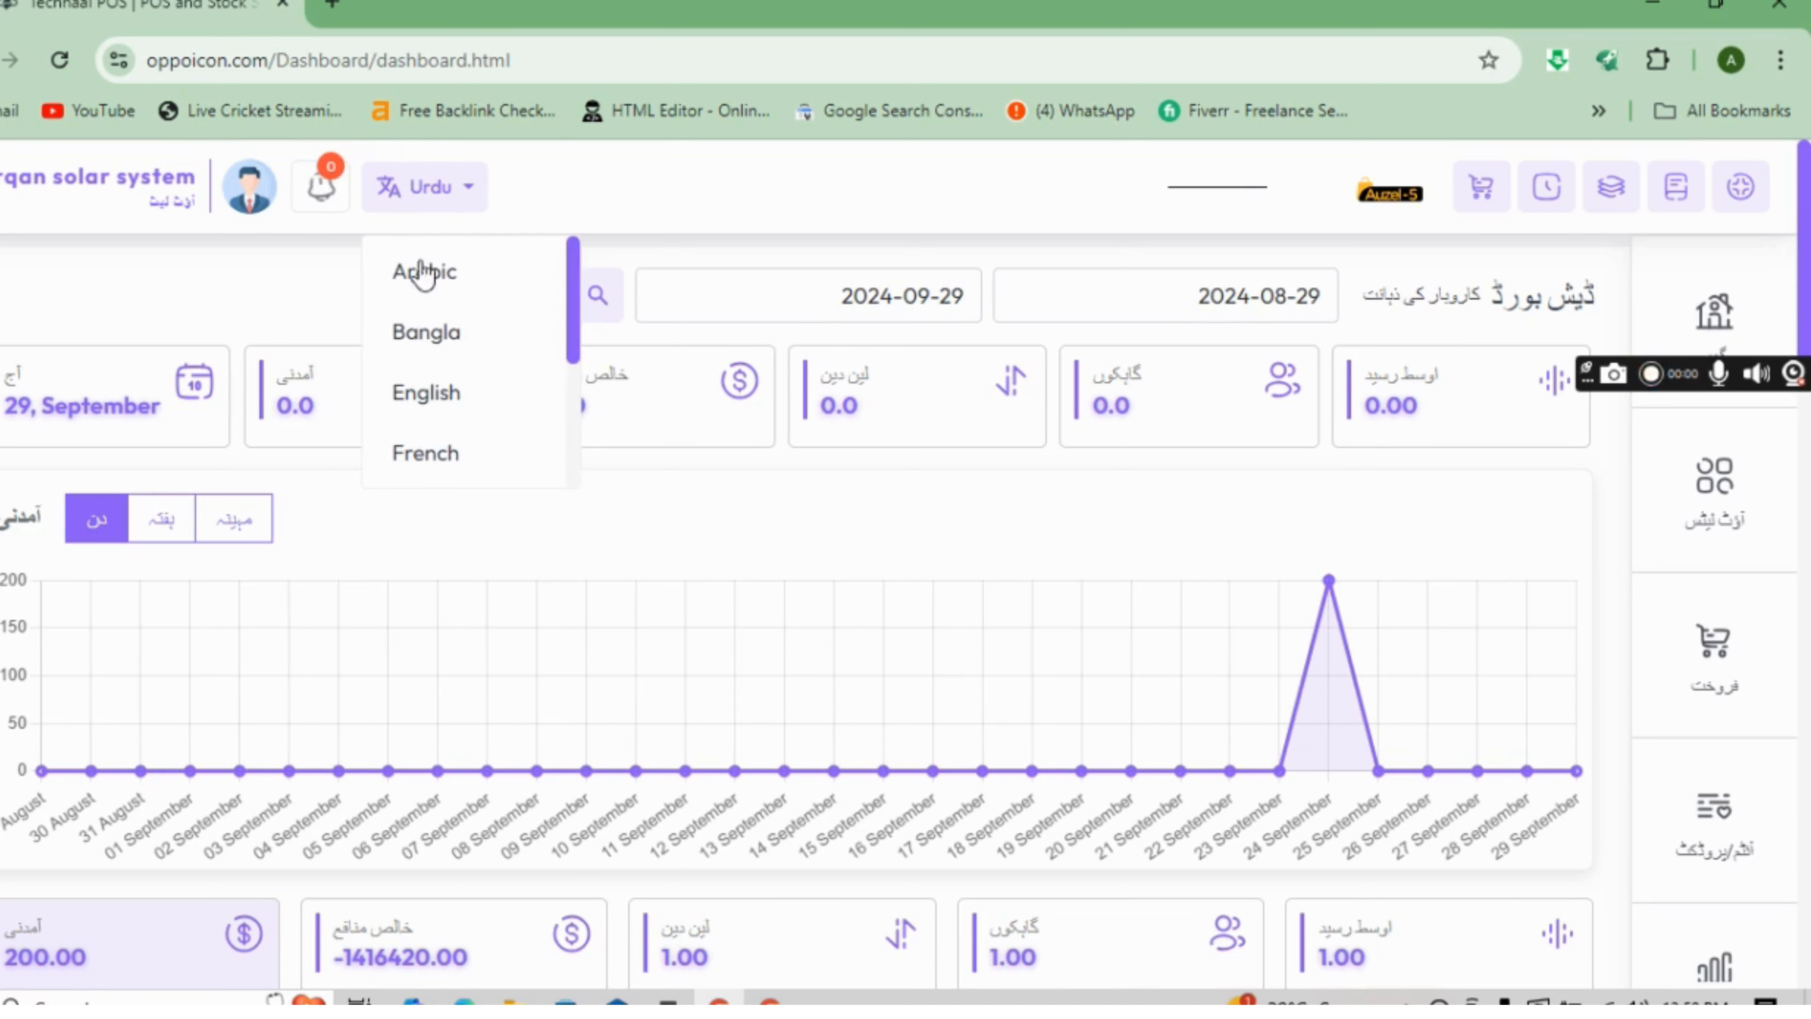
click(426, 377)
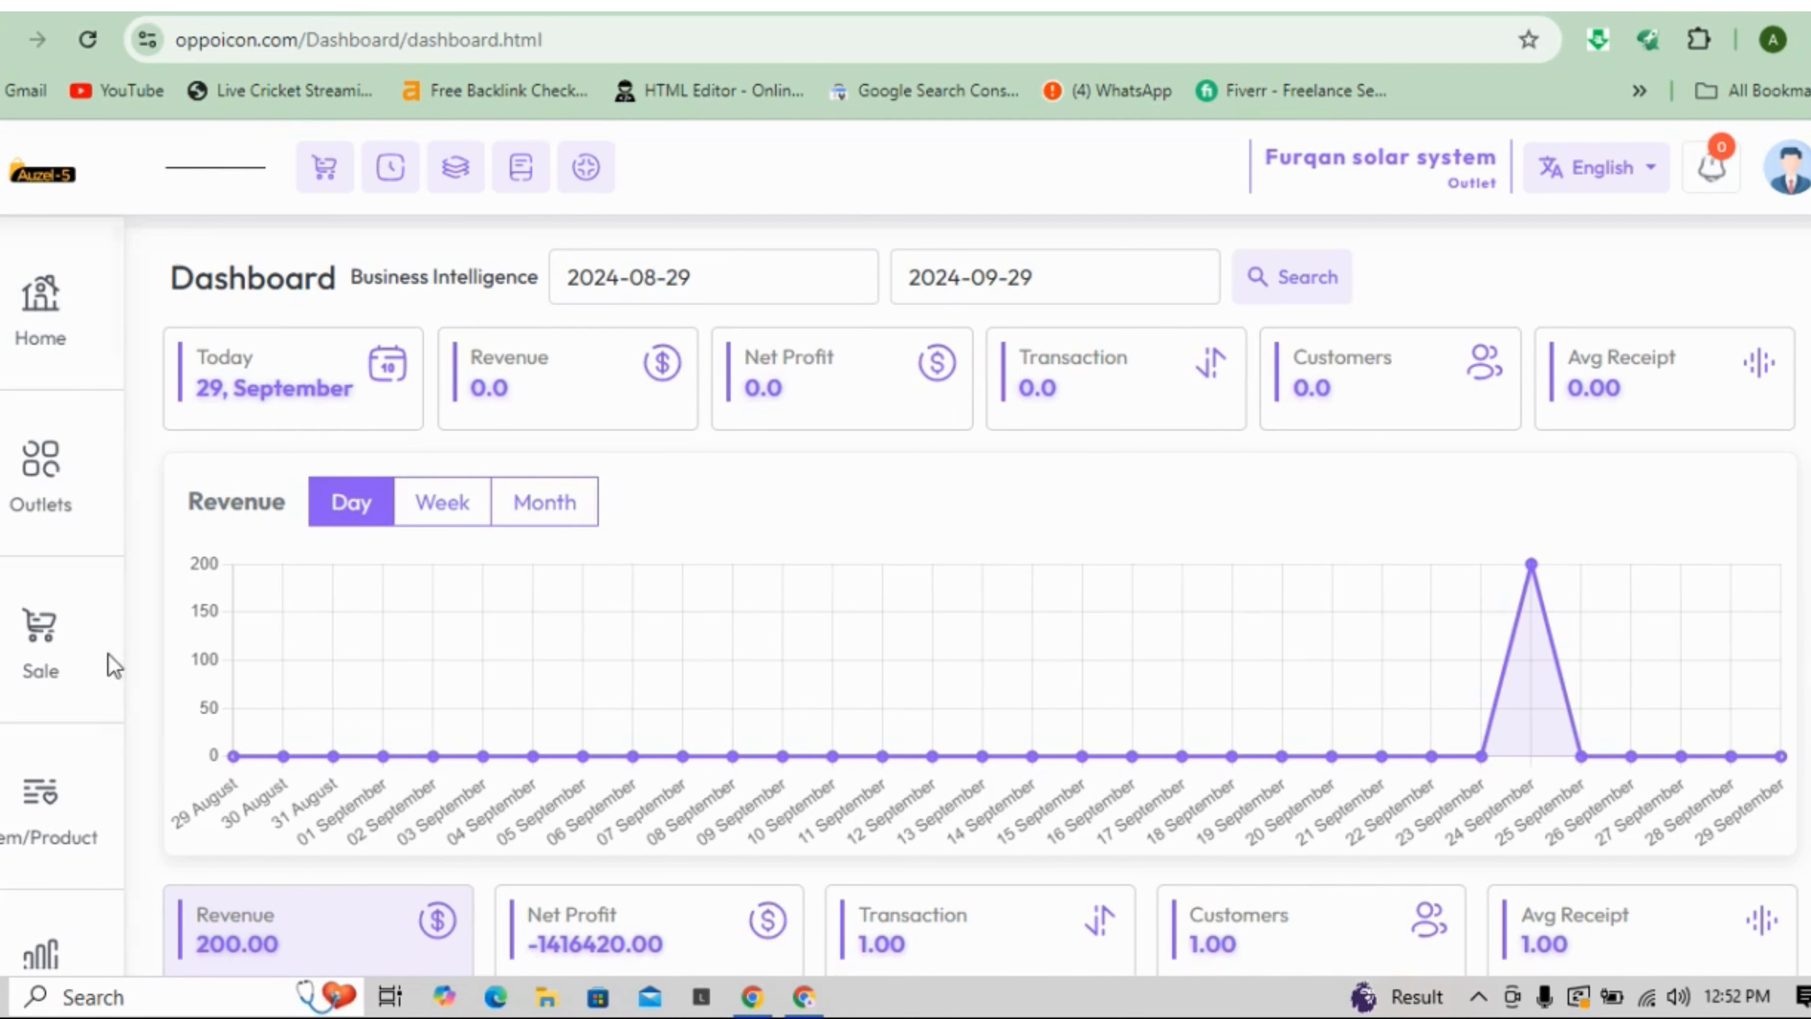
- Open the Add Item form from the Item/Product menu
click(42, 793)
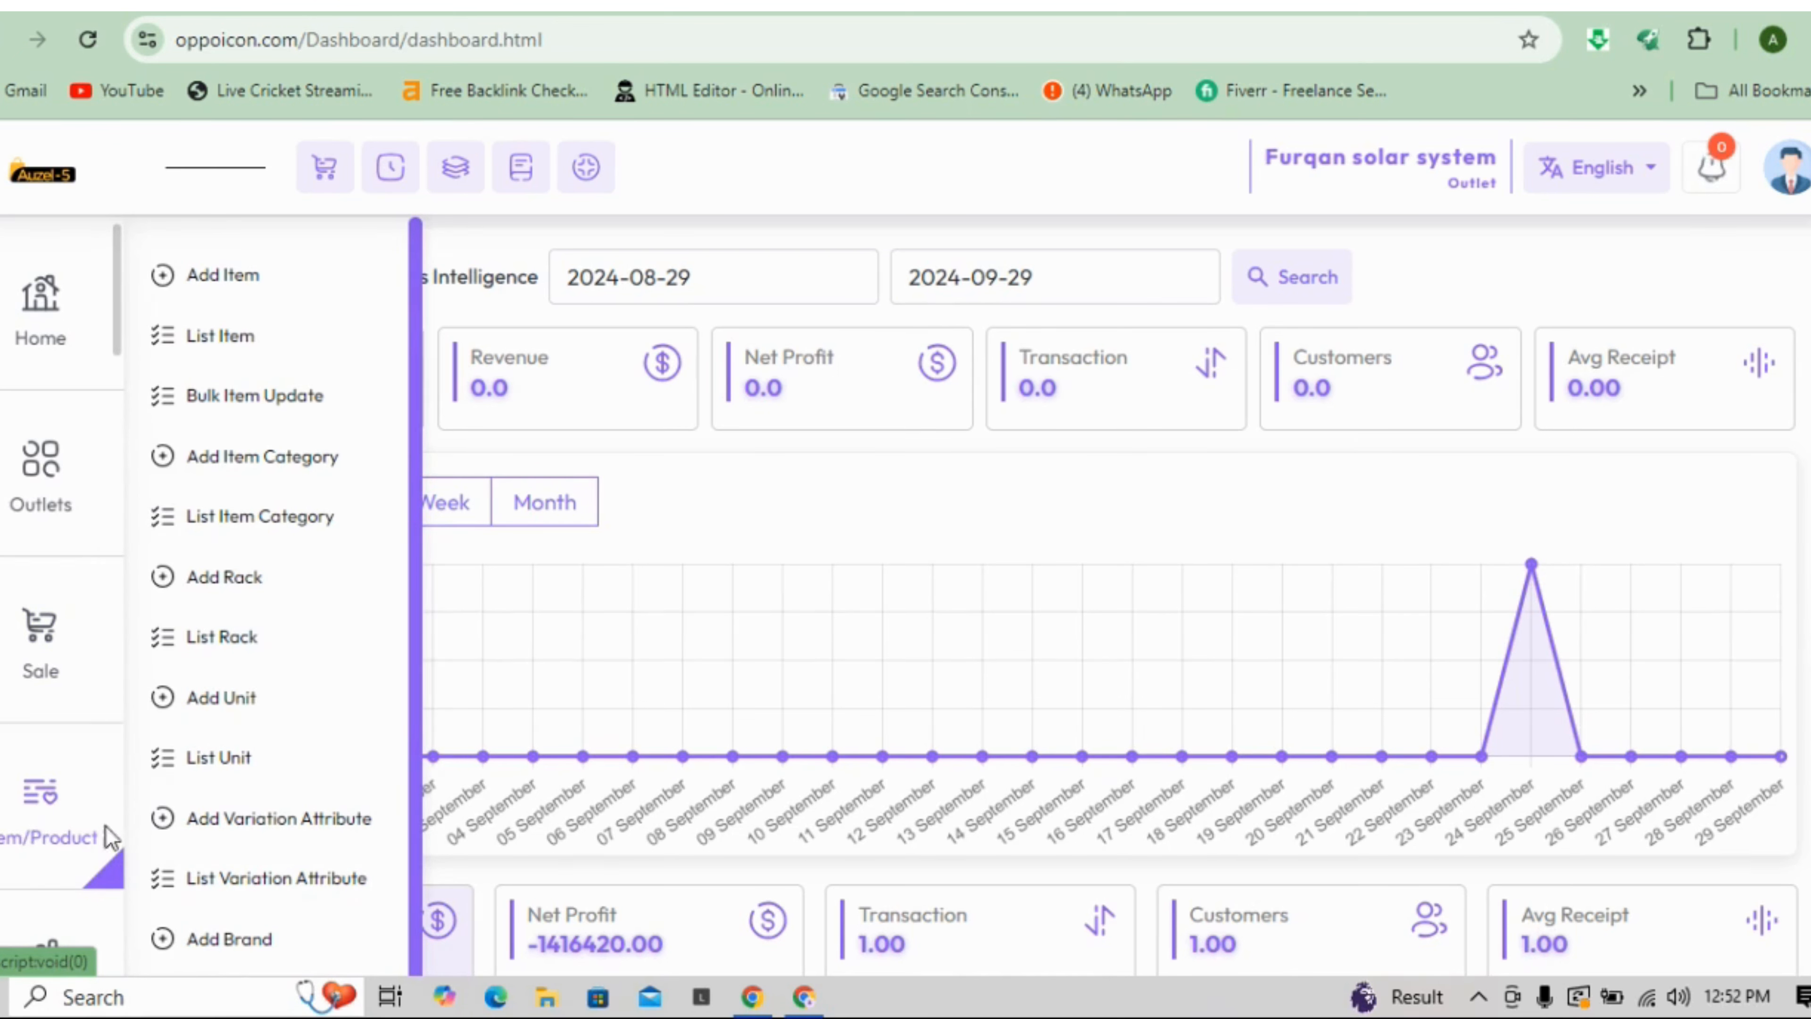
click(185, 298)
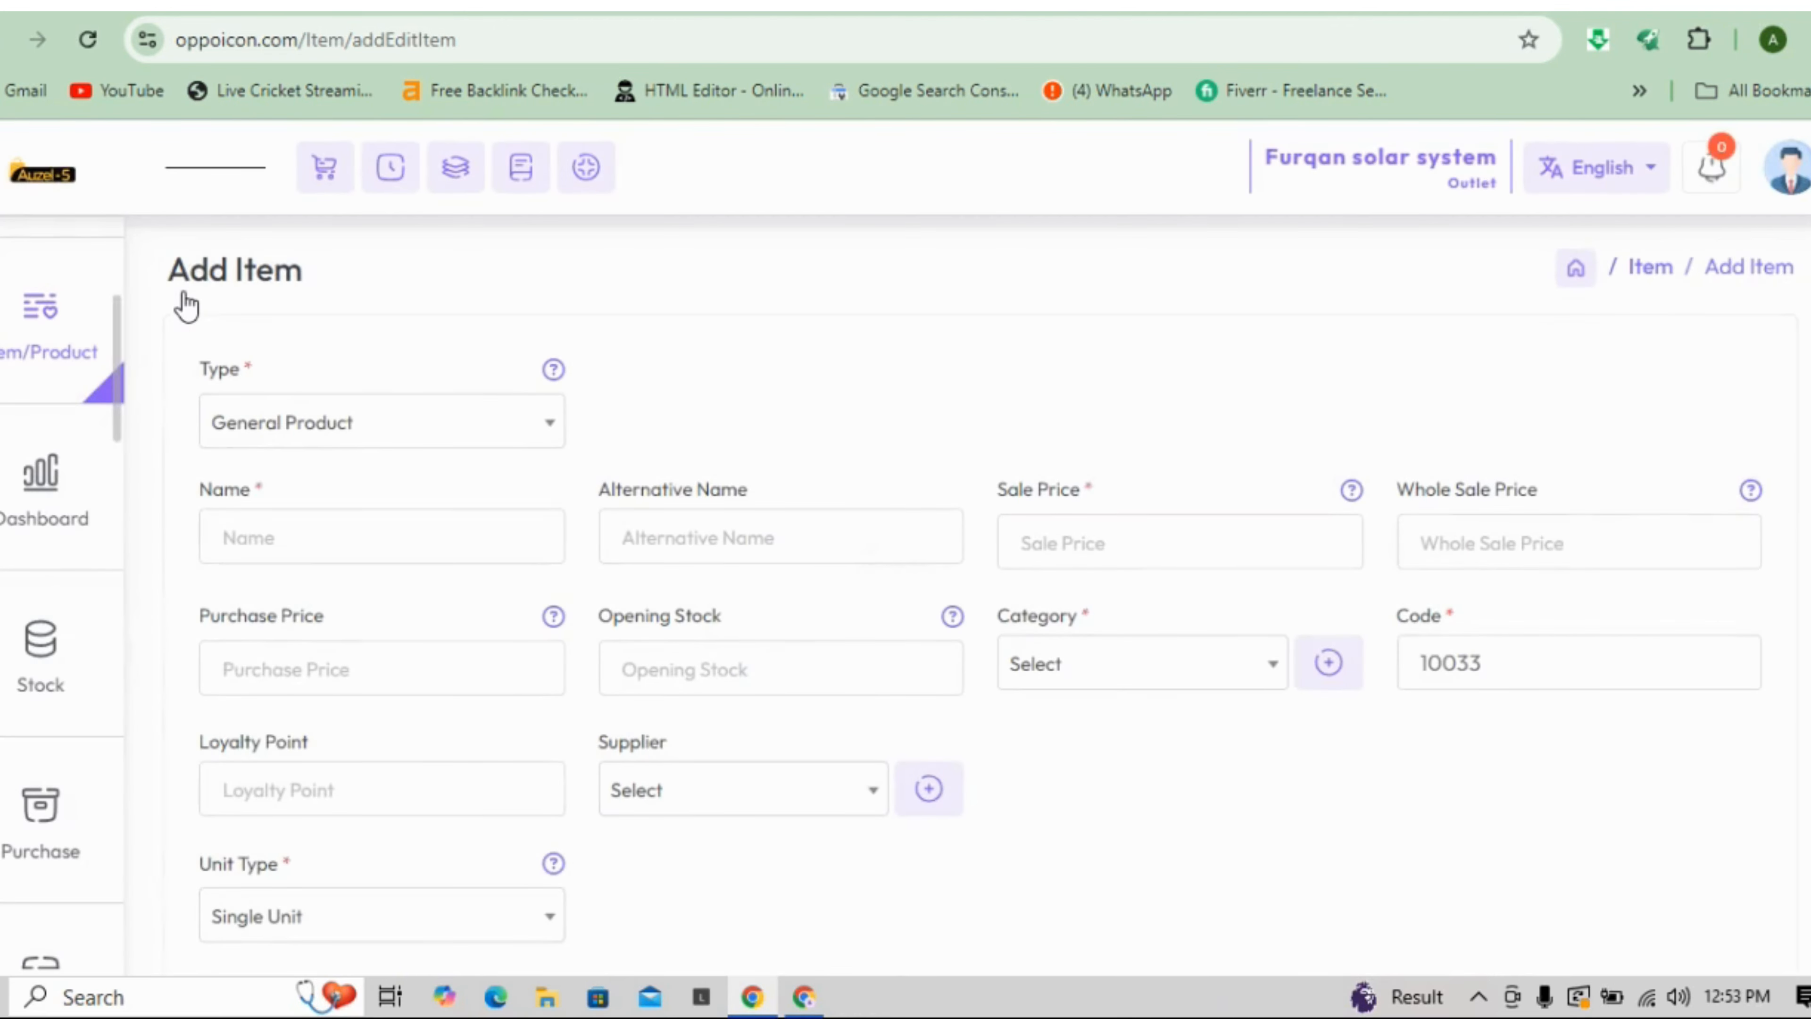
- Set the new item's type to IMEI Product
click(406, 431)
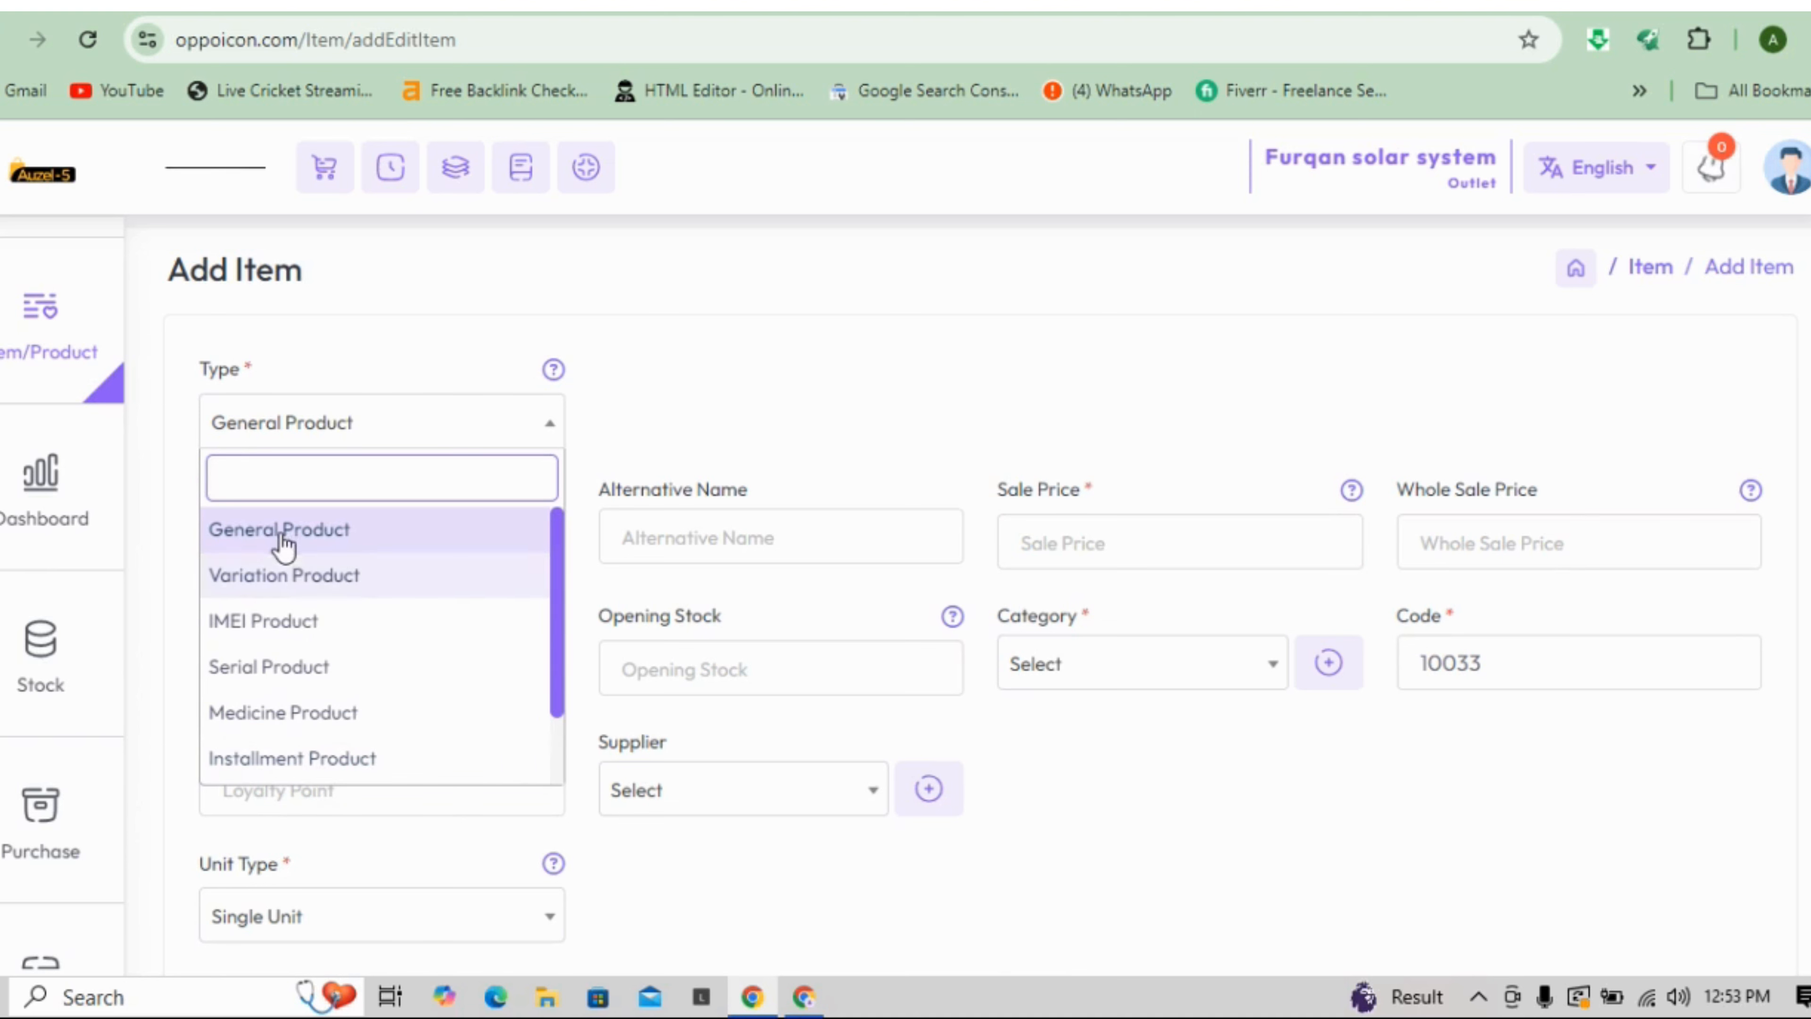
click(269, 623)
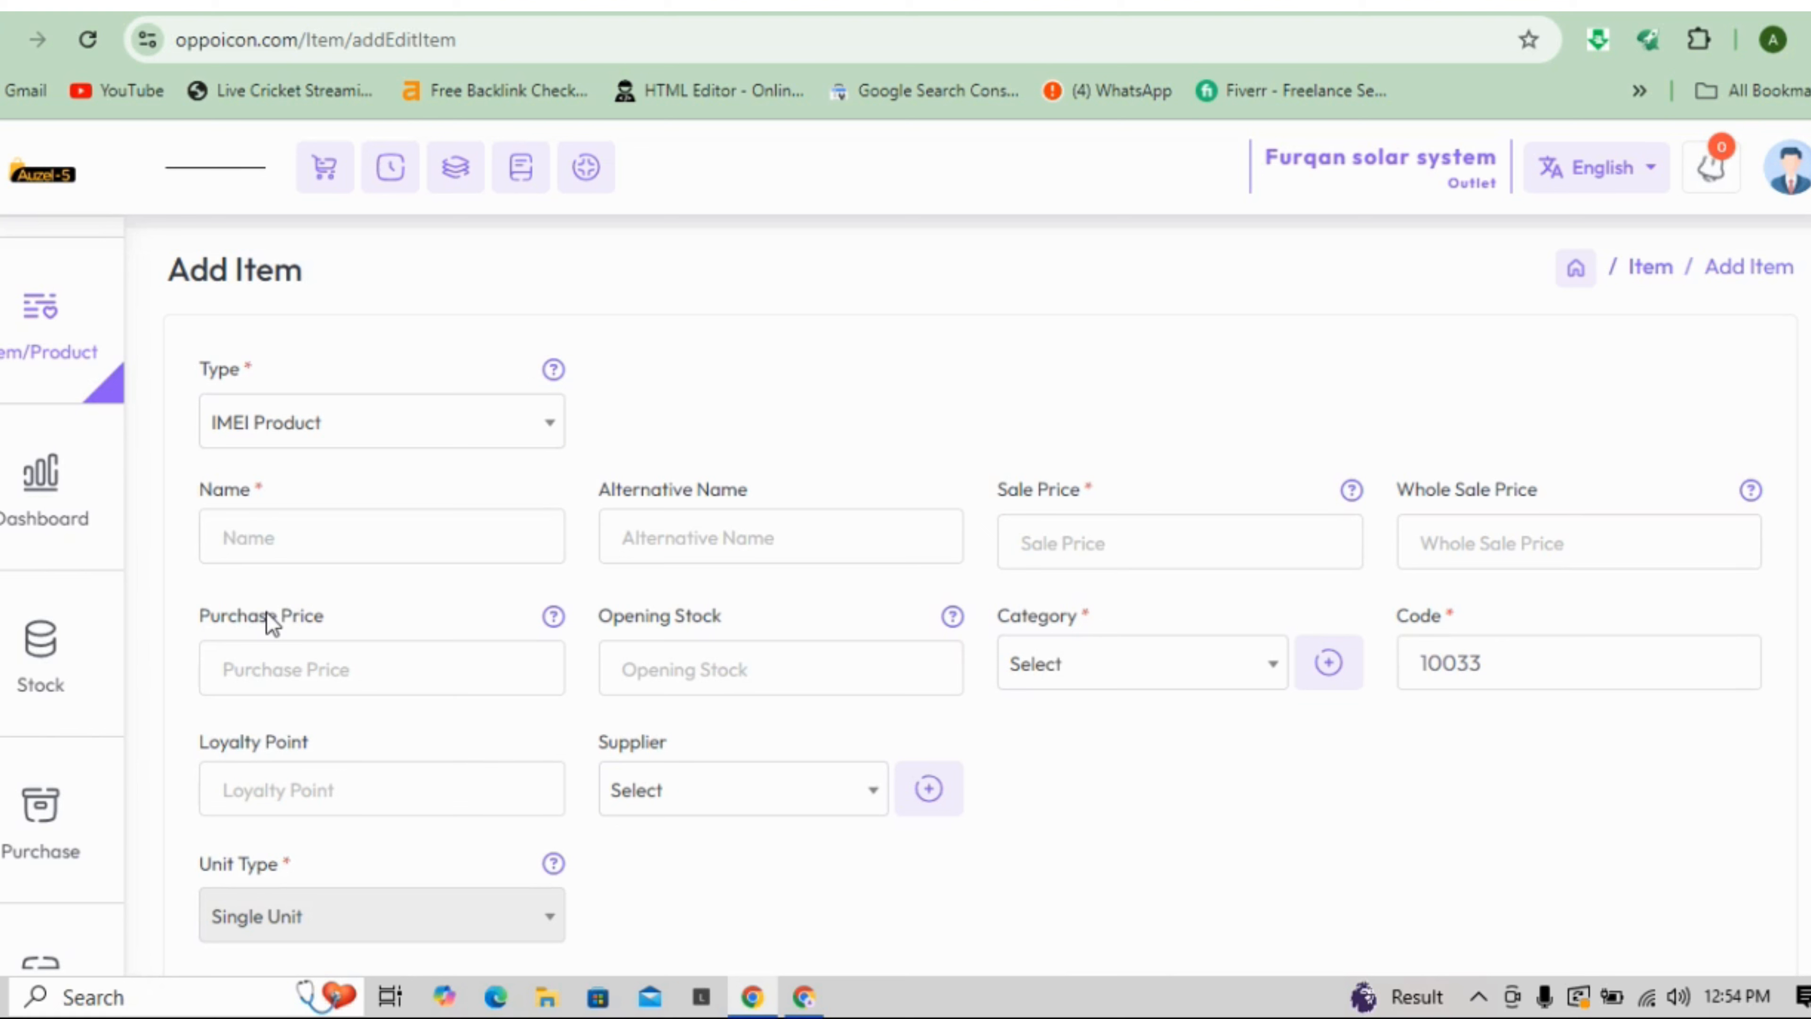
click(285, 538)
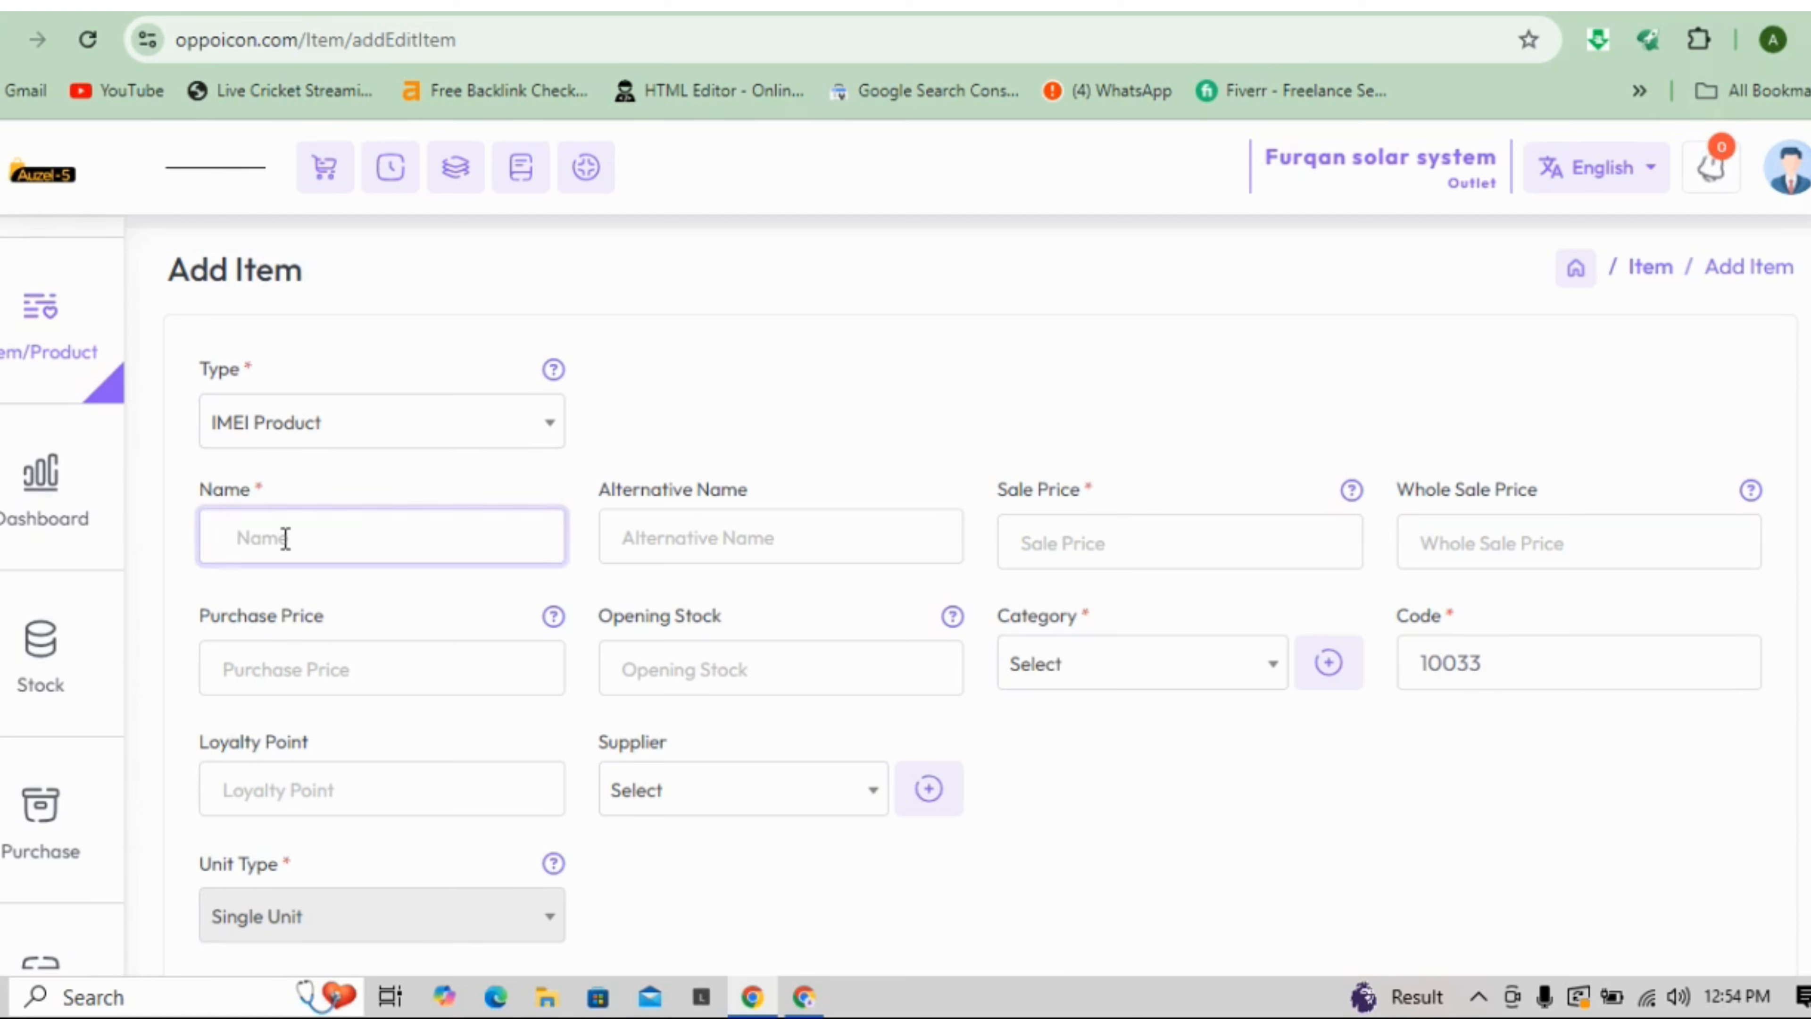
- Name the item 'samsung S7 eadge' with a sale price of 20000
text(samsung S7 eadge)
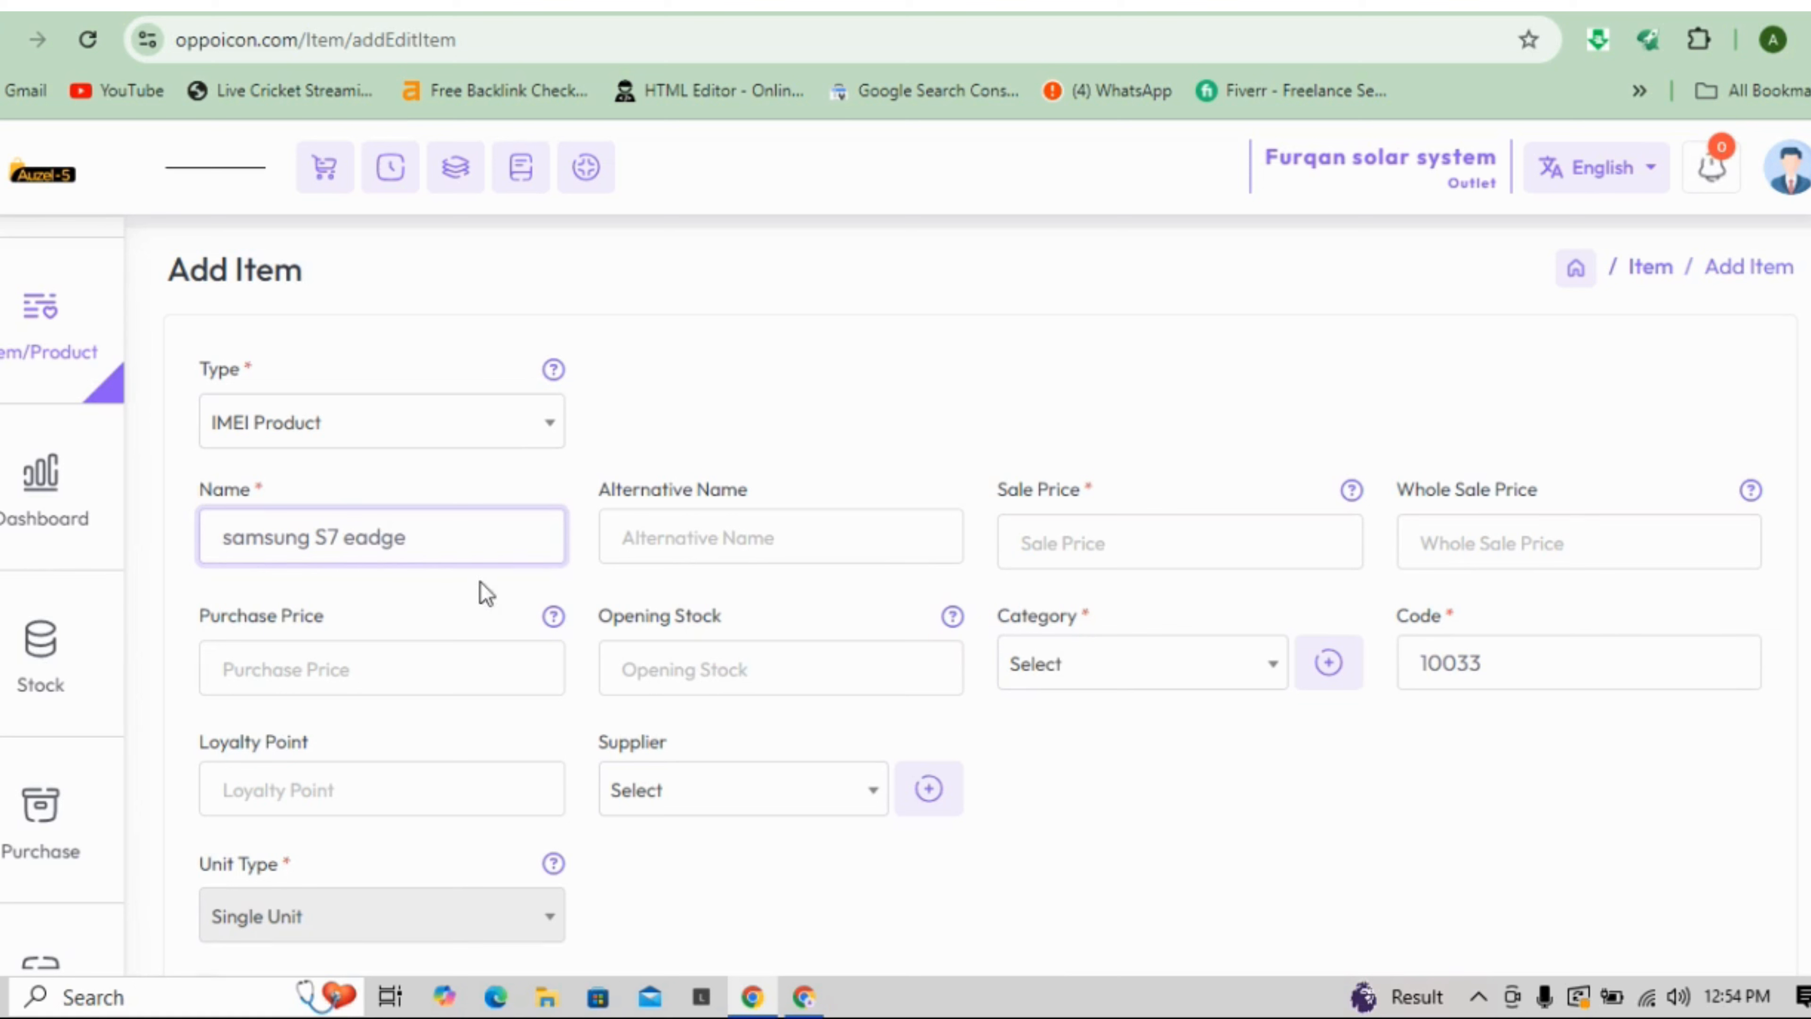
click(811, 553)
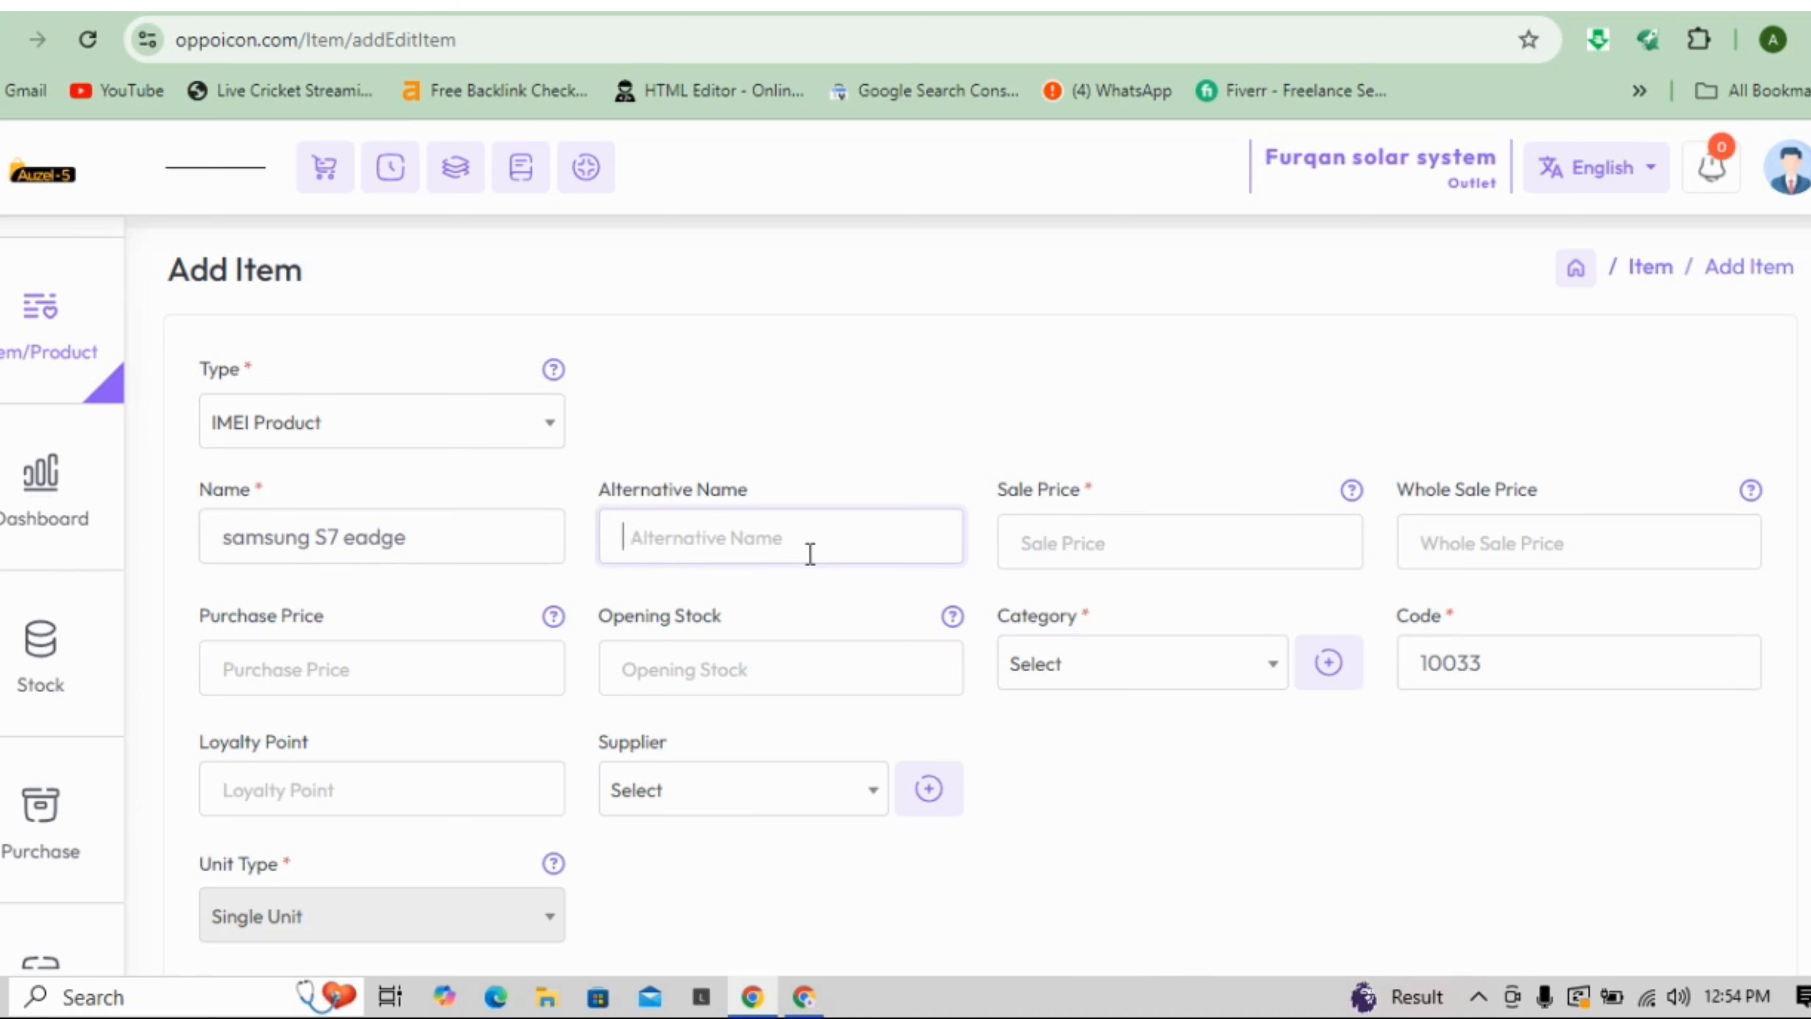
click(1022, 548)
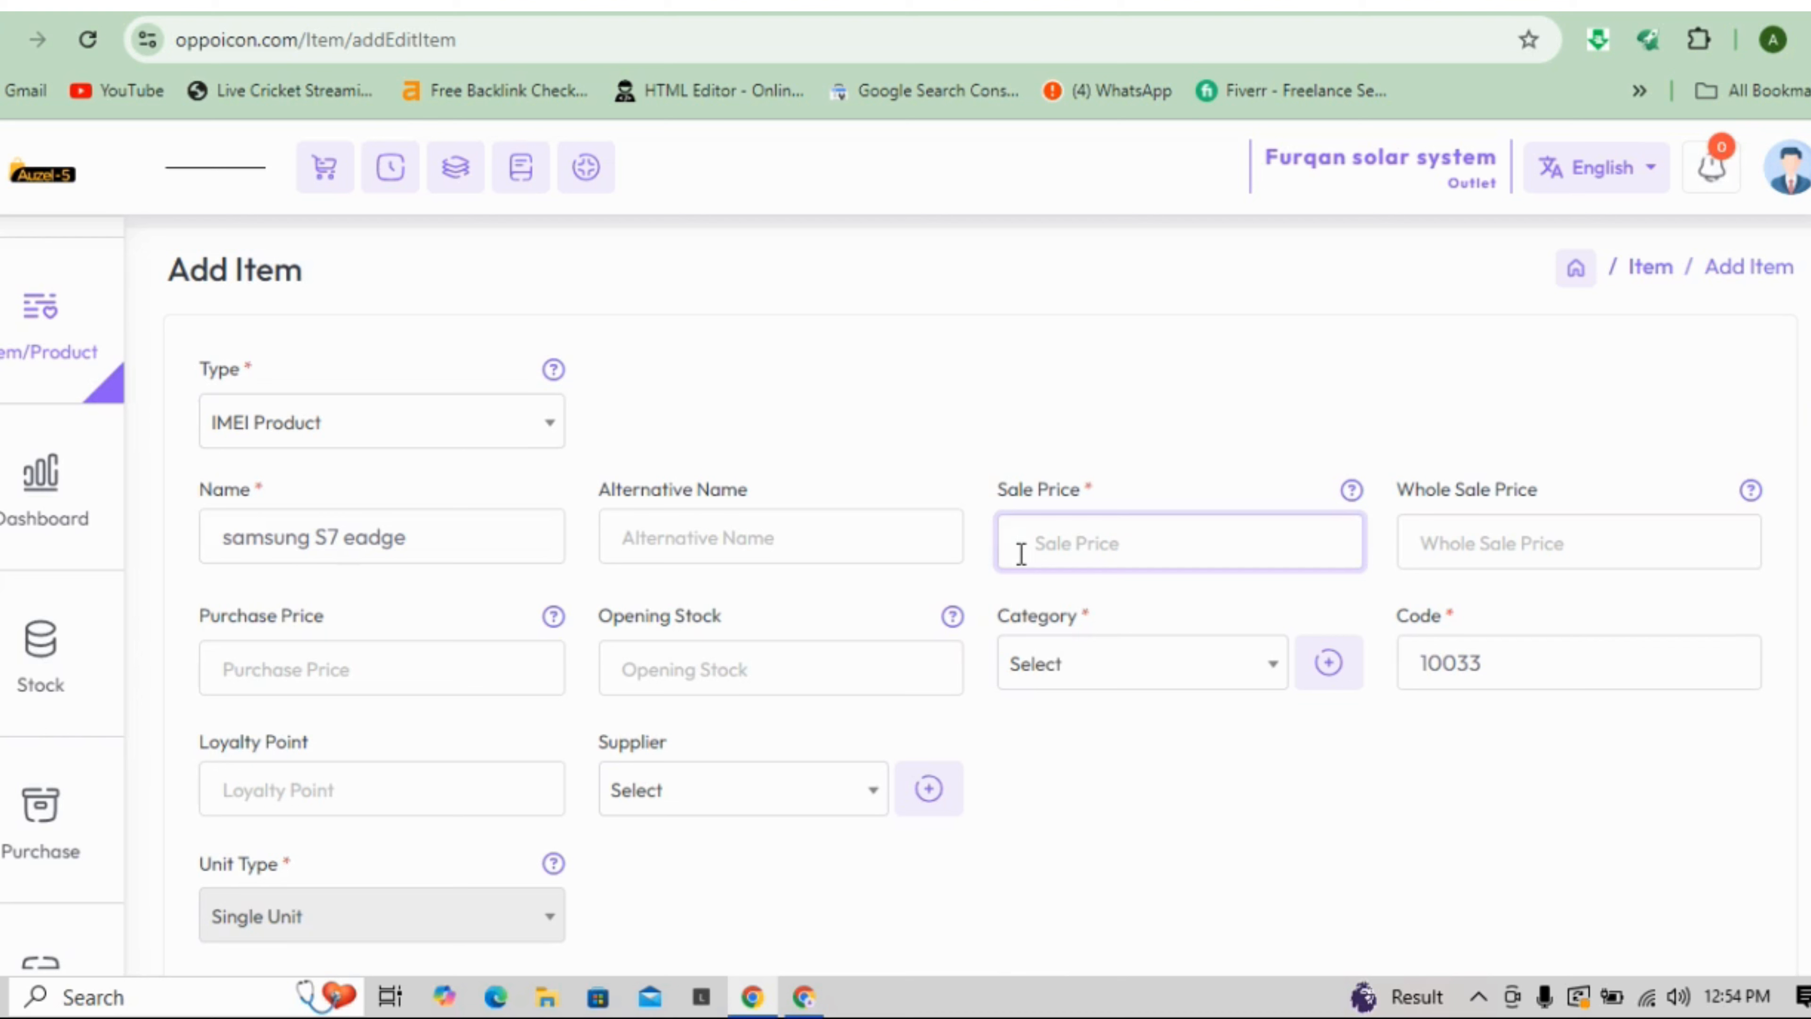
text(20000)
- Set the wholesale price to 18000 and the purchase price to 10000
click(1648, 558)
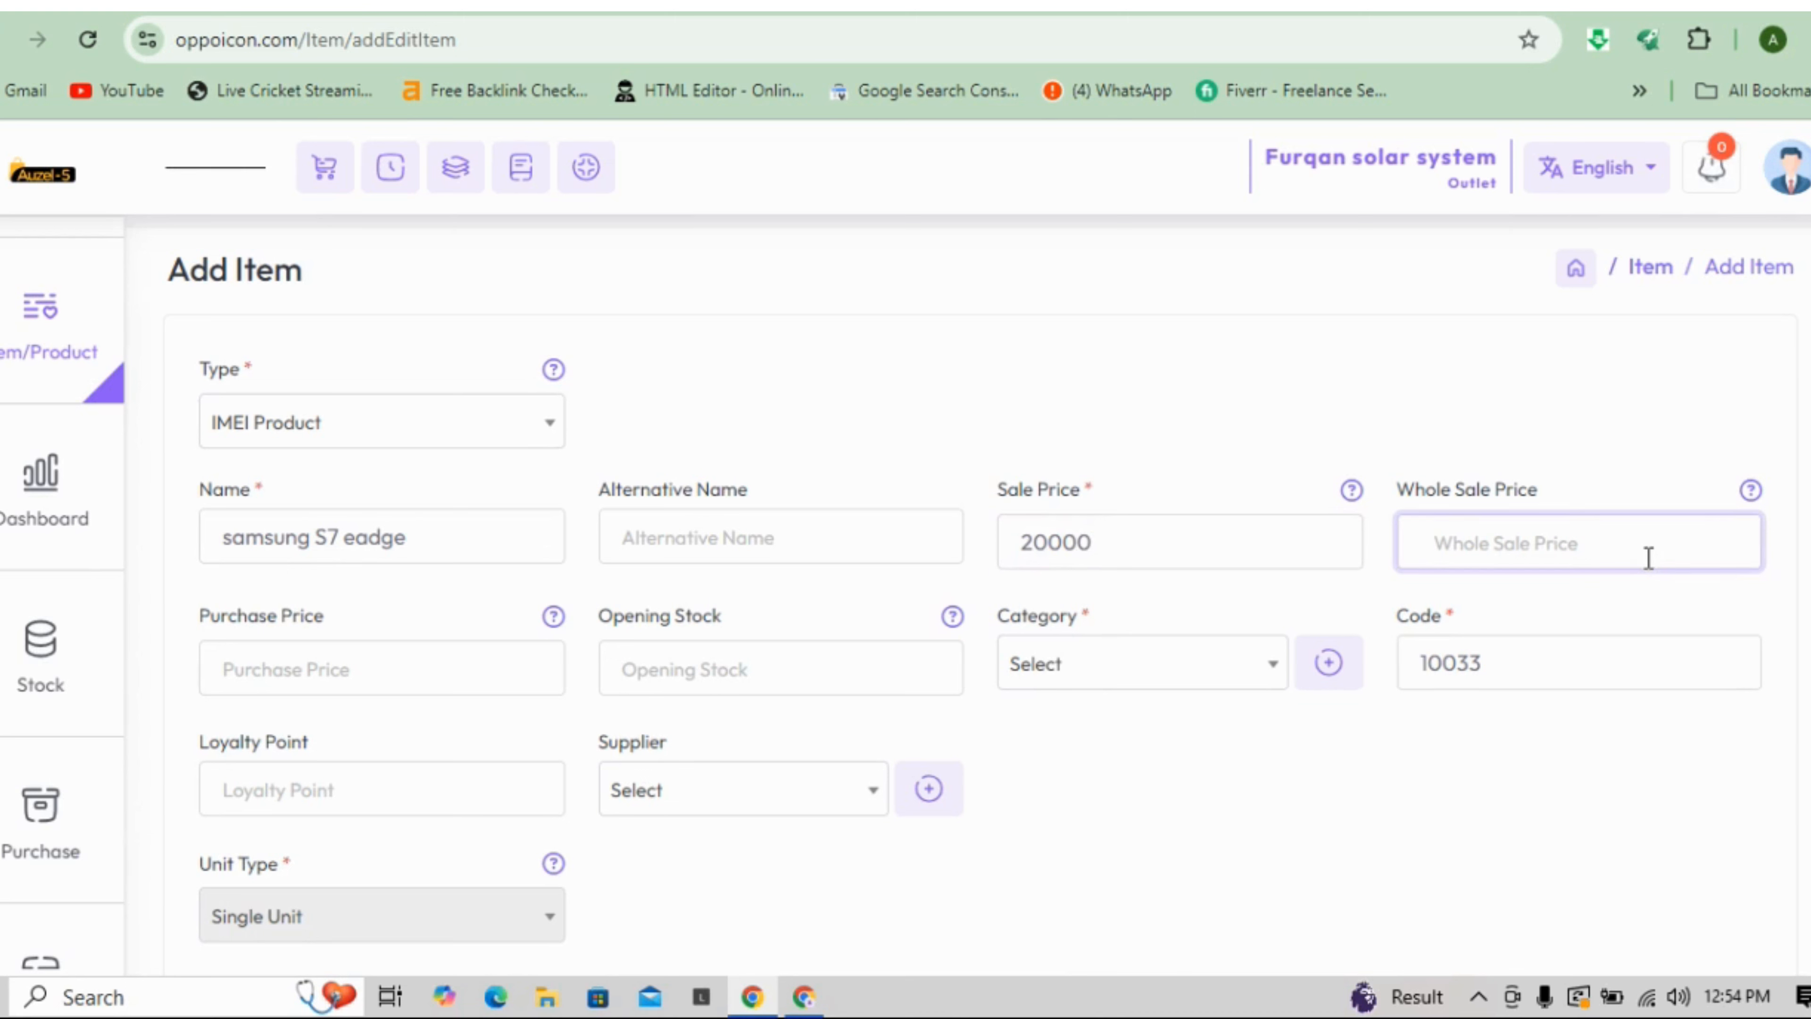
text(1)
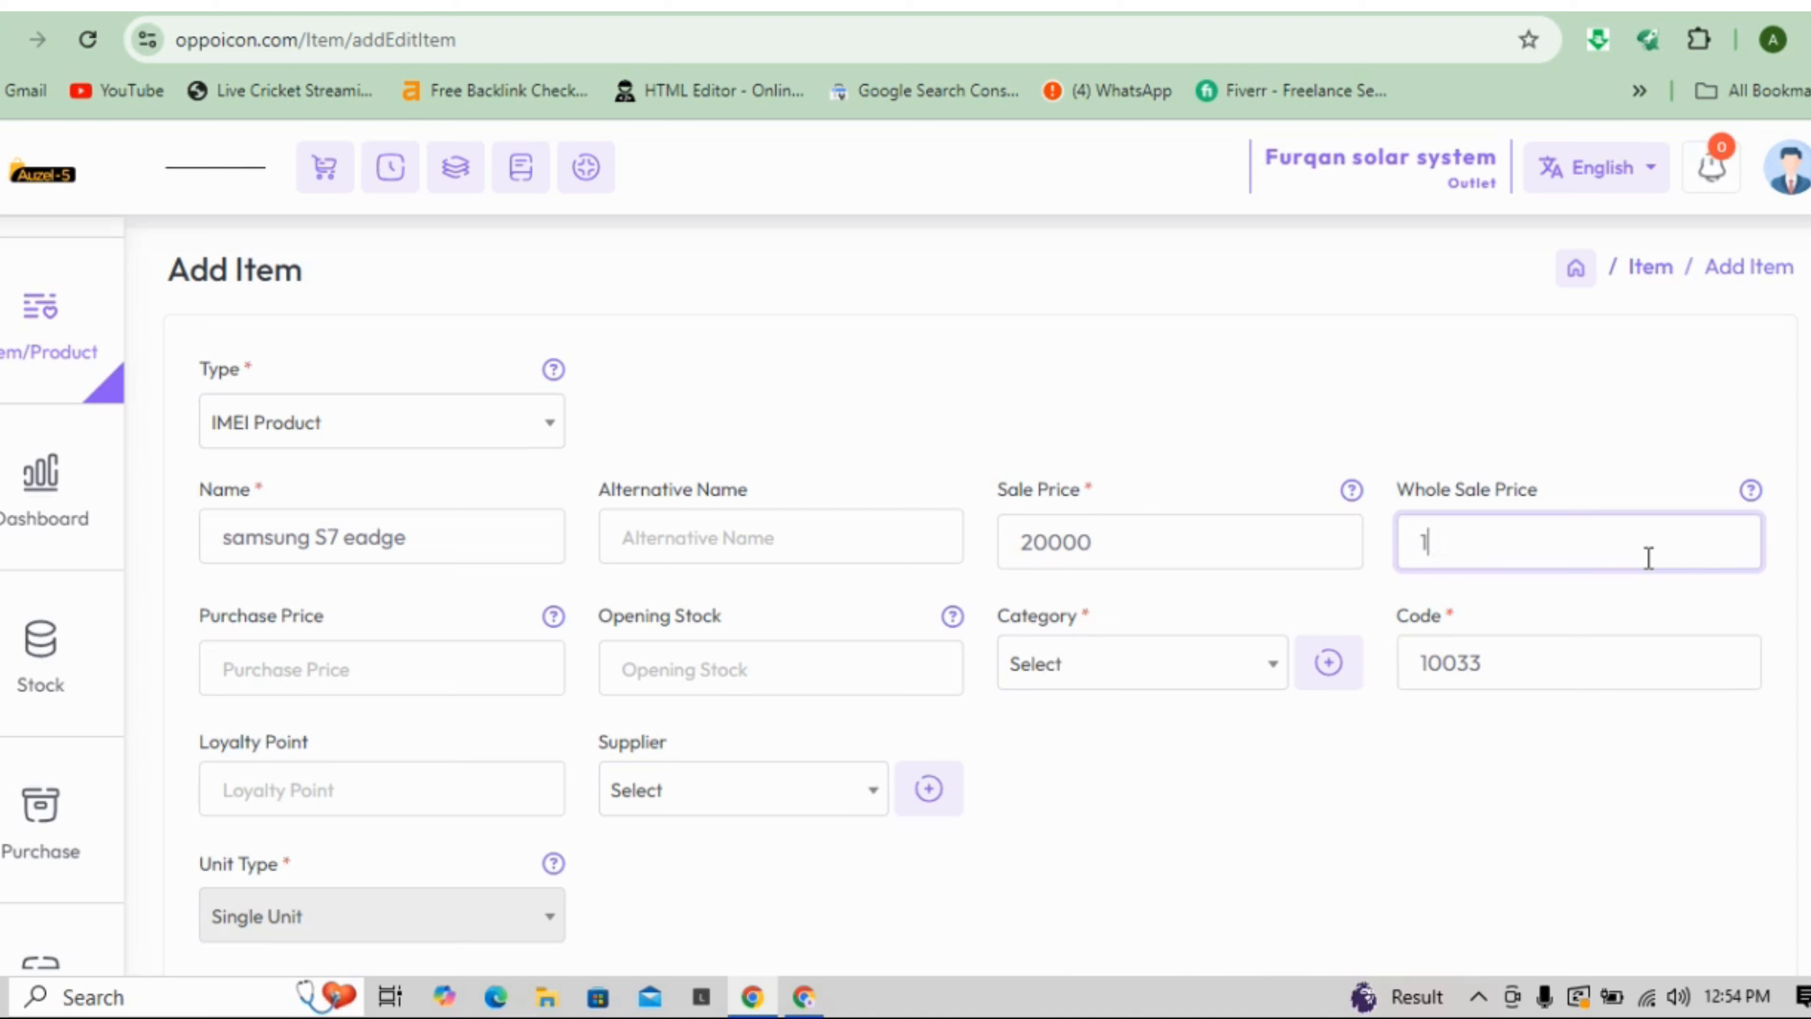
text(8000)
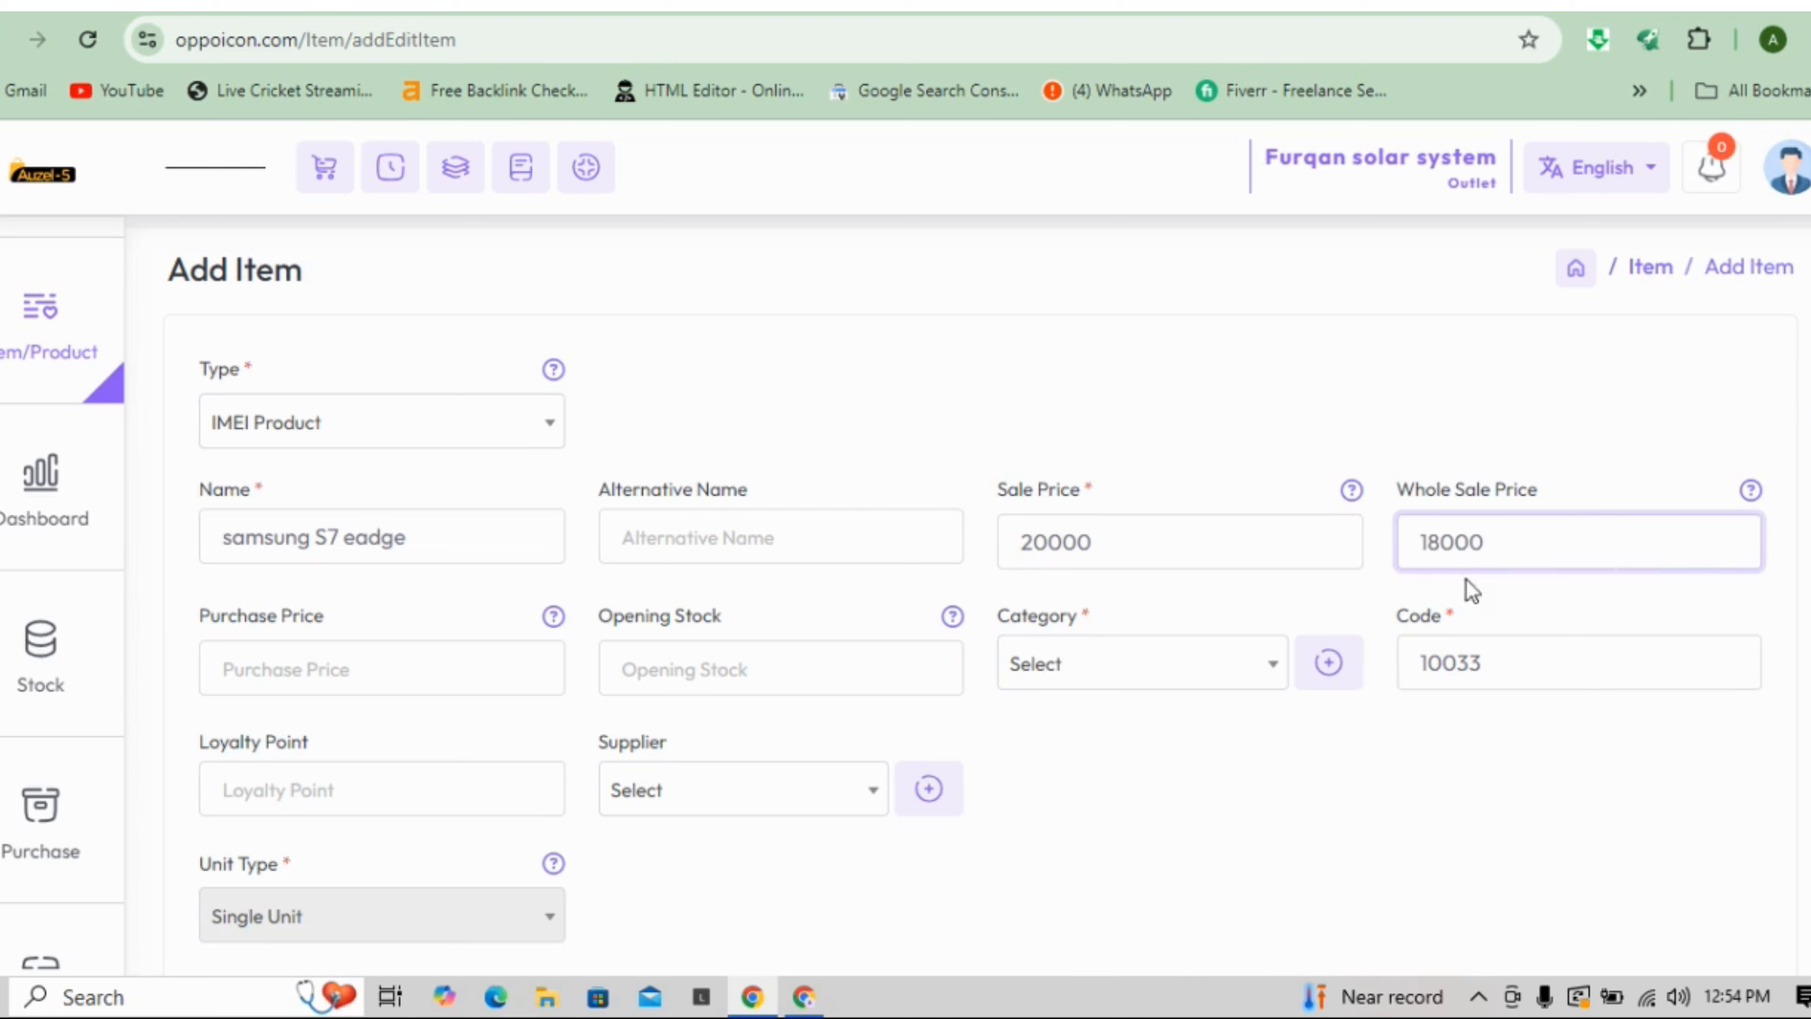
click(534, 674)
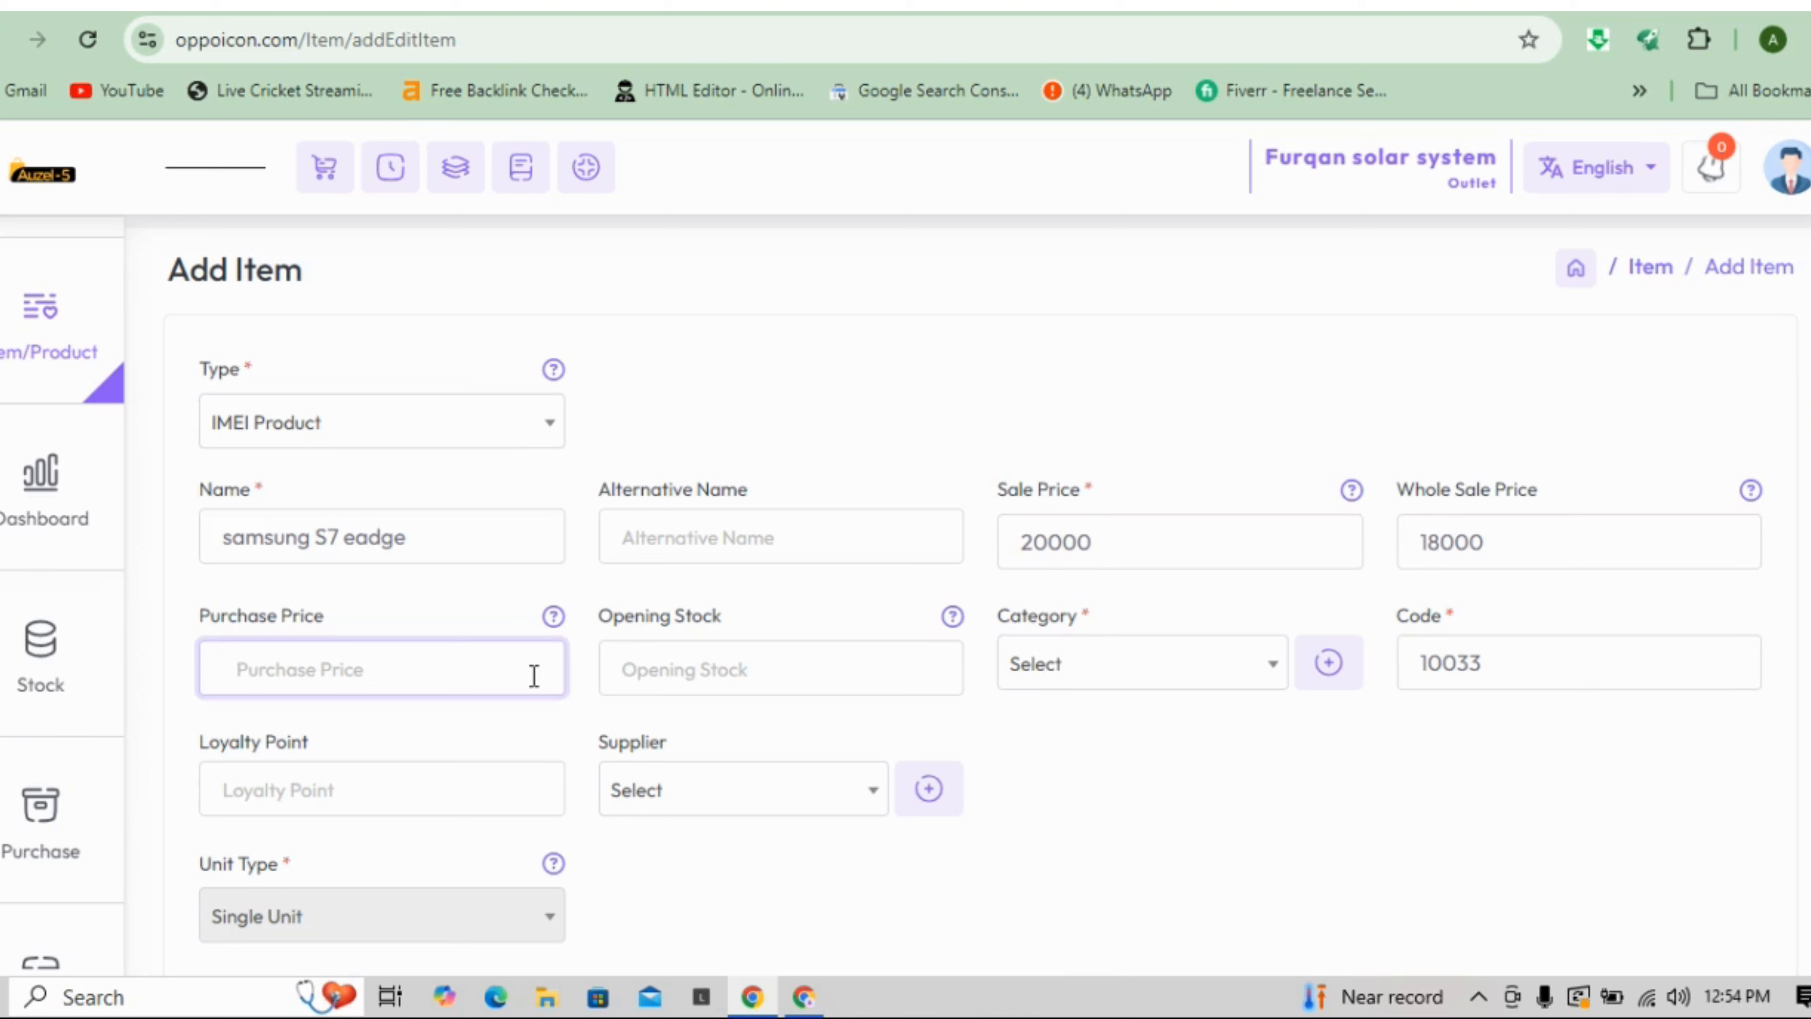
text(1000)
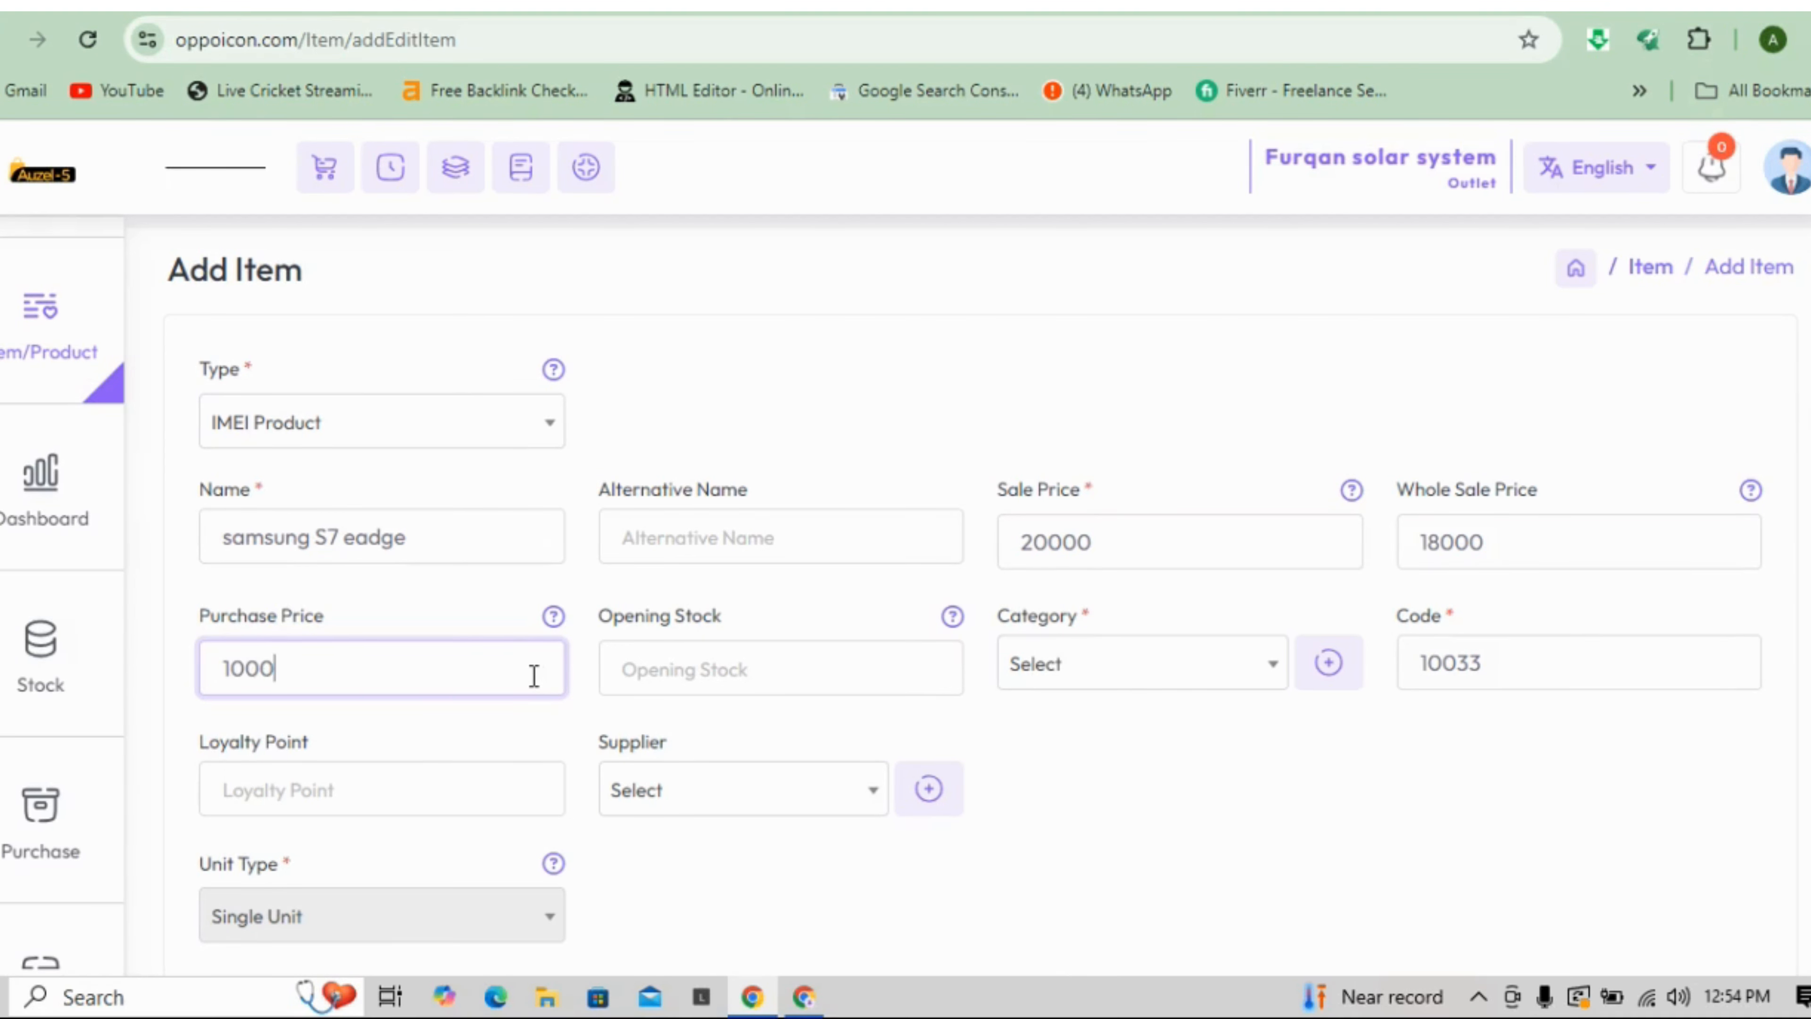
text(0)
click(686, 685)
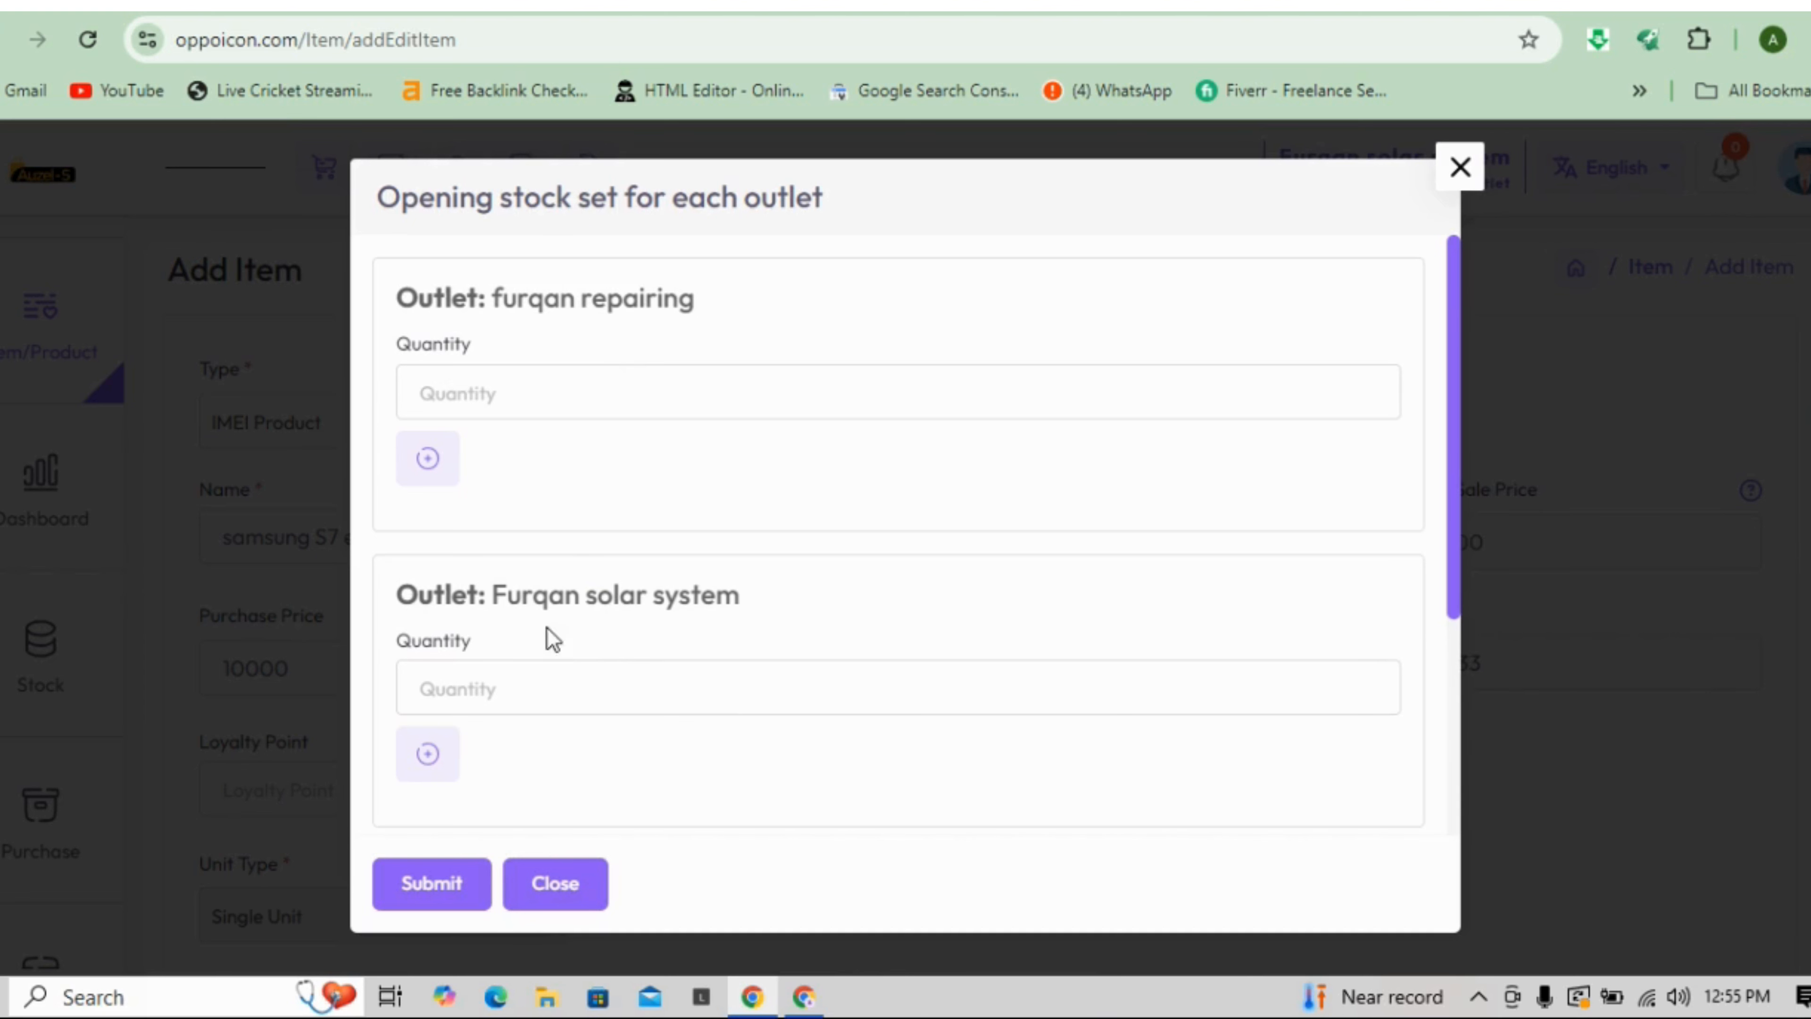
- Set quantity 10 for Furqan solar system and enter IMEIs 123321, `12221, 43232, 5531231, 54436341, 2e124355
click(533, 699)
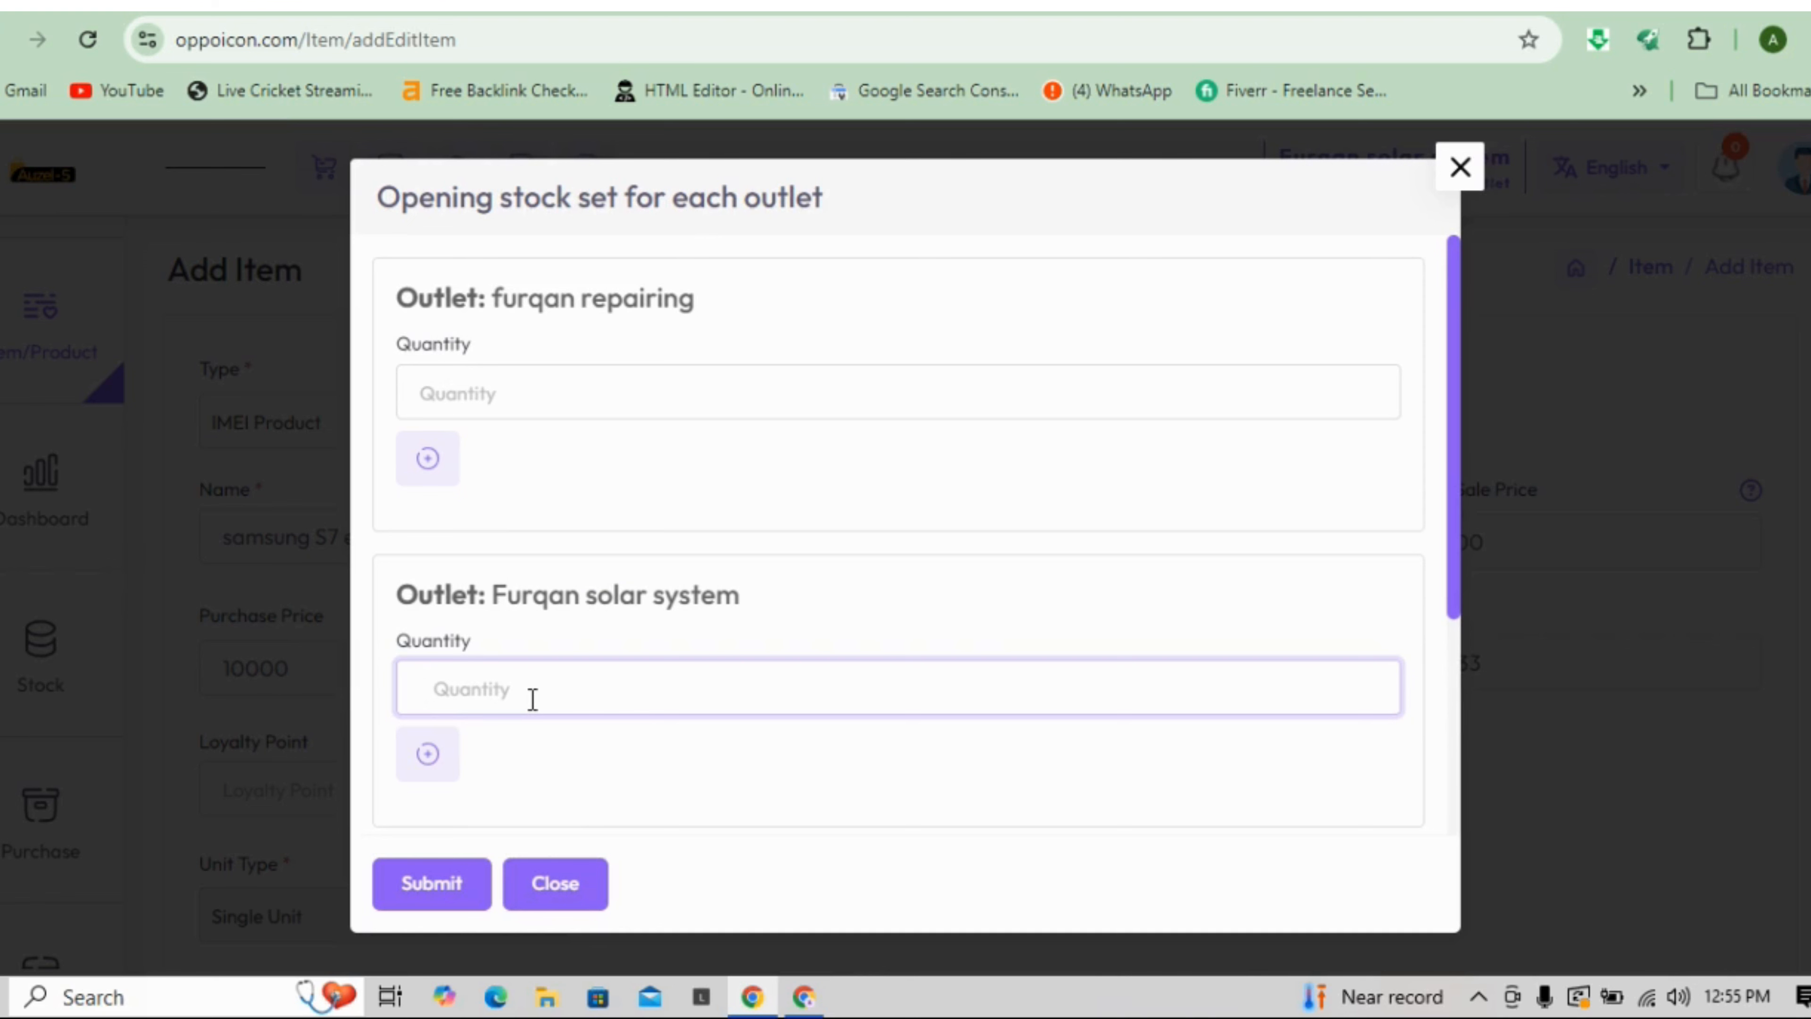
text(10)
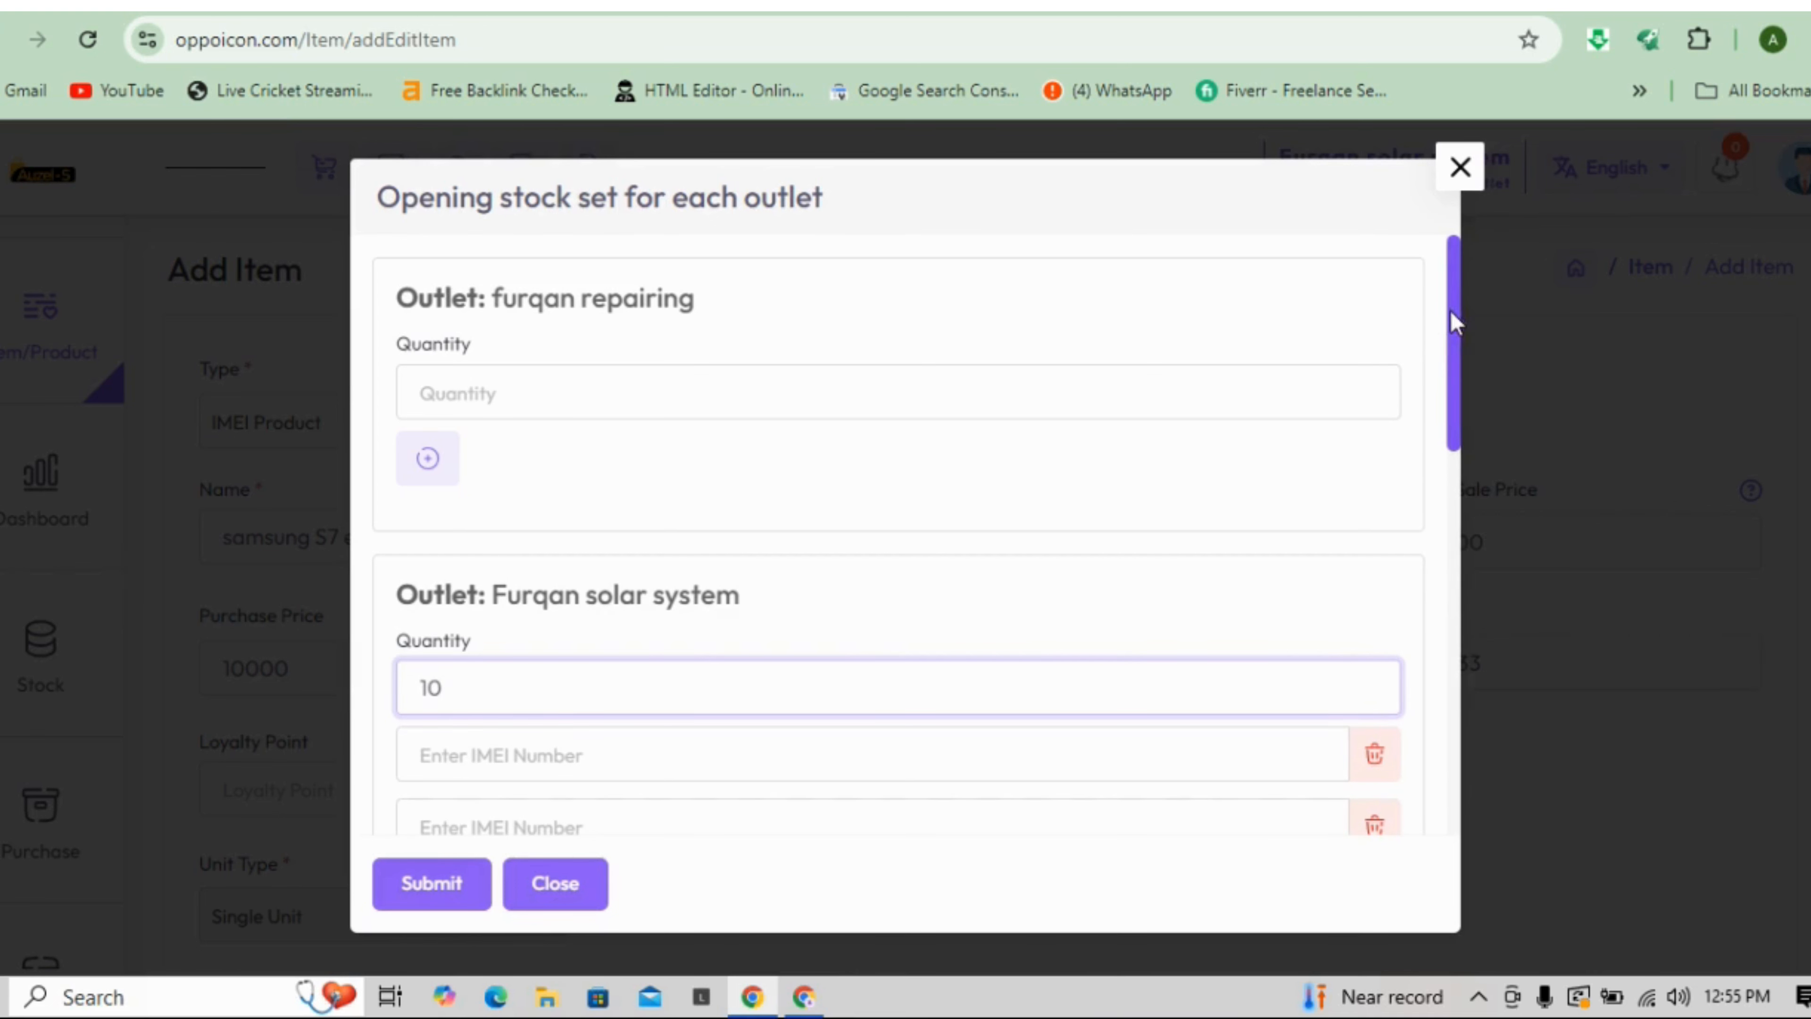
drag(1452, 319, 1456, 463)
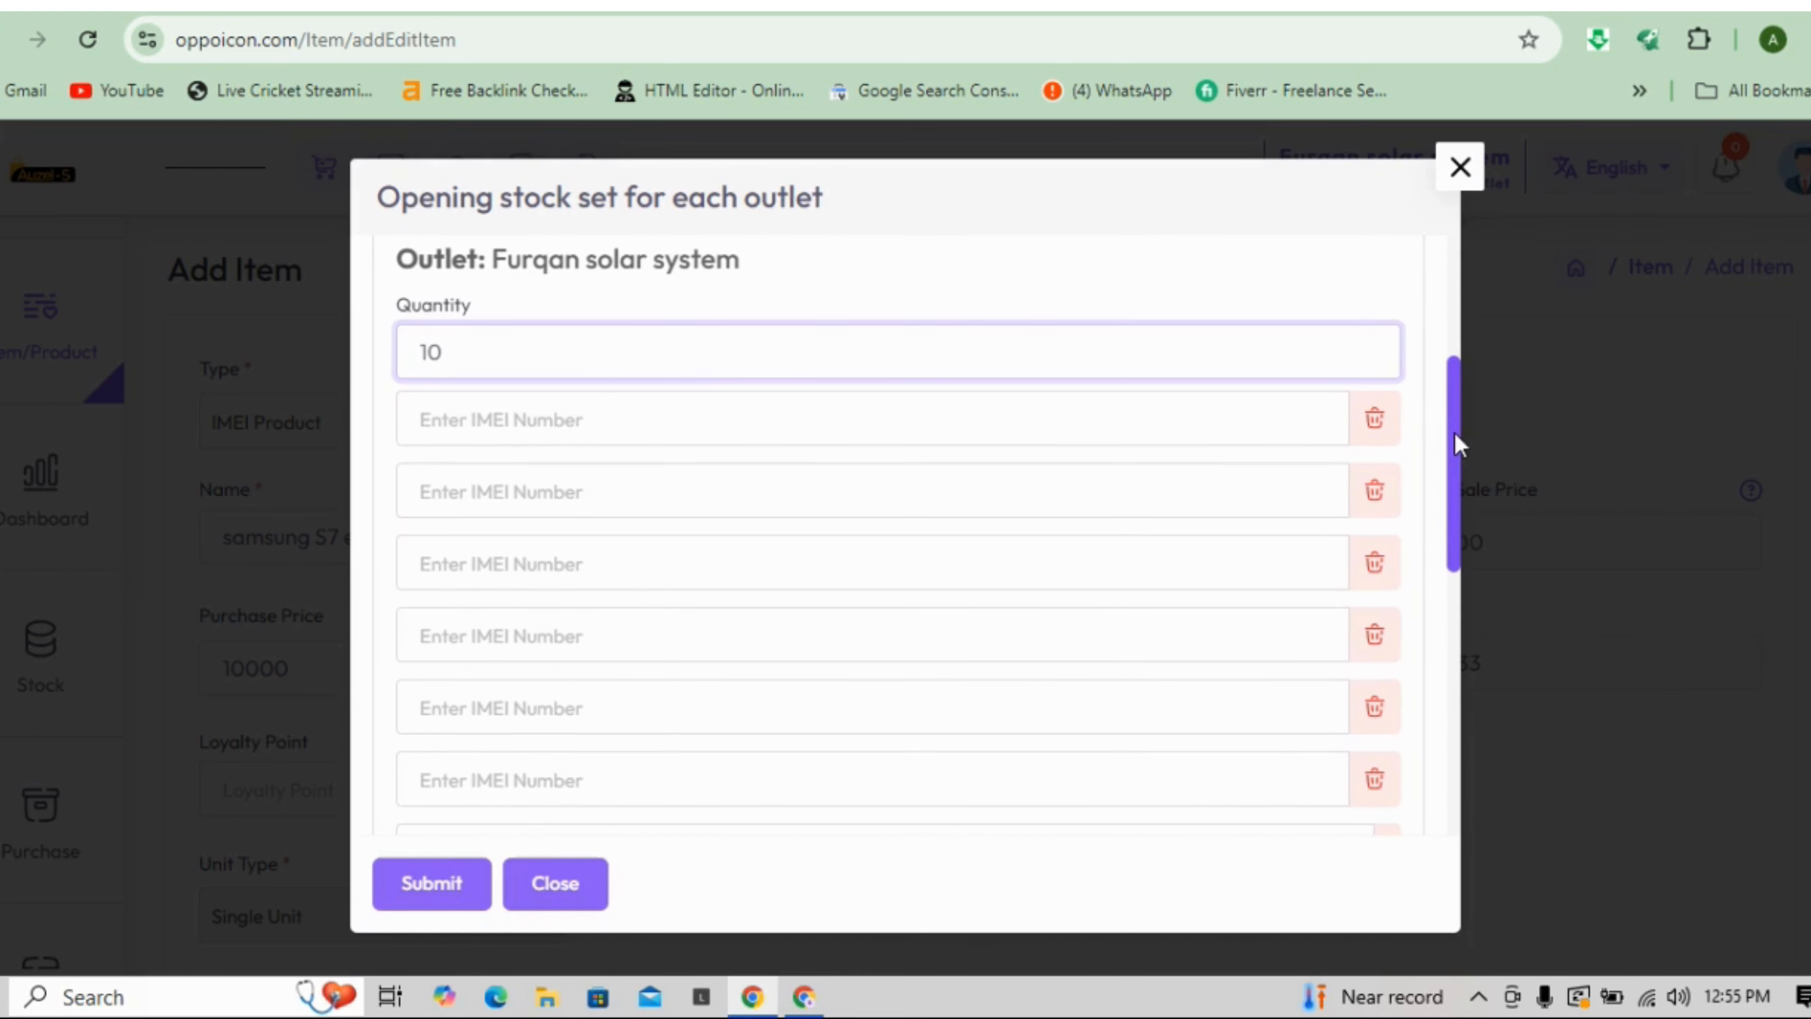
click(699, 417)
text(123321)
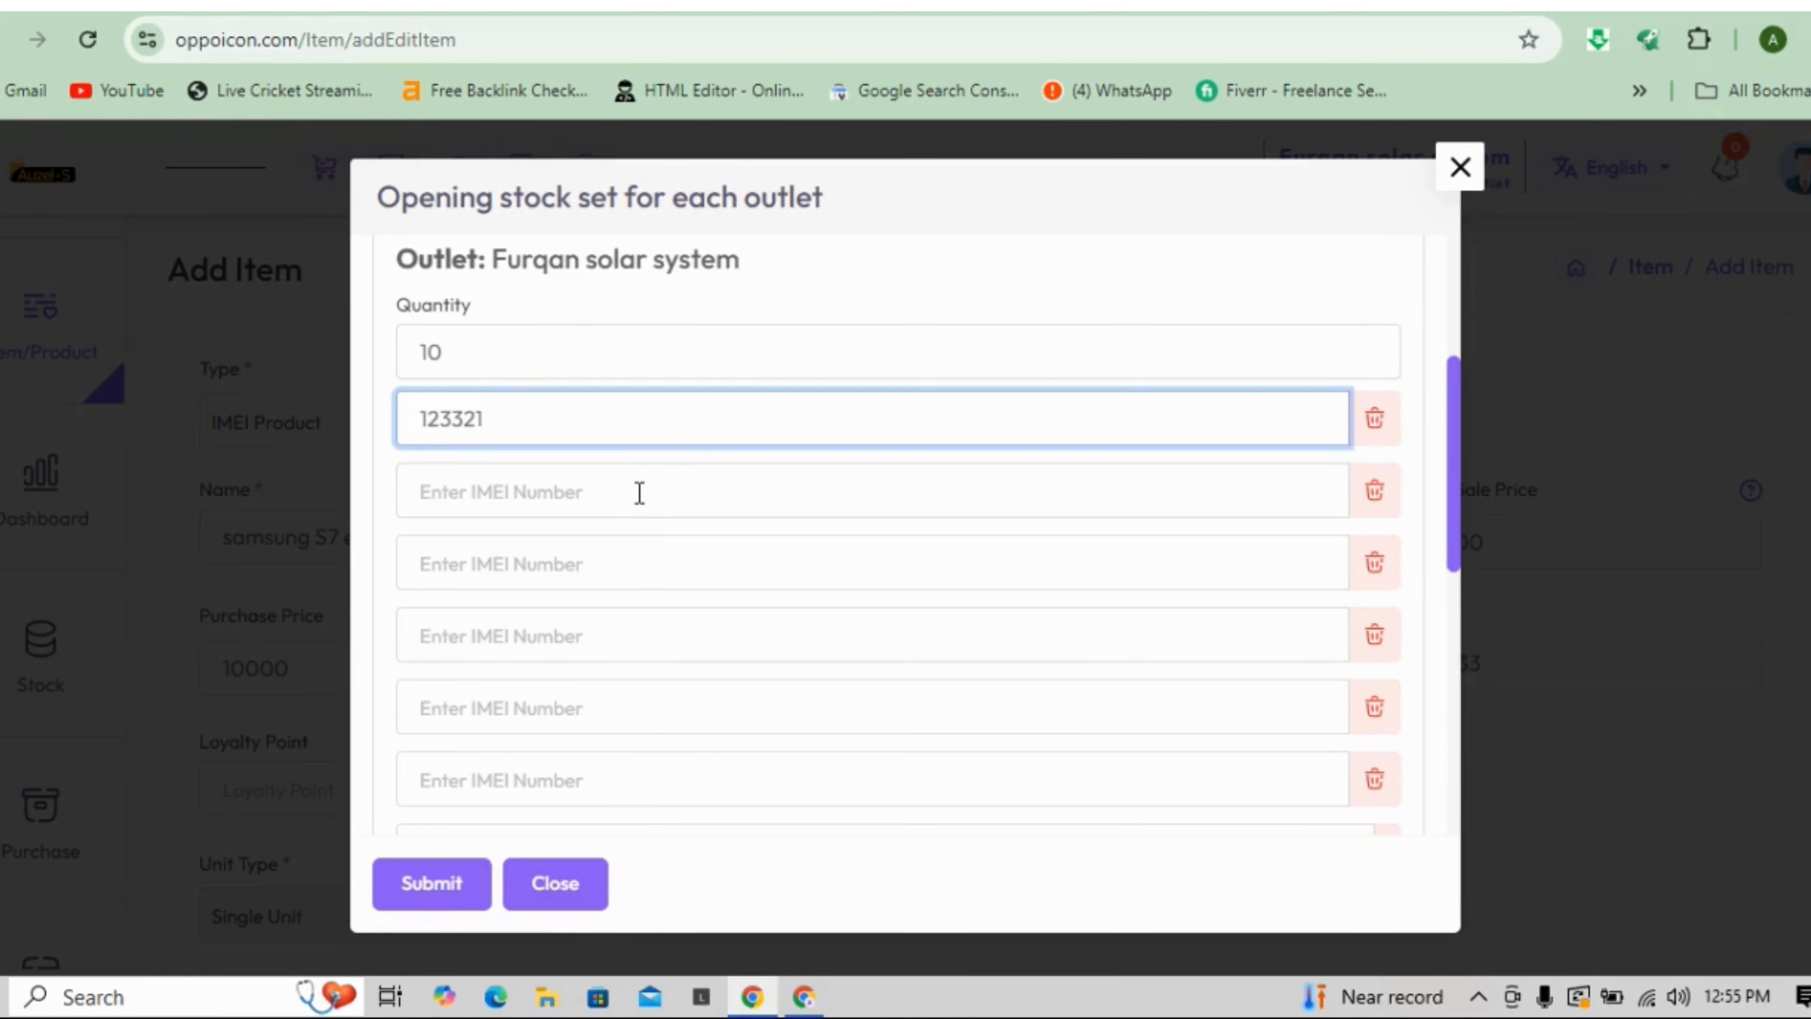
click(639, 493)
text(`1222)
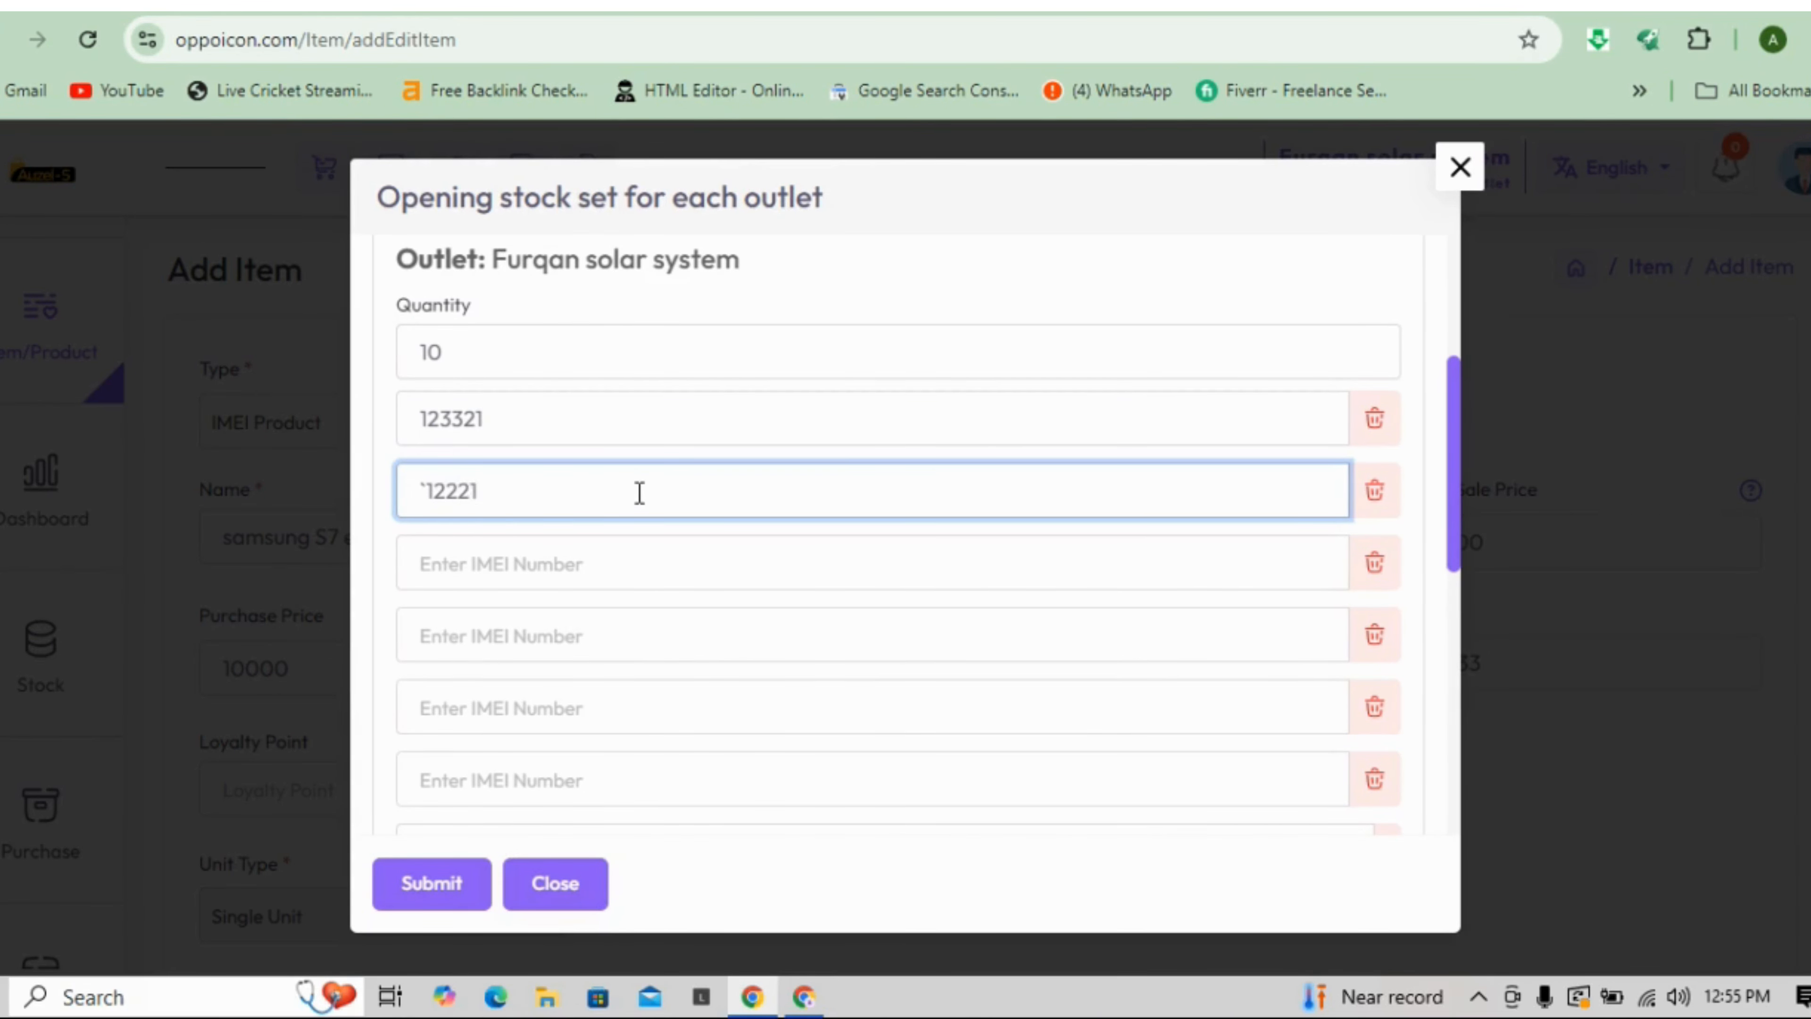
text(1)
click(612, 561)
text(43232)
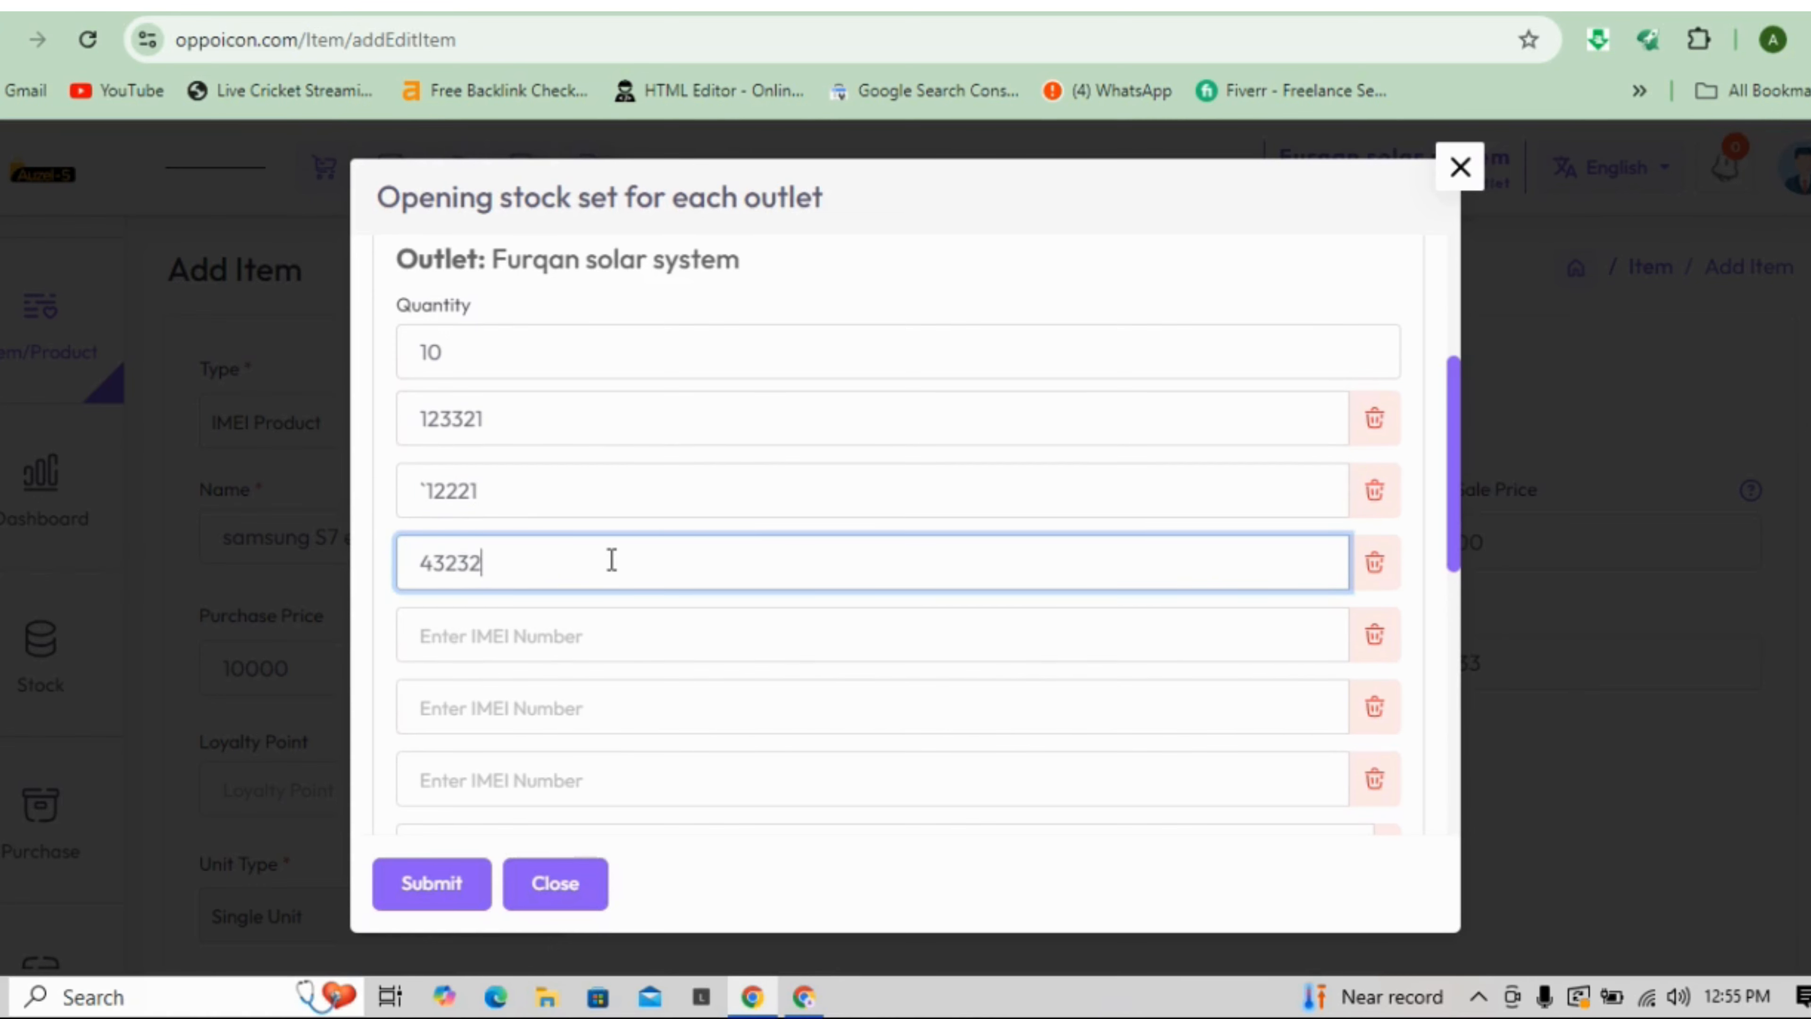
click(542, 634)
text(5531231)
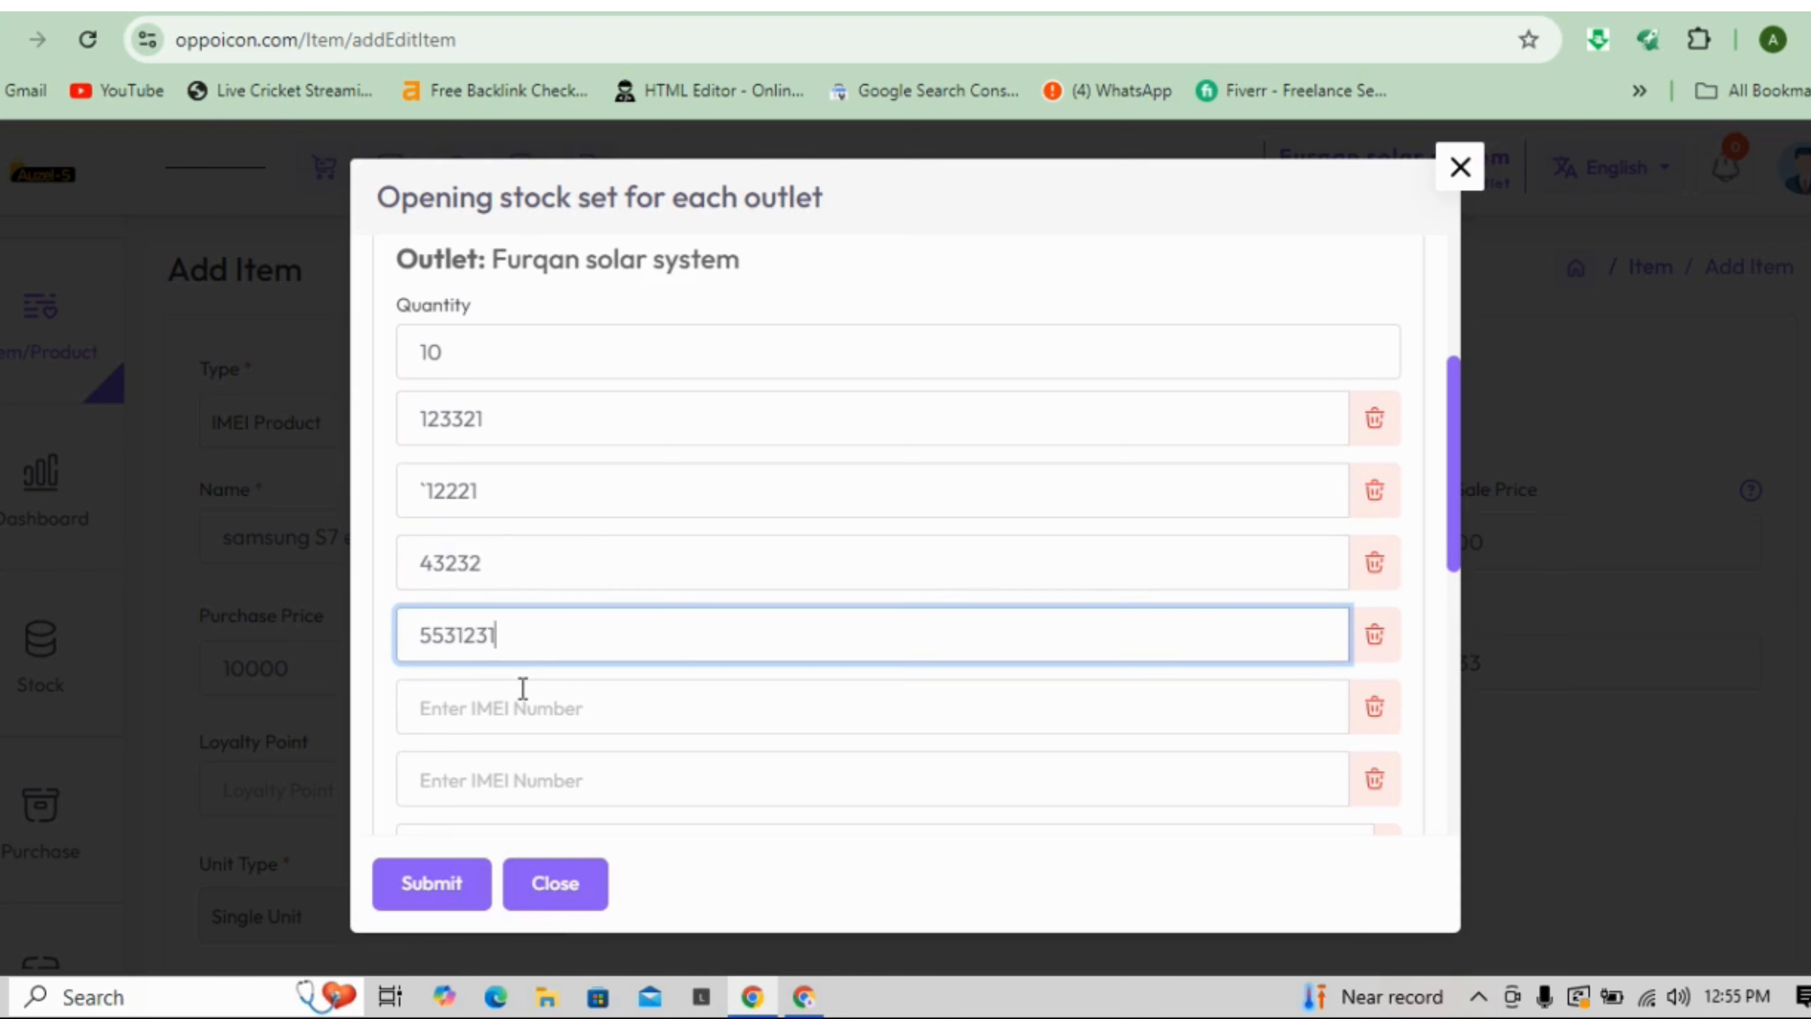
click(523, 704)
text(54436341)
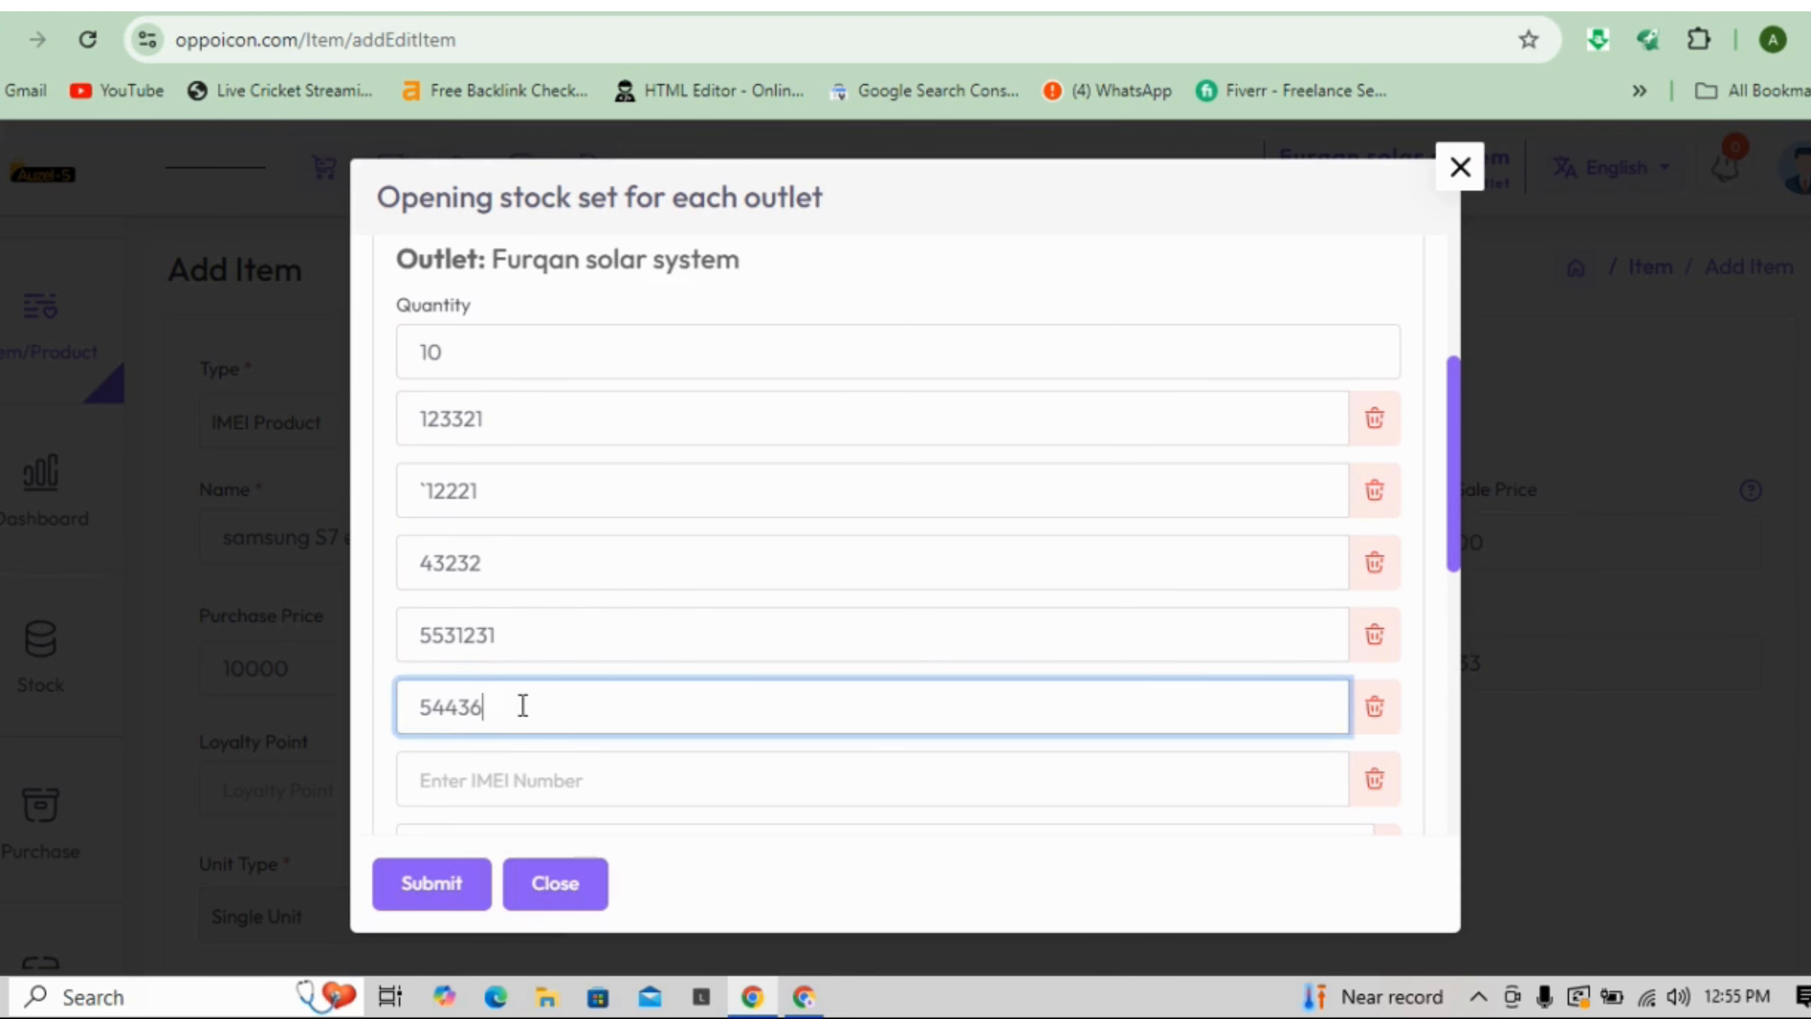
click(526, 776)
text(2e124355)
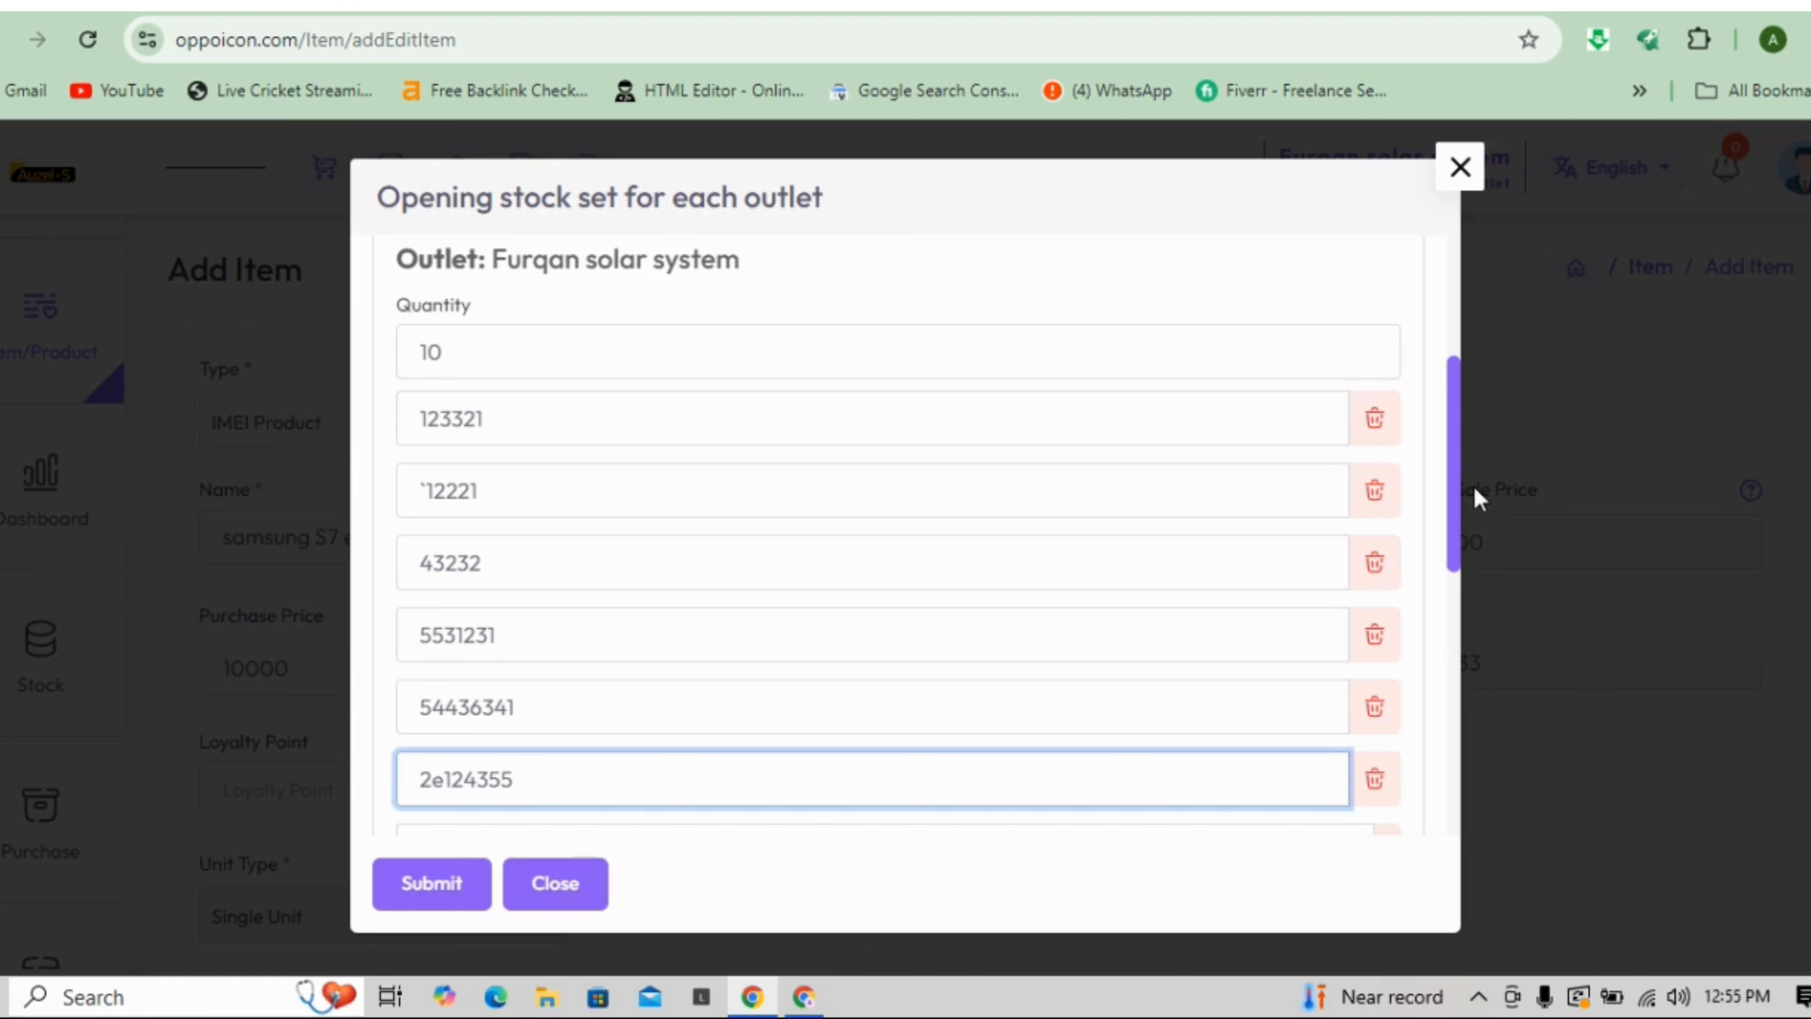
- Enter the remaining four IMEI numbers: 43235, 24325, 6823232 and 6869832
drag(1463, 494, 1467, 627)
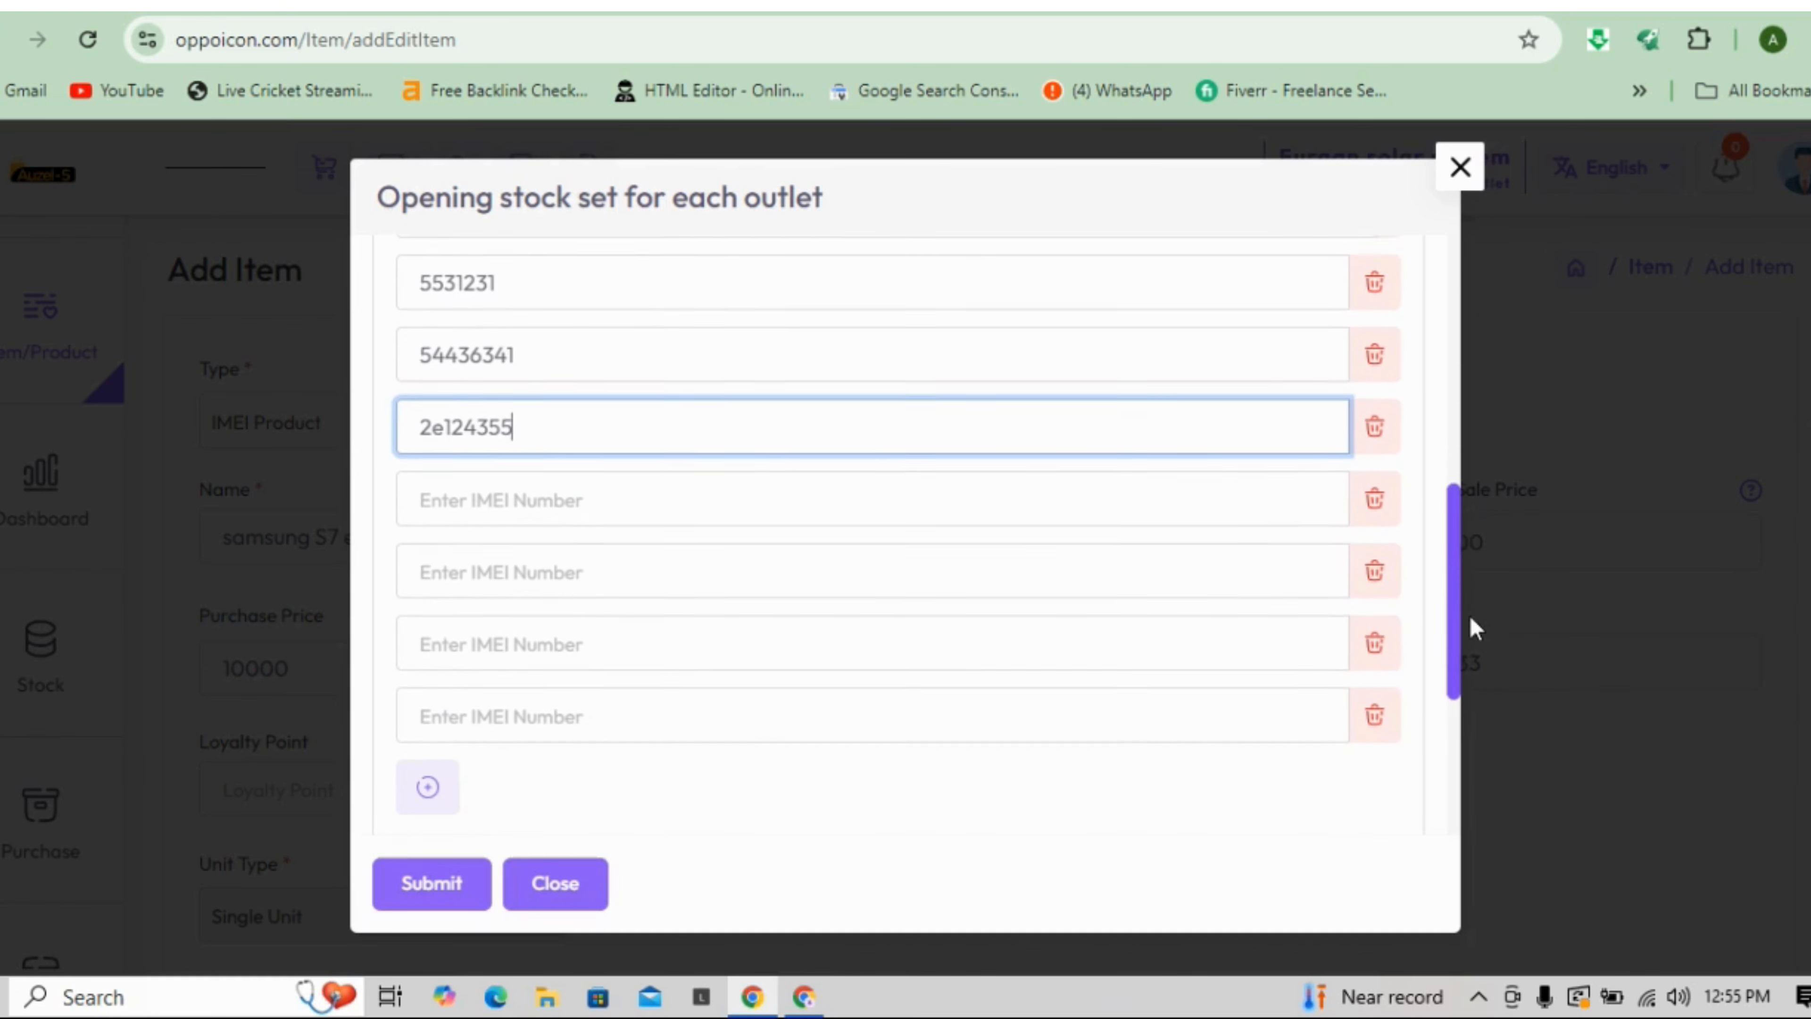
click(723, 478)
text(43235)
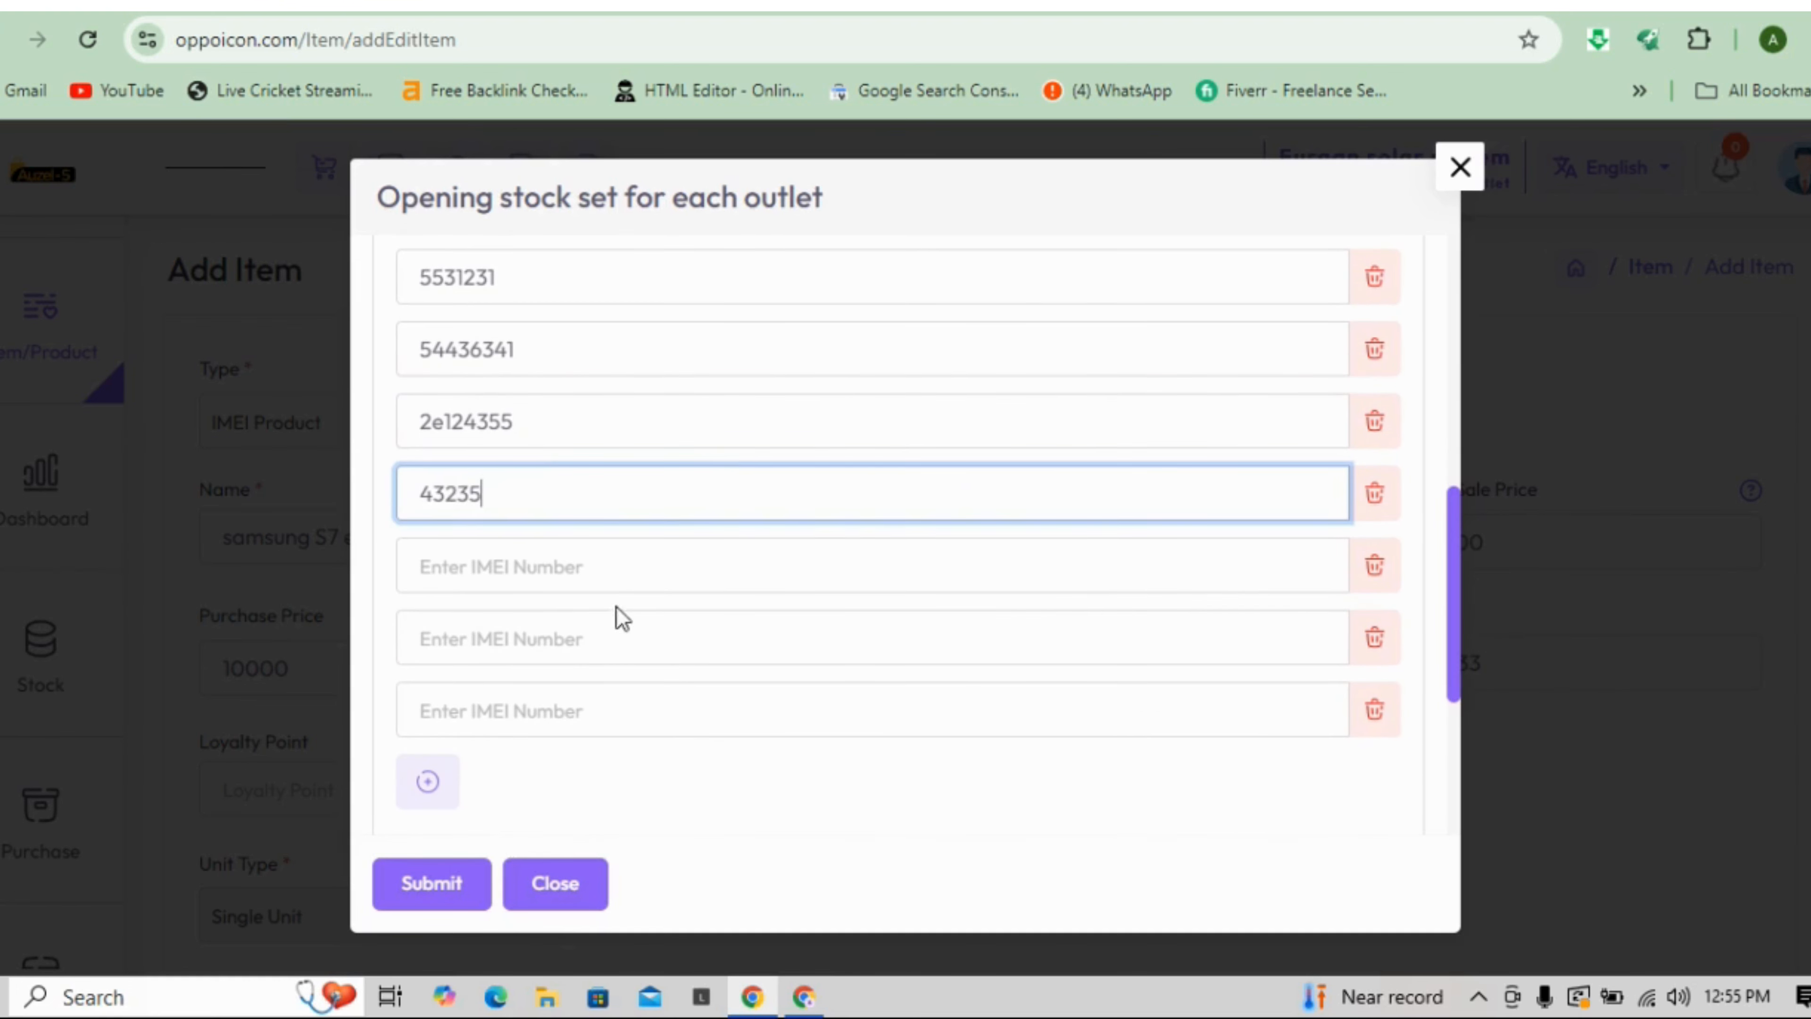
click(614, 582)
text(24)
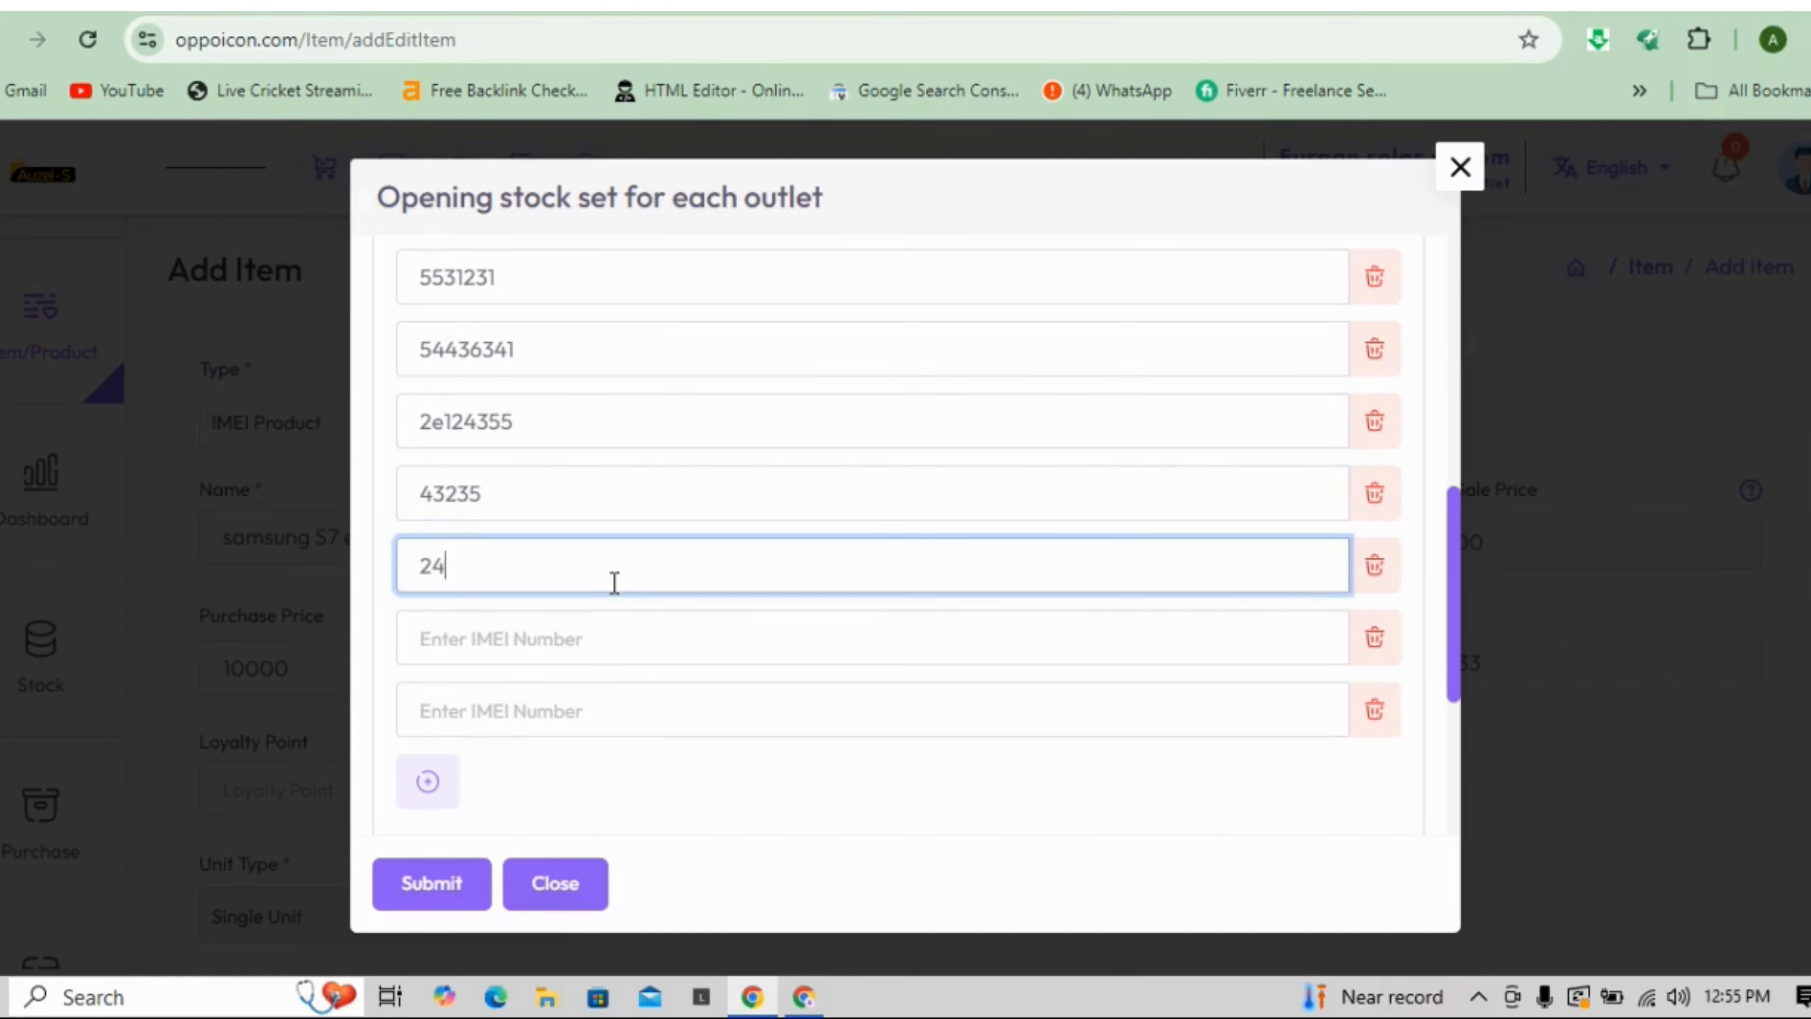
text(325)
click(560, 638)
text(6823232)
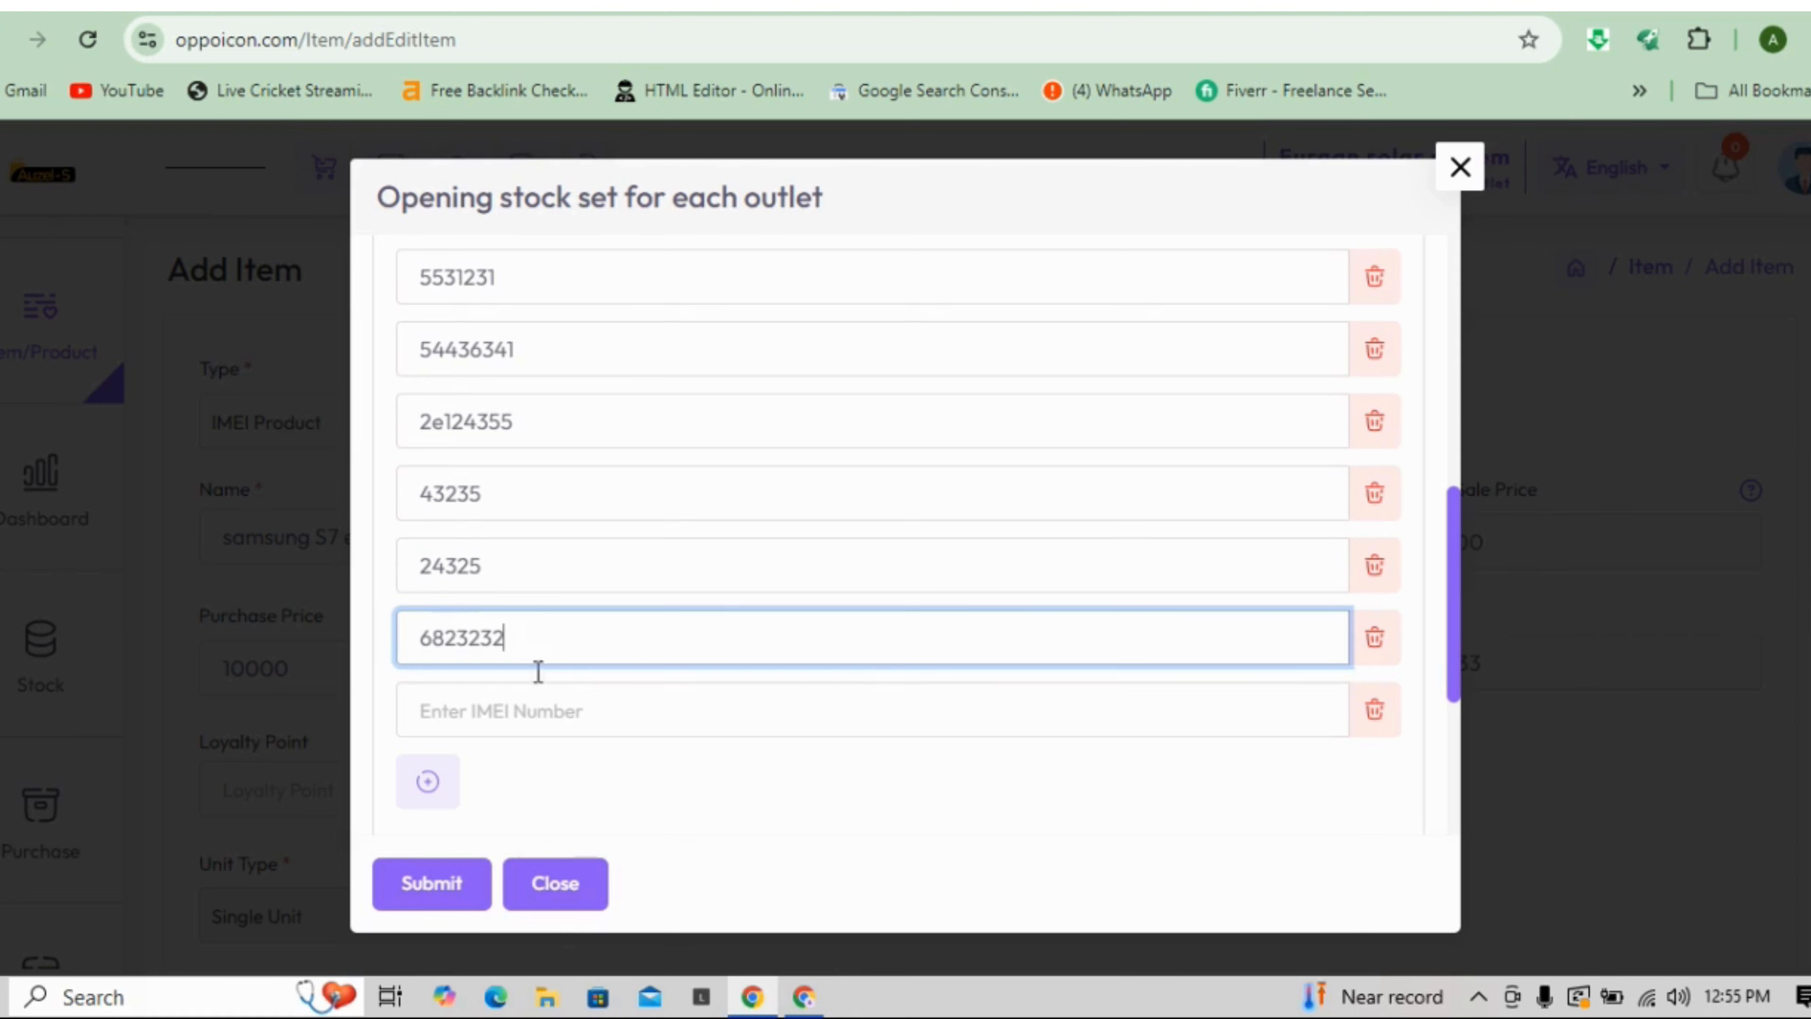
click(511, 714)
text(6869)
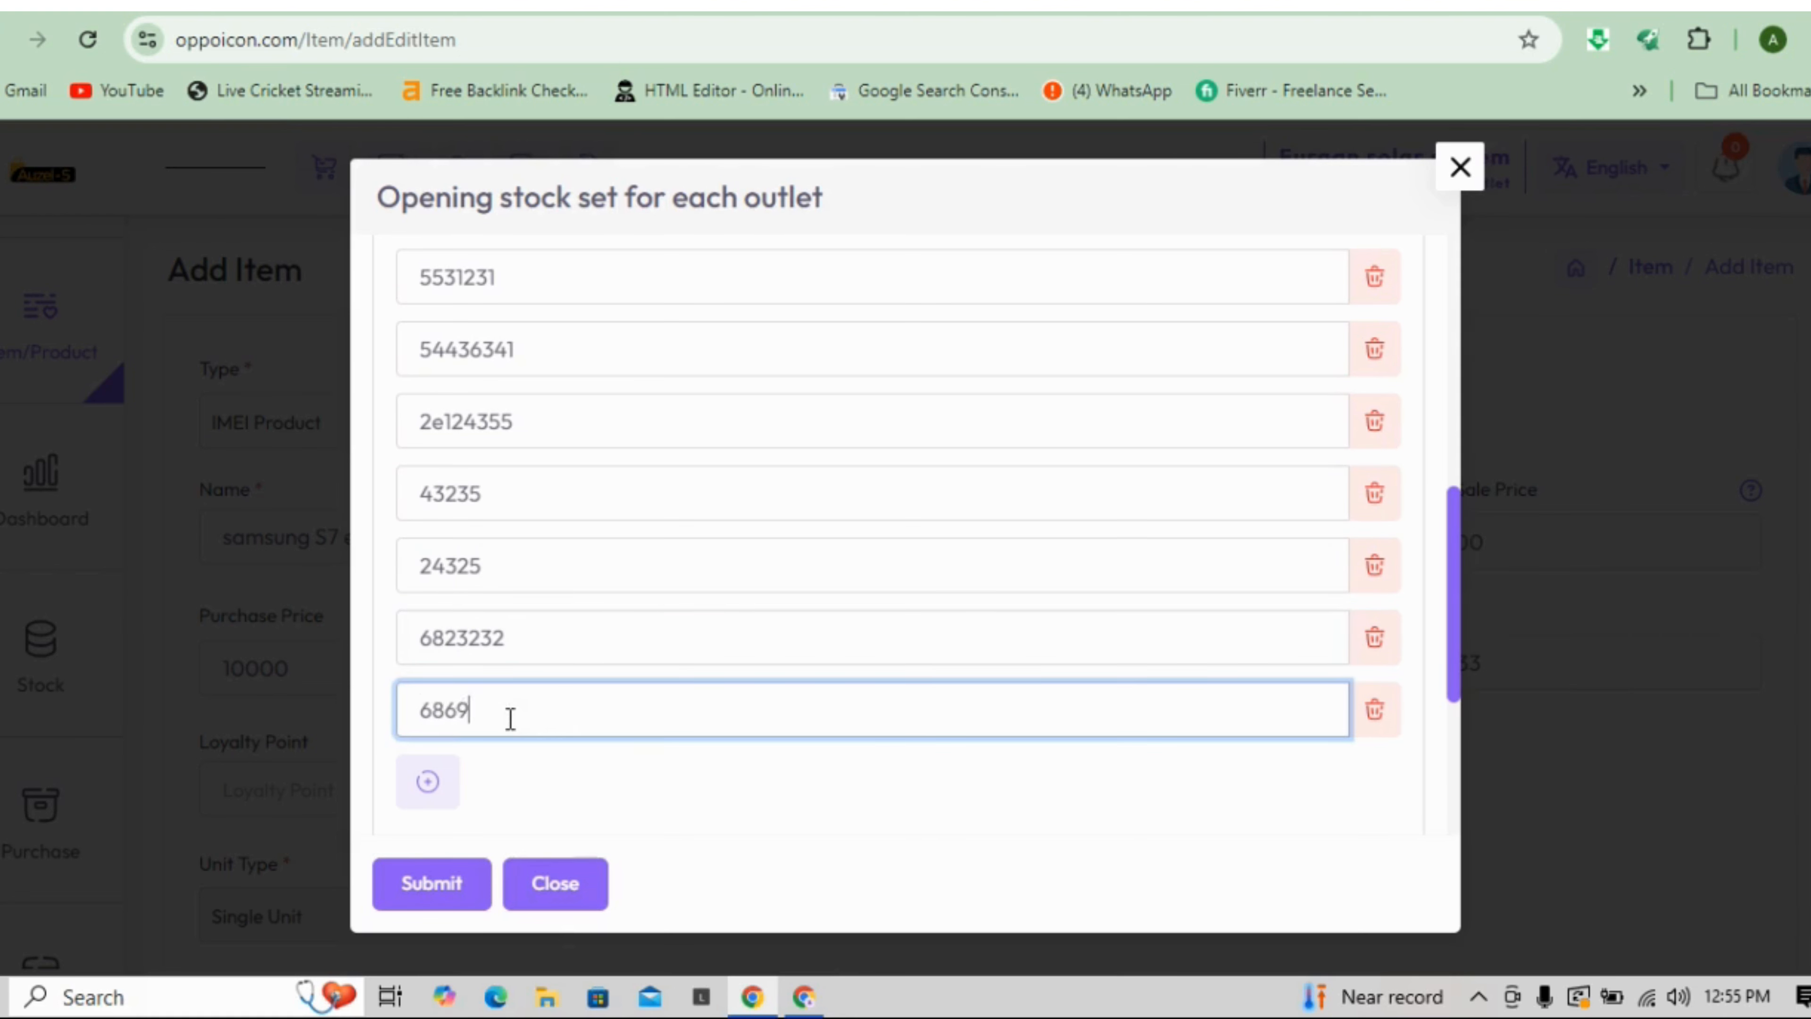
text(832)
- Remove the extra empty IMEI row and submit the opening stock
click(428, 785)
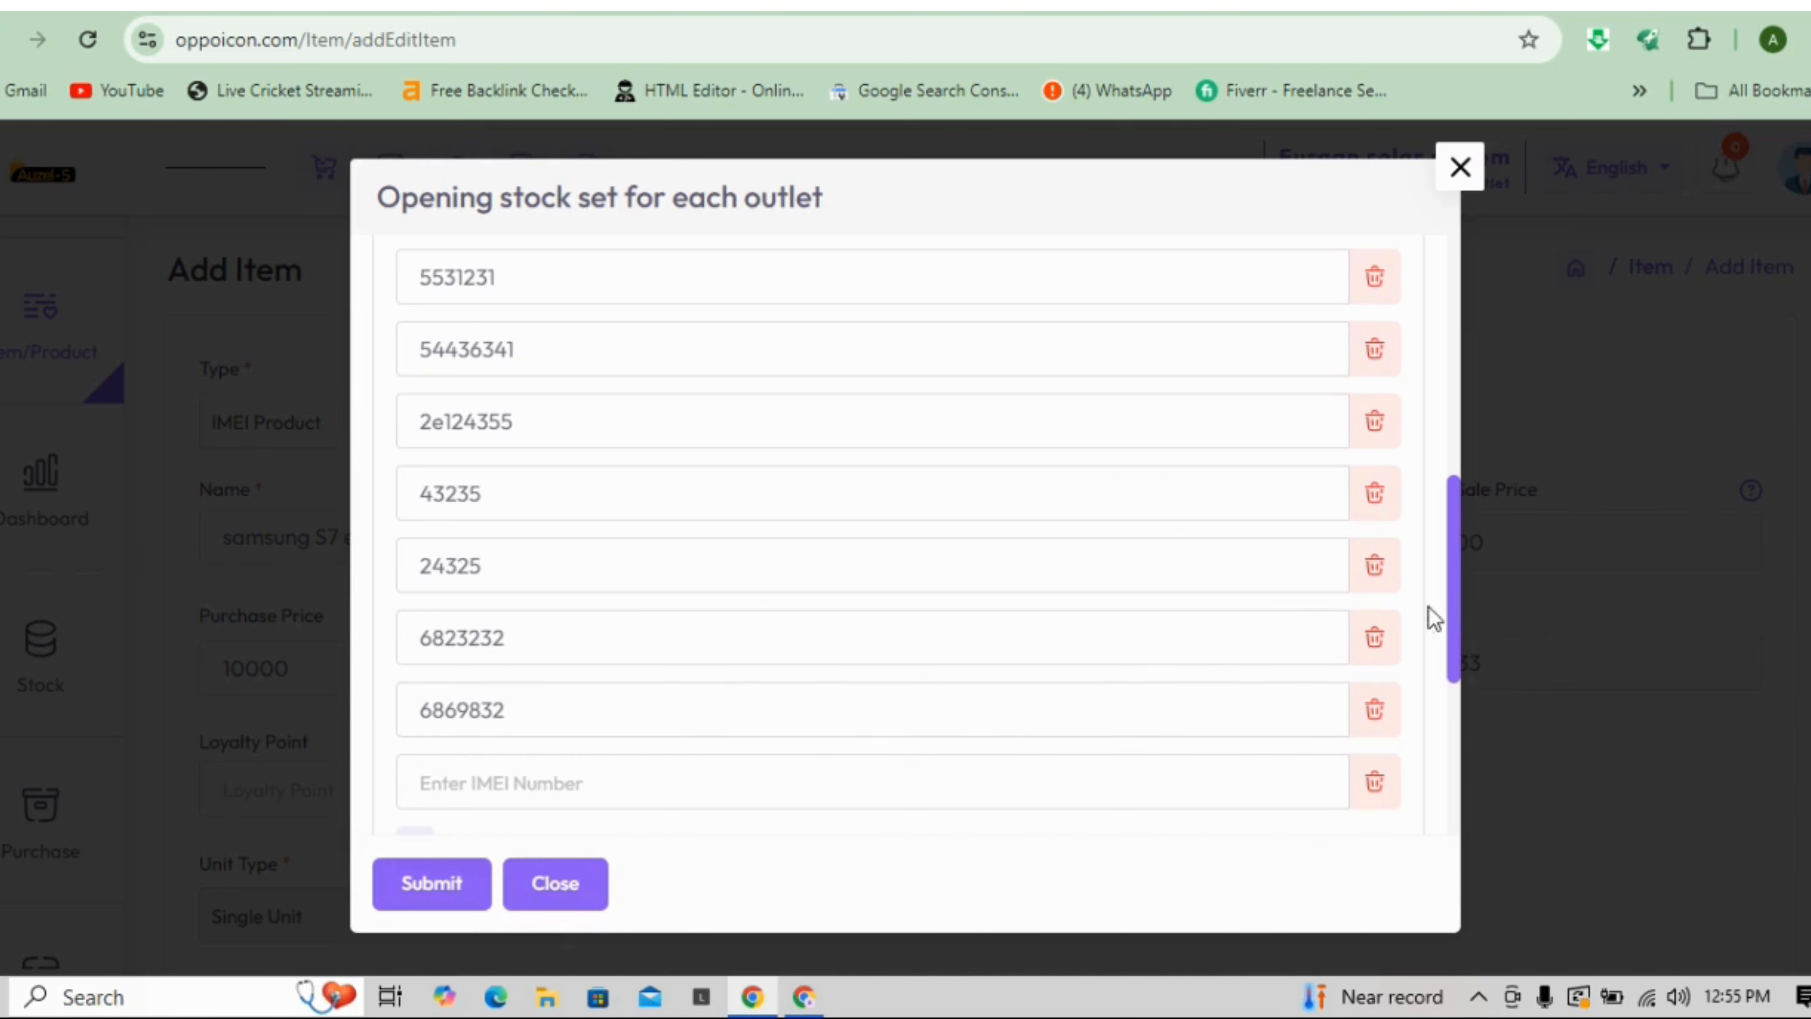
drag(1455, 592, 1456, 633)
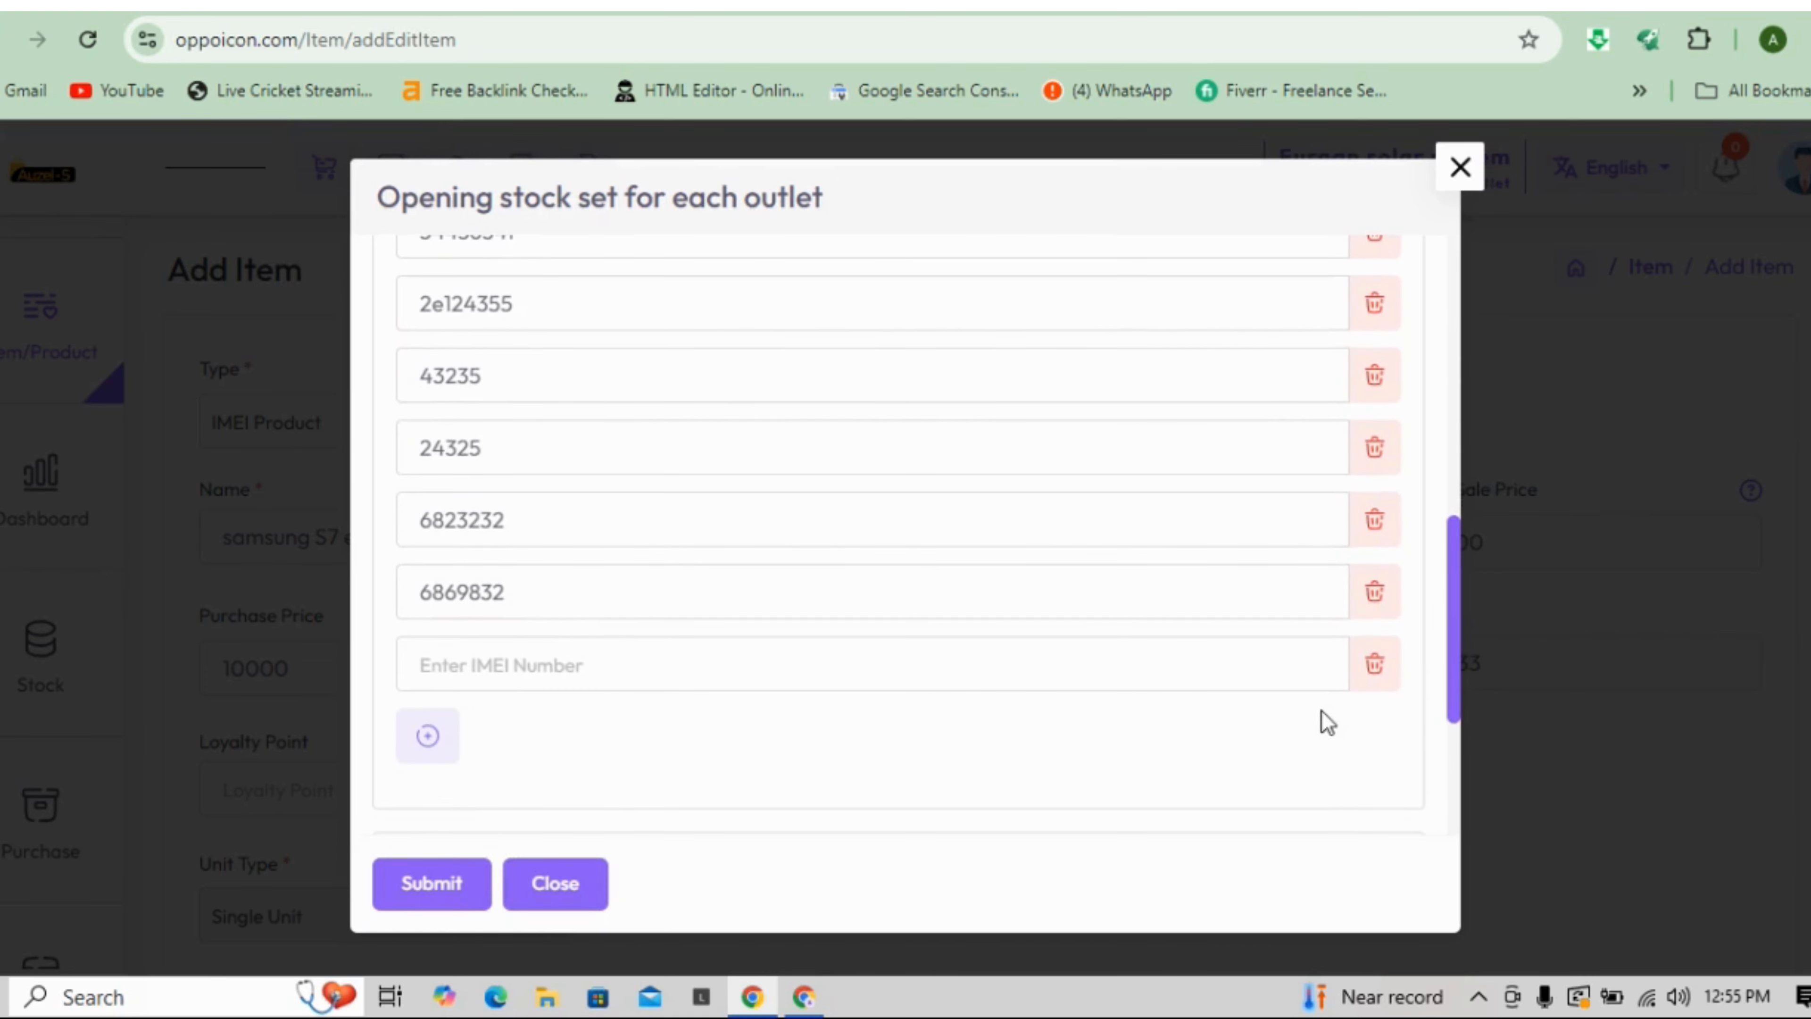
click(1377, 667)
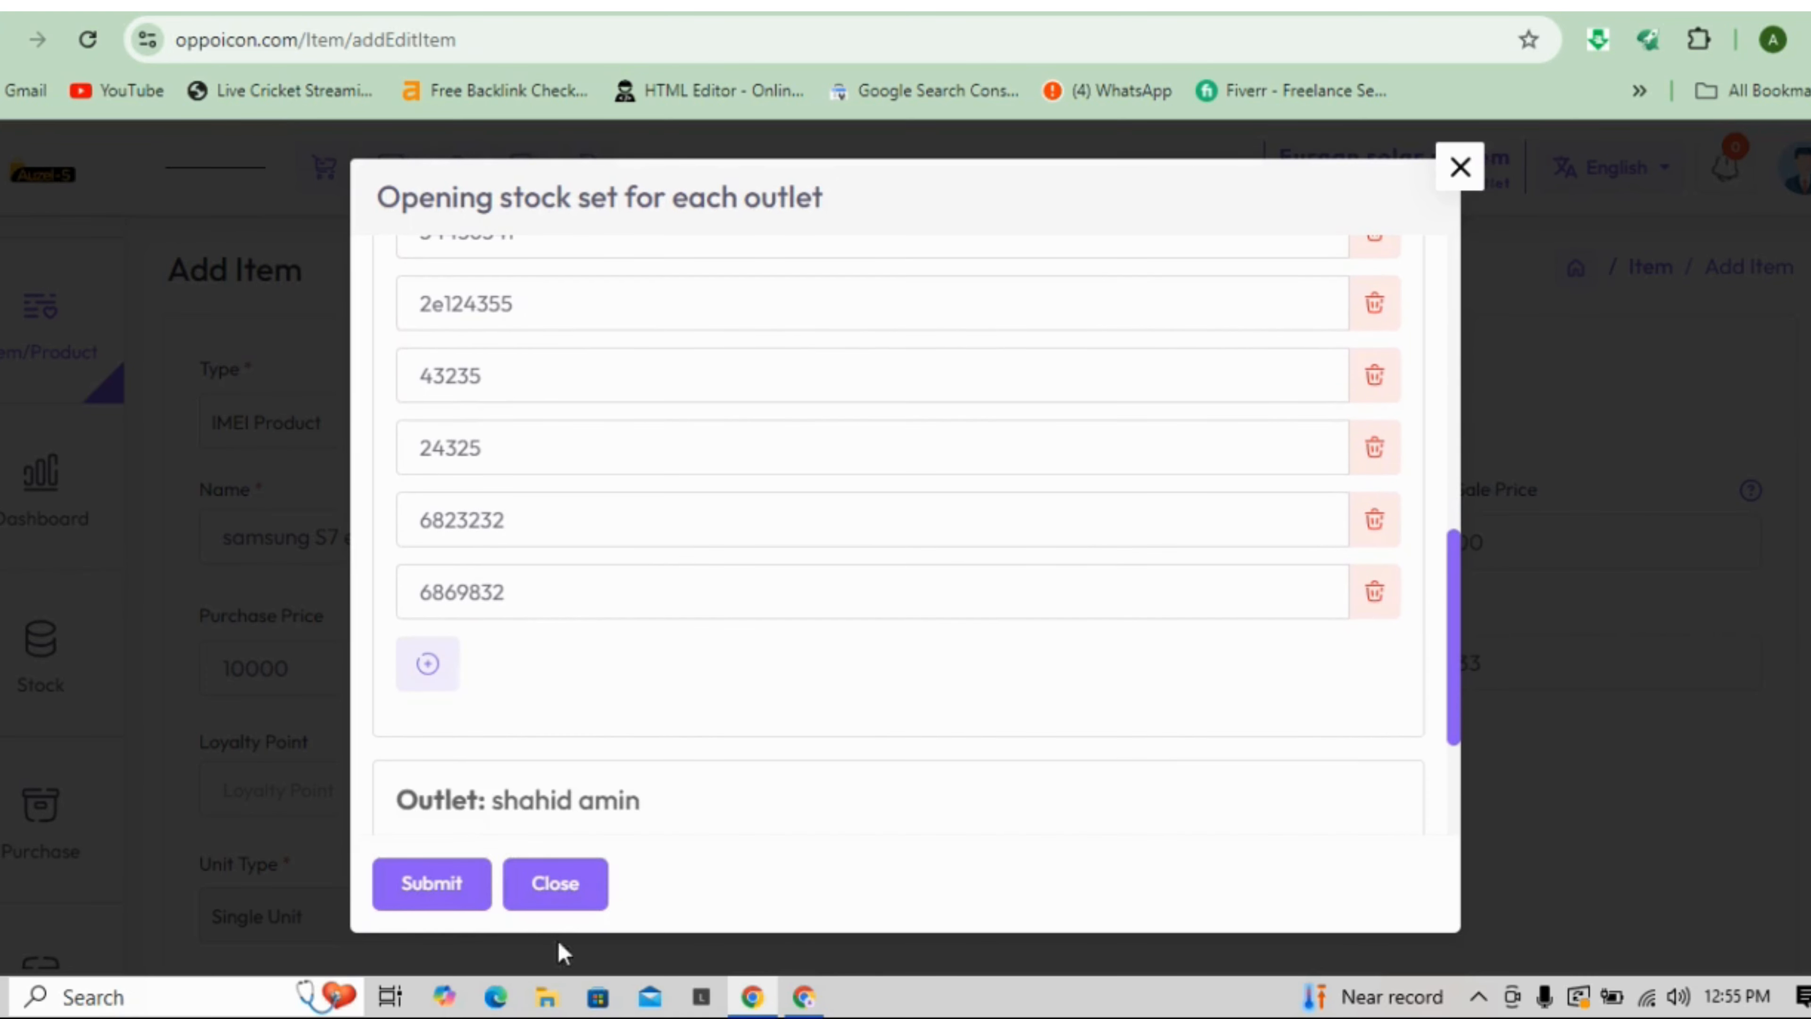
click(461, 892)
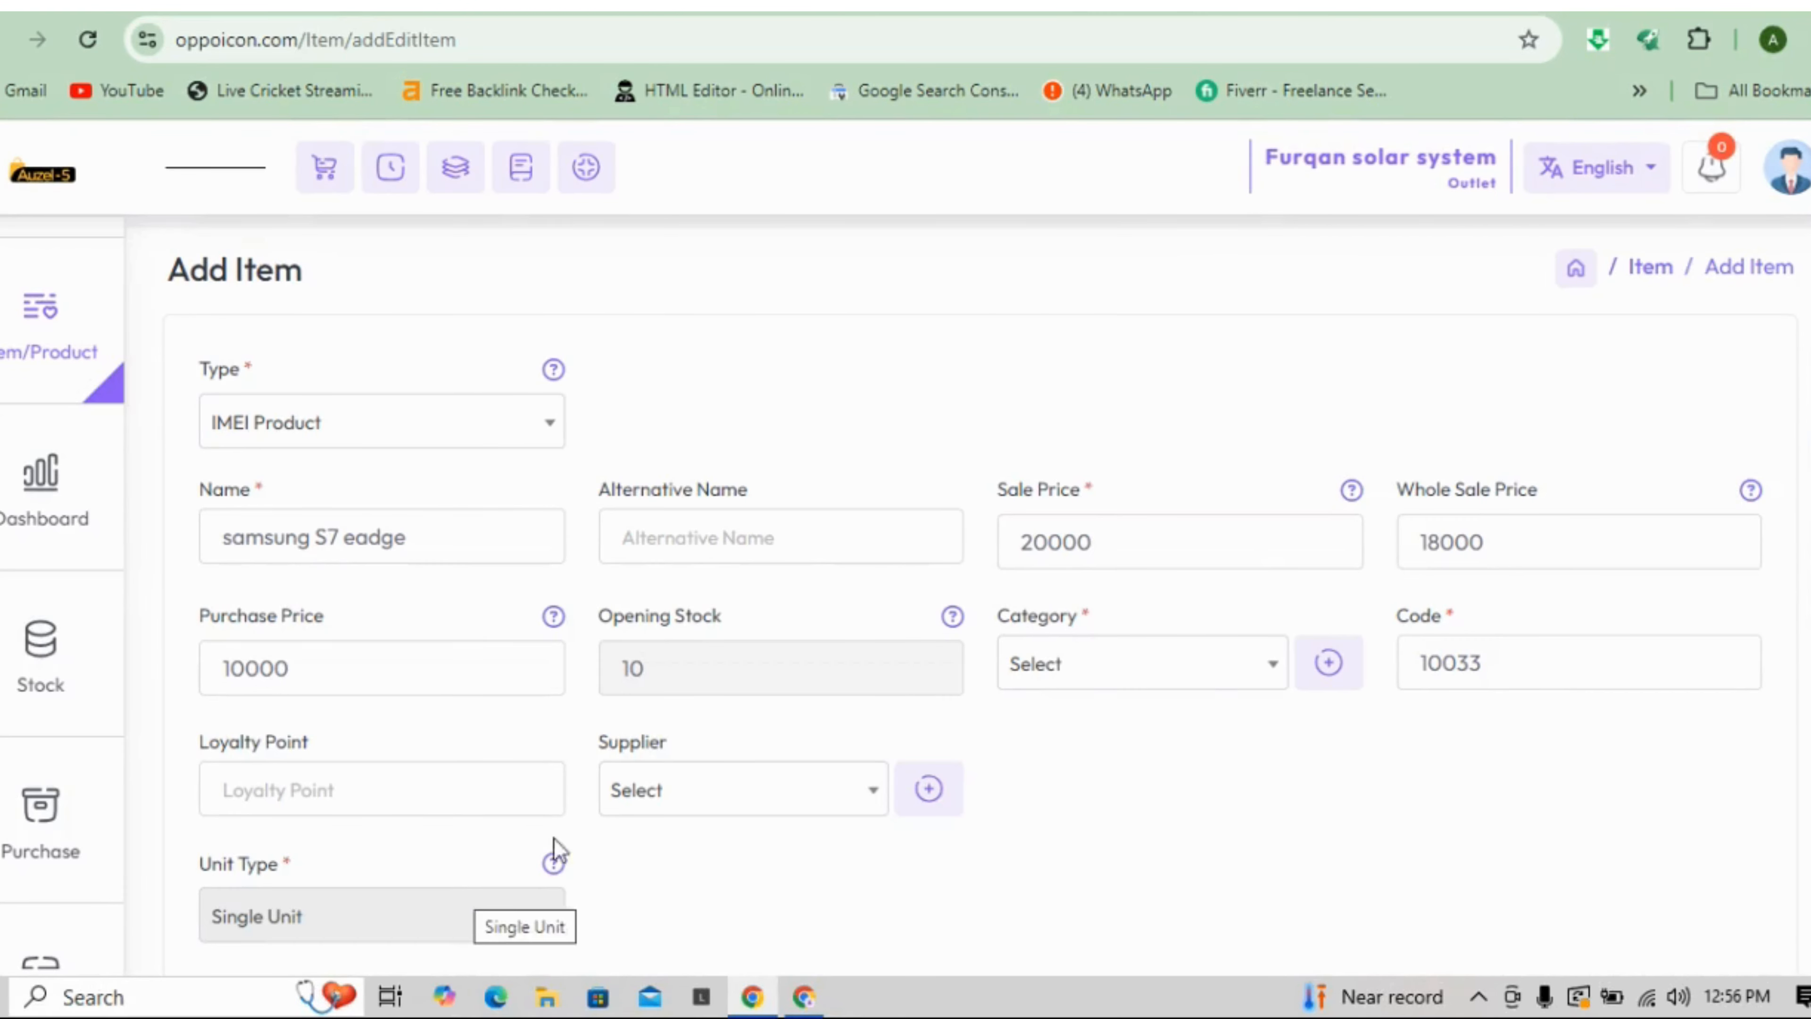
- Set the item's category to Mobile, closing the new-category form unsaved, and open the Supplier list
click(1210, 685)
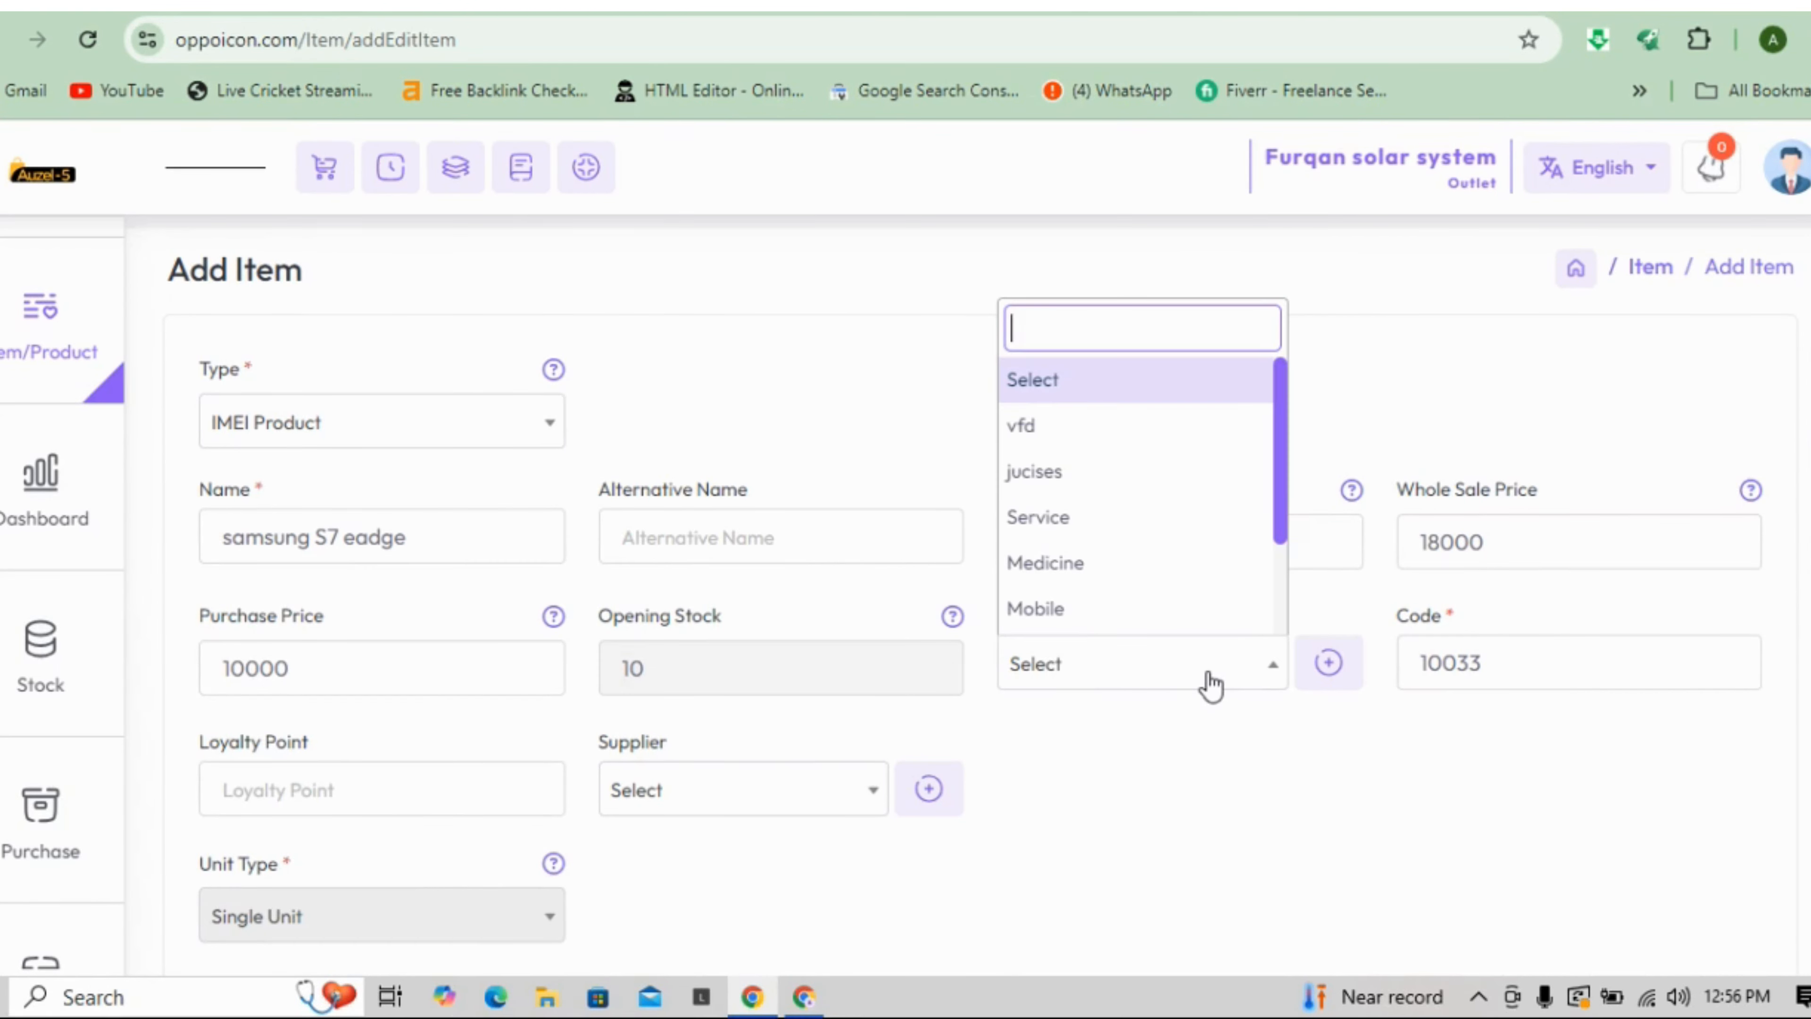
click(1105, 625)
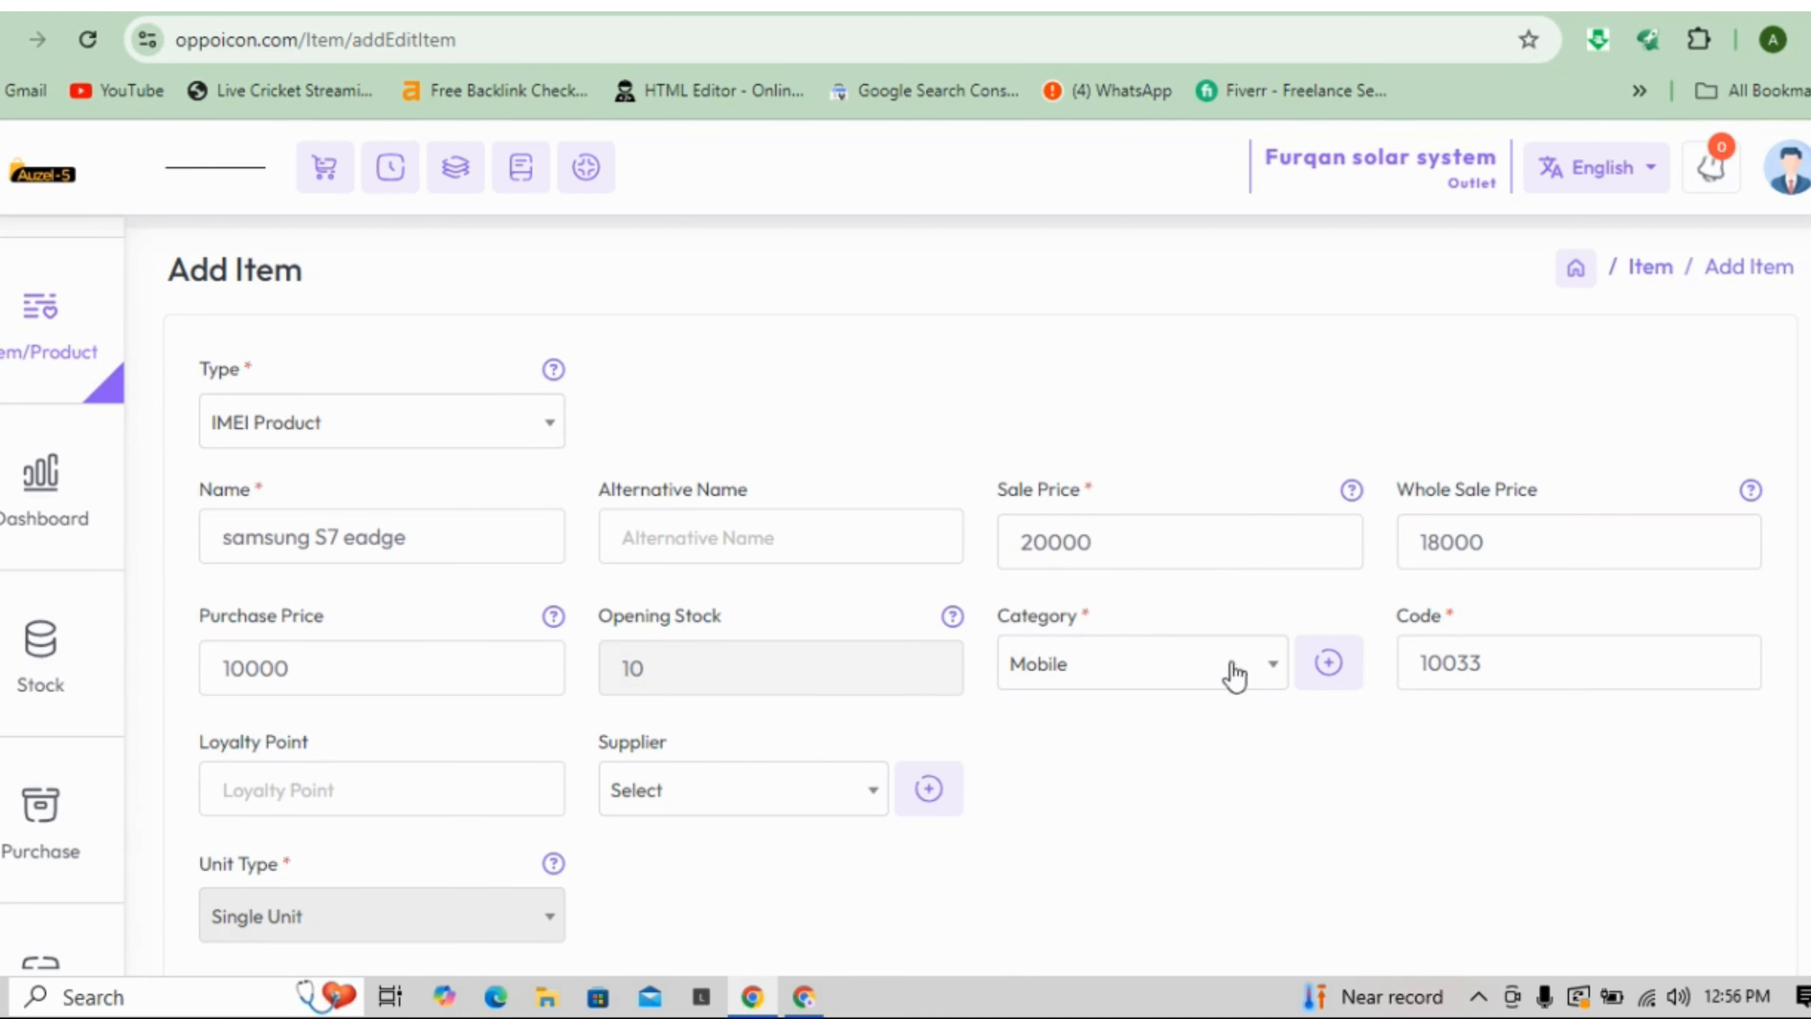
click(1332, 671)
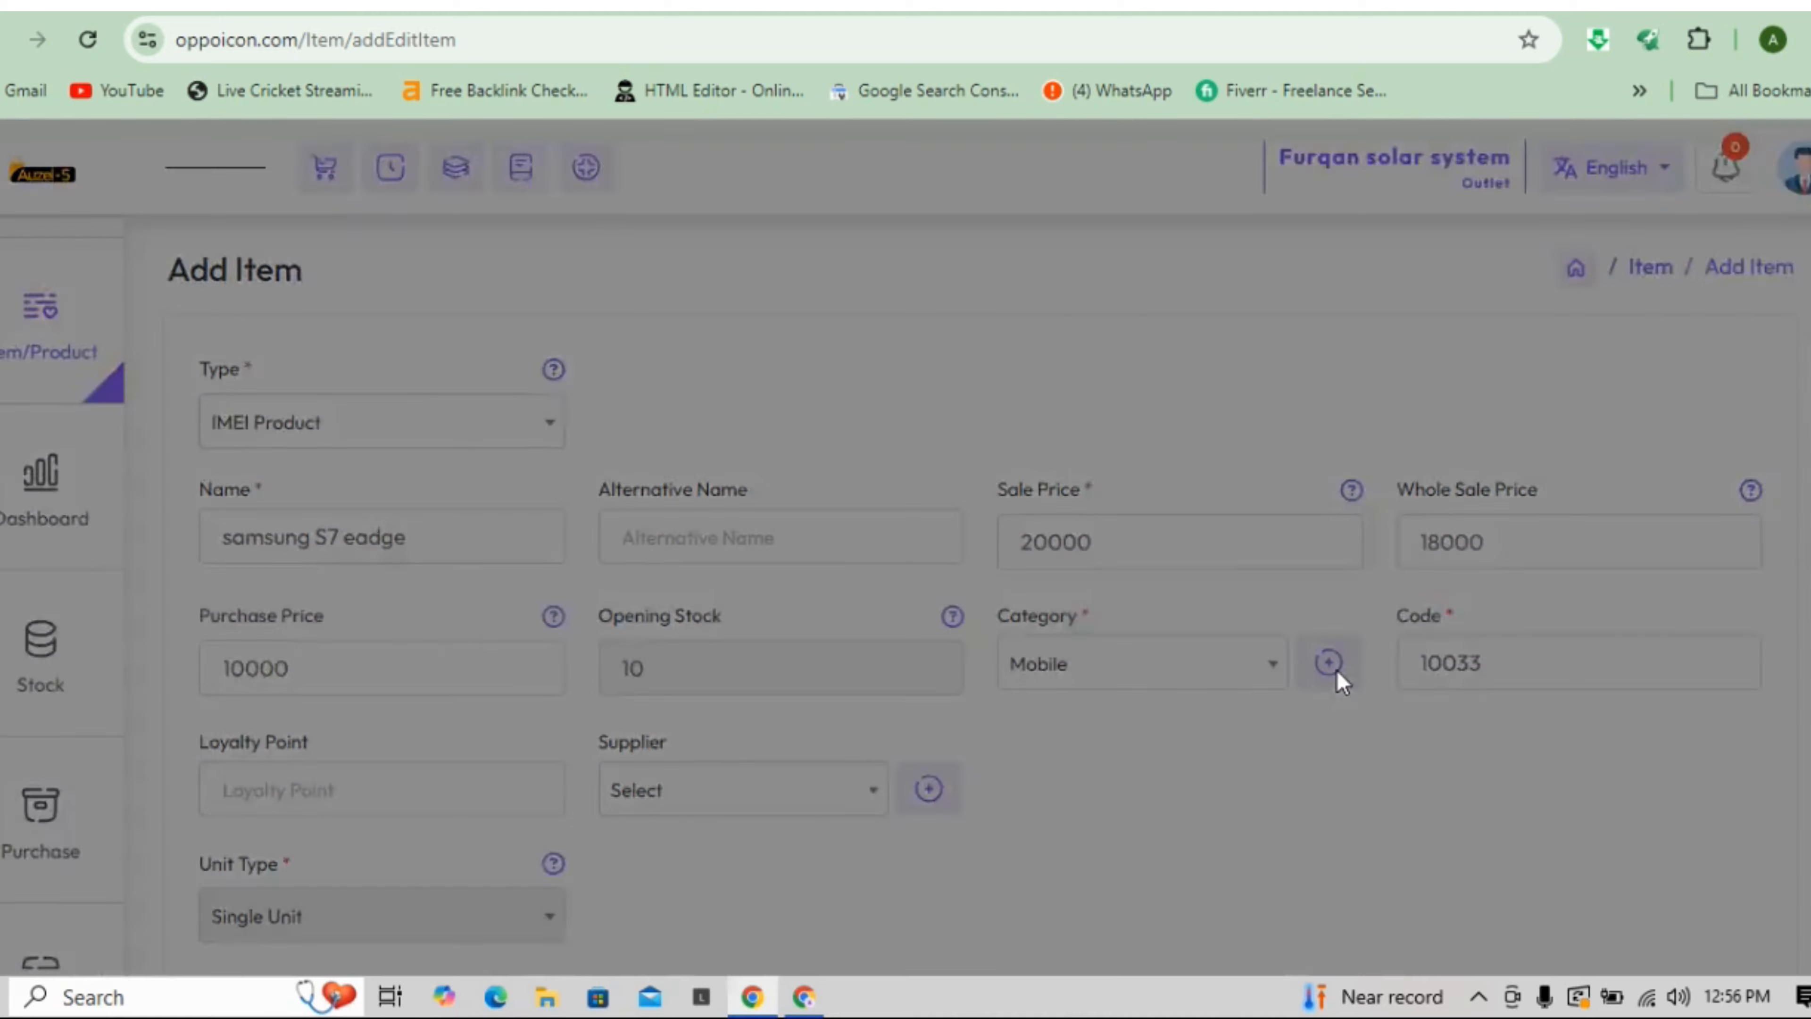
click(503, 341)
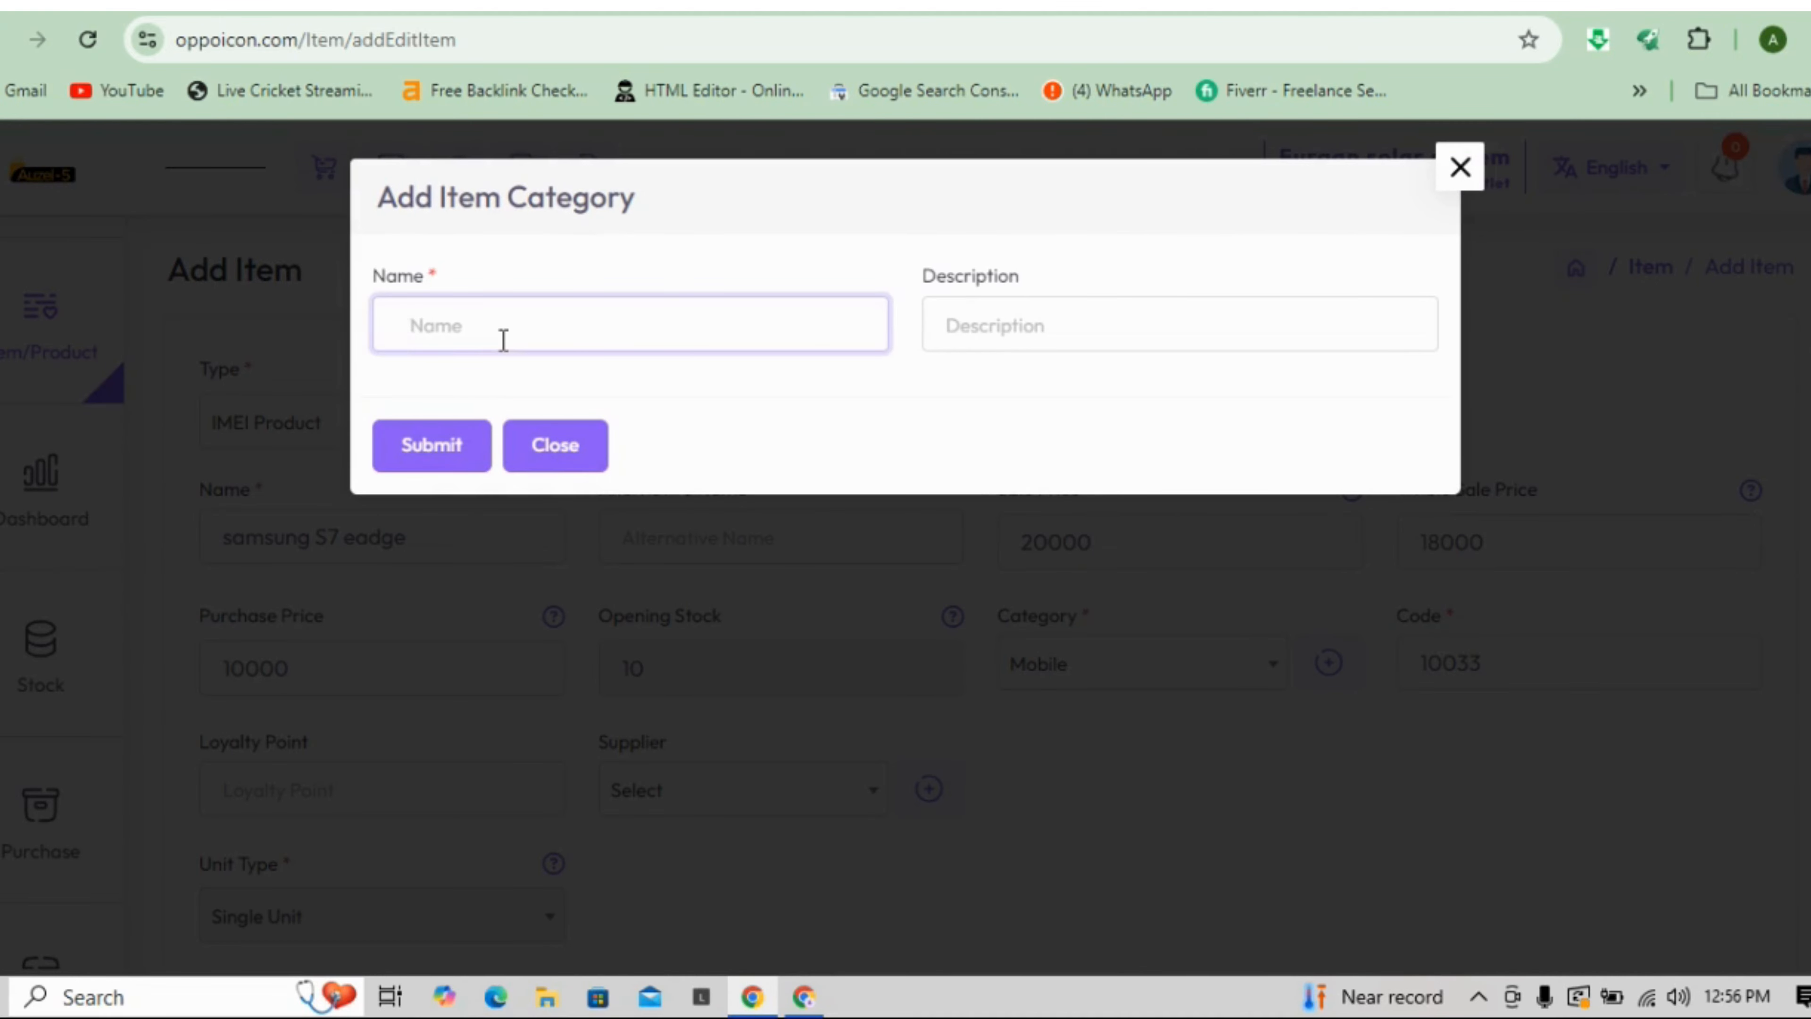
click(1448, 178)
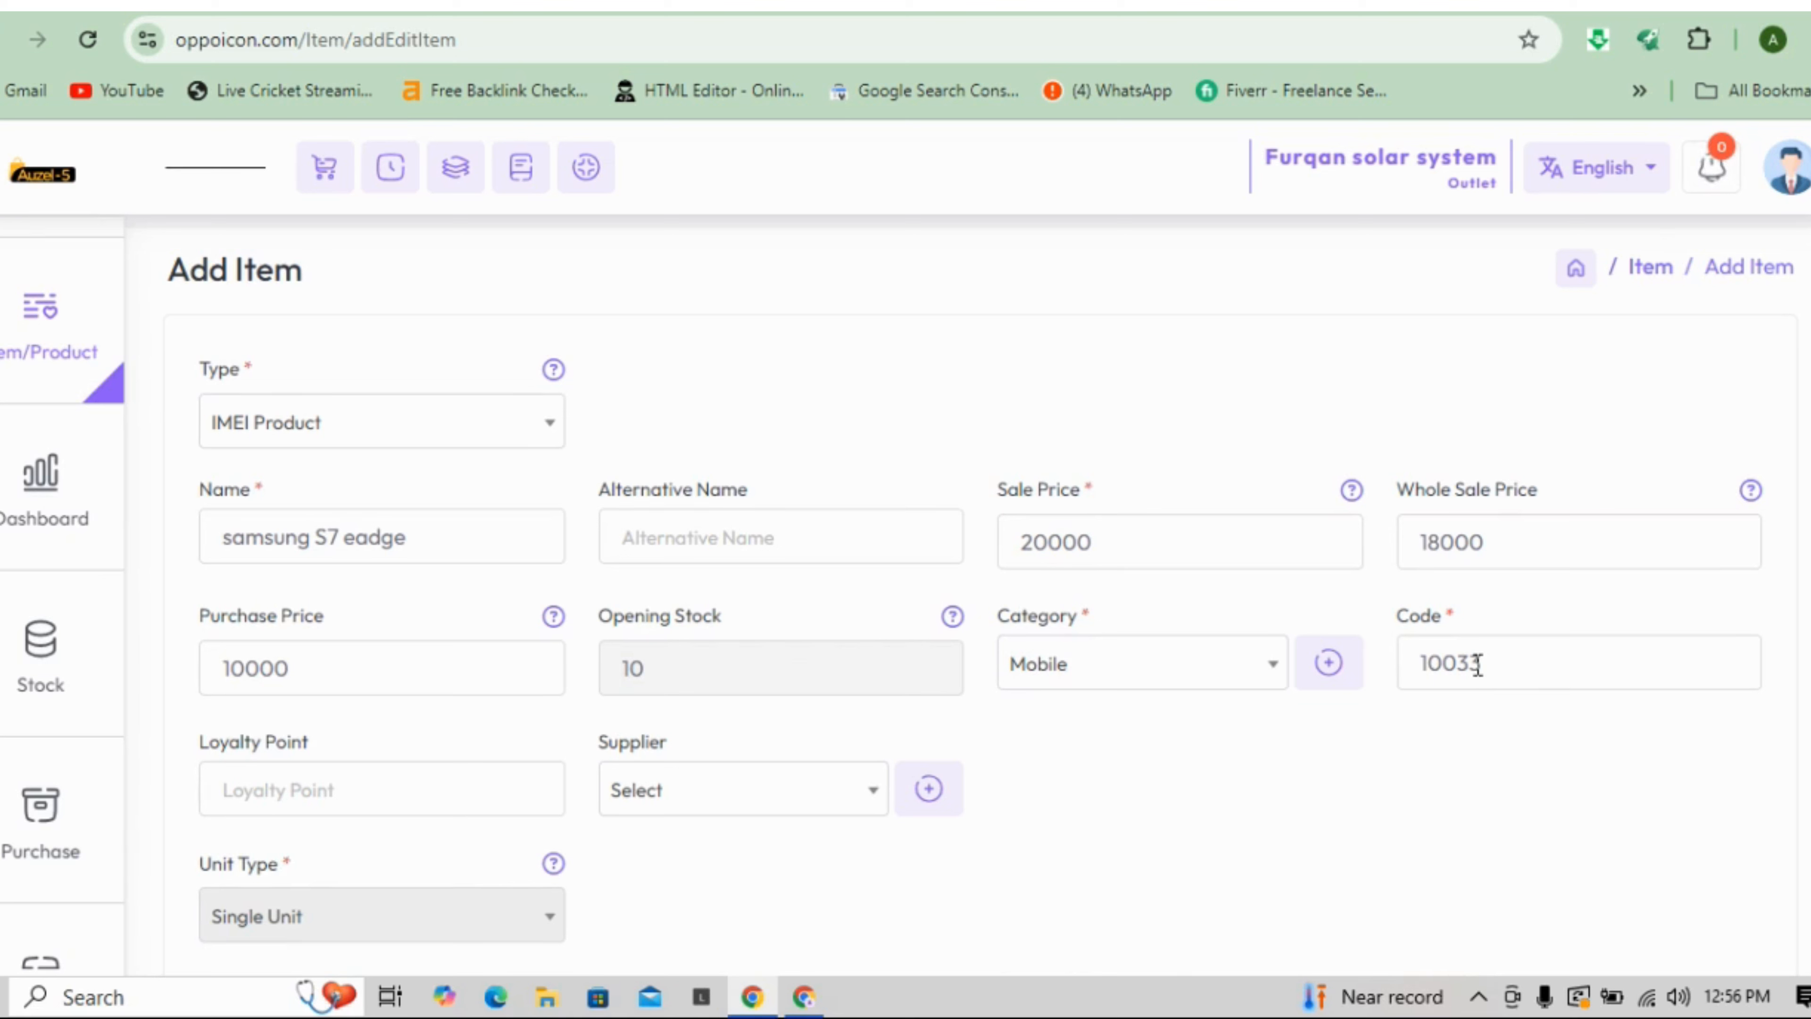
click(868, 804)
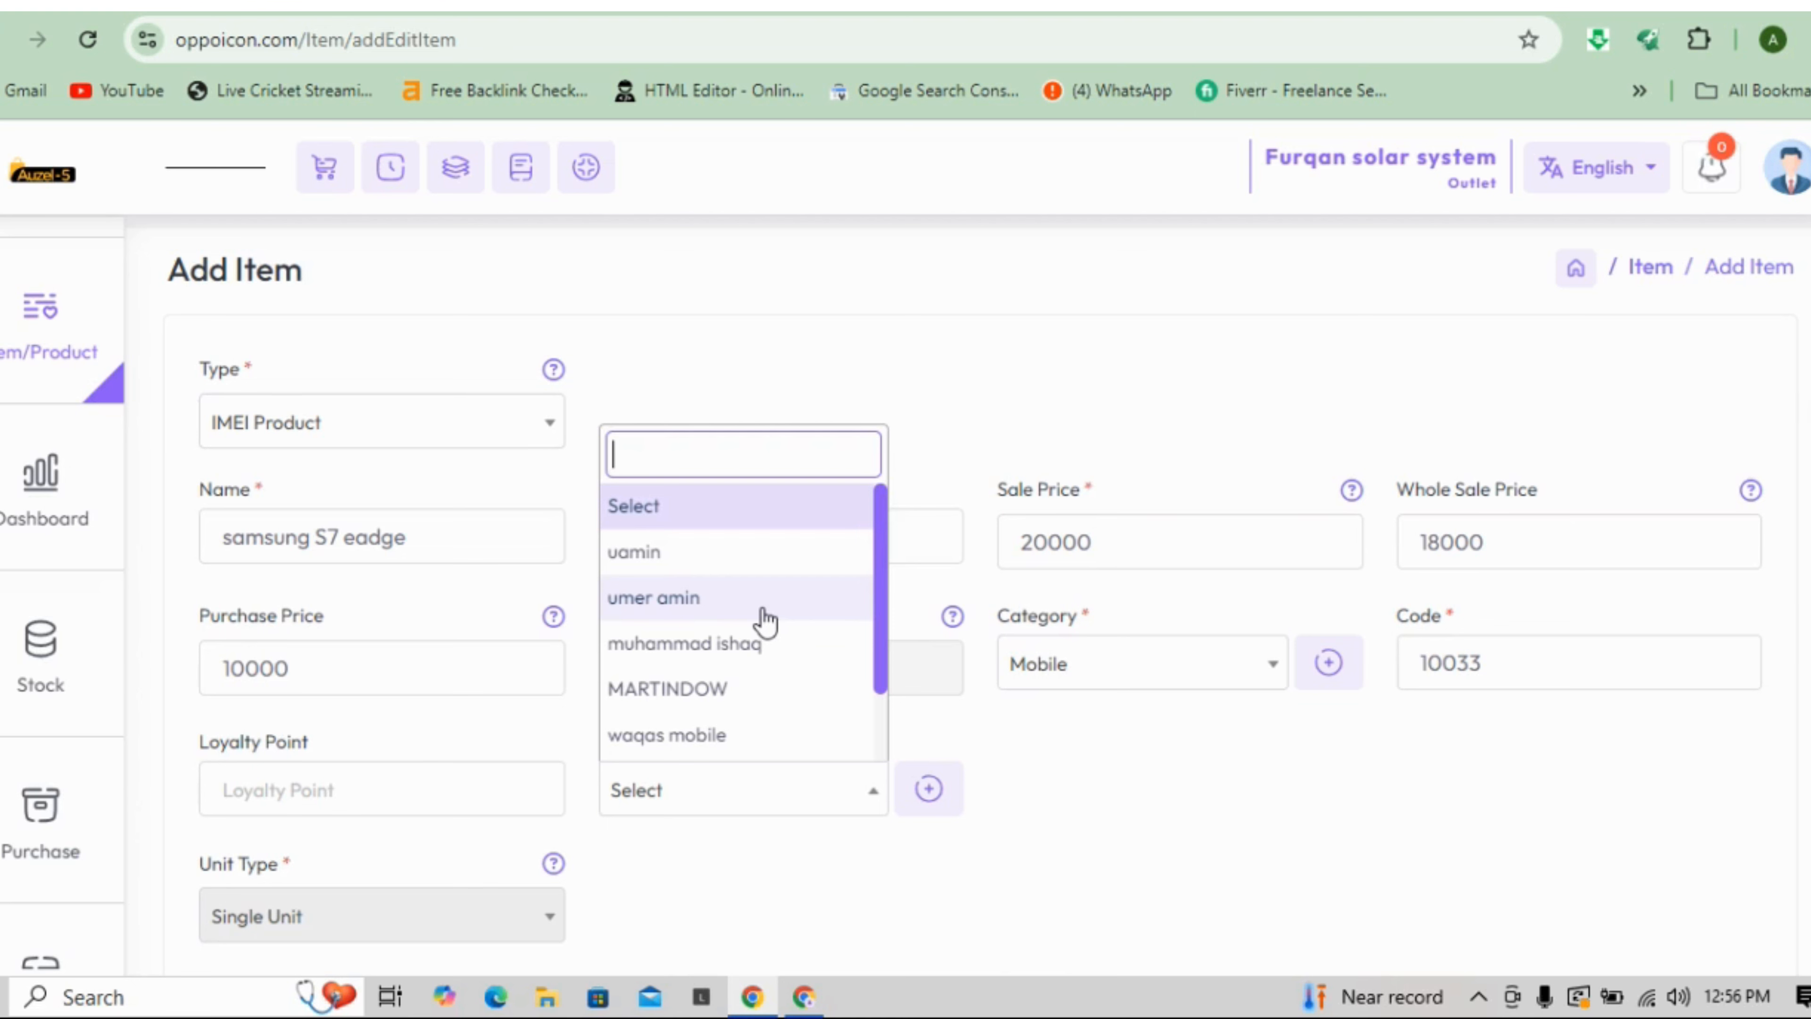
click(927, 810)
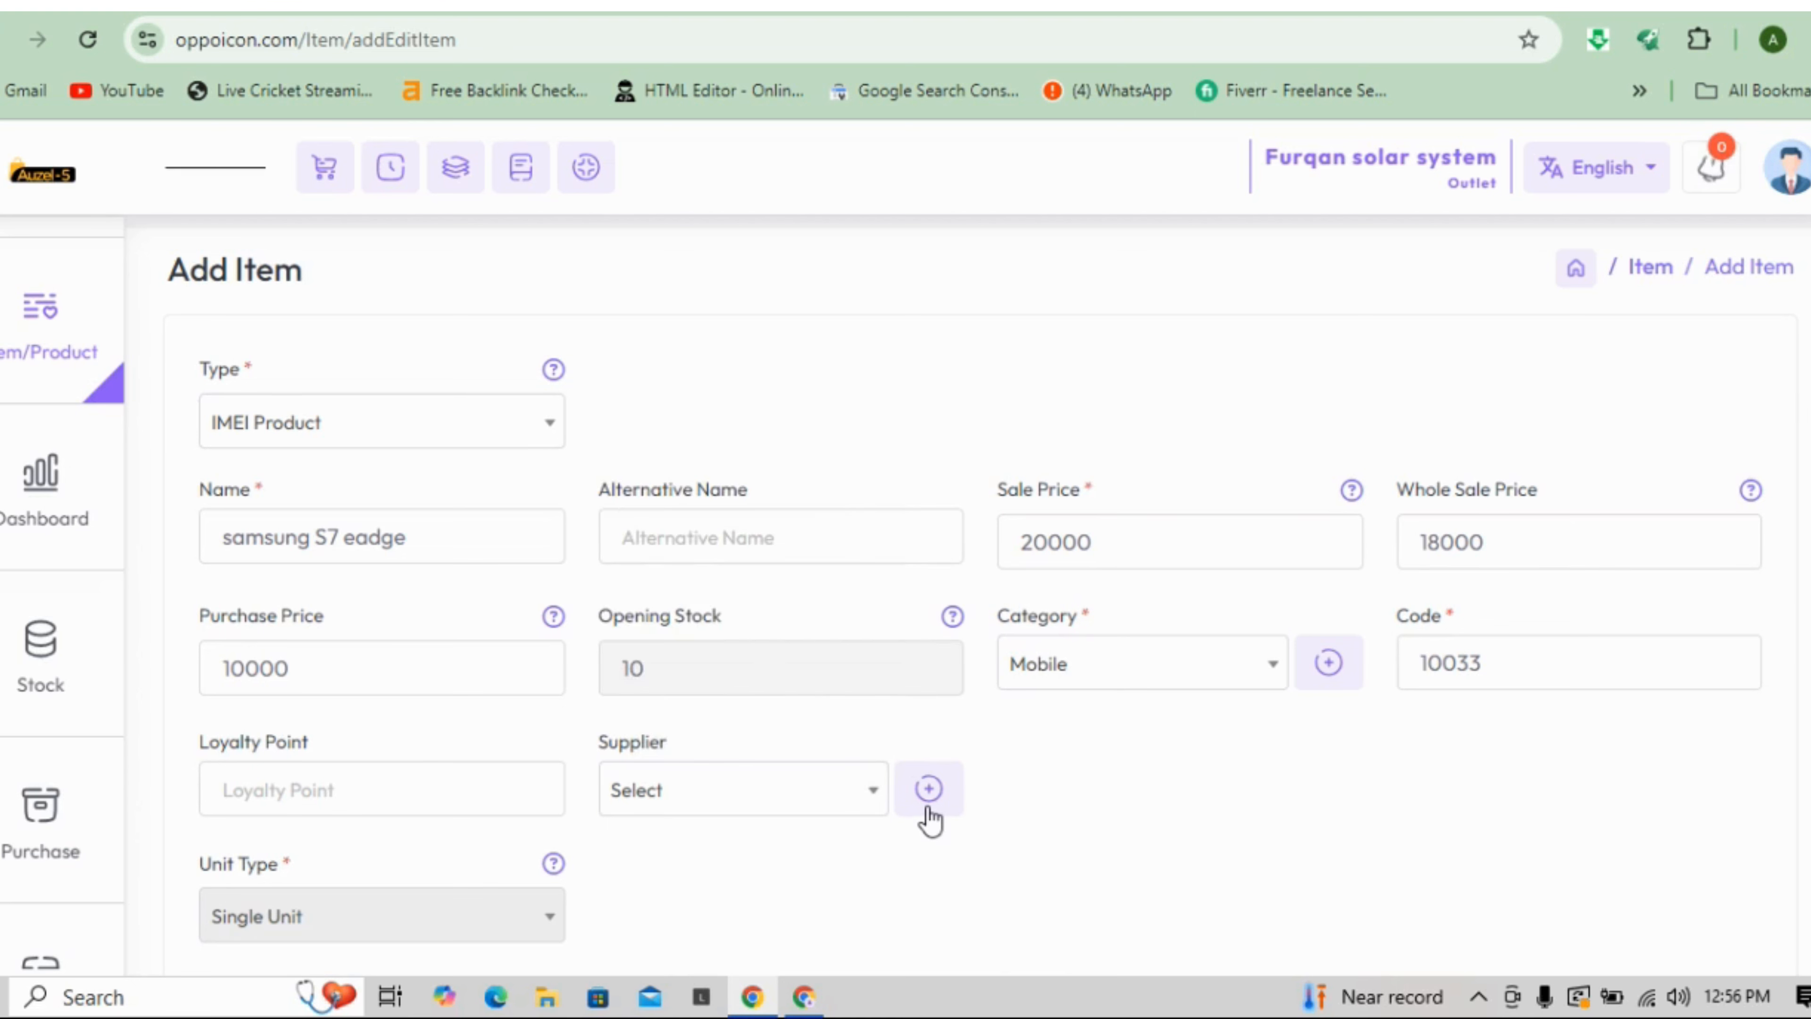
click(927, 810)
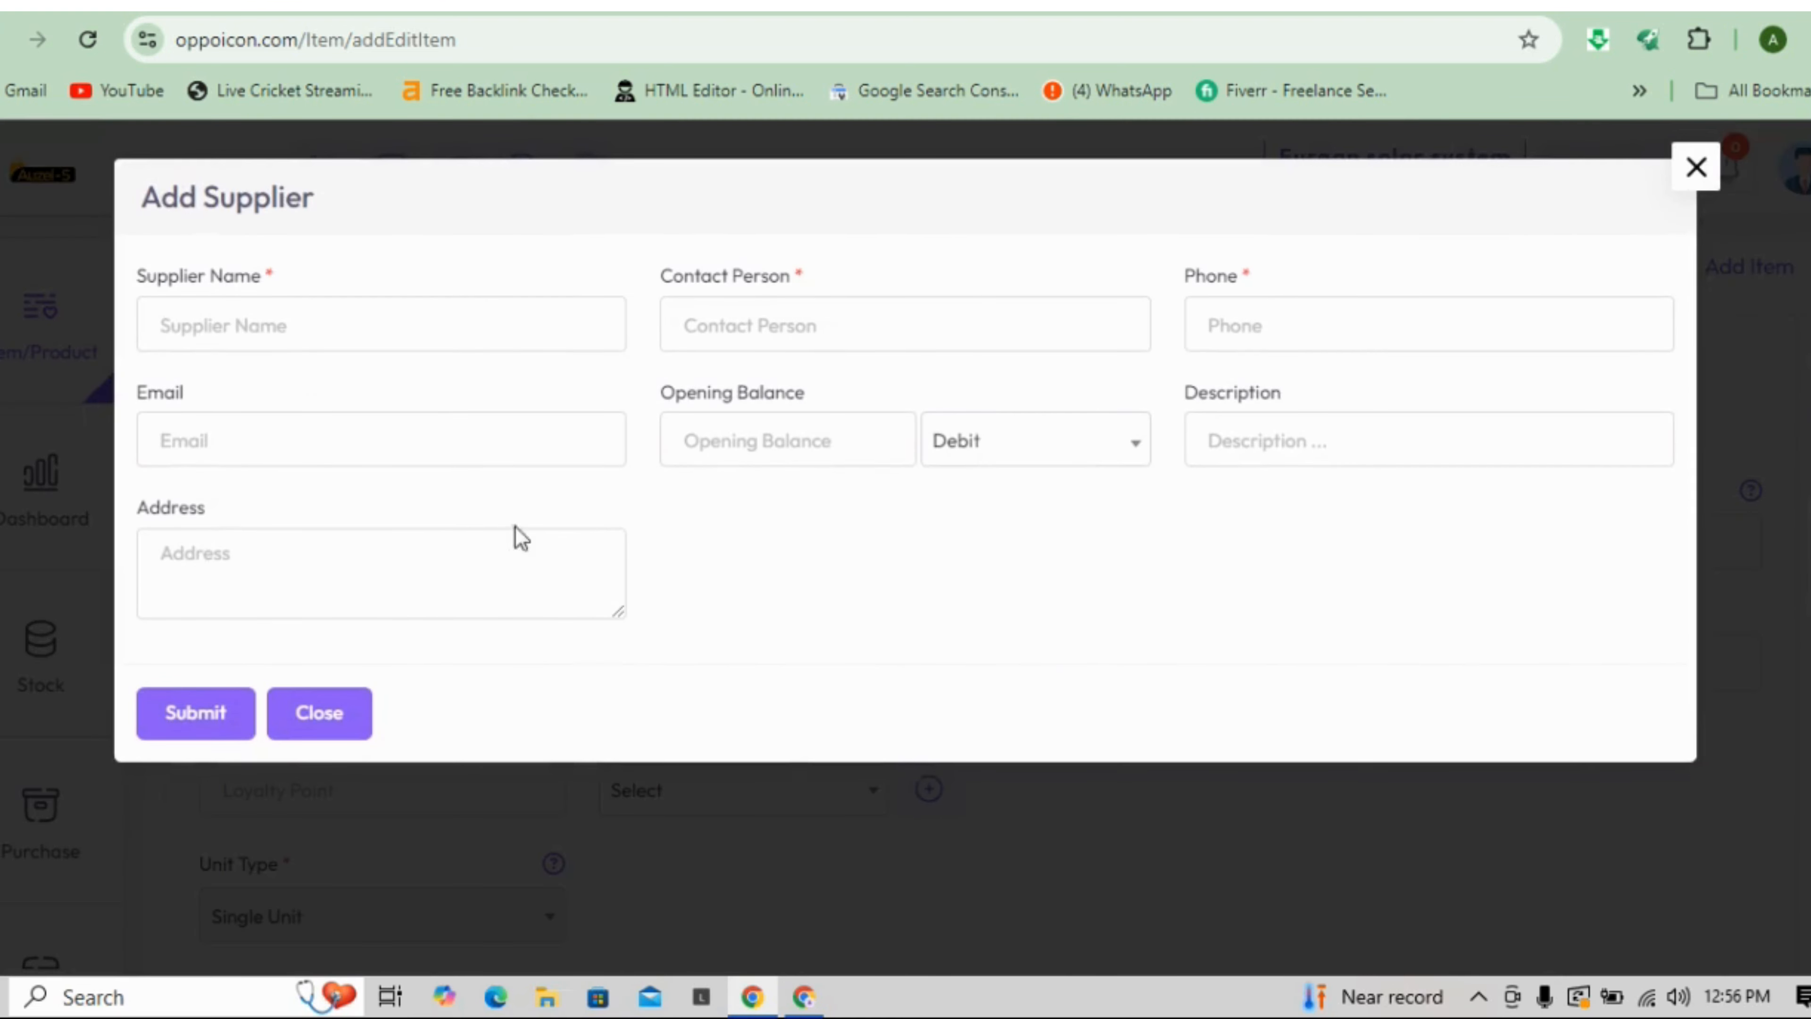
click(279, 327)
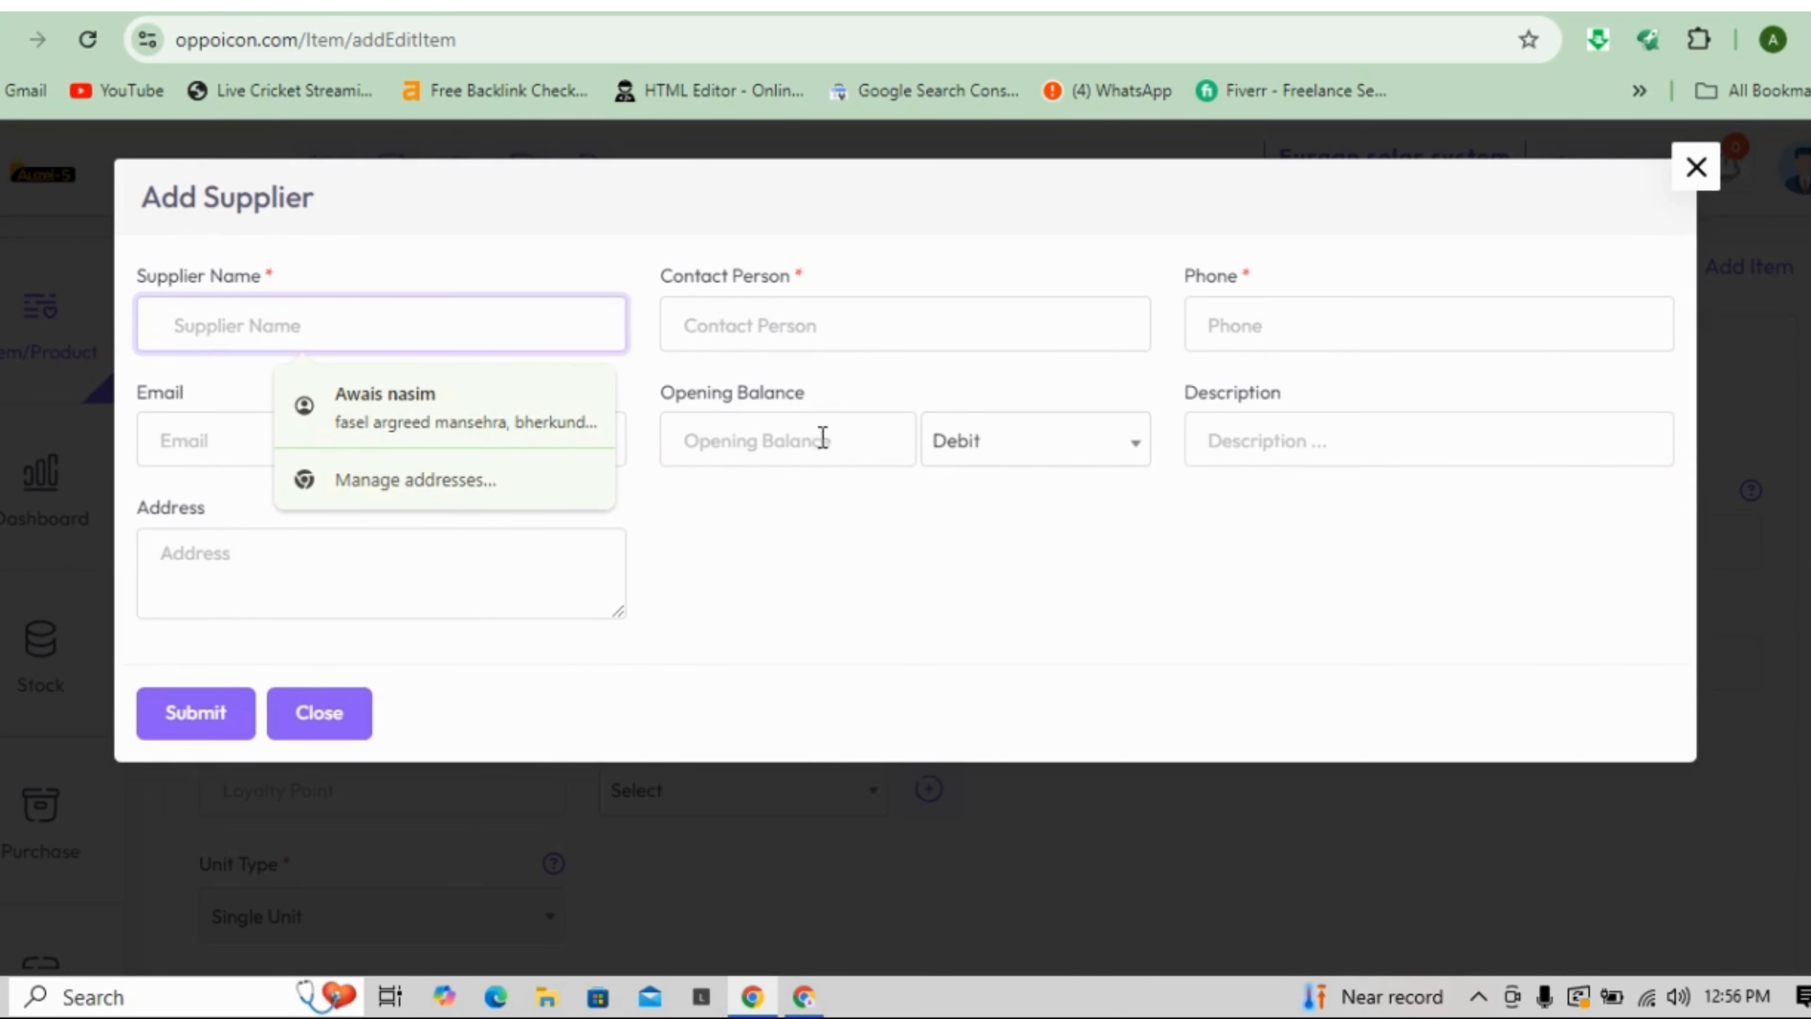
click(927, 686)
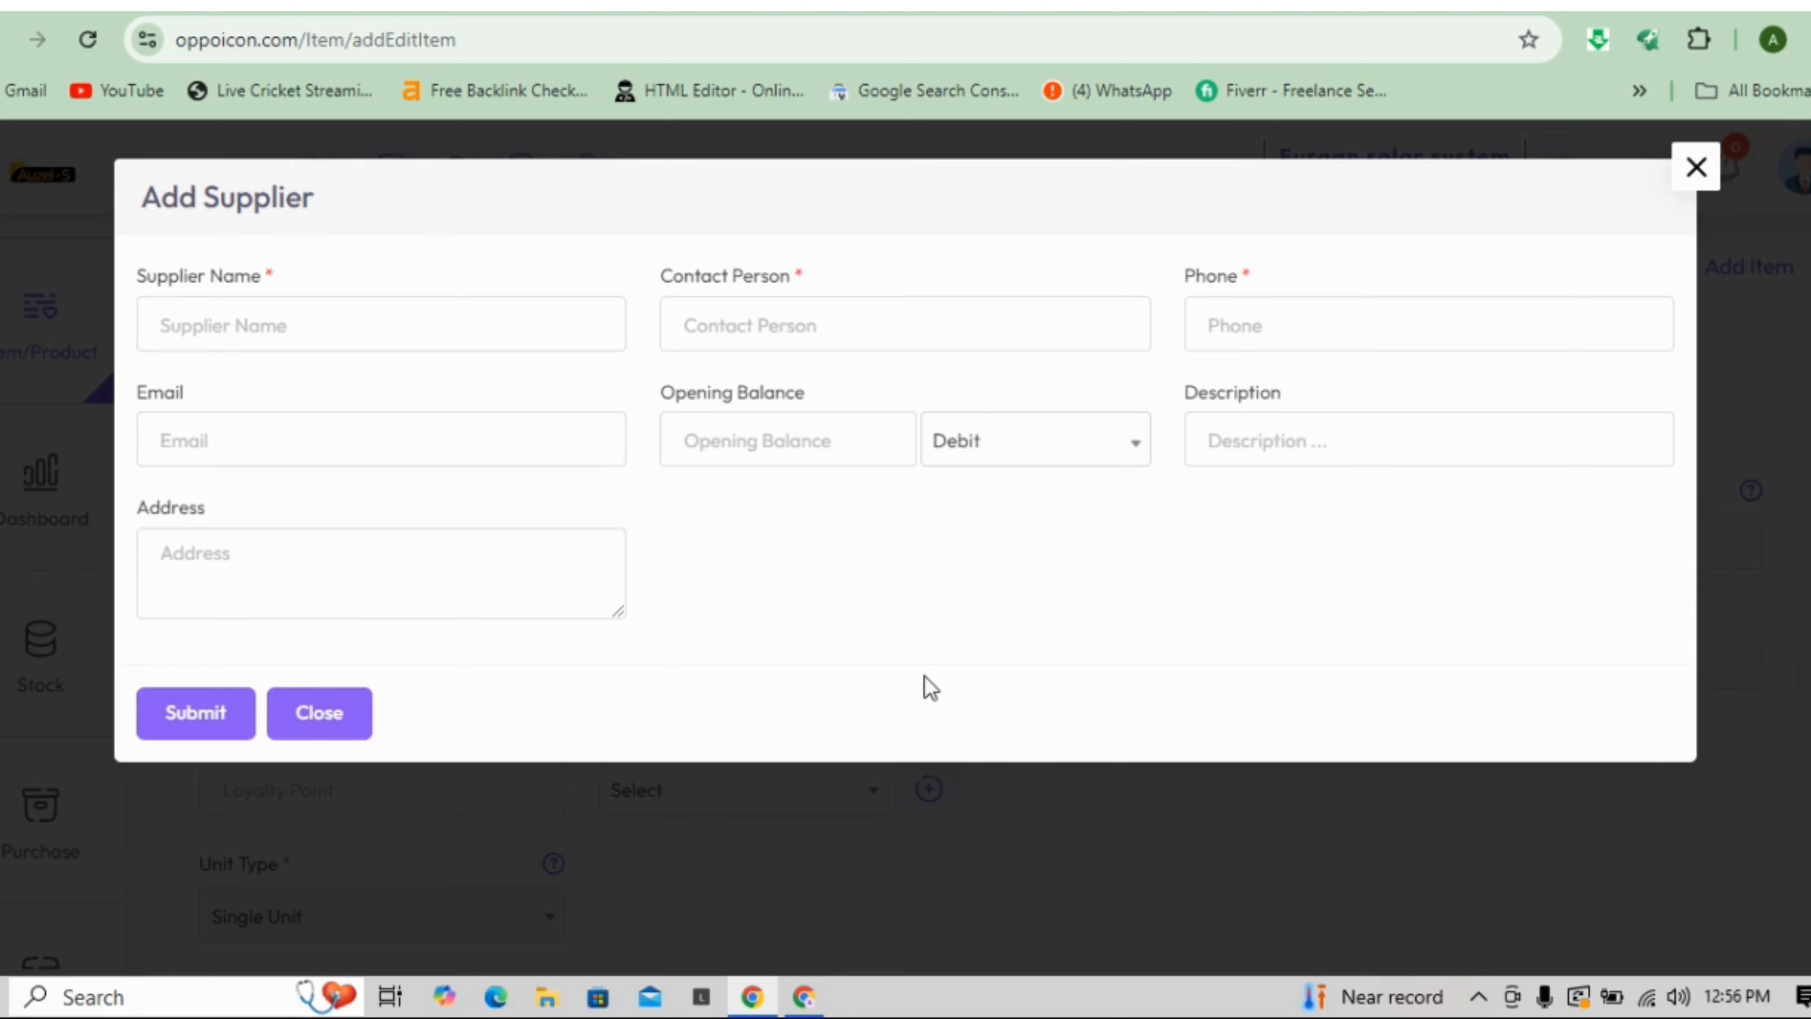
click(1013, 457)
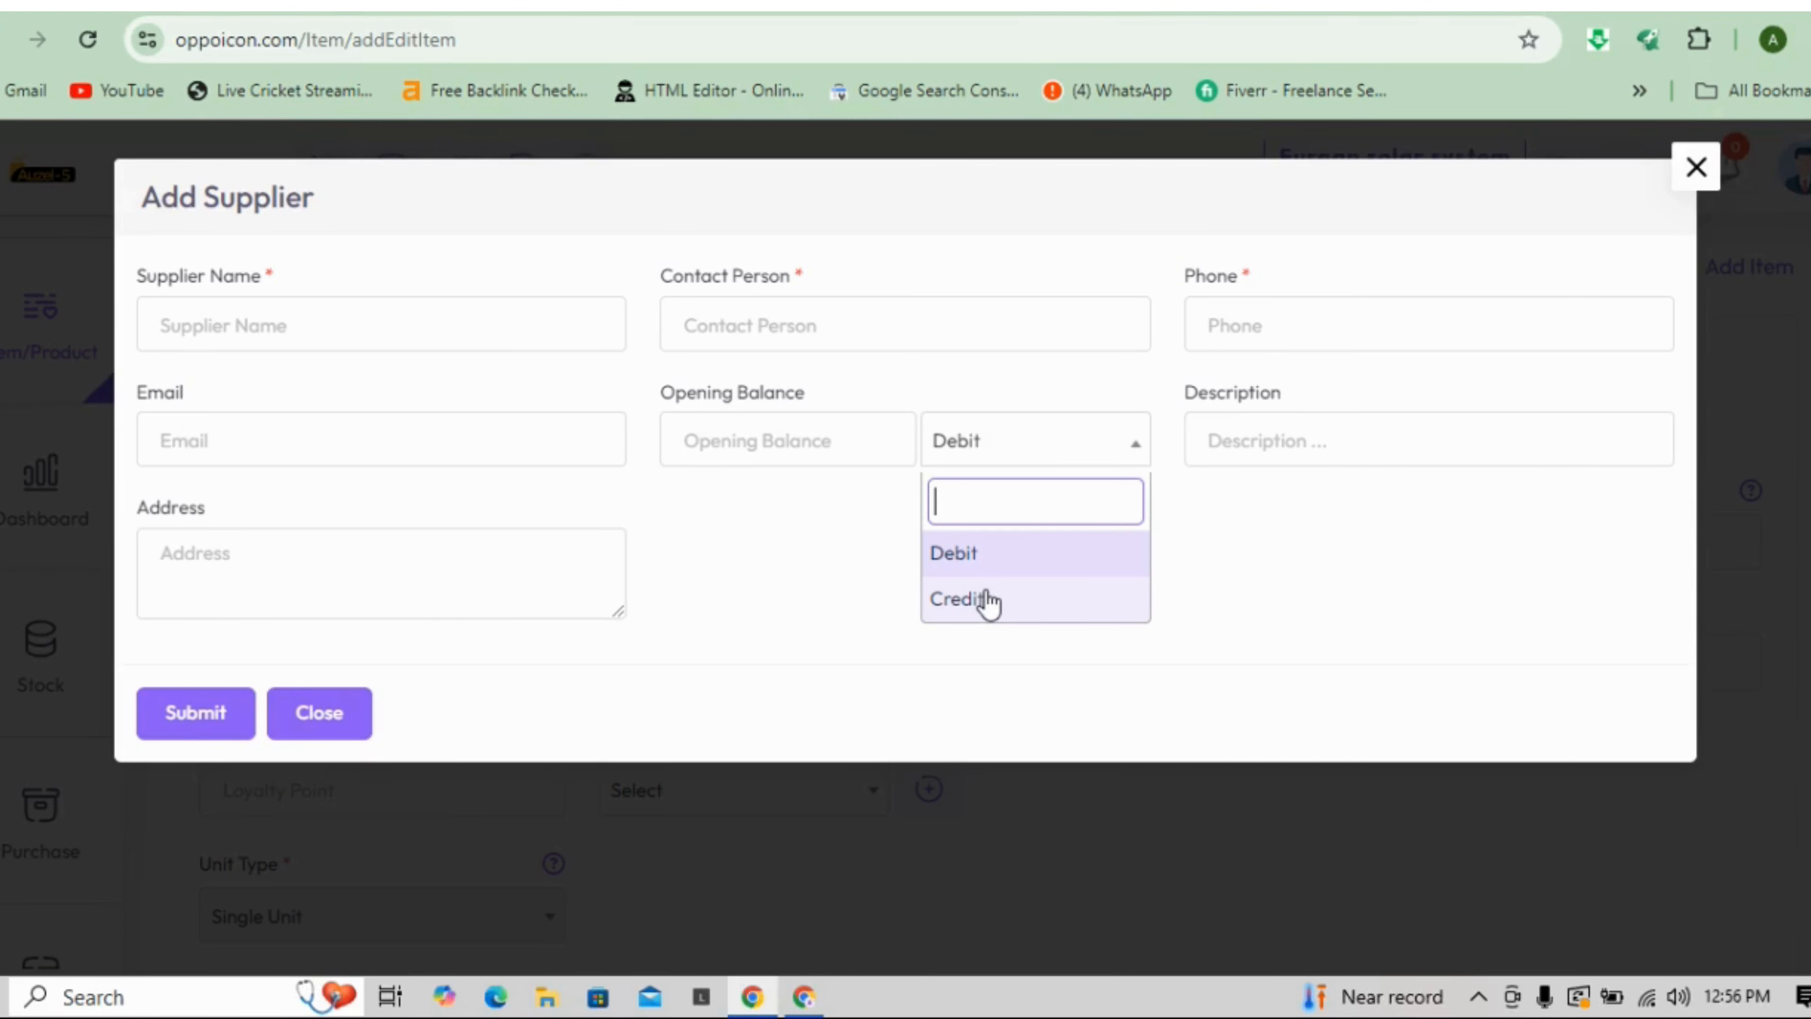
click(1715, 191)
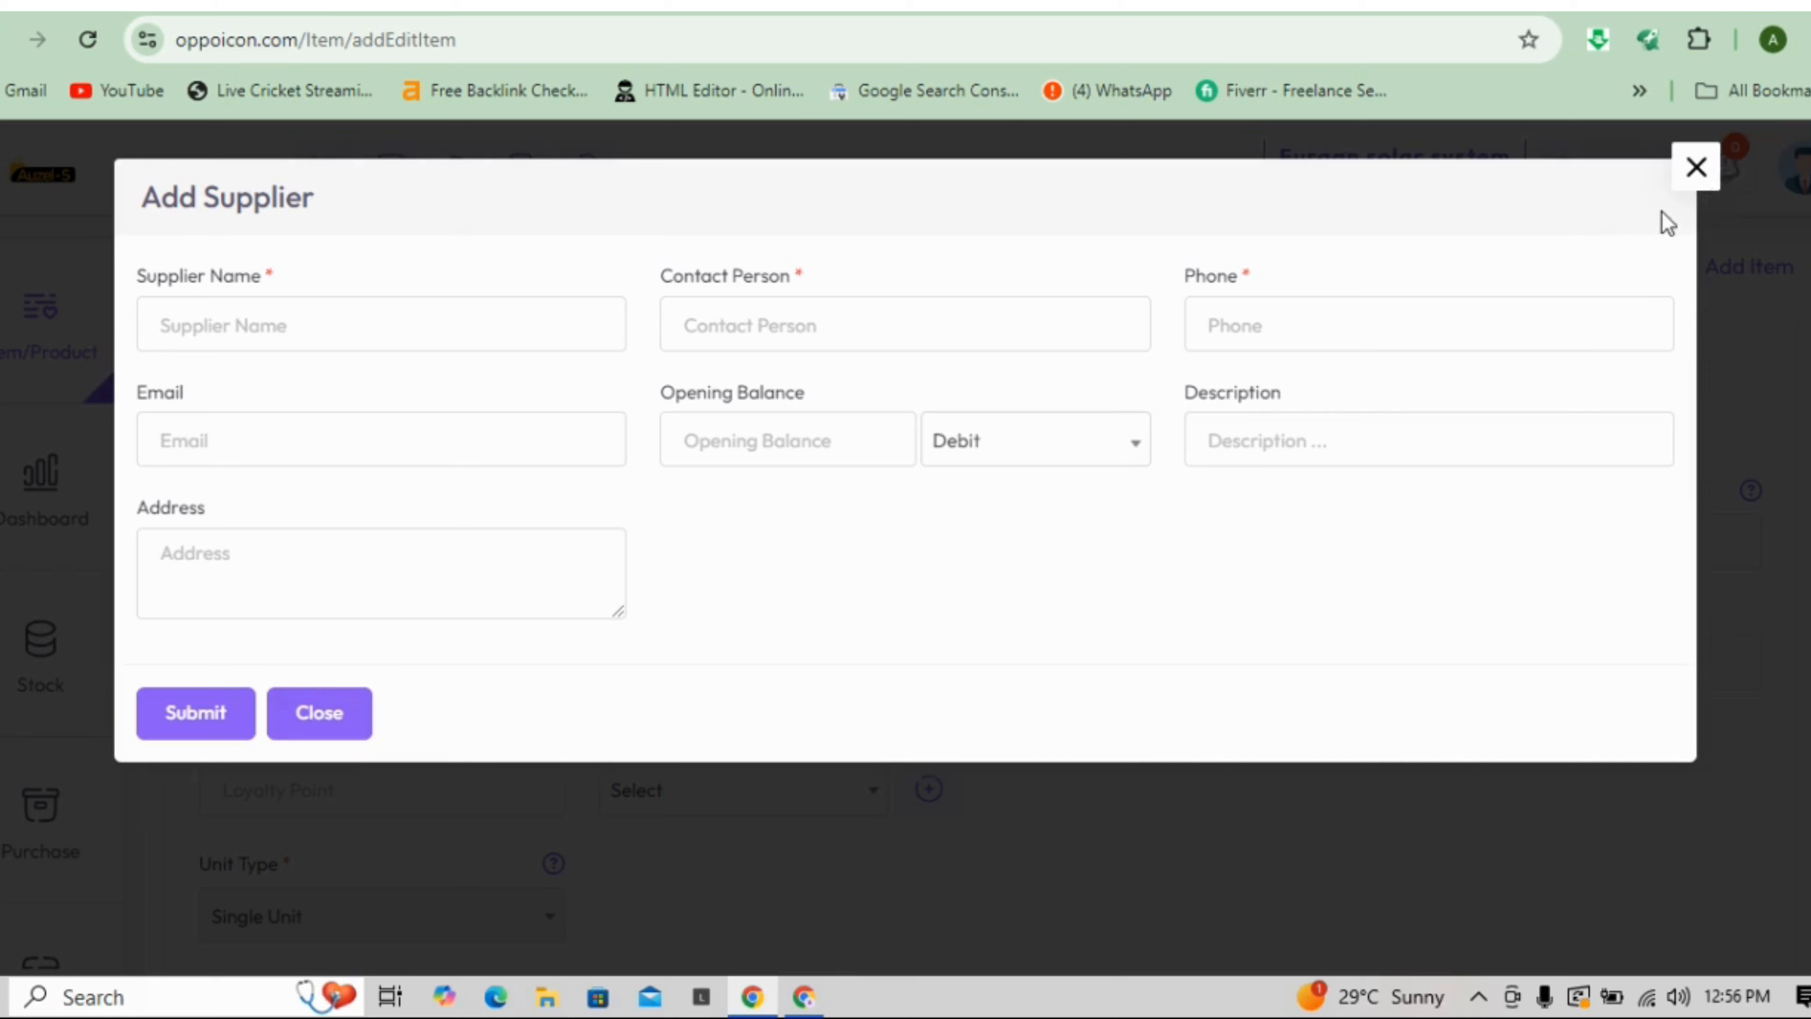
click(1688, 175)
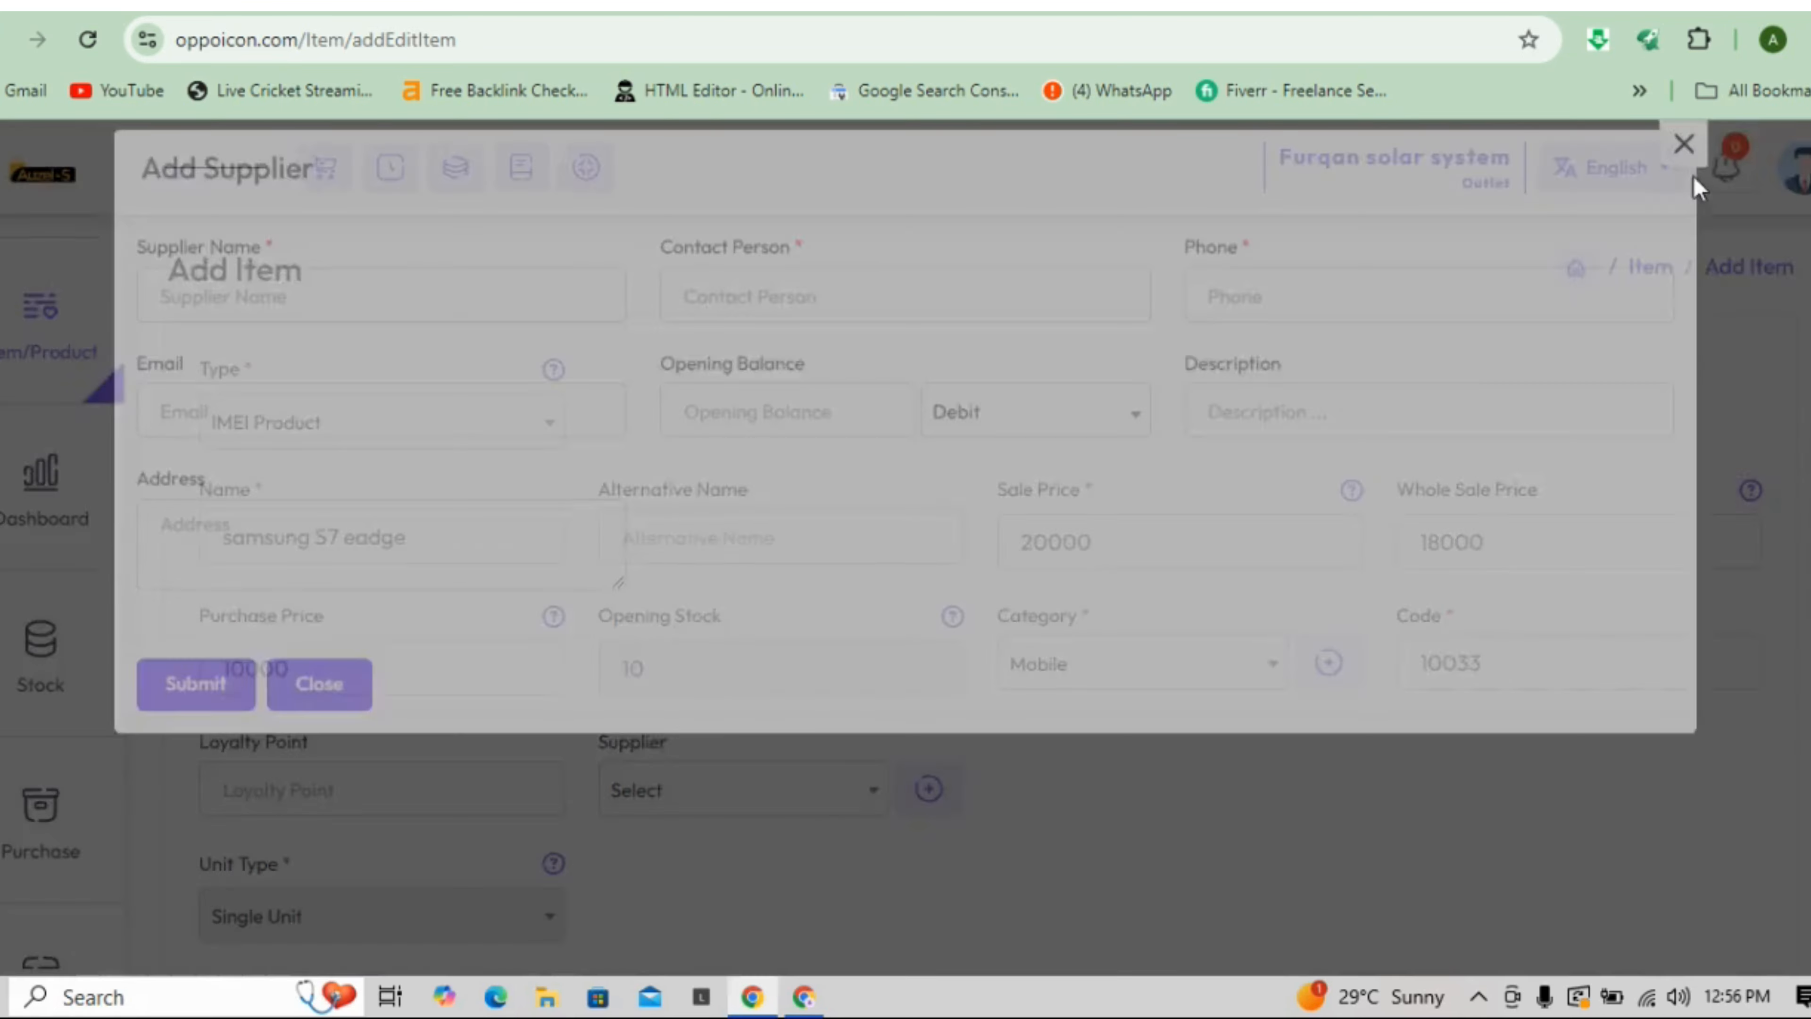
- Leave the supplier unset and scroll down the Add Item form
click(792, 790)
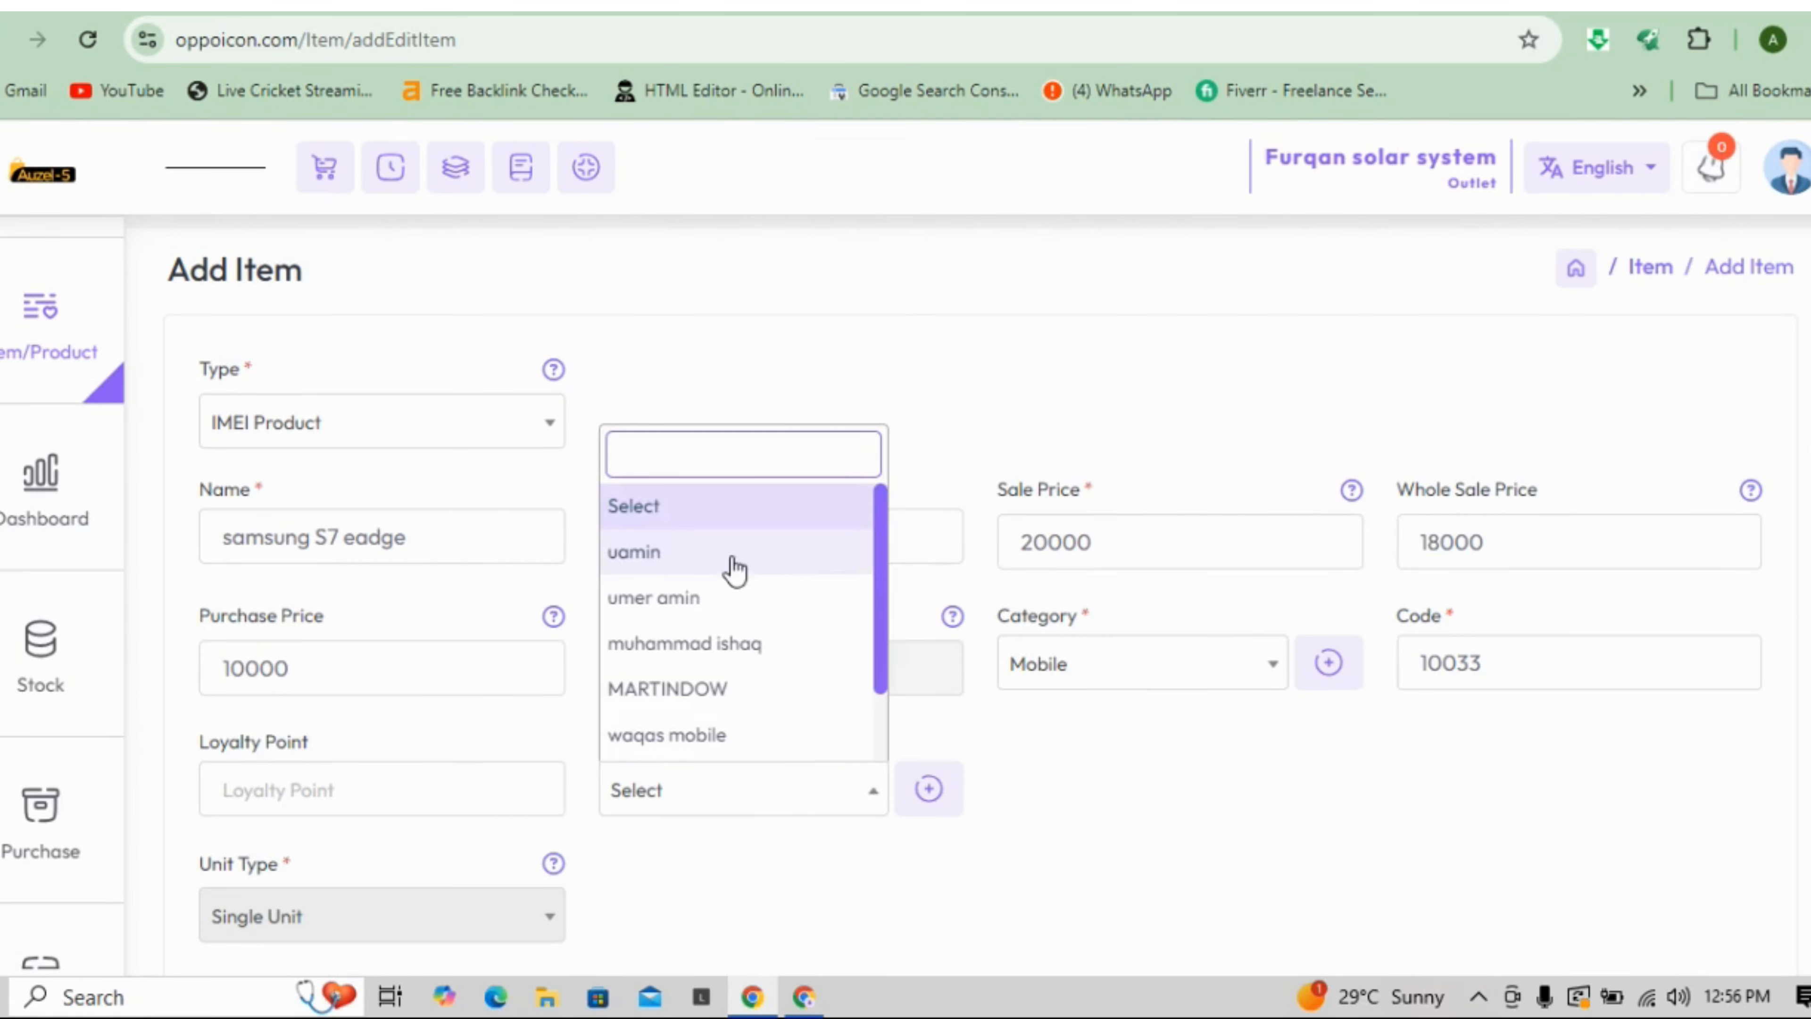
click(1683, 874)
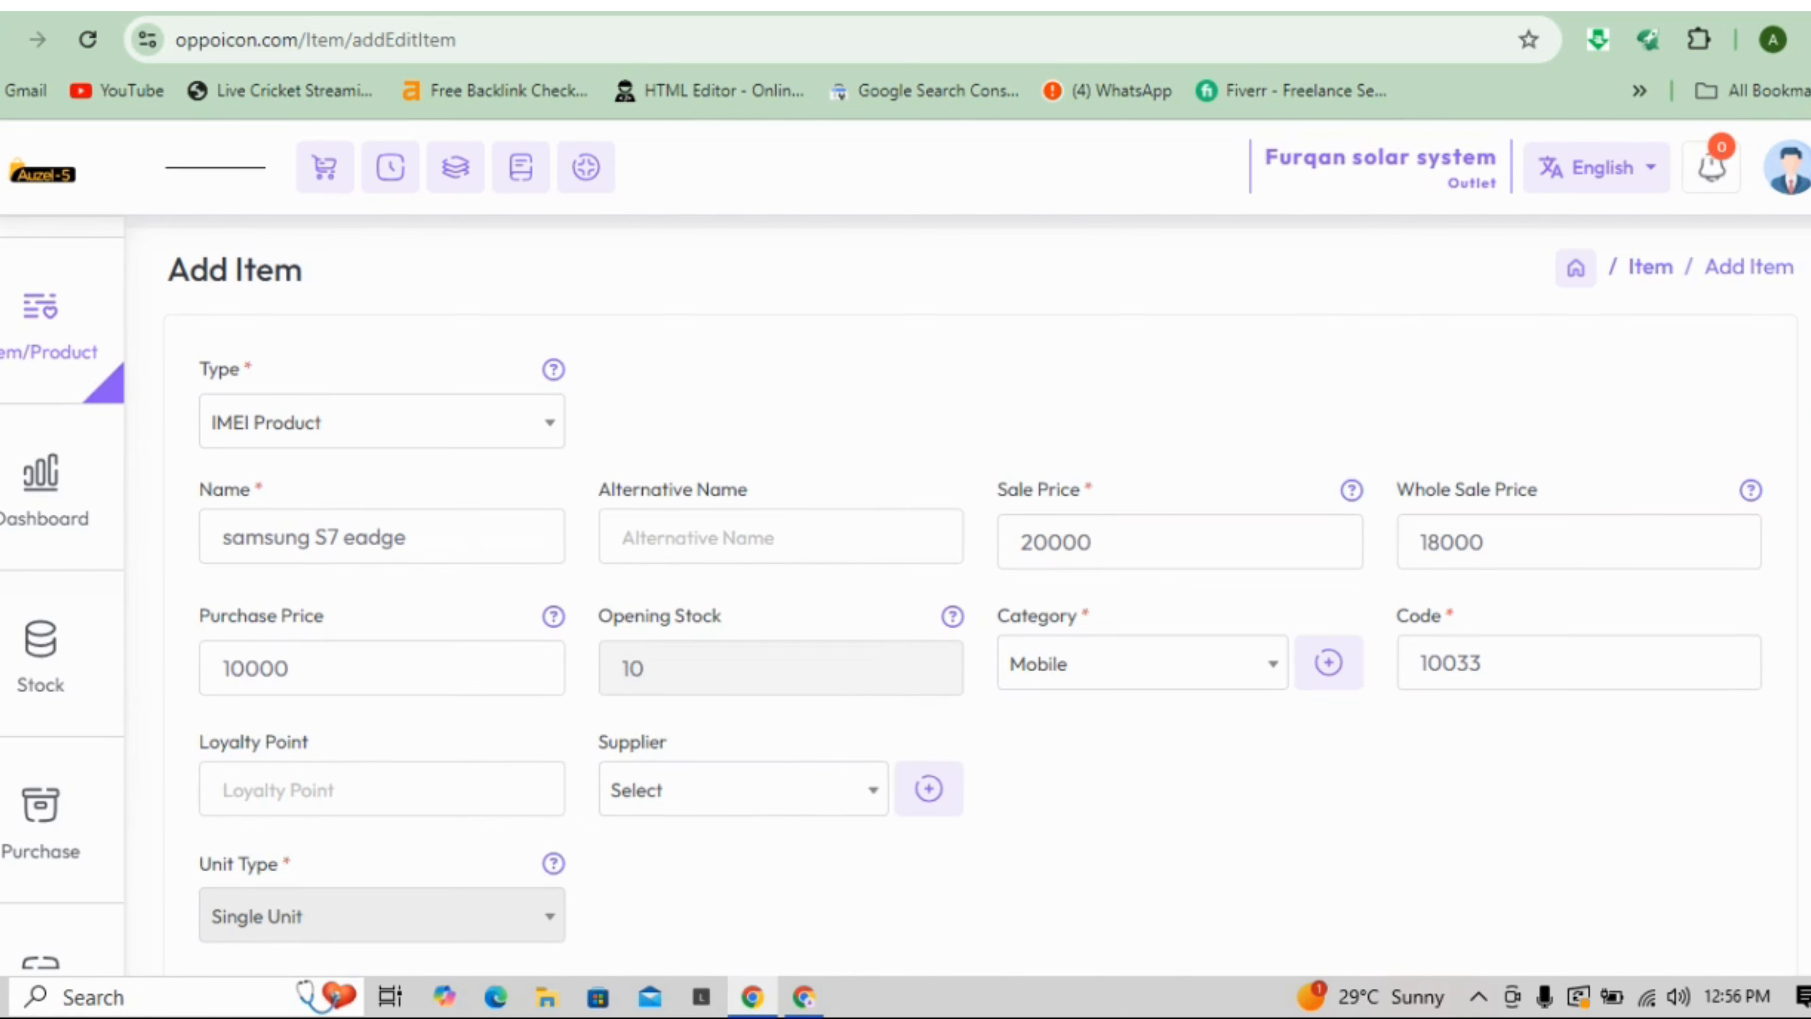
scroll(970, 595, down, 5)
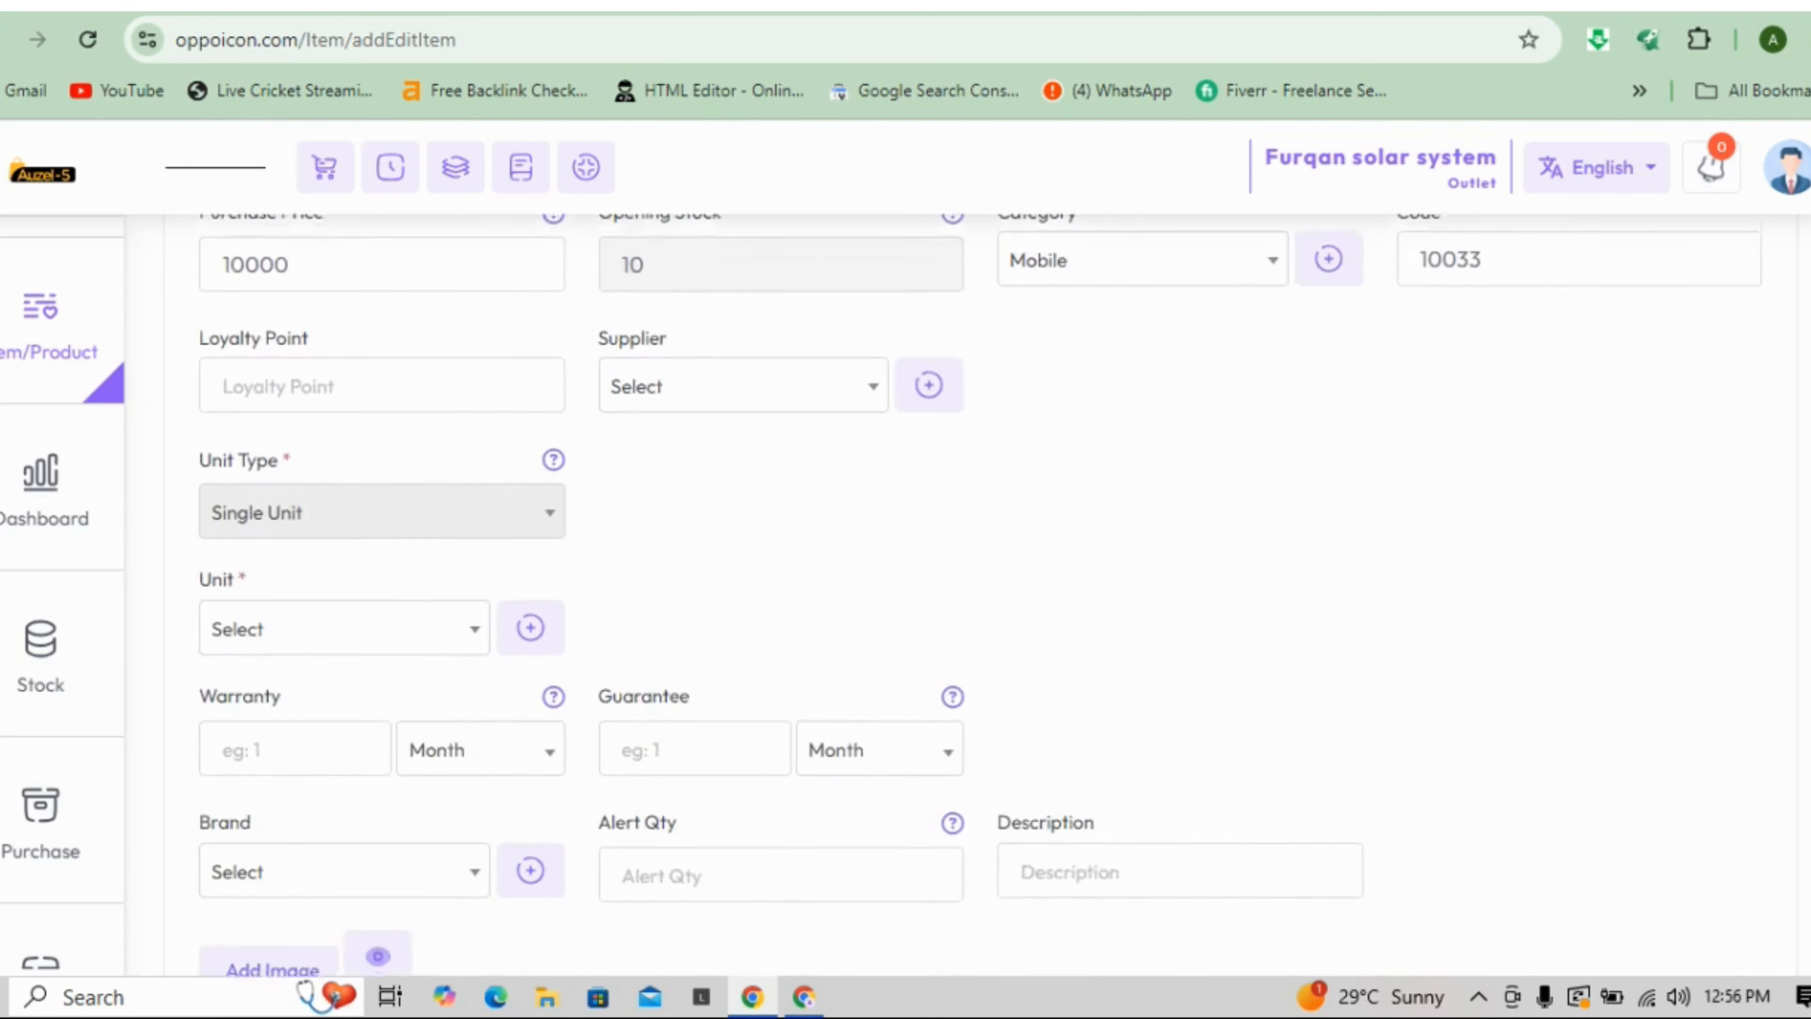
scroll(834, 362, down, 2)
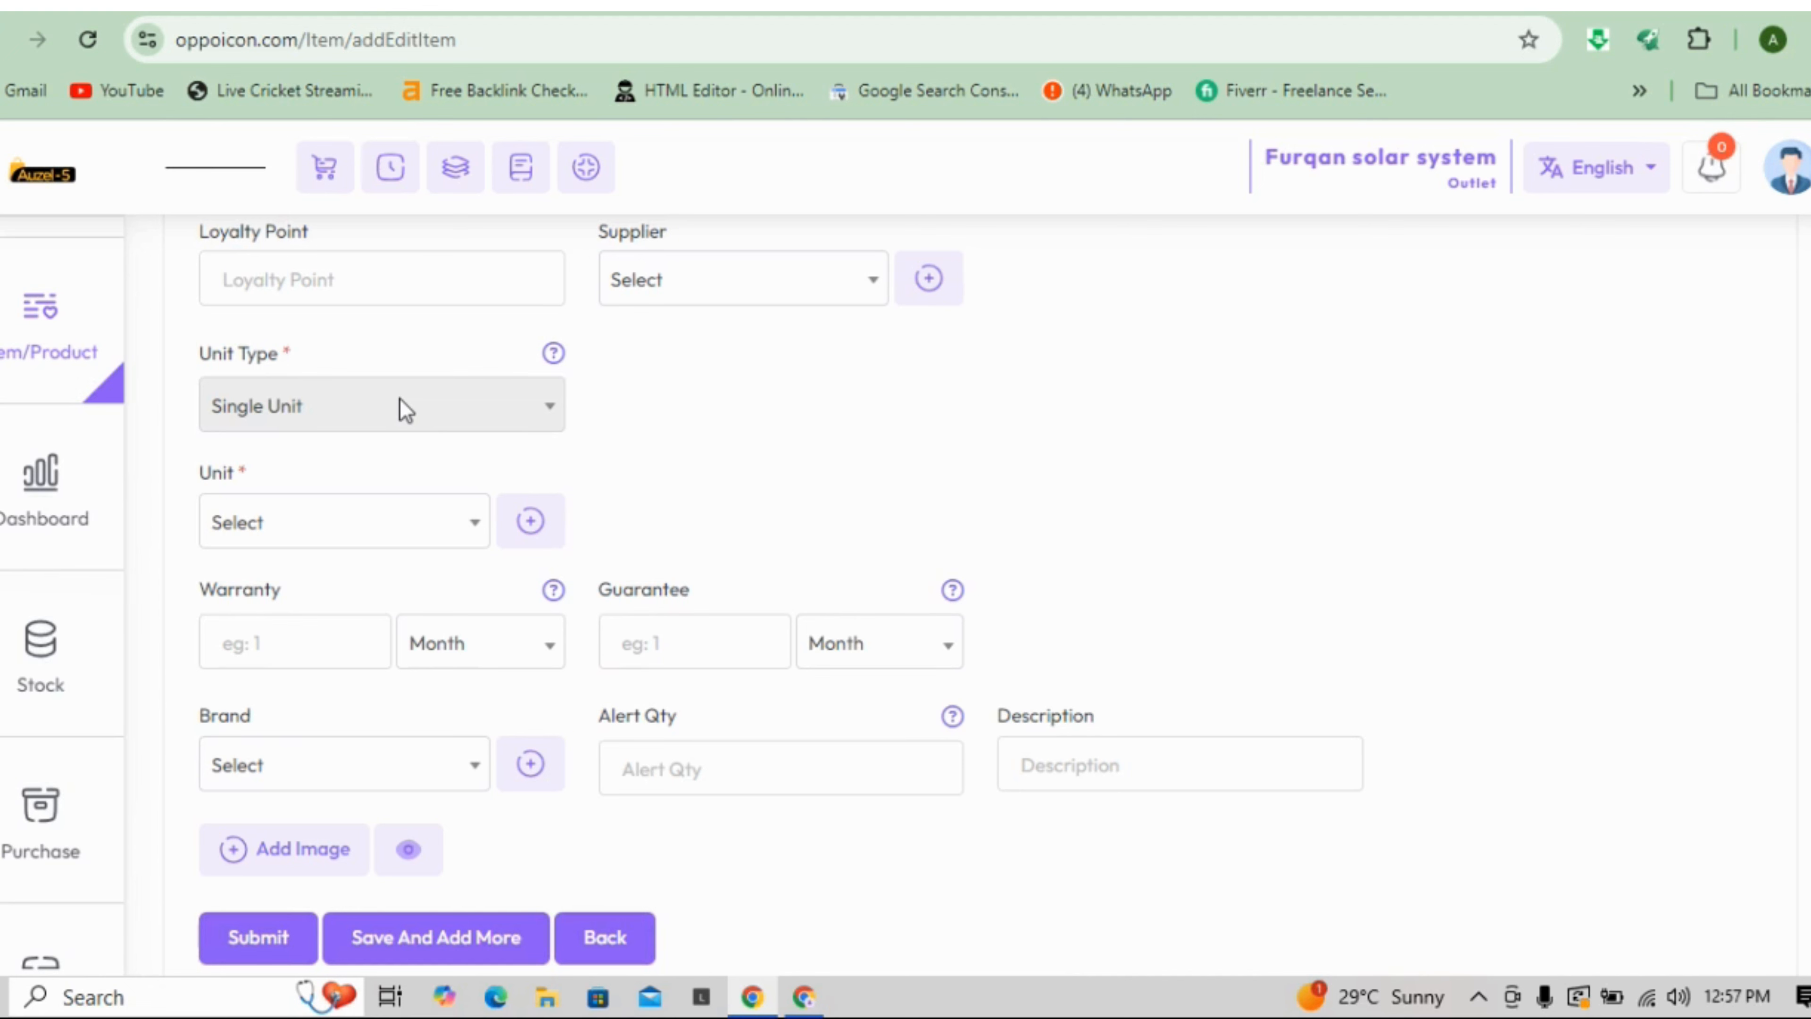
- Set the unit to PCS, keeping the warranty period in Month, and check Alert Qty
click(365, 542)
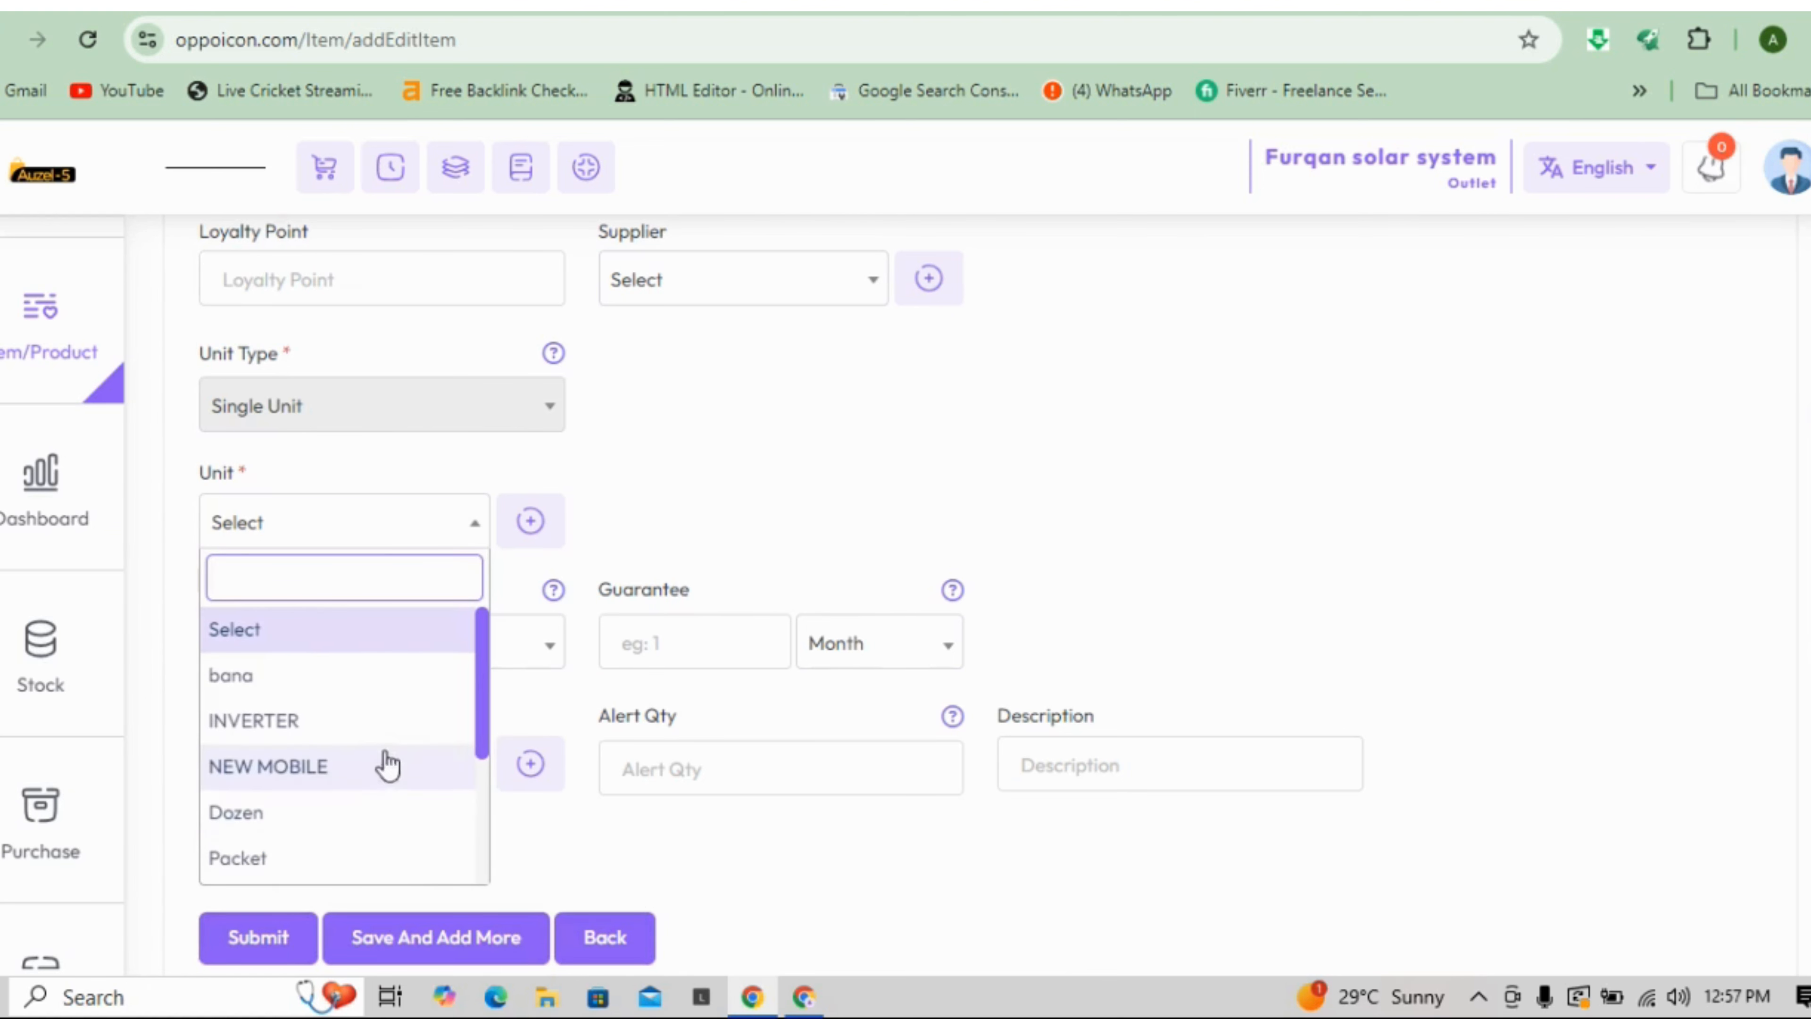
drag(477, 663, 474, 776)
click(312, 845)
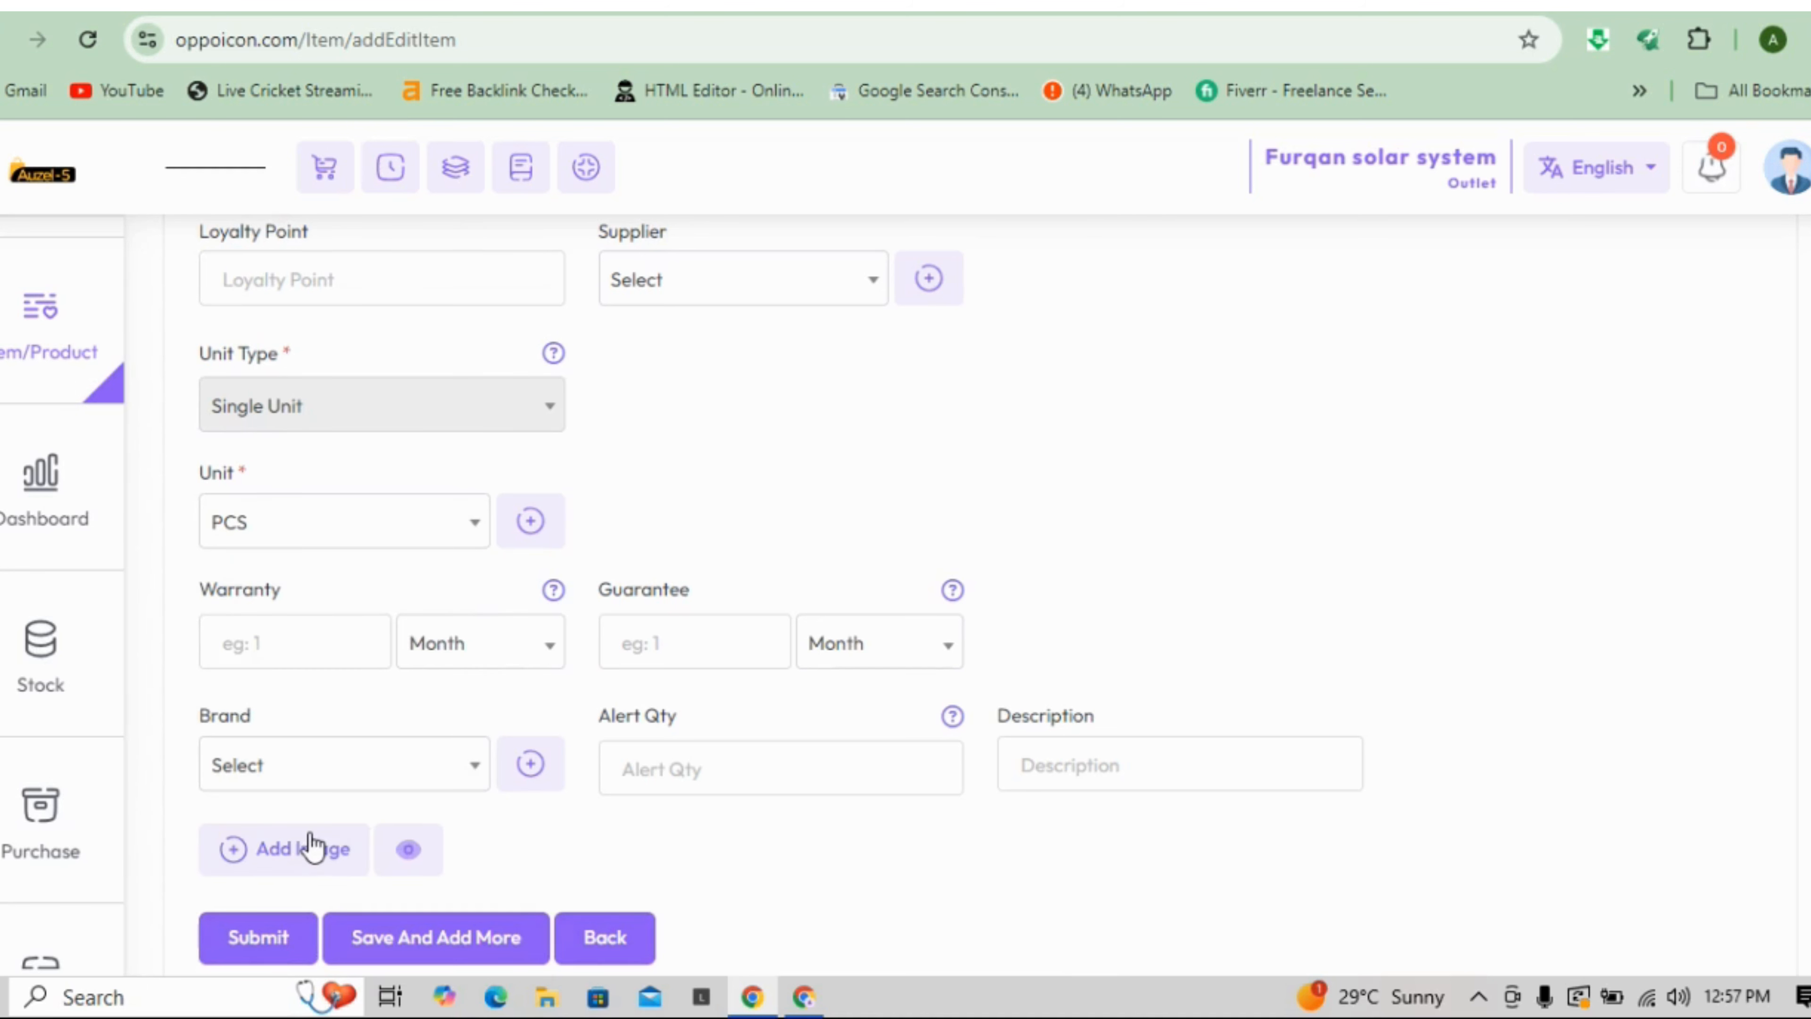
click(288, 659)
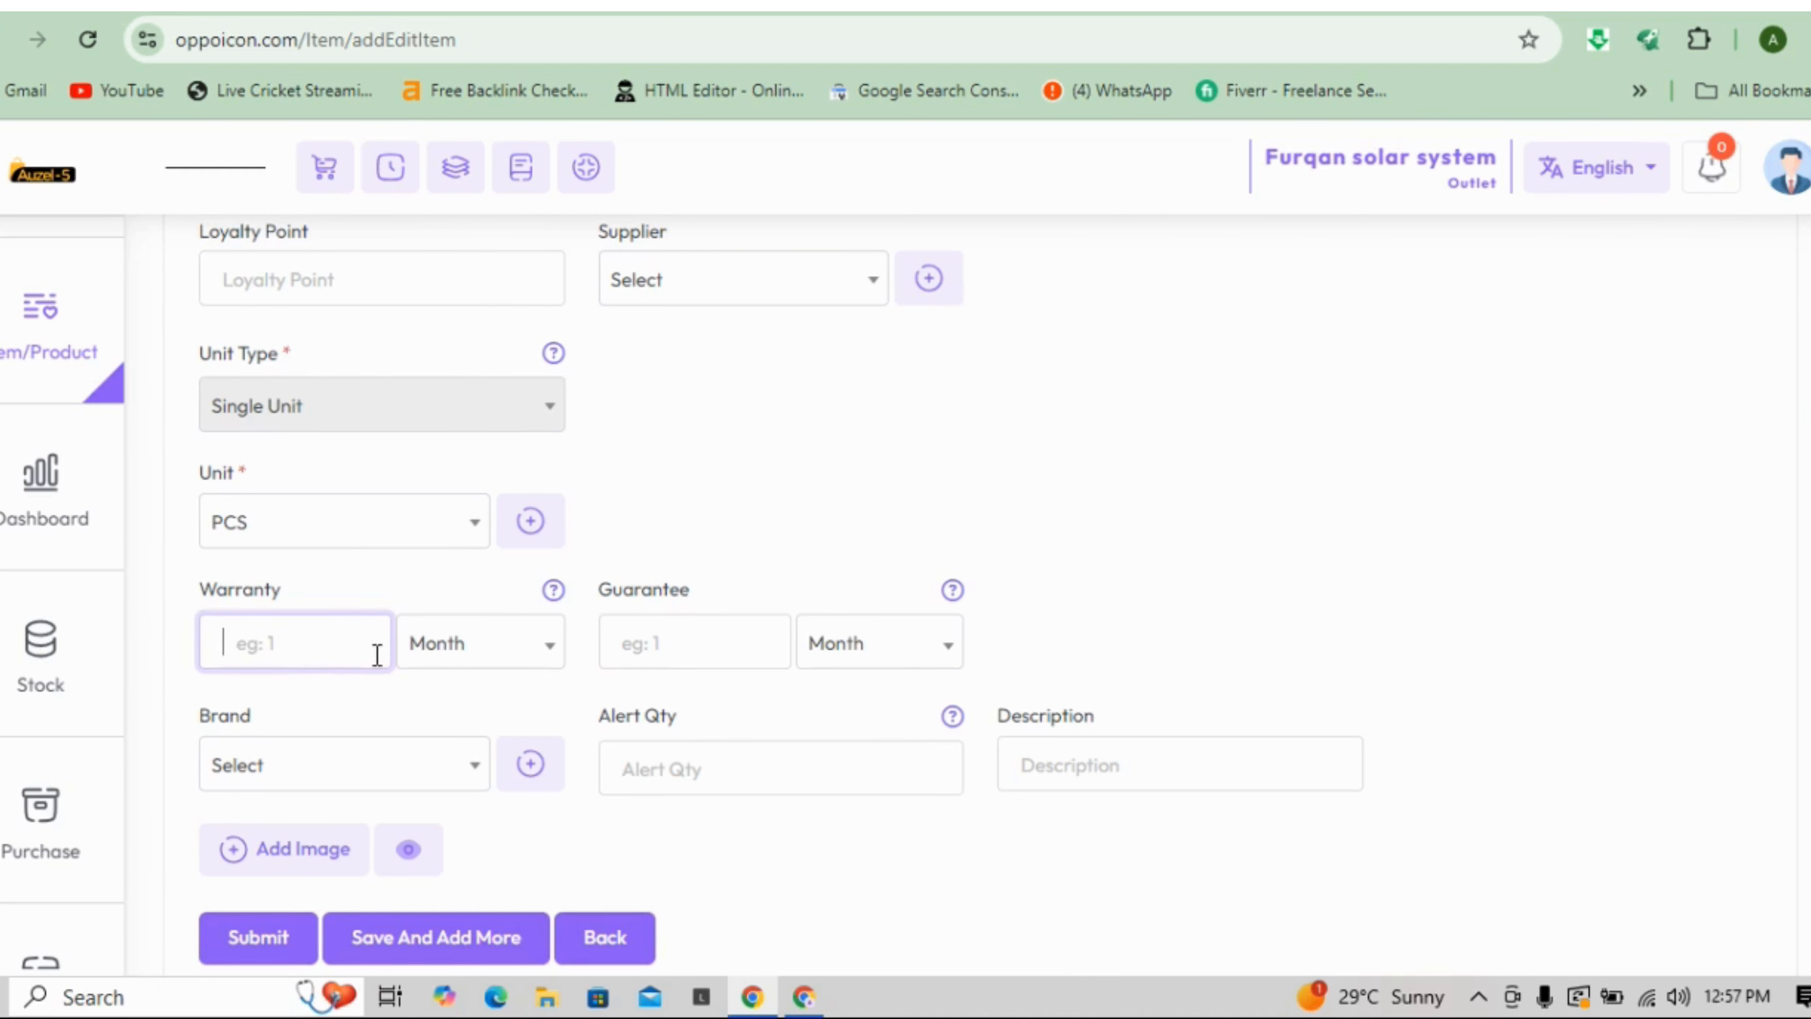
click(446, 653)
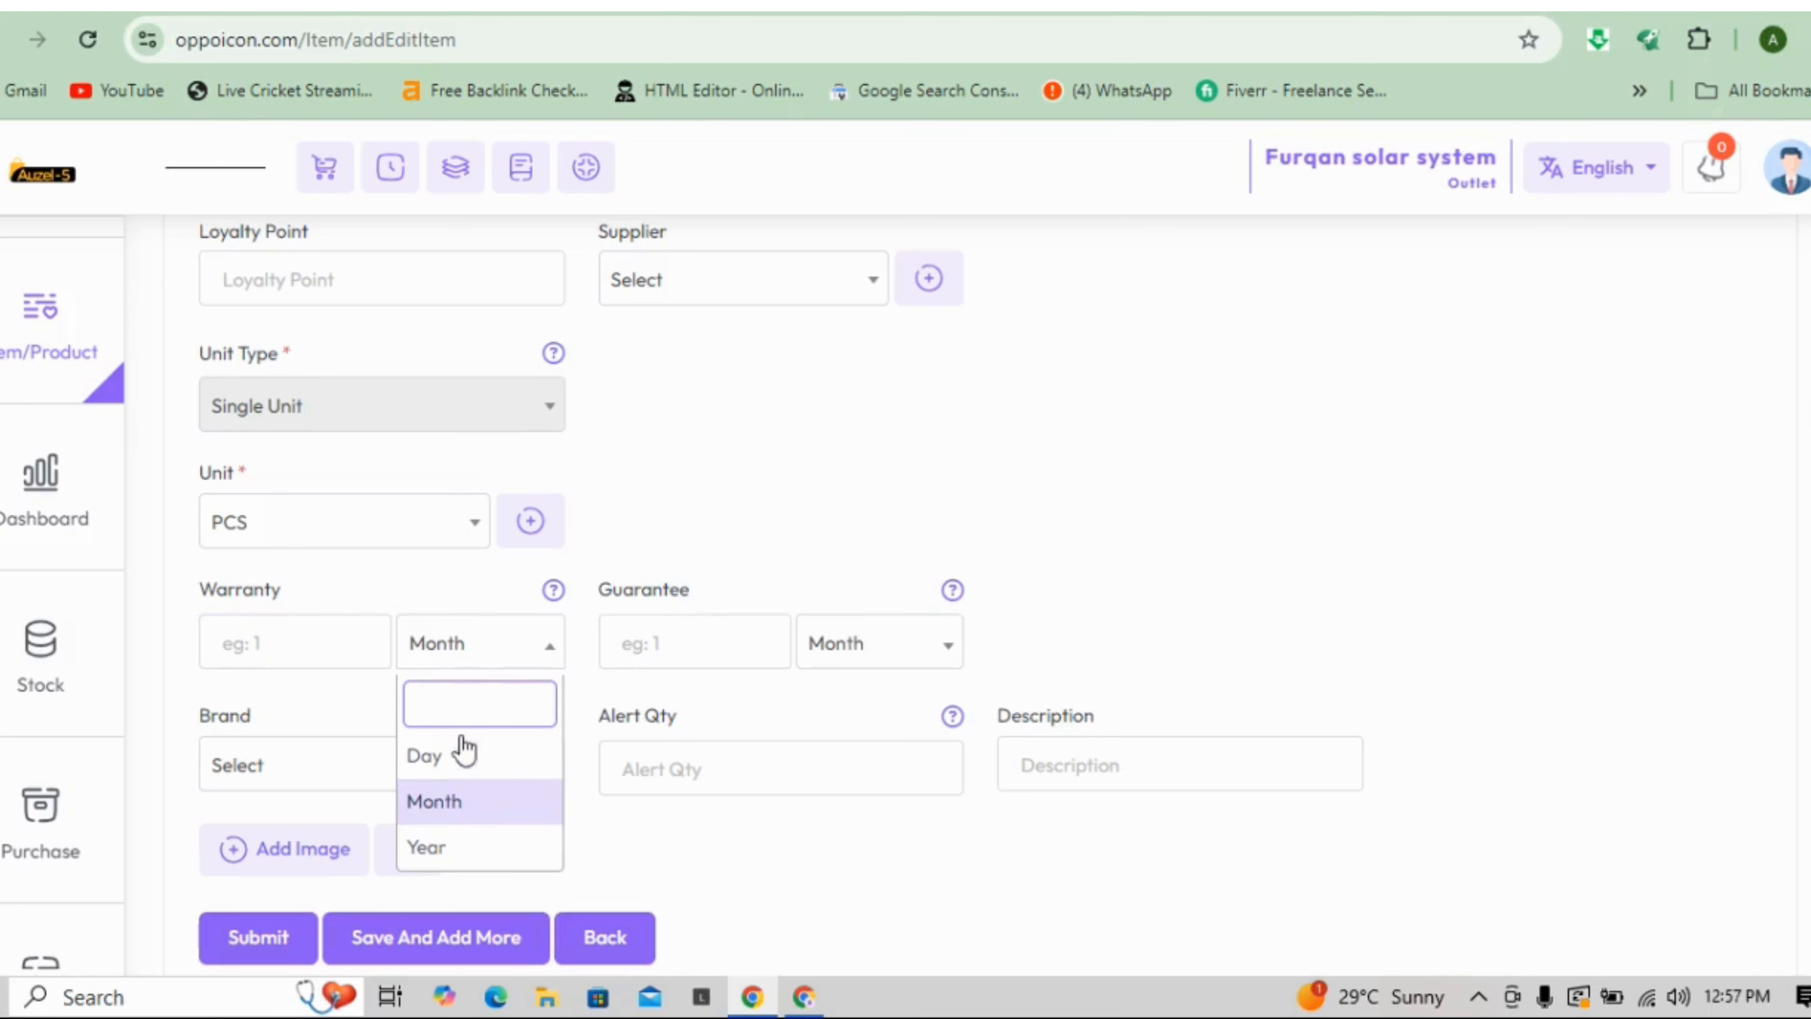
click(606, 854)
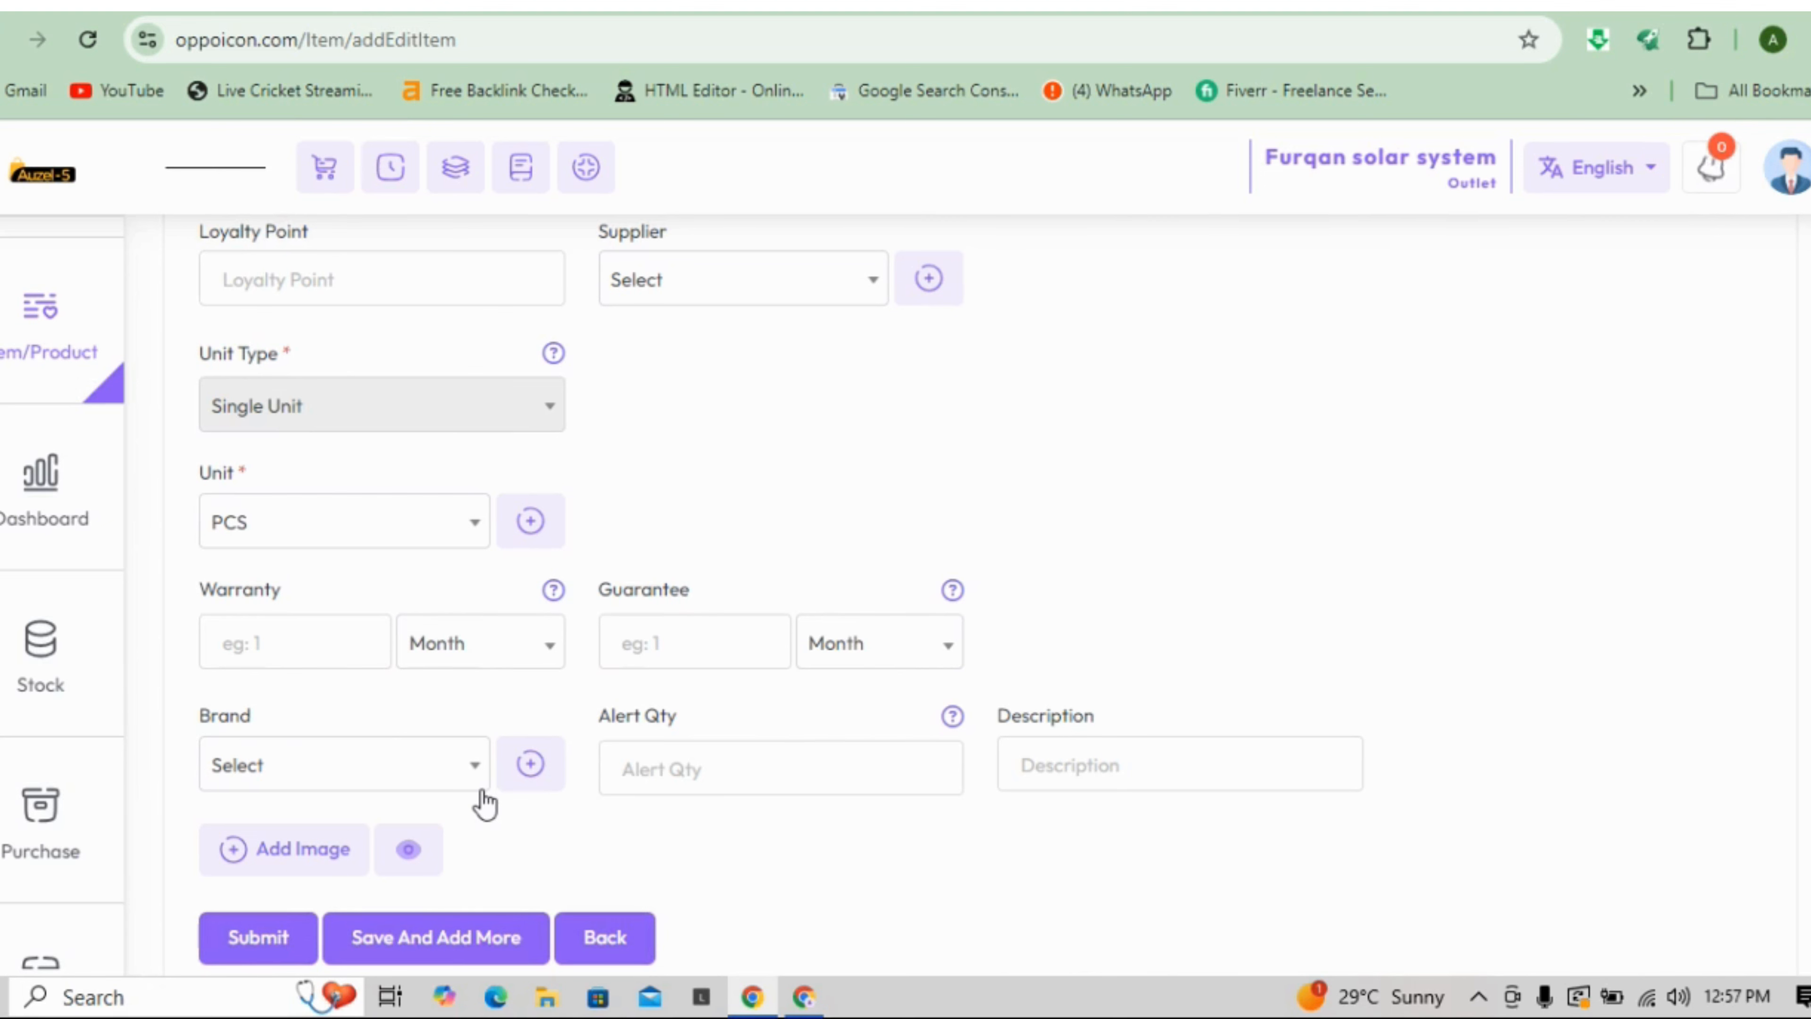
click(696, 775)
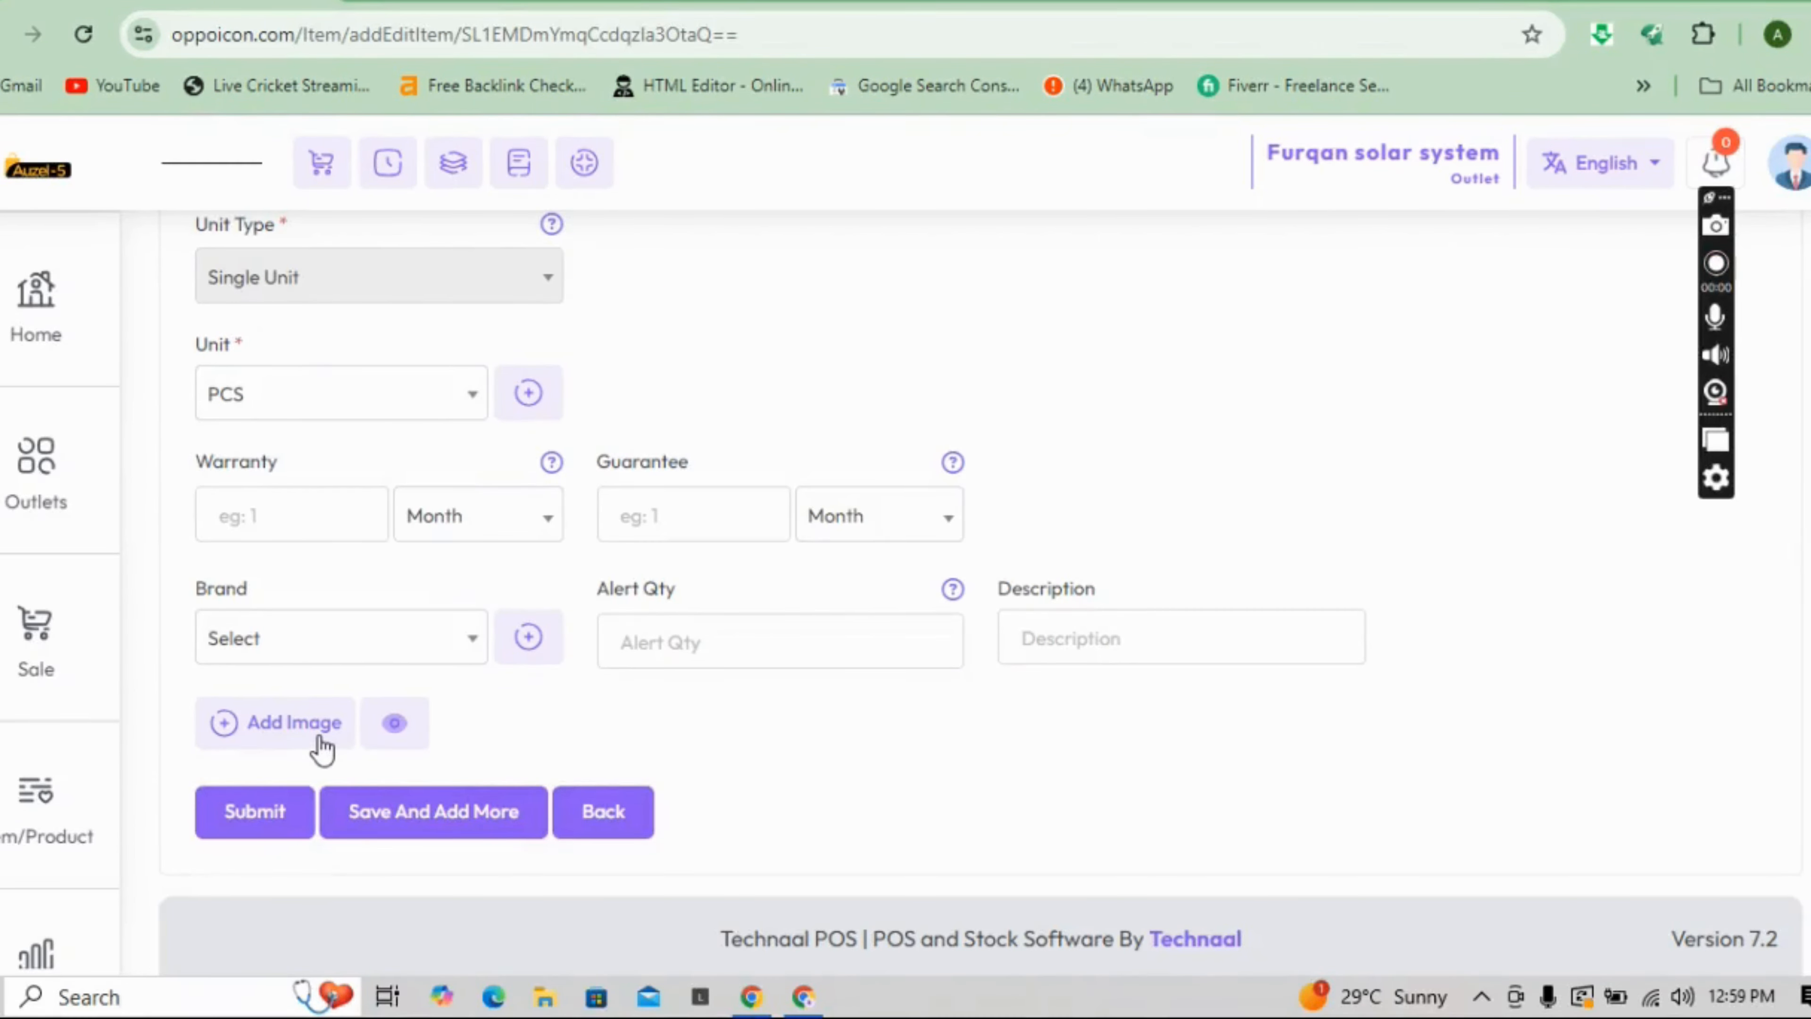
- Add and crop the 'download (2)' product image, then submit the samsung S7 eadge item
click(320, 745)
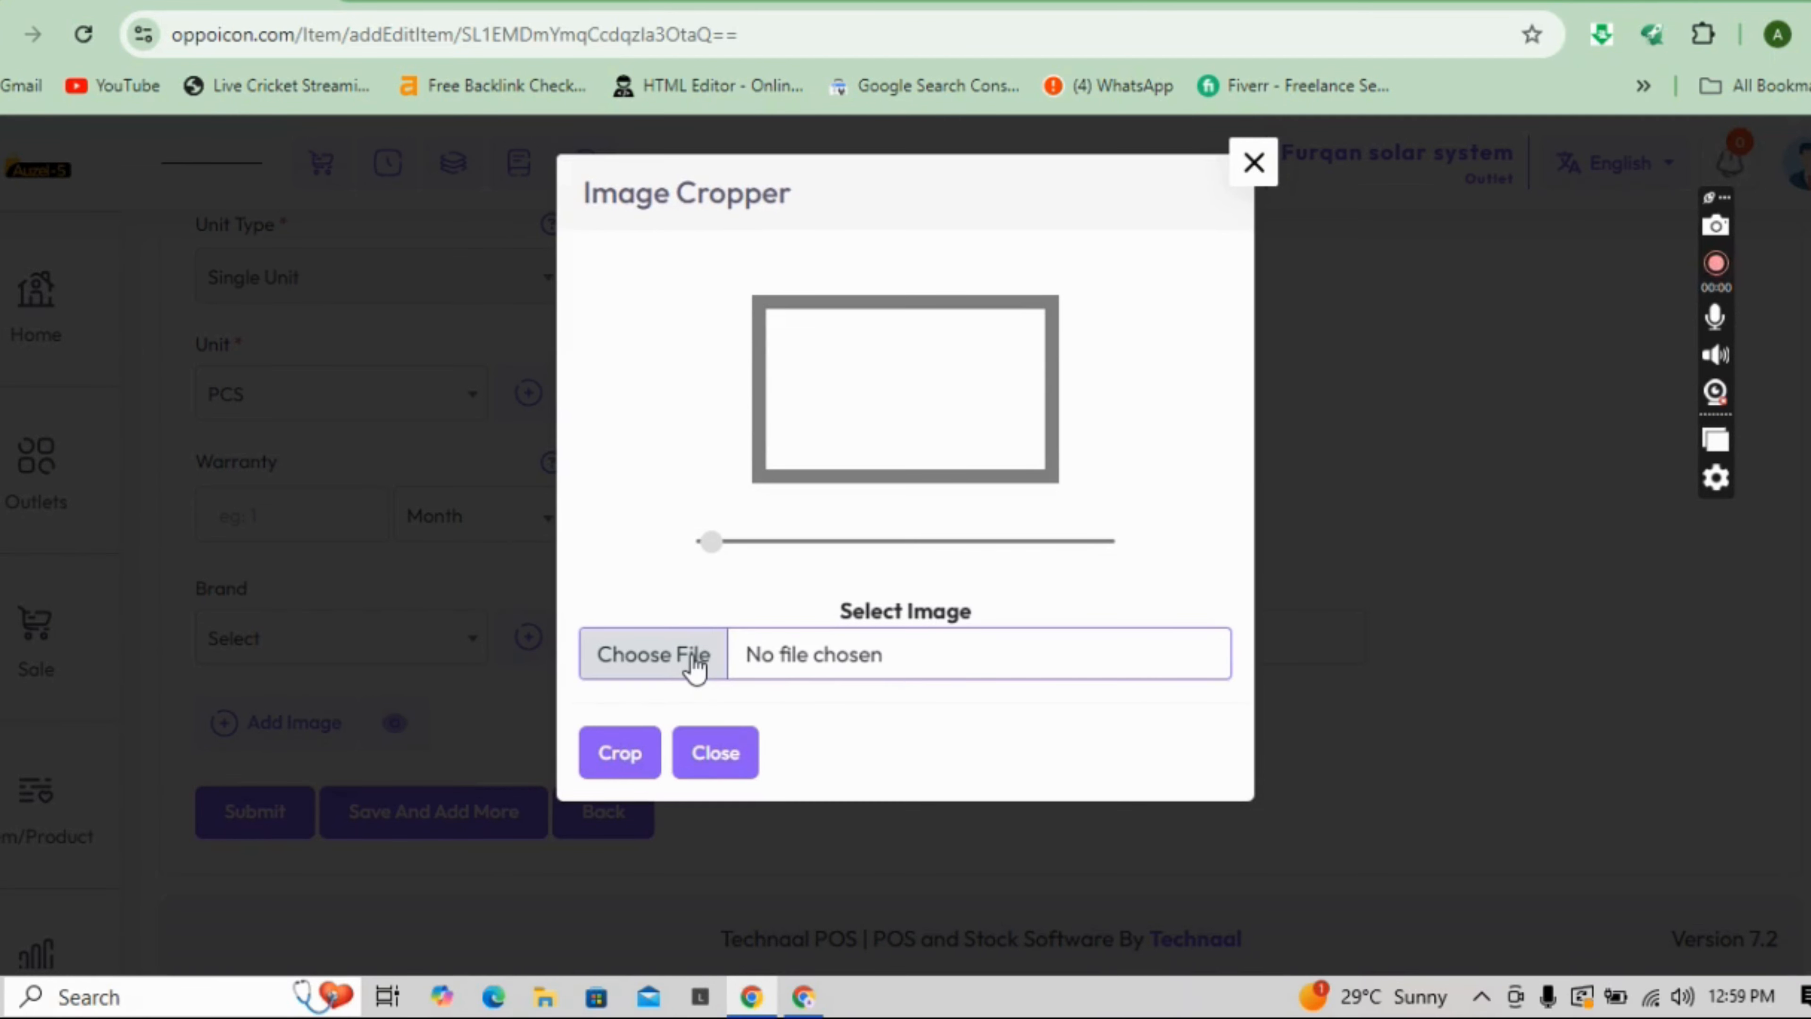
click(695, 659)
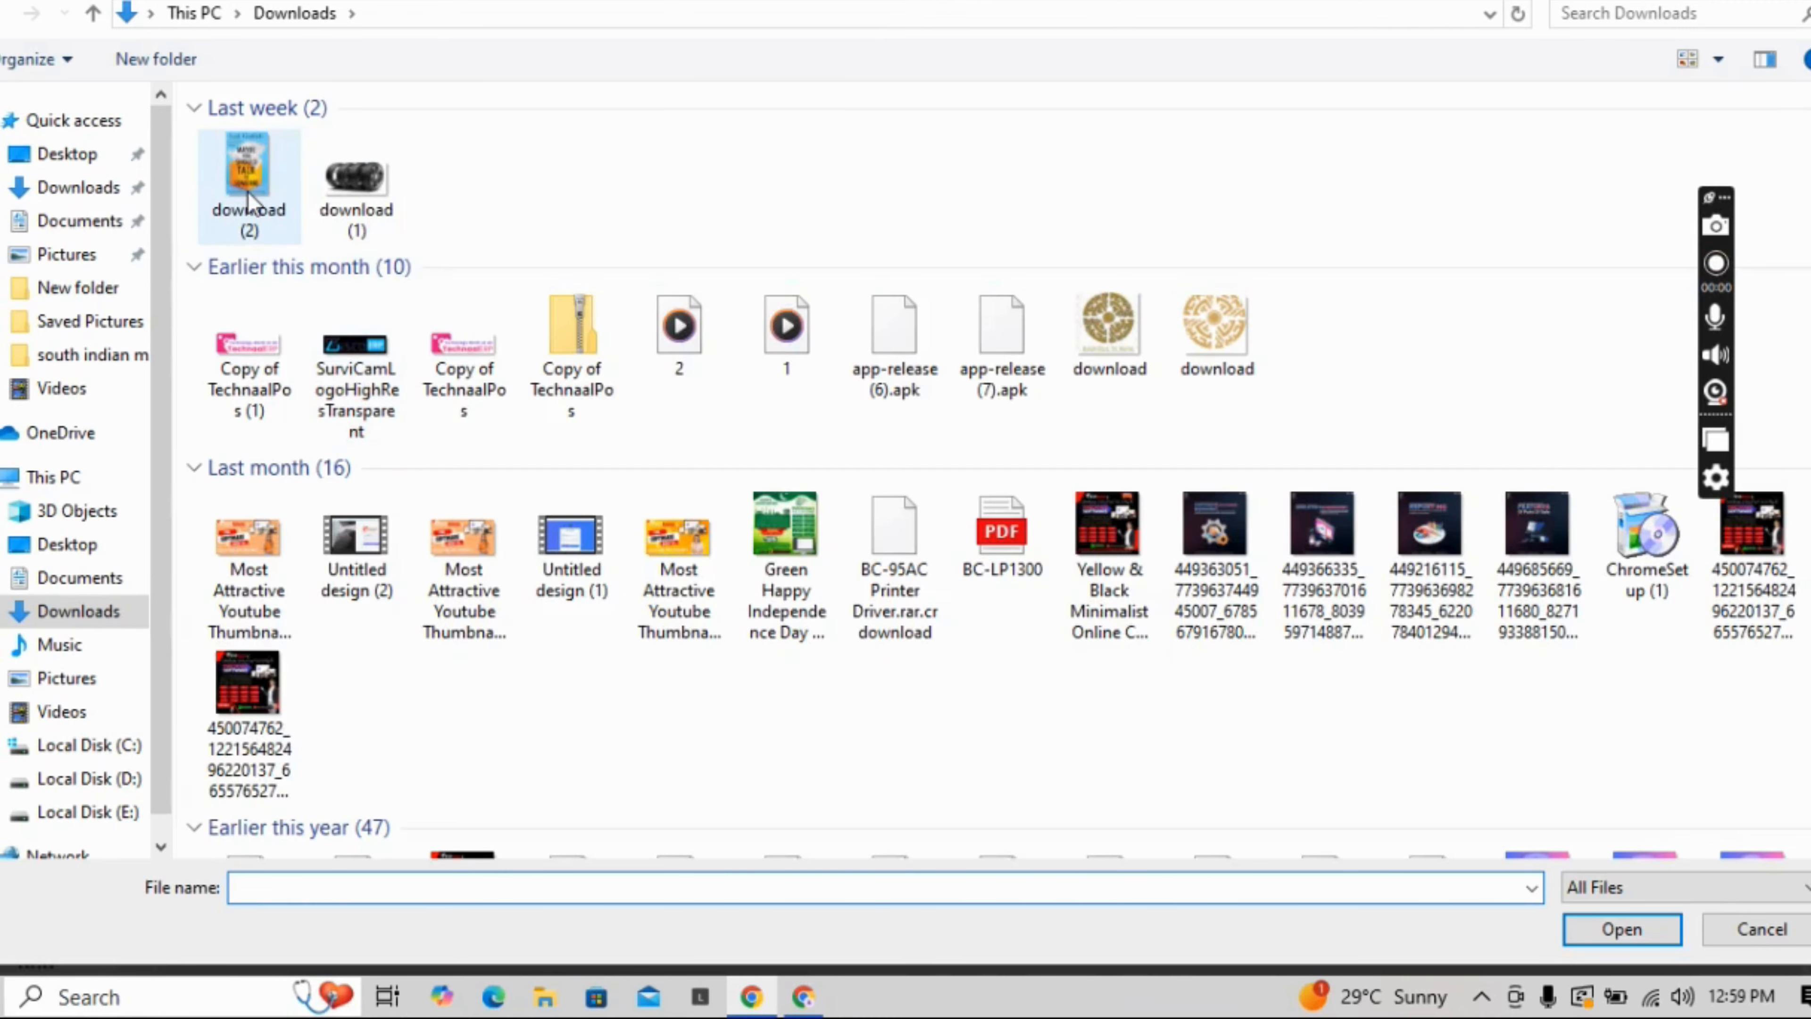
double_click(248, 192)
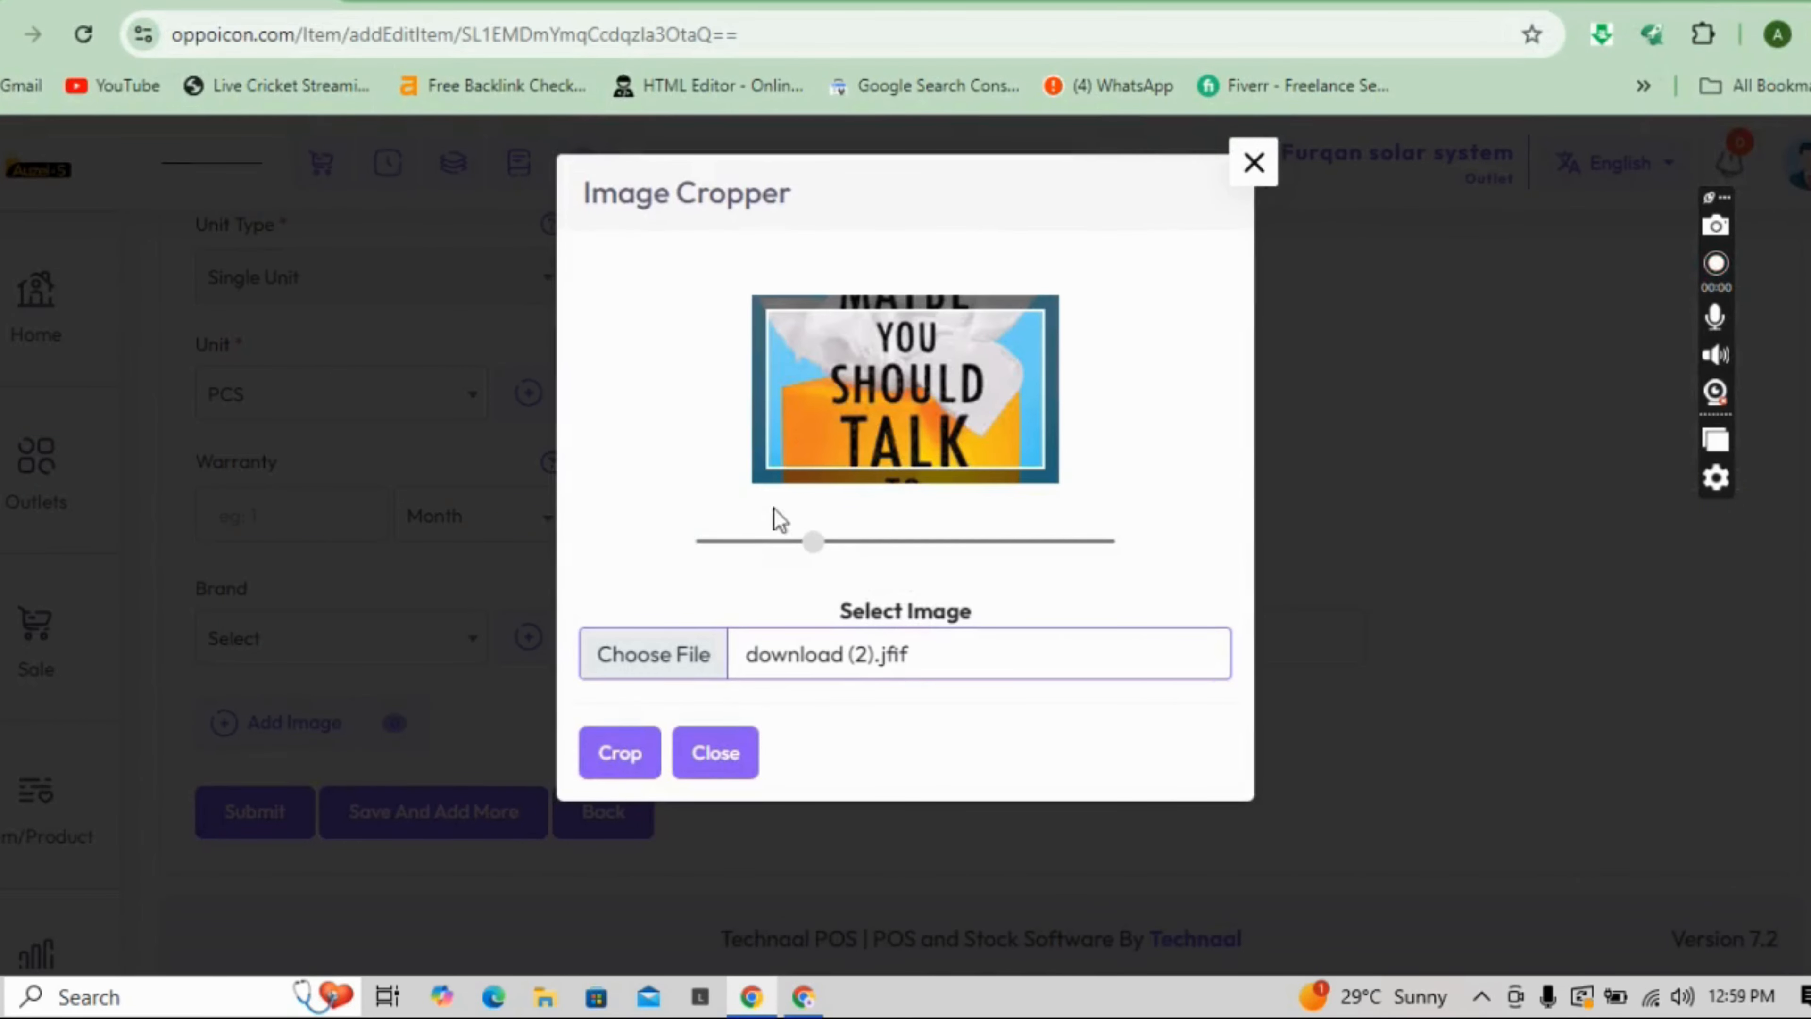
drag(812, 541, 682, 545)
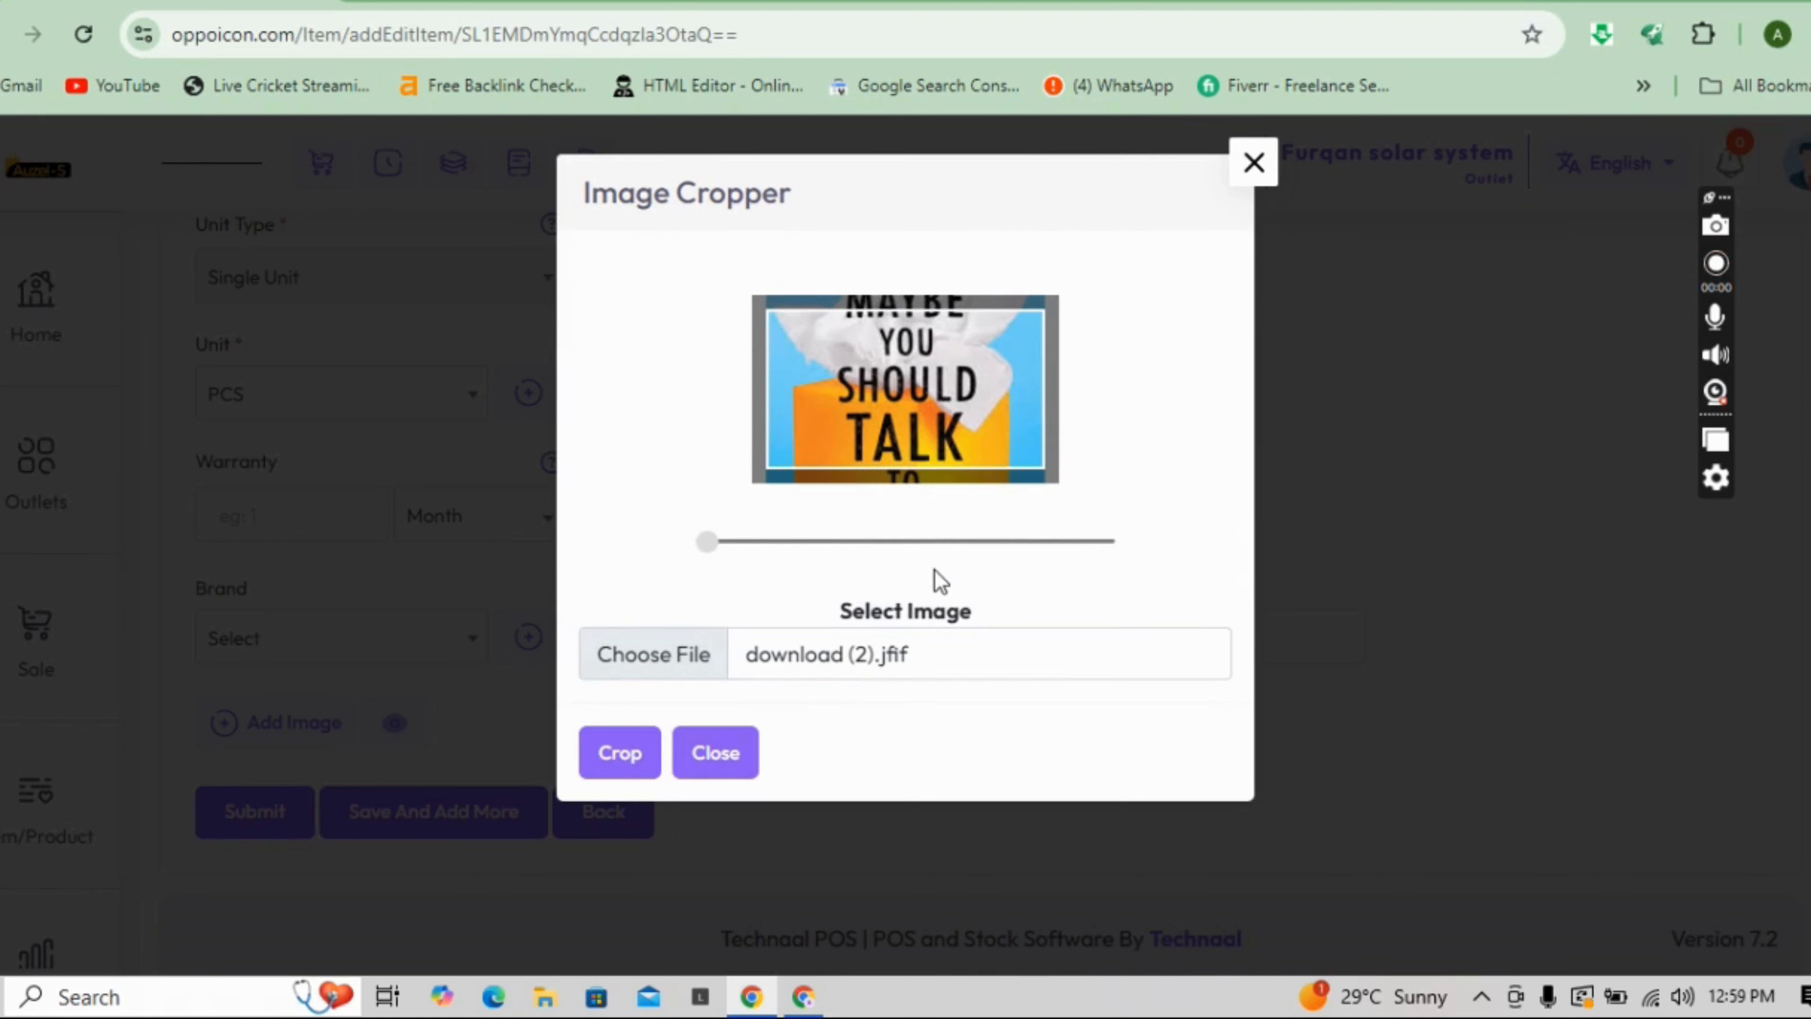
click(628, 749)
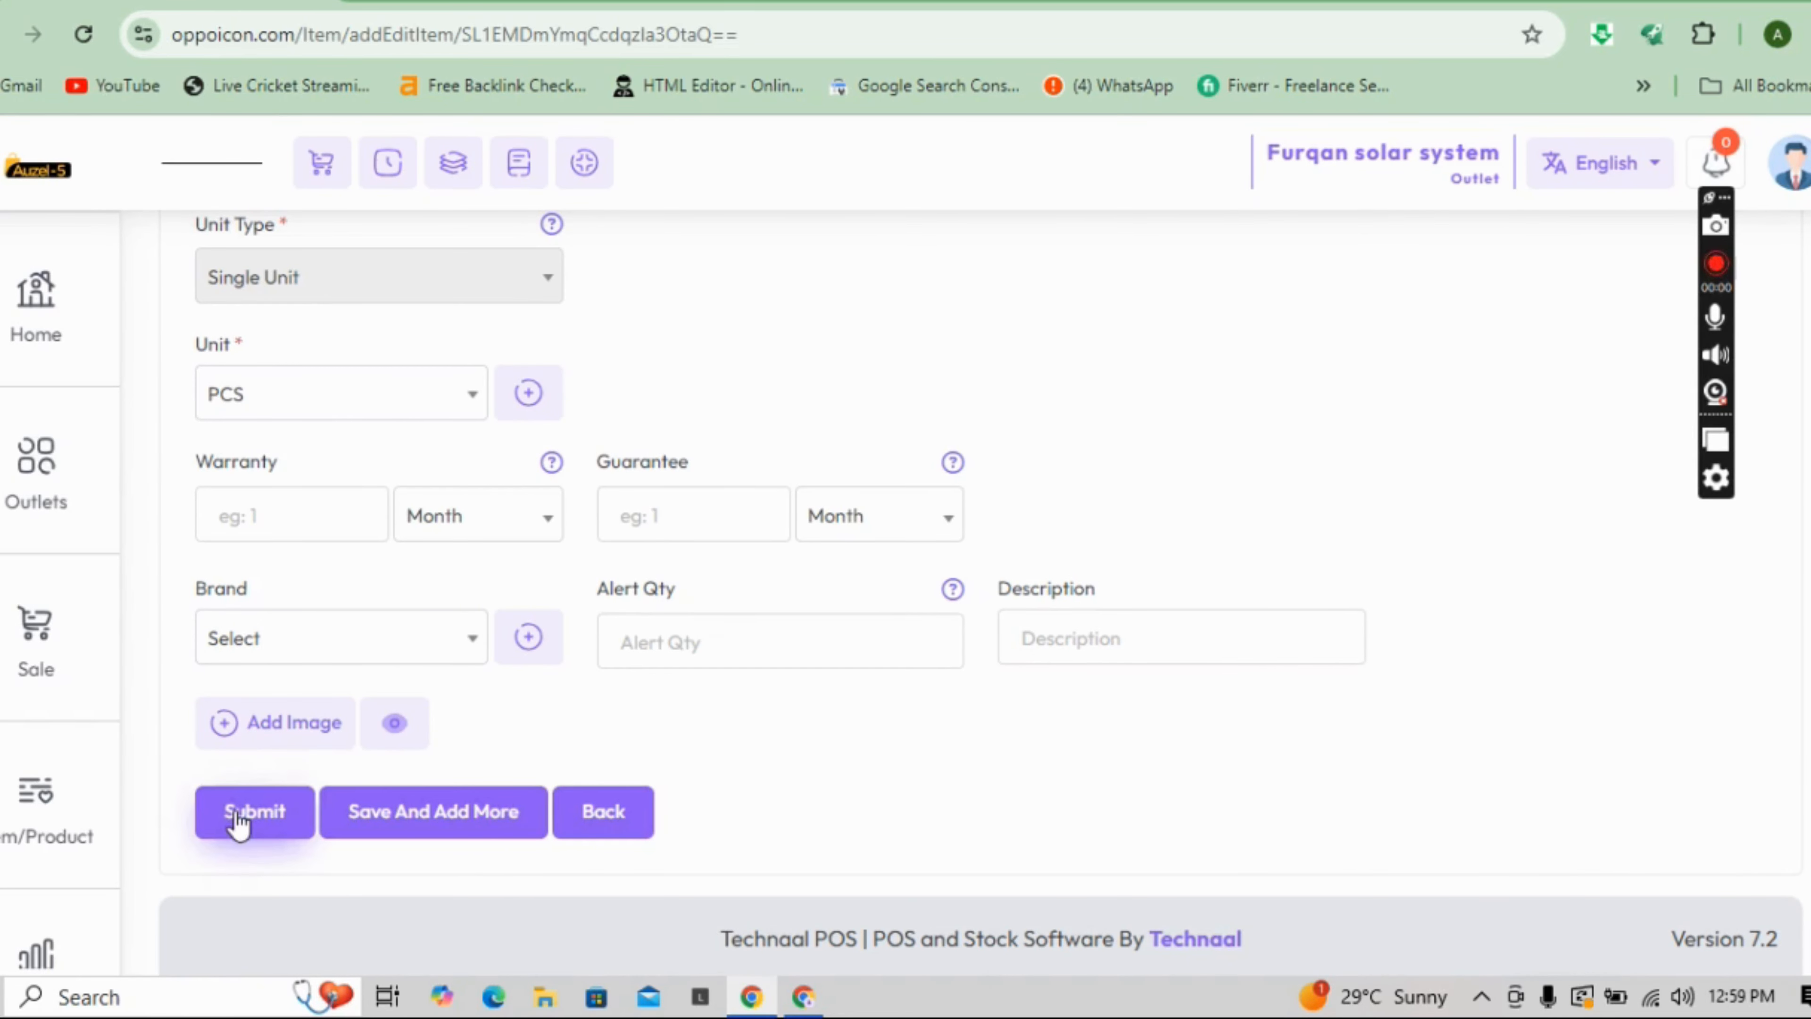
click(238, 817)
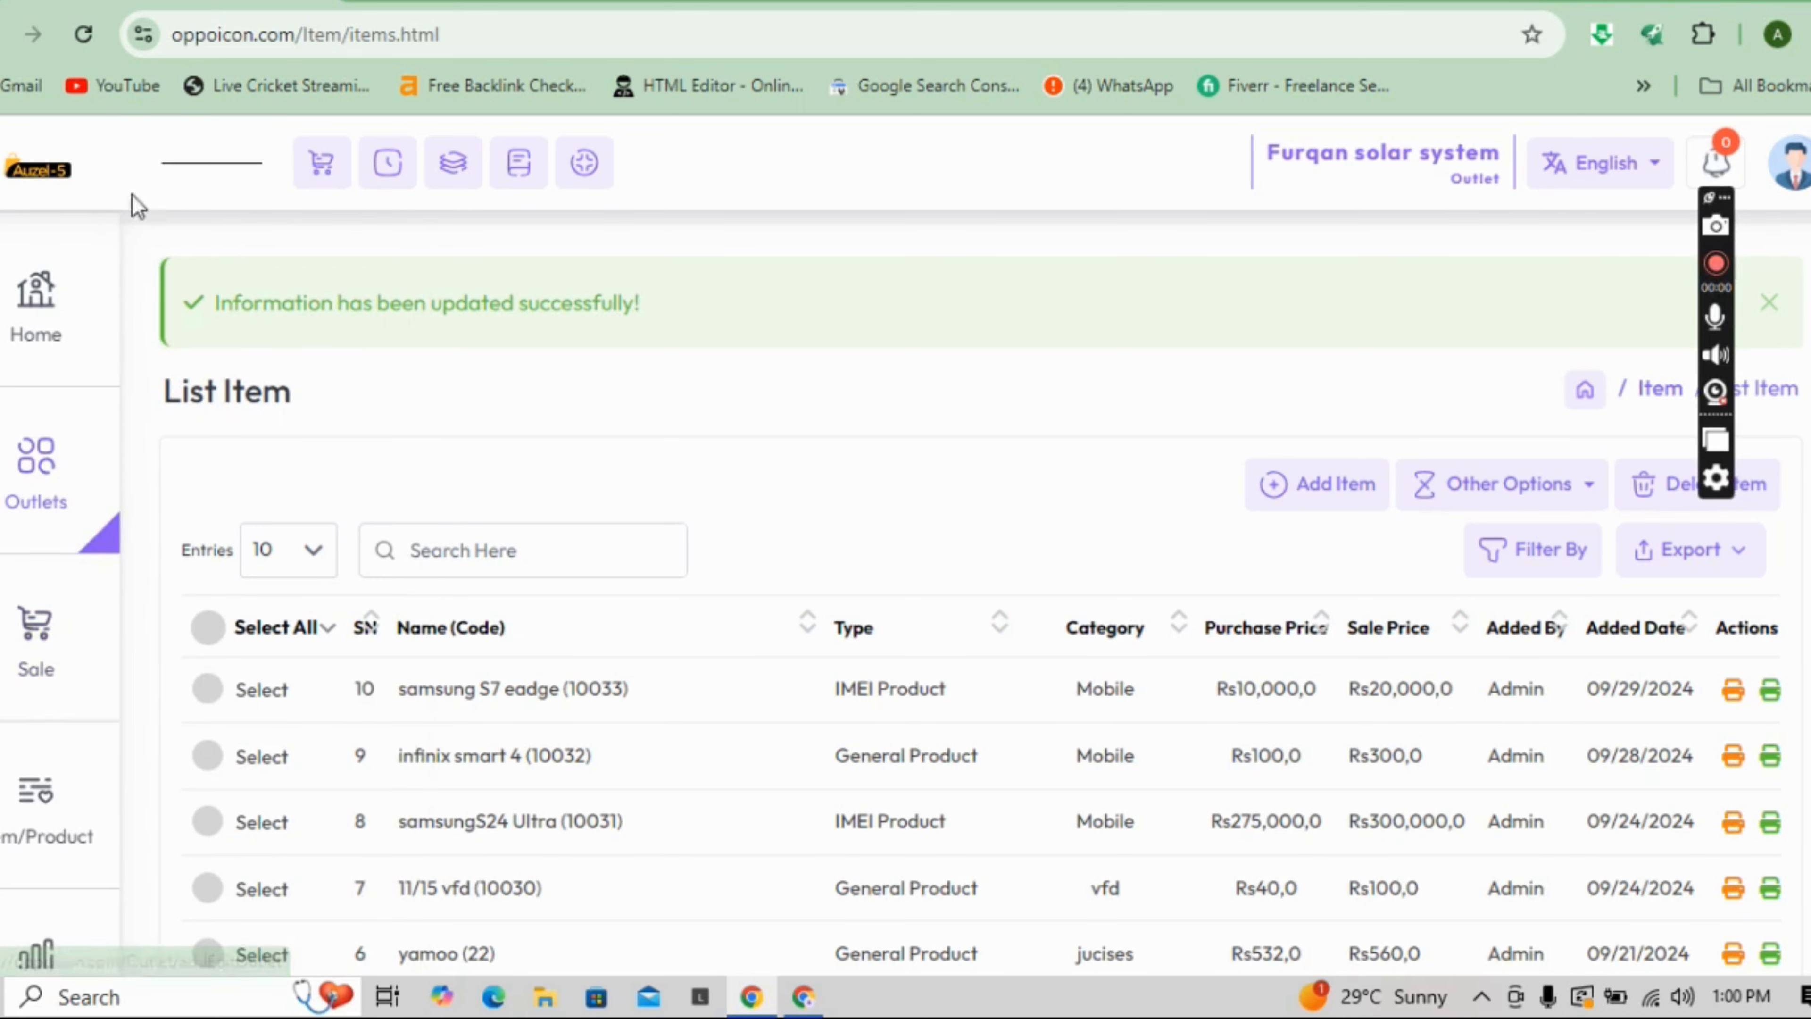
- Switch to the point-of-sale screen from the top toolbar's cart icon
click(306, 177)
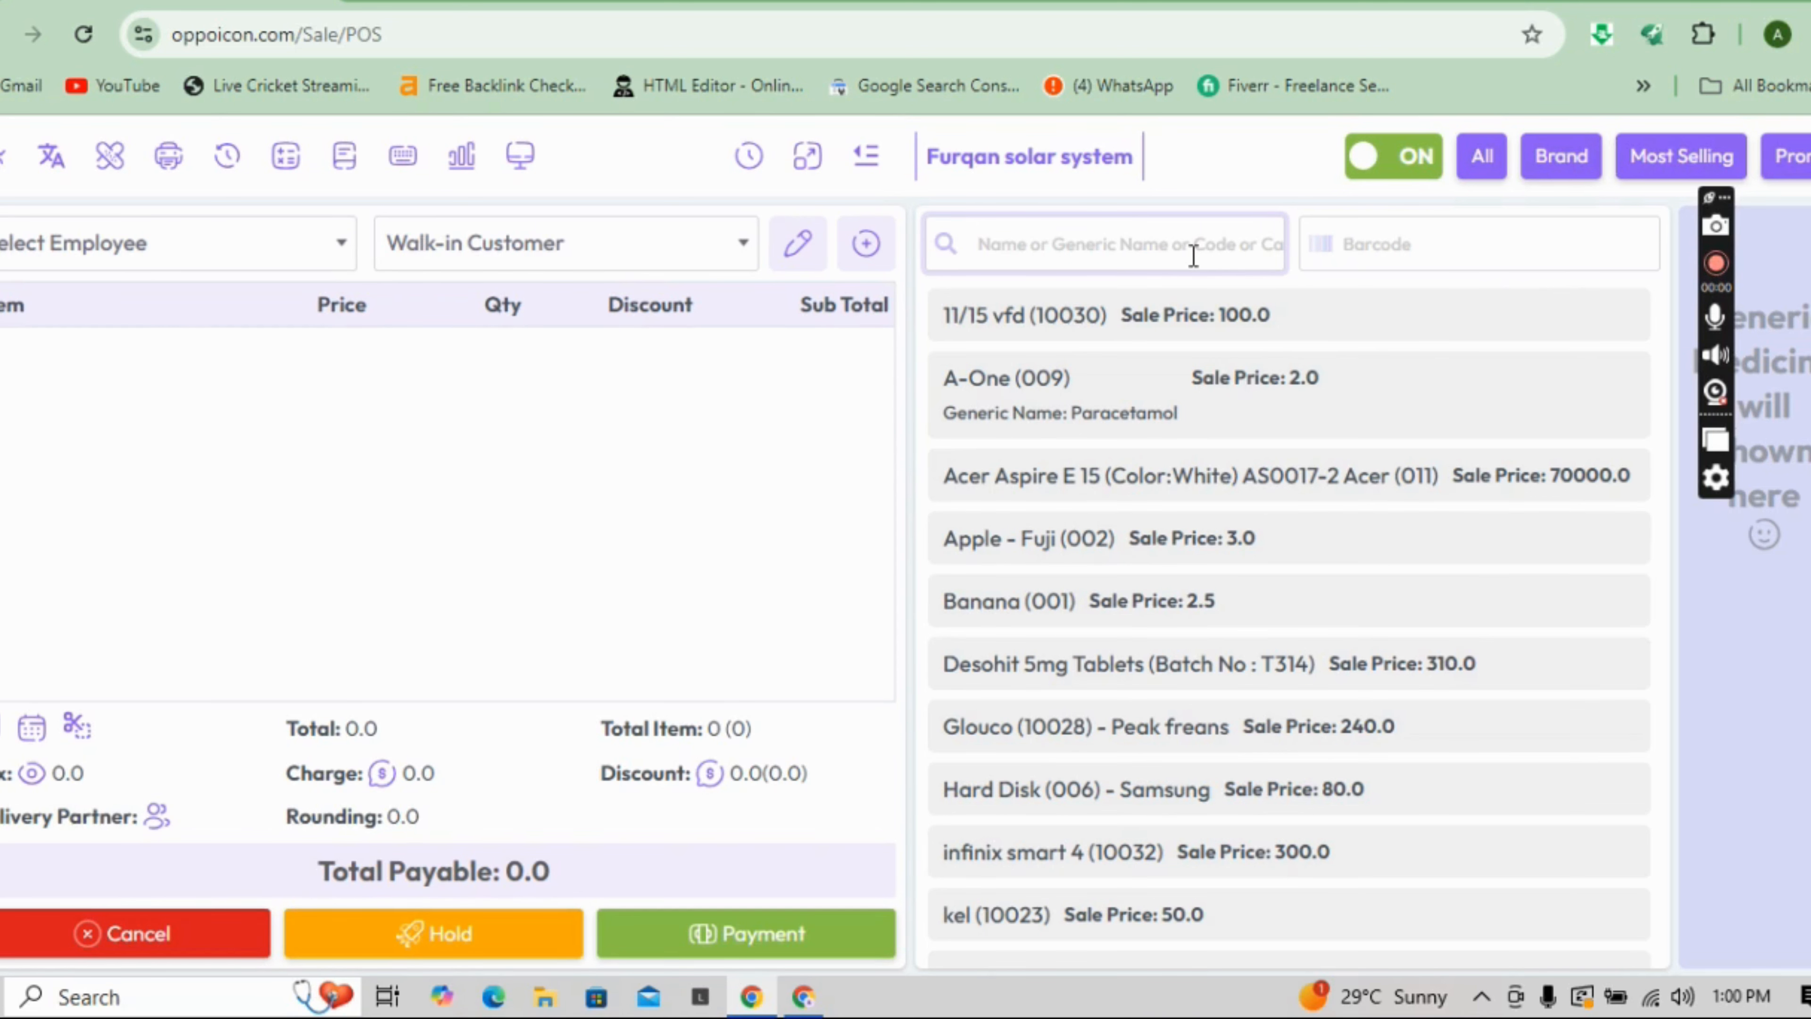
- Search 'samsung' and add samsung S7 eadge, IMEI 6869832, to the cart at wholesale 18000.0
text(samsub)
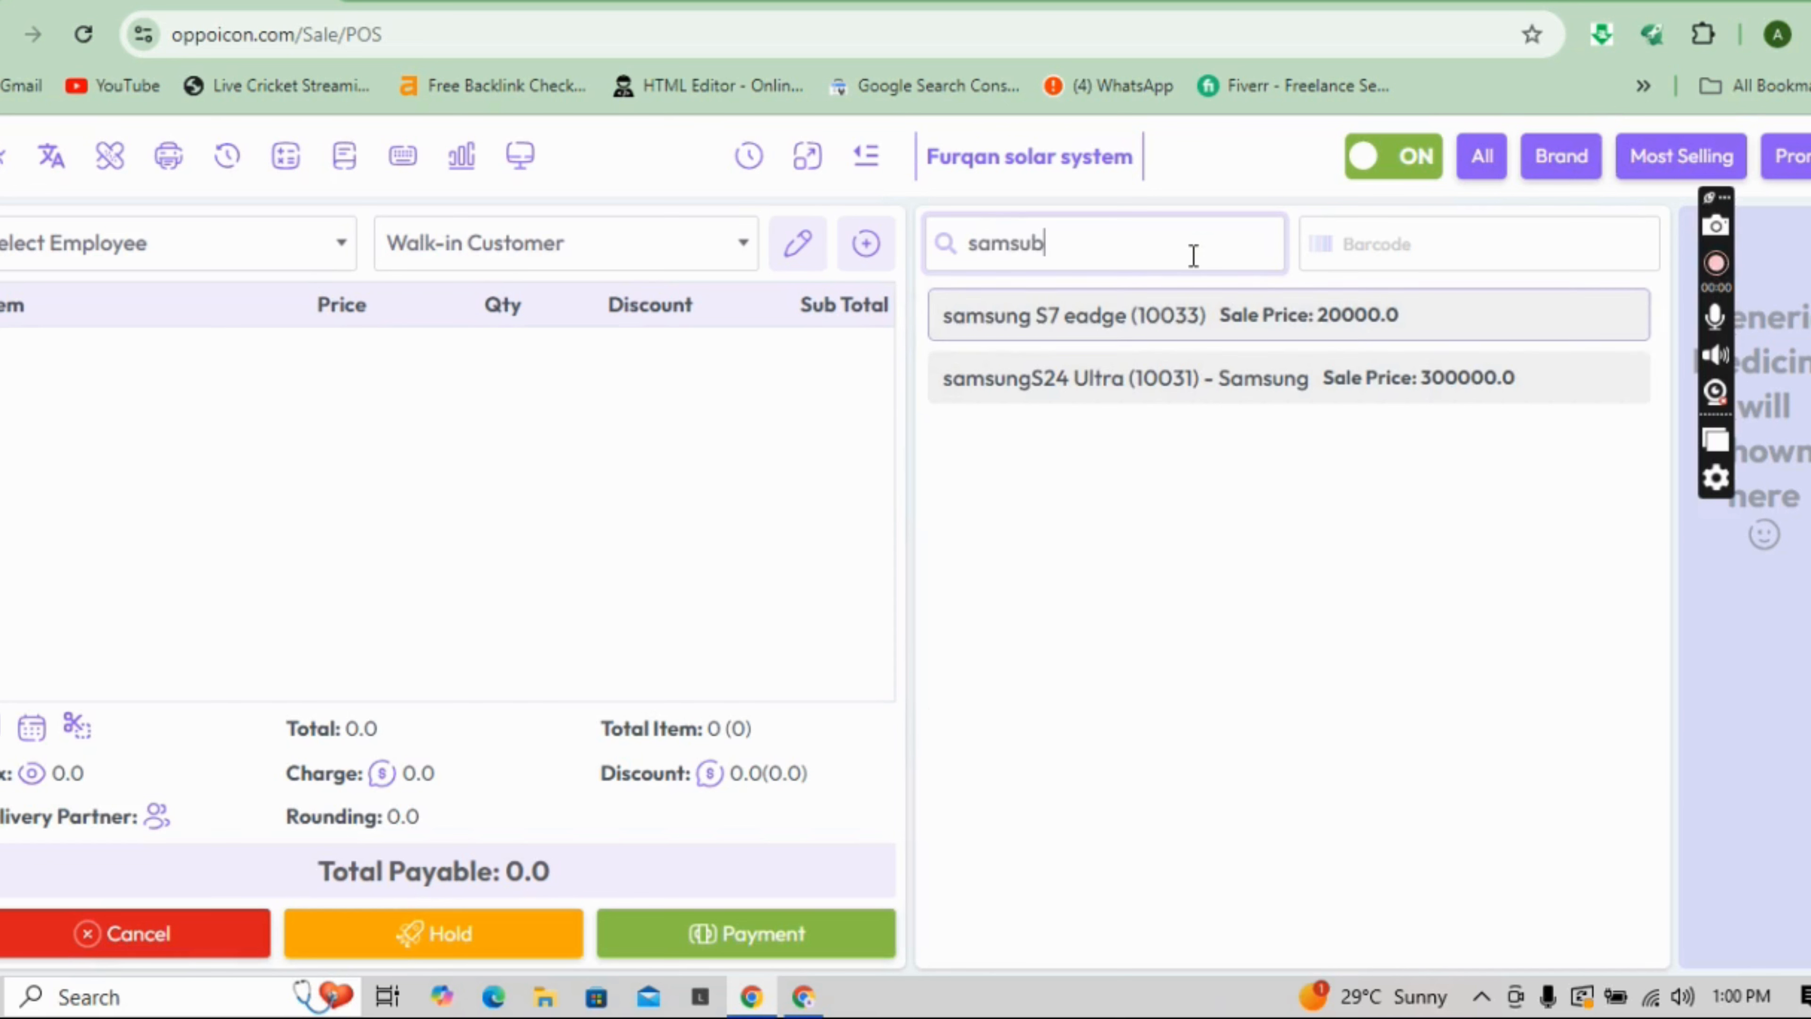
key(BackSpace)
text(ng)
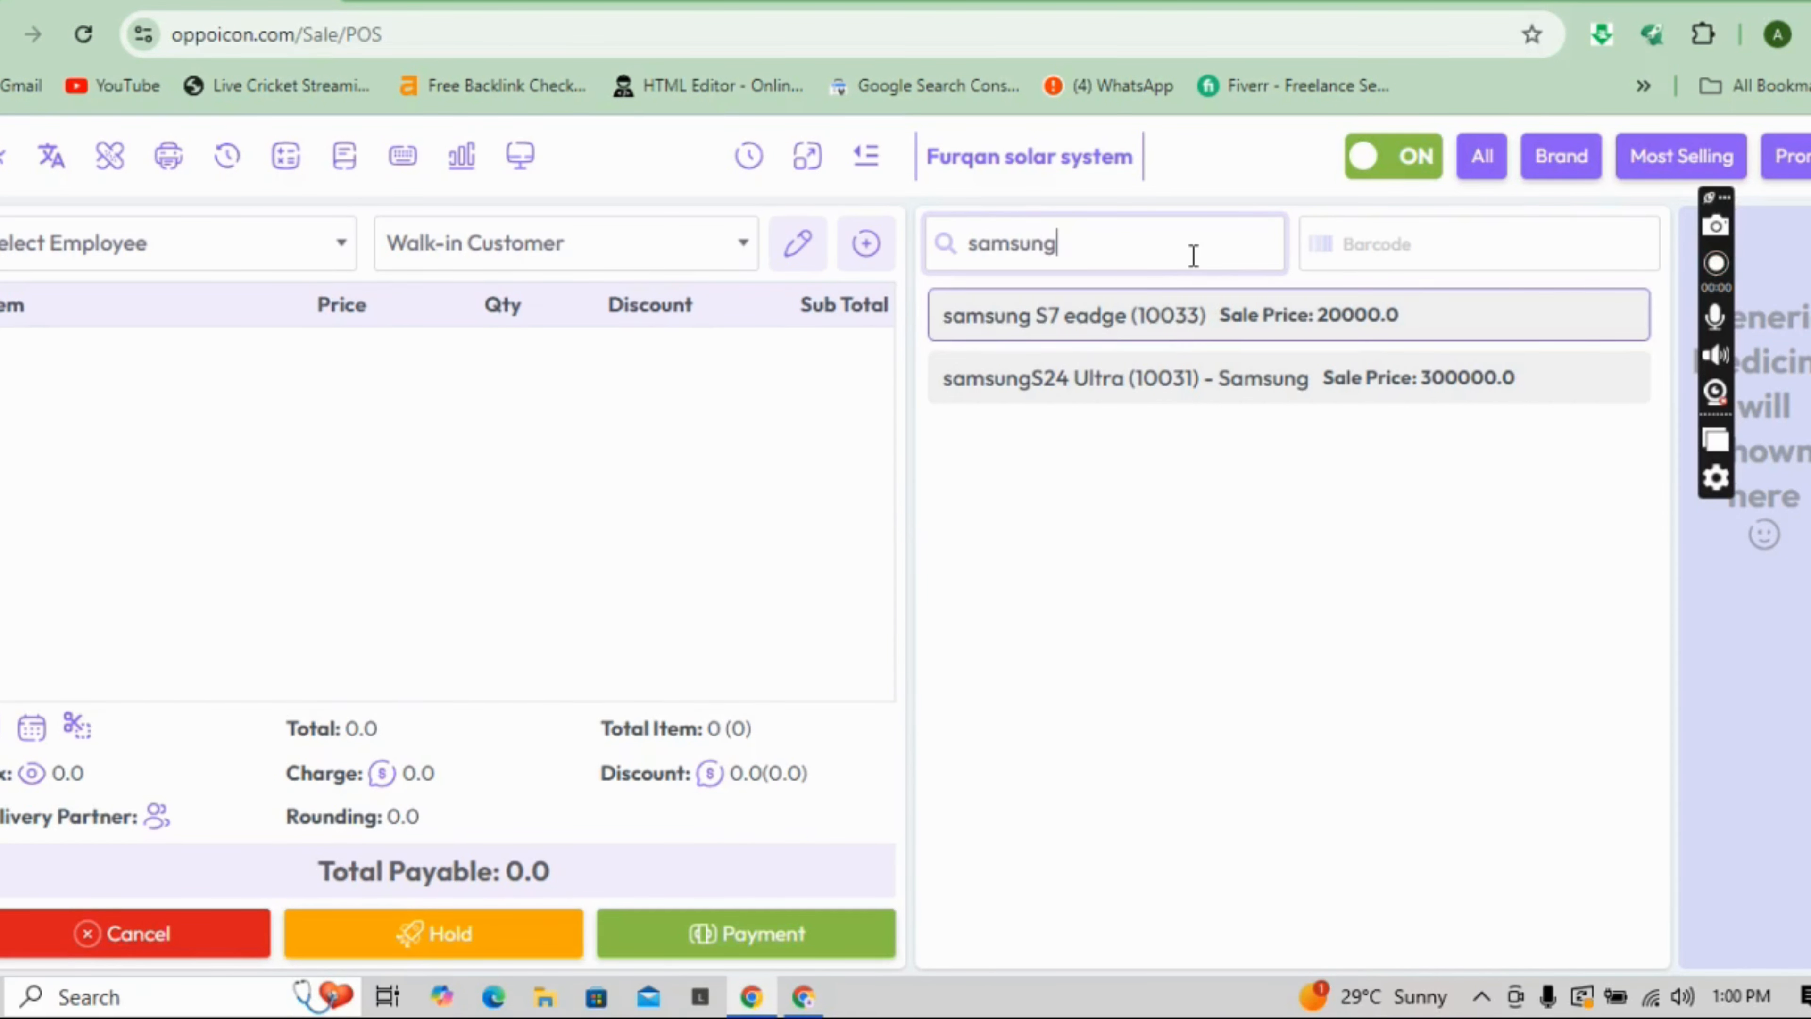
click(1156, 313)
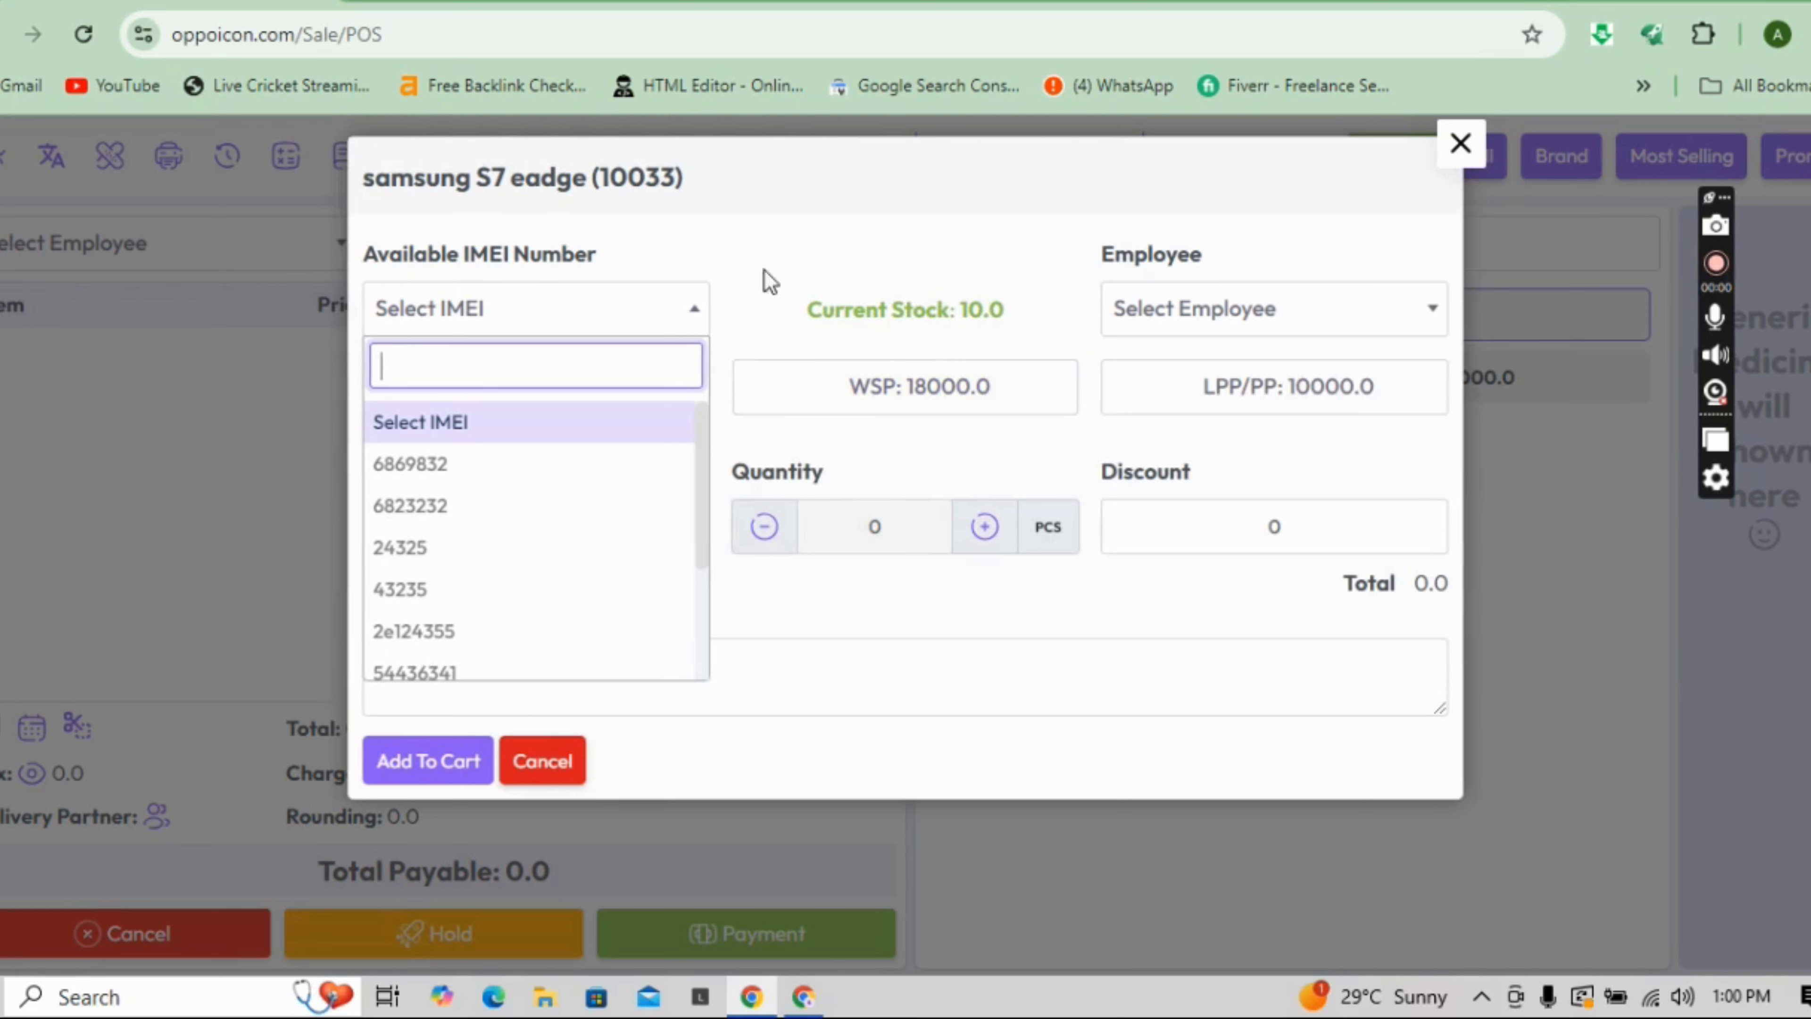
click(426, 491)
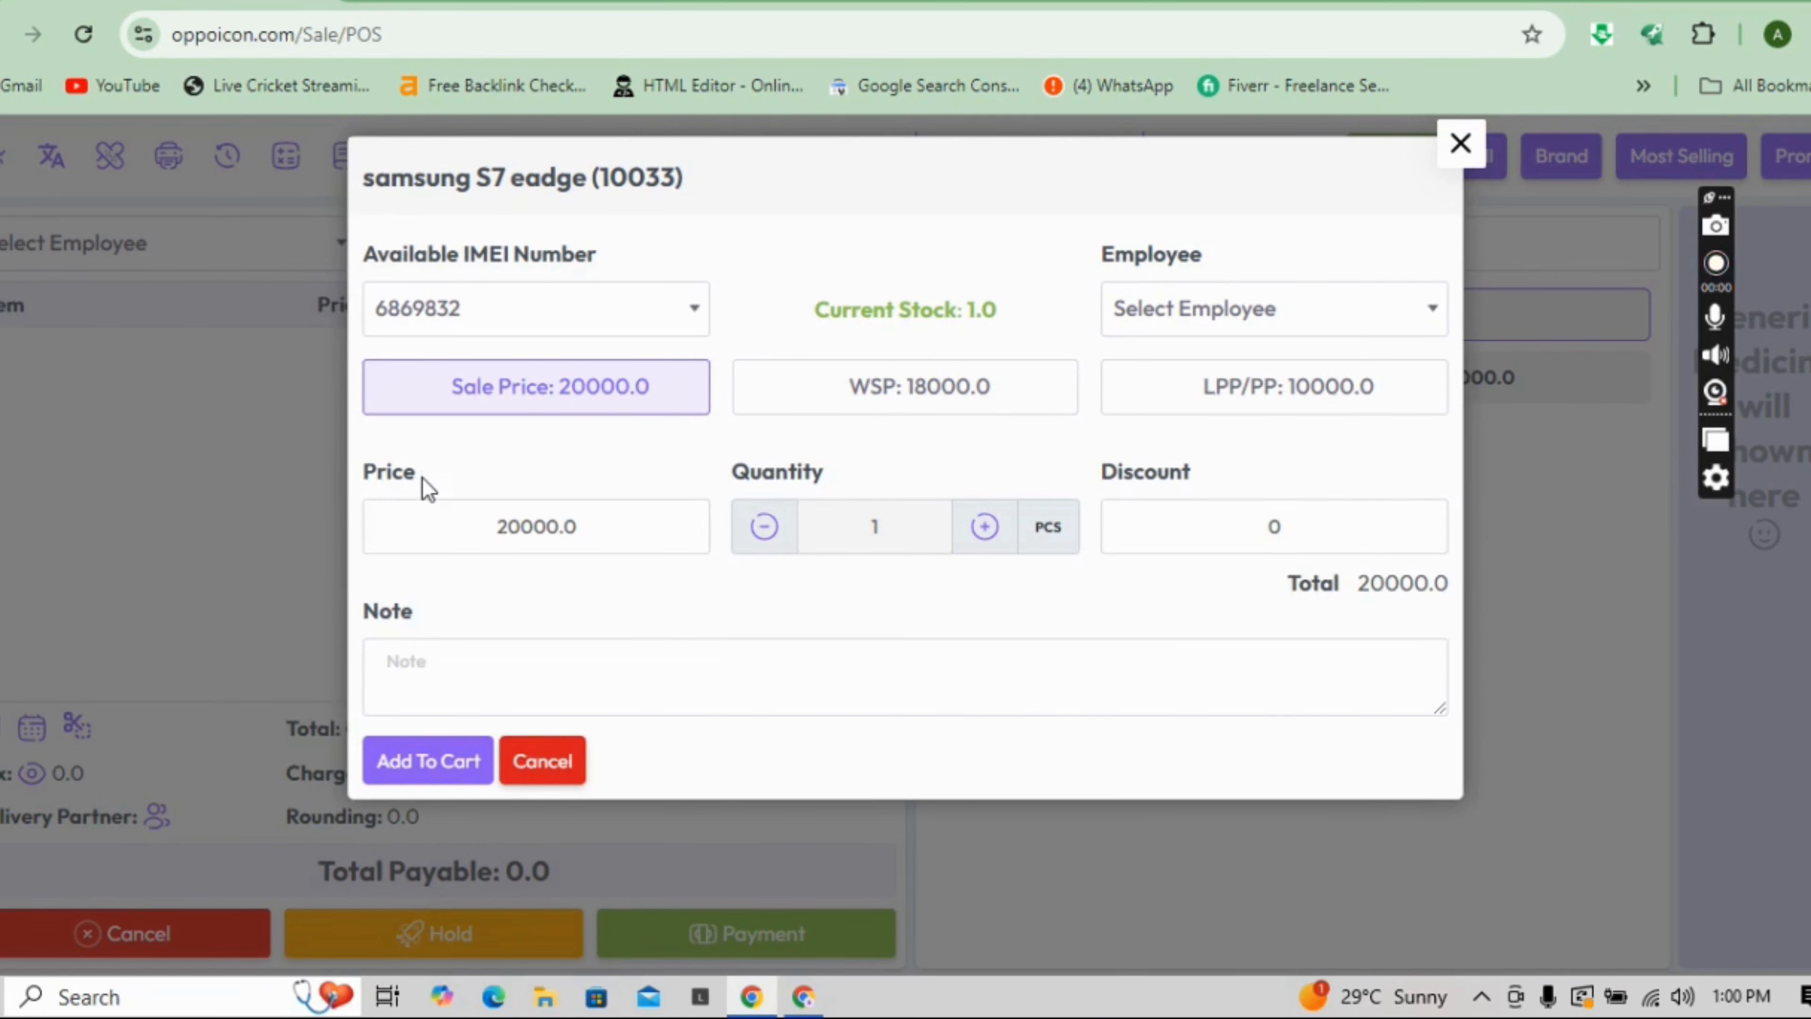
click(793, 412)
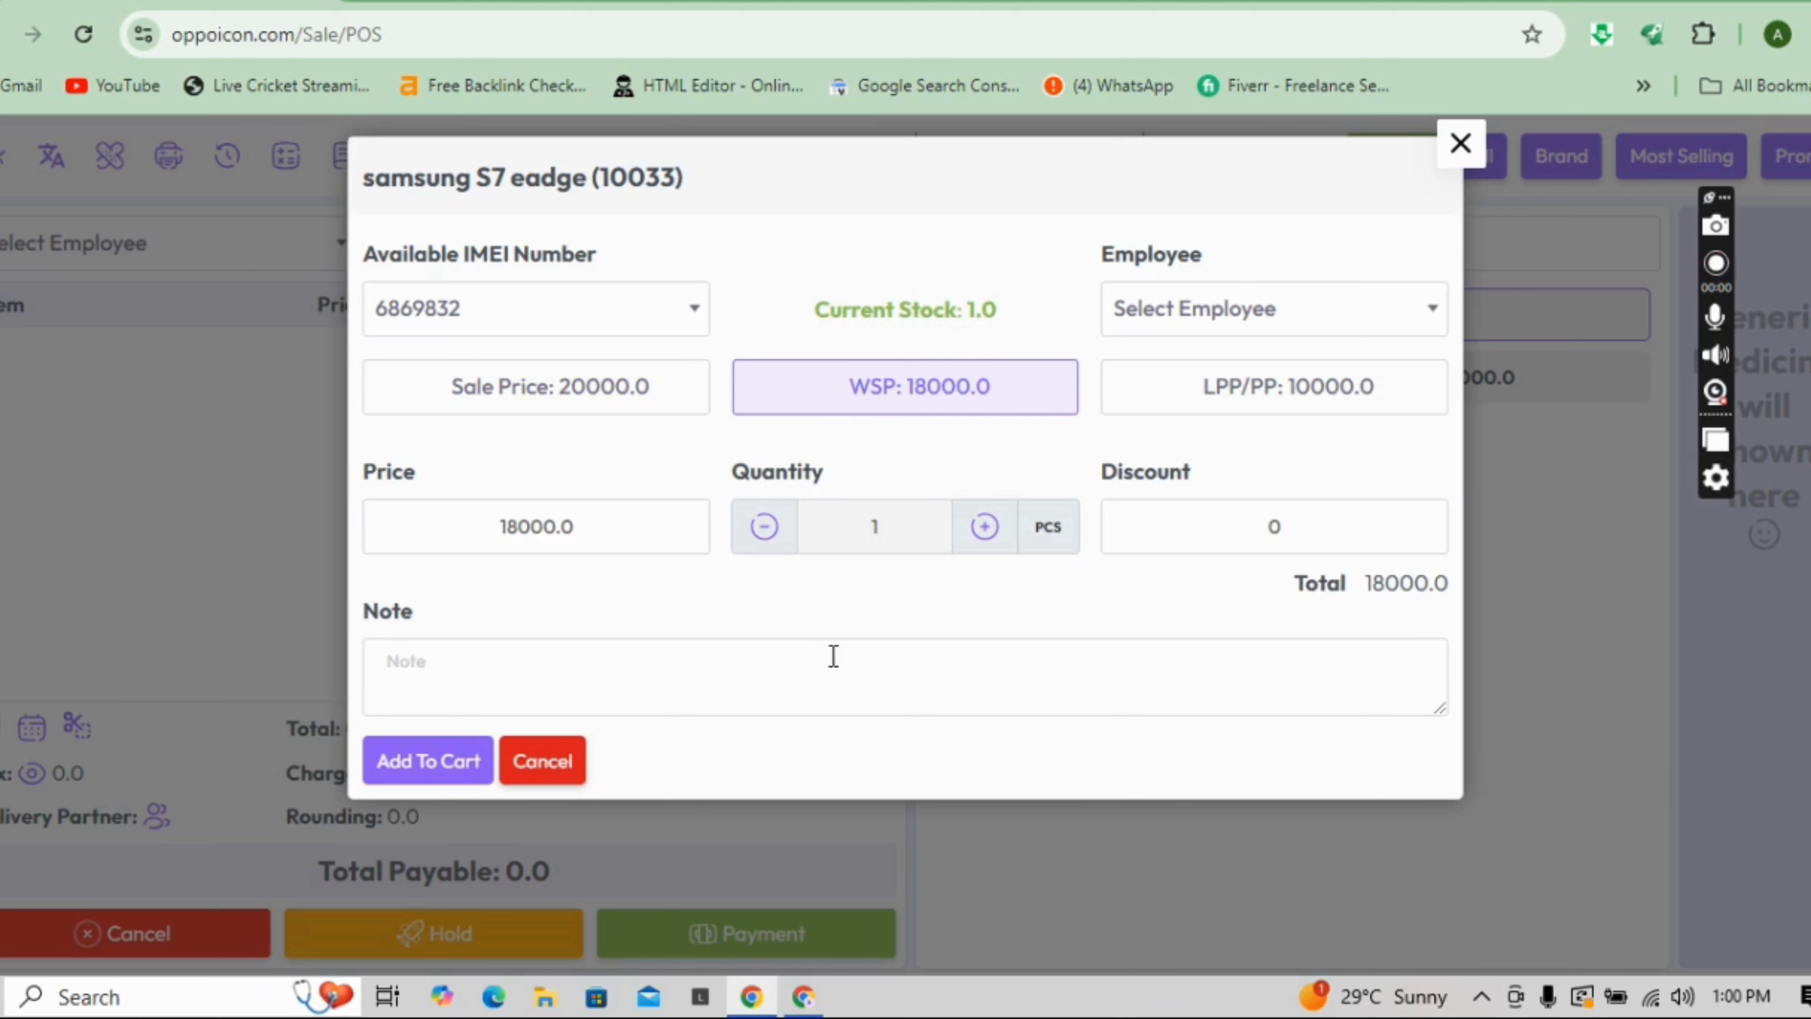
click(419, 761)
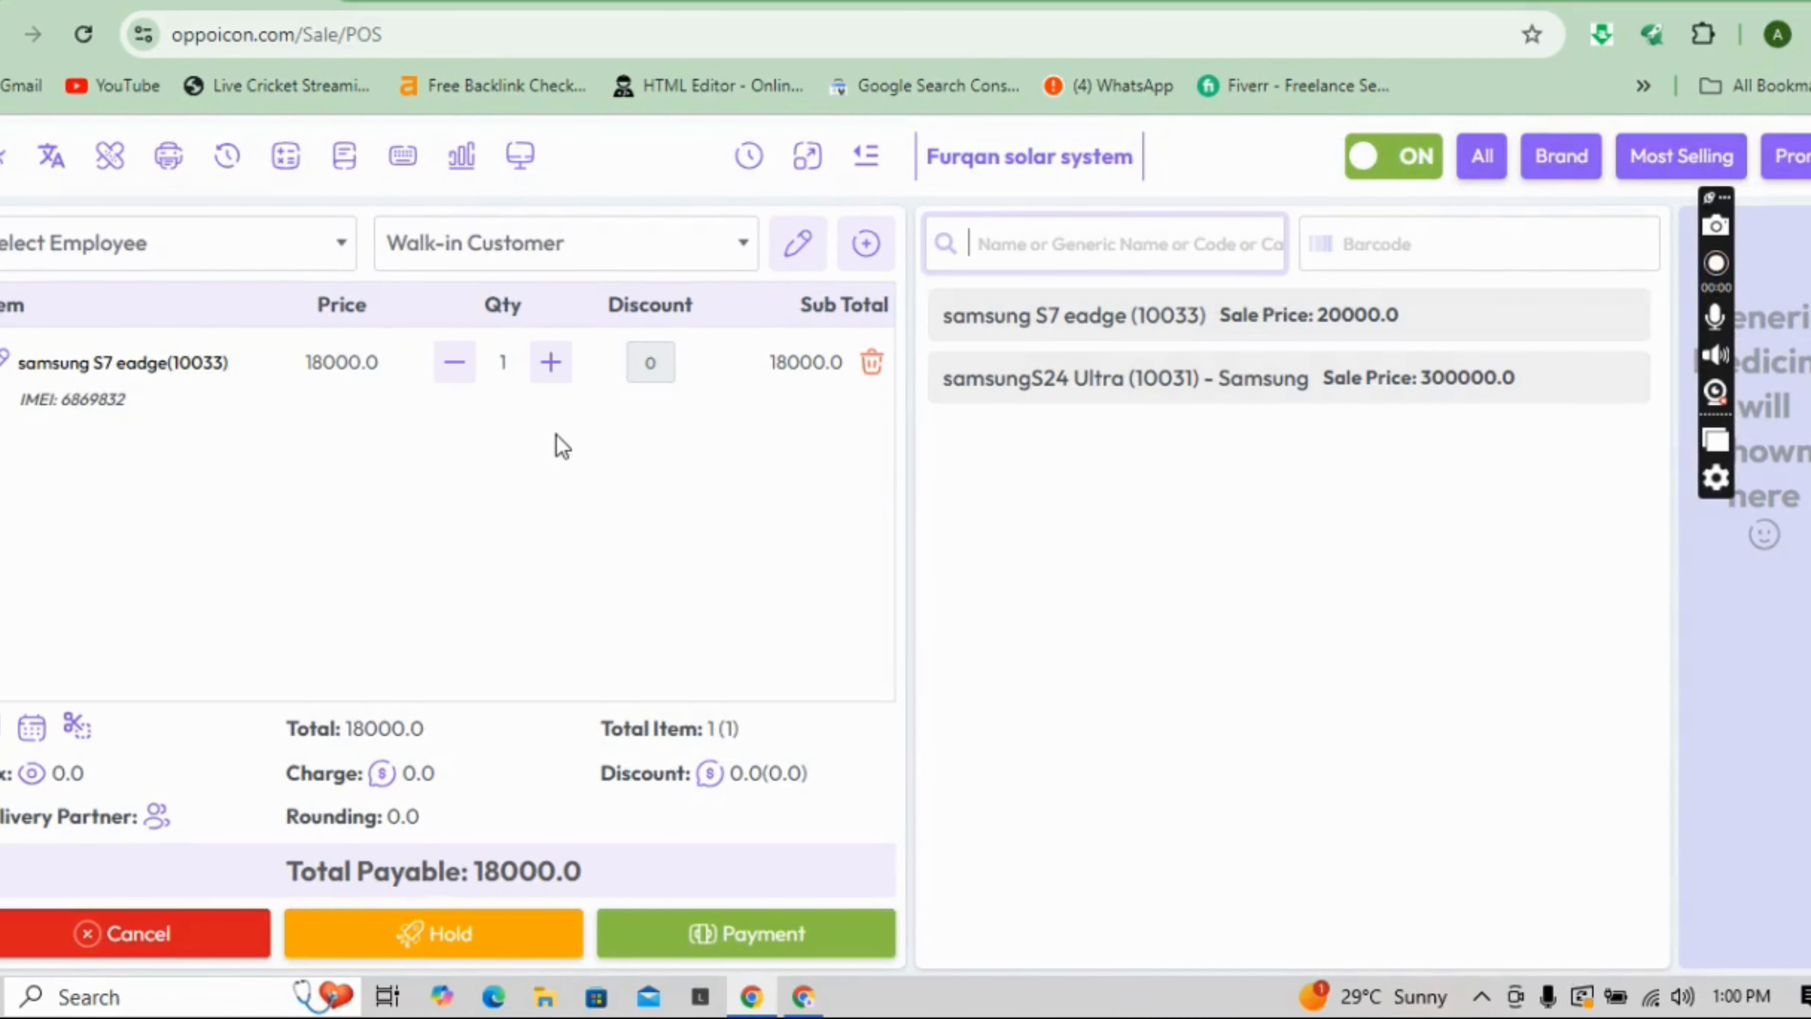
click(550, 368)
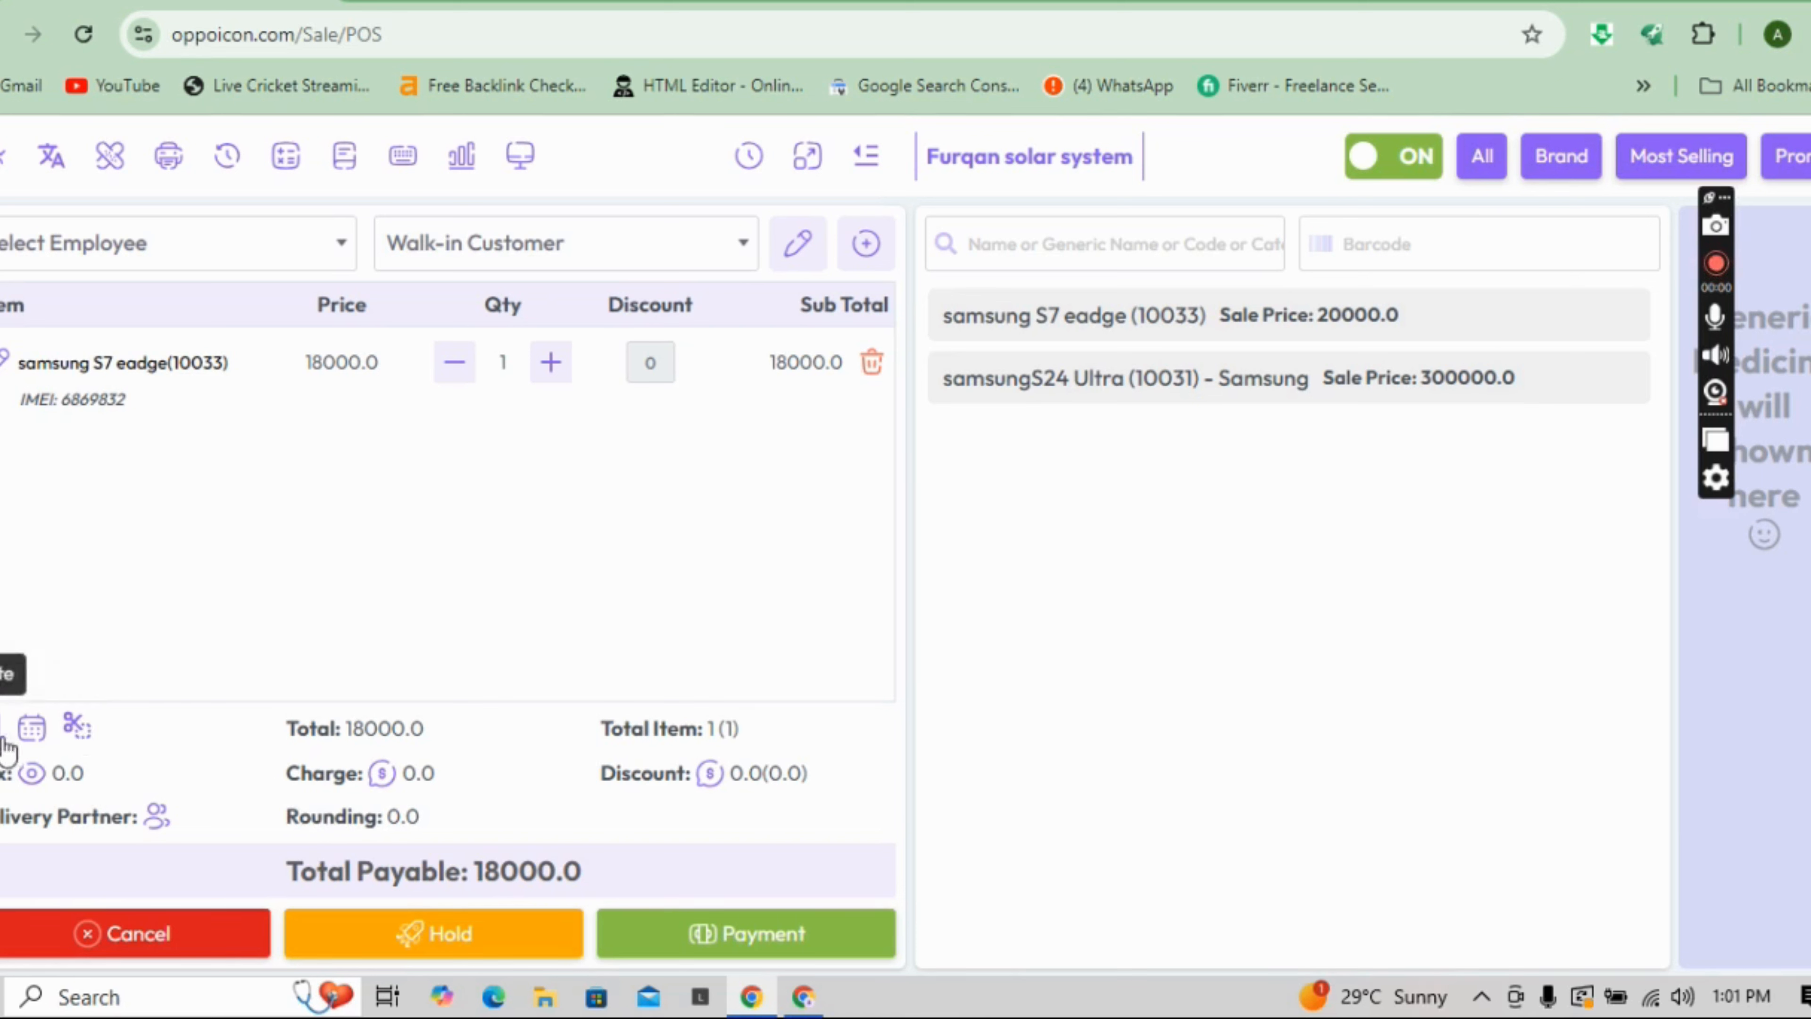
click(30, 734)
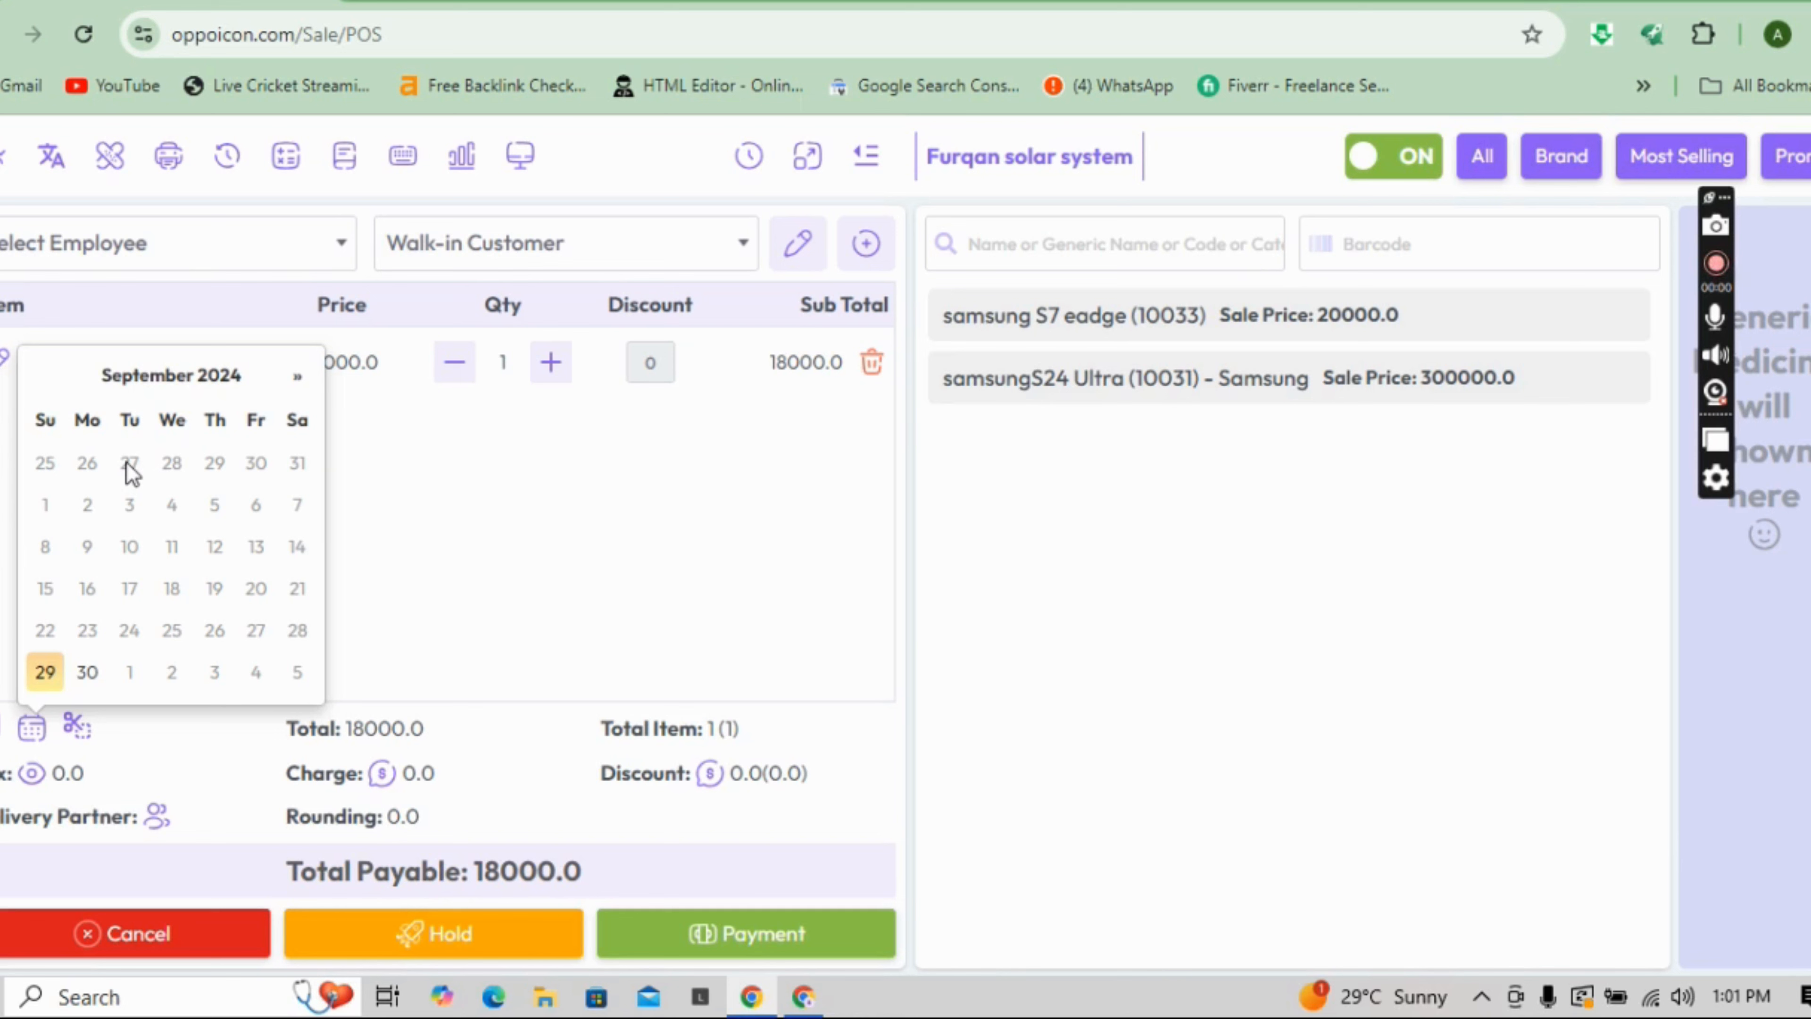
click(507, 601)
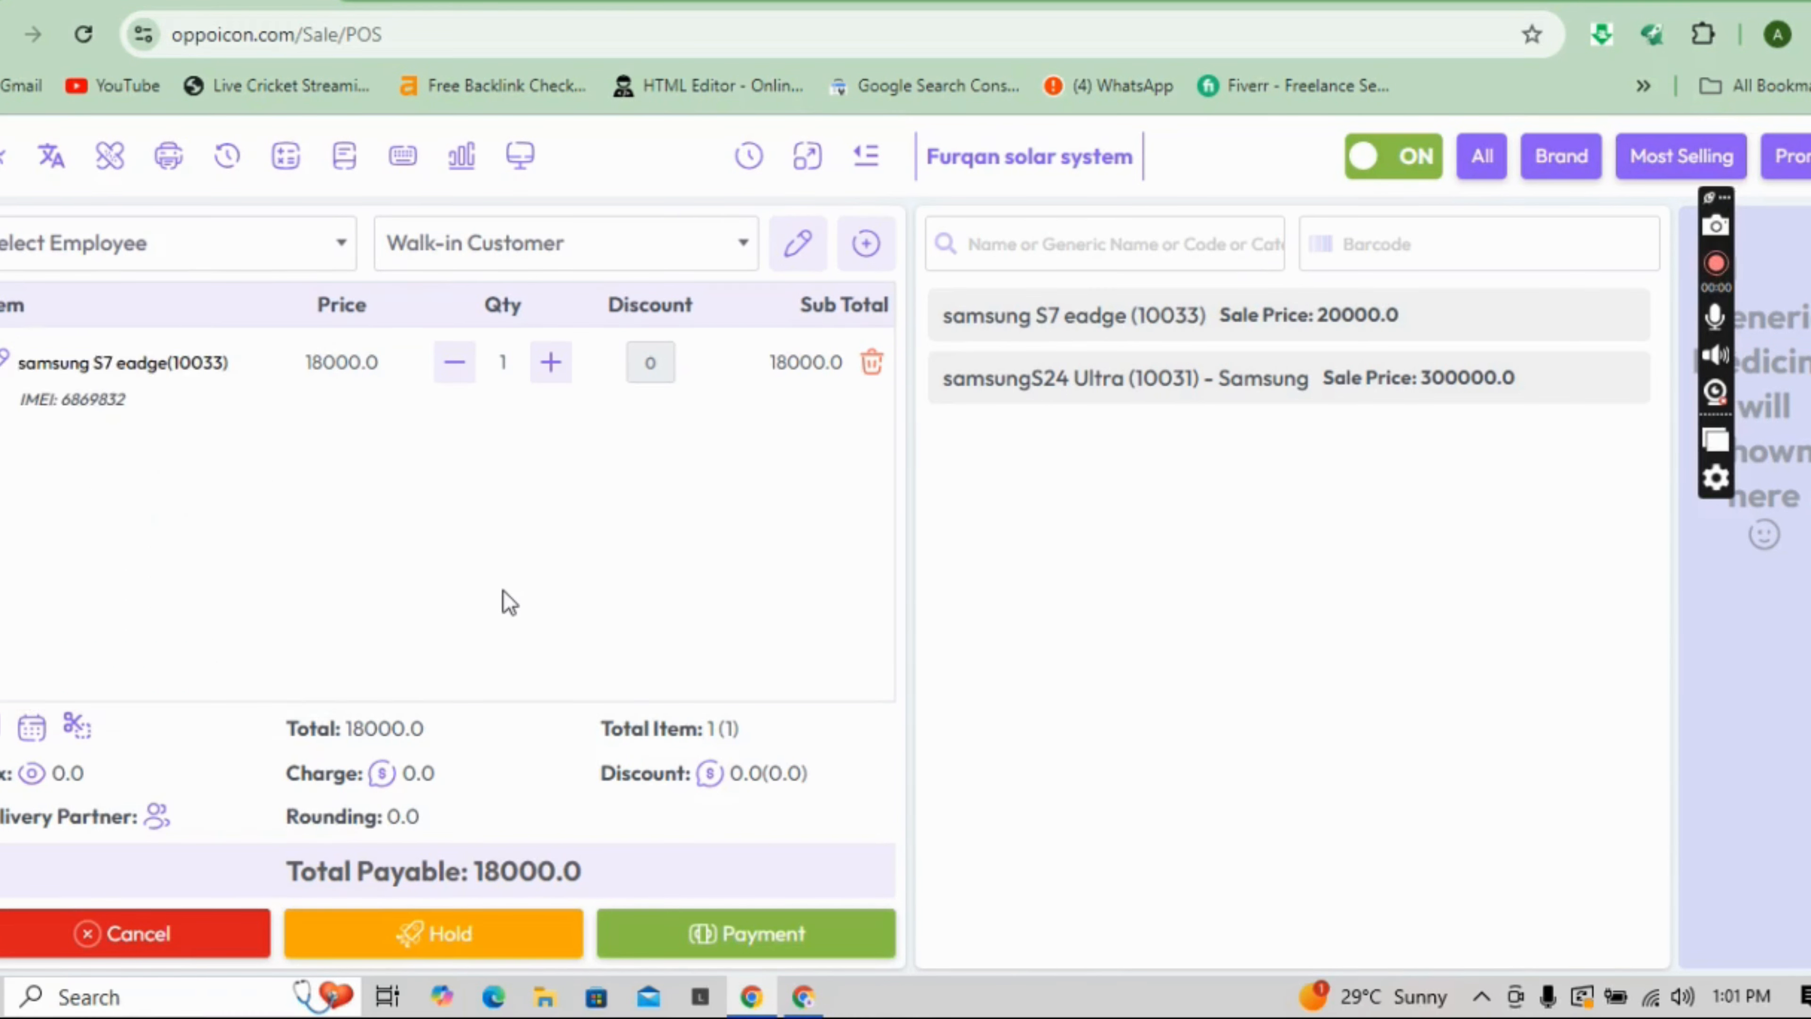
- Pay the 18000.0 total in cash, submit the sale, and maximize the invoice window
click(703, 934)
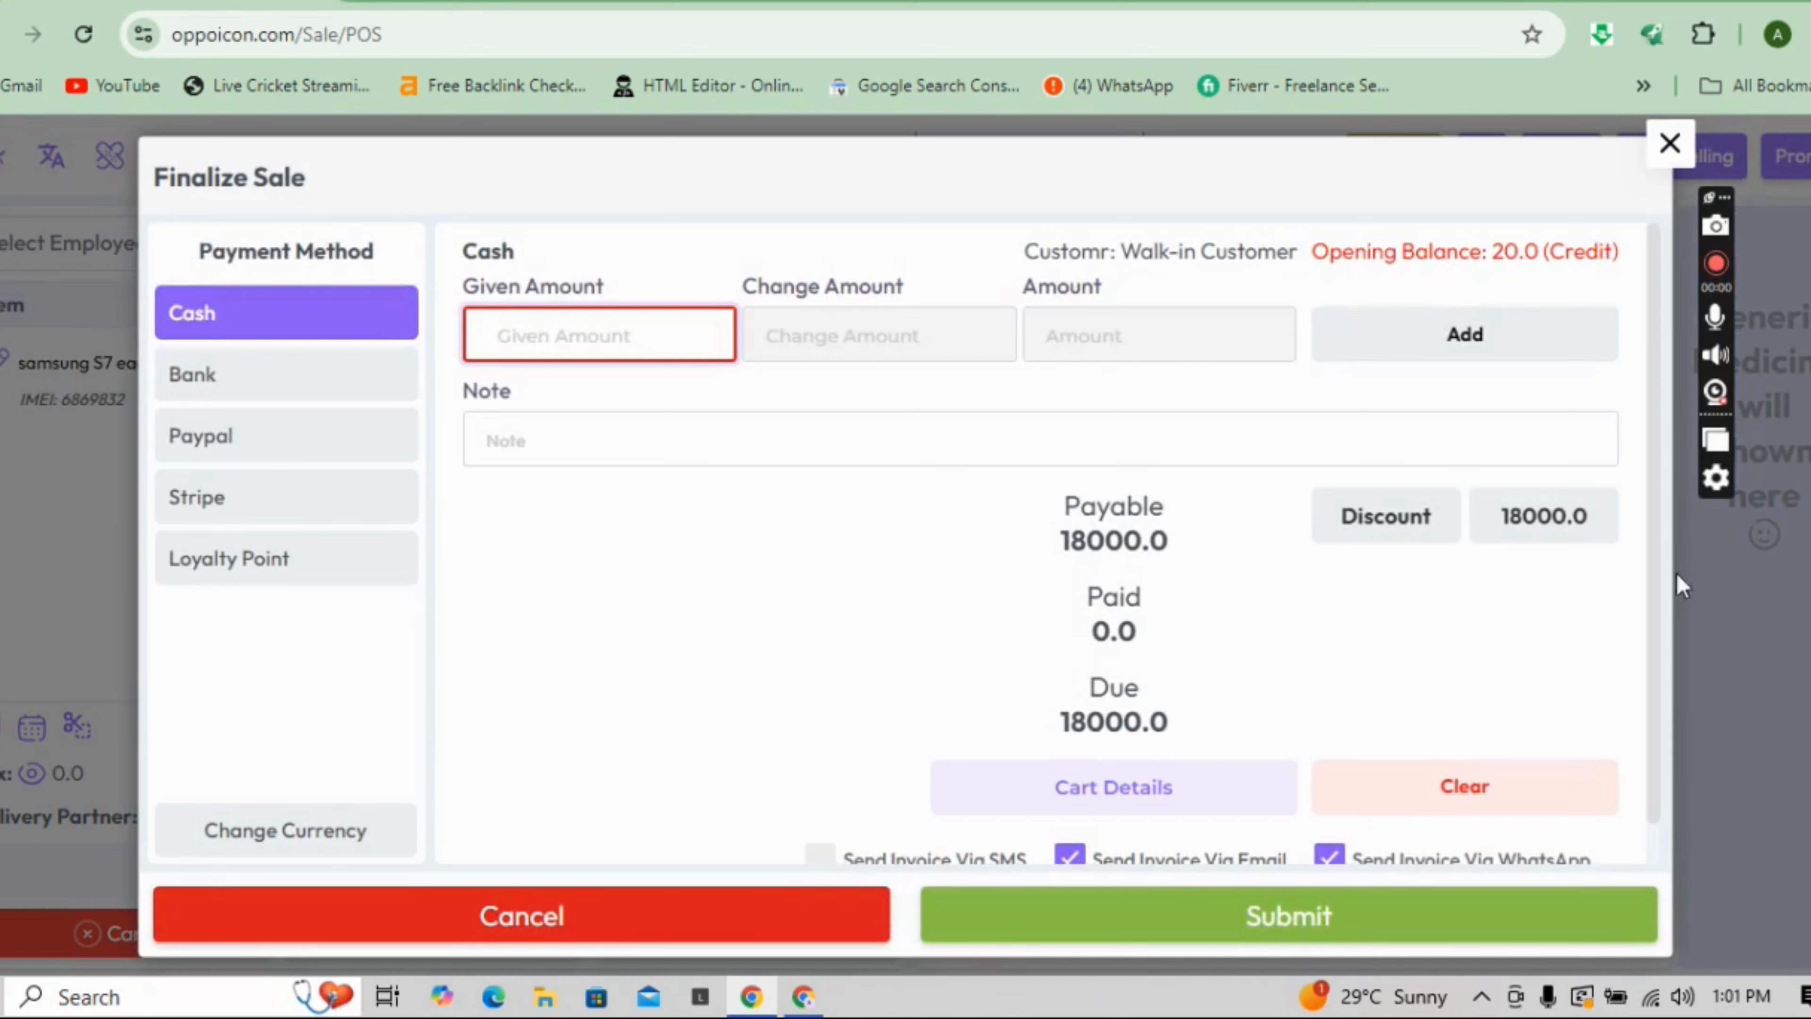
click(1574, 528)
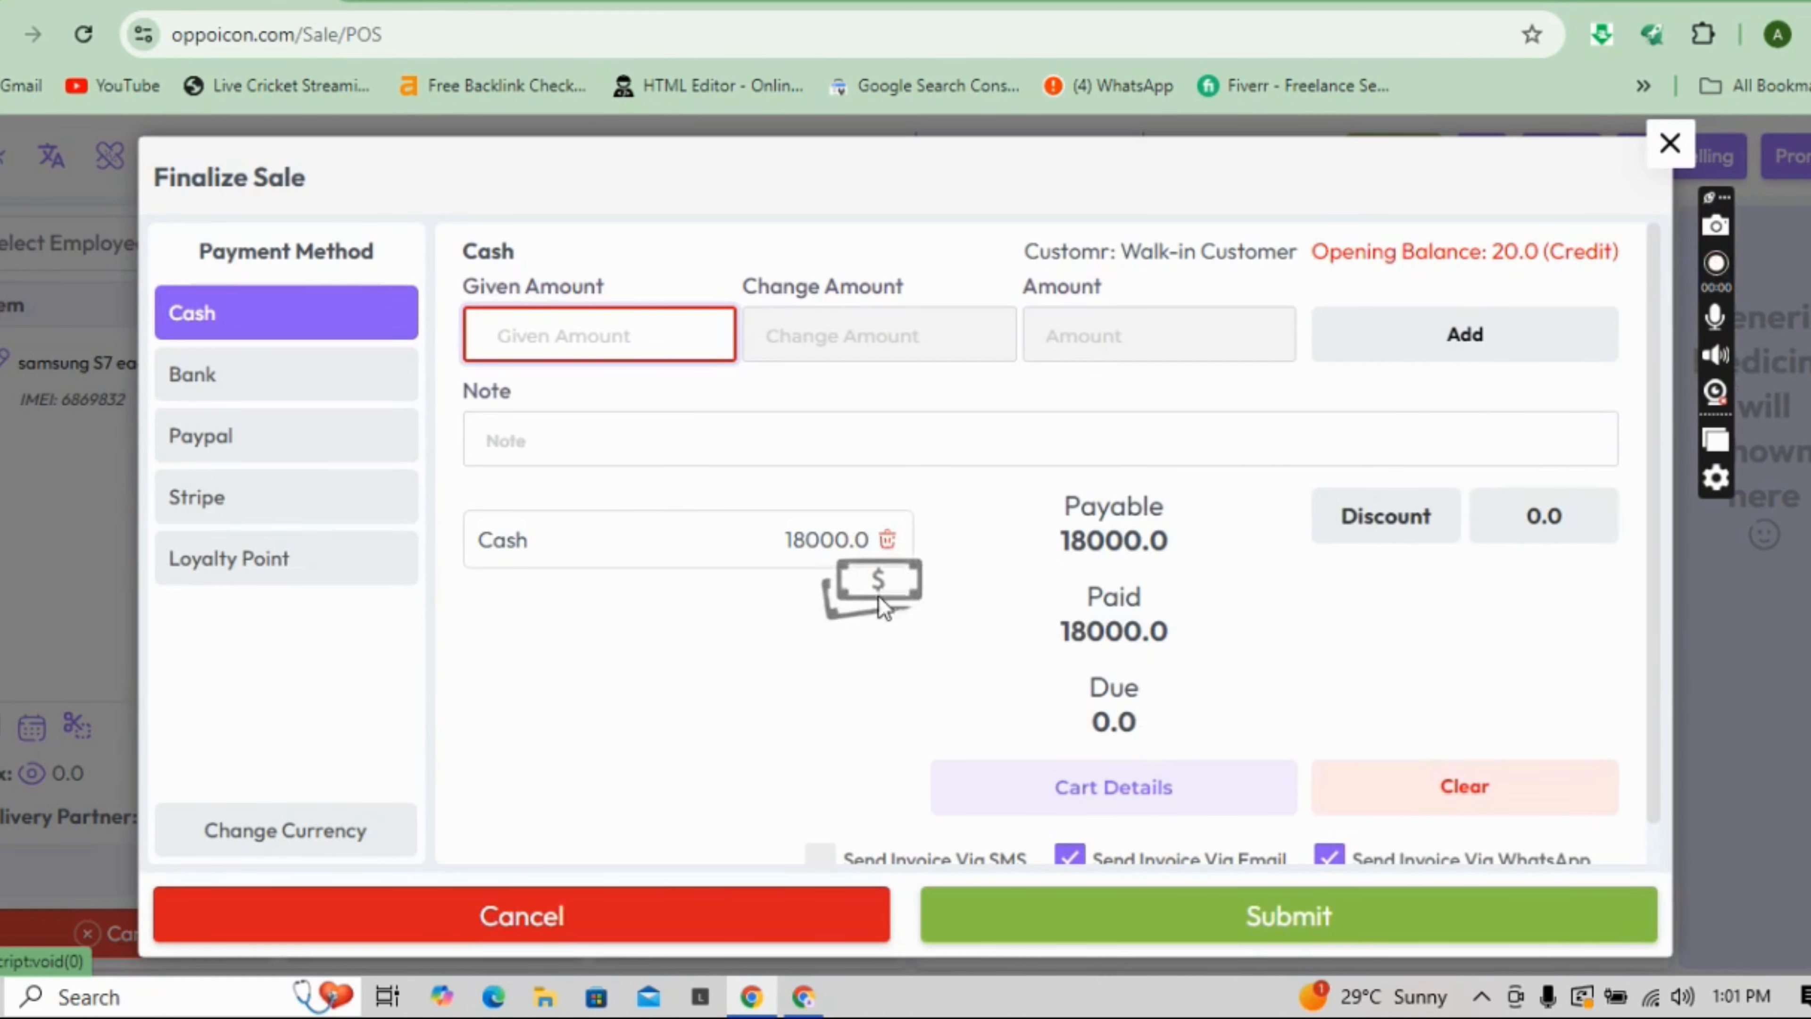
click(1415, 929)
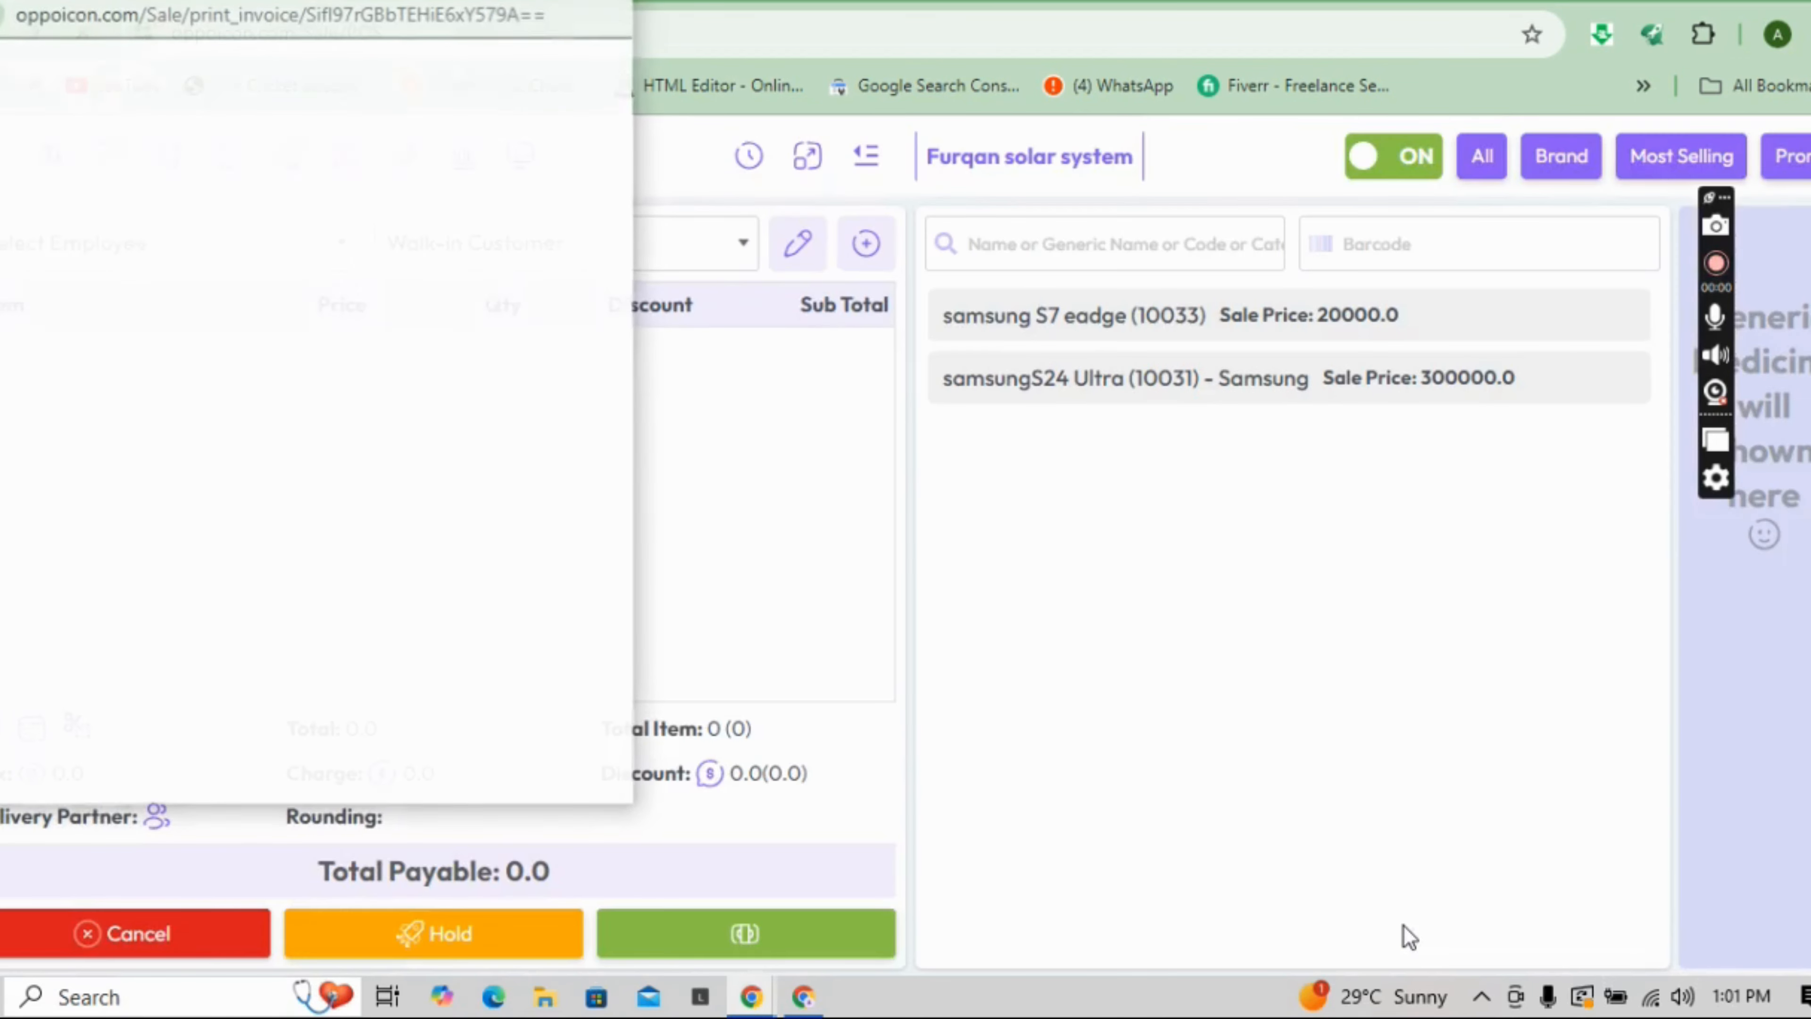
click(560, 2)
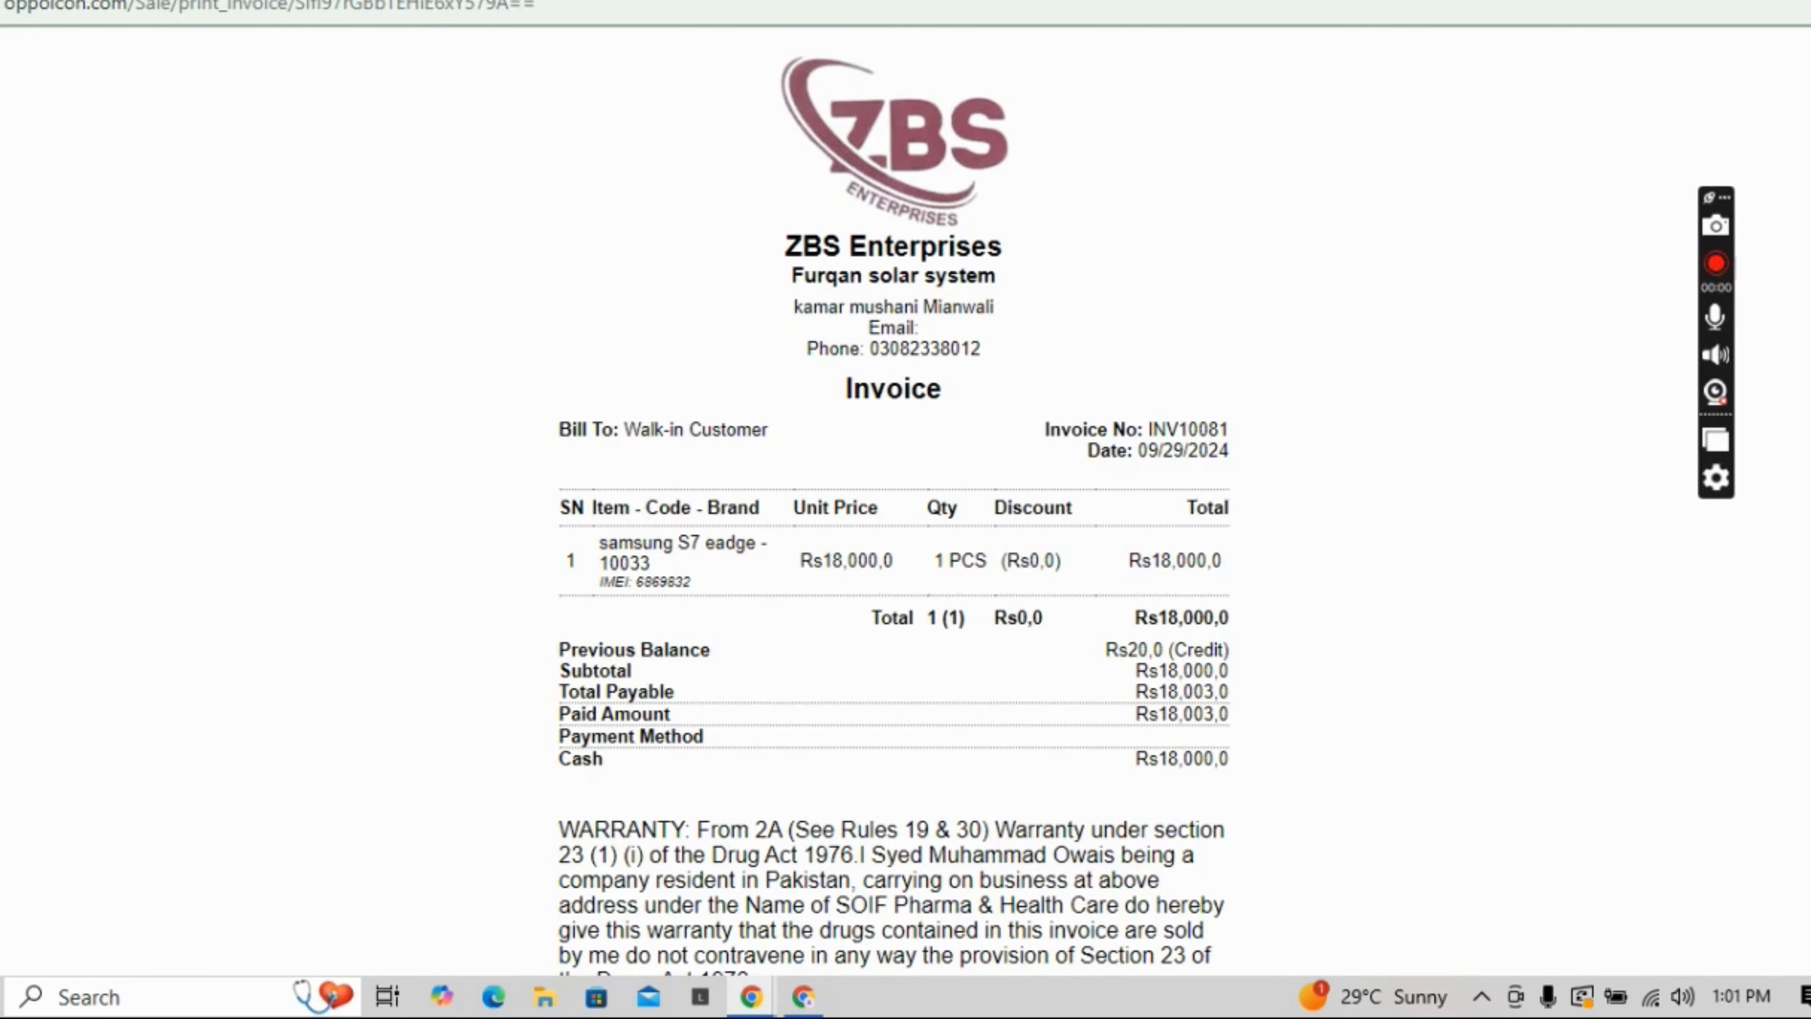
- Scroll through the Rs18,000 invoice, then close the print_invoice window
drag(1809, 327, 1809, 722)
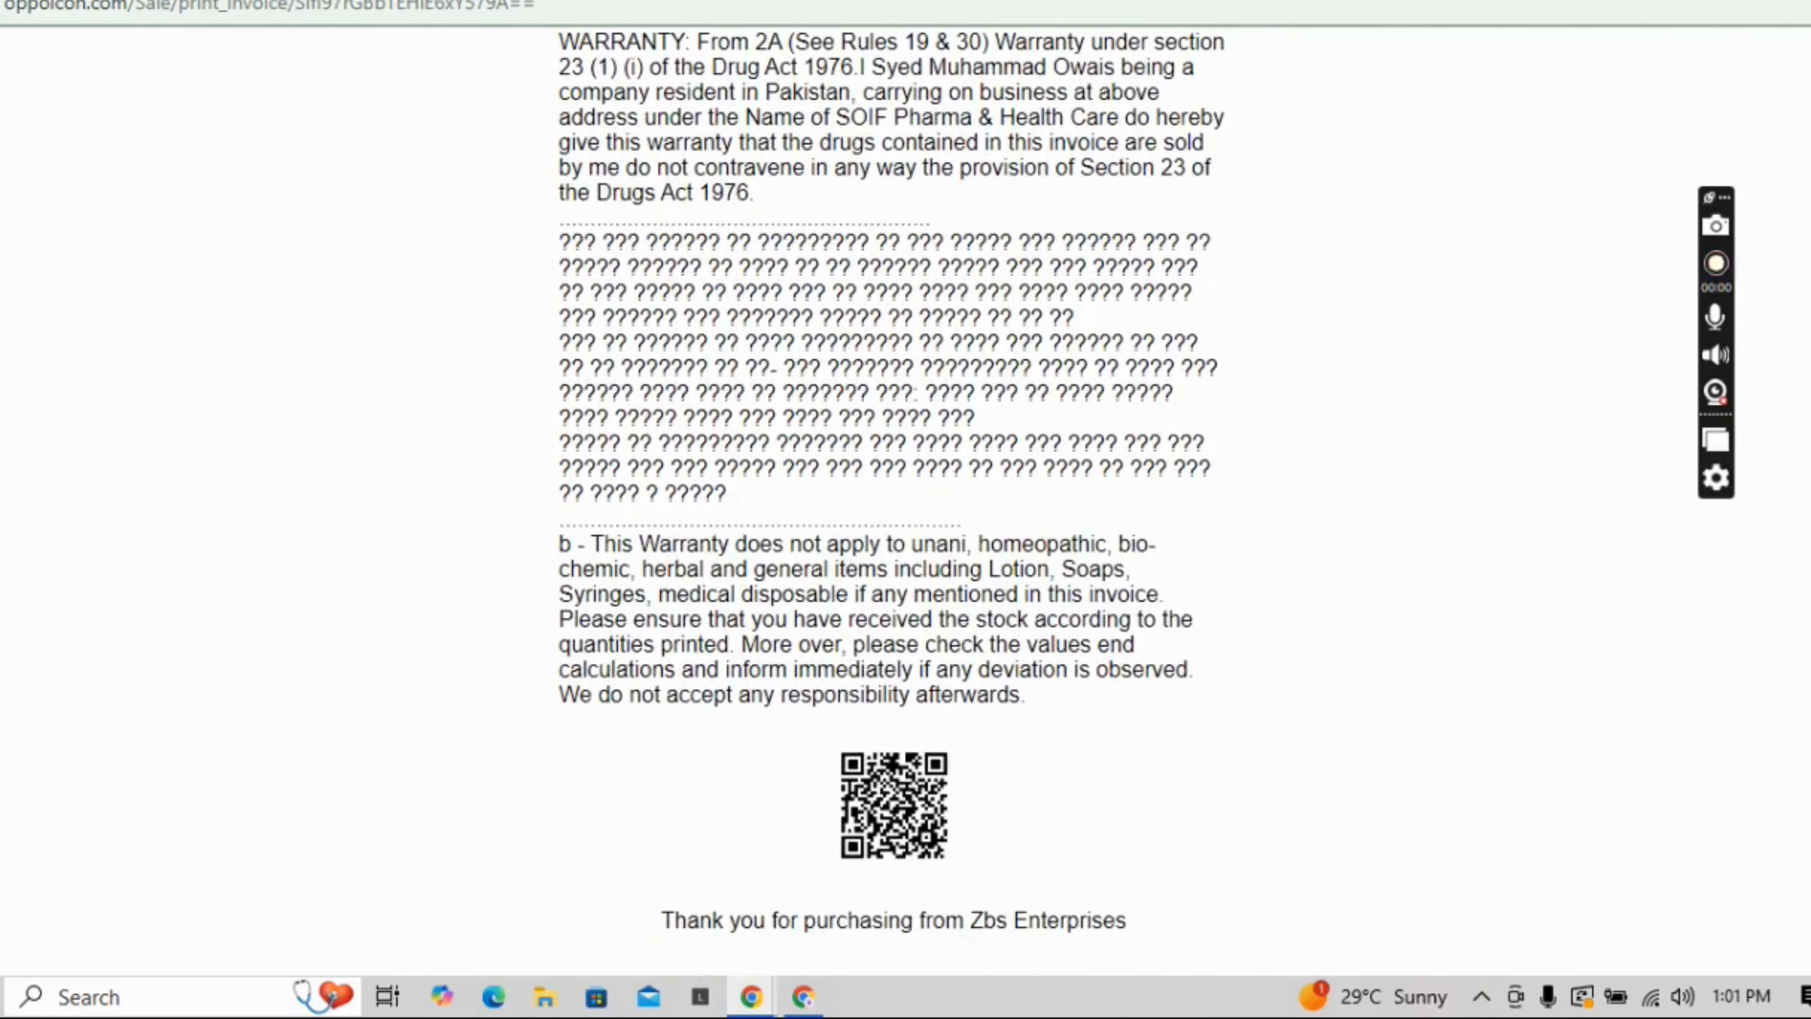
click(1809, 2)
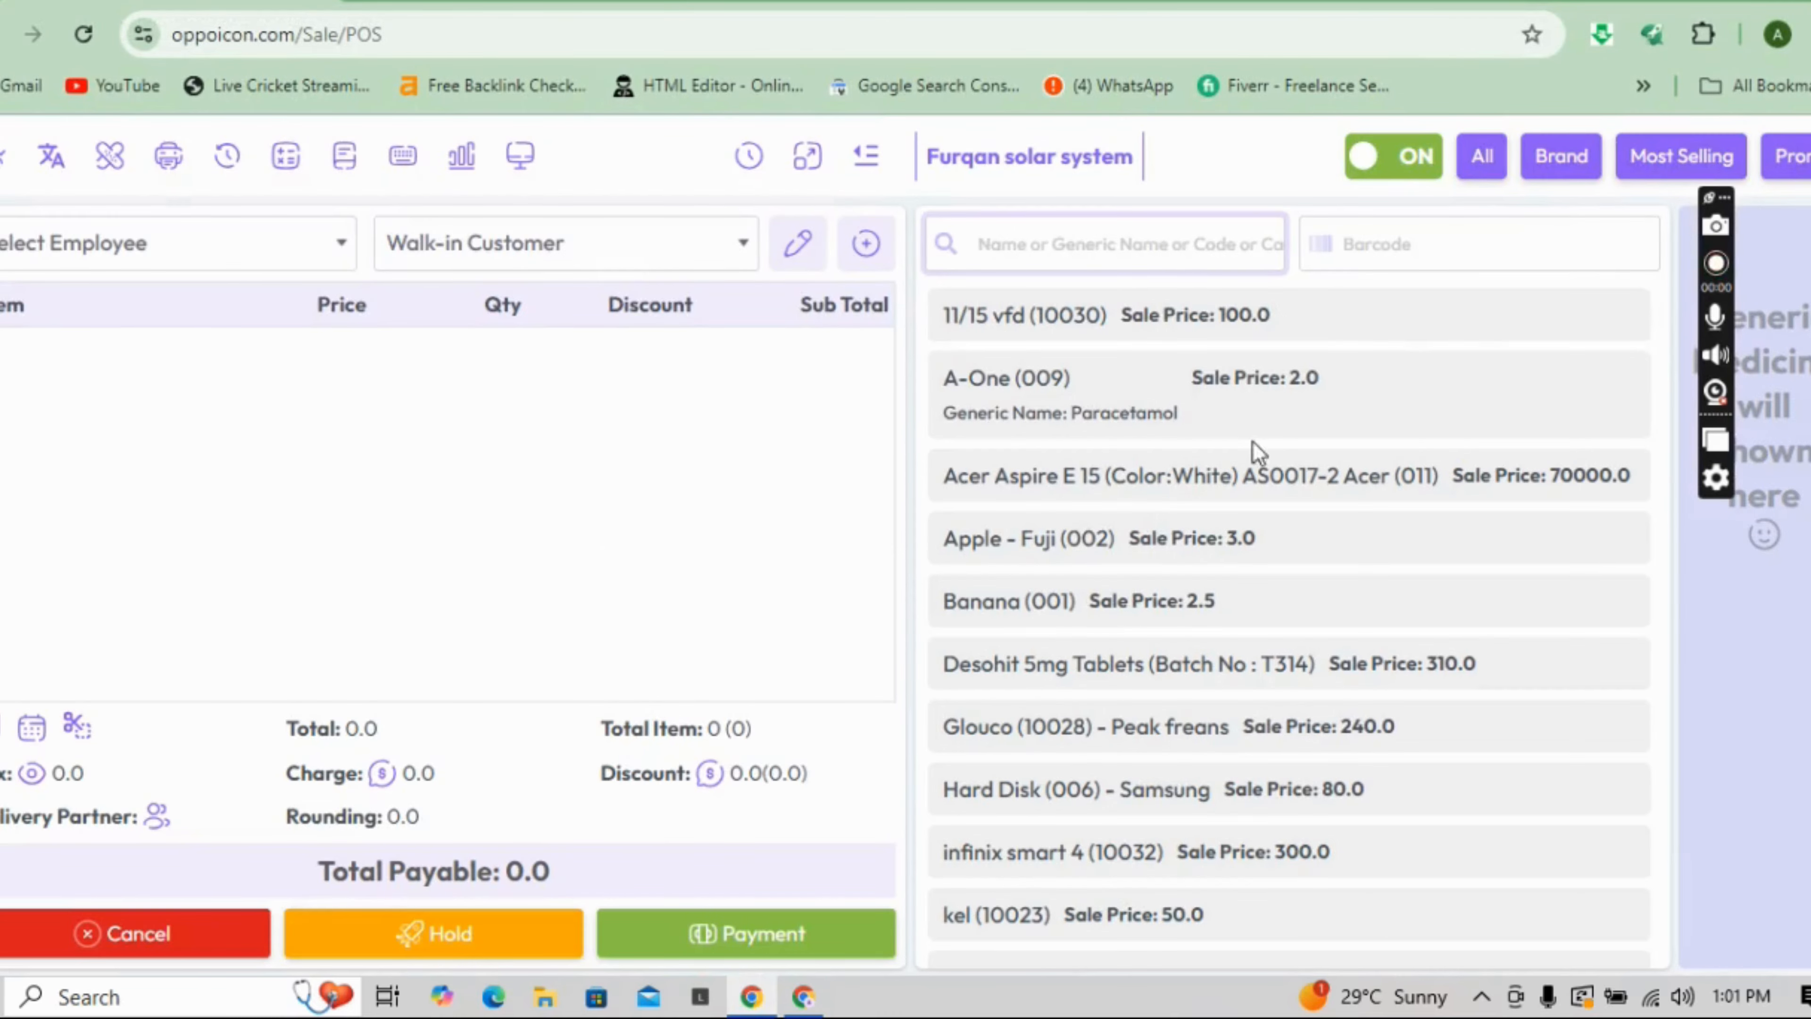
- Go to Purchase > Add Purchase through the main navigation menu
click(870, 161)
click(35, 421)
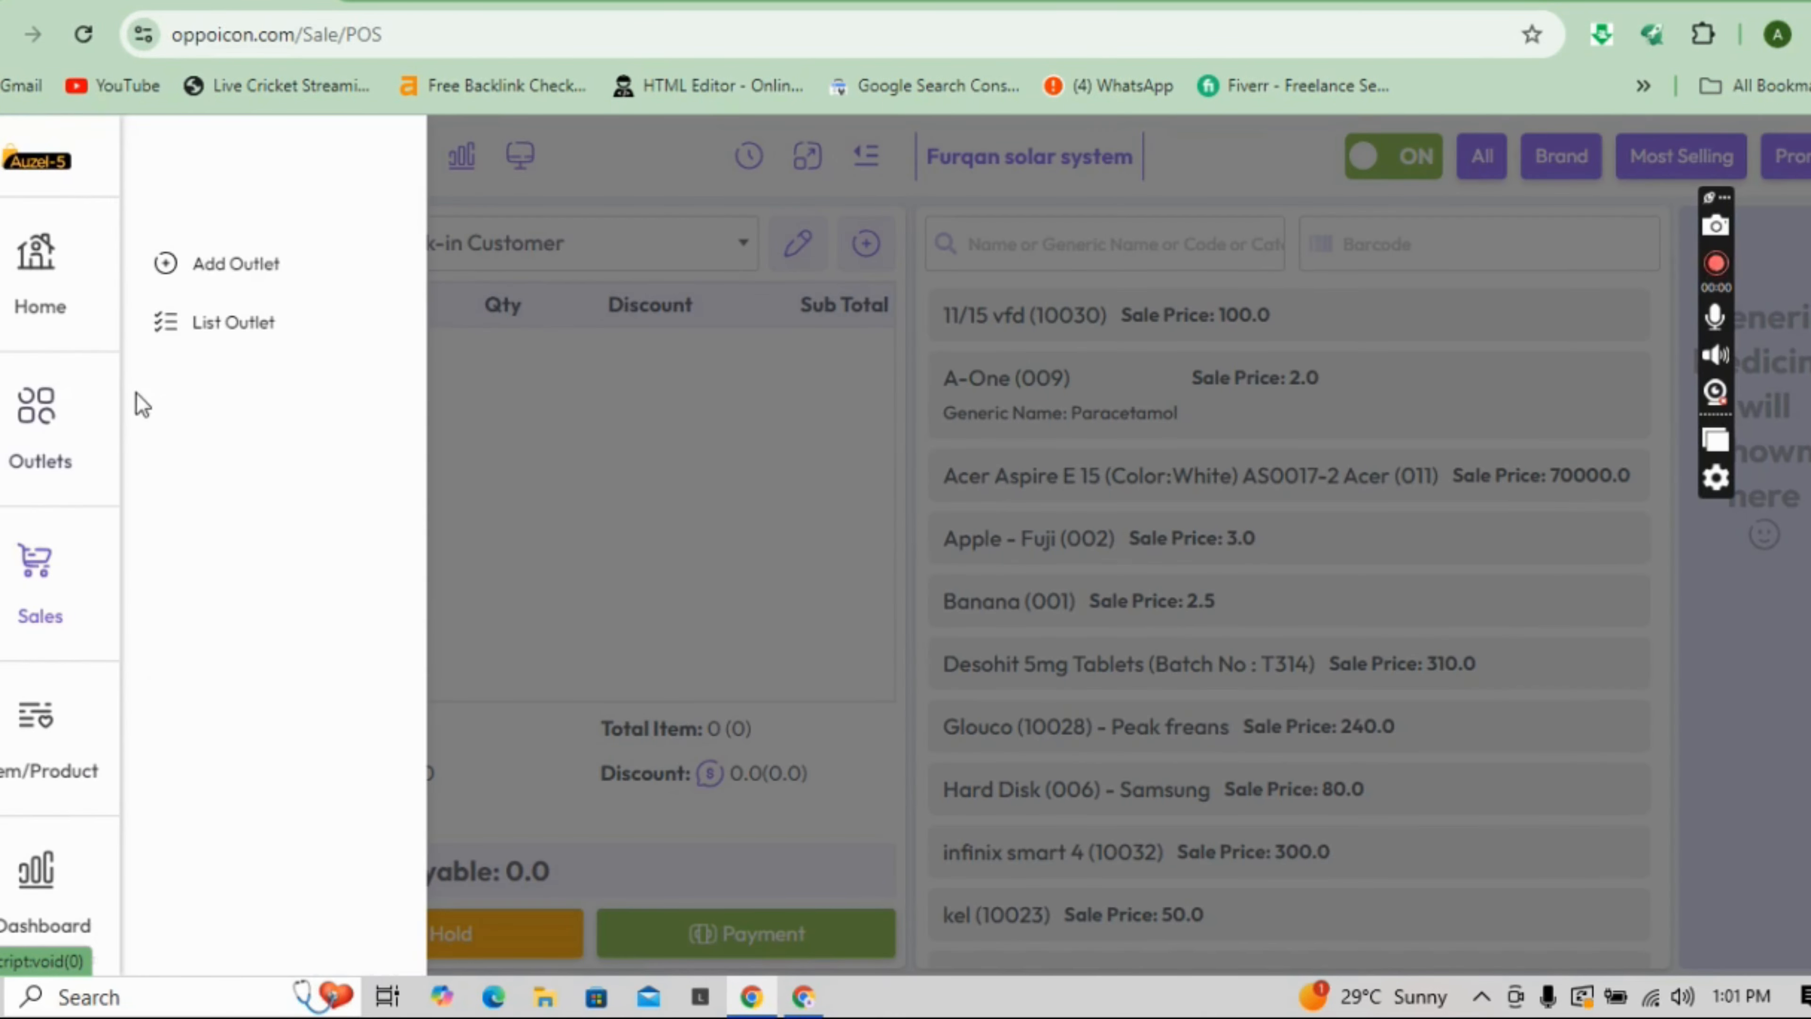
drag(109, 328, 122, 423)
click(69, 476)
click(248, 264)
- Open the Add Supplier form and step through its name, contact person and phone fields
click(940, 412)
click(465, 331)
click(698, 341)
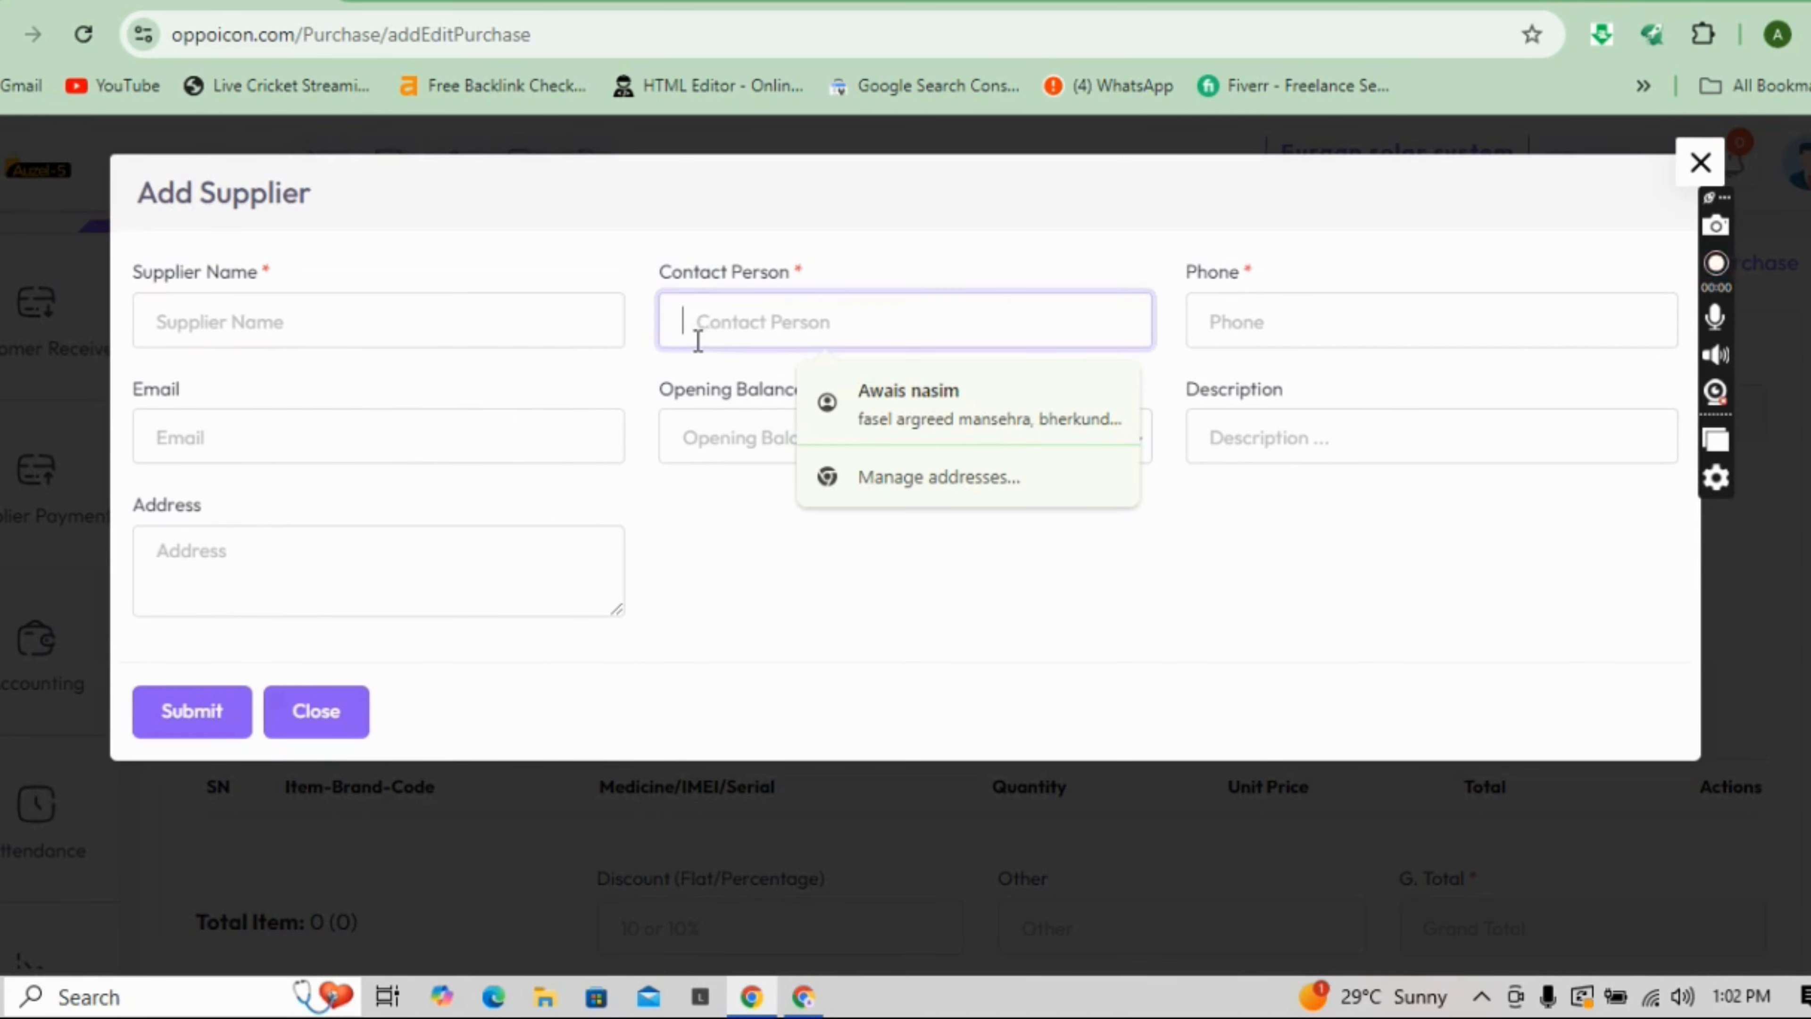
click(1230, 339)
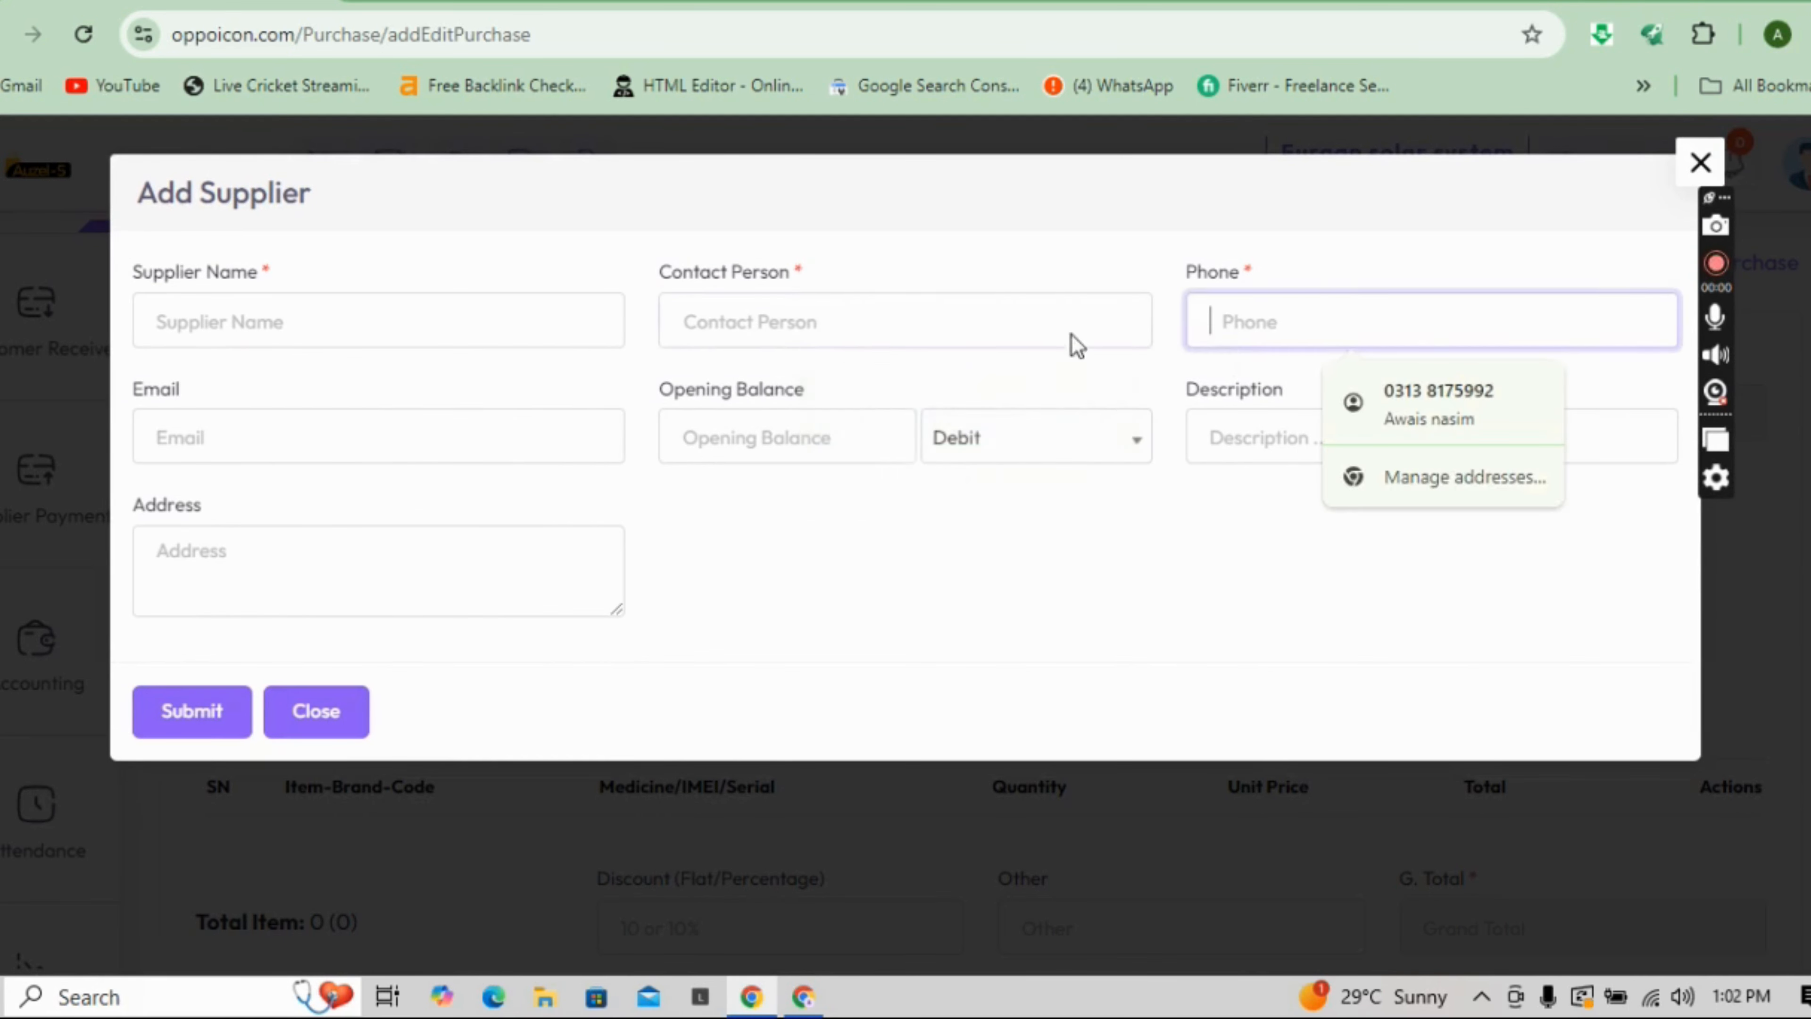
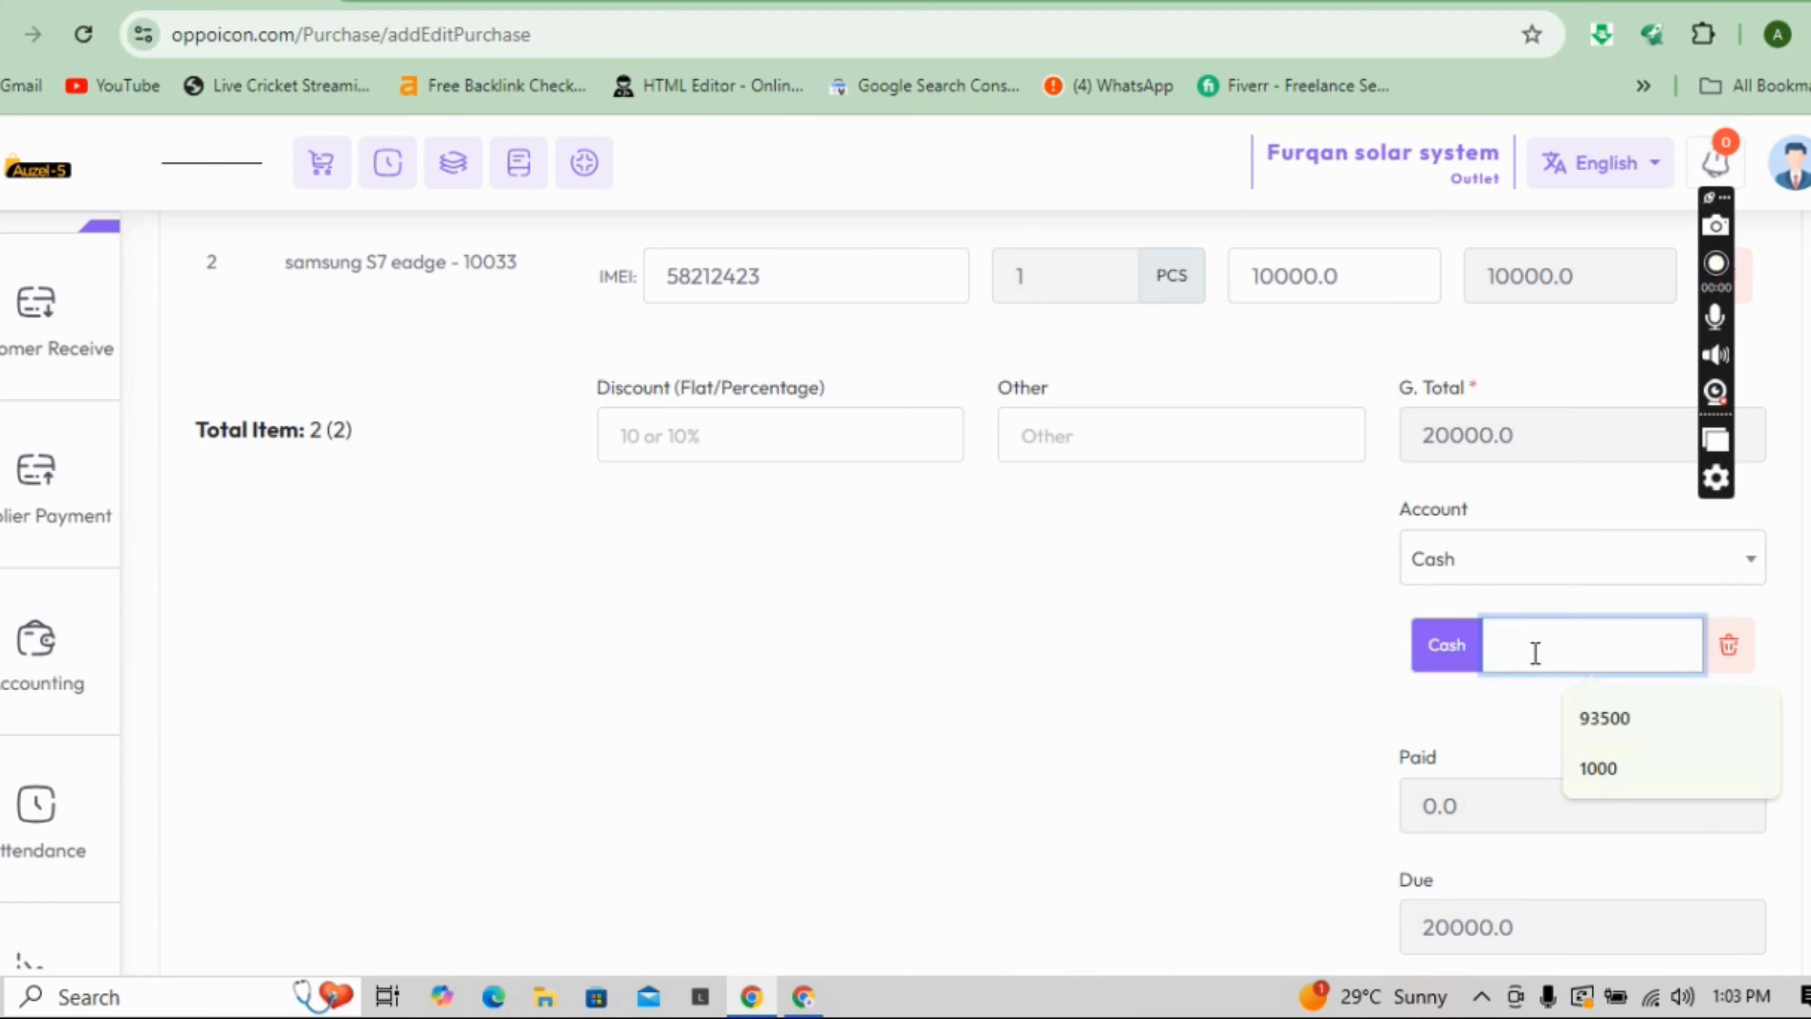
- Enter a 5000 cash payment on the purchase and scroll down to the Submit section
text(5000)
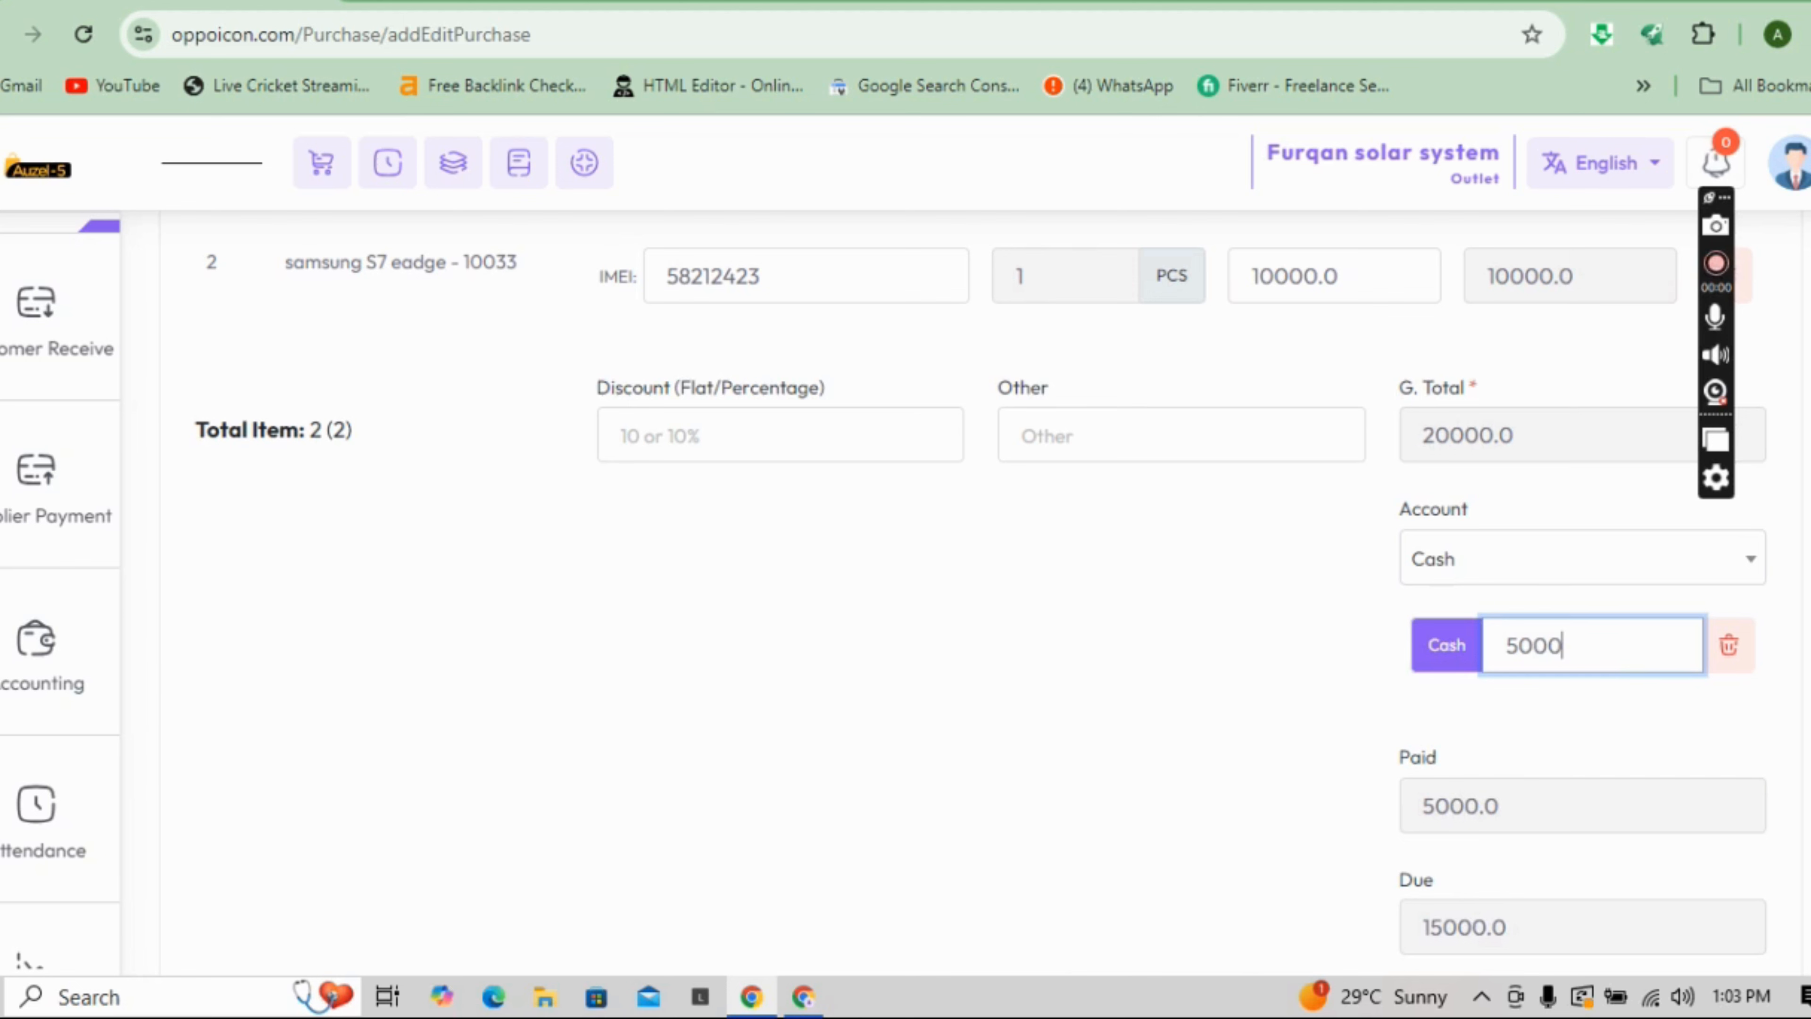
scroll(1554, 813, down, 3)
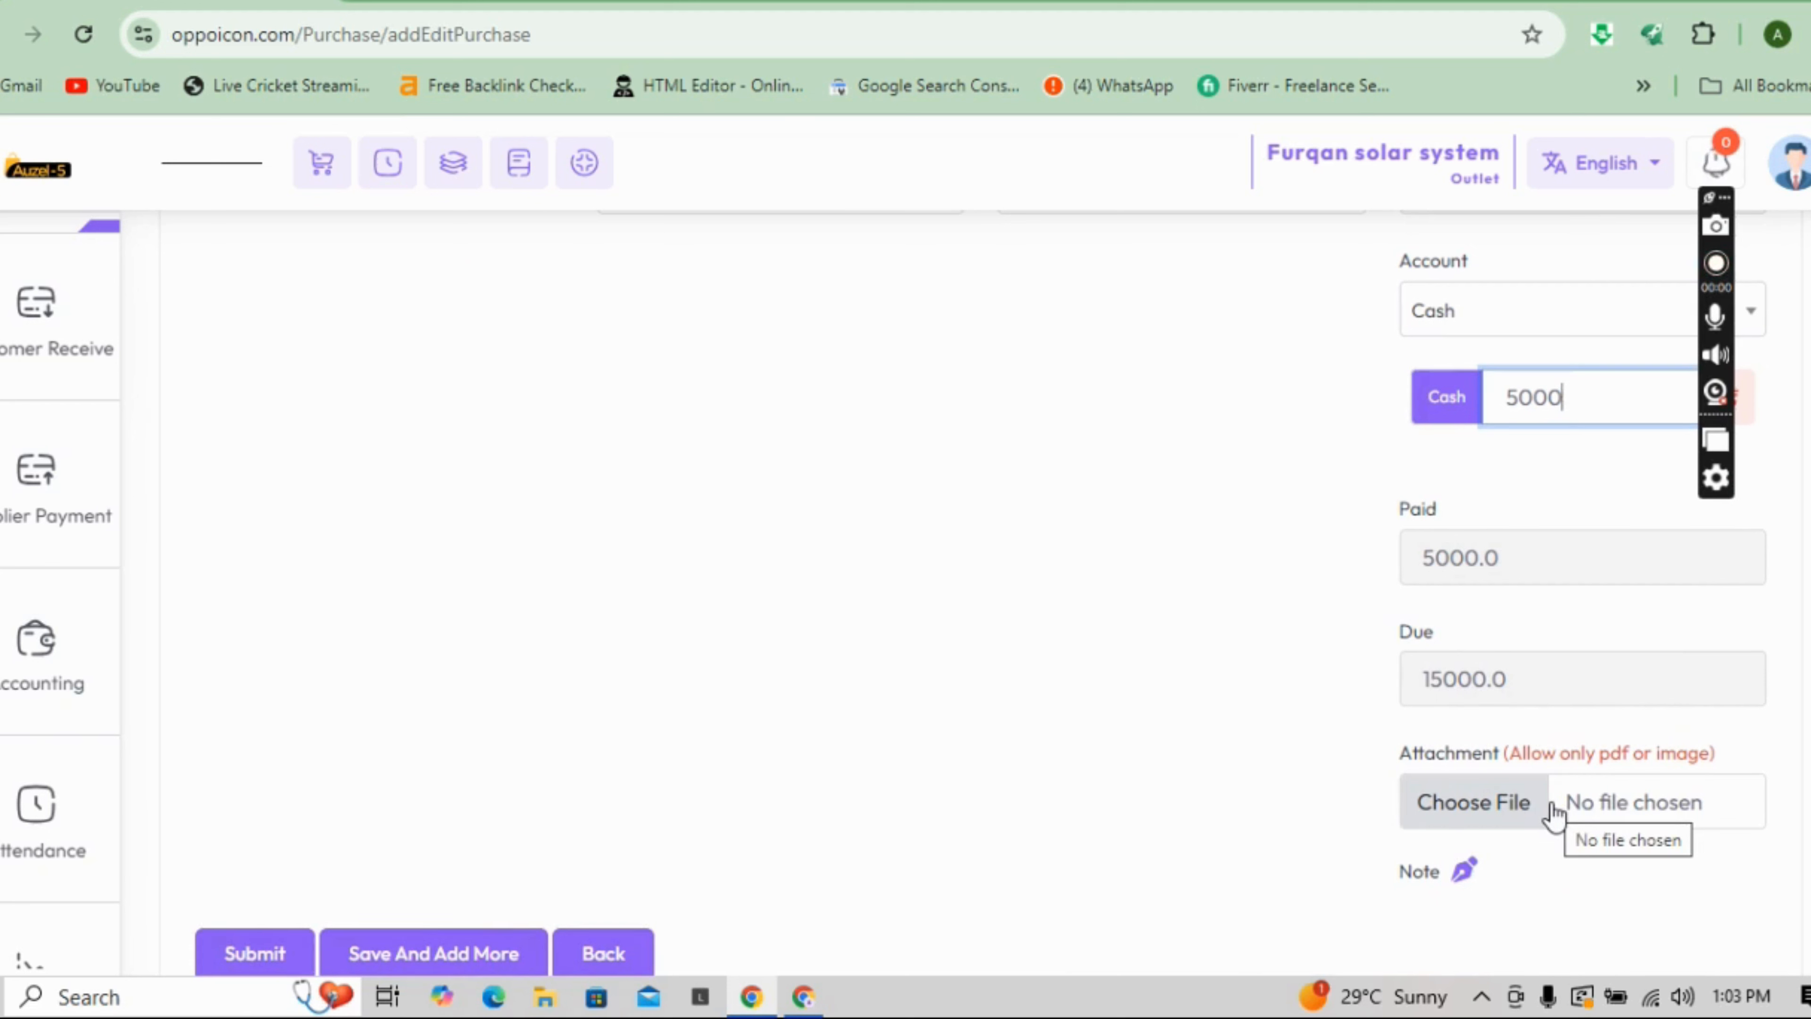
- Leave the purchase form and open the Stock > Low Stock list
click(1644, 826)
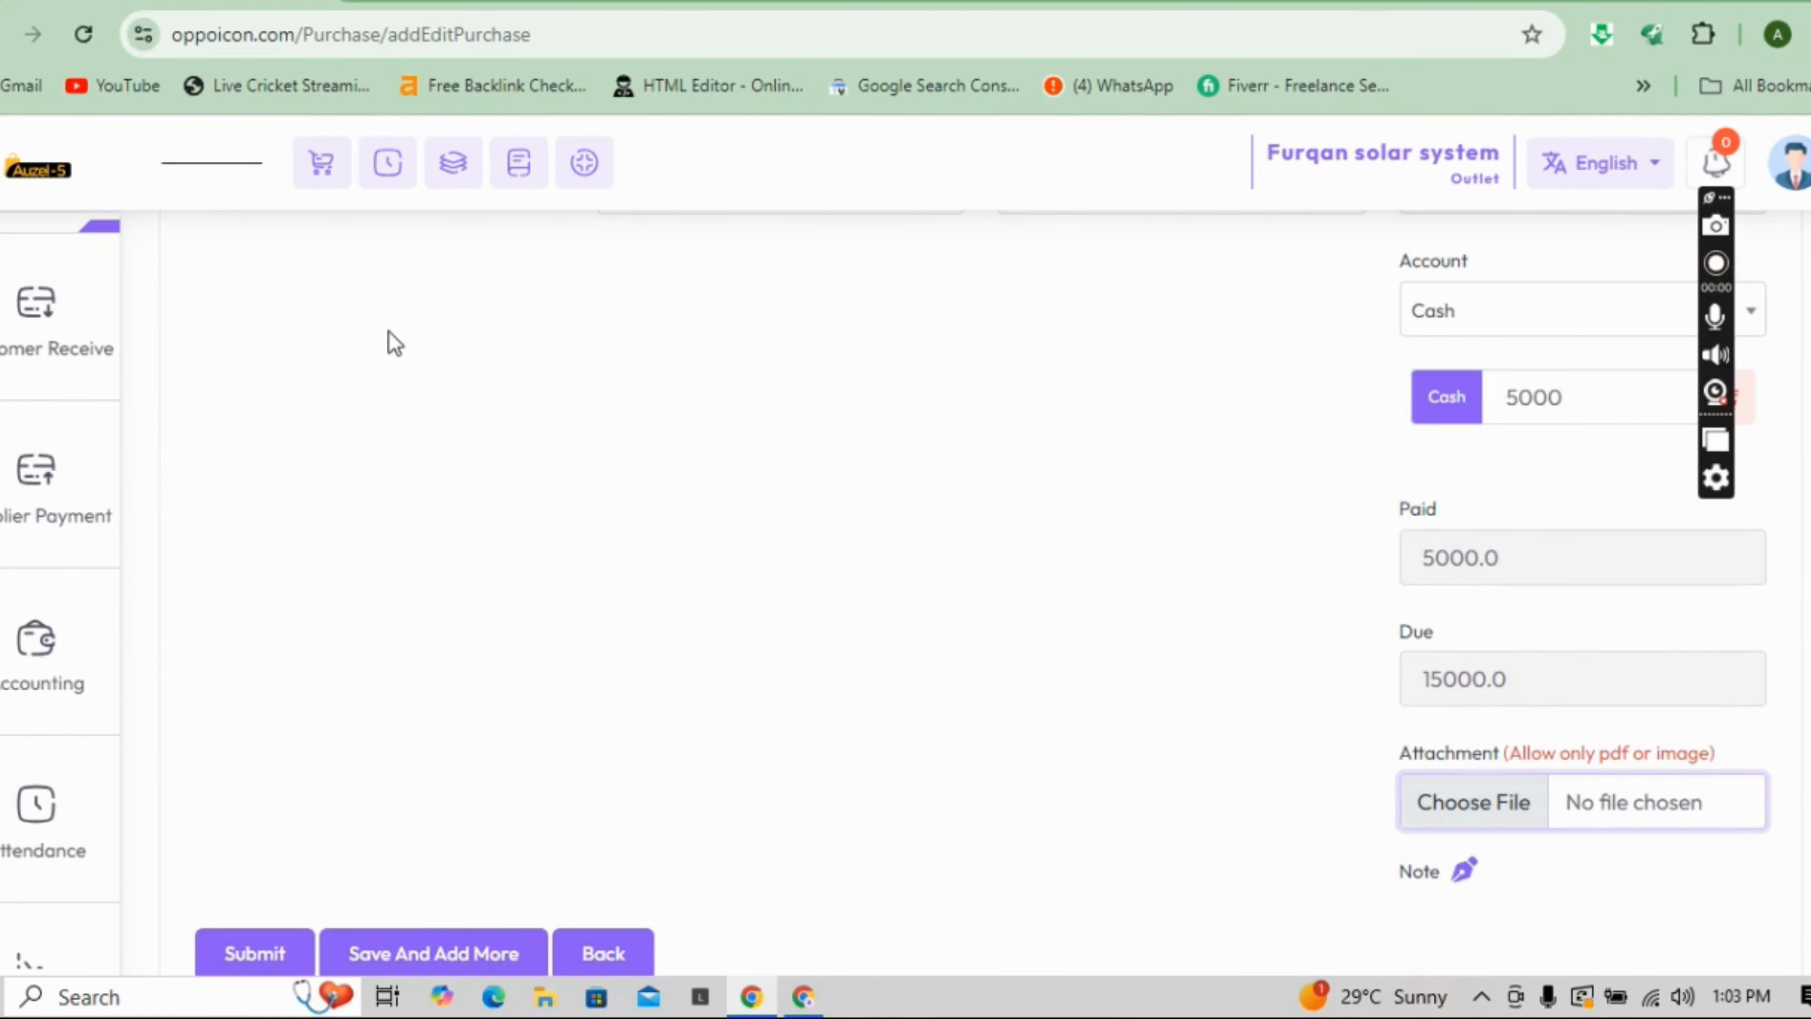
click(260, 939)
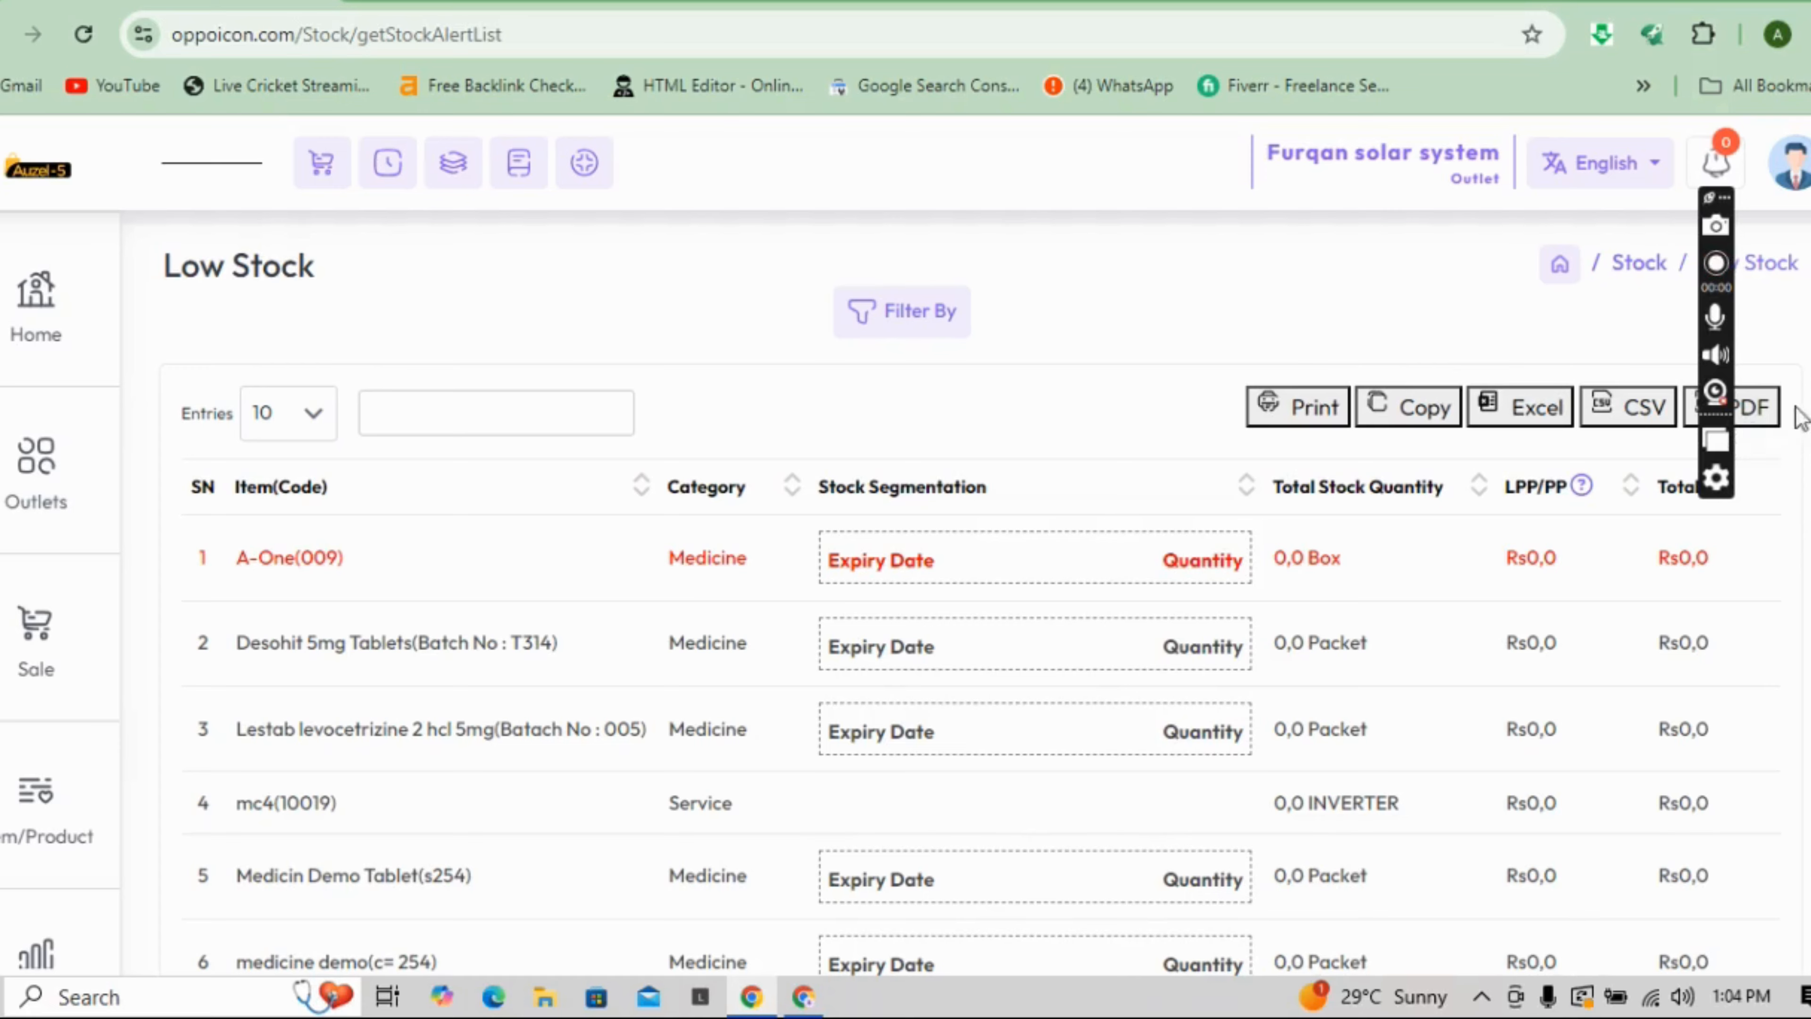
- Open Add Customer Receive from the Customer Receive entry in the sidebar
scroll(906, 564, down, 5)
scroll(906, 564, up, 5)
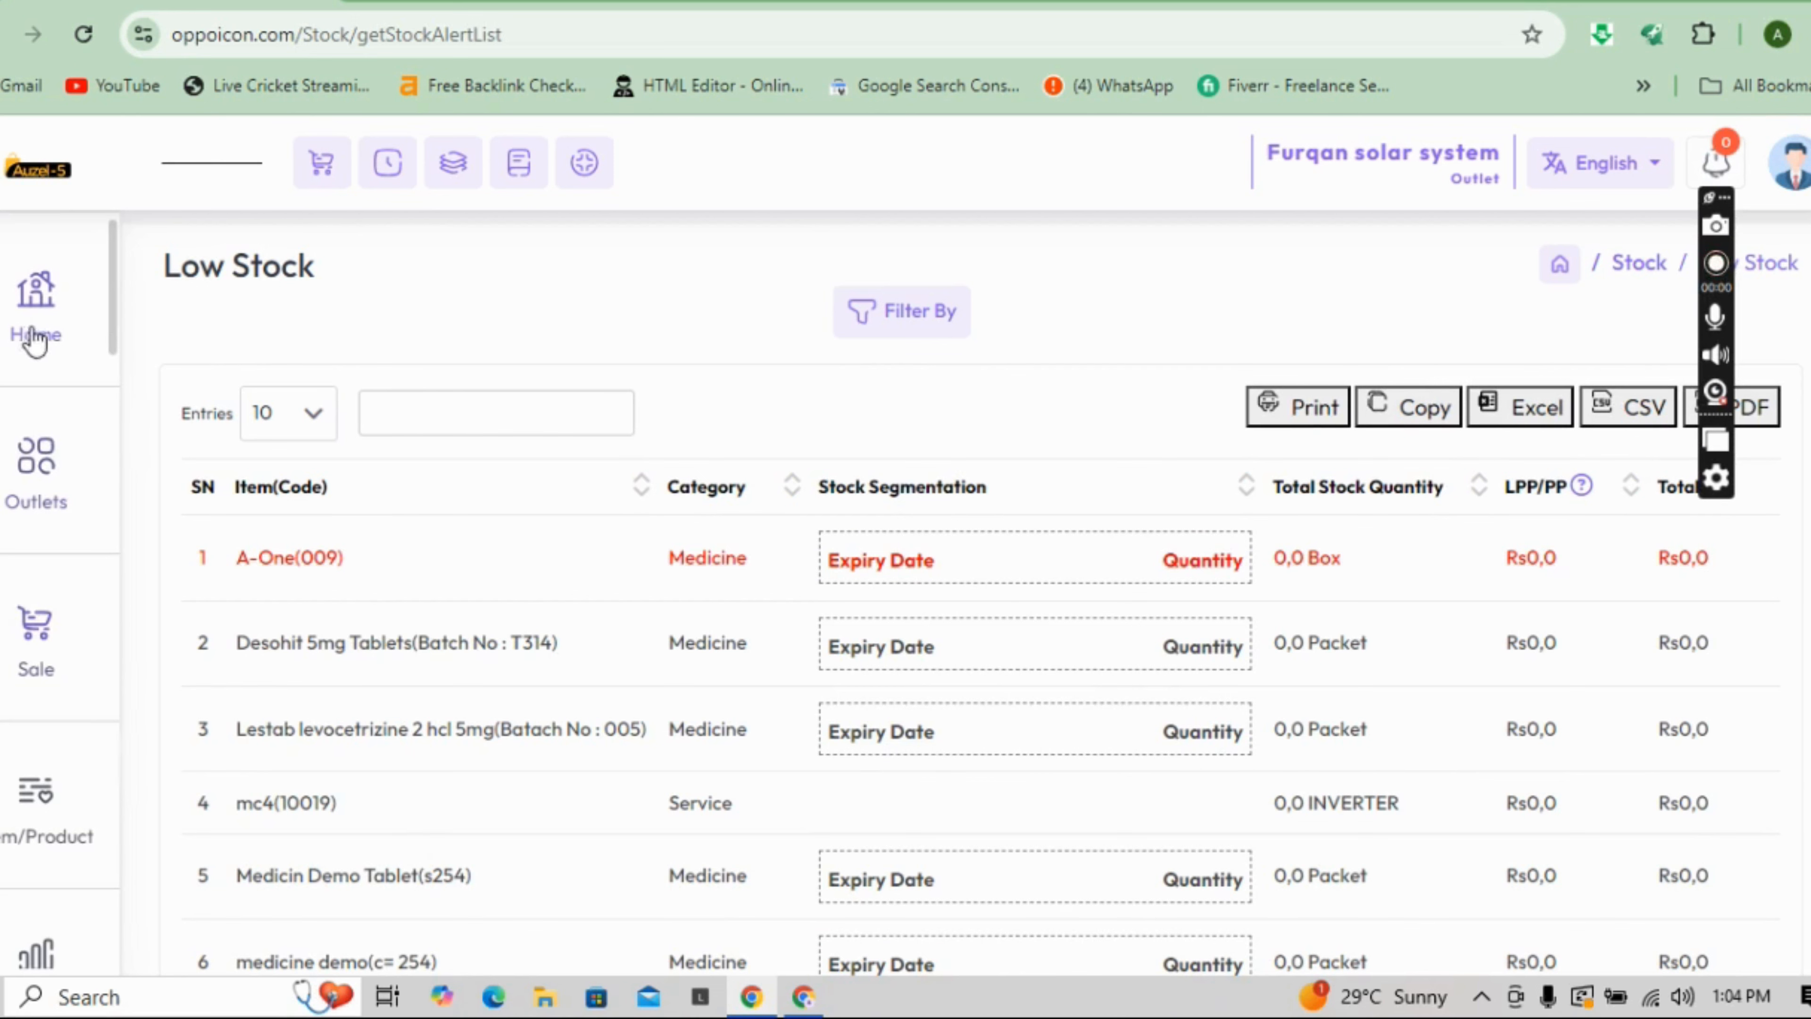
scroll(106, 342, down, 8)
scroll(96, 410, down, 2)
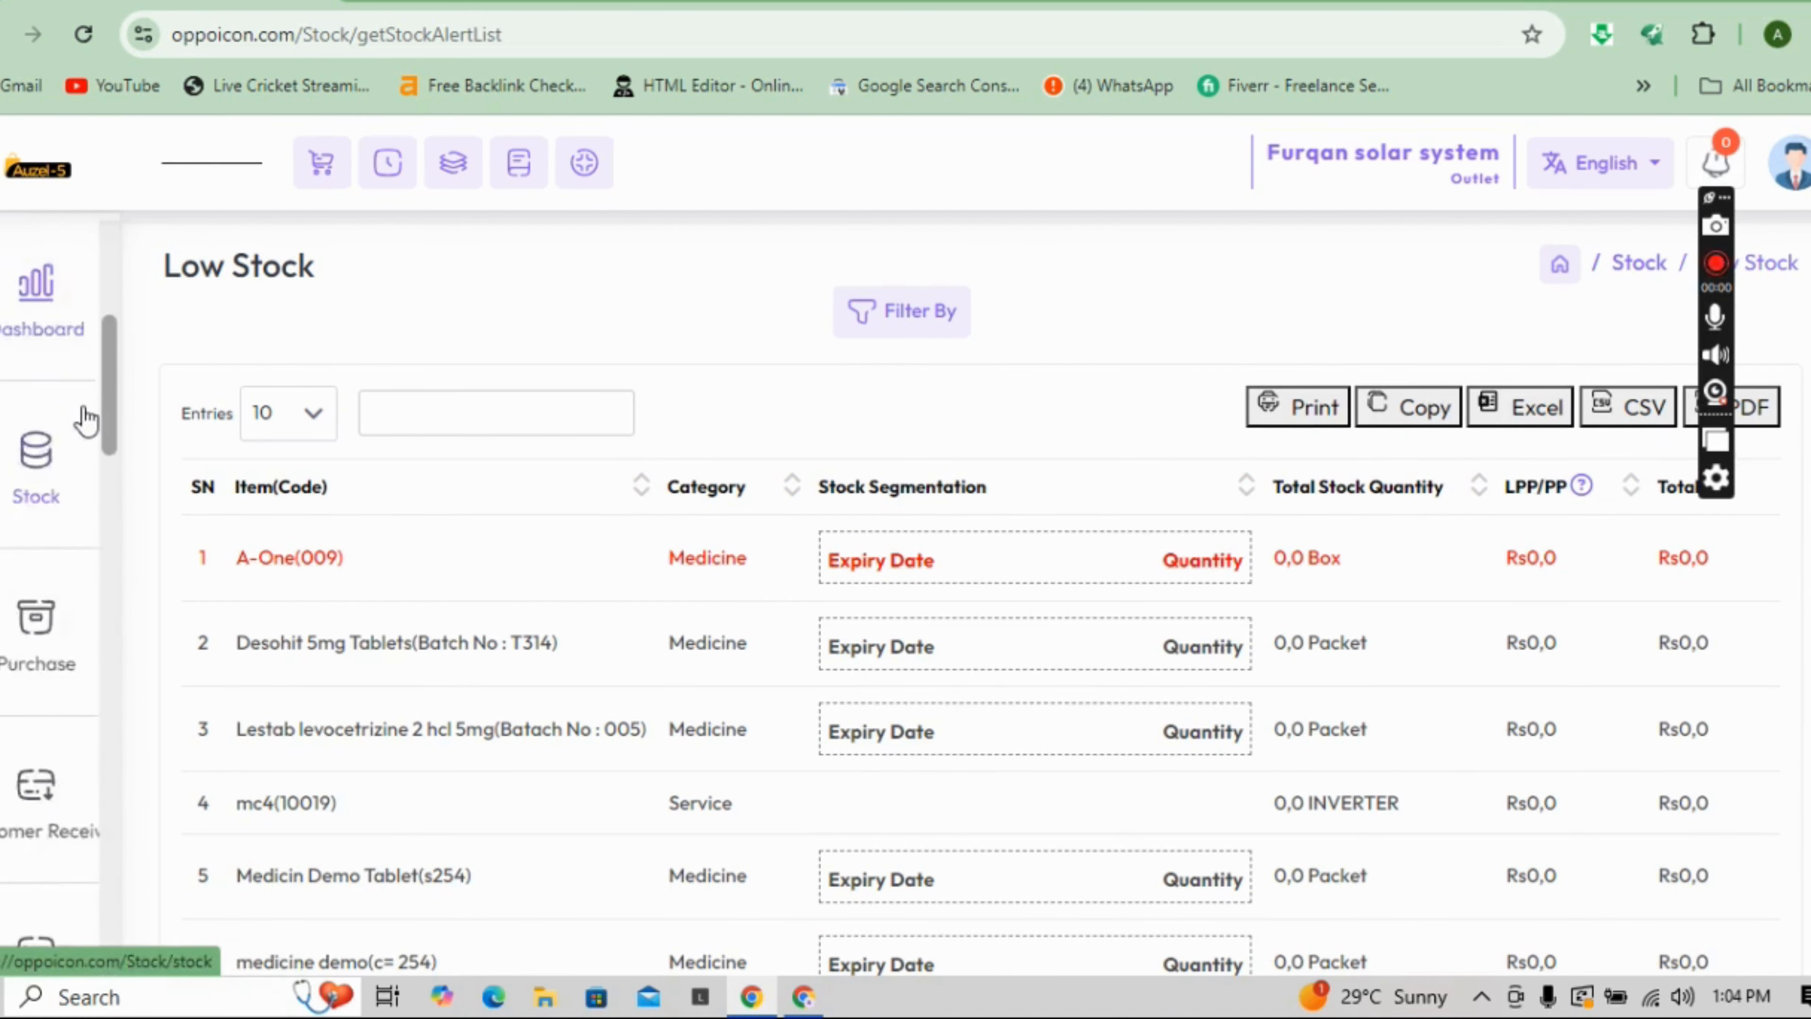
click(43, 770)
click(231, 319)
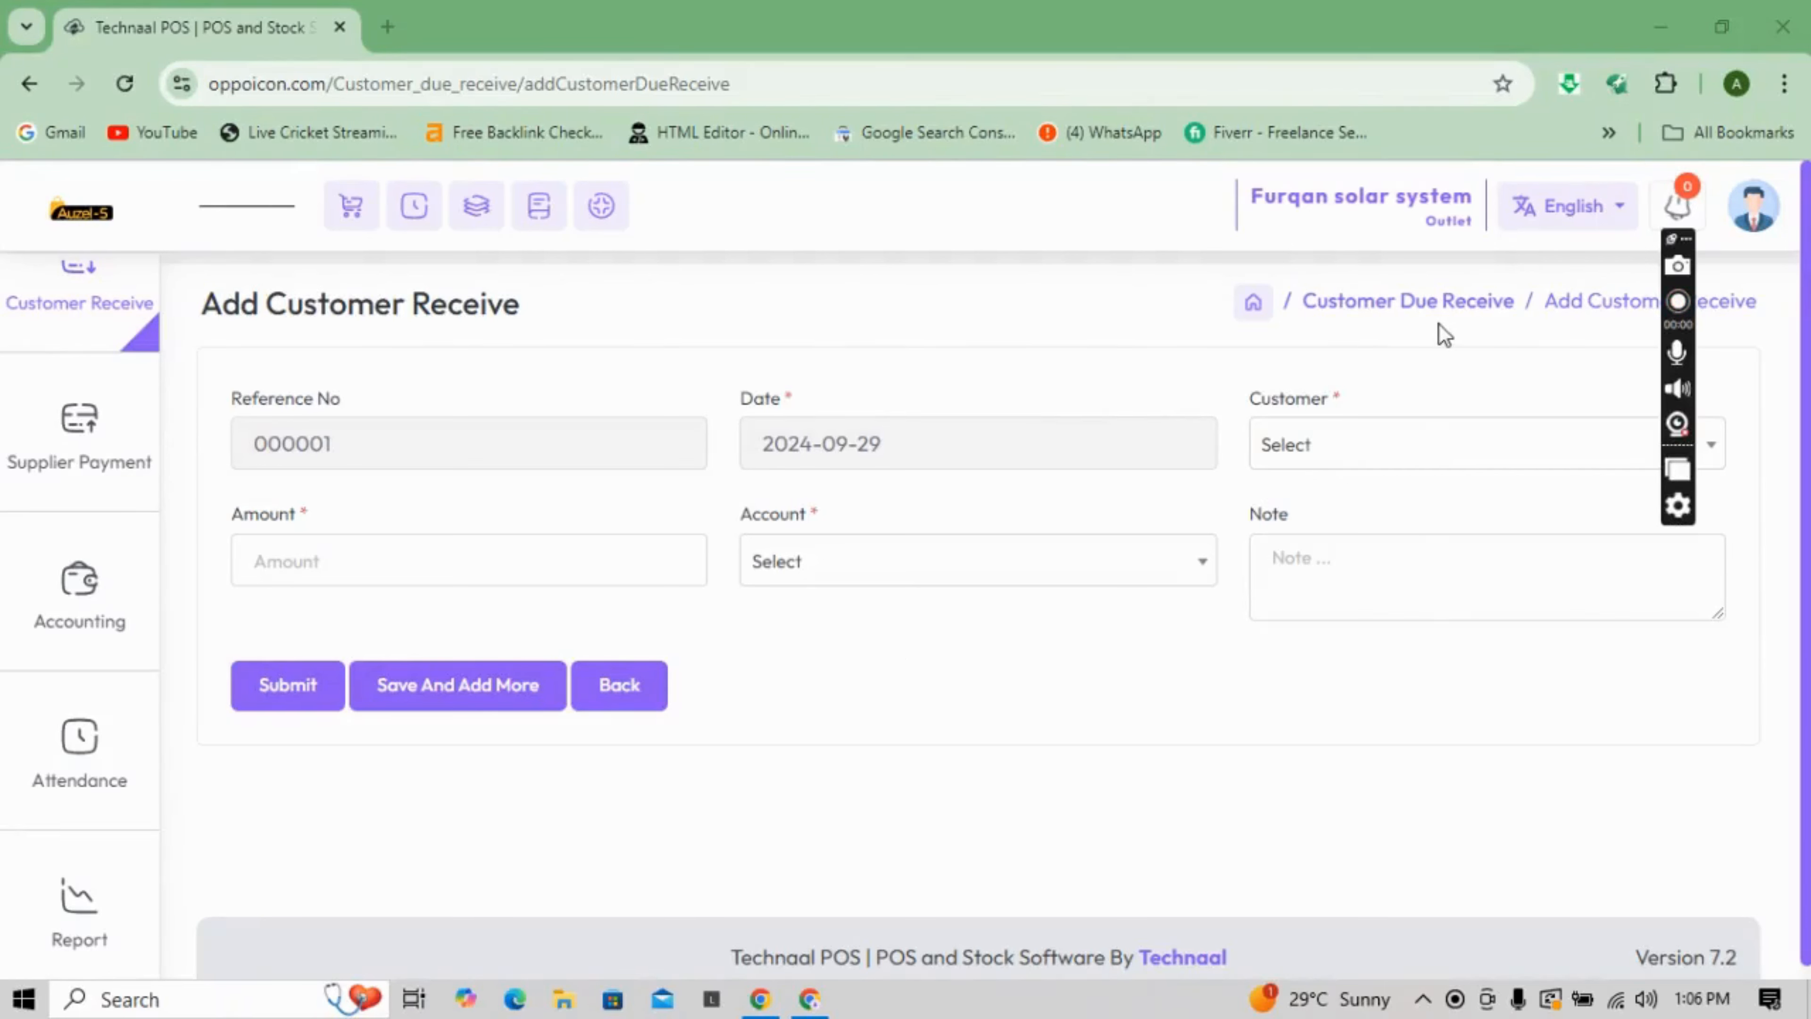
- Choose the paying customer, then open the amount field and the Account list
click(1380, 462)
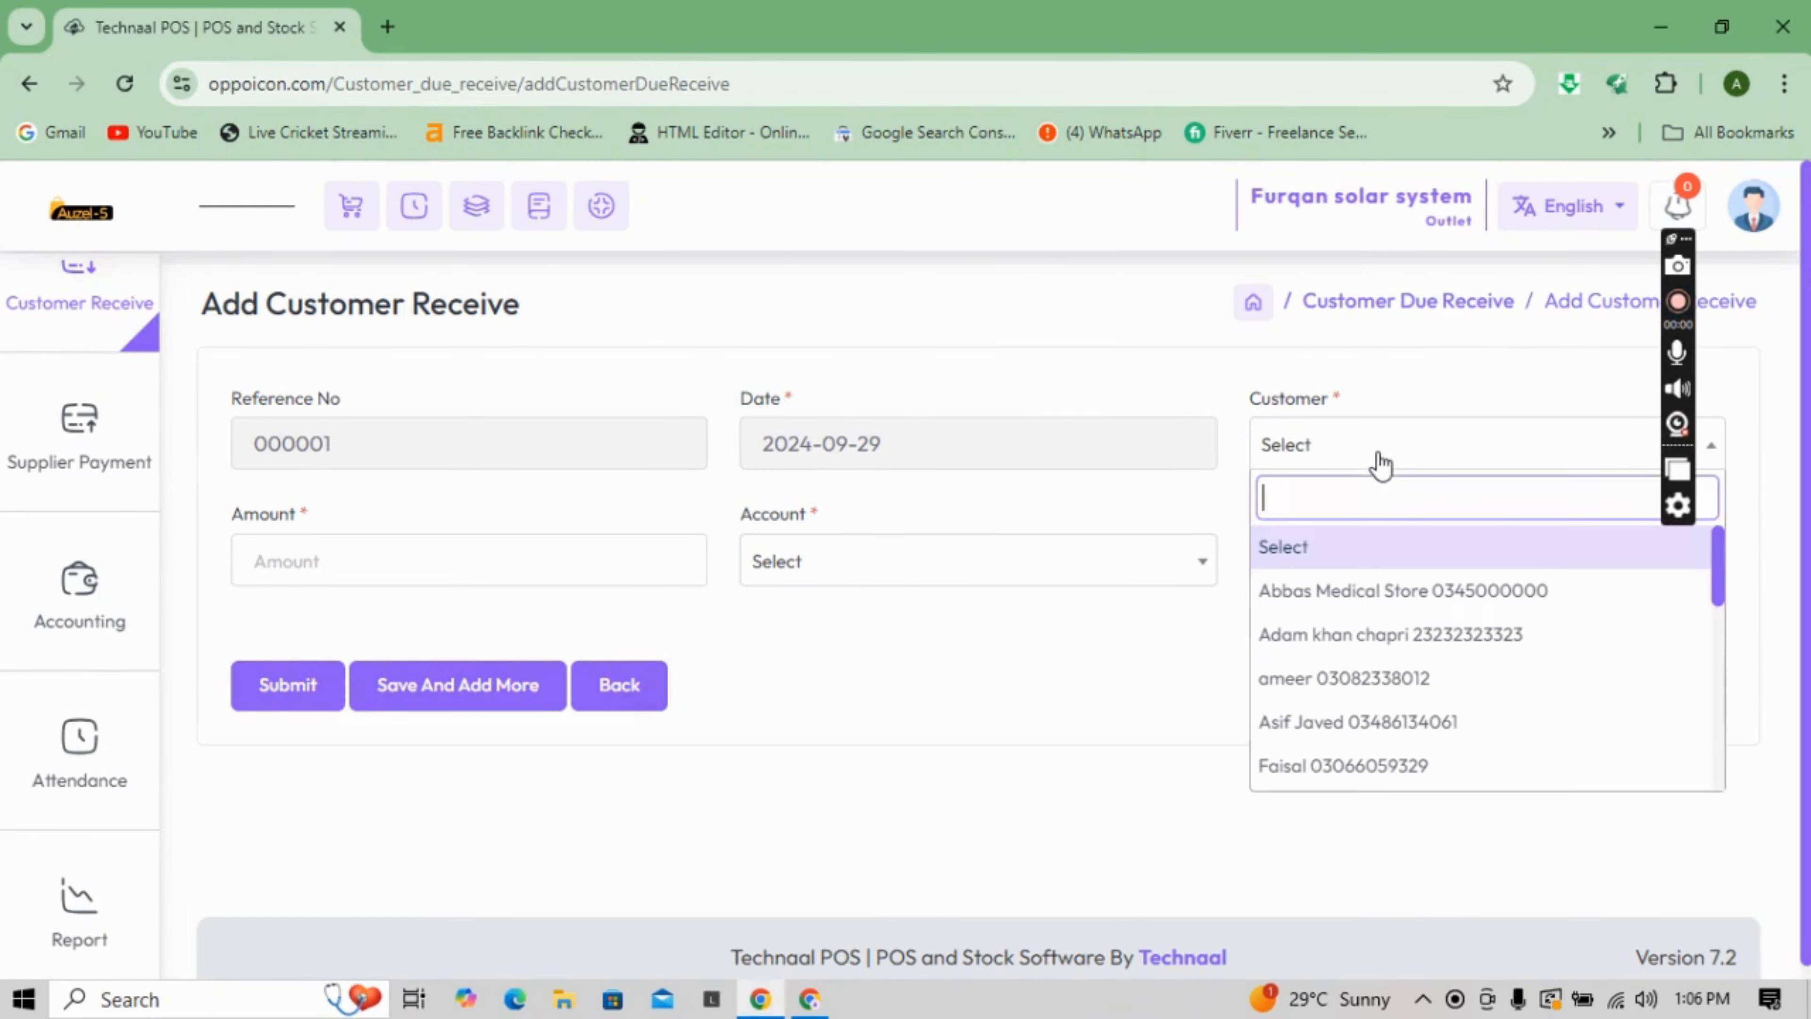
click(1363, 685)
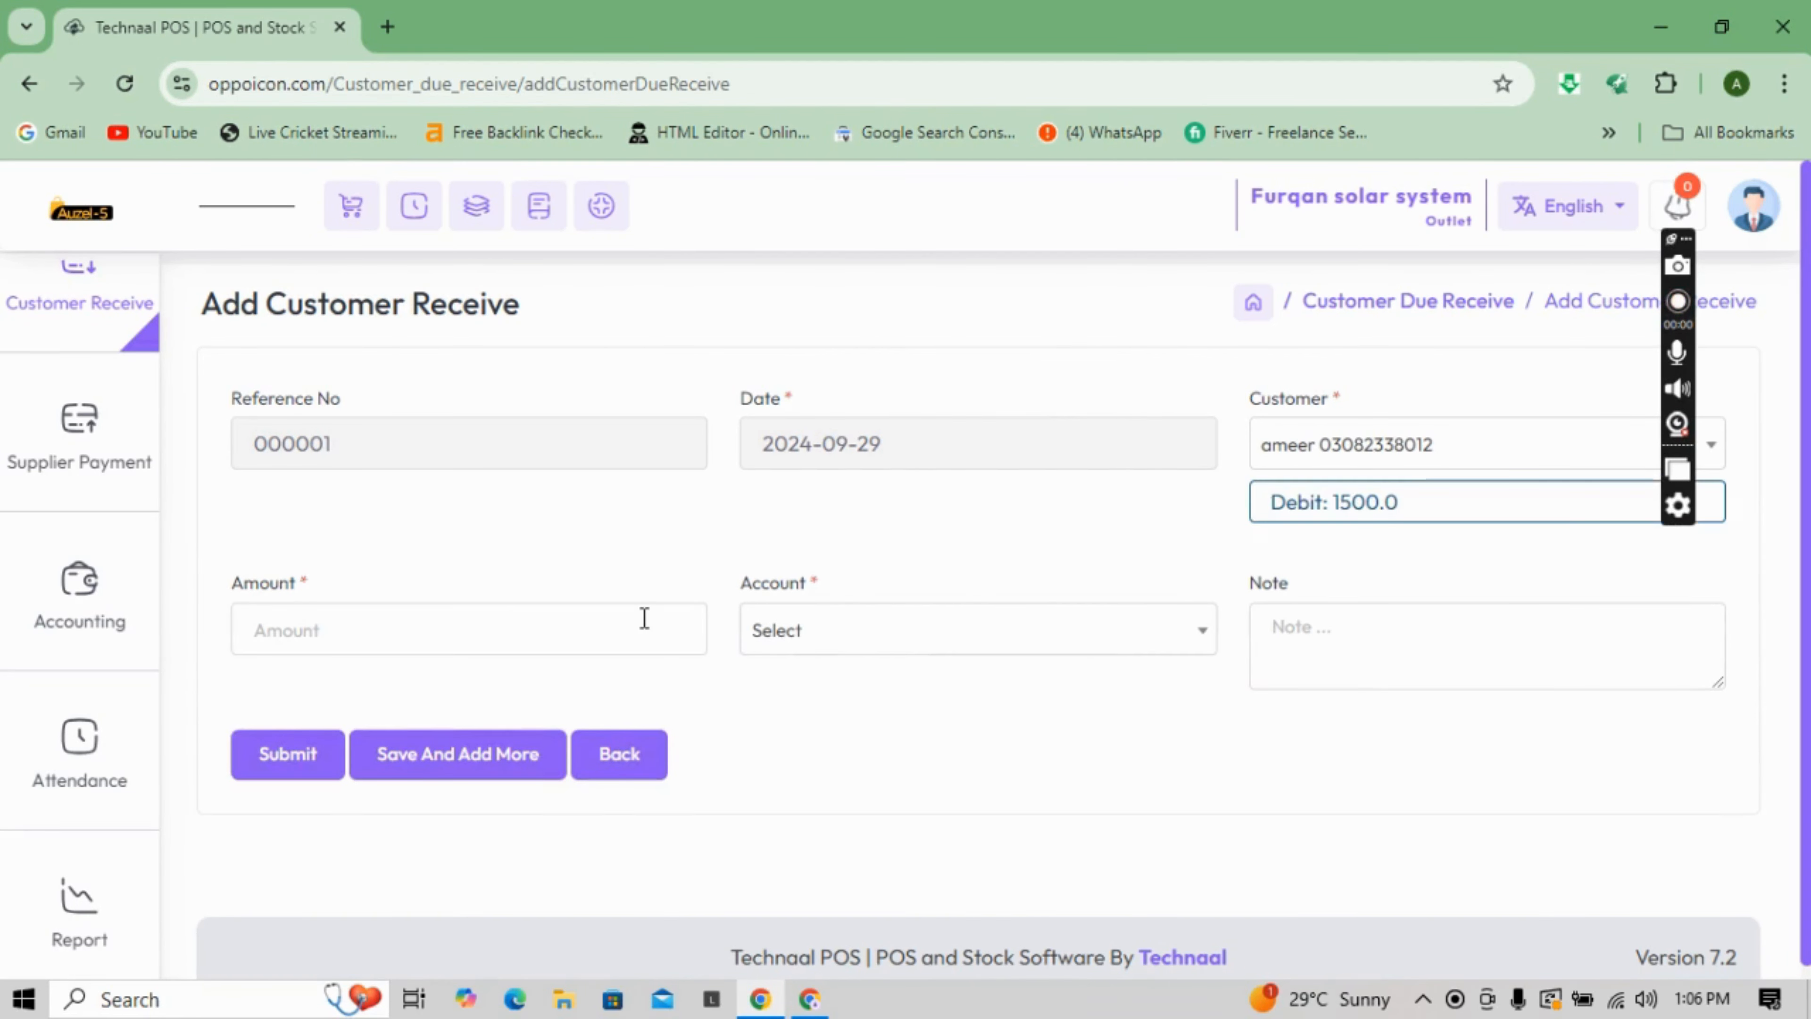
click(644, 617)
click(824, 660)
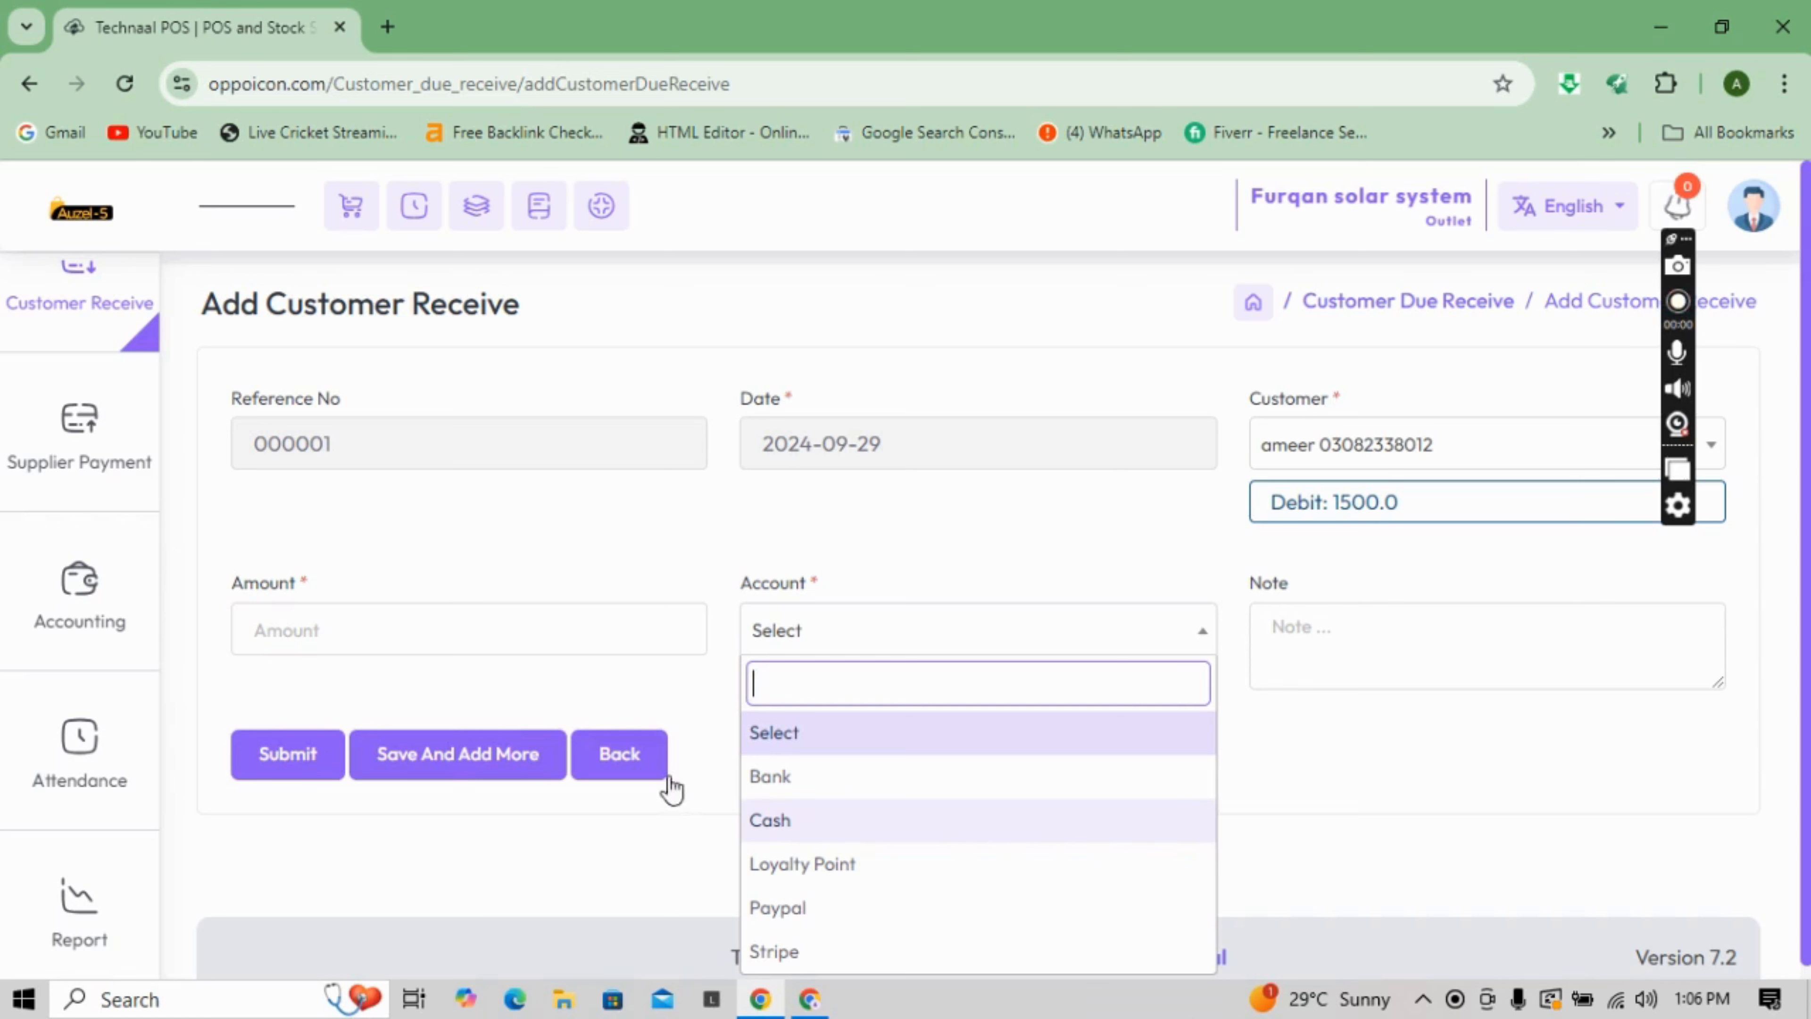
- Open the Add Supplier Payment form from the Supplier Payment sidebar menu
mouse_move(79, 437)
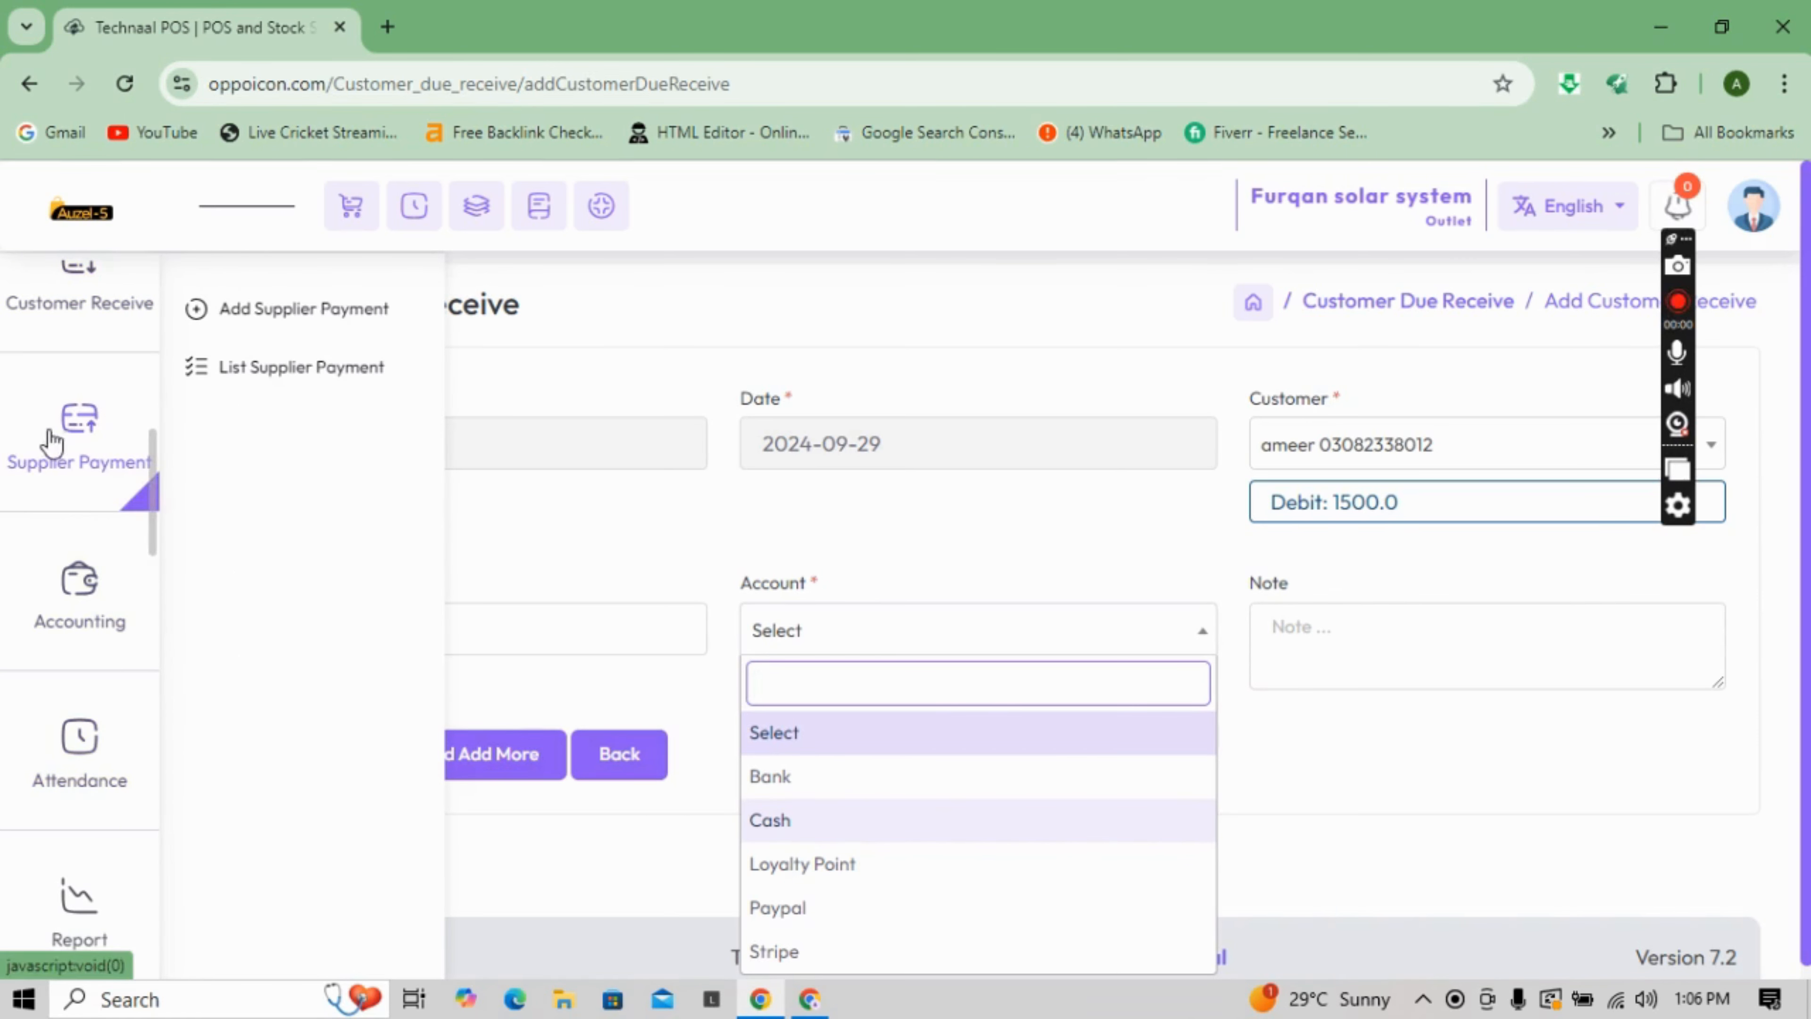
click(208, 323)
click(209, 323)
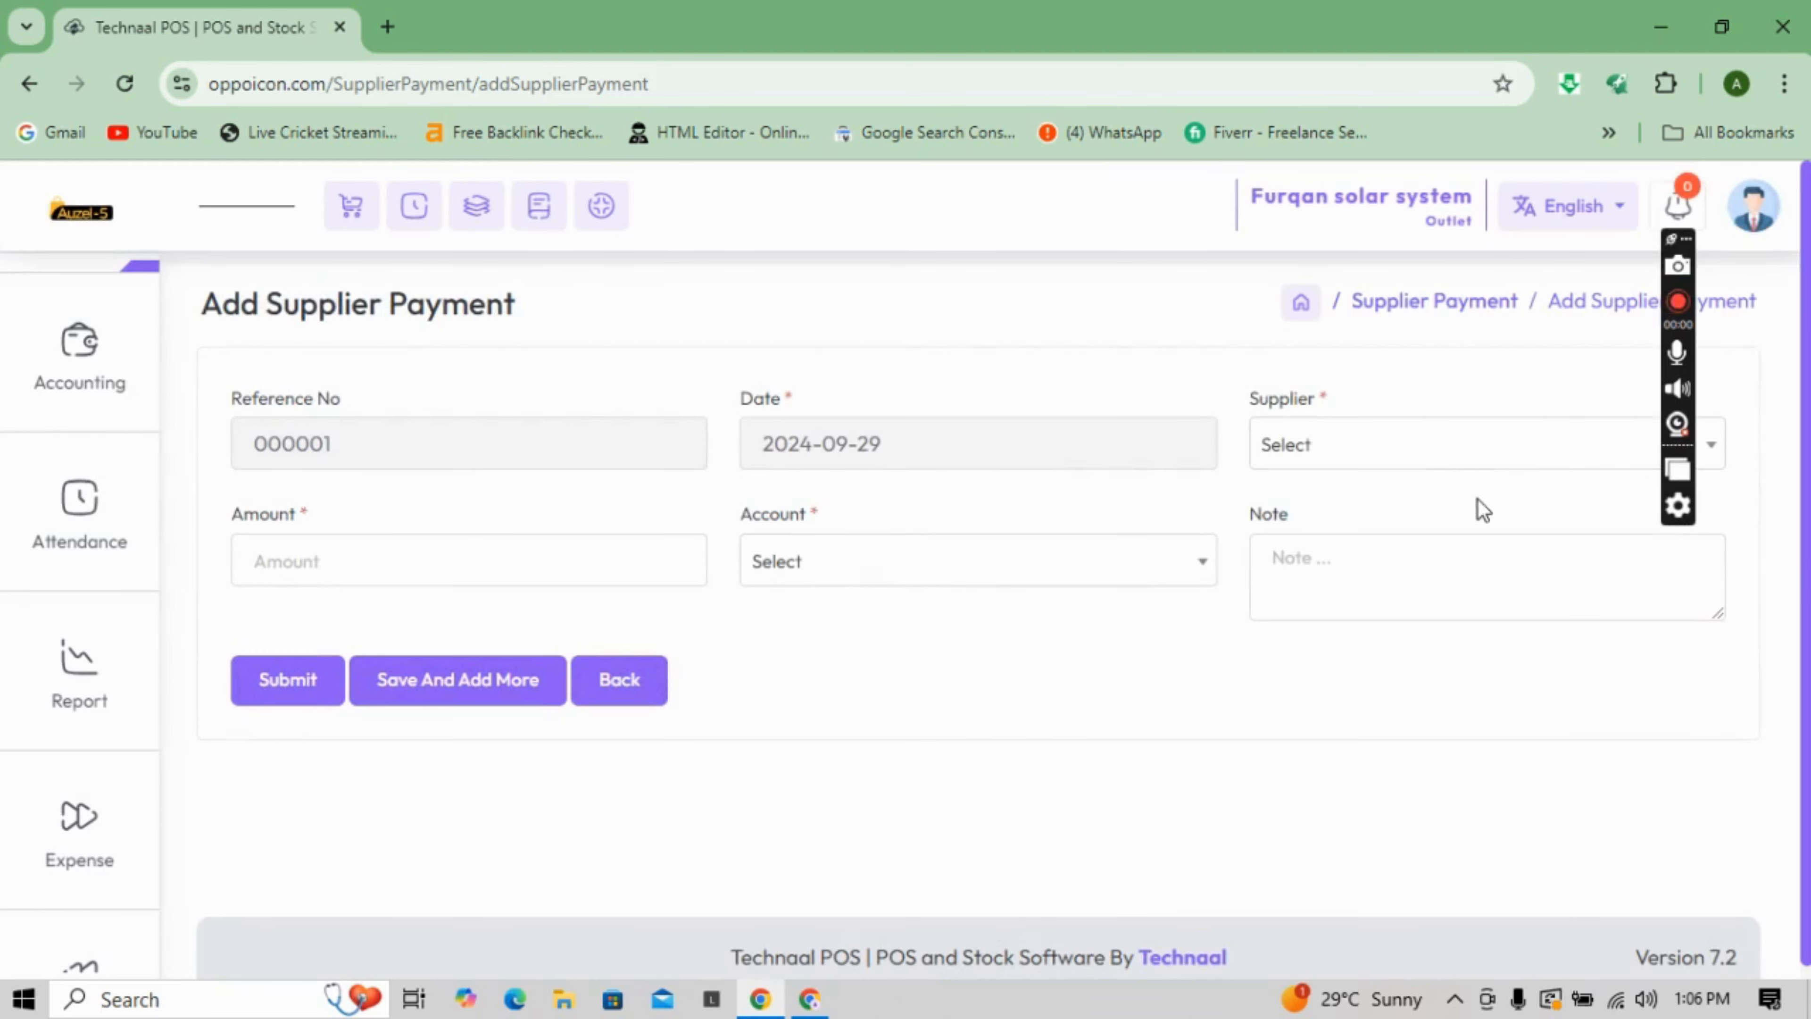
- Select a supplier on the payment form, then open Accounting > Add Account
click(1450, 466)
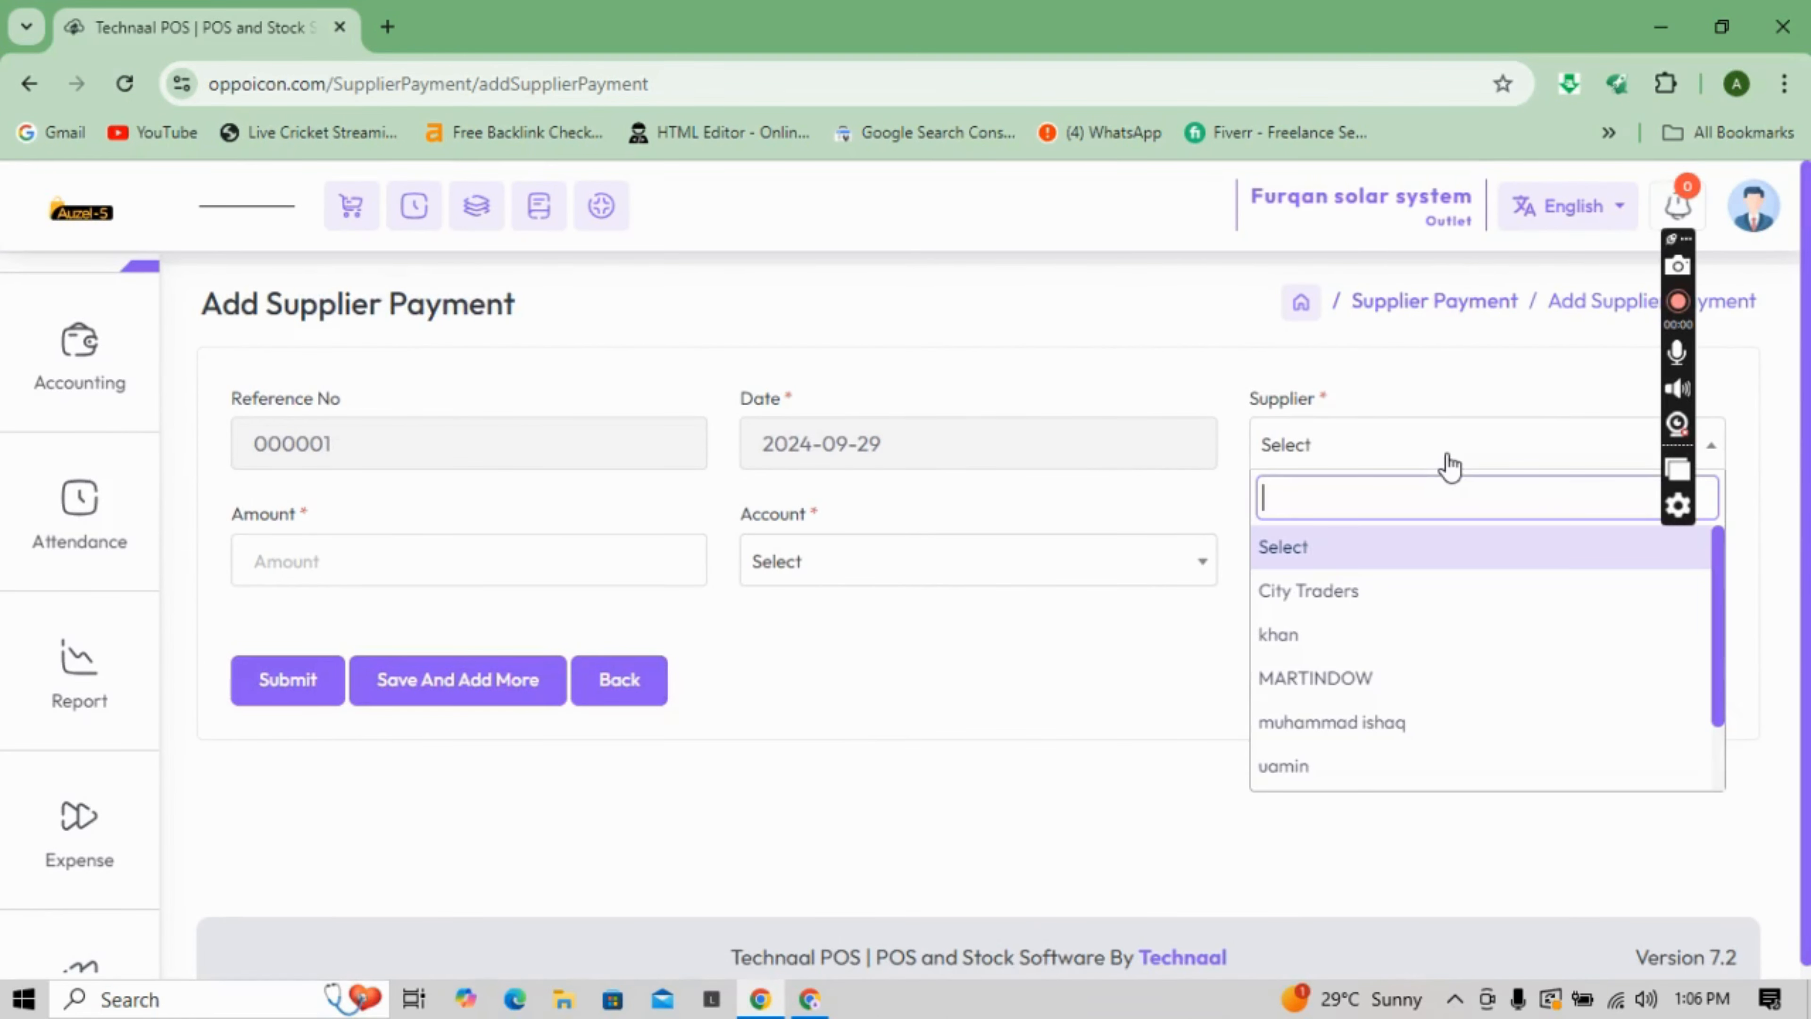
click(1382, 631)
click(635, 628)
click(977, 619)
mouse_move(70, 362)
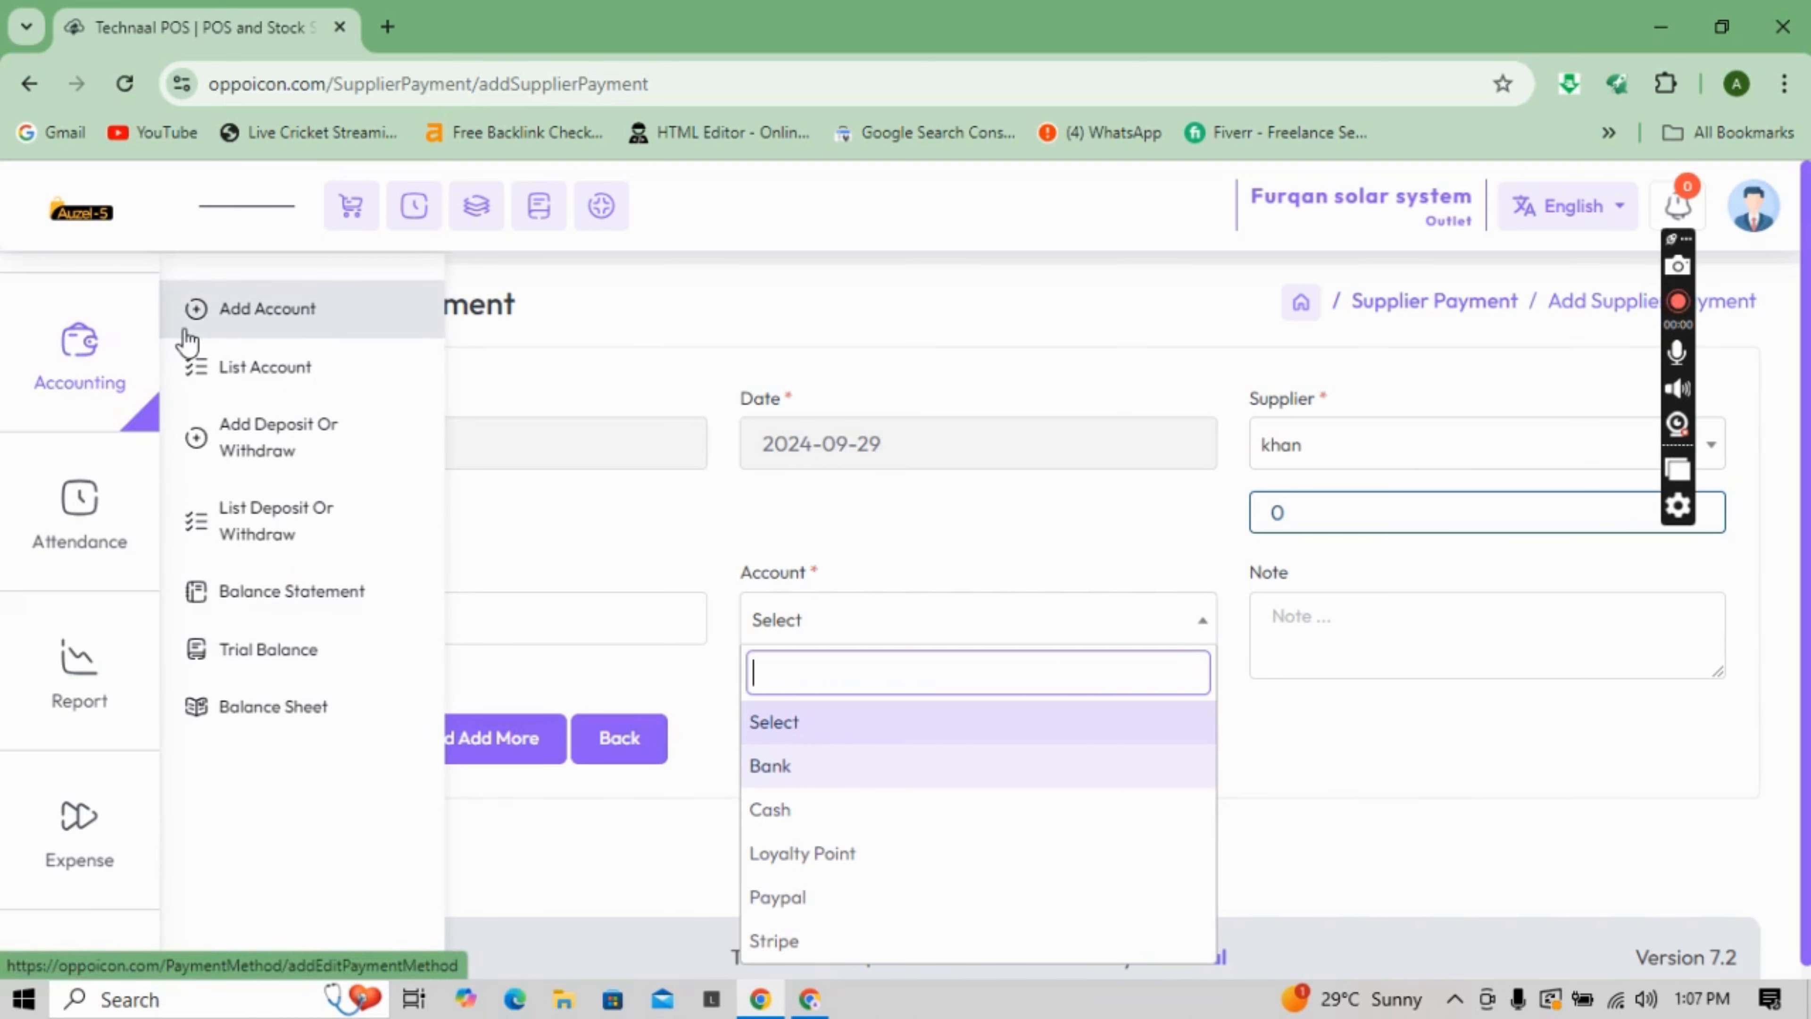
click(203, 330)
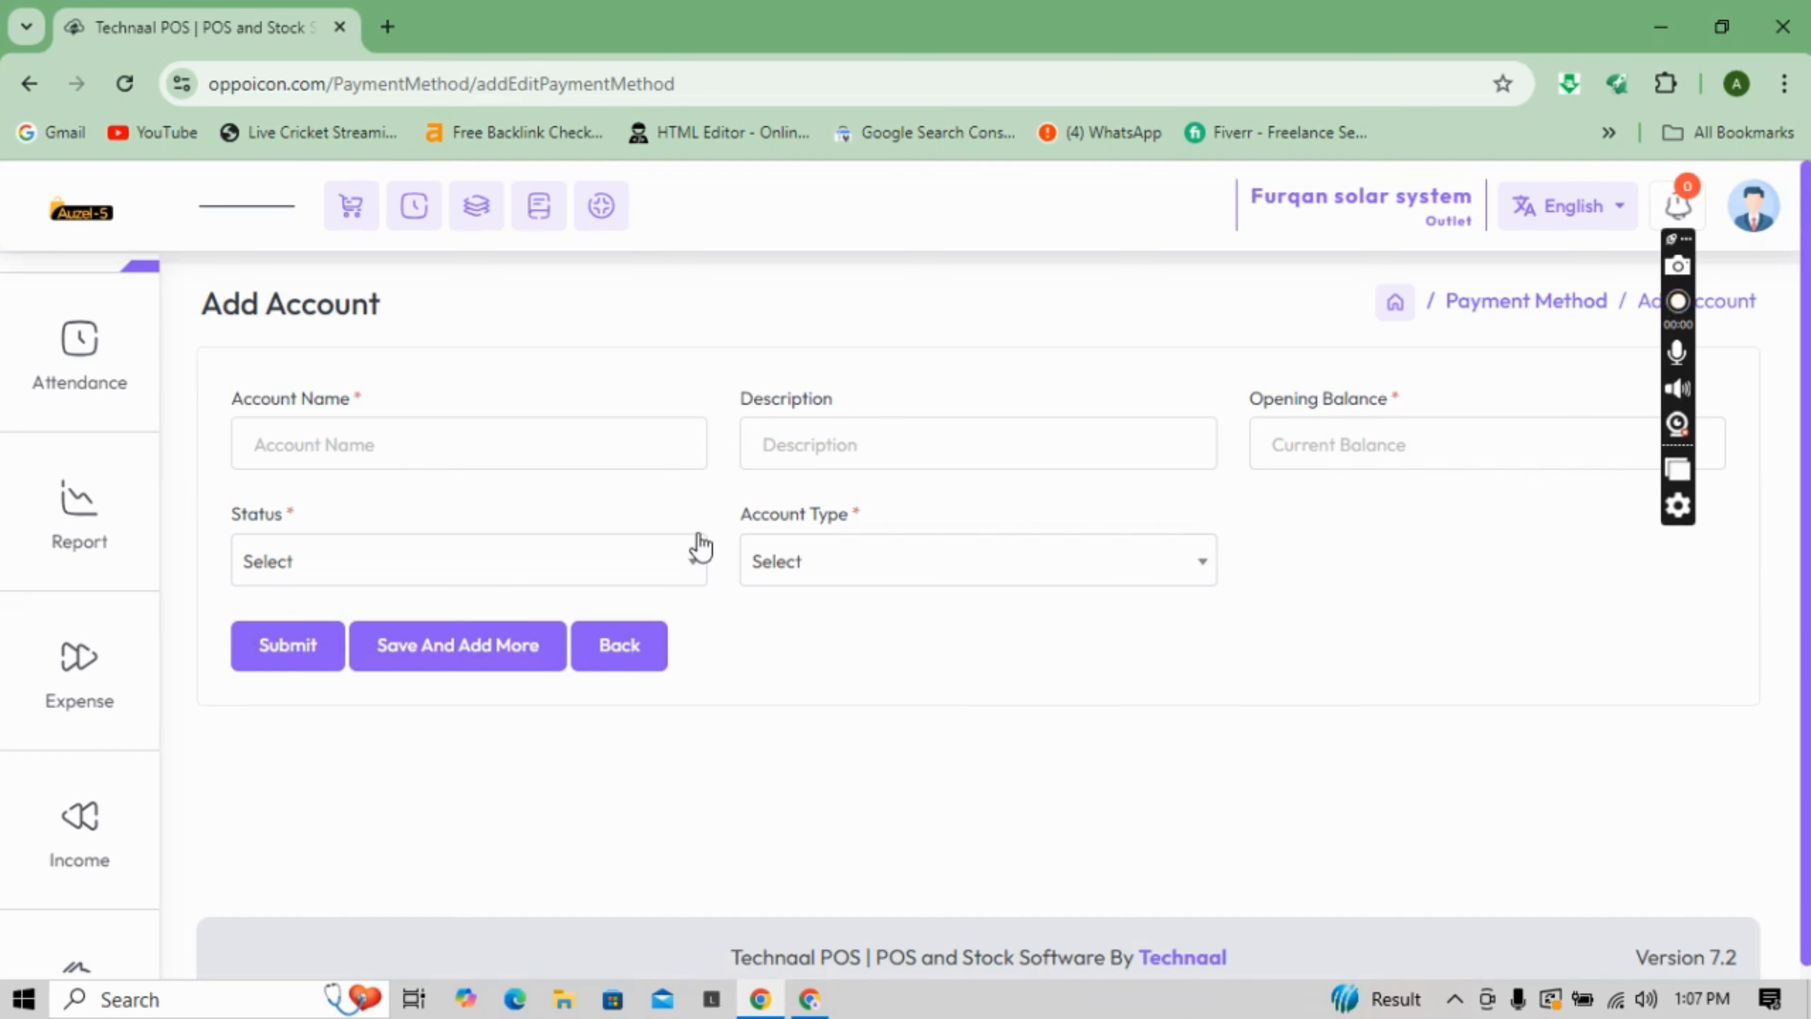
- Set the new account's status to Enable and its type to Bank Account
click(681, 561)
click(471, 707)
click(901, 569)
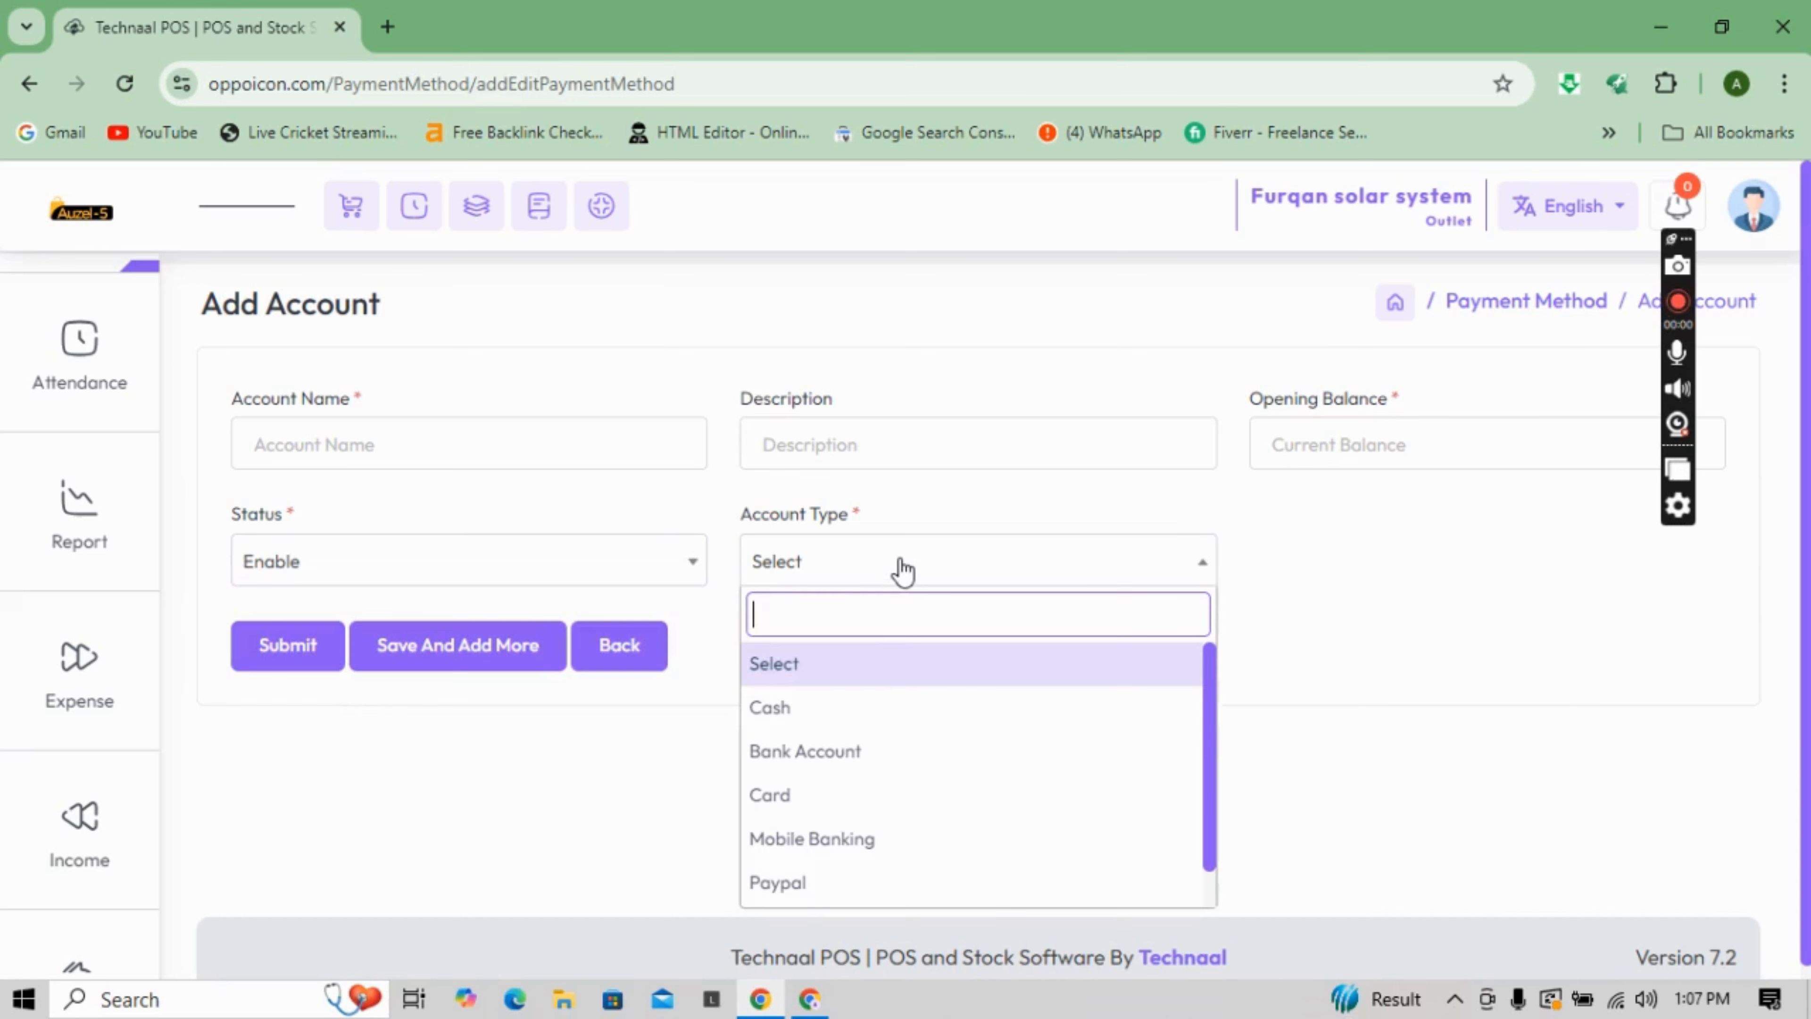
click(816, 758)
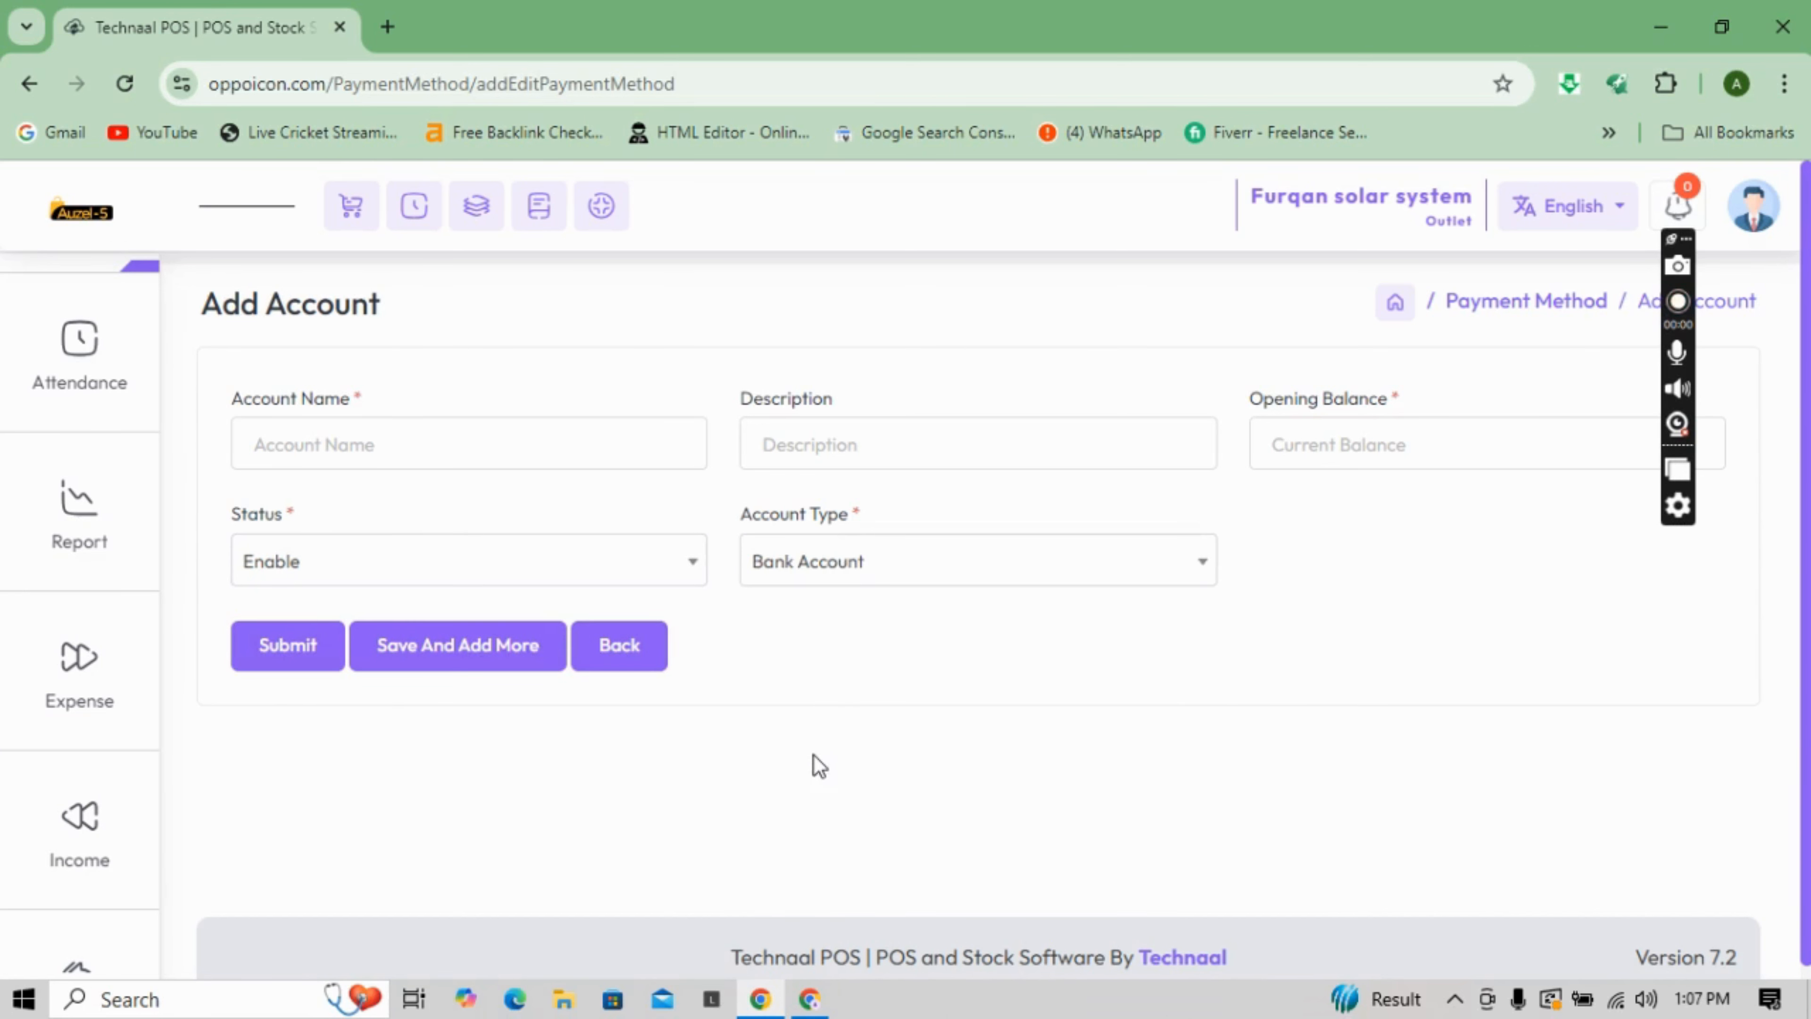
click(881, 556)
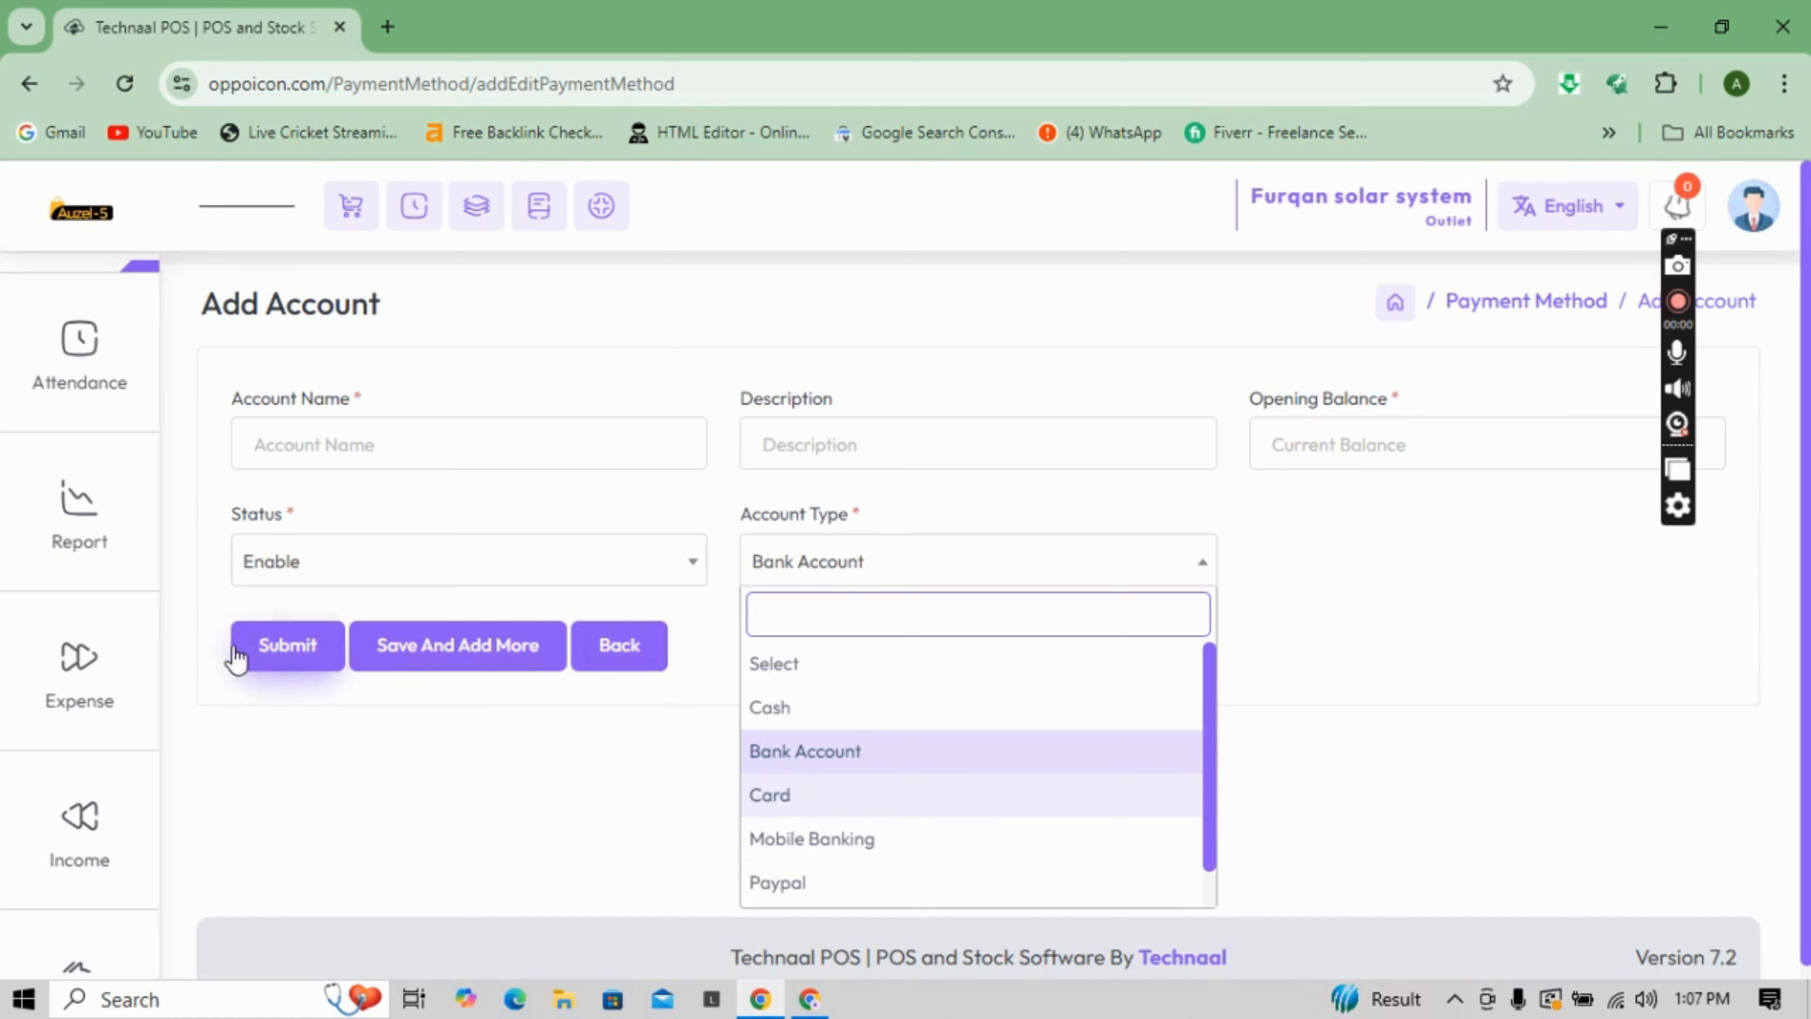
- Open the Add Deposit Or Withdraw form from the Accounting menu
mouse_move(93, 449)
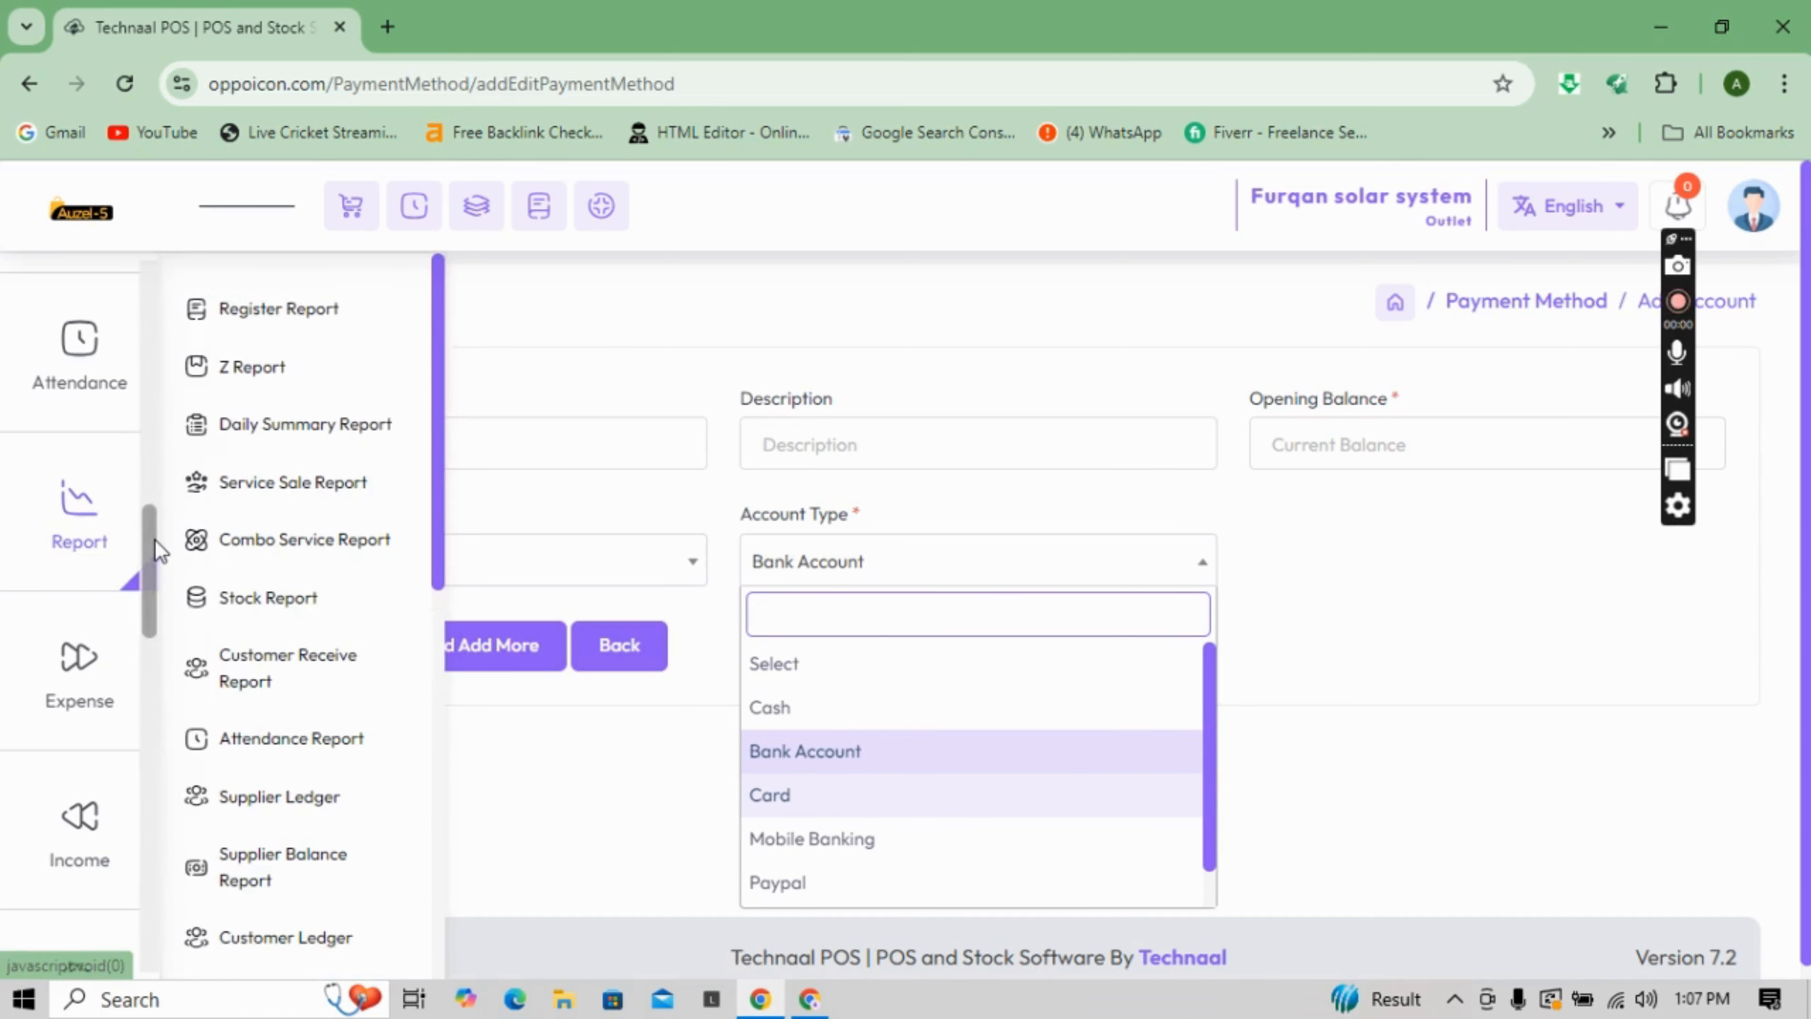
scroll(154, 531, up, 2)
mouse_move(106, 382)
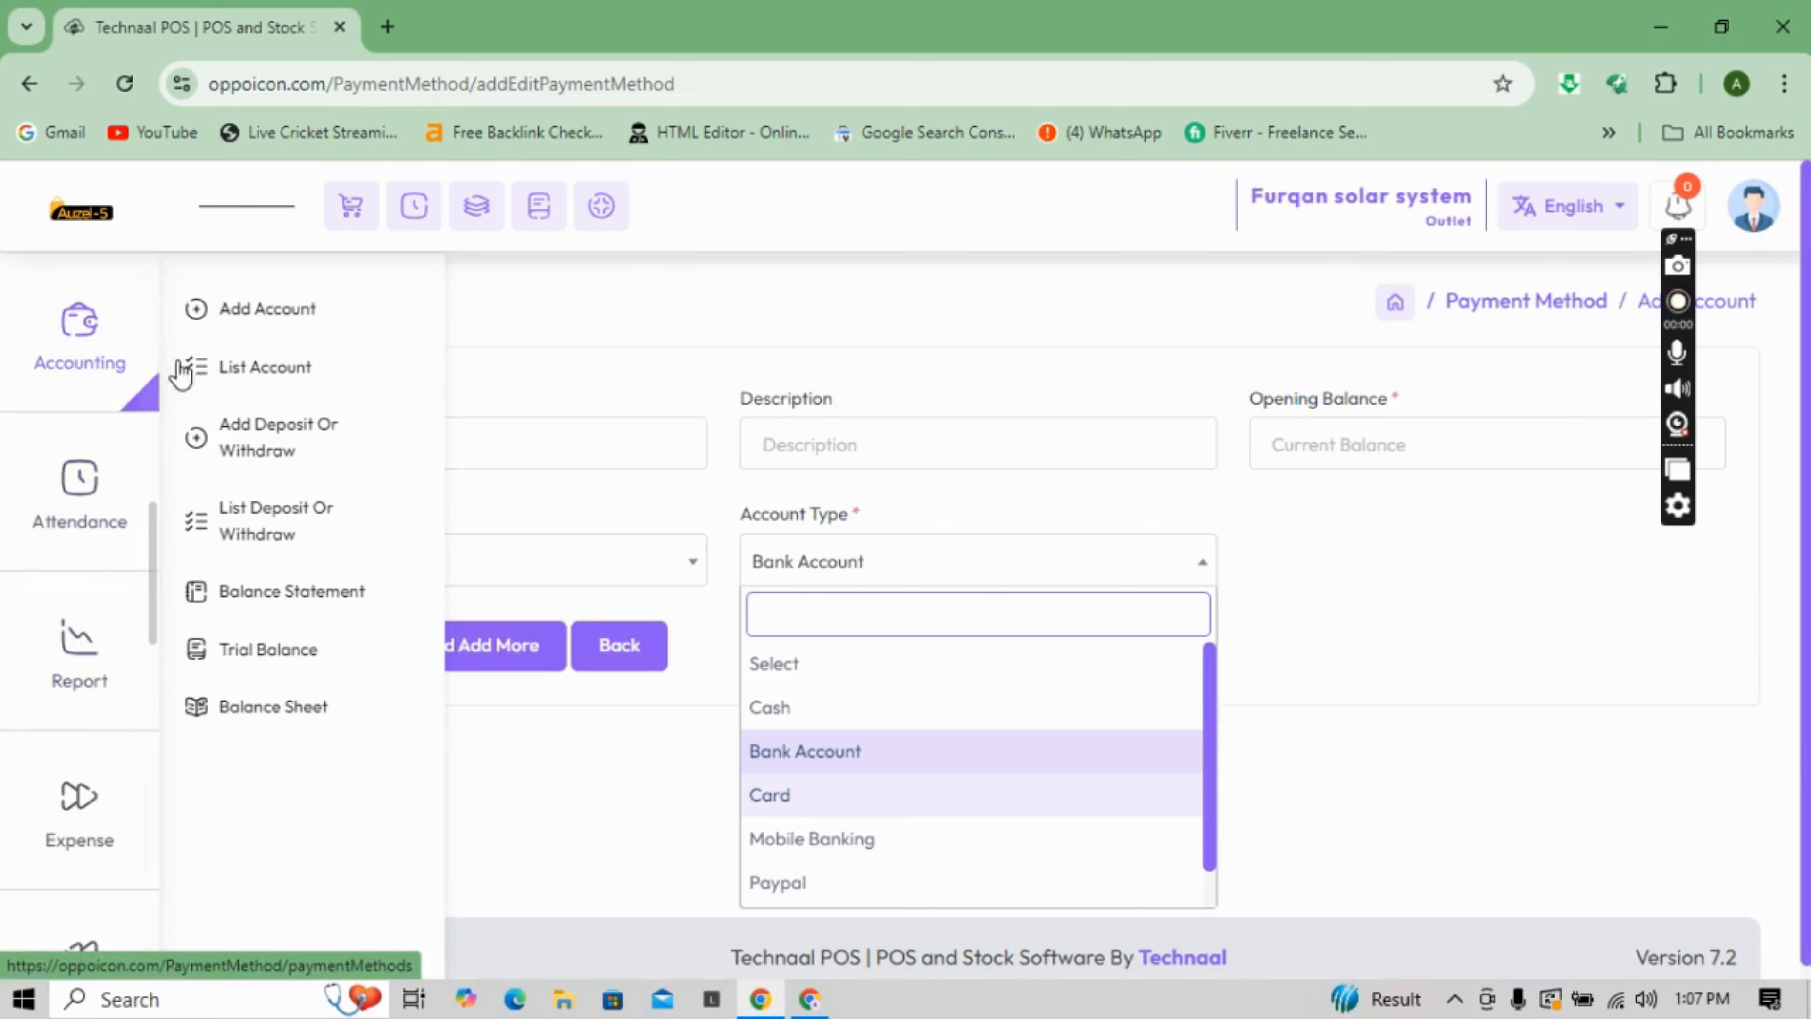
click(233, 428)
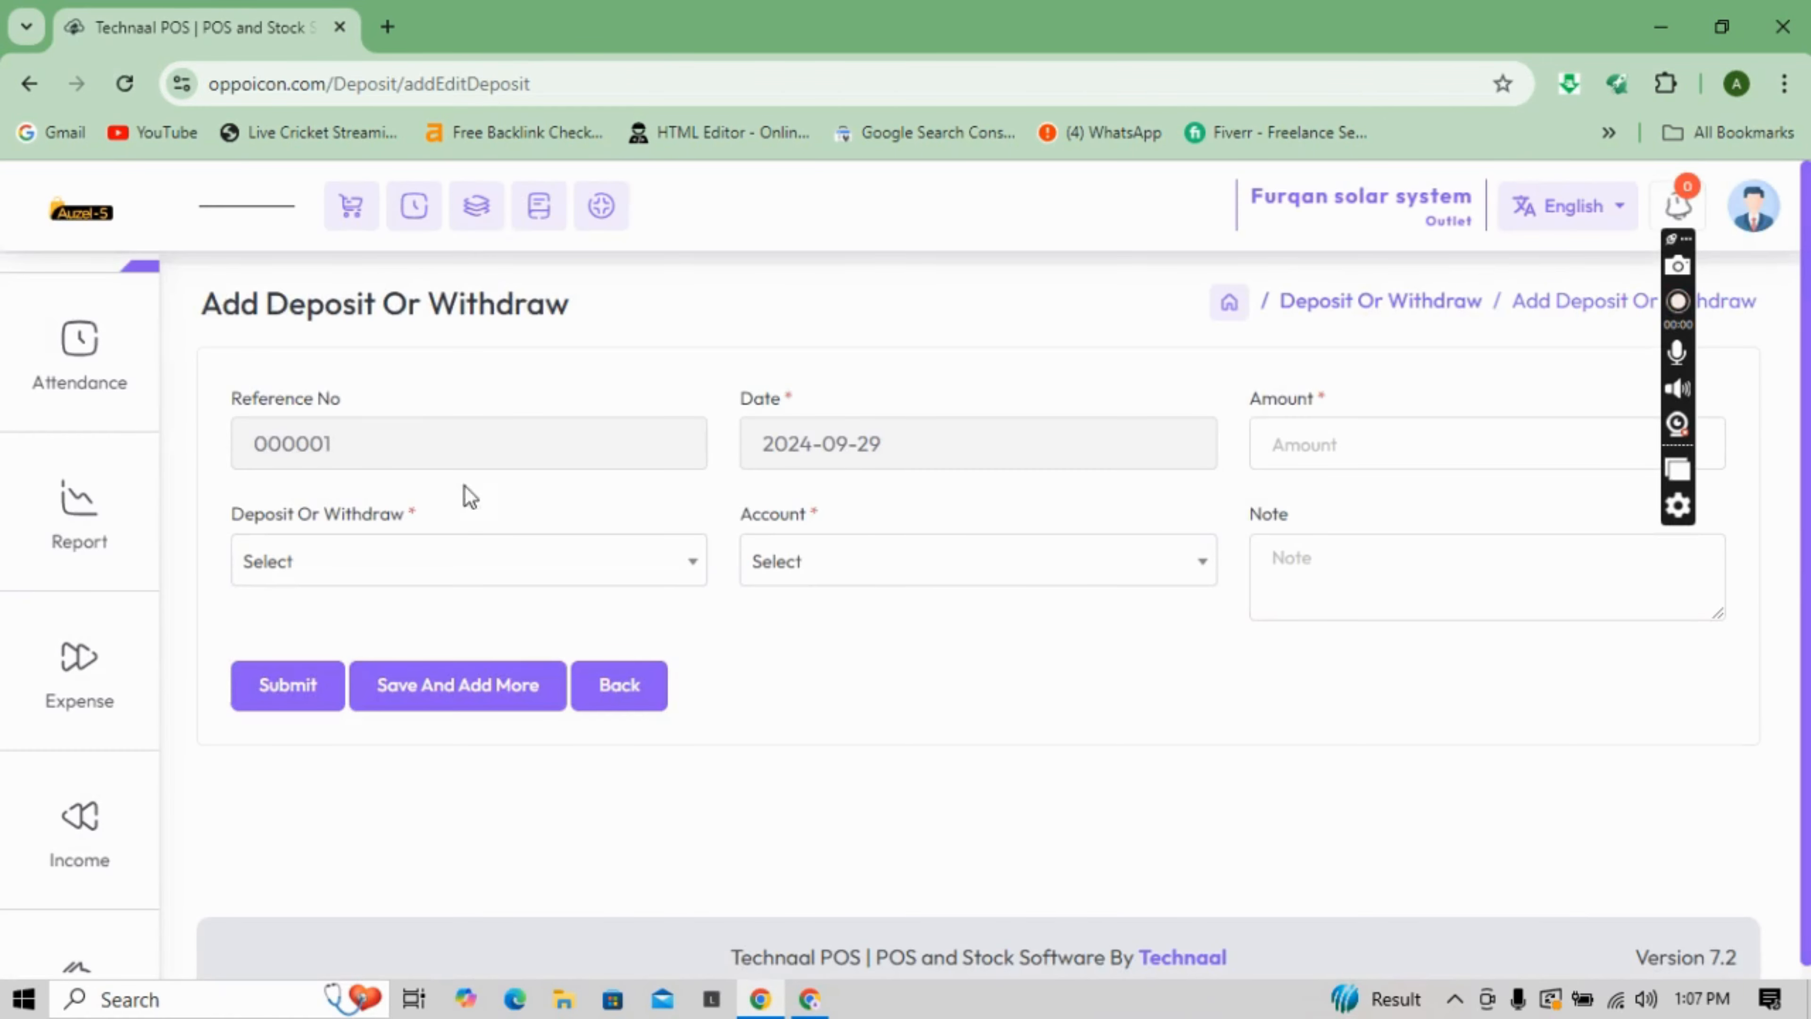
- Make the entry a Deposit and open the Account list
click(679, 574)
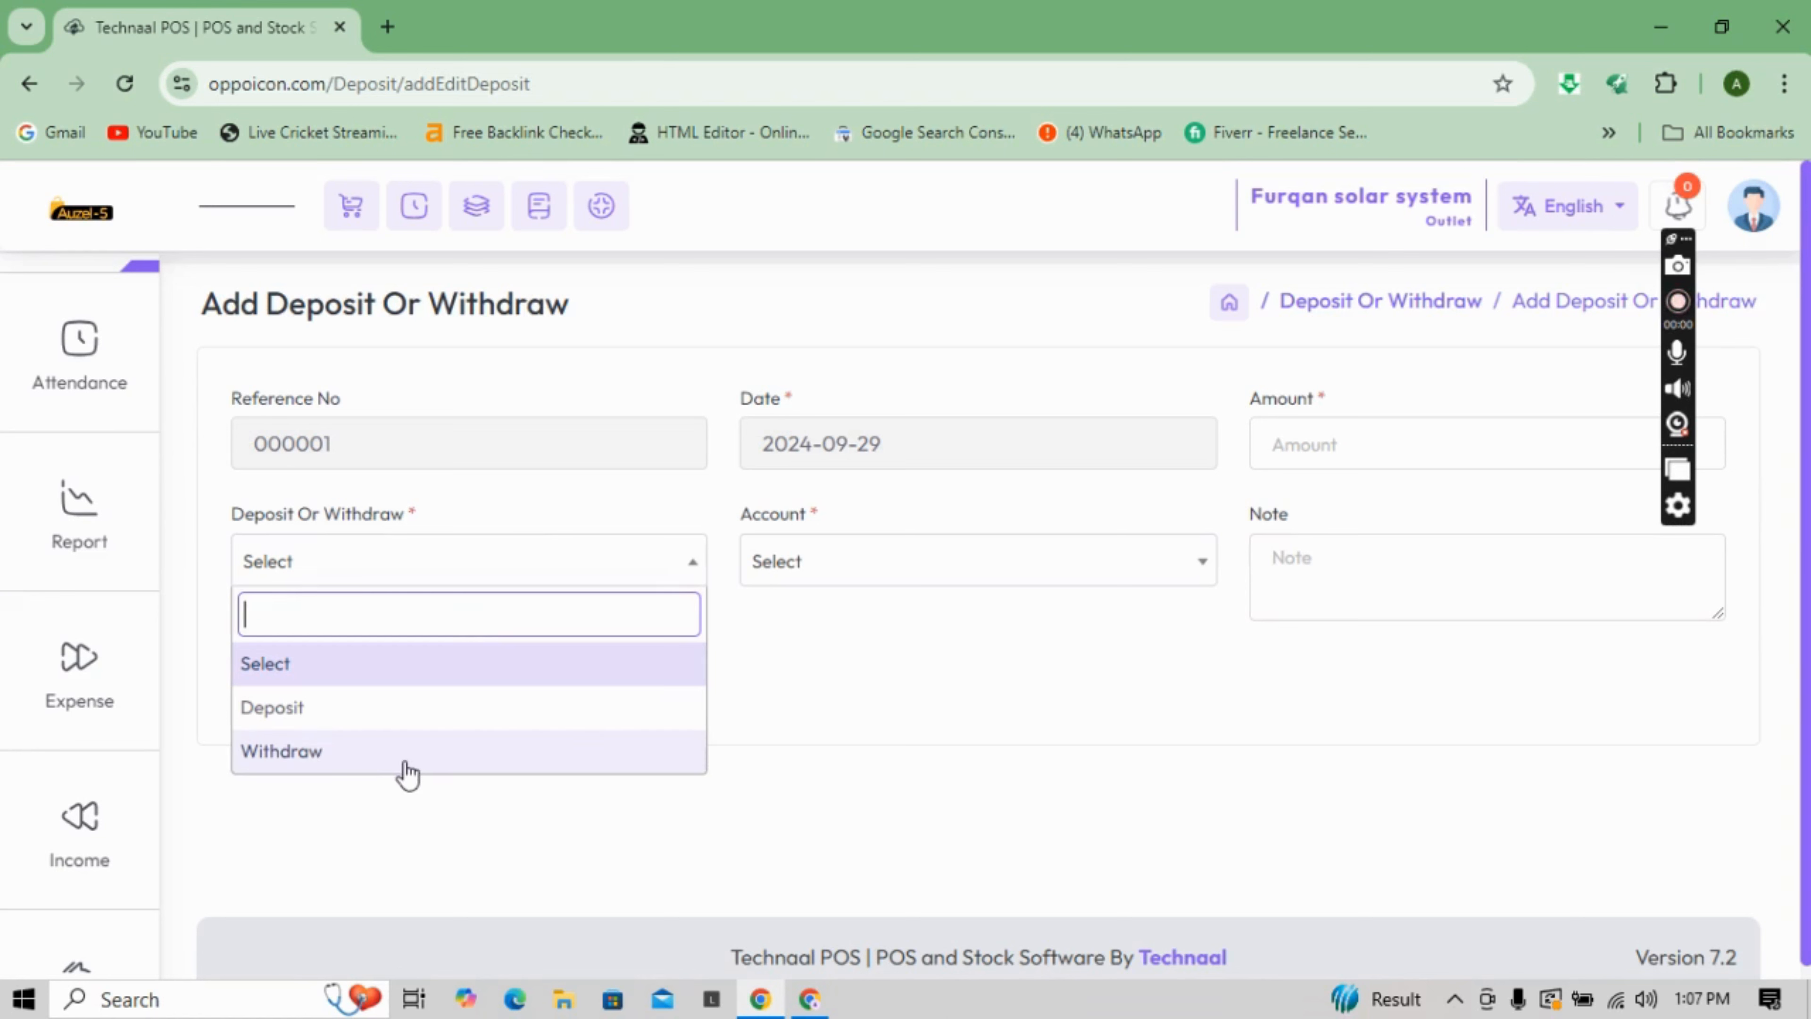
click(409, 717)
click(873, 567)
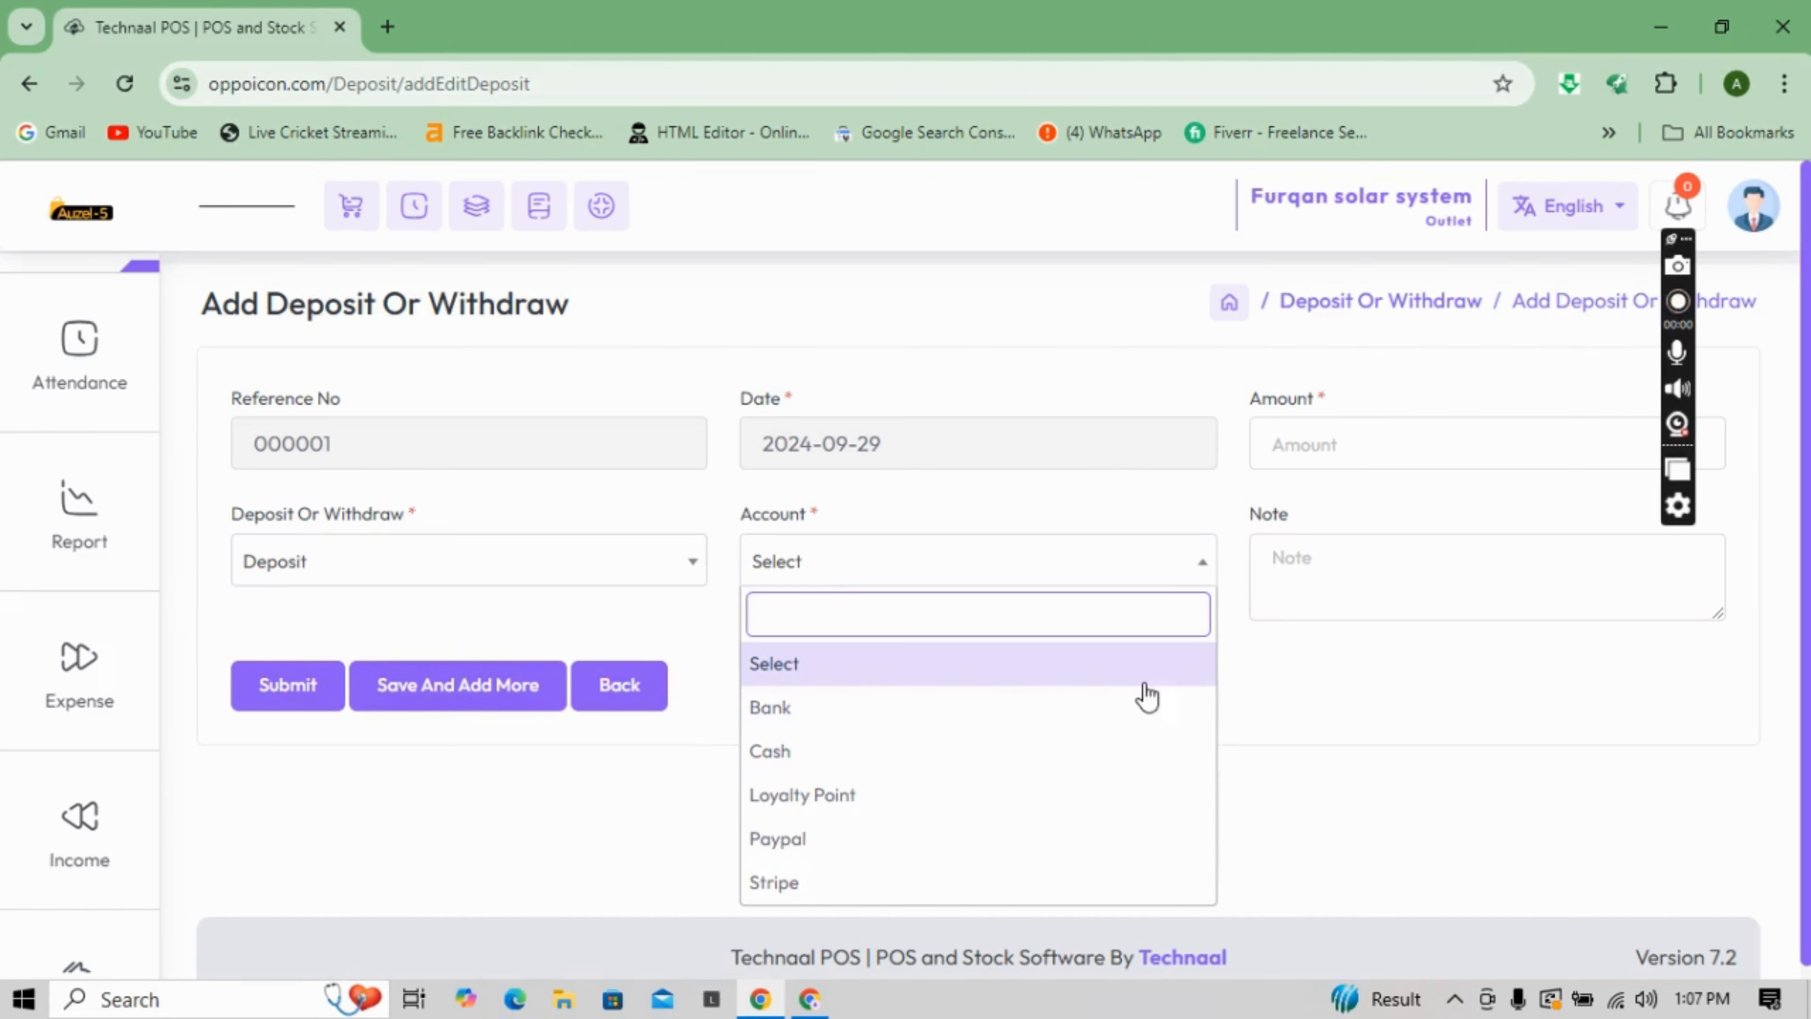
- Open Accounting > Balance Statement from the sidebar
mouse_move(103, 422)
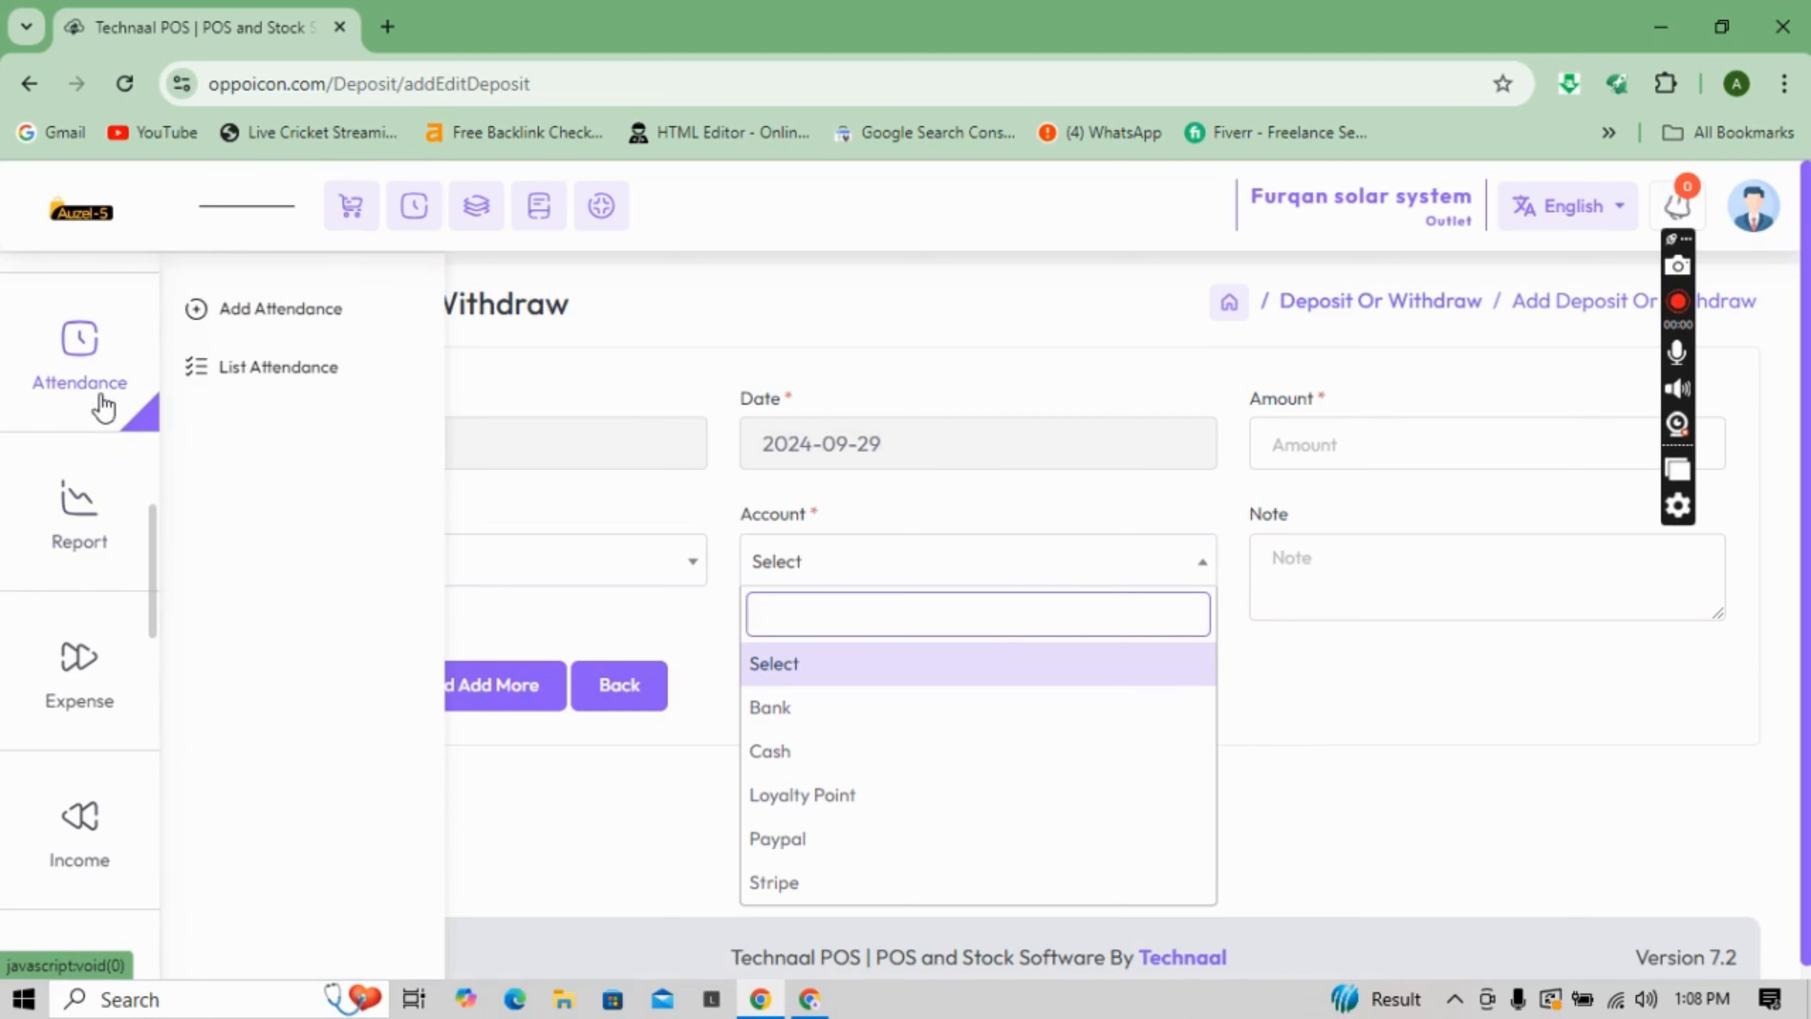
mouse_move(106, 277)
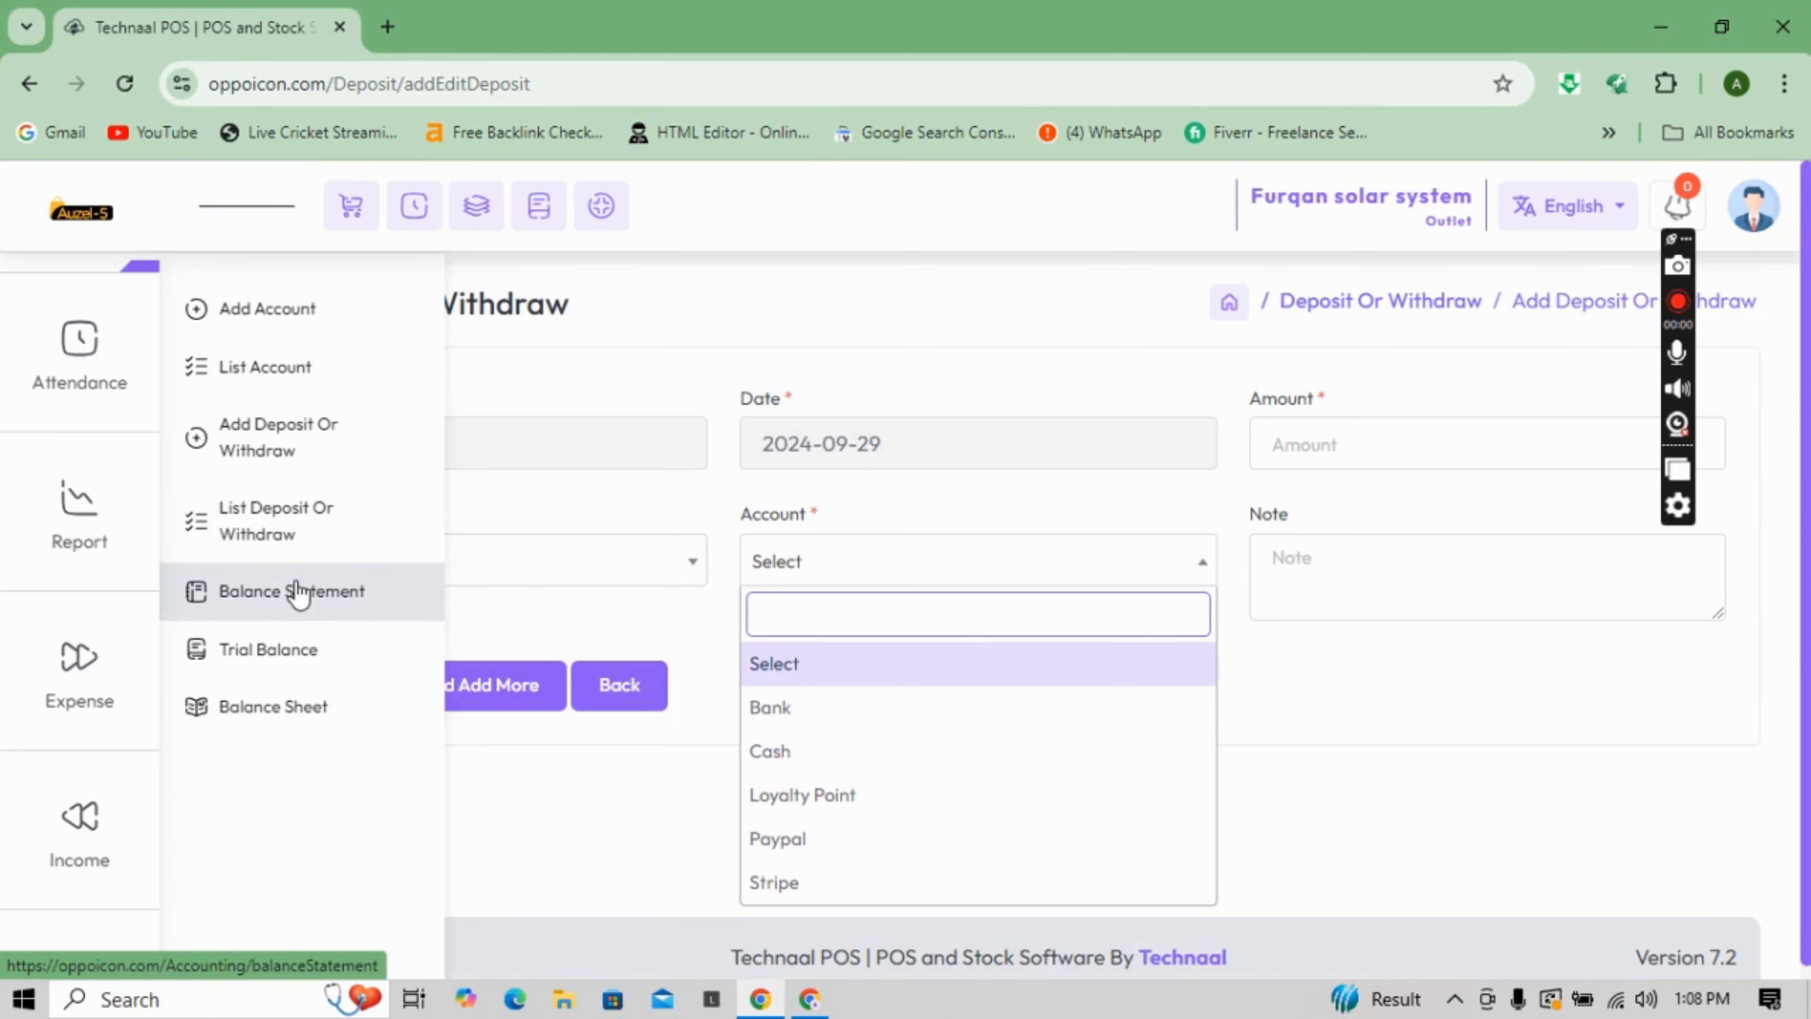
click(298, 598)
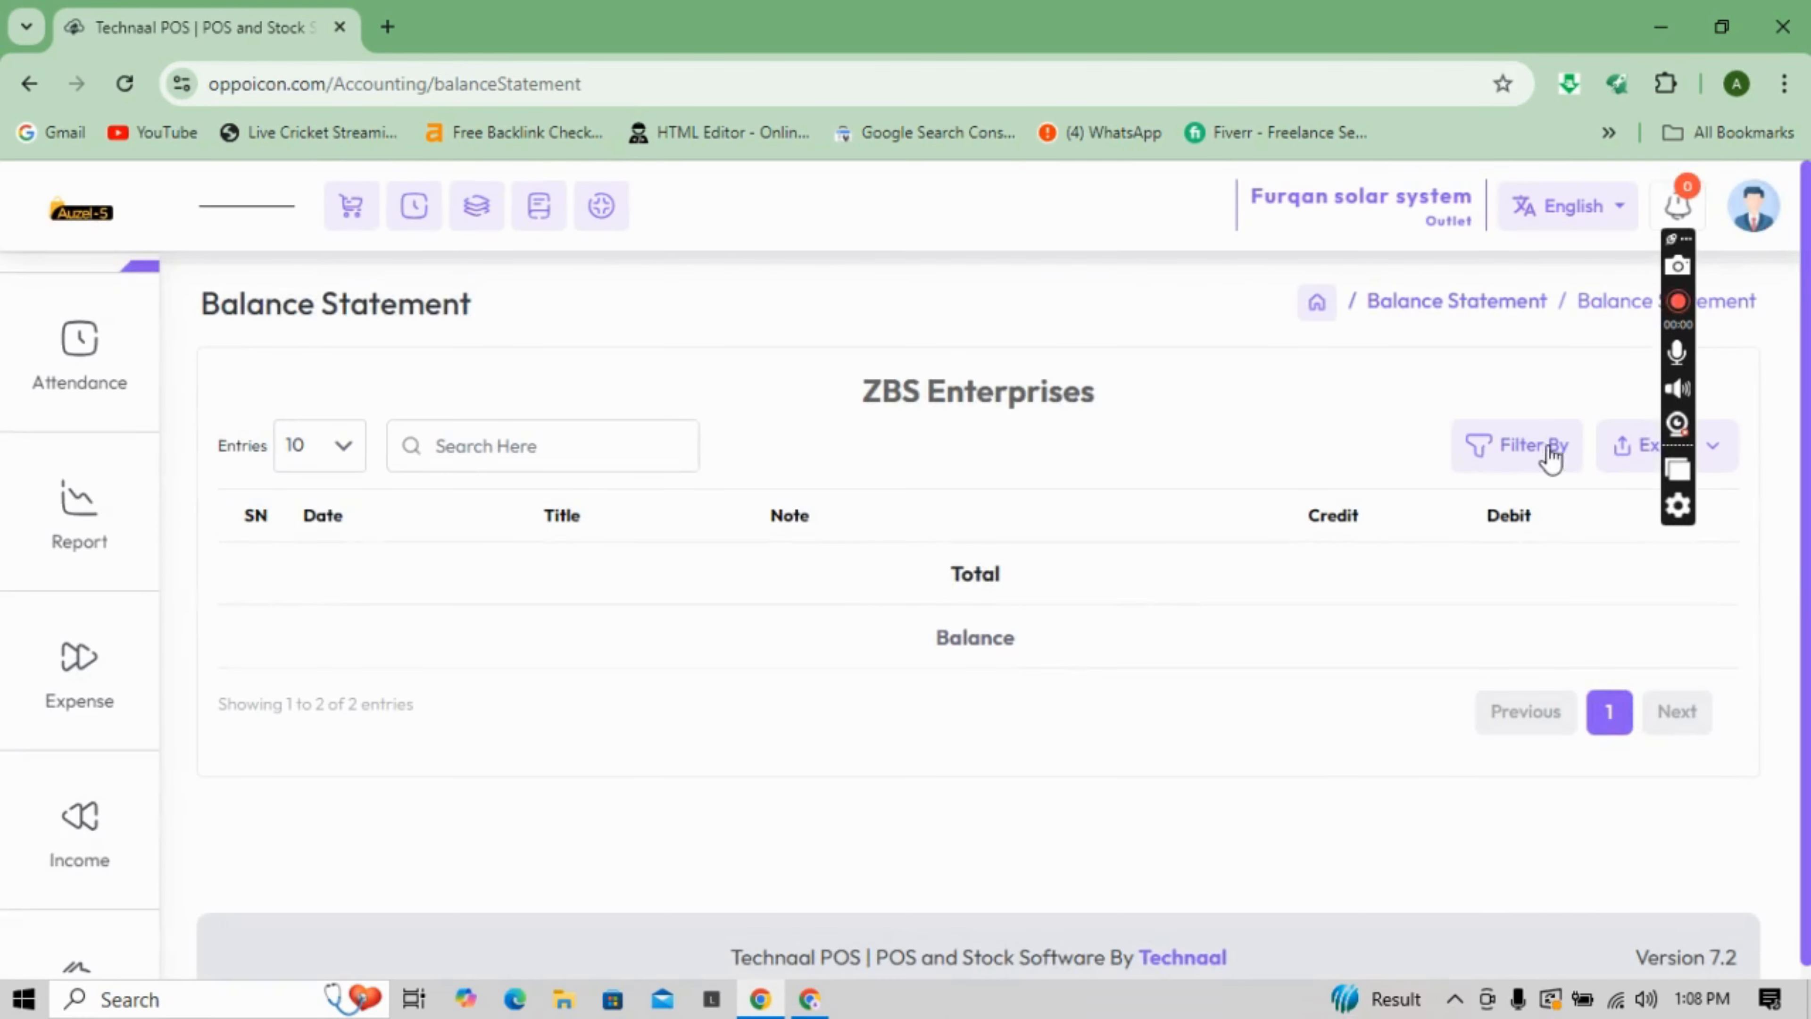
- Filter the Balance Statement to the Bank account, Credit type, 2024-09-01 to 2024-09-29
click(1546, 451)
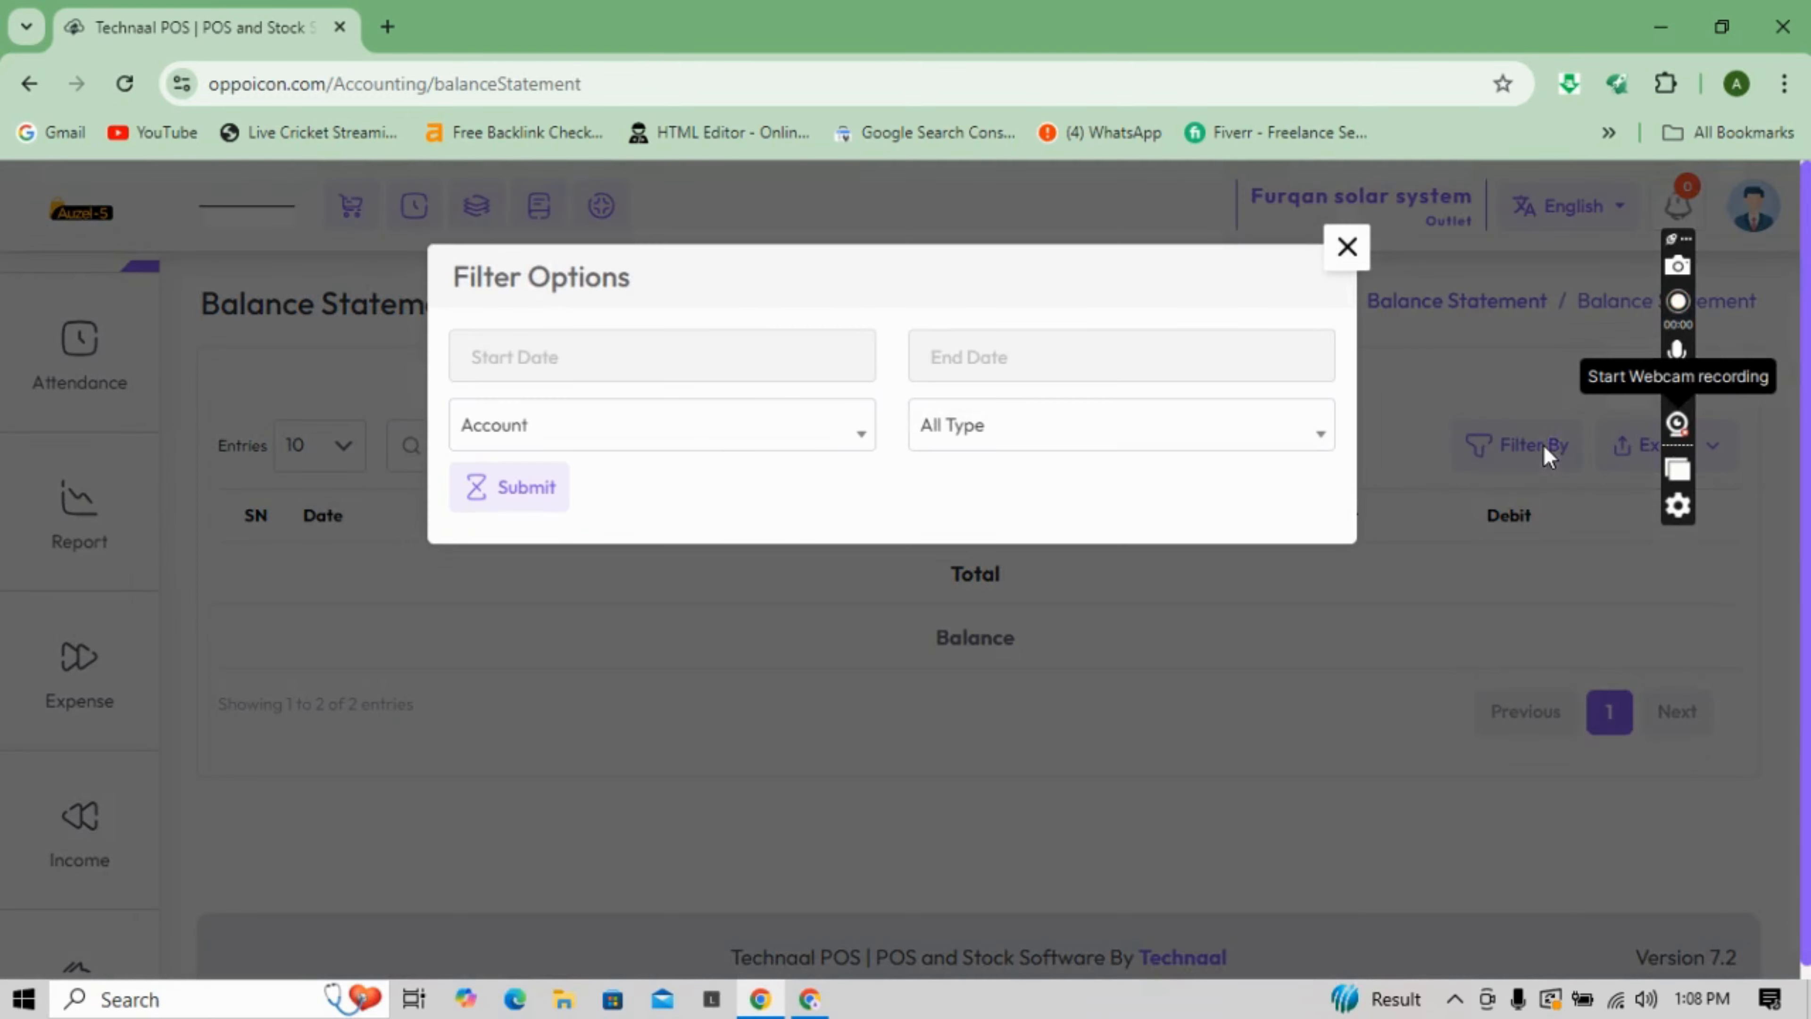
click(790, 448)
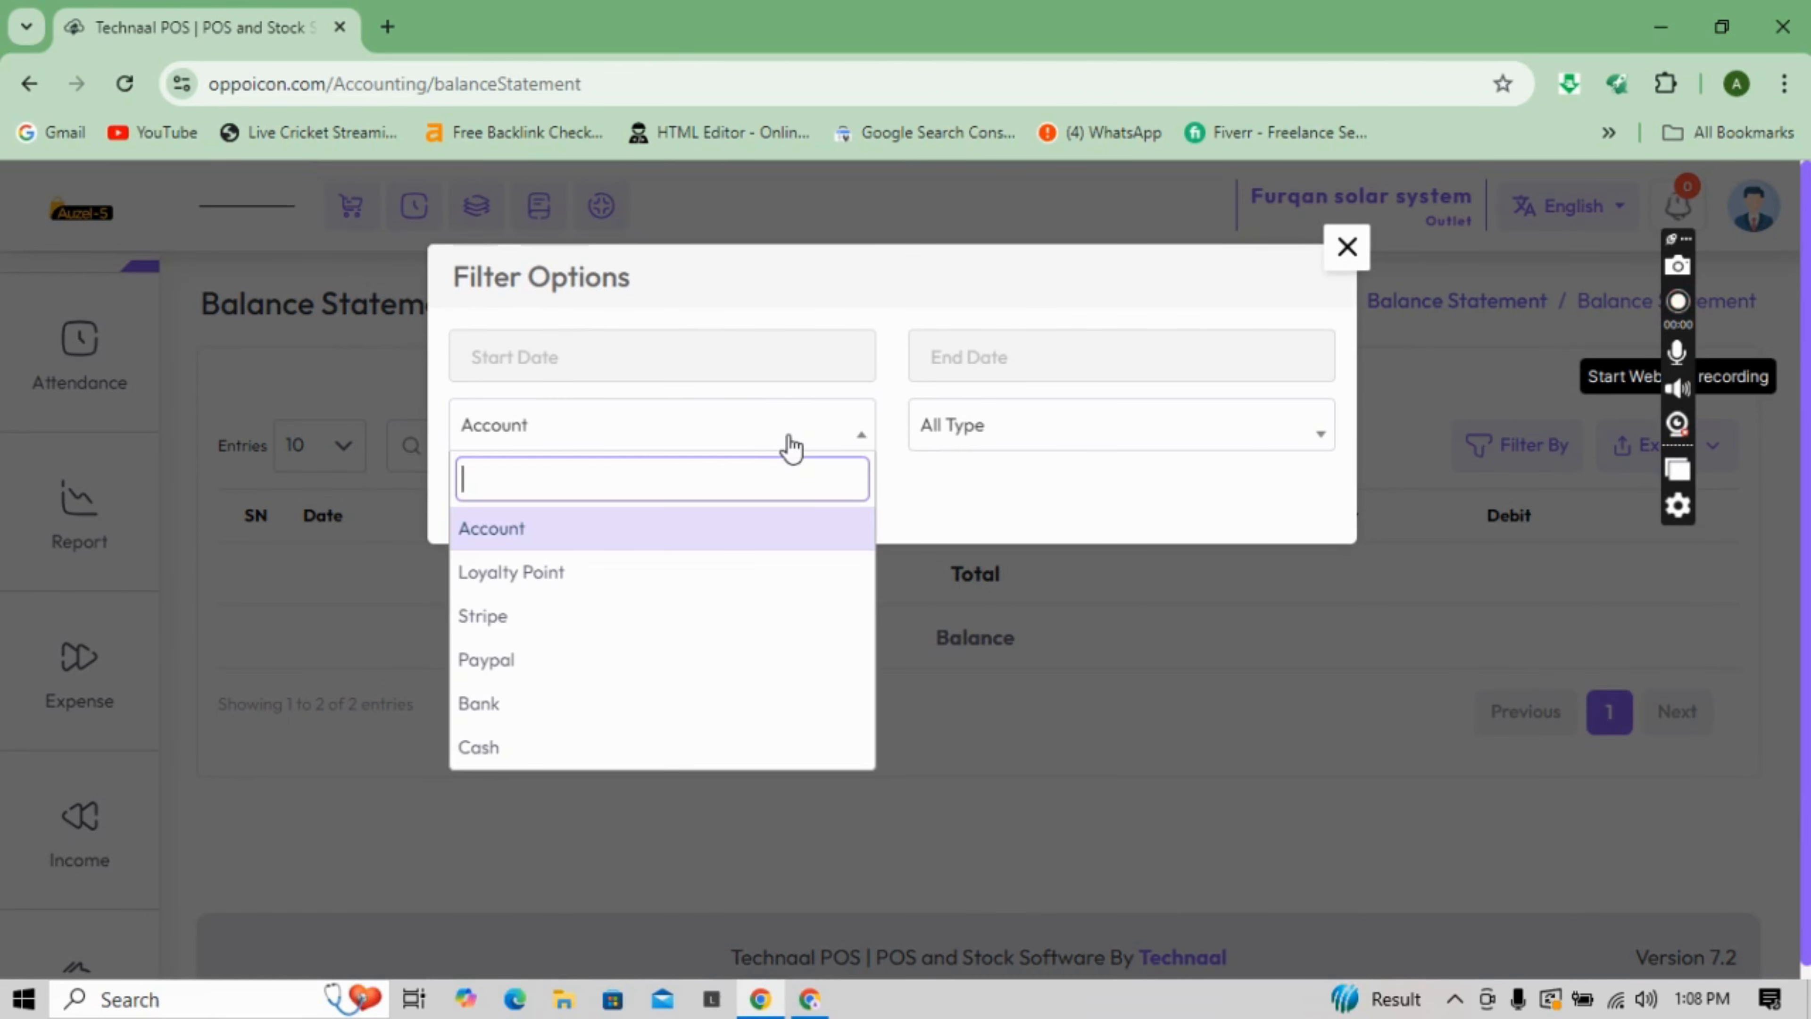
click(510, 710)
click(1099, 441)
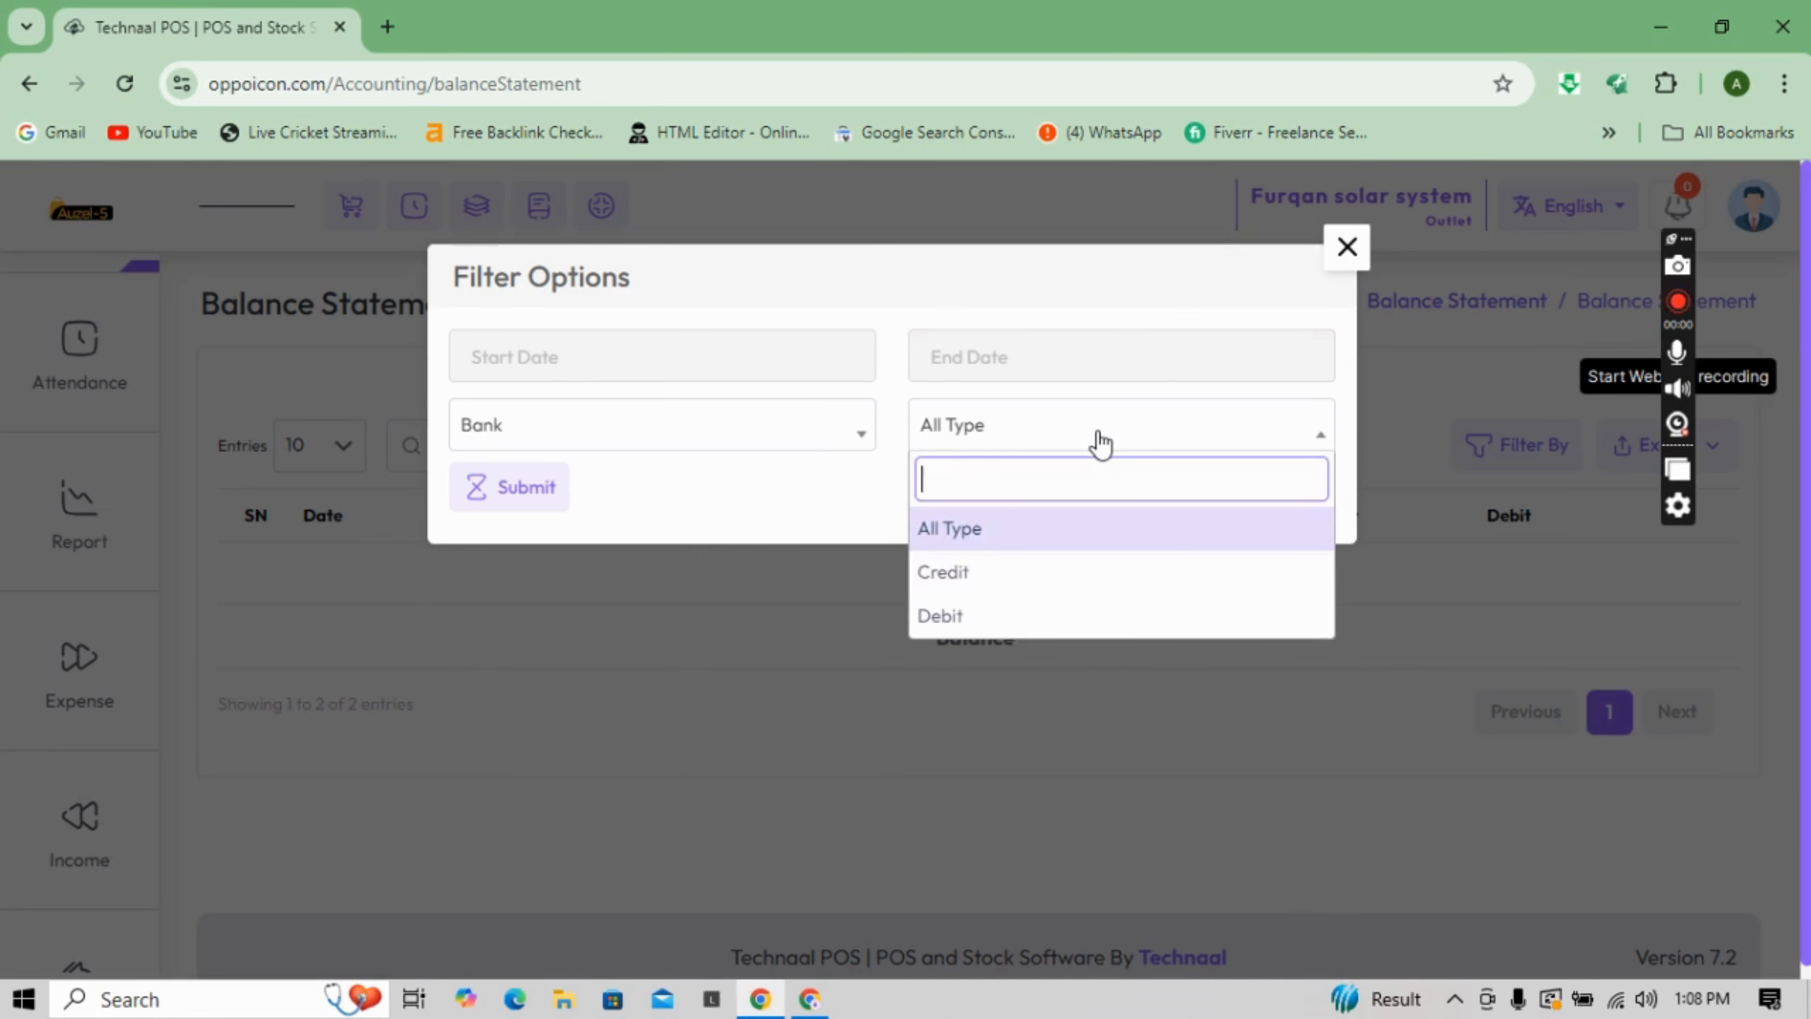
click(1030, 582)
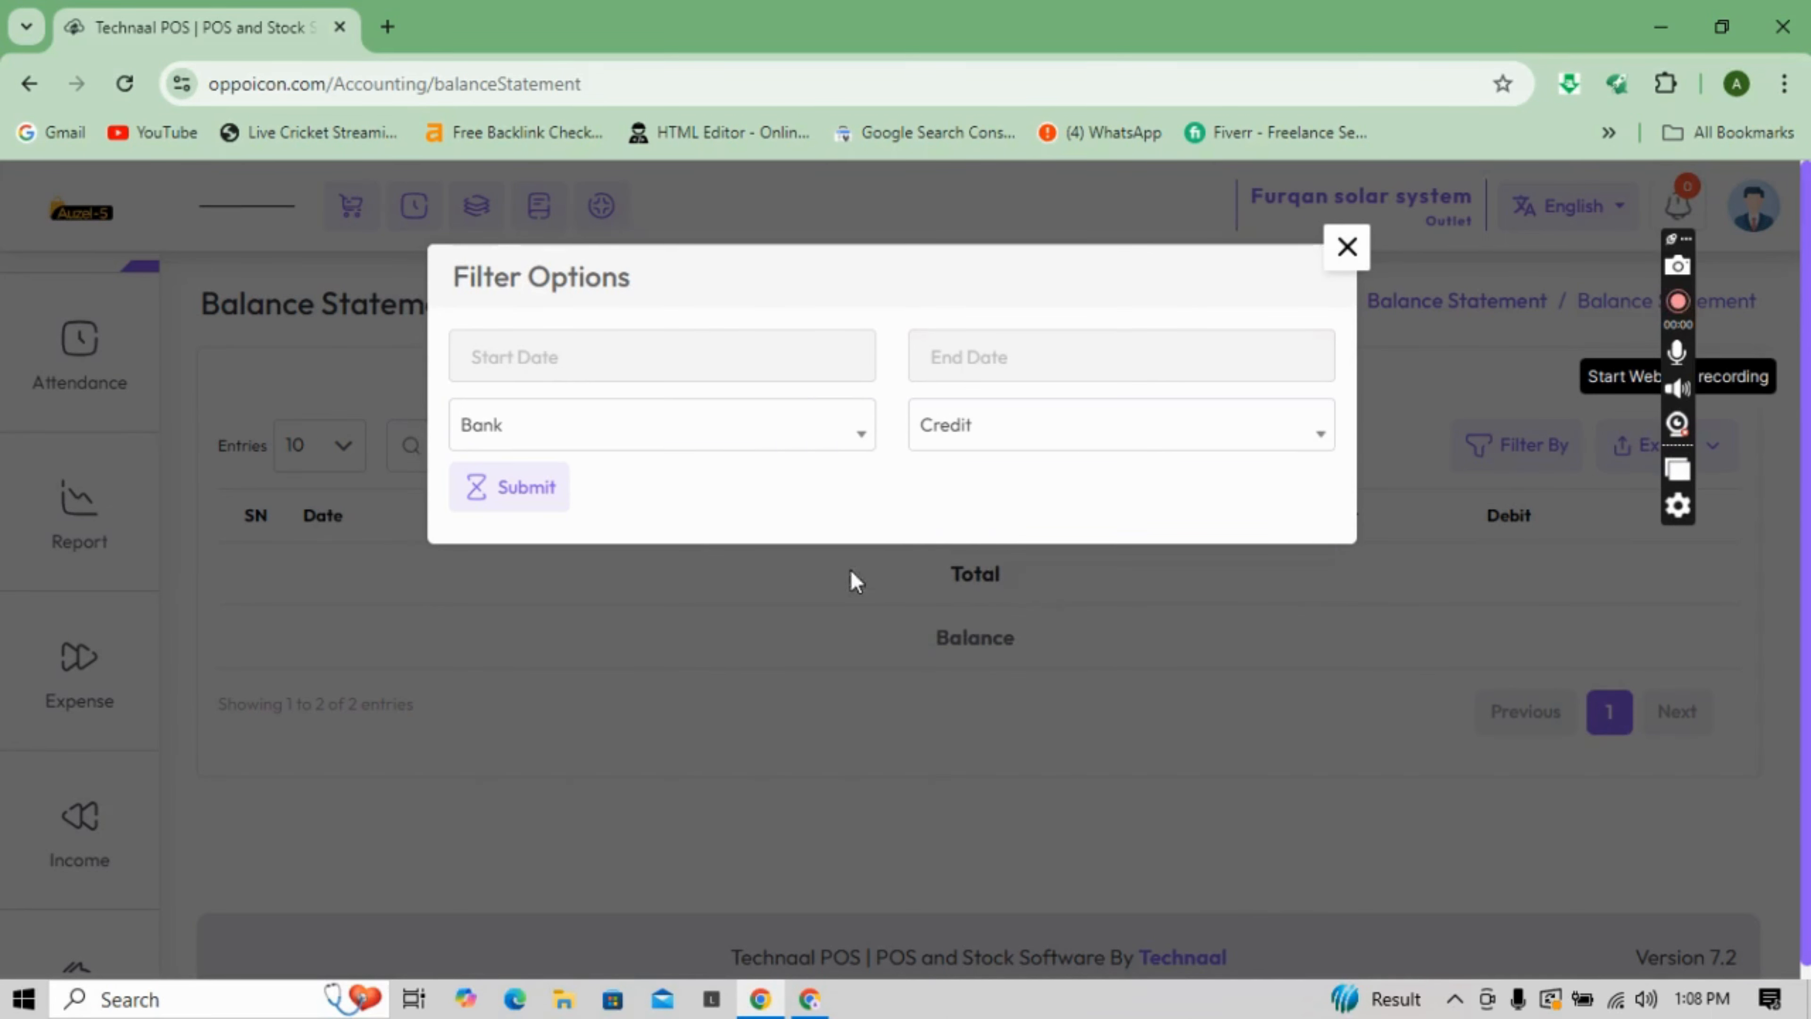
click(585, 361)
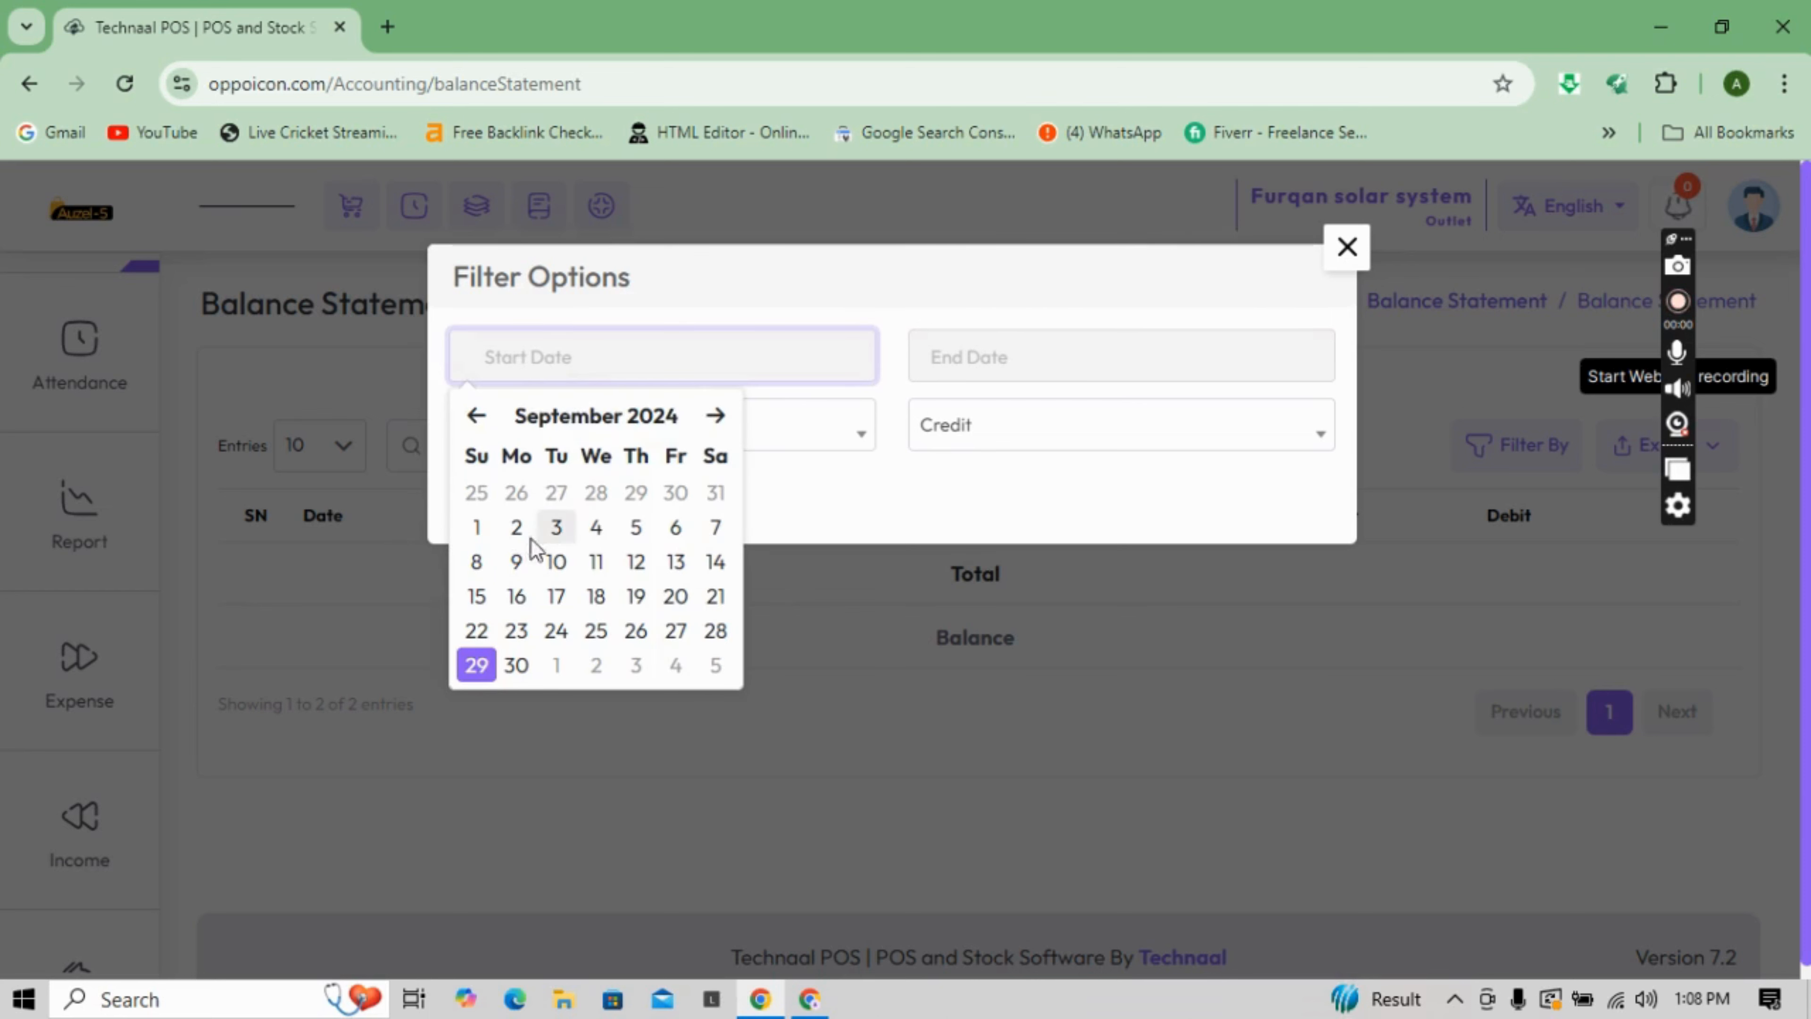
click(492, 530)
click(1014, 352)
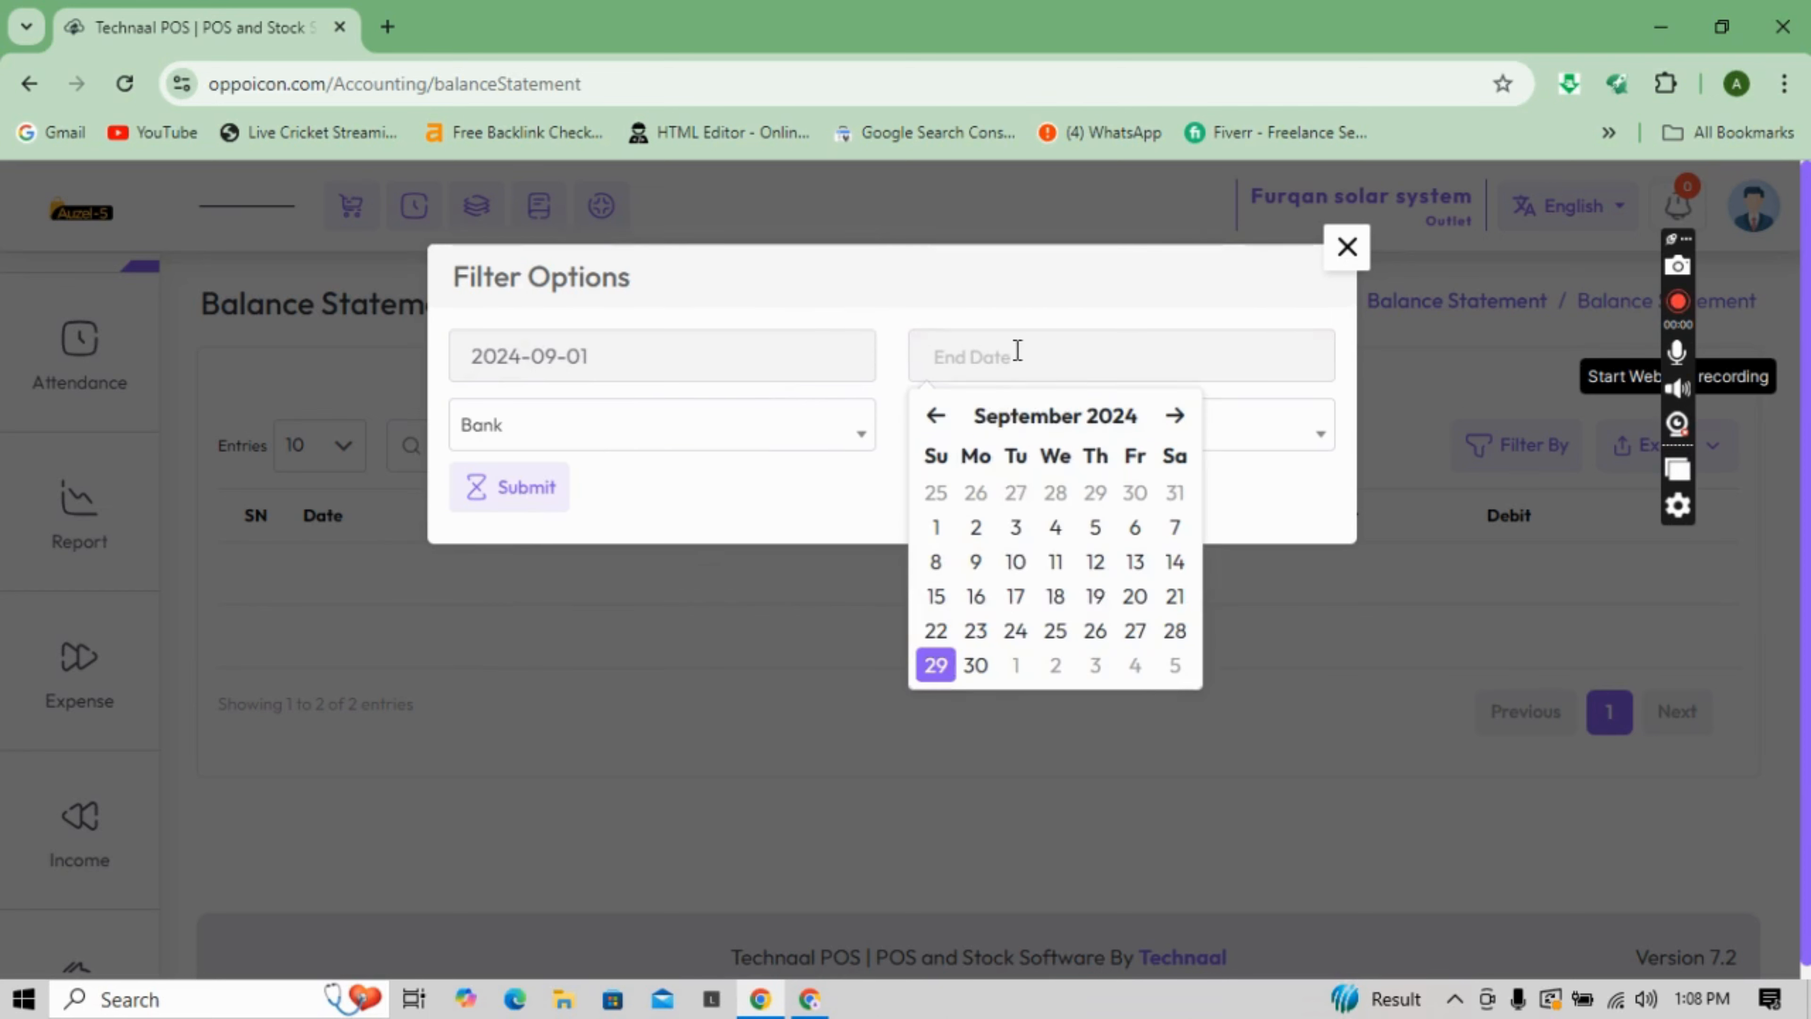
click(936, 665)
click(479, 486)
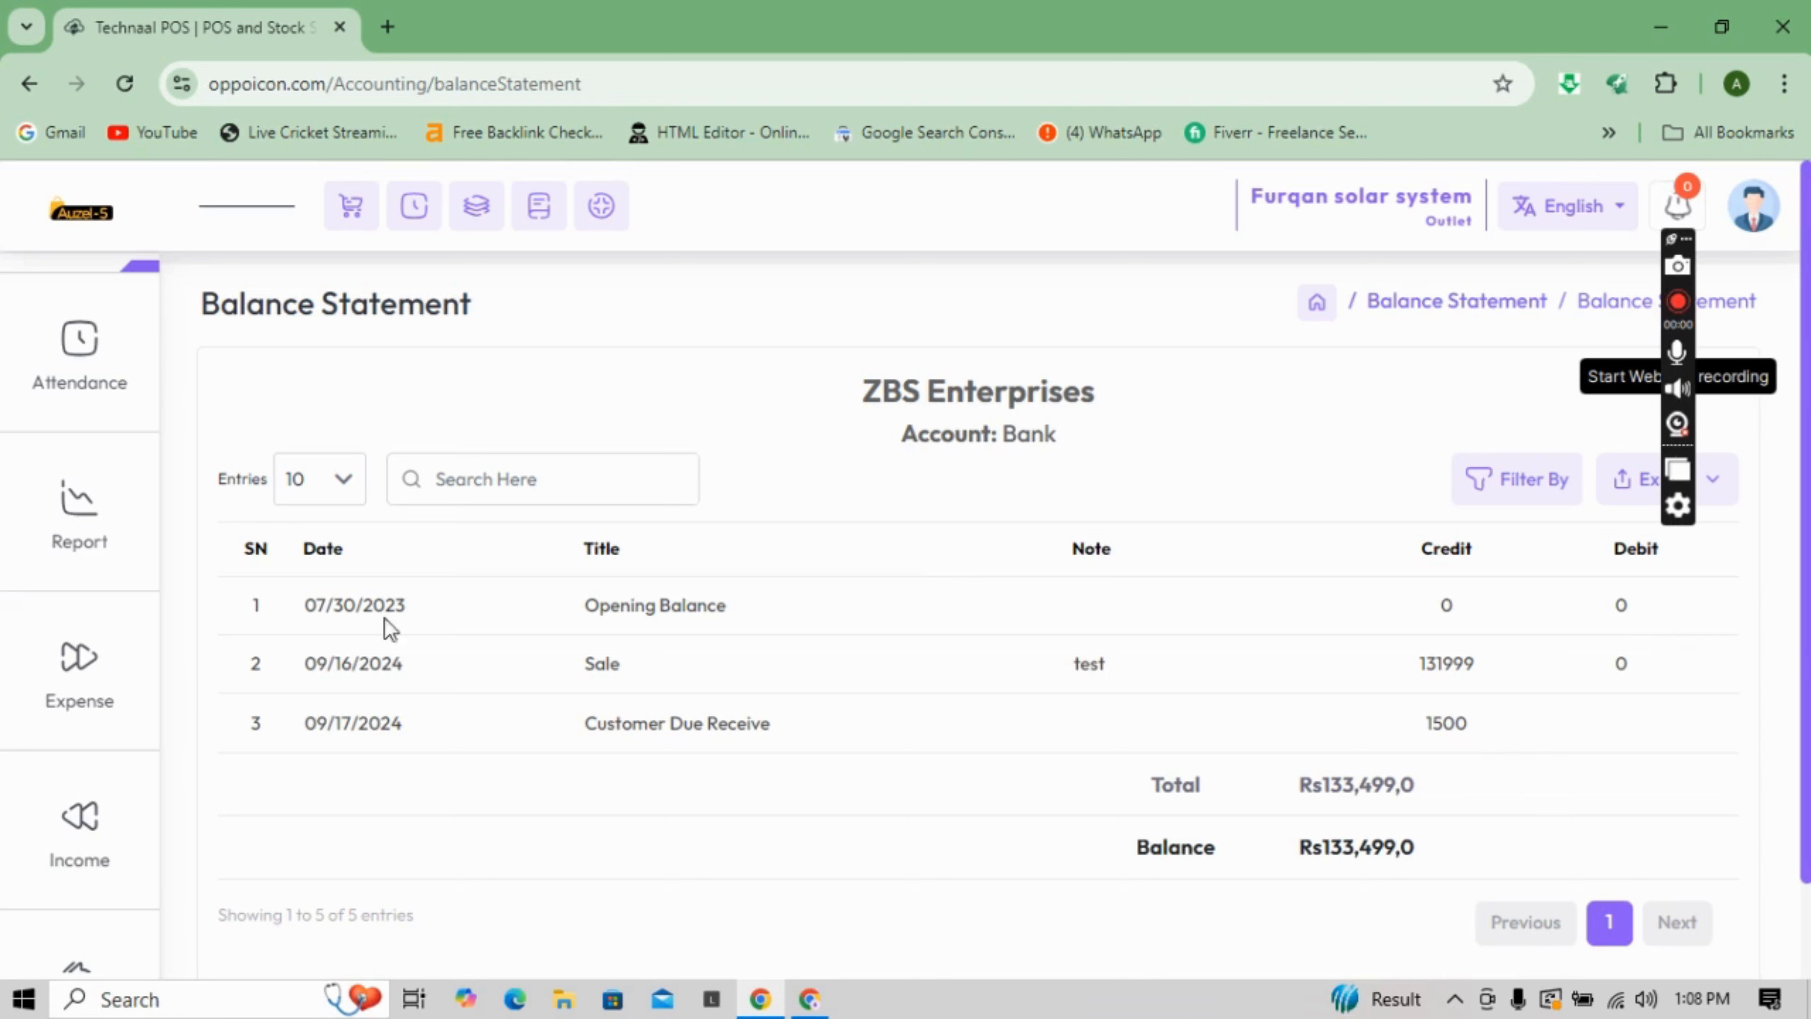
- Open the Add Attendance form from the Attendance sidebar menu
click(116, 394)
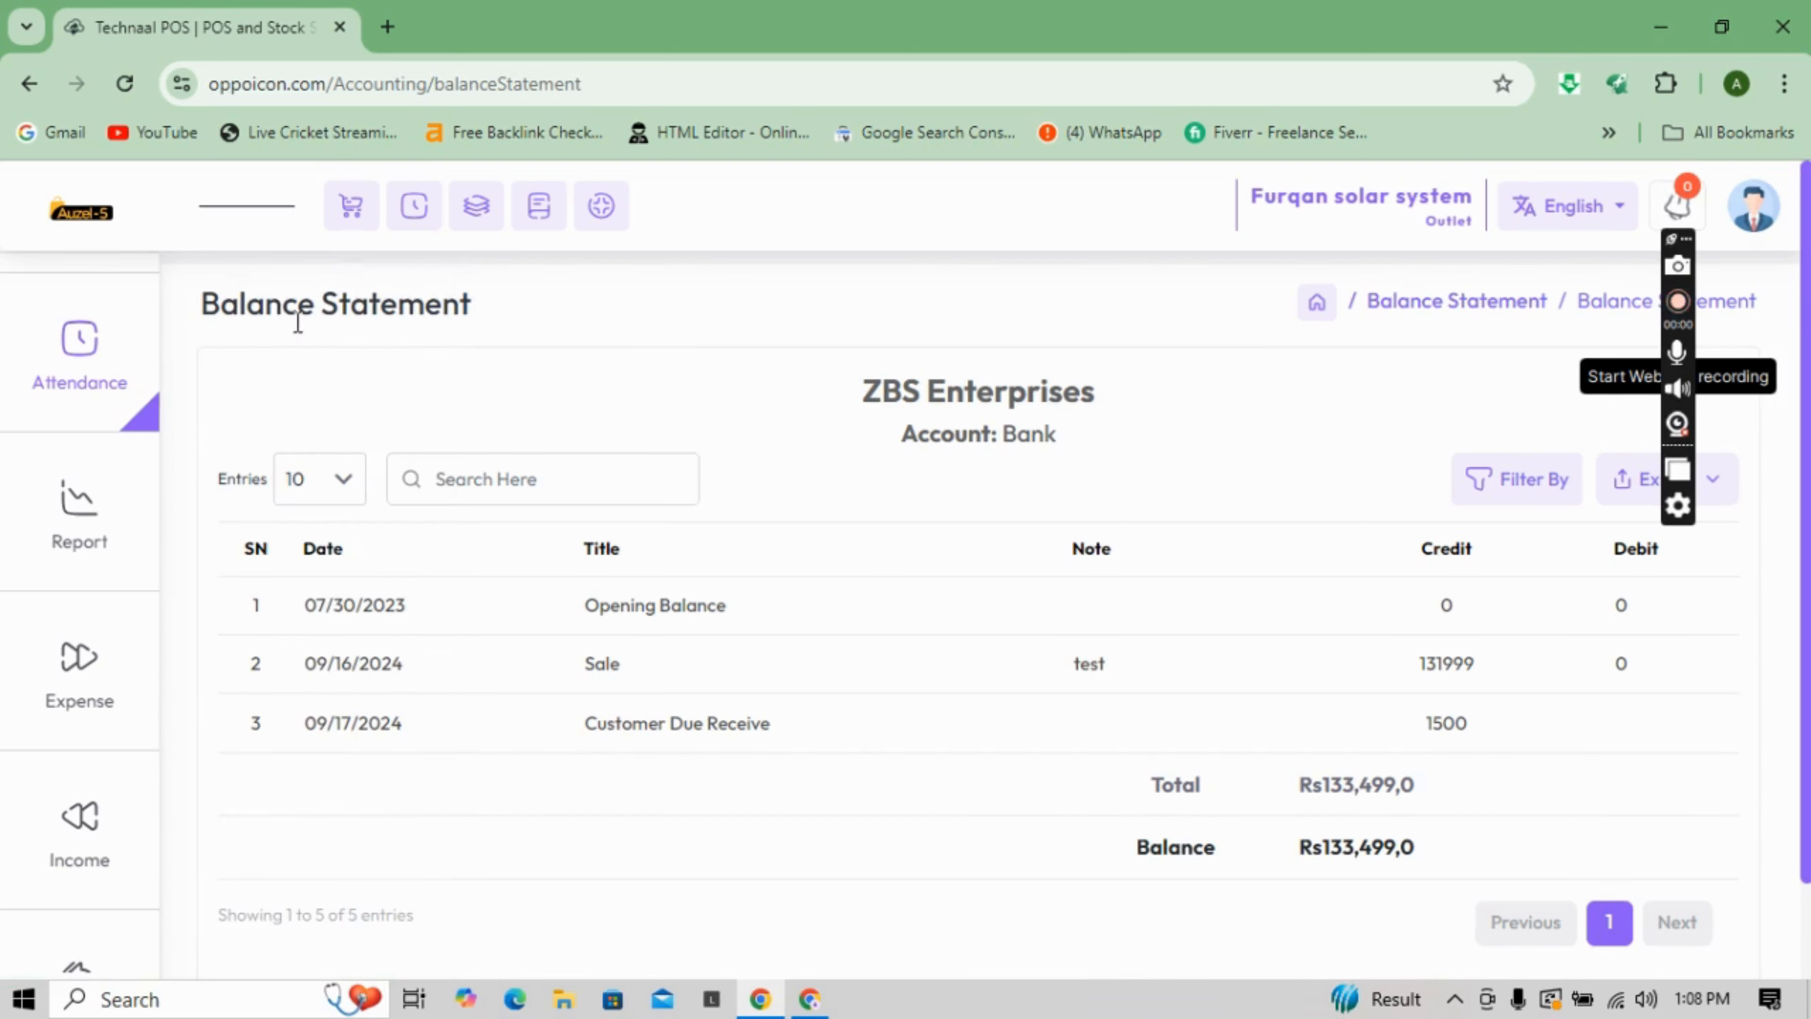
click(142, 352)
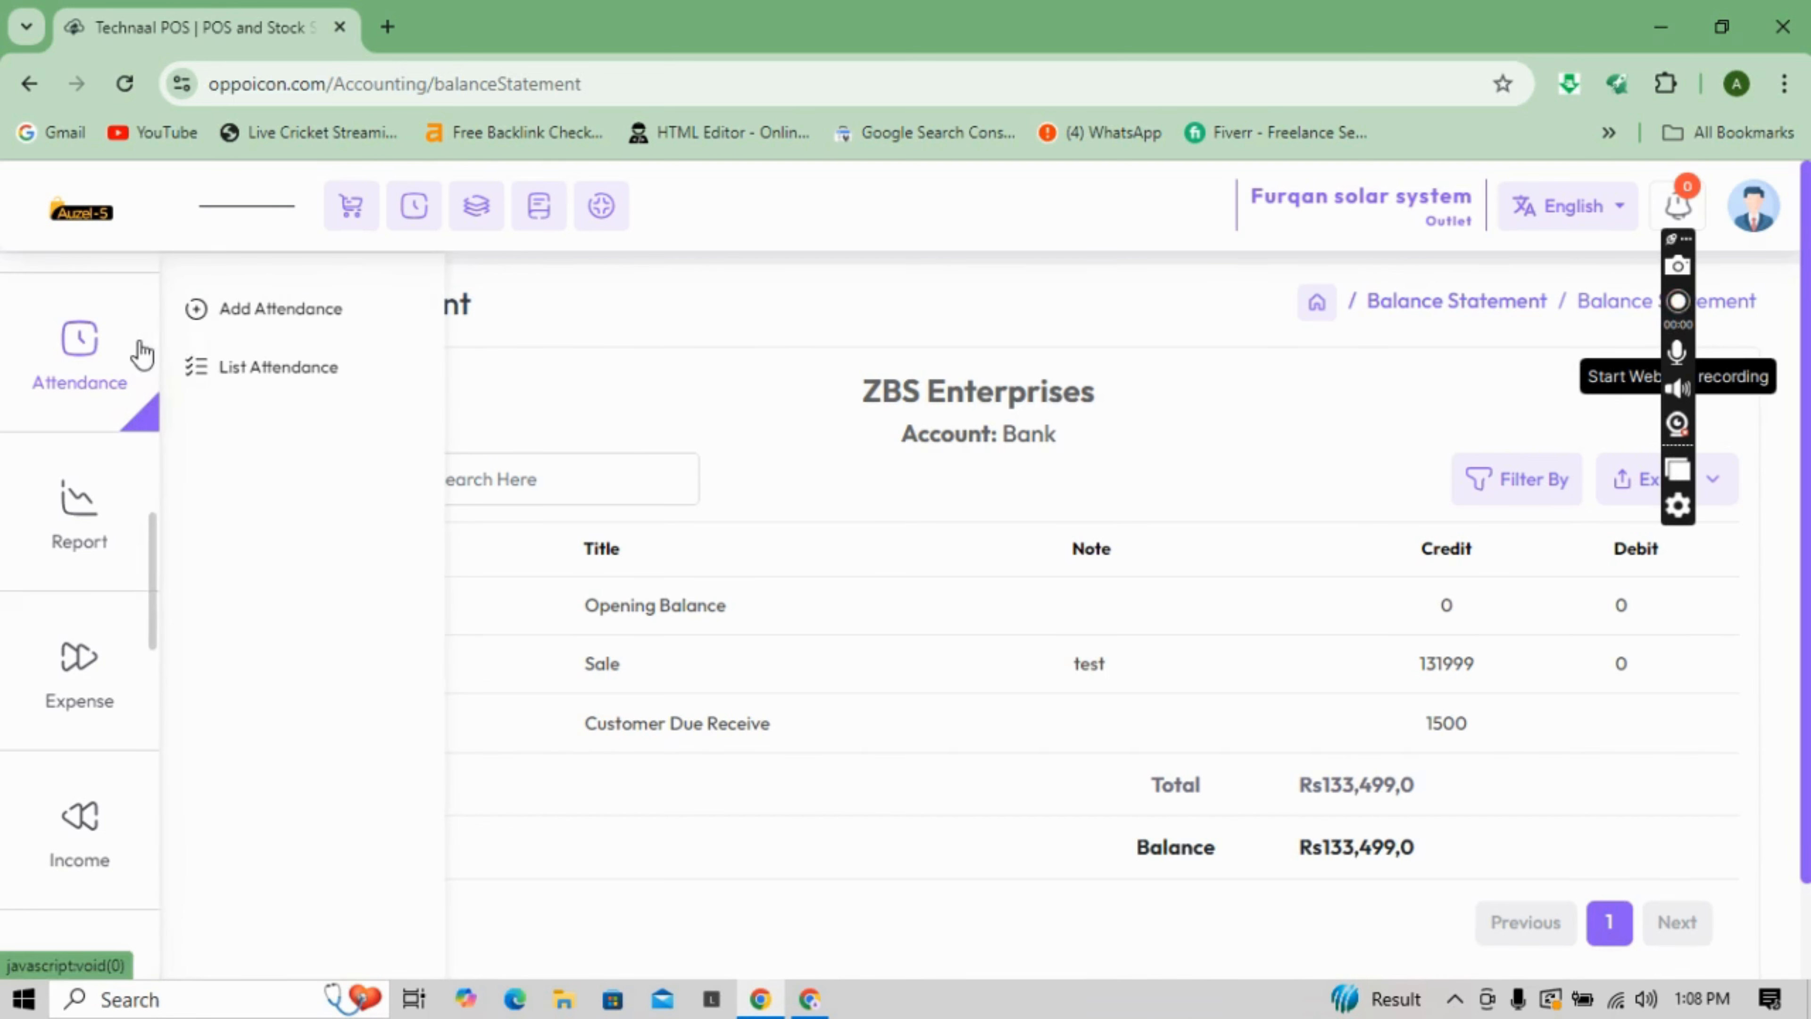
click(212, 330)
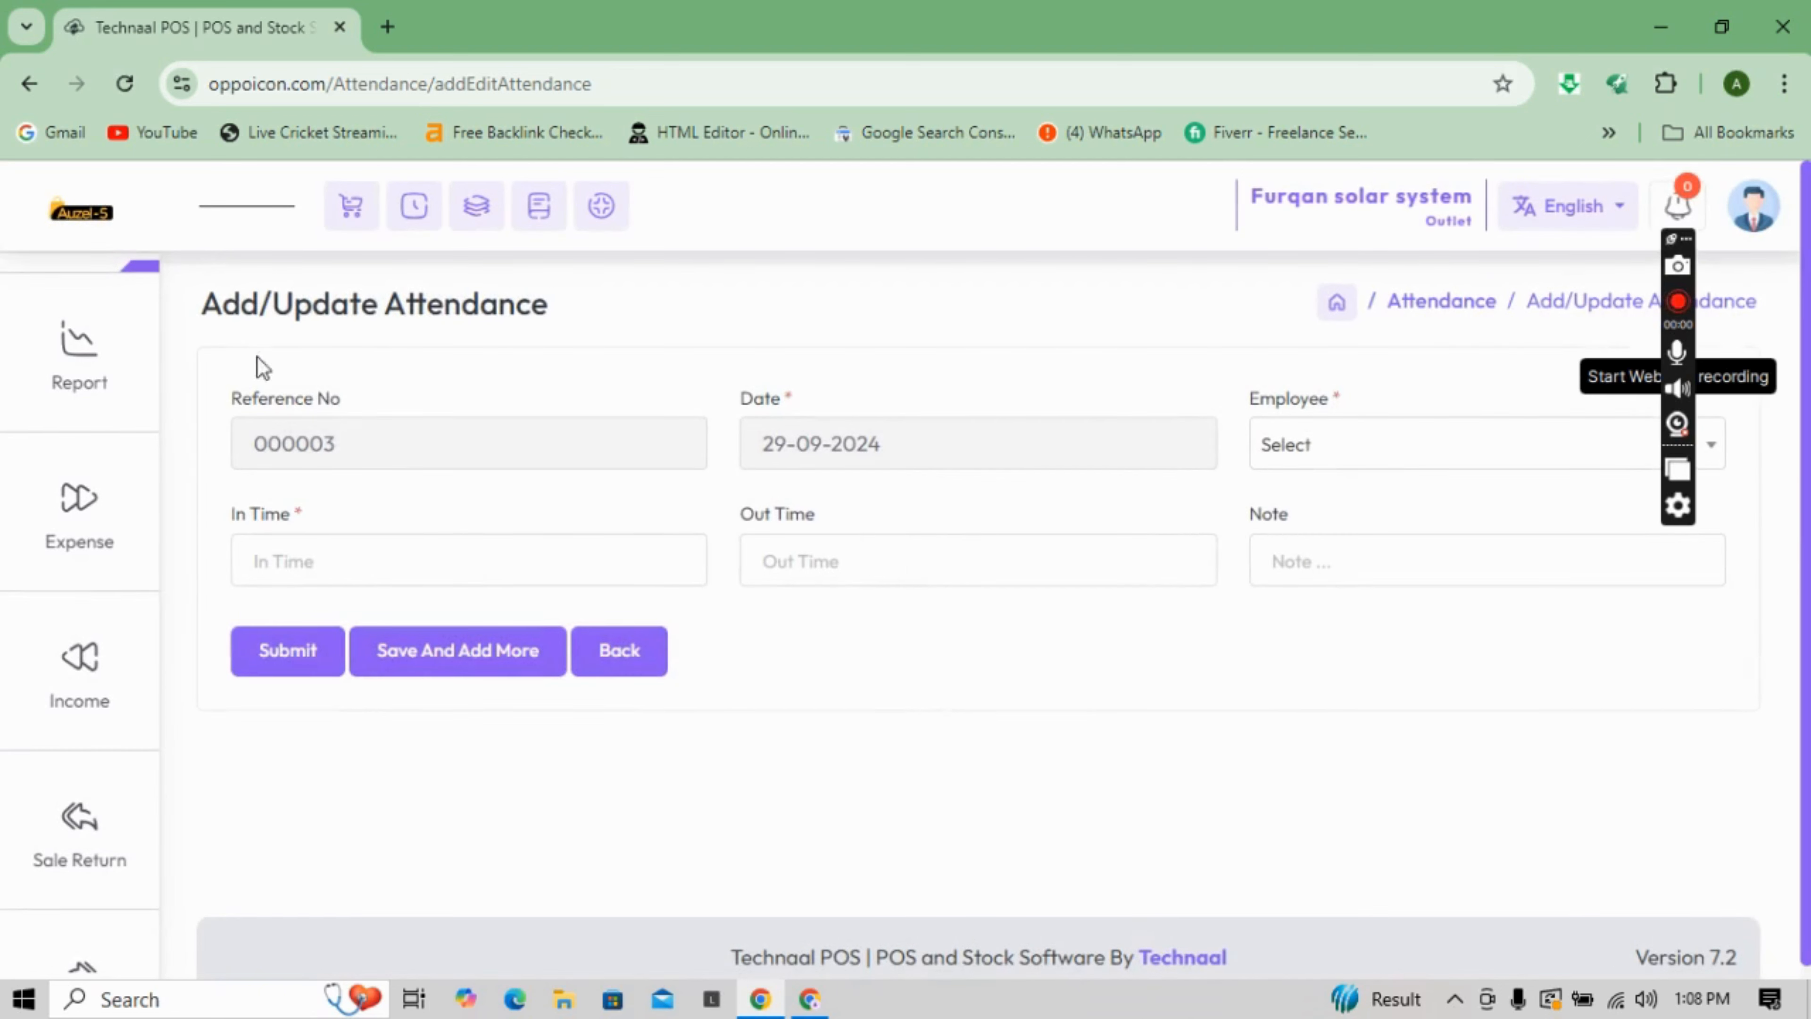
- Select an employee for the attendance record and view the In Time and Out Time lists
click(1406, 460)
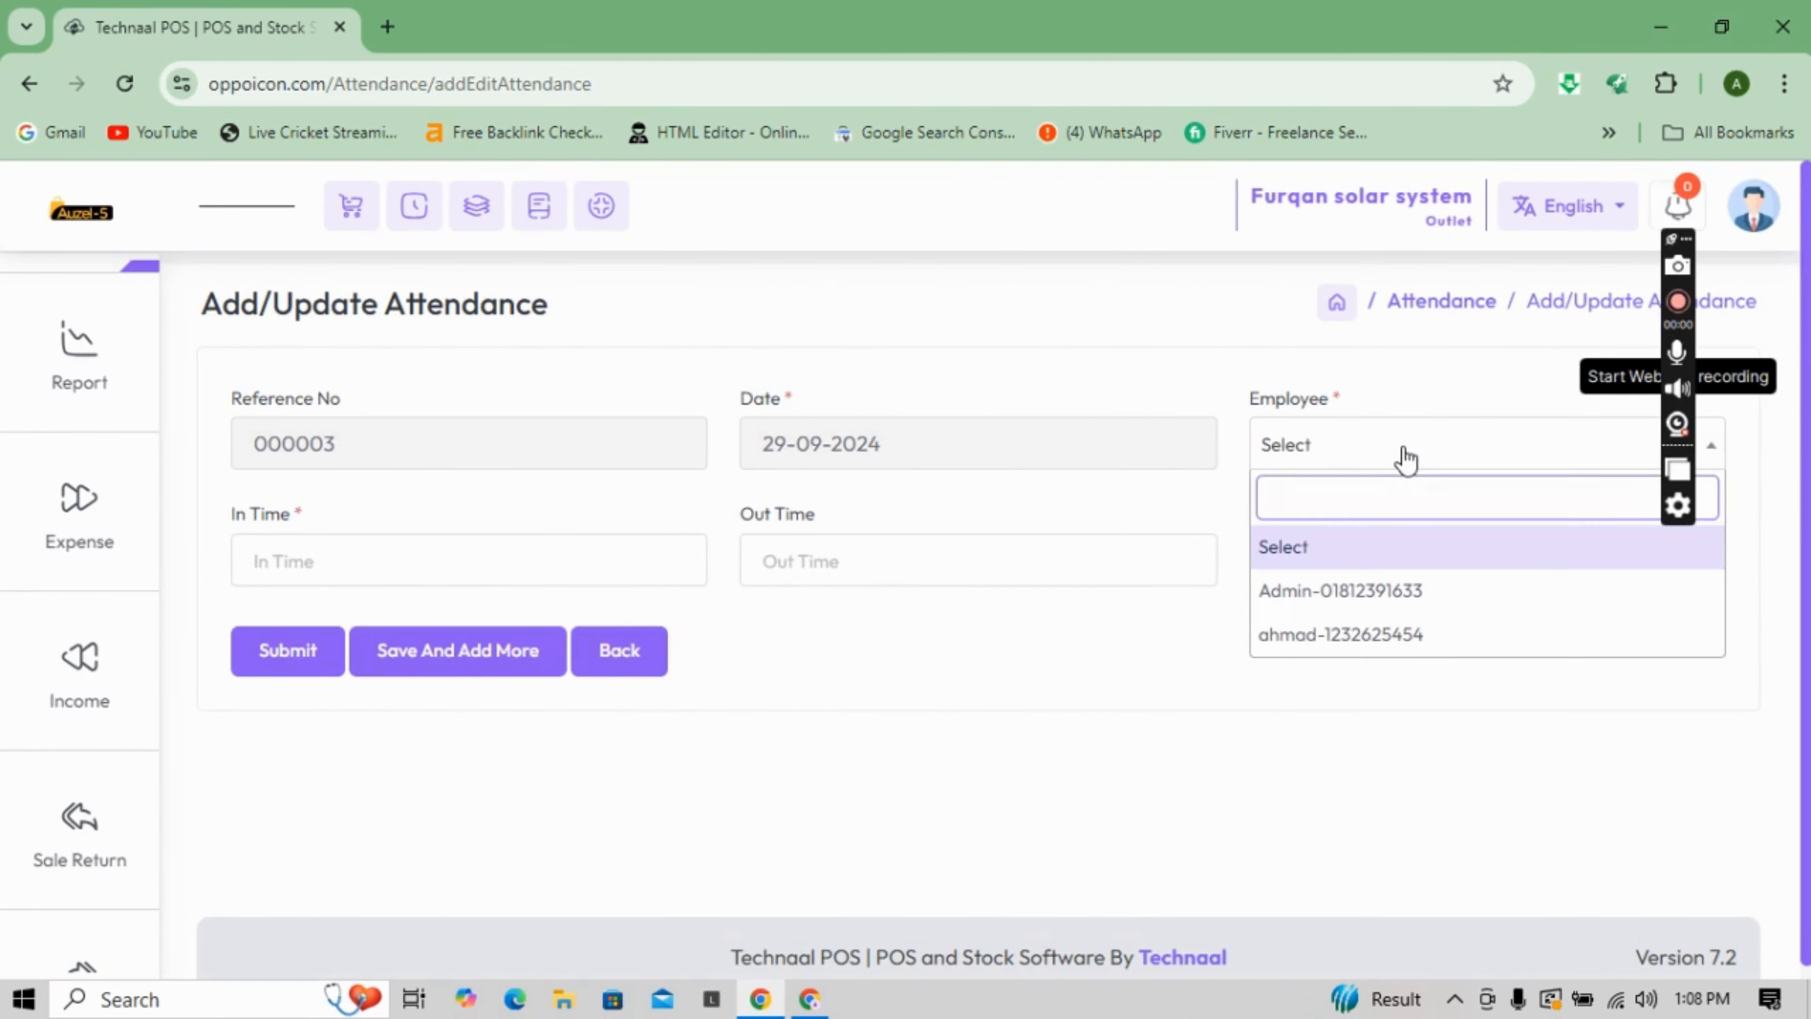
click(1344, 633)
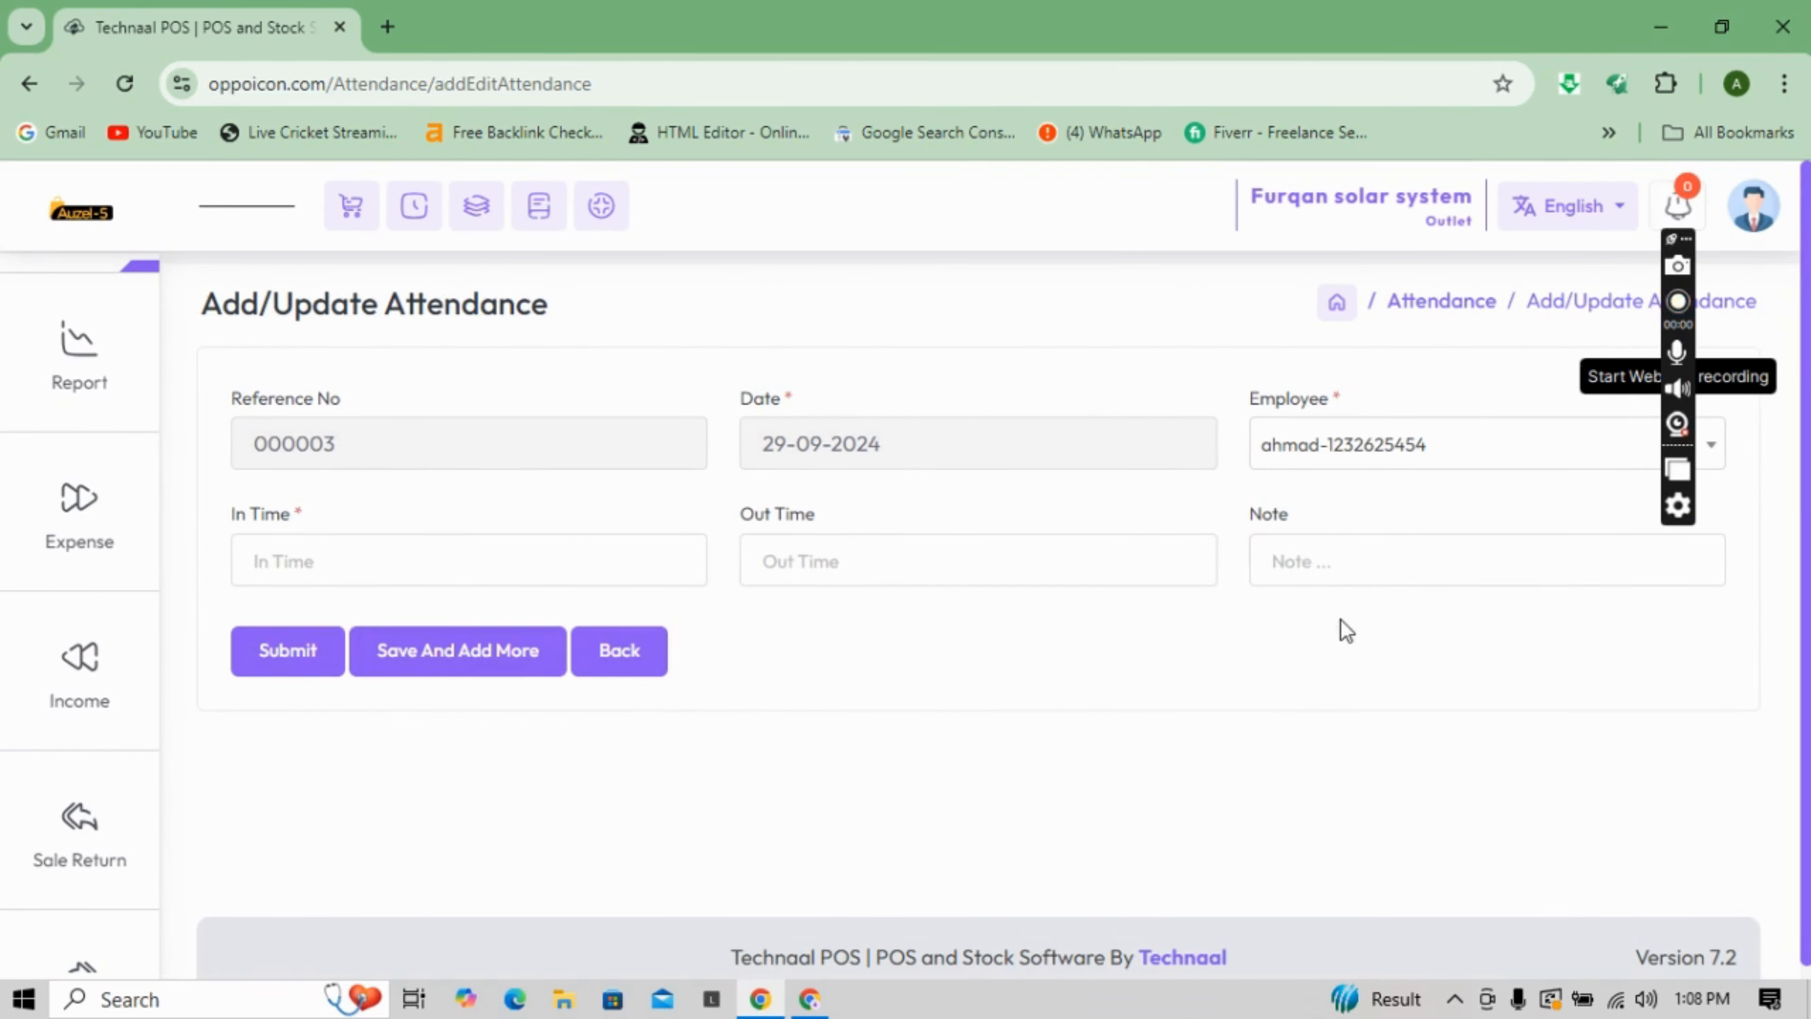
click(510, 558)
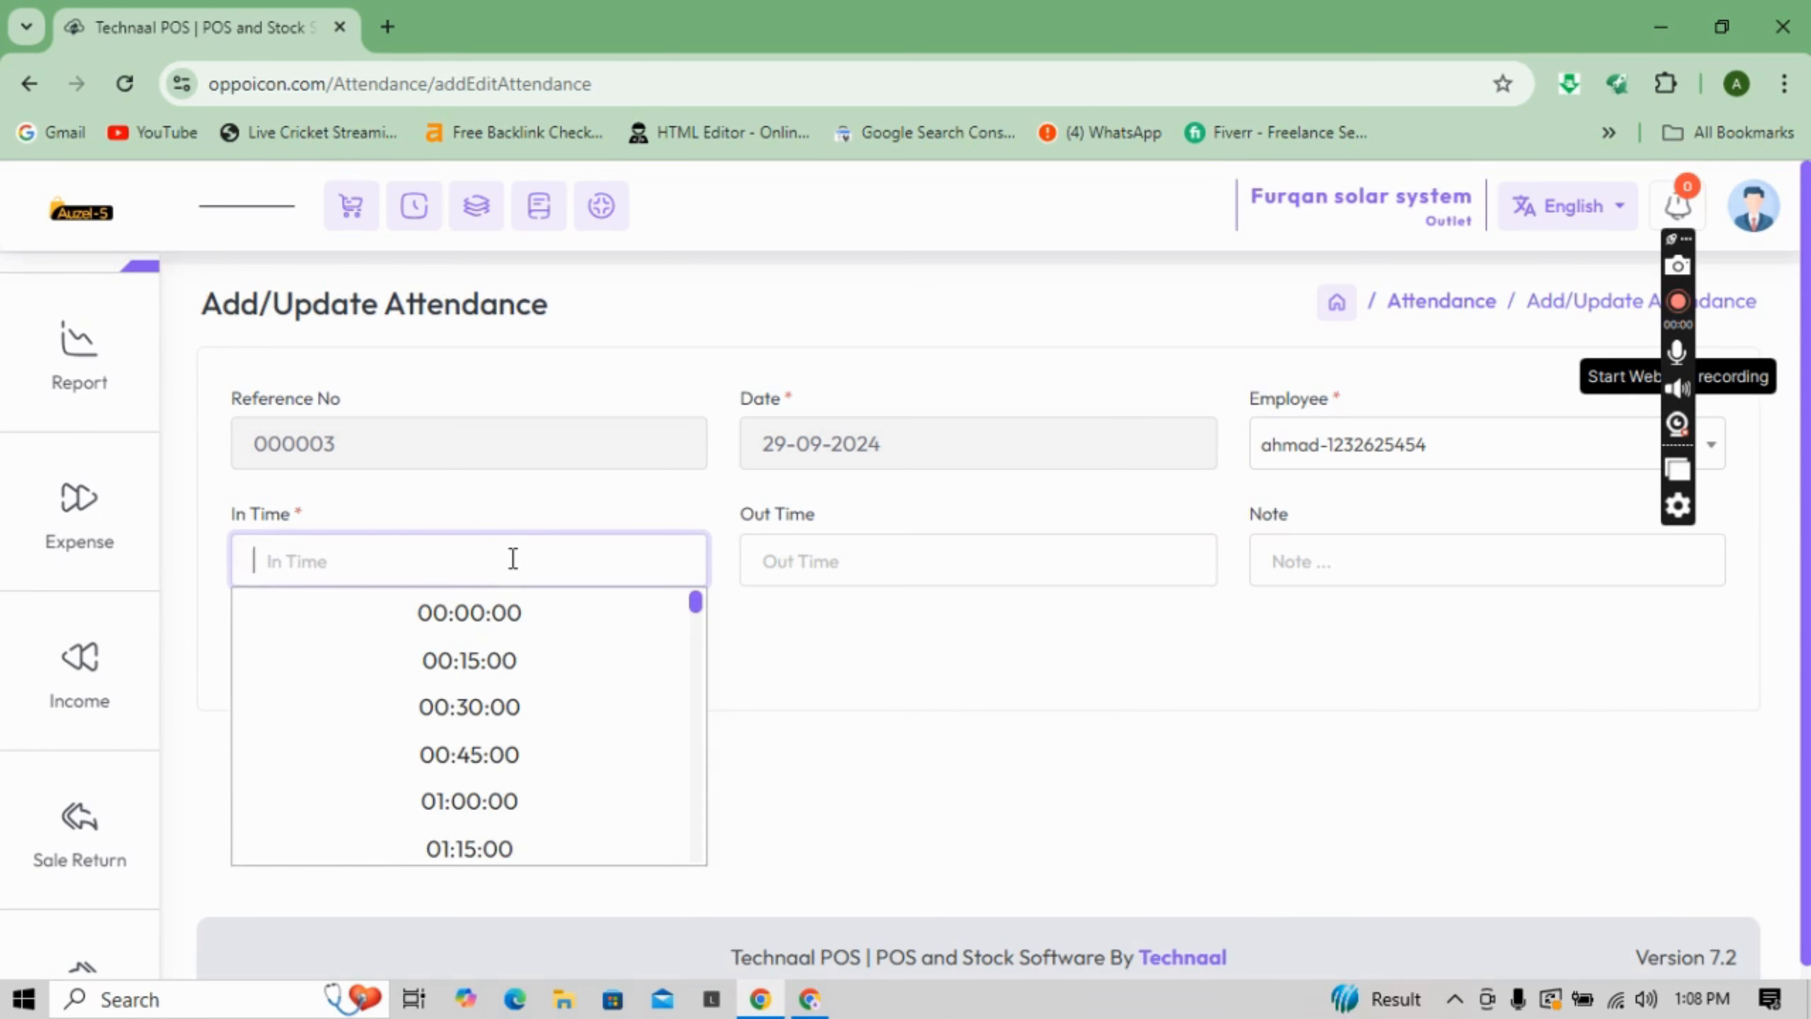
click(928, 636)
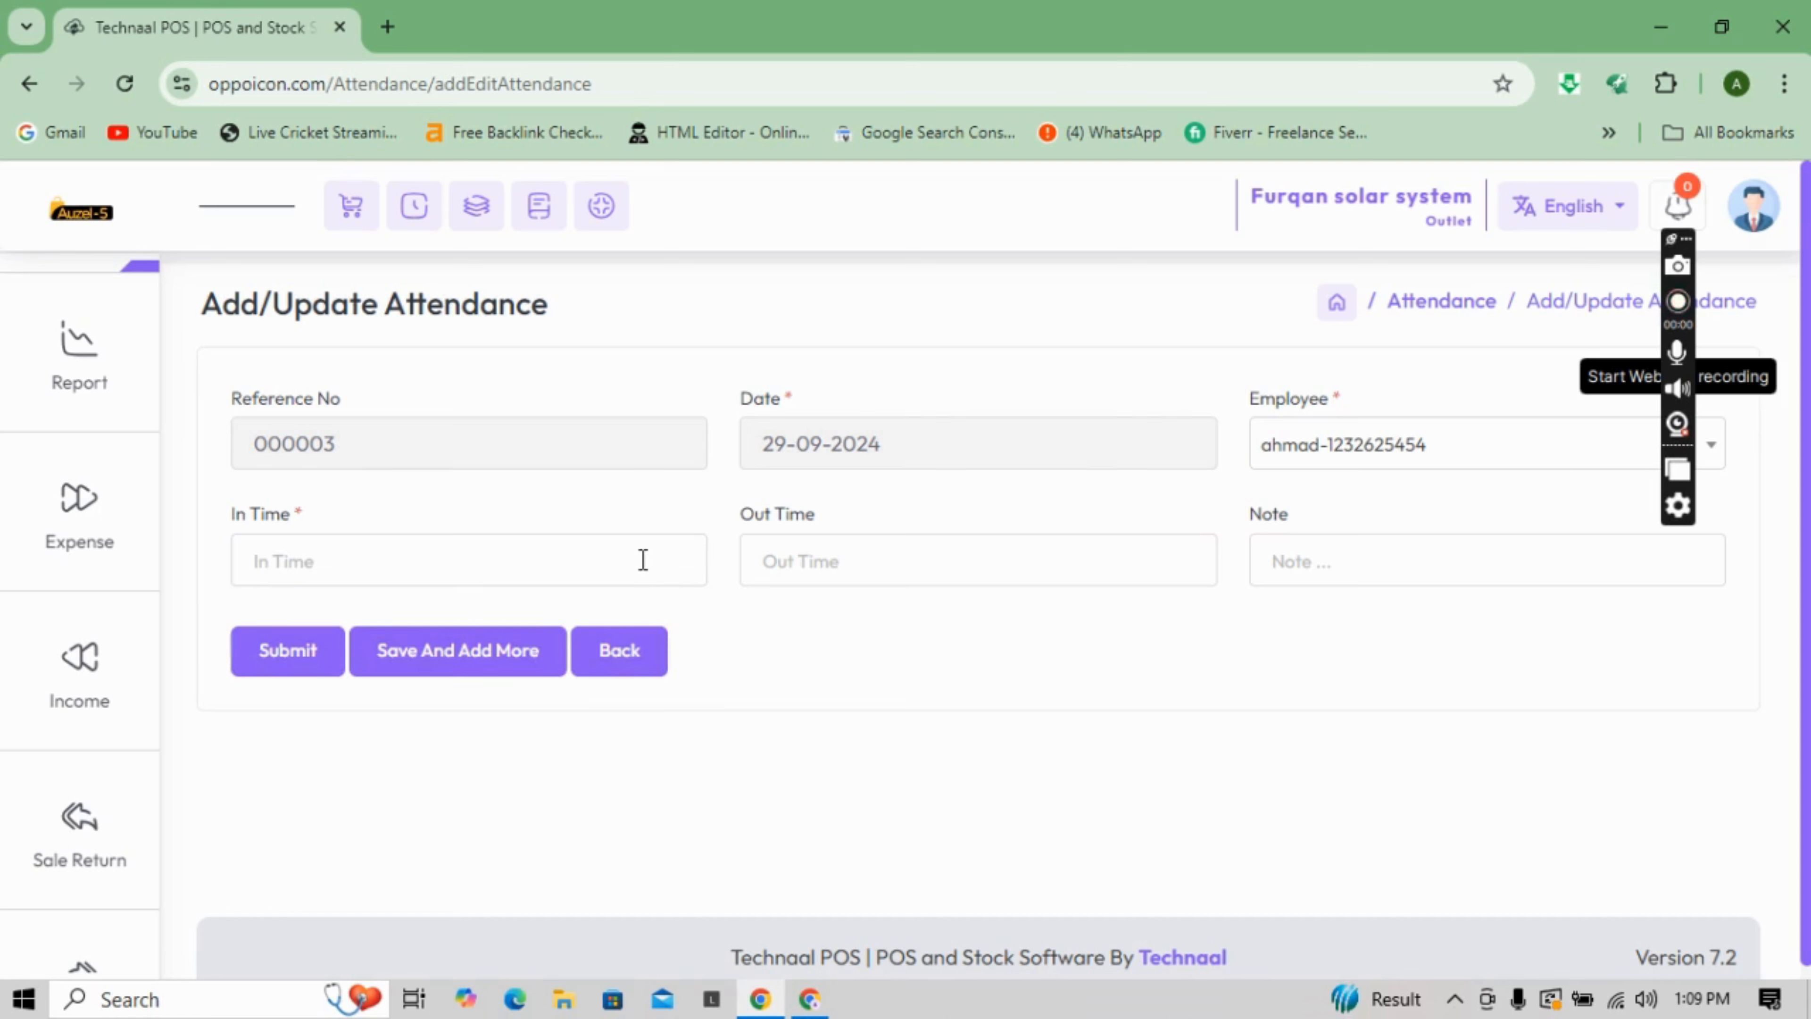
click(891, 582)
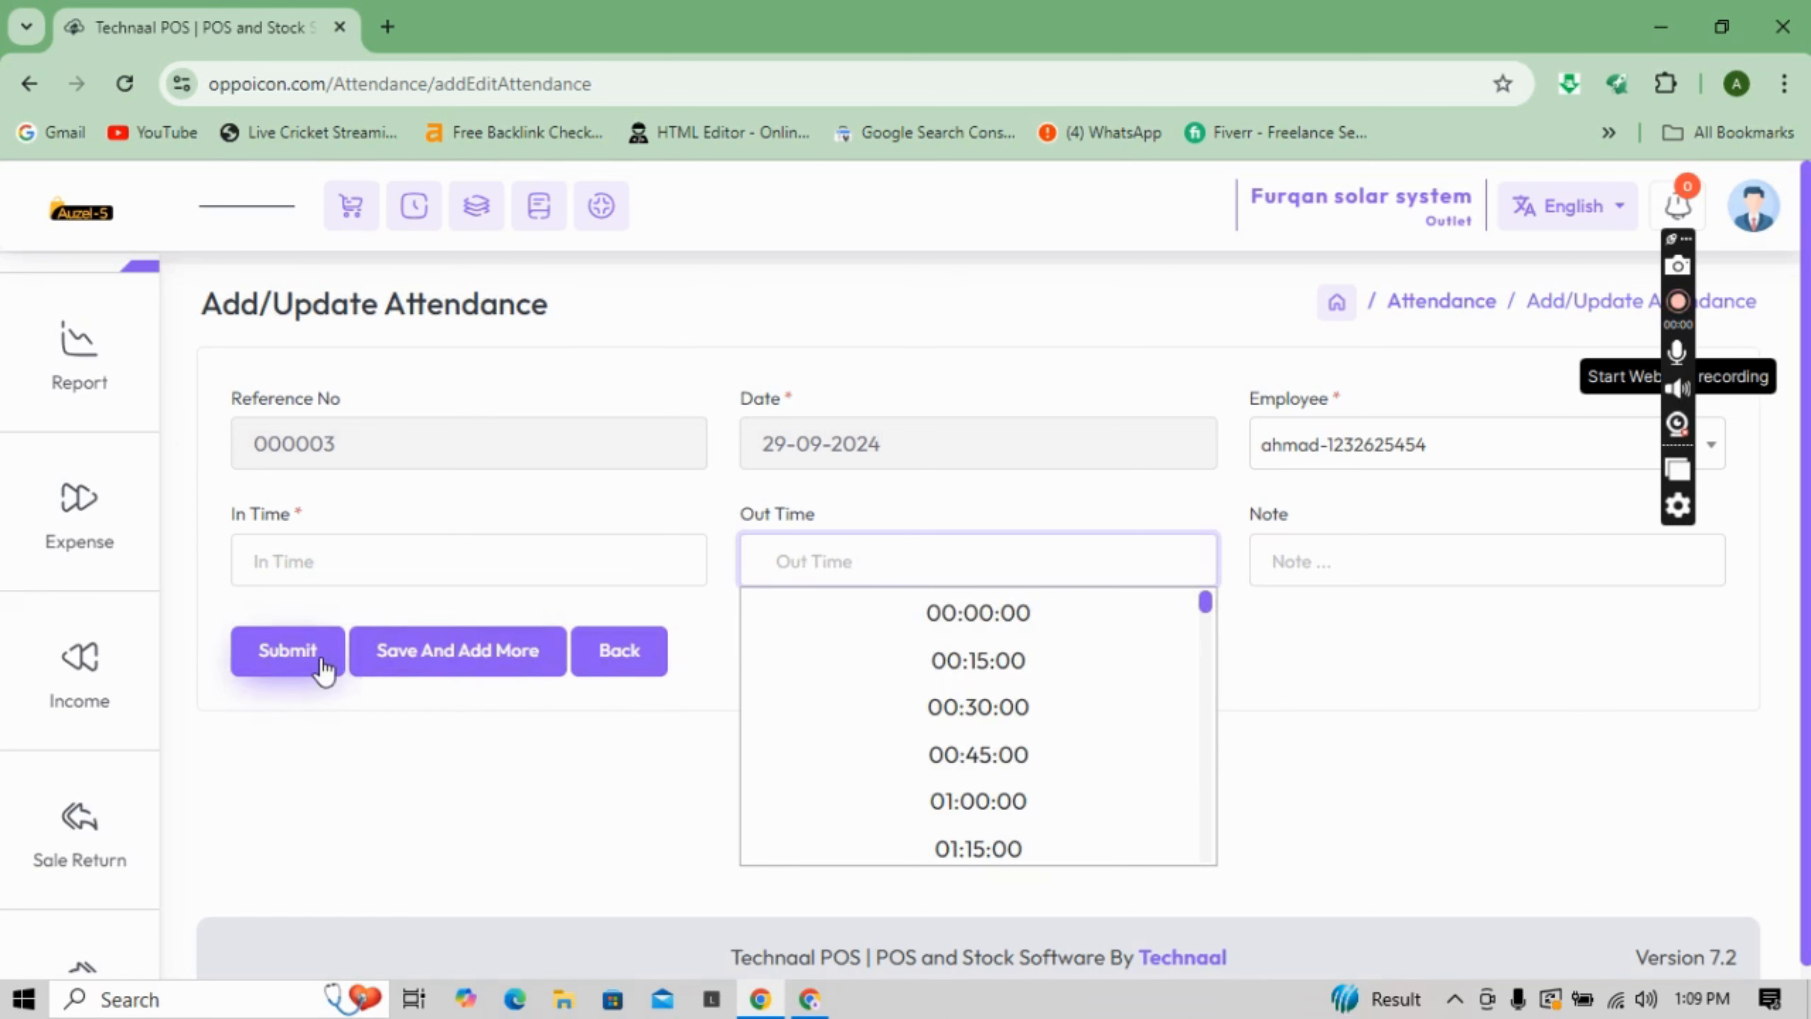
mouse_move(68, 378)
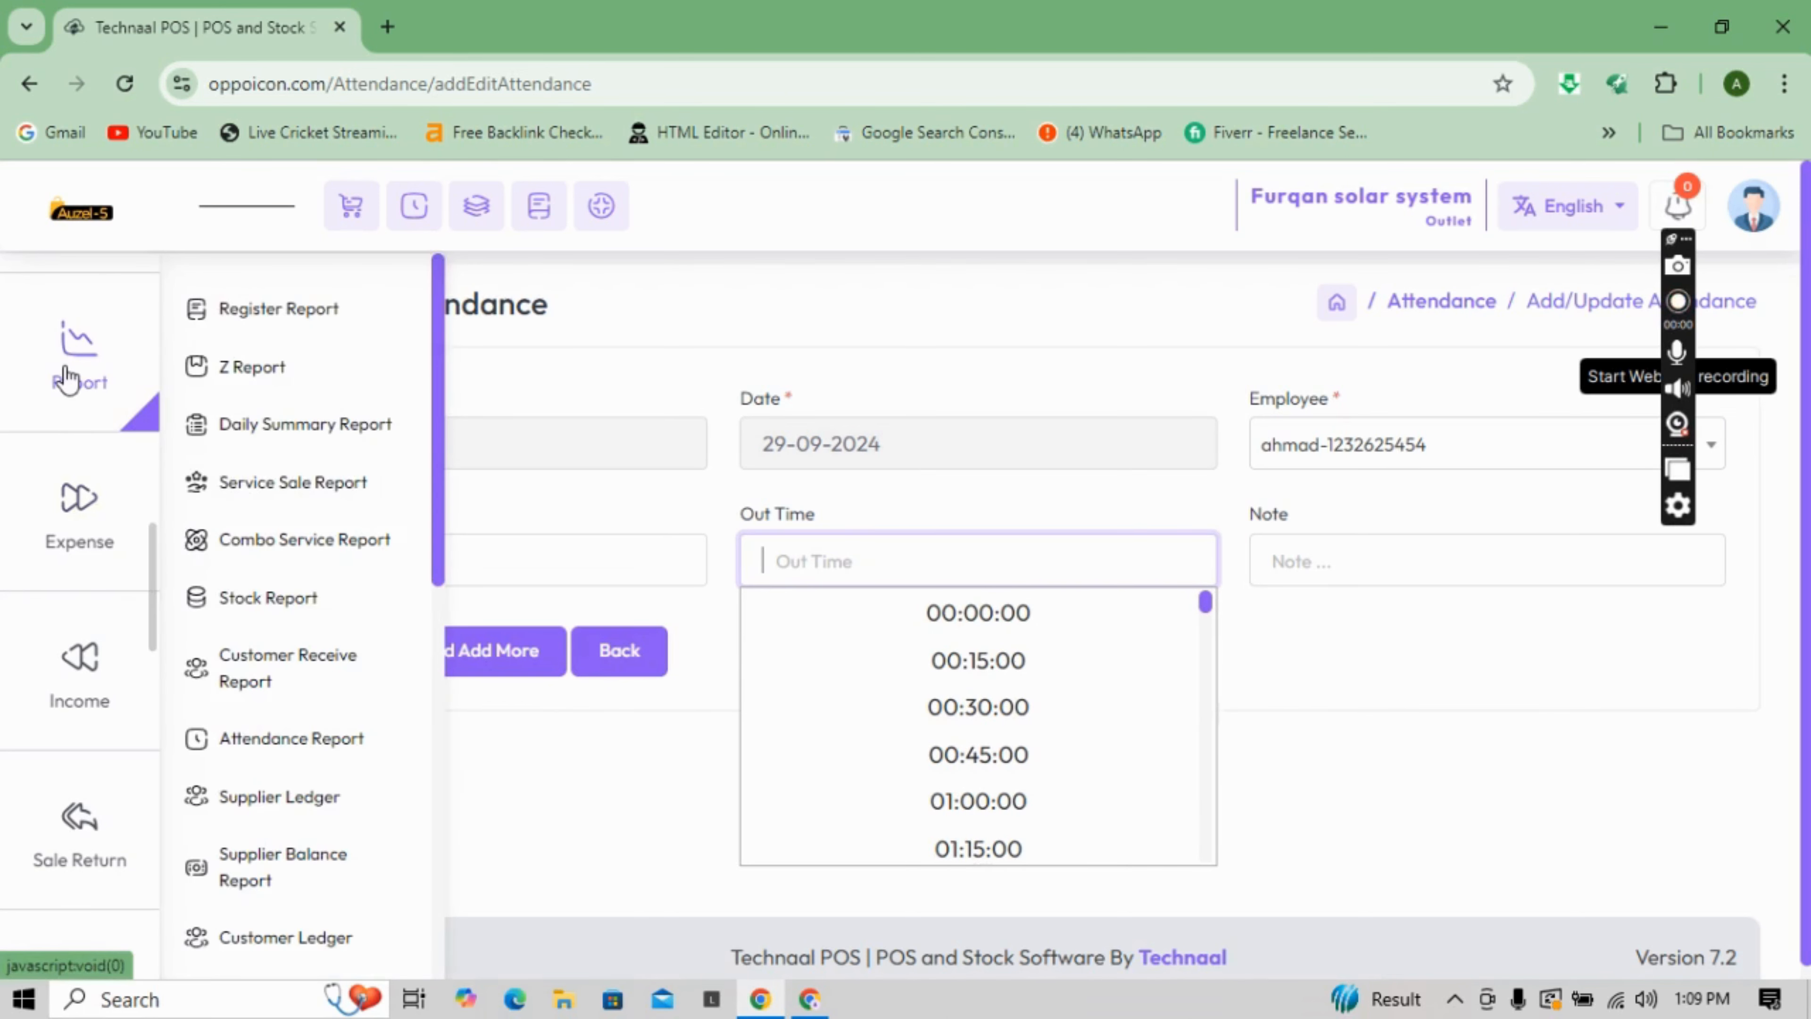
- Open the Register Report and try filtering by the first outlet and an employee, then close without applying
click(271, 335)
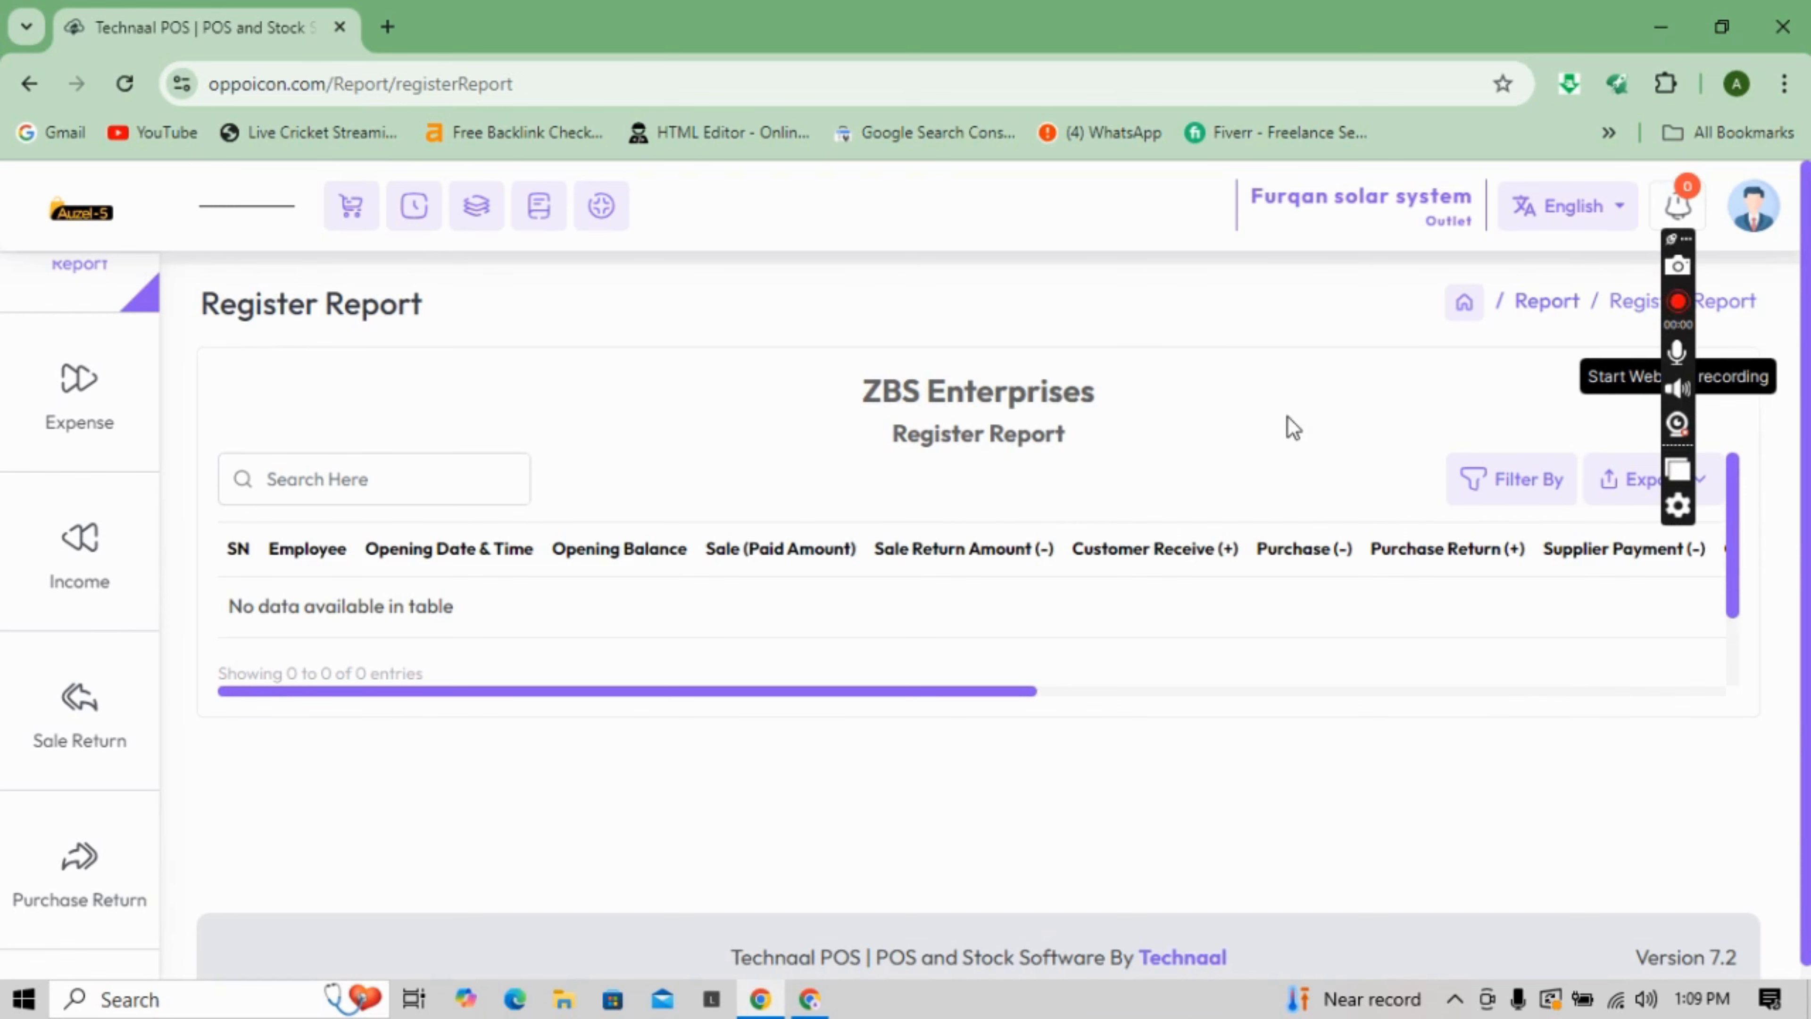
click(1514, 493)
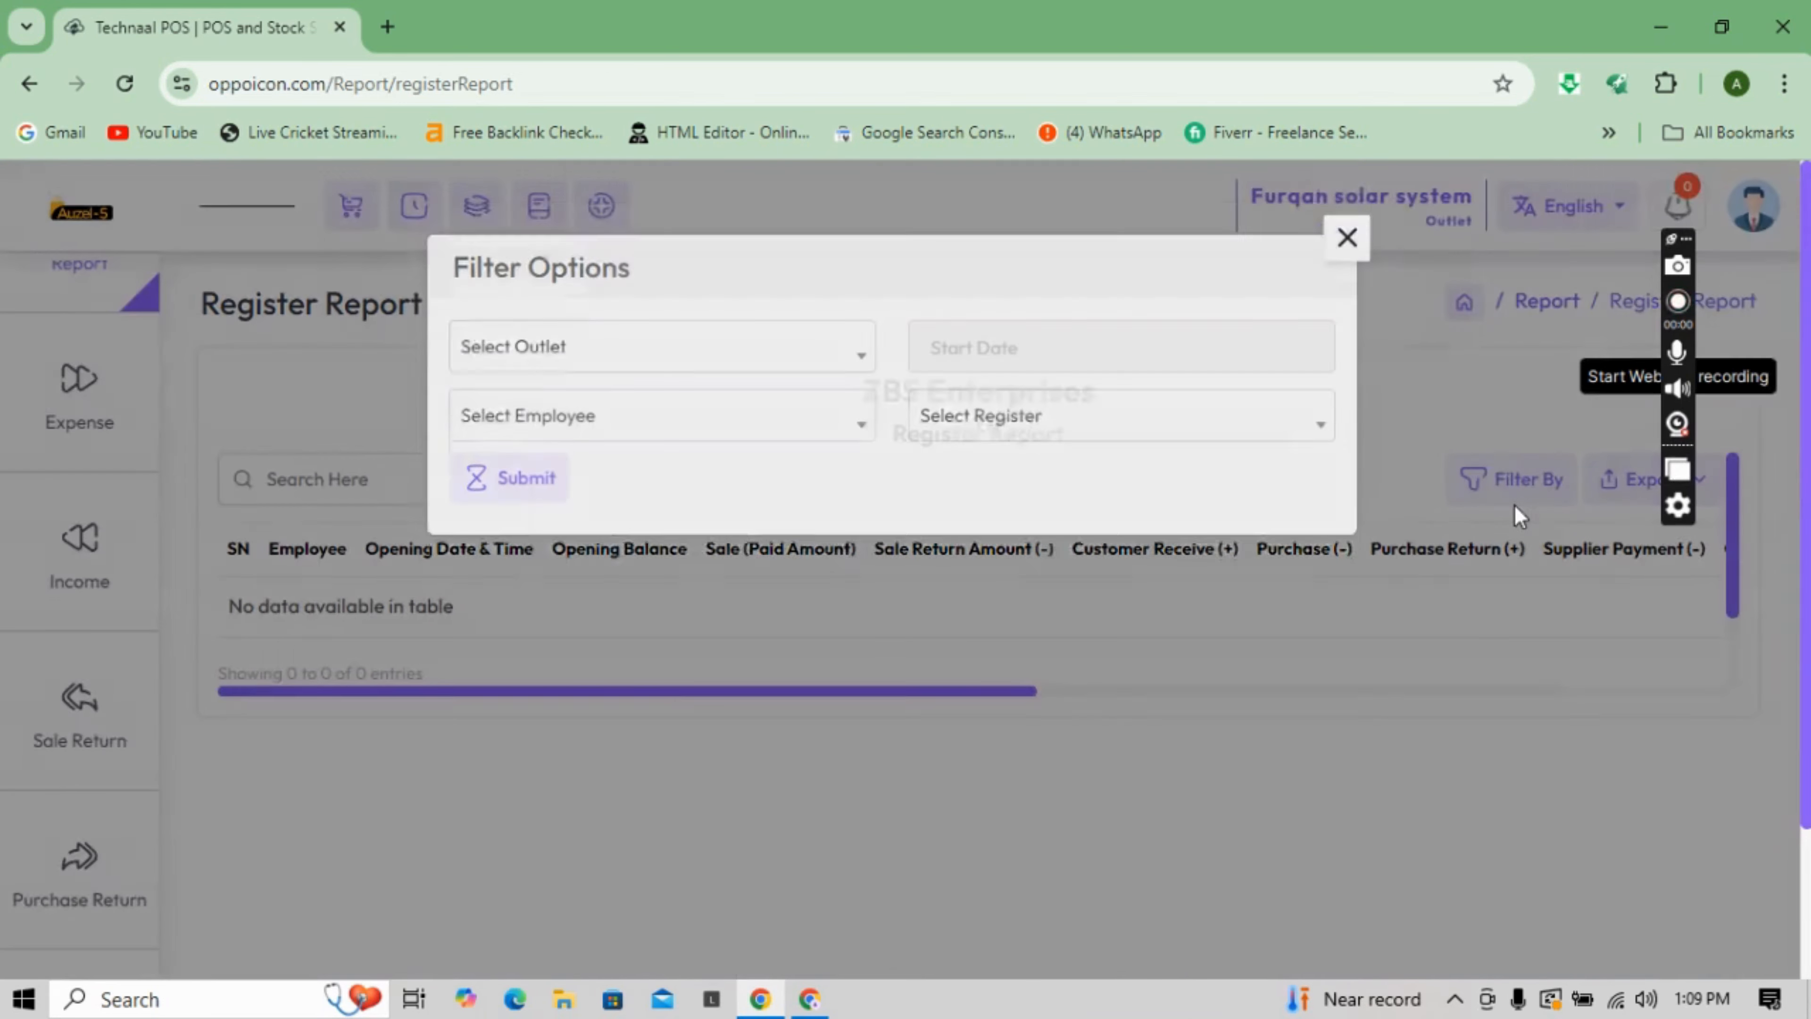
click(798, 379)
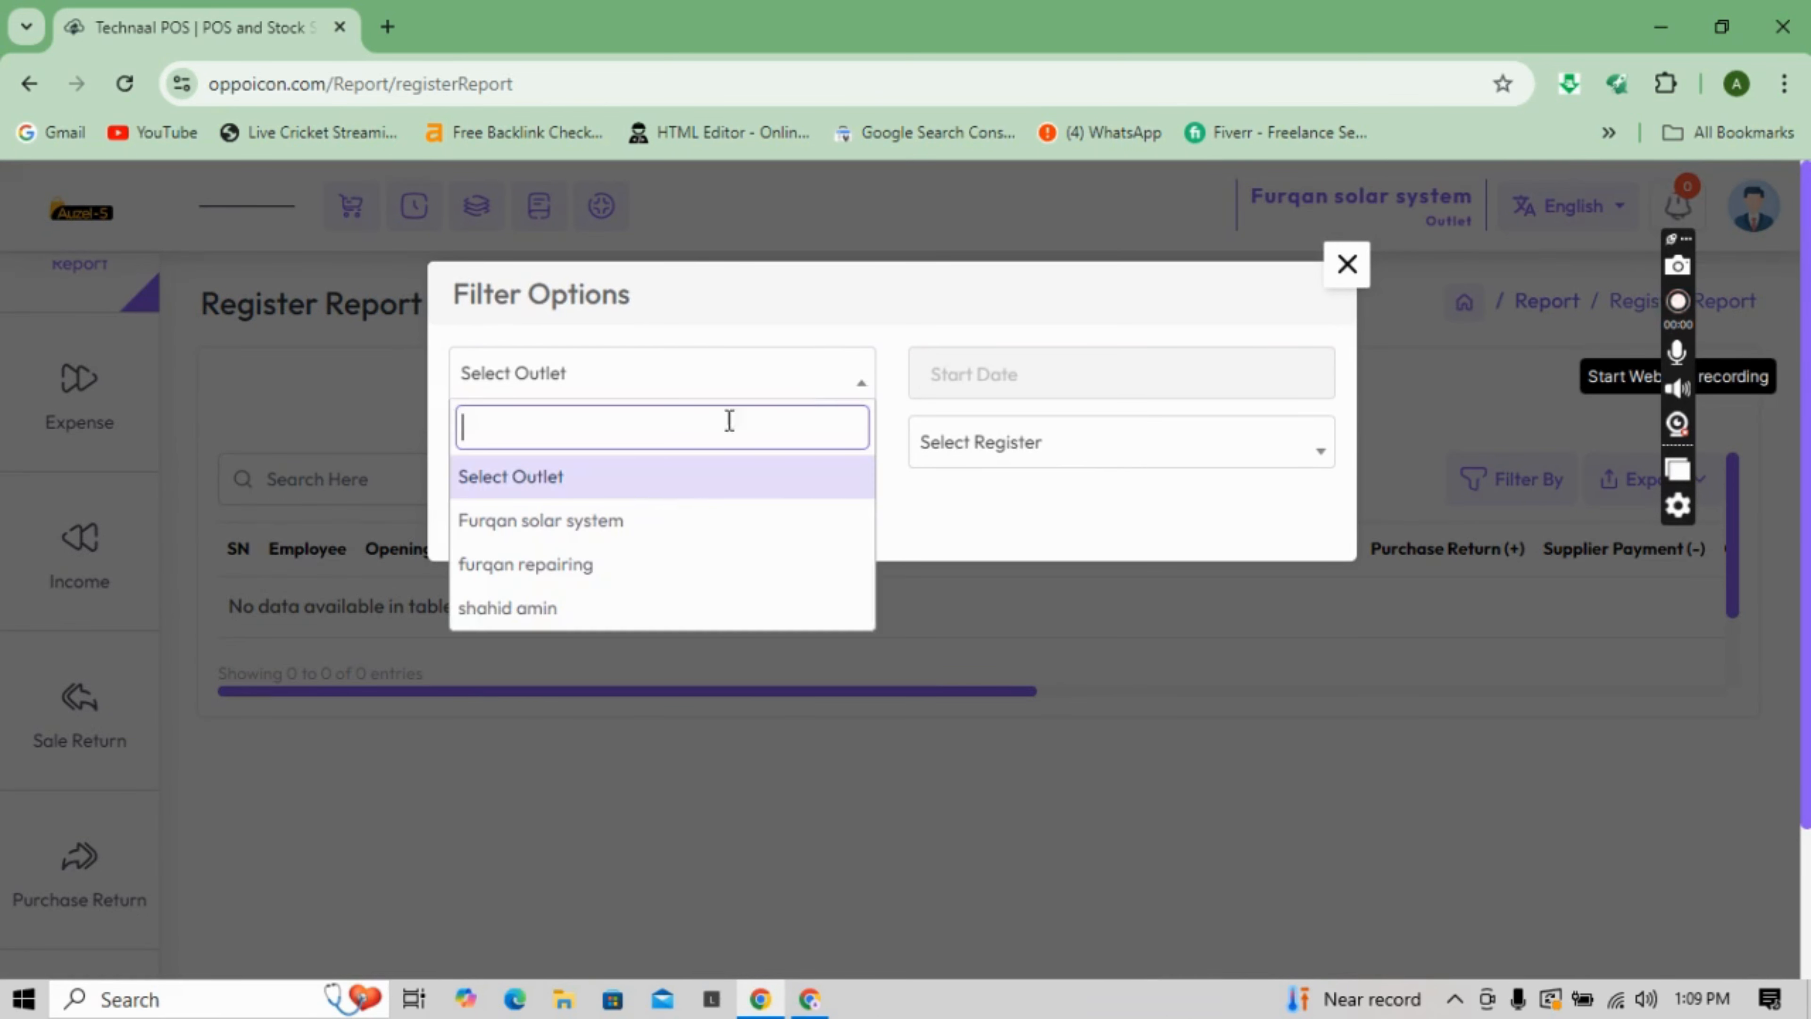
click(632, 526)
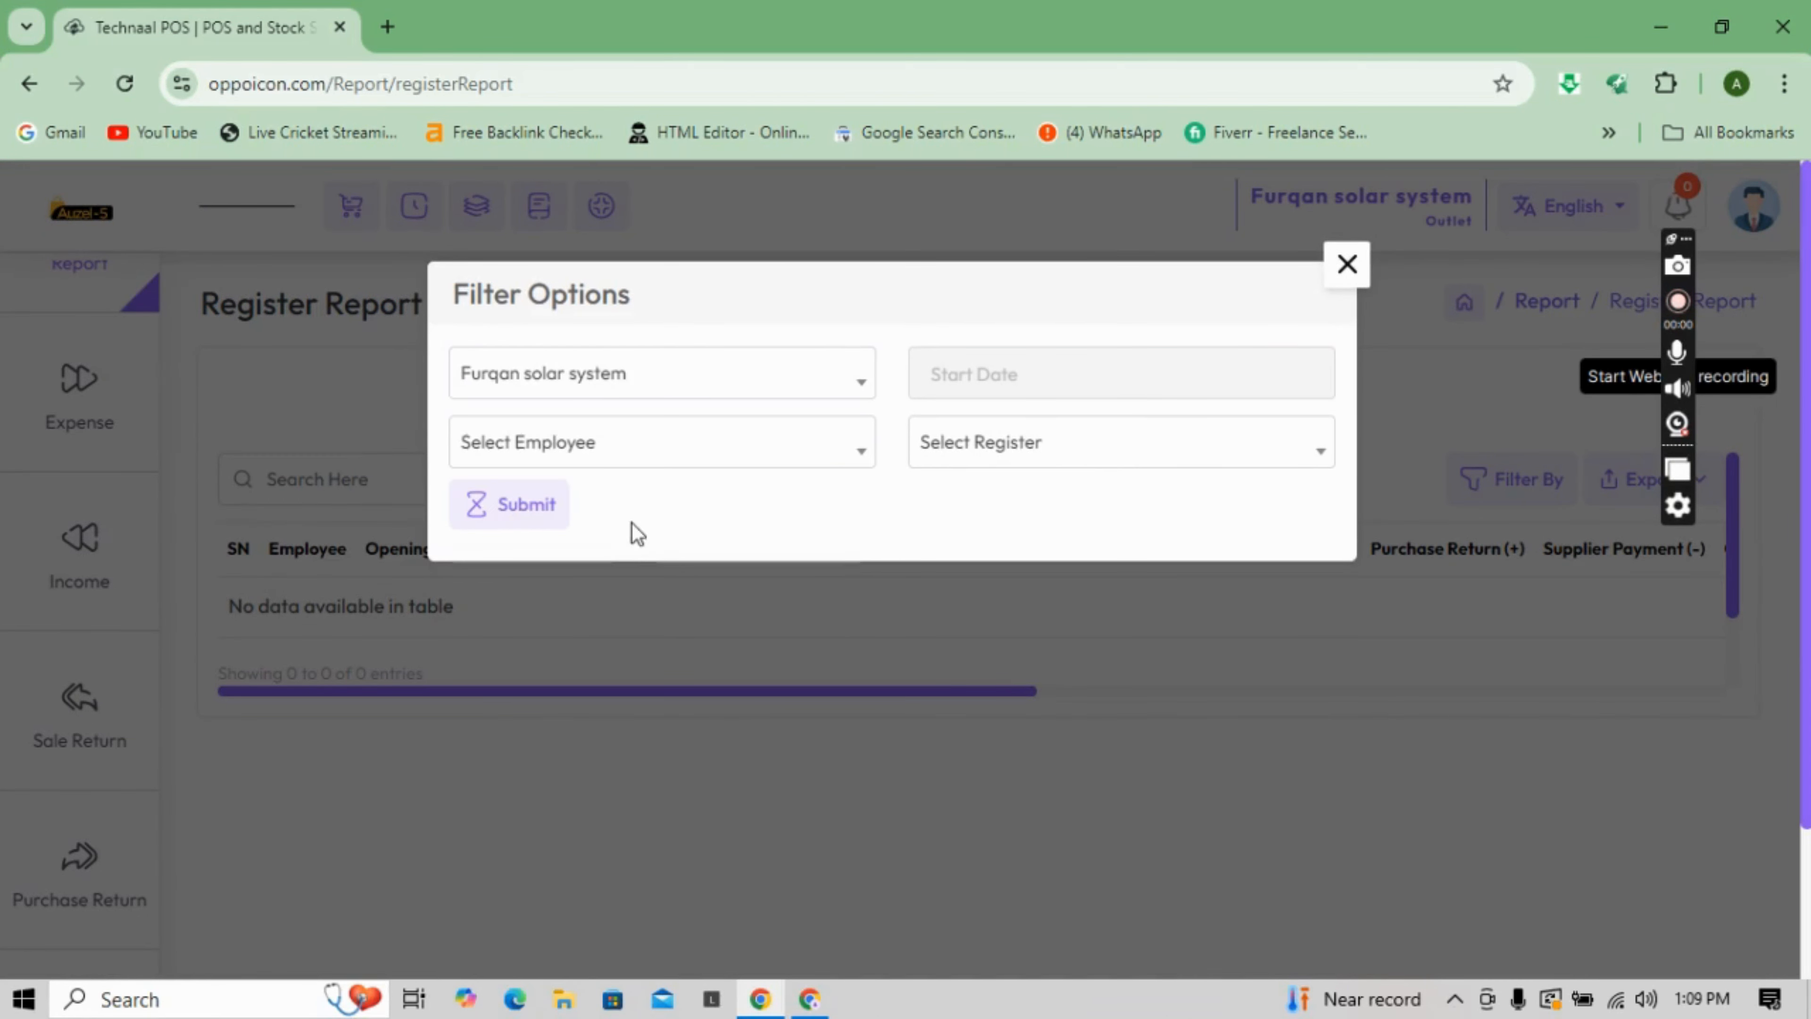
click(723, 463)
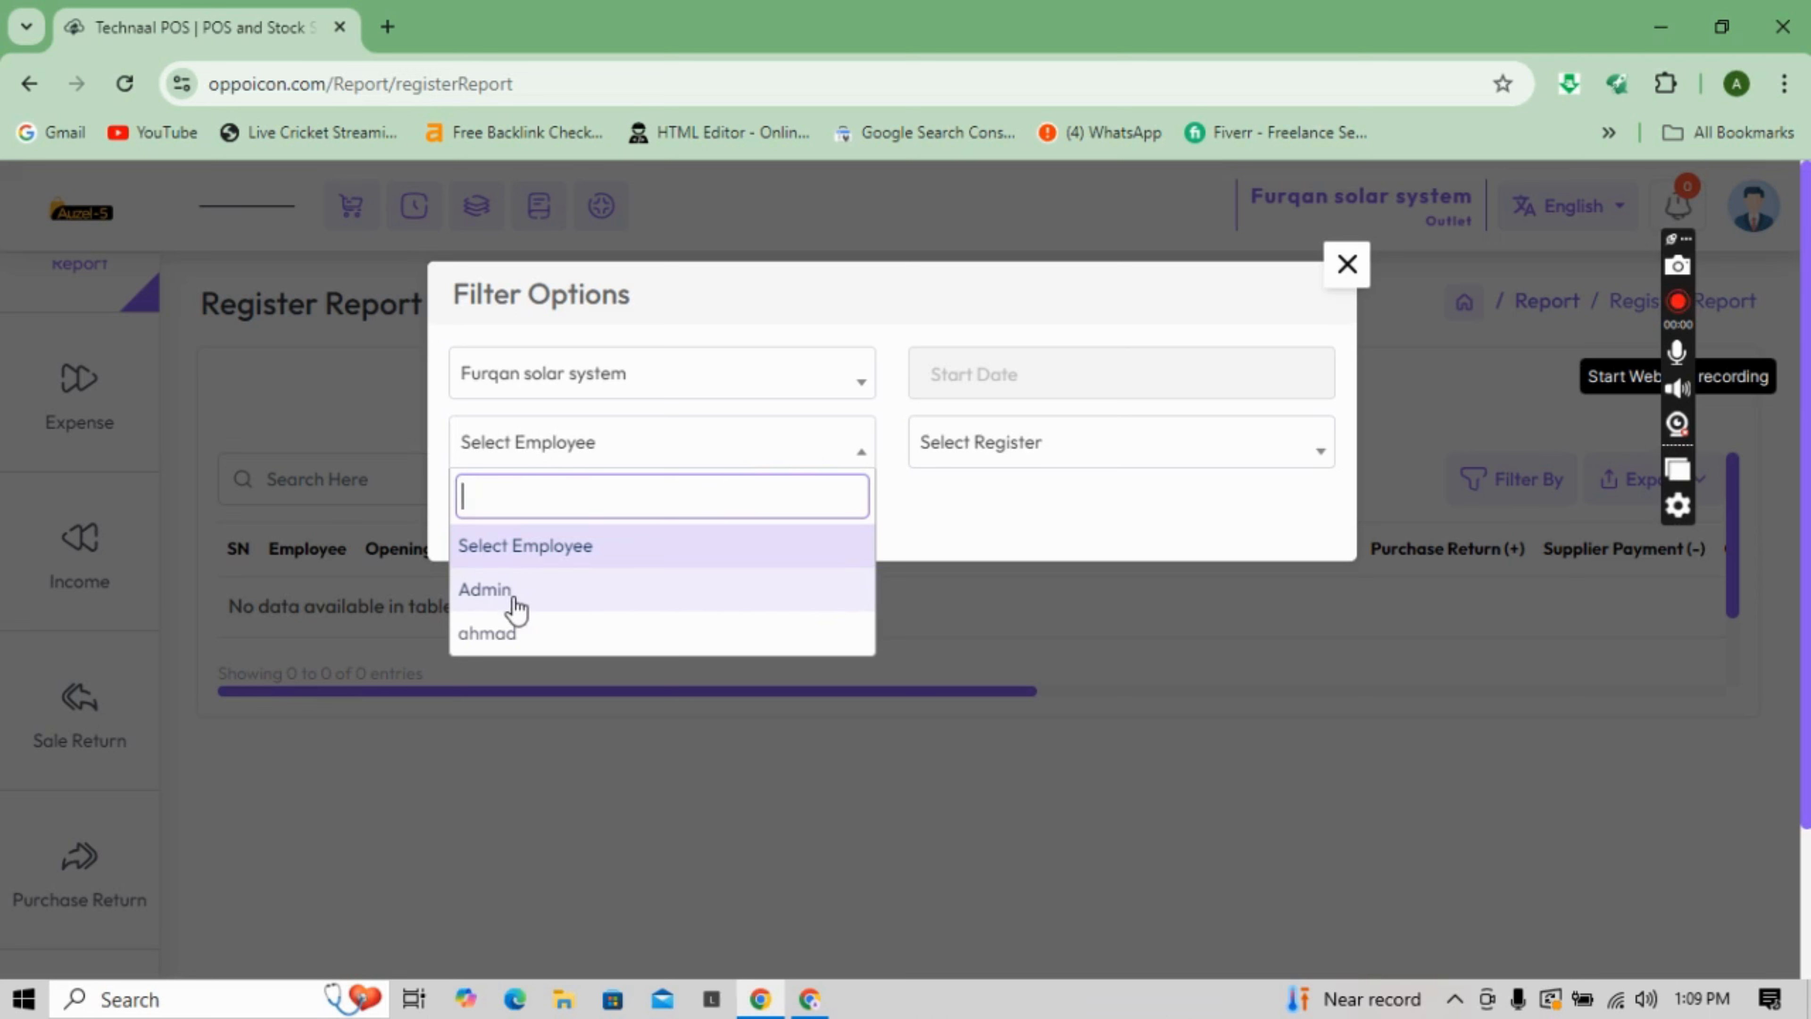
click(514, 634)
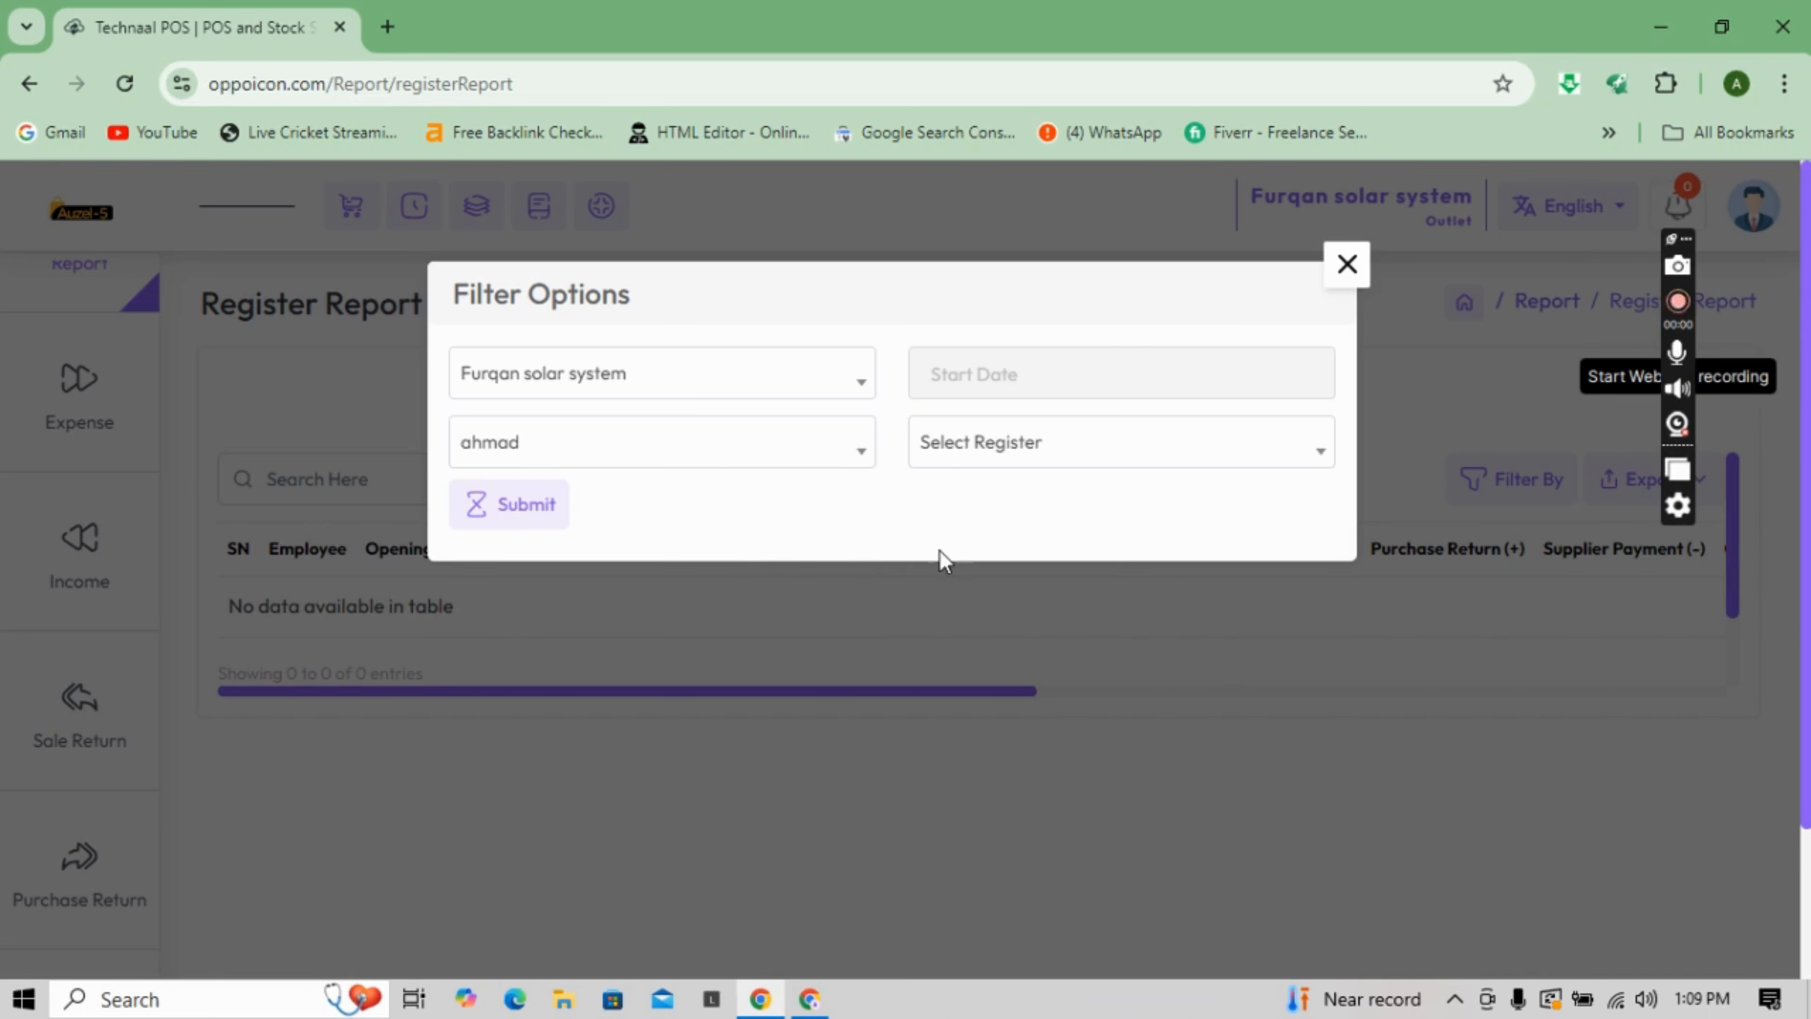
click(1028, 469)
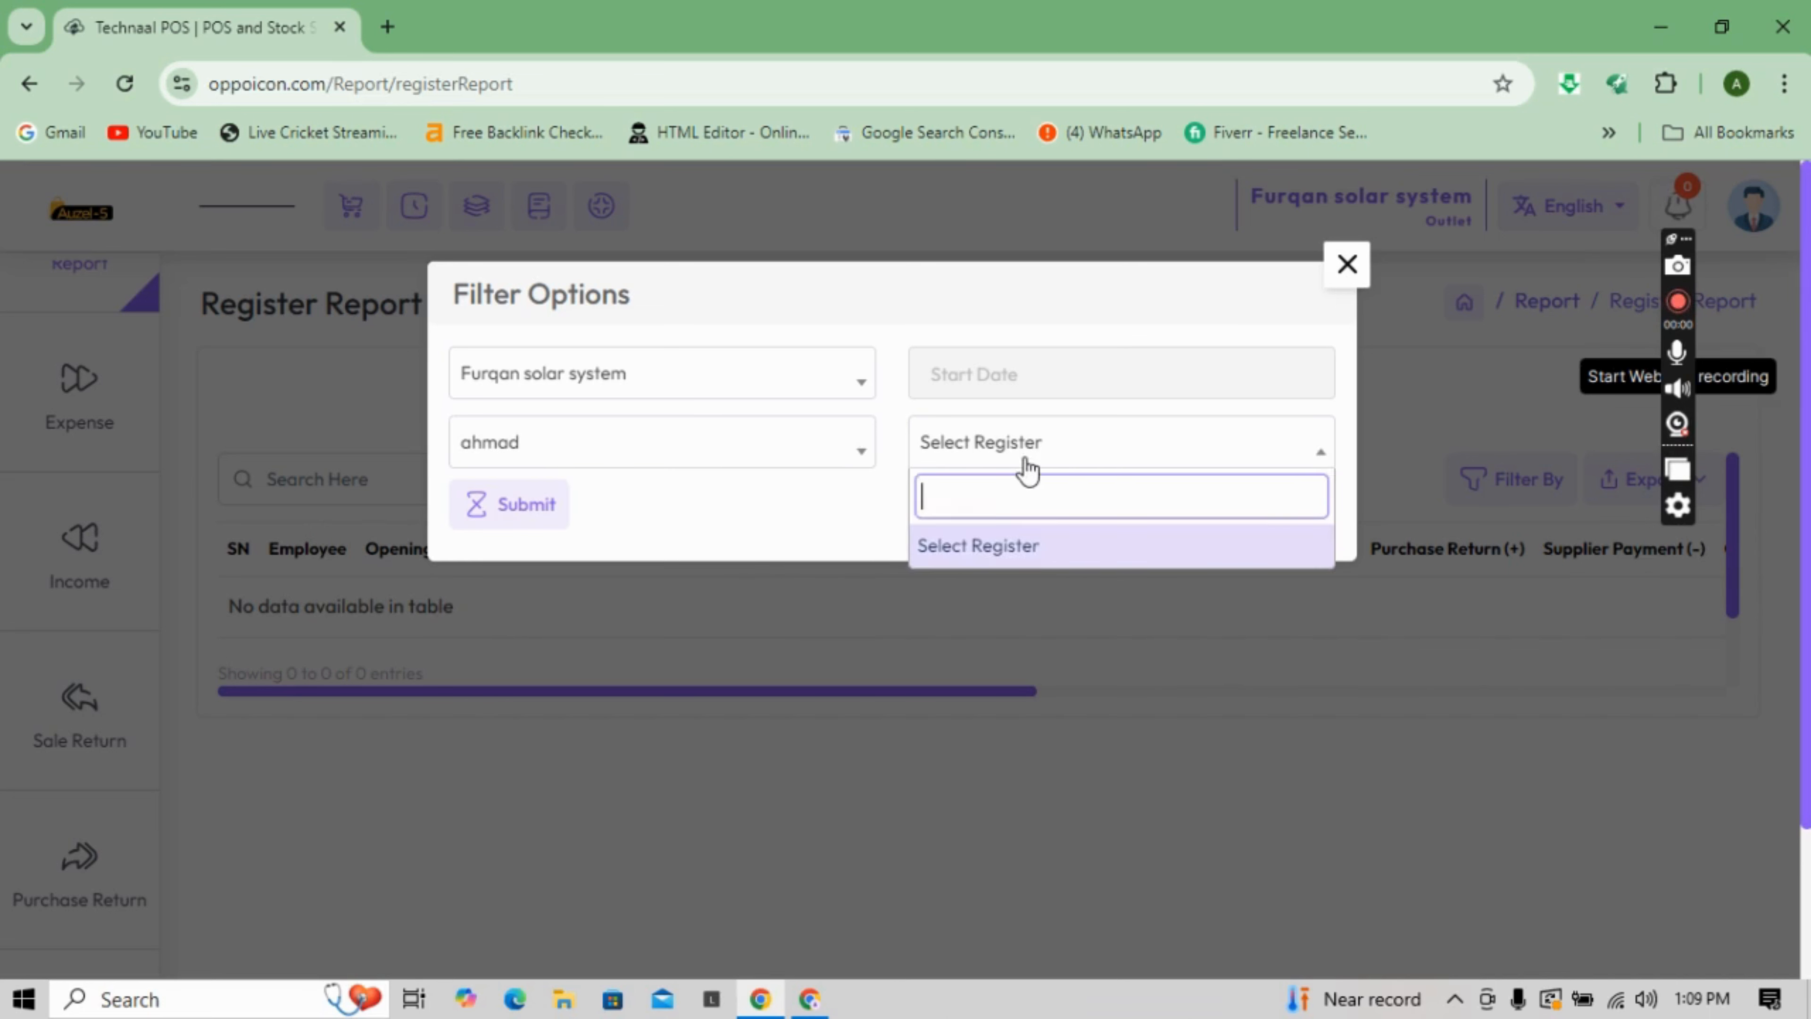
click(1006, 546)
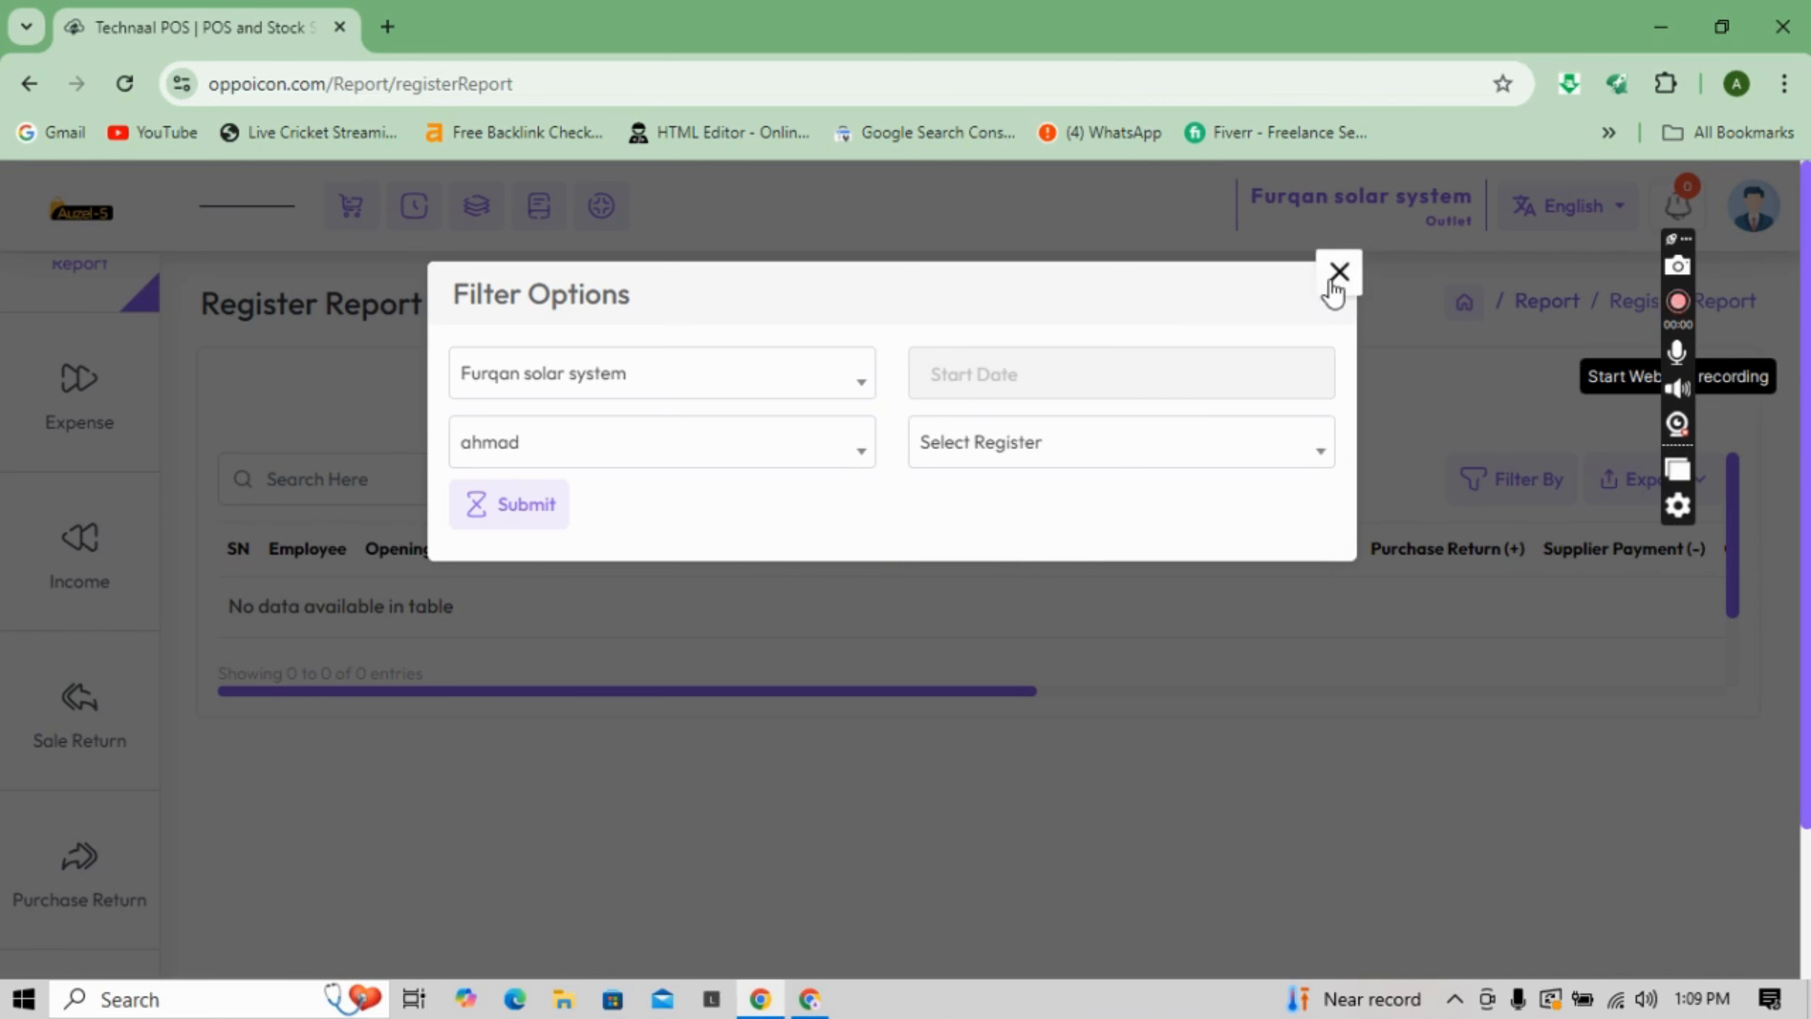
click(1345, 267)
mouse_move(80, 373)
mouse_move(79, 298)
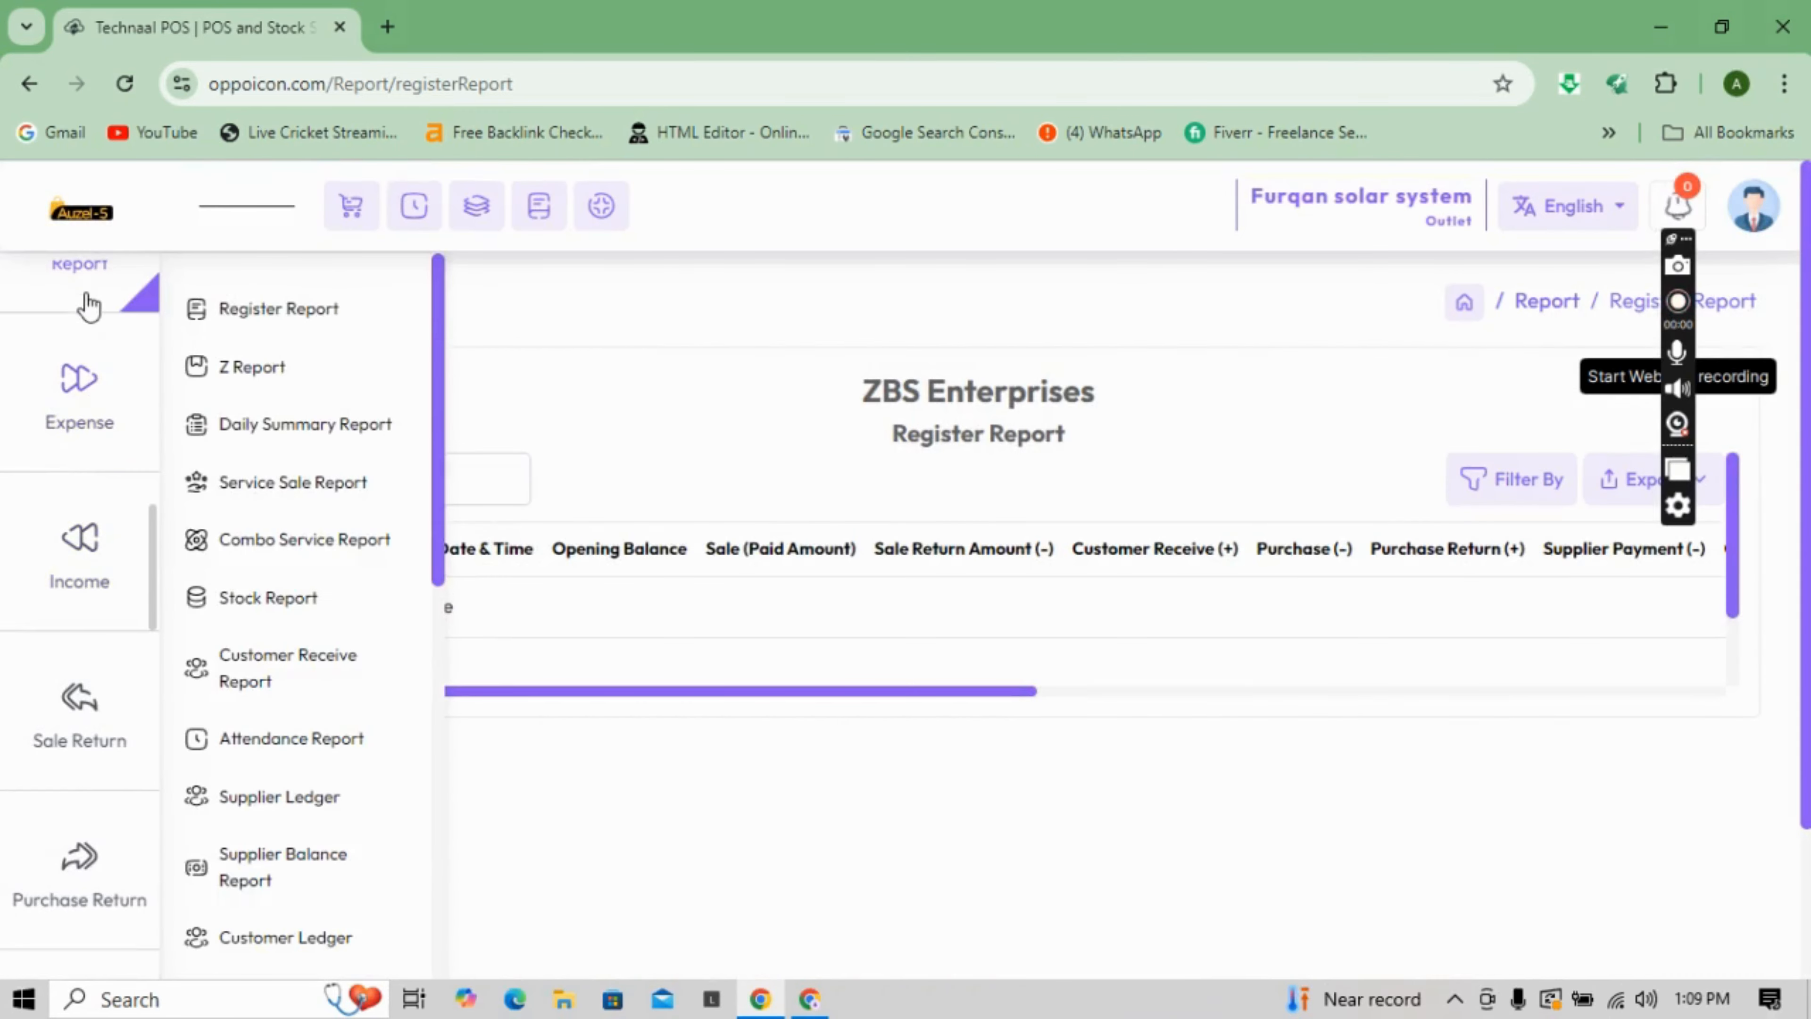
- Open the Daily Summary Report and scroll down to the Installment and Servicing sections totalling Rs0,0
click(293, 428)
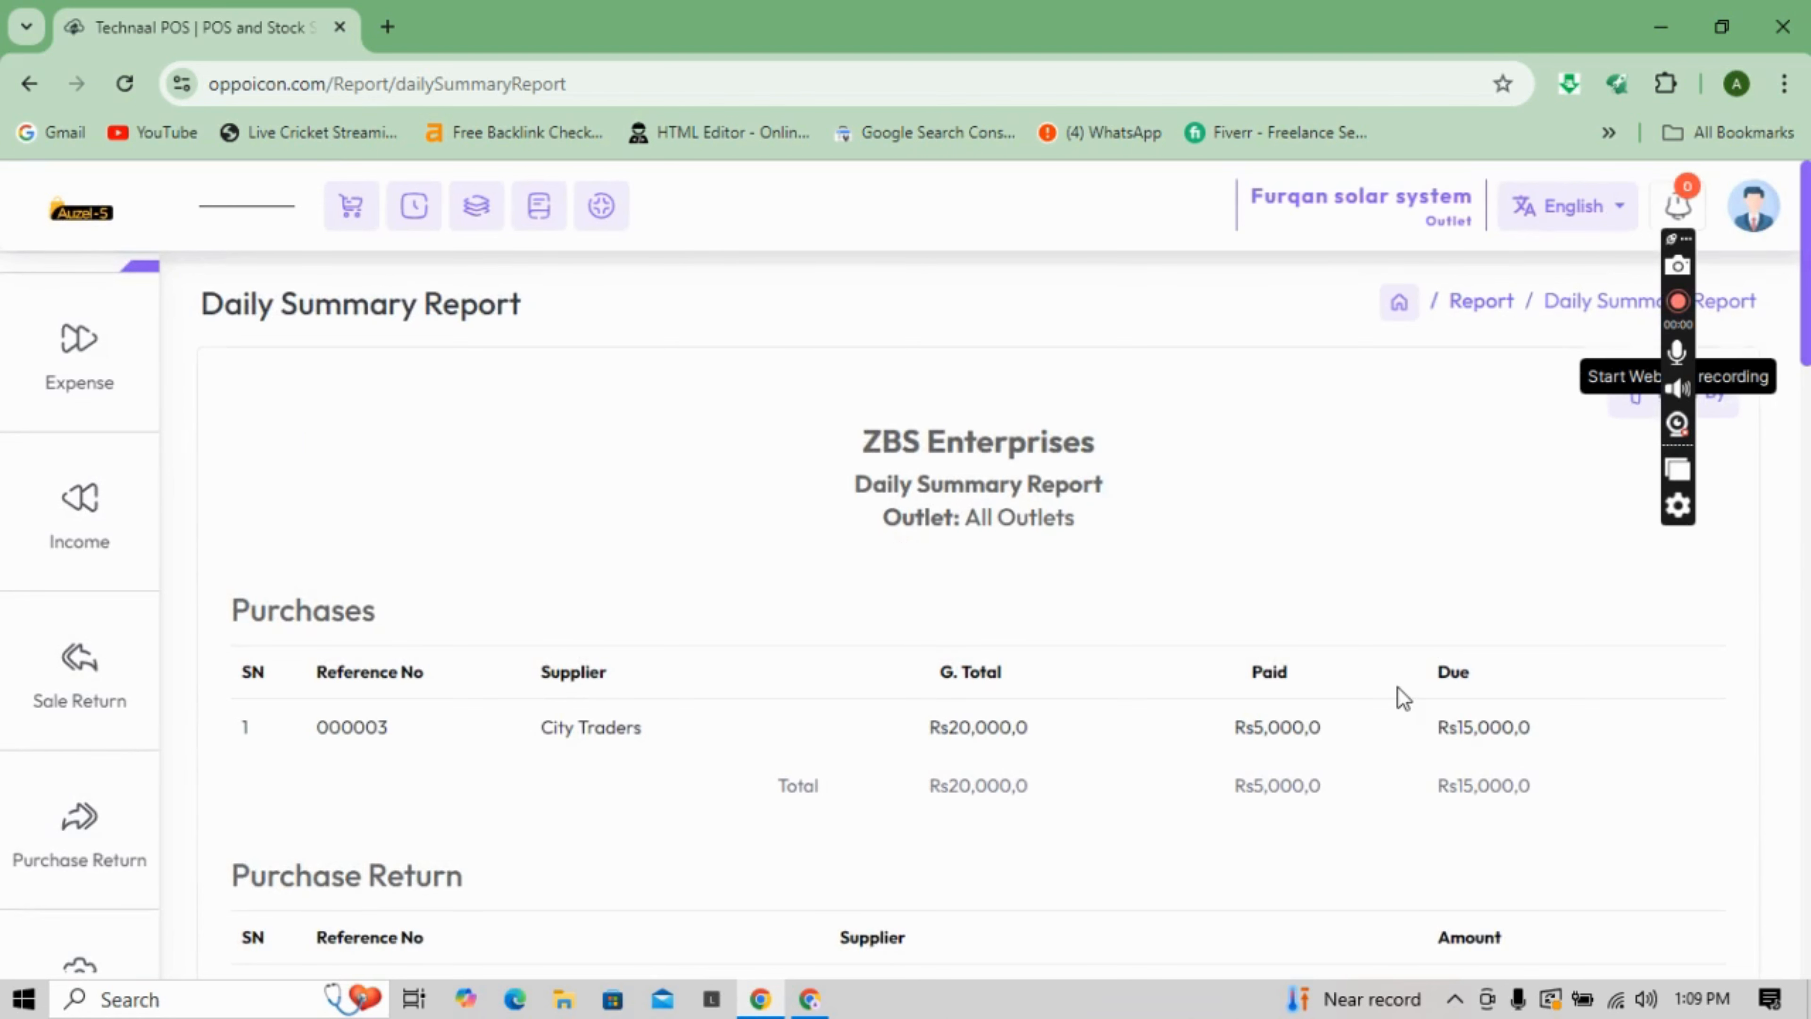
scroll(1805, 381, down, 2)
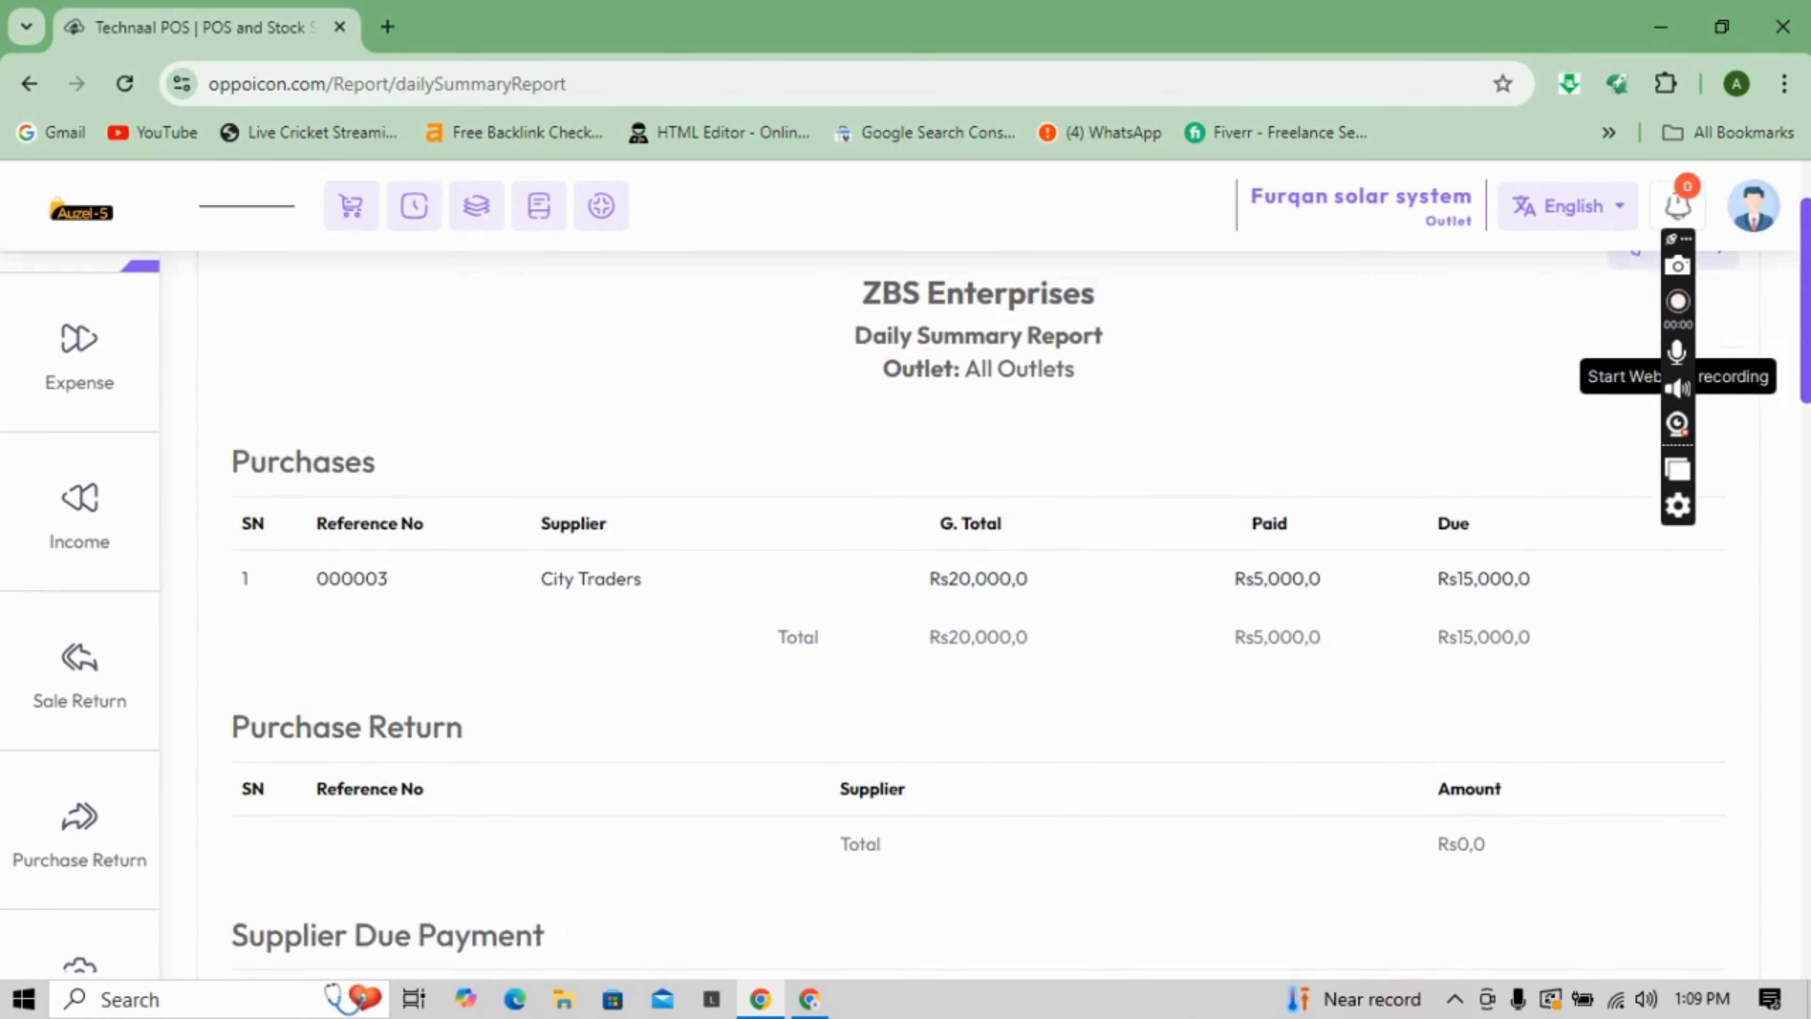
drag(1805, 382, 1805, 420)
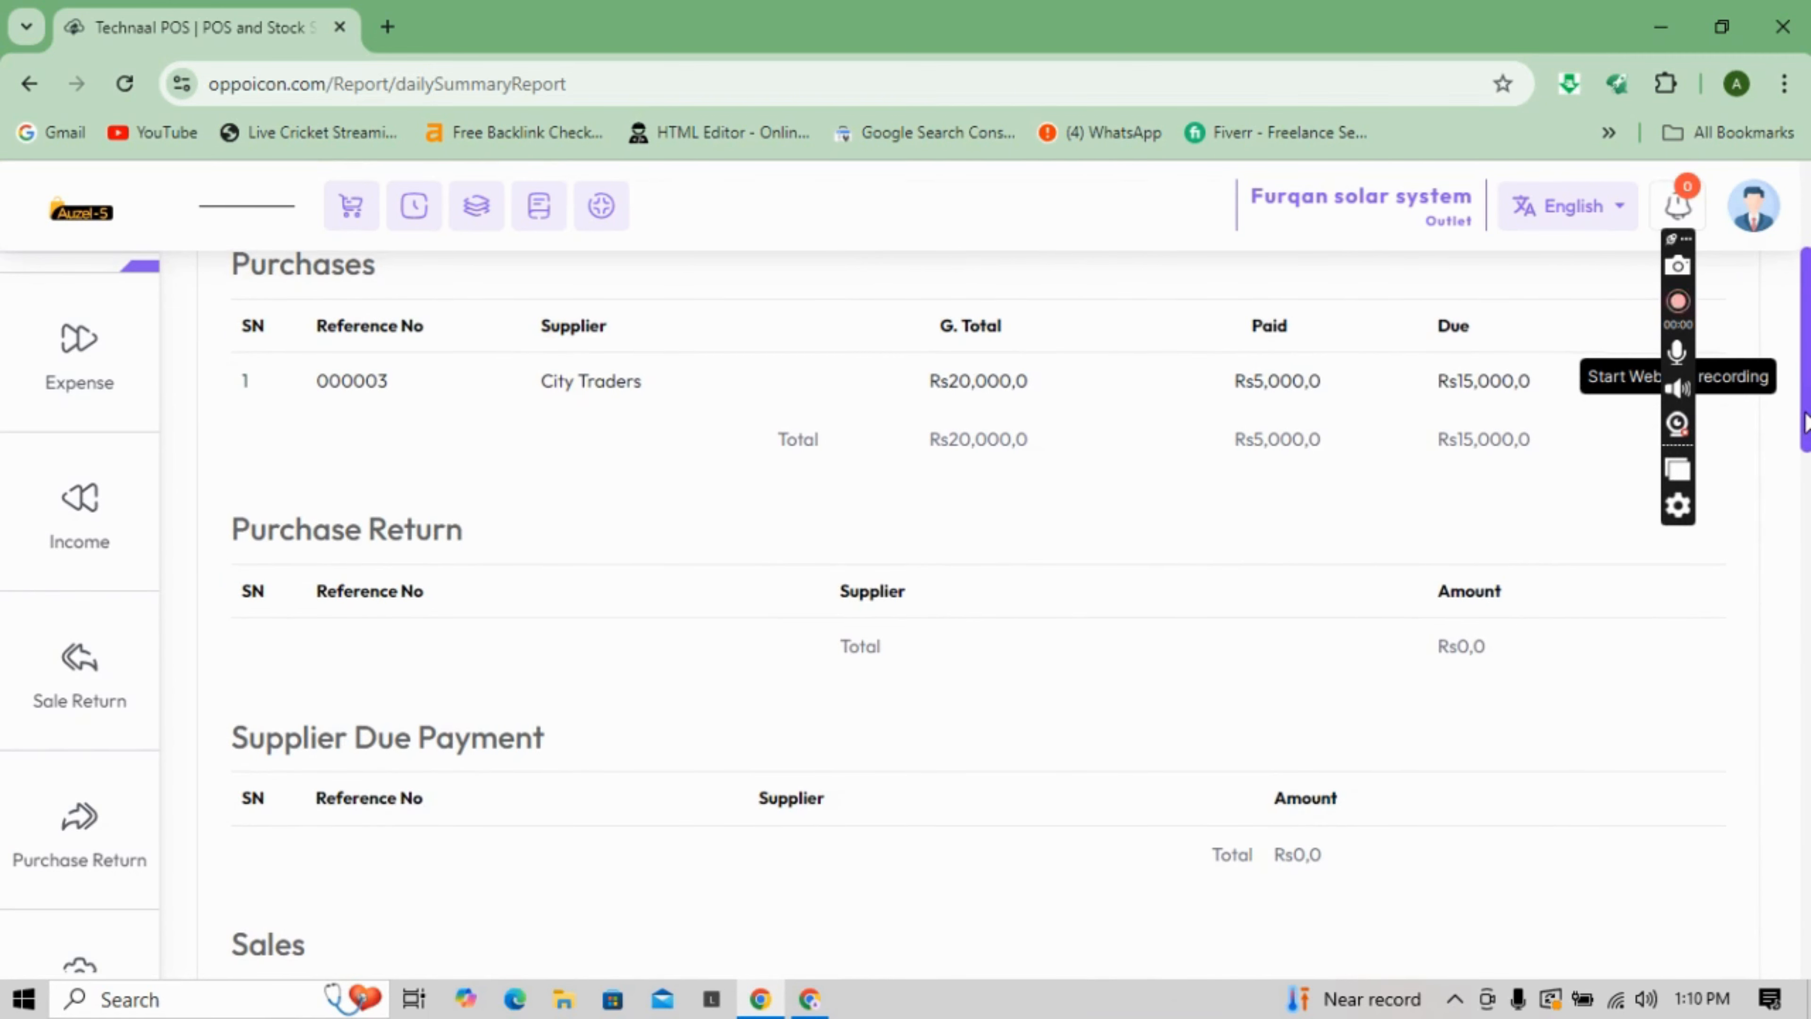
scroll(1805, 421, down, 4)
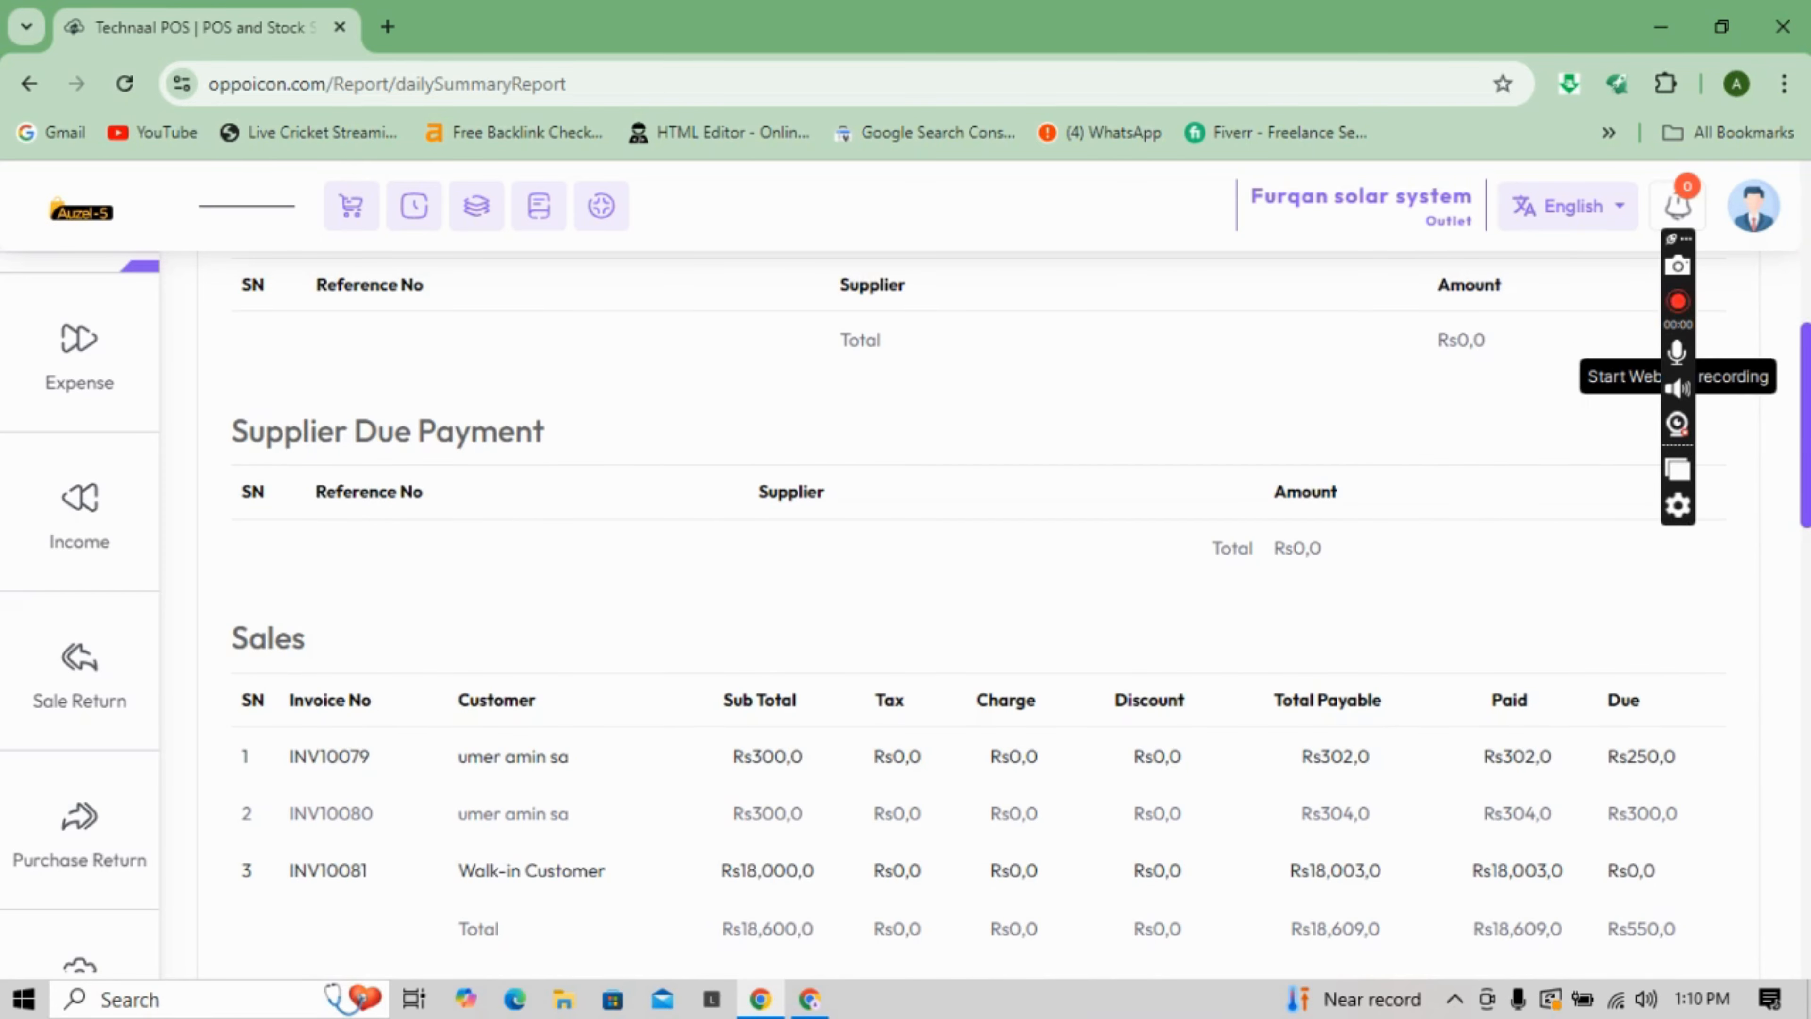
scroll(999, 584, down, 3)
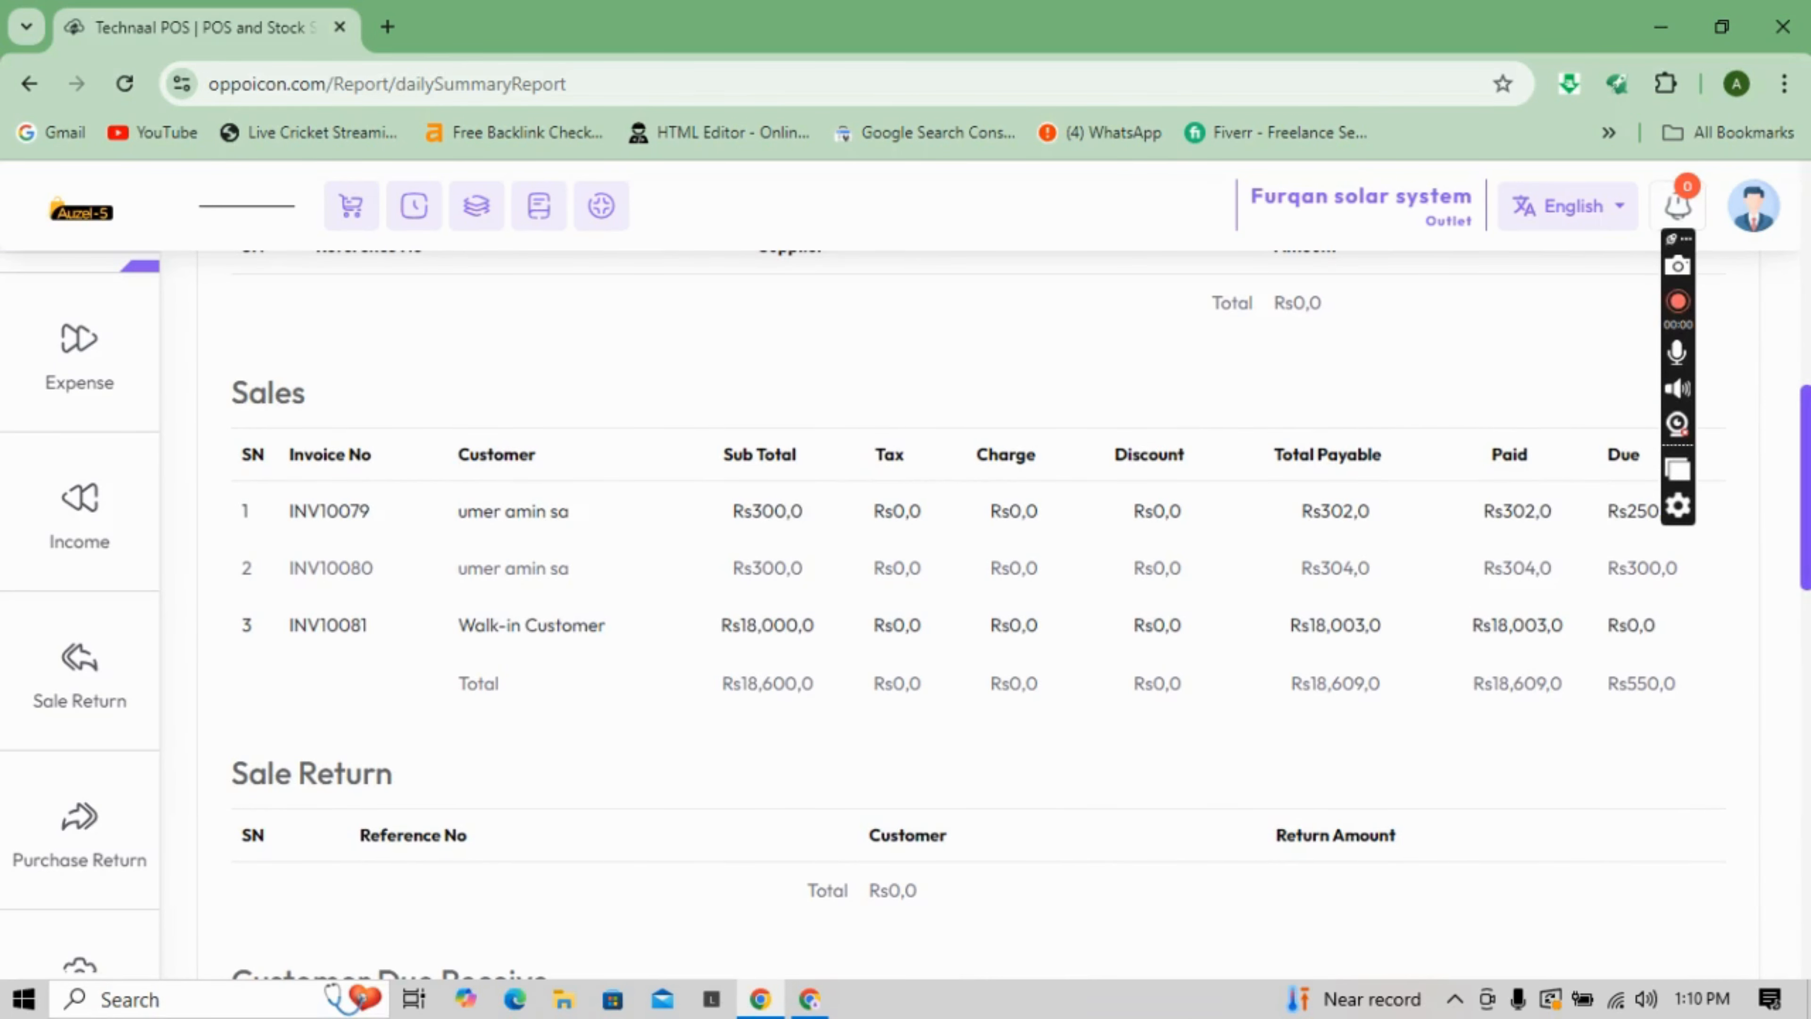
scroll(721, 653, down, 5)
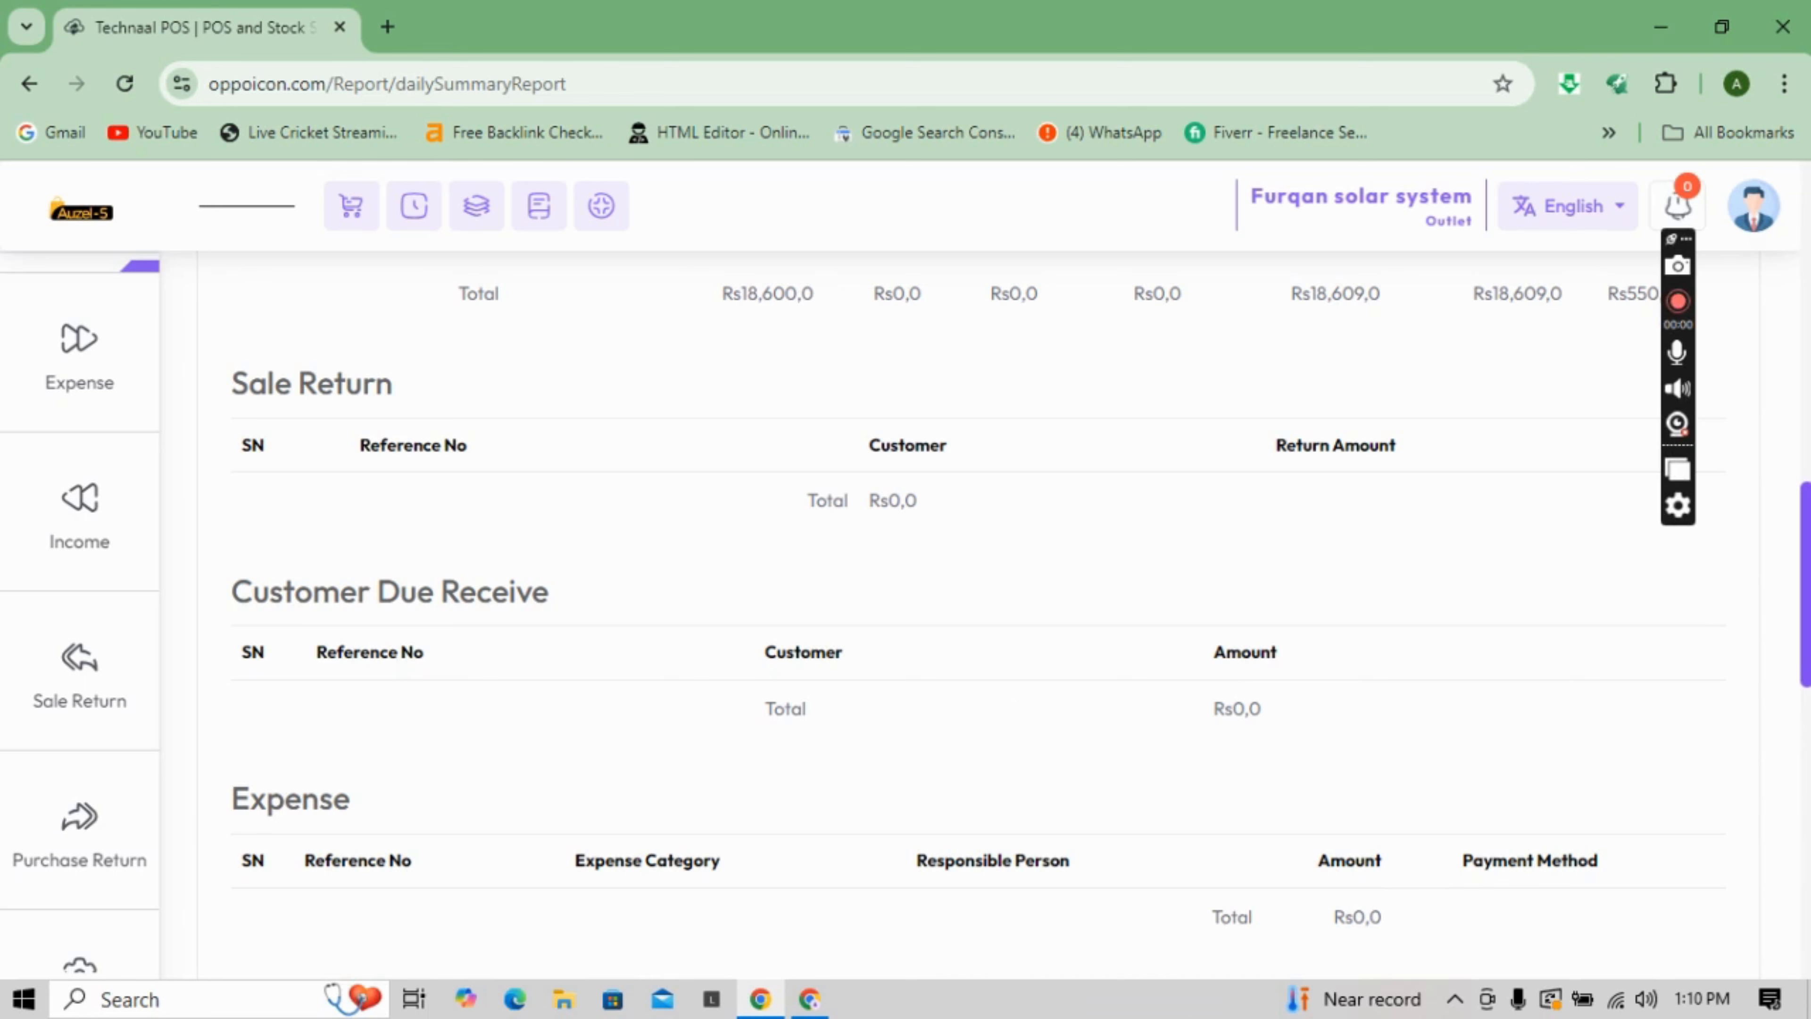
scroll(1020, 631, down, 3)
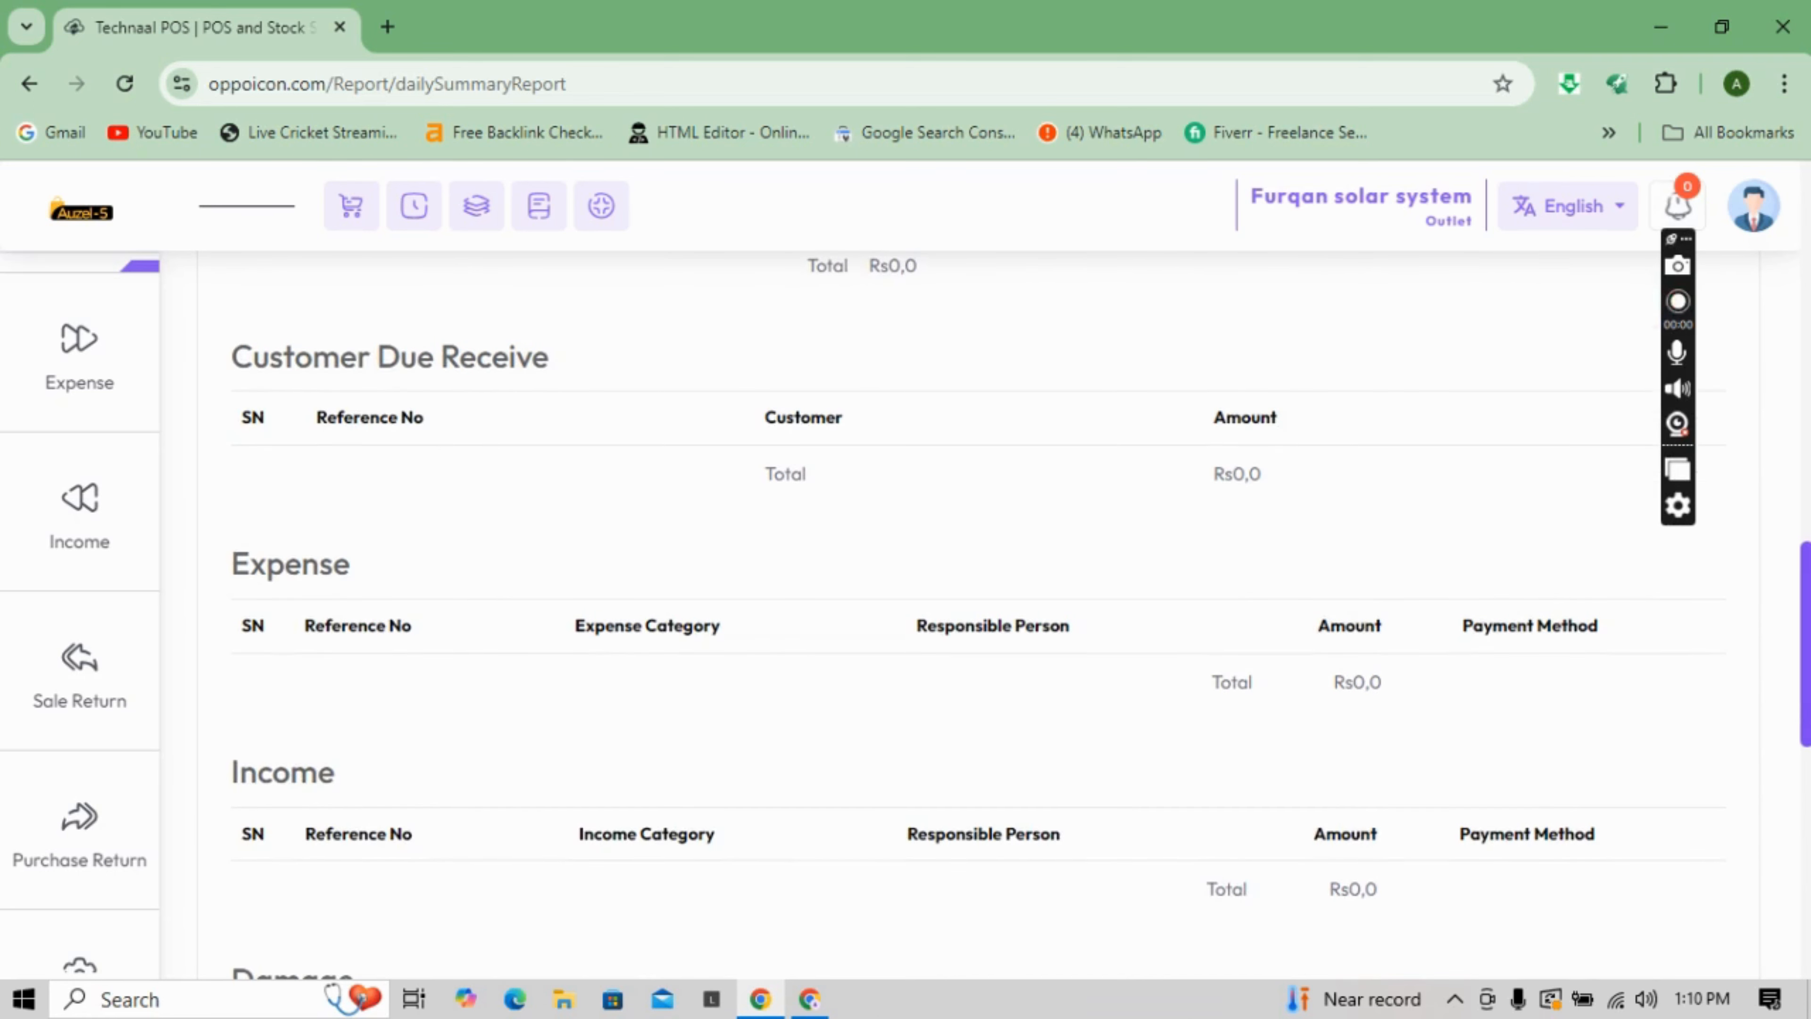
scroll(977, 614, down, 1)
scroll(976, 613, down, 5)
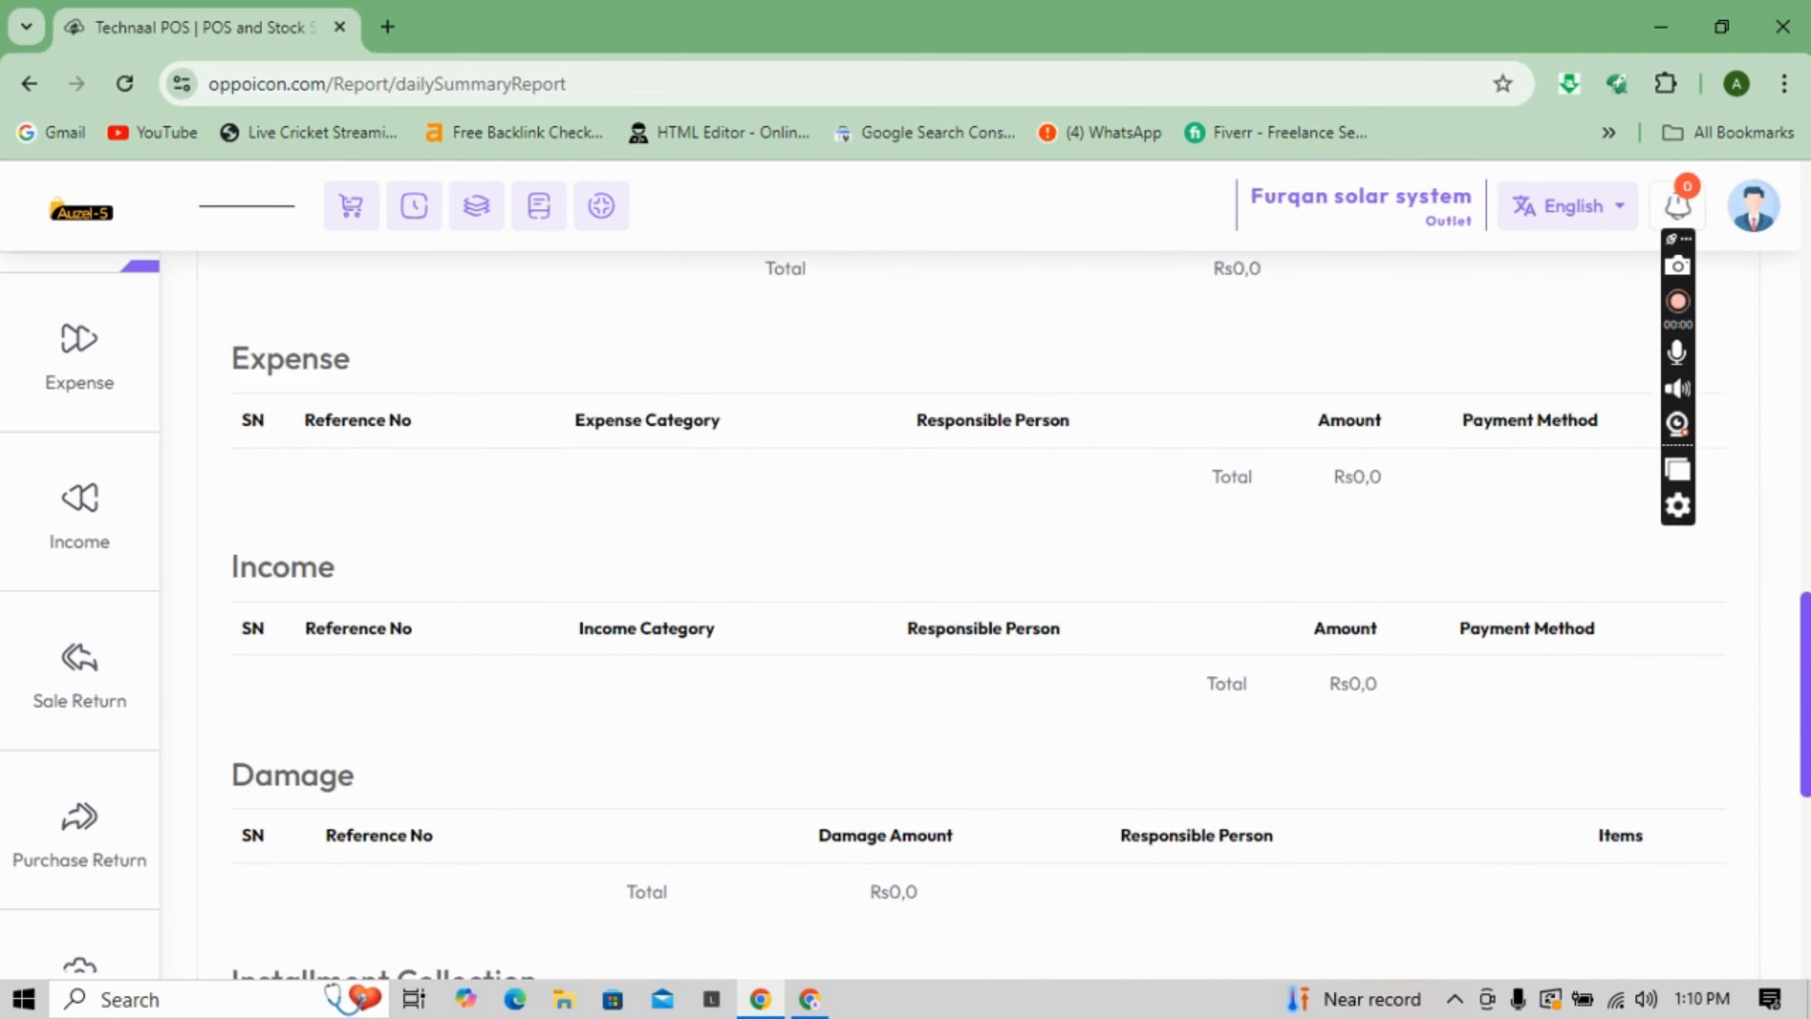
scroll(977, 614, down, 2)
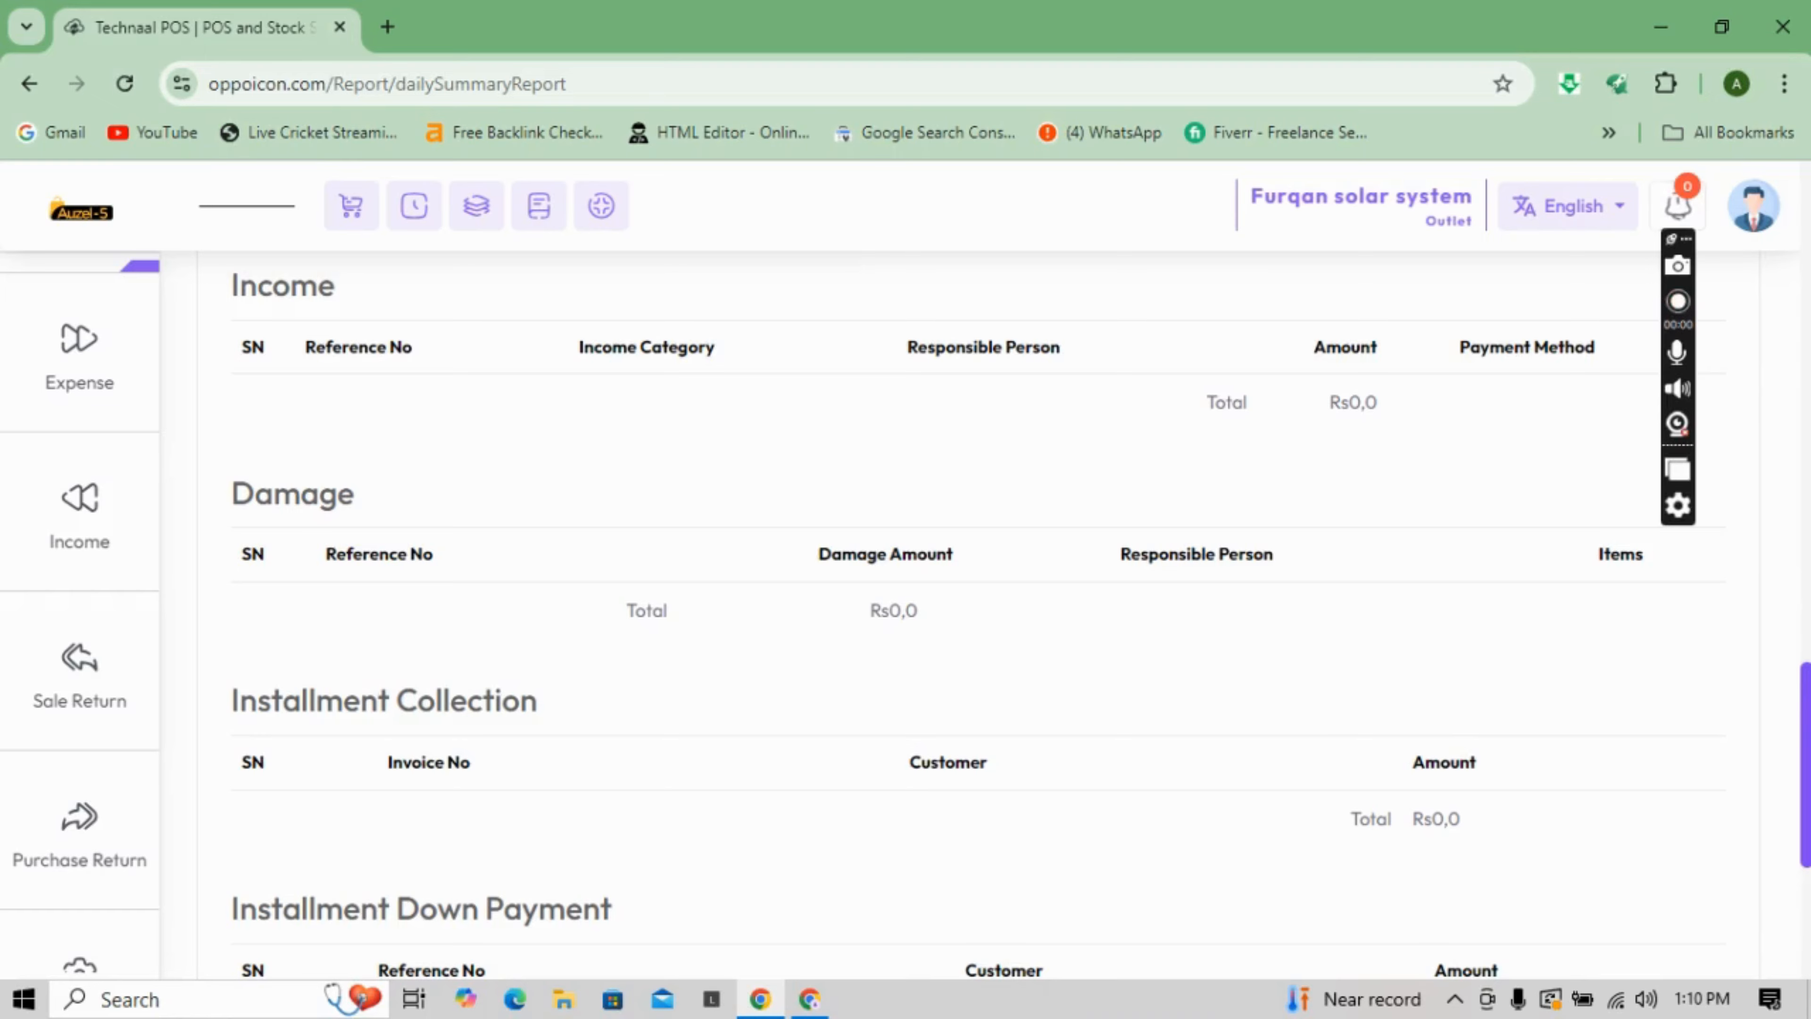
scroll(976, 614, down, 4)
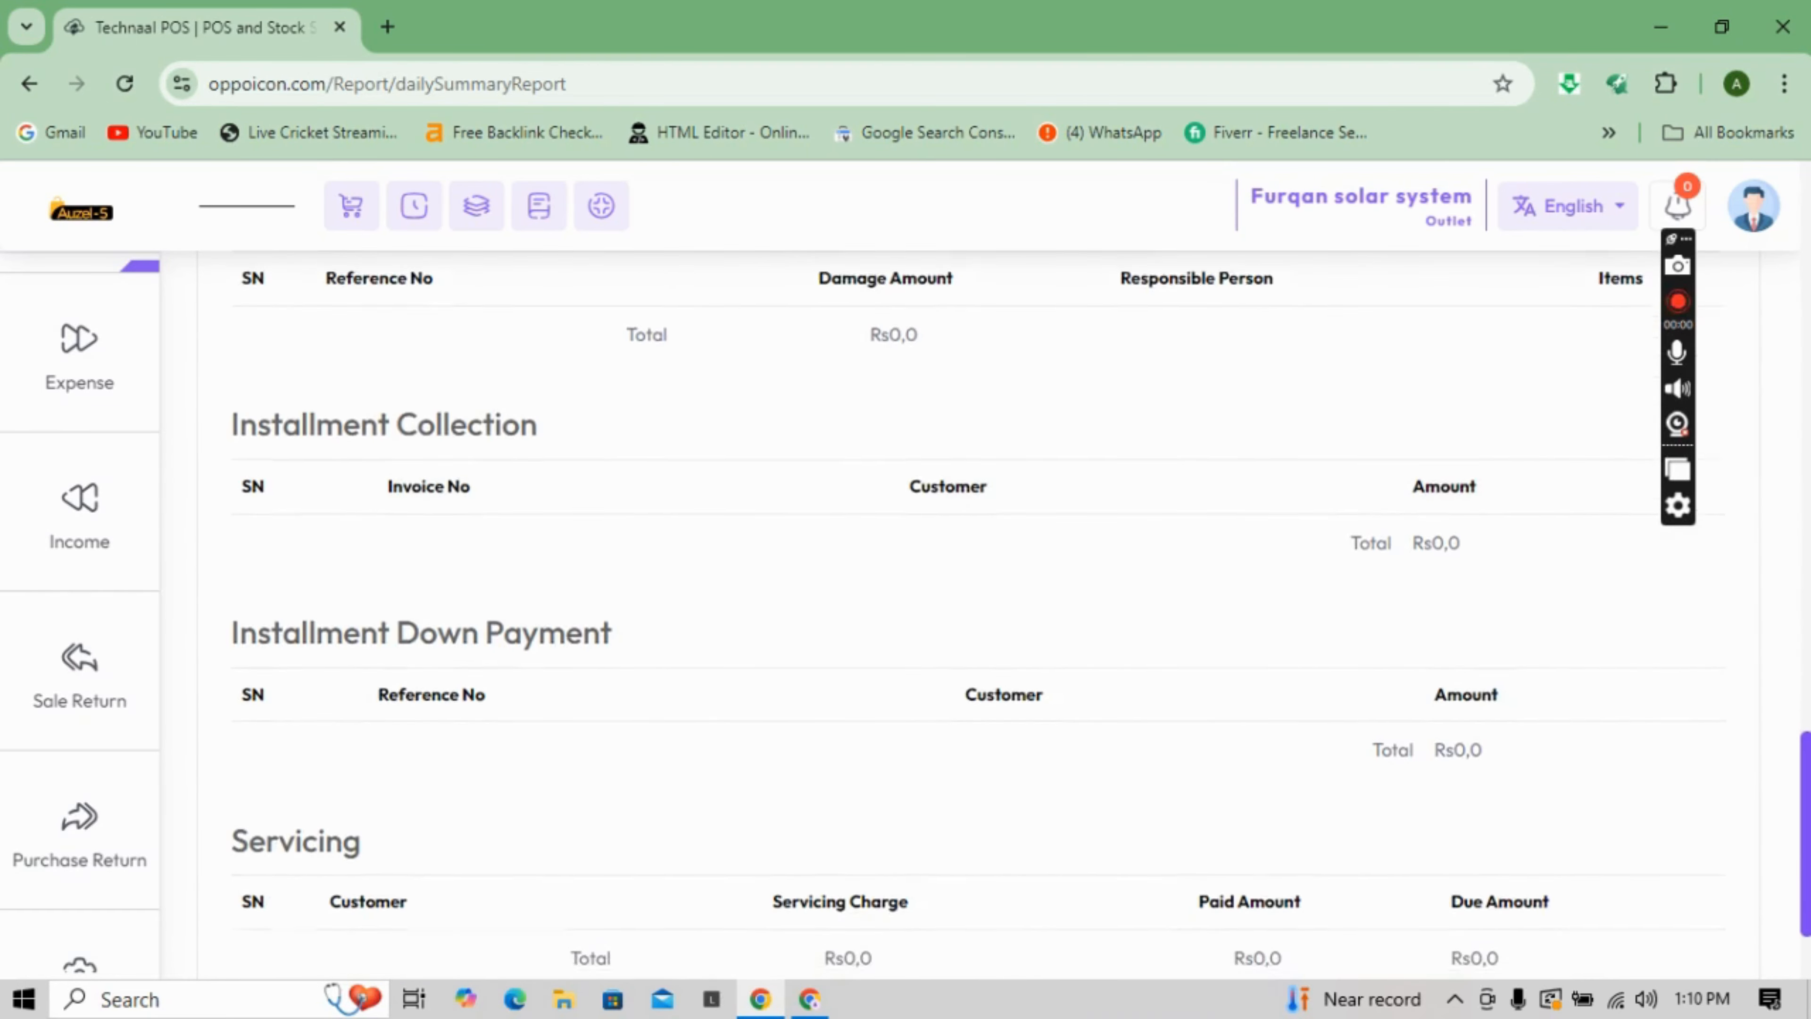
scroll(977, 613, down, 2)
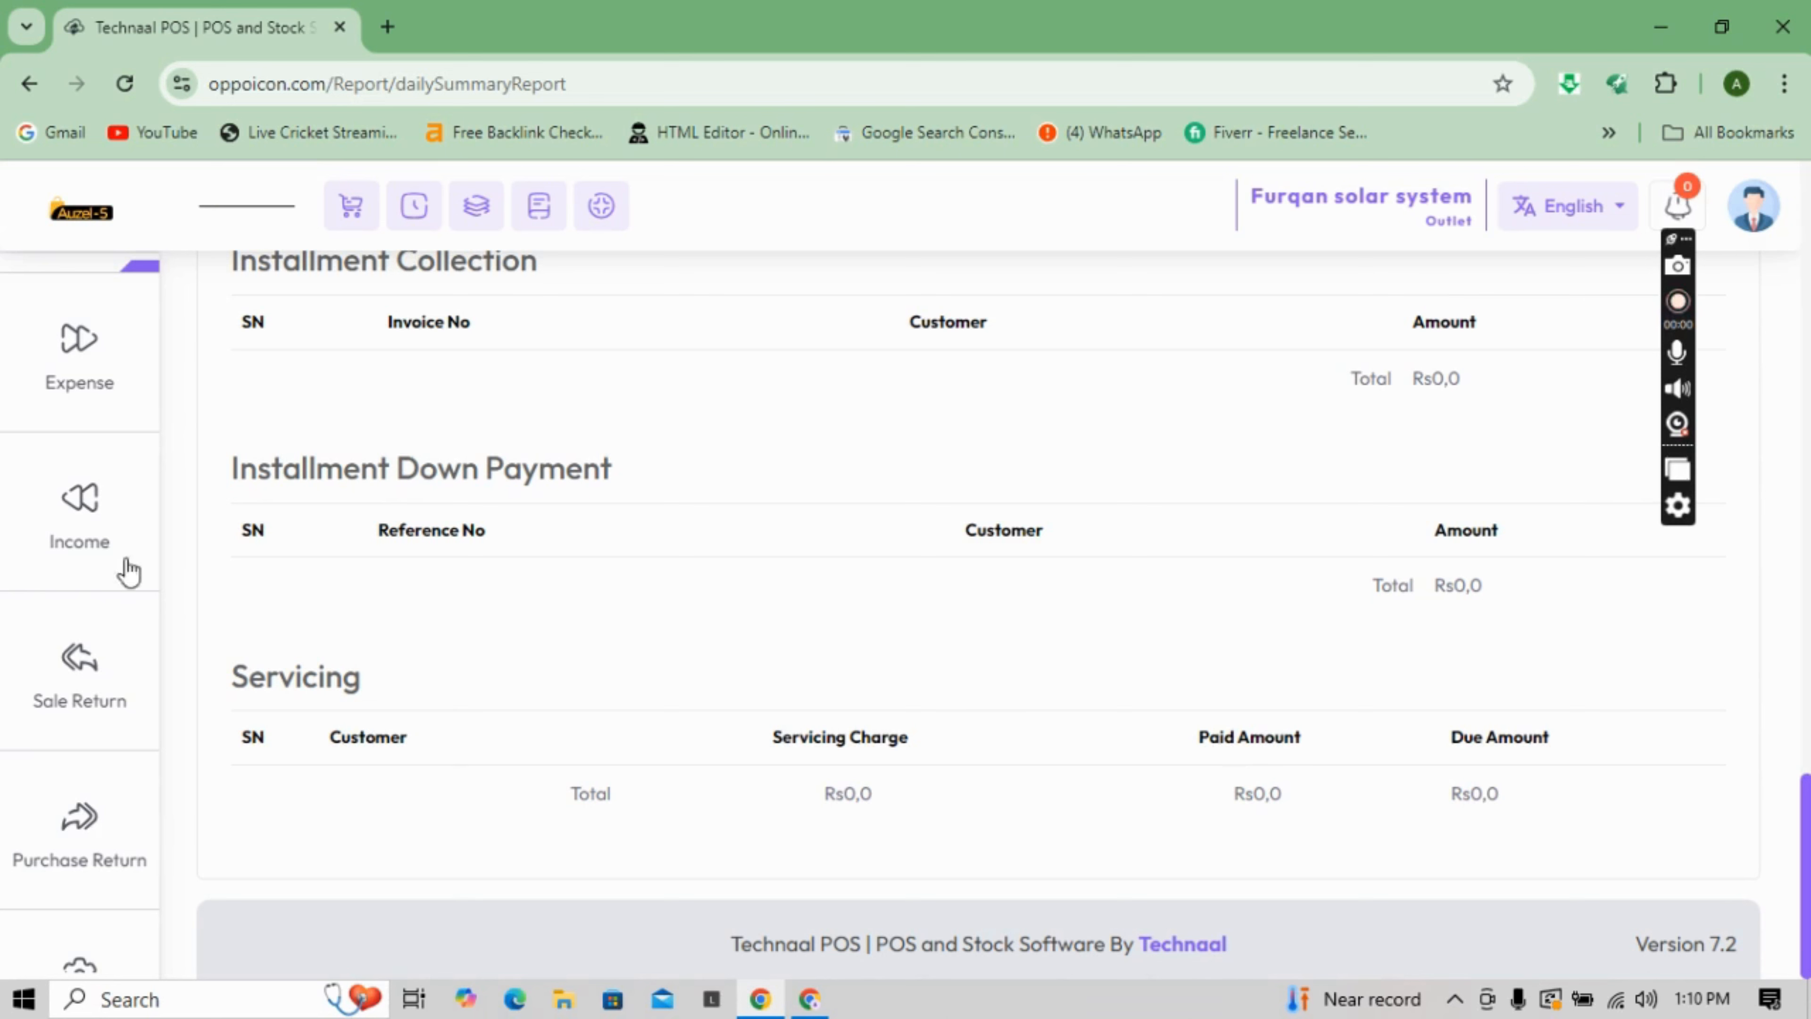
scroll(153, 595, up, 2)
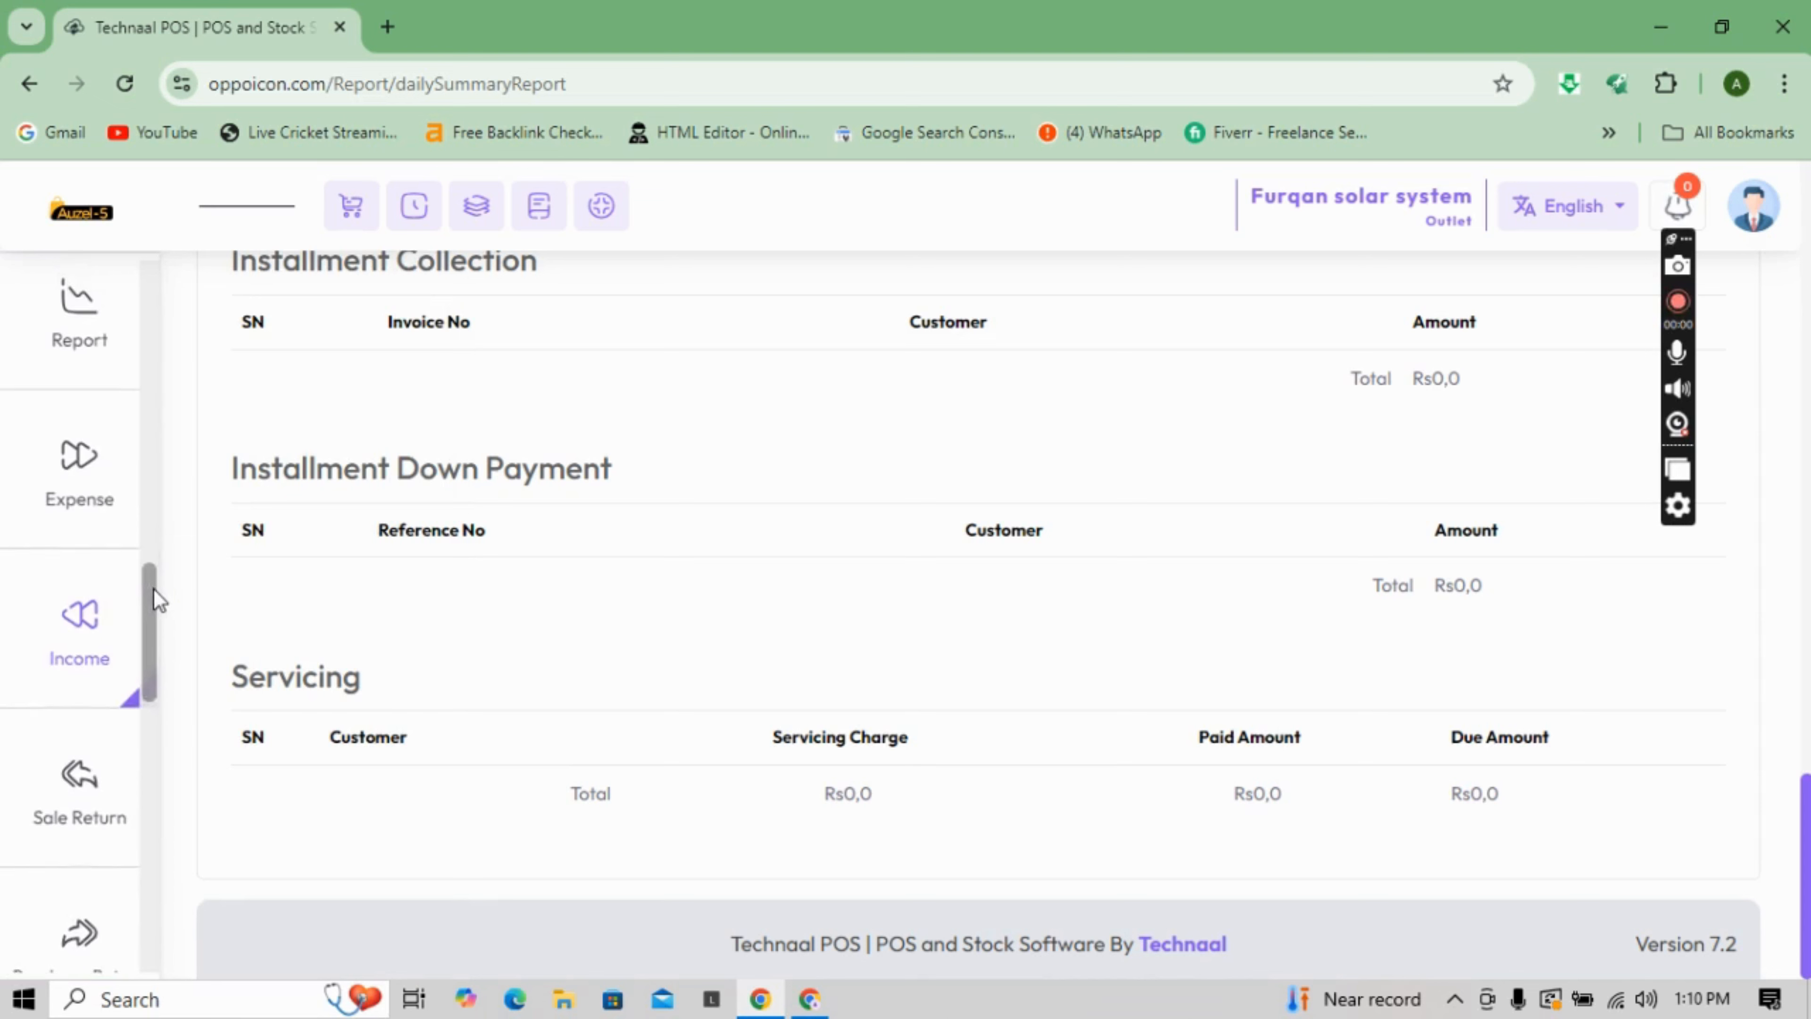
- Browse the Report submenu, then go to Expense > Add Expense Category
scroll(154, 595, up, 1)
mouse_move(81, 371)
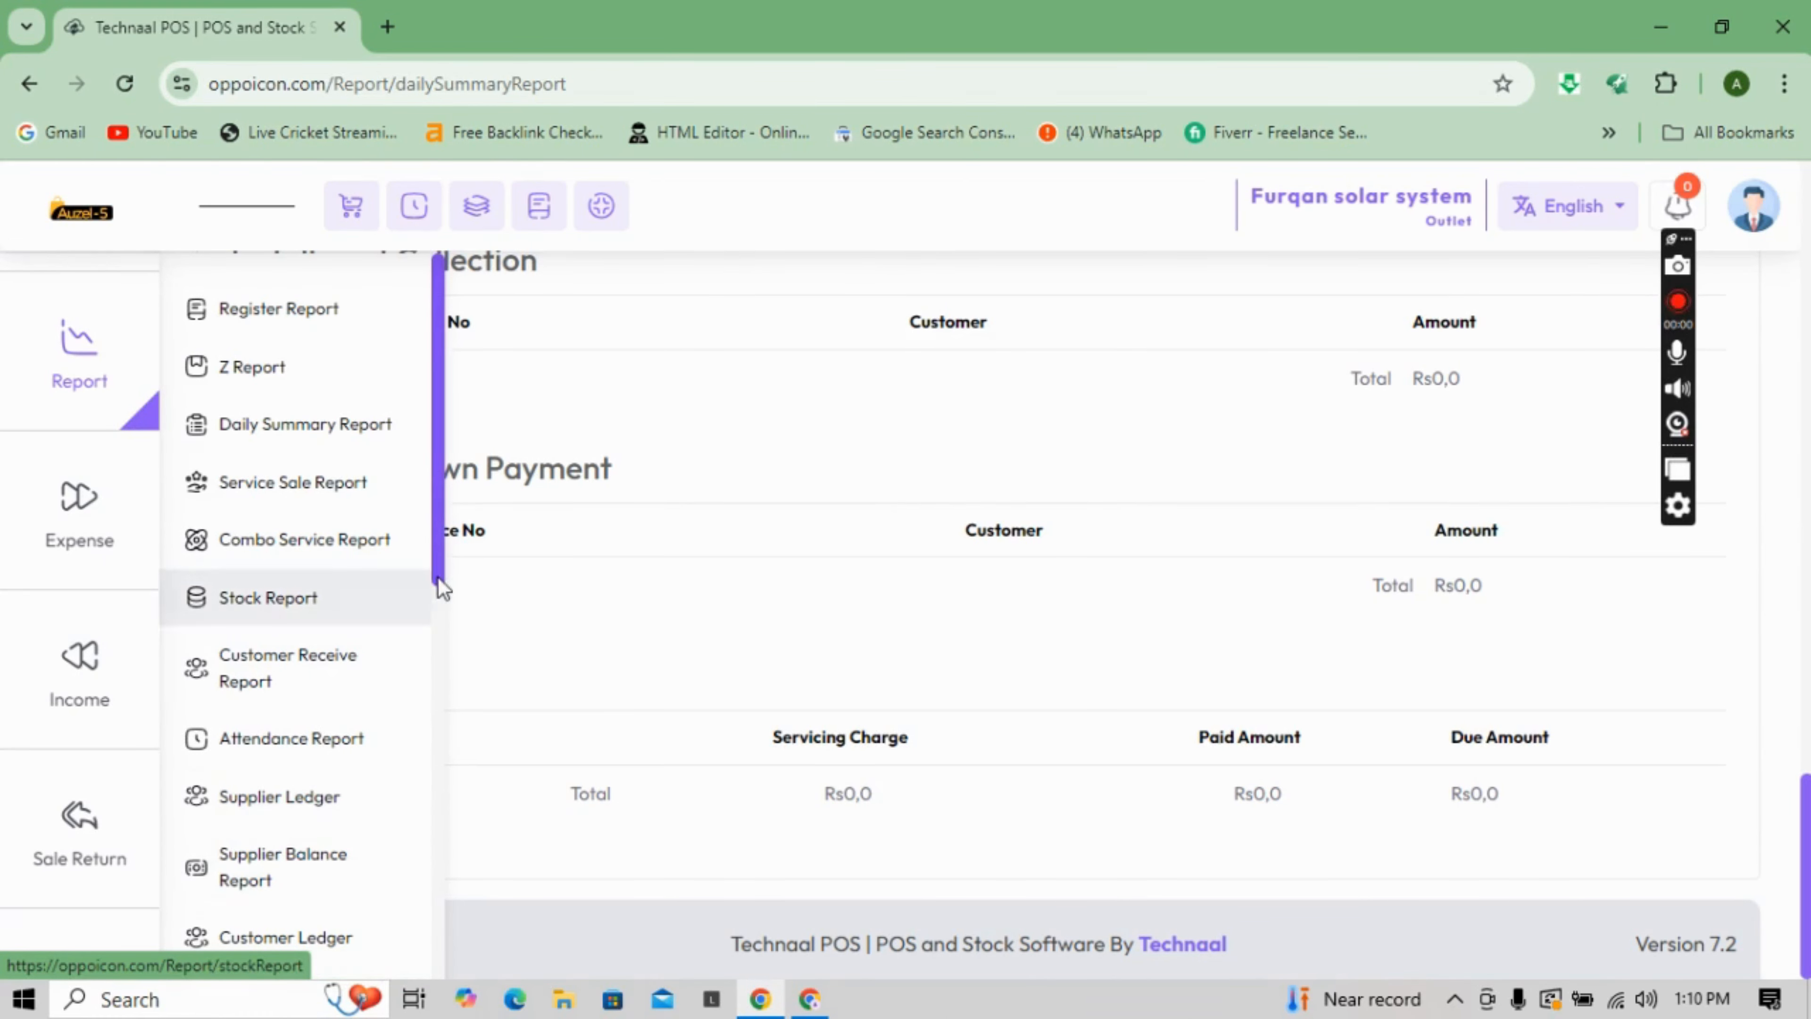
scroll(439, 614, down, 3)
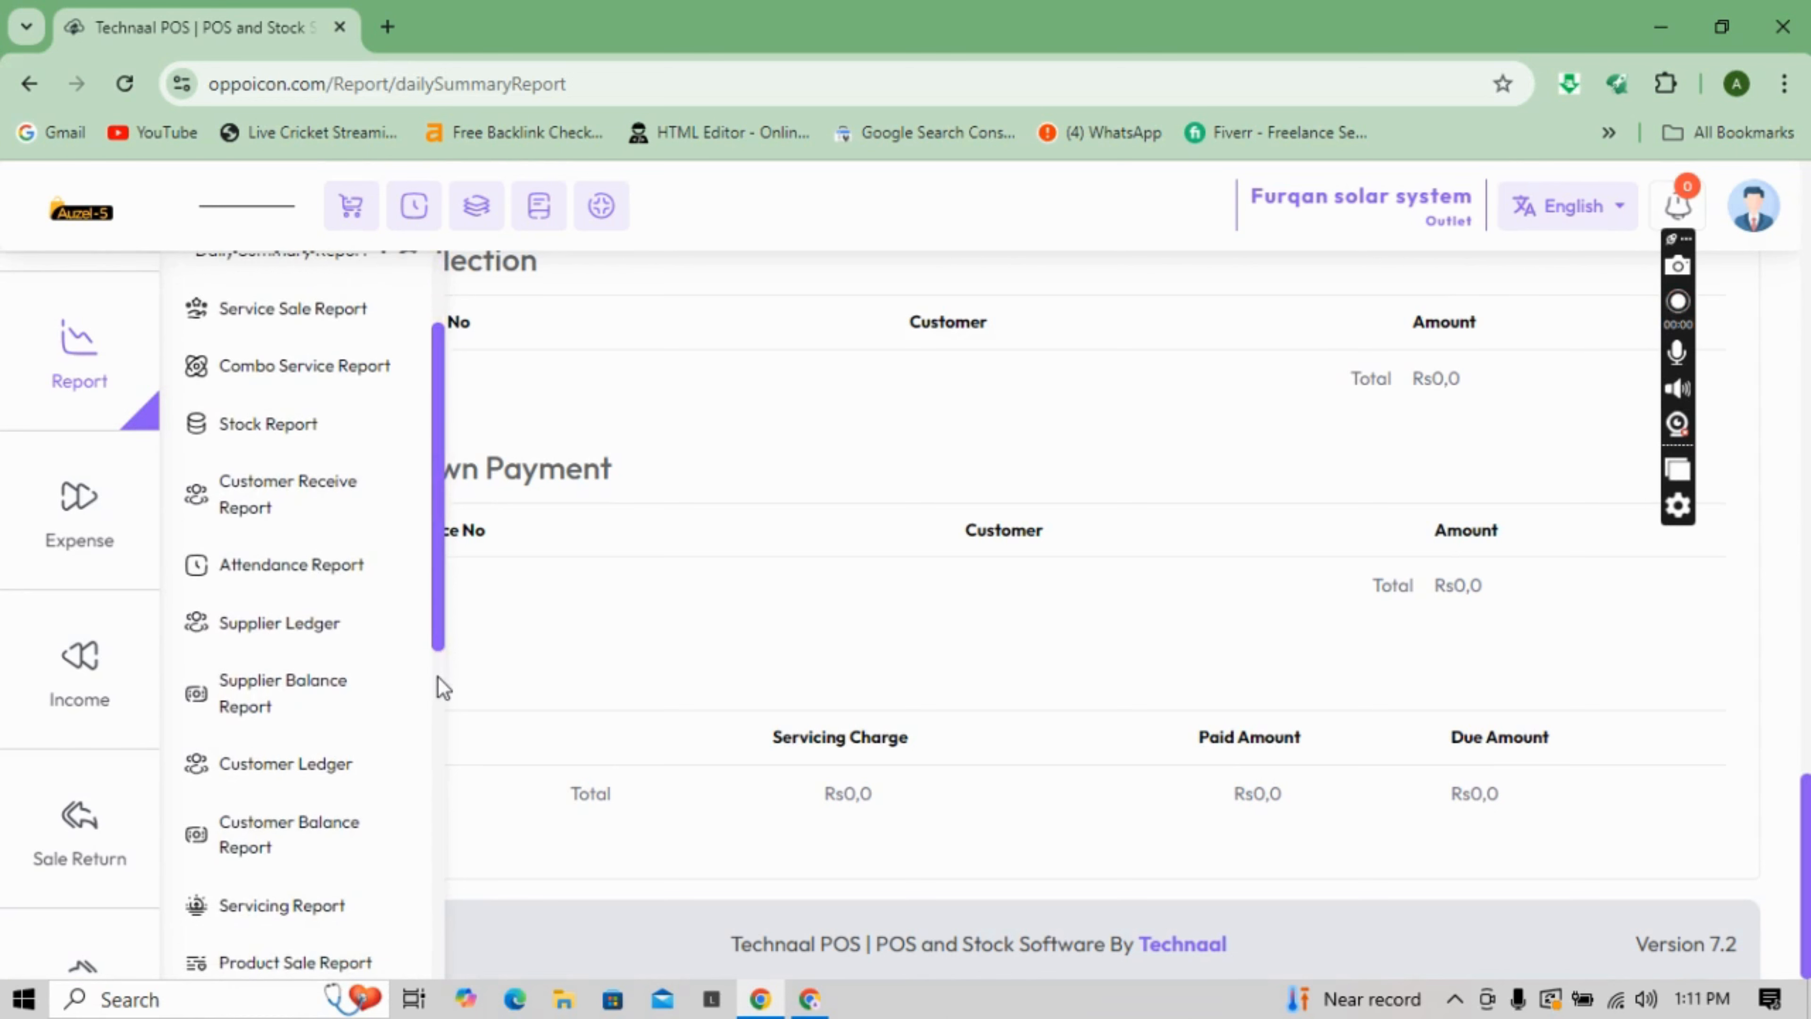
drag(437, 617, 436, 730)
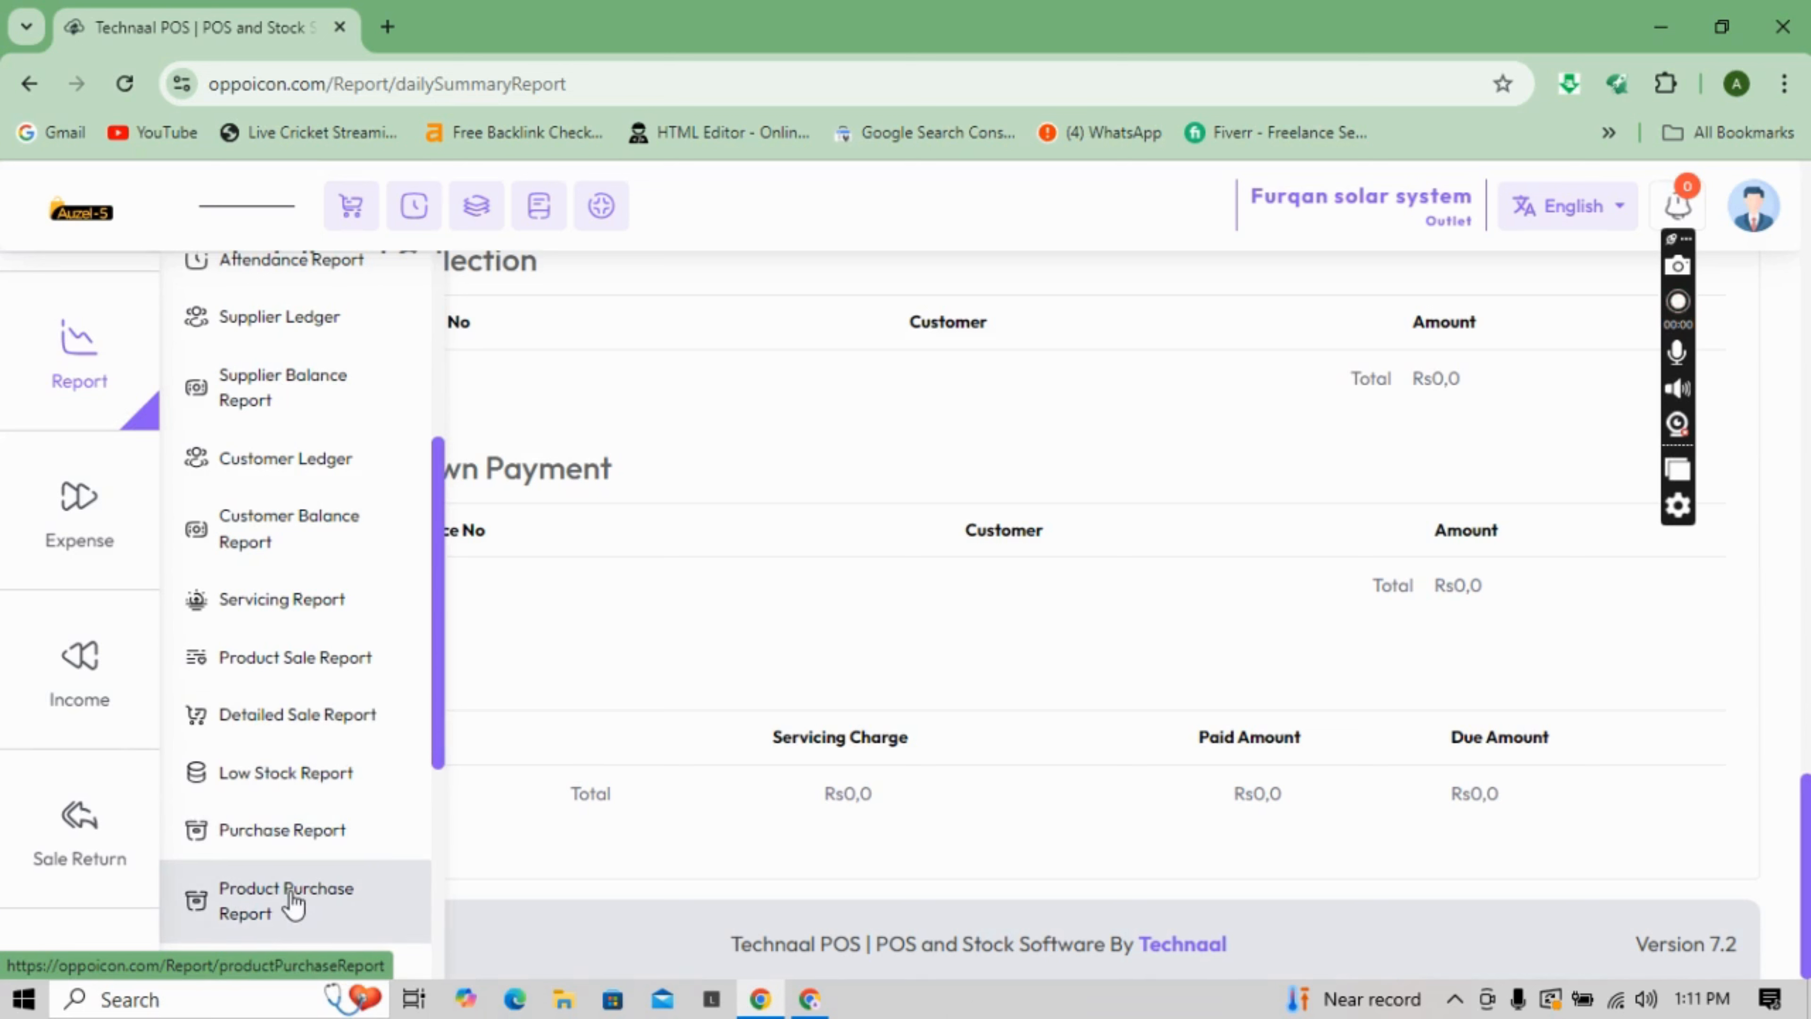
mouse_move(102, 457)
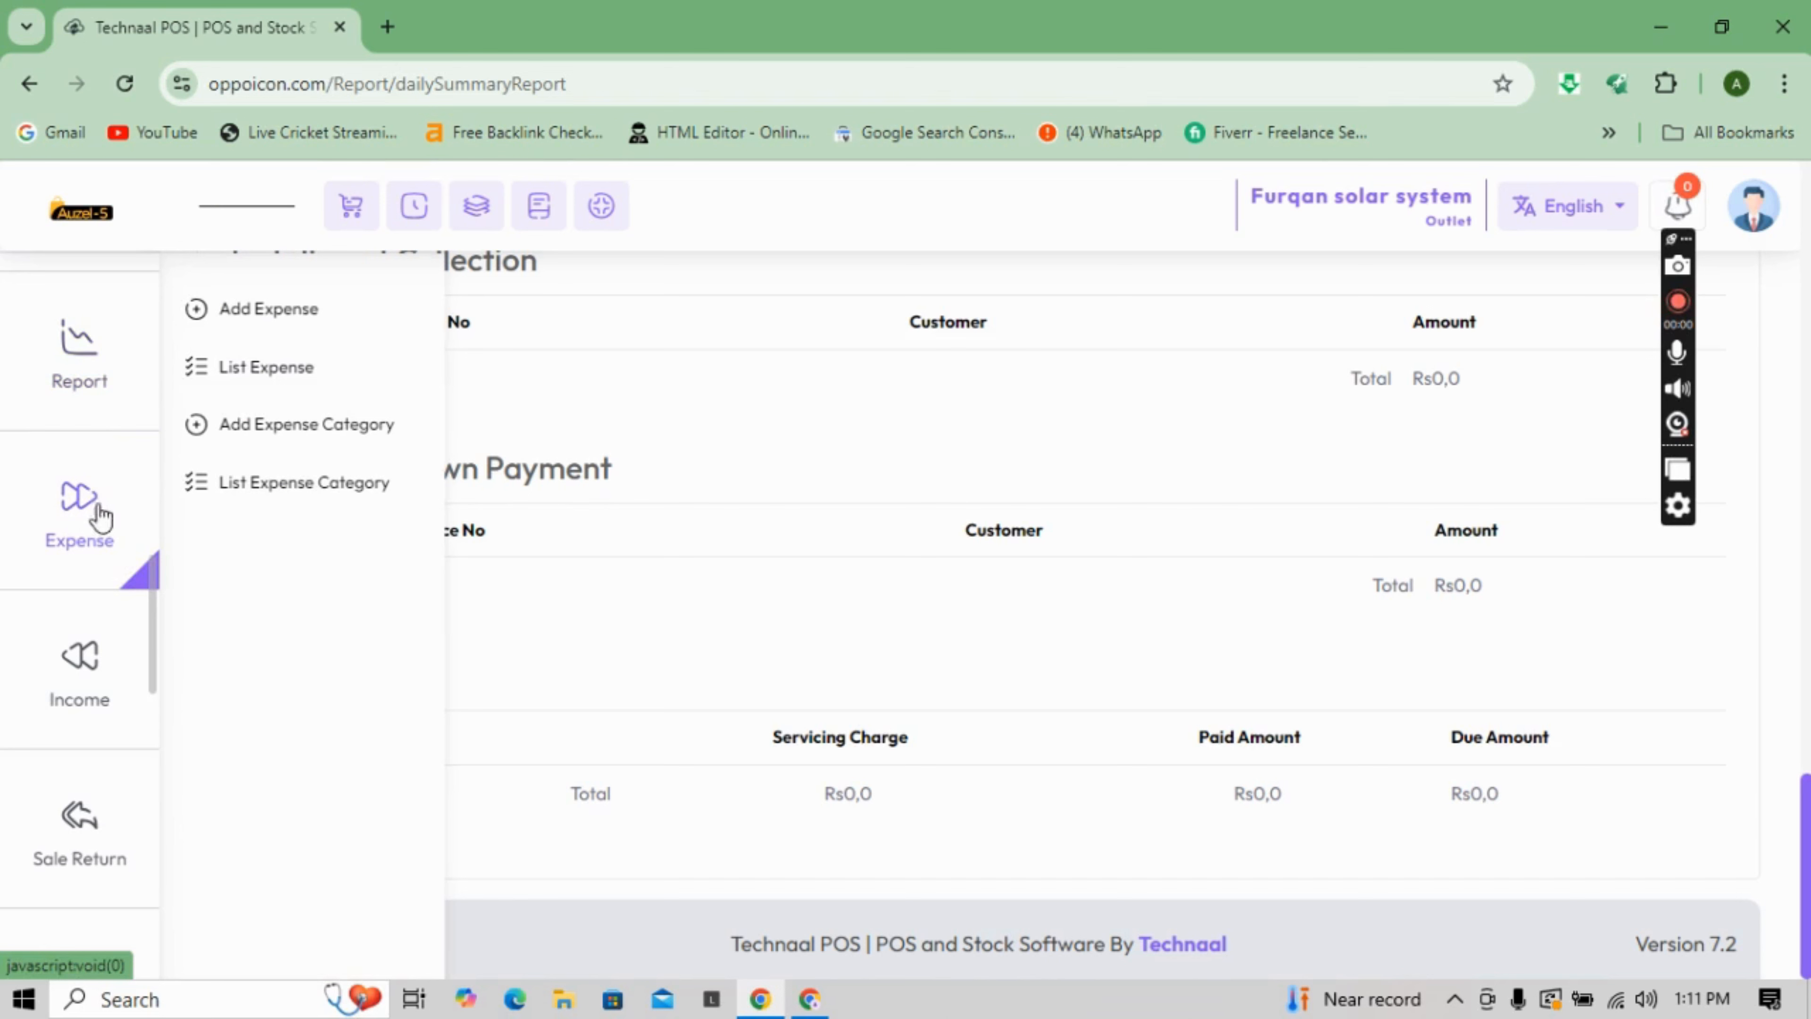
click(293, 435)
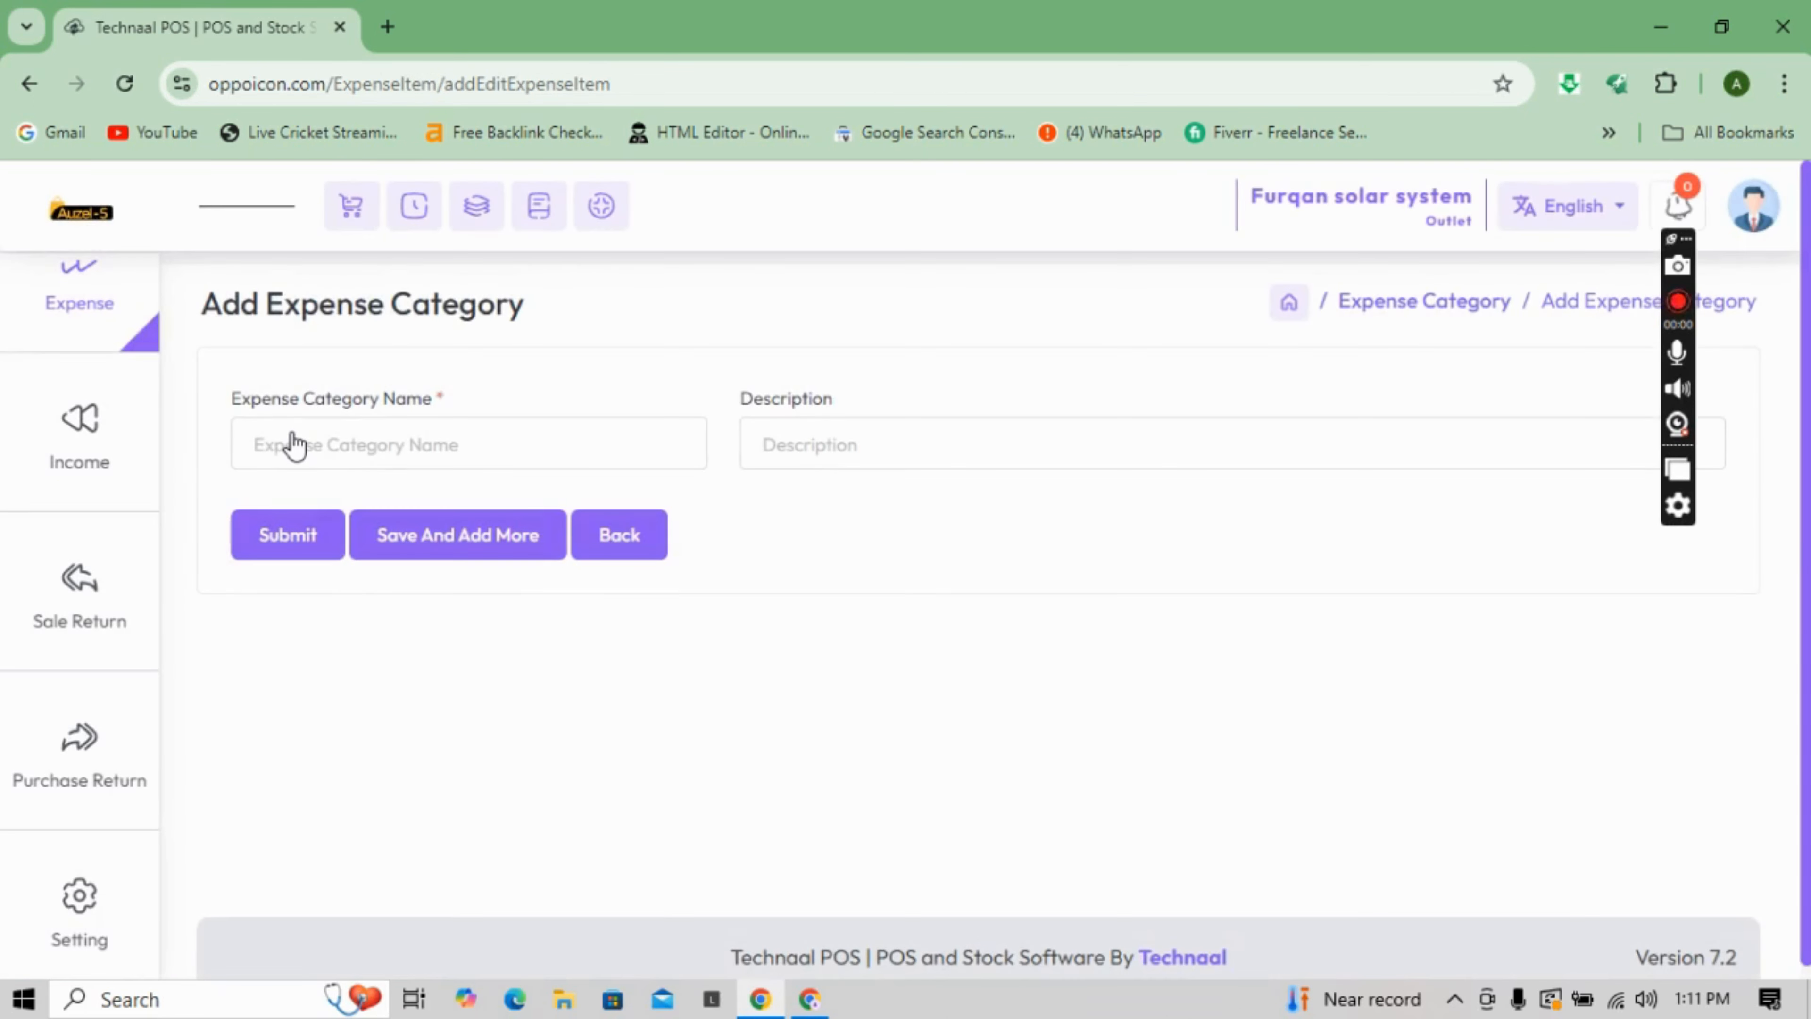
- Create an expense category named 'shop rent'
click(334, 432)
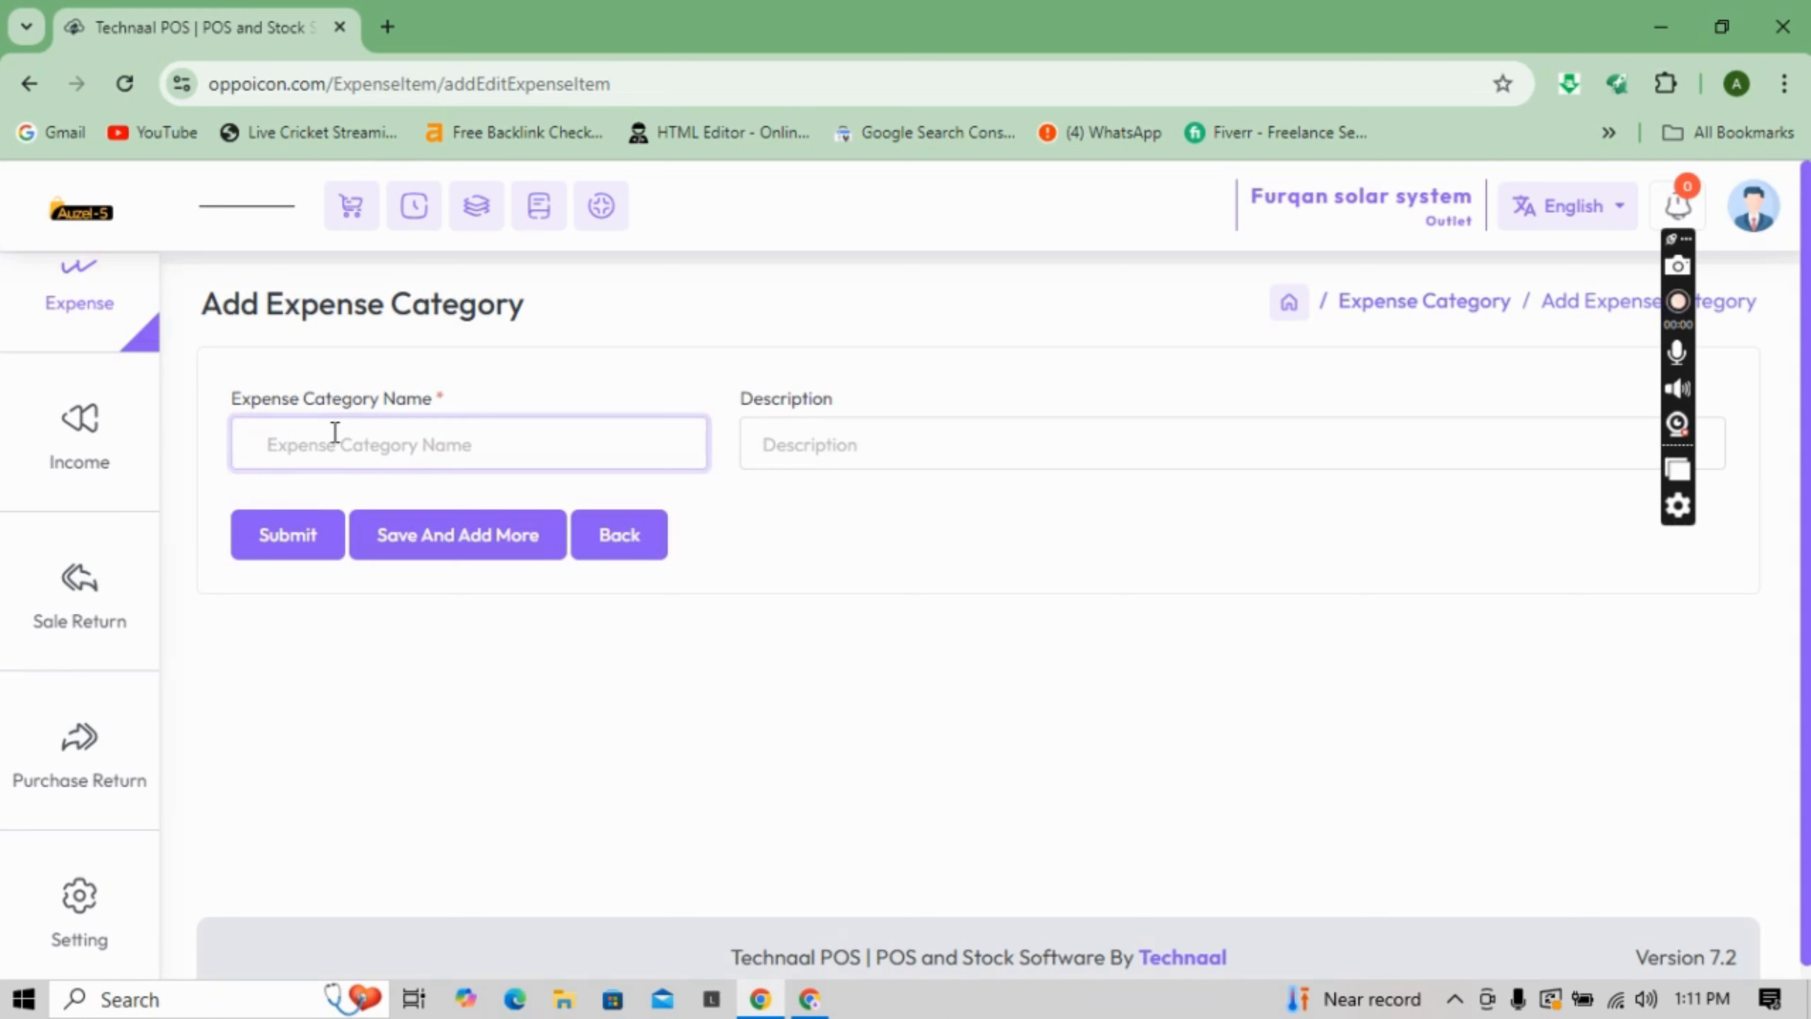
text(shop)
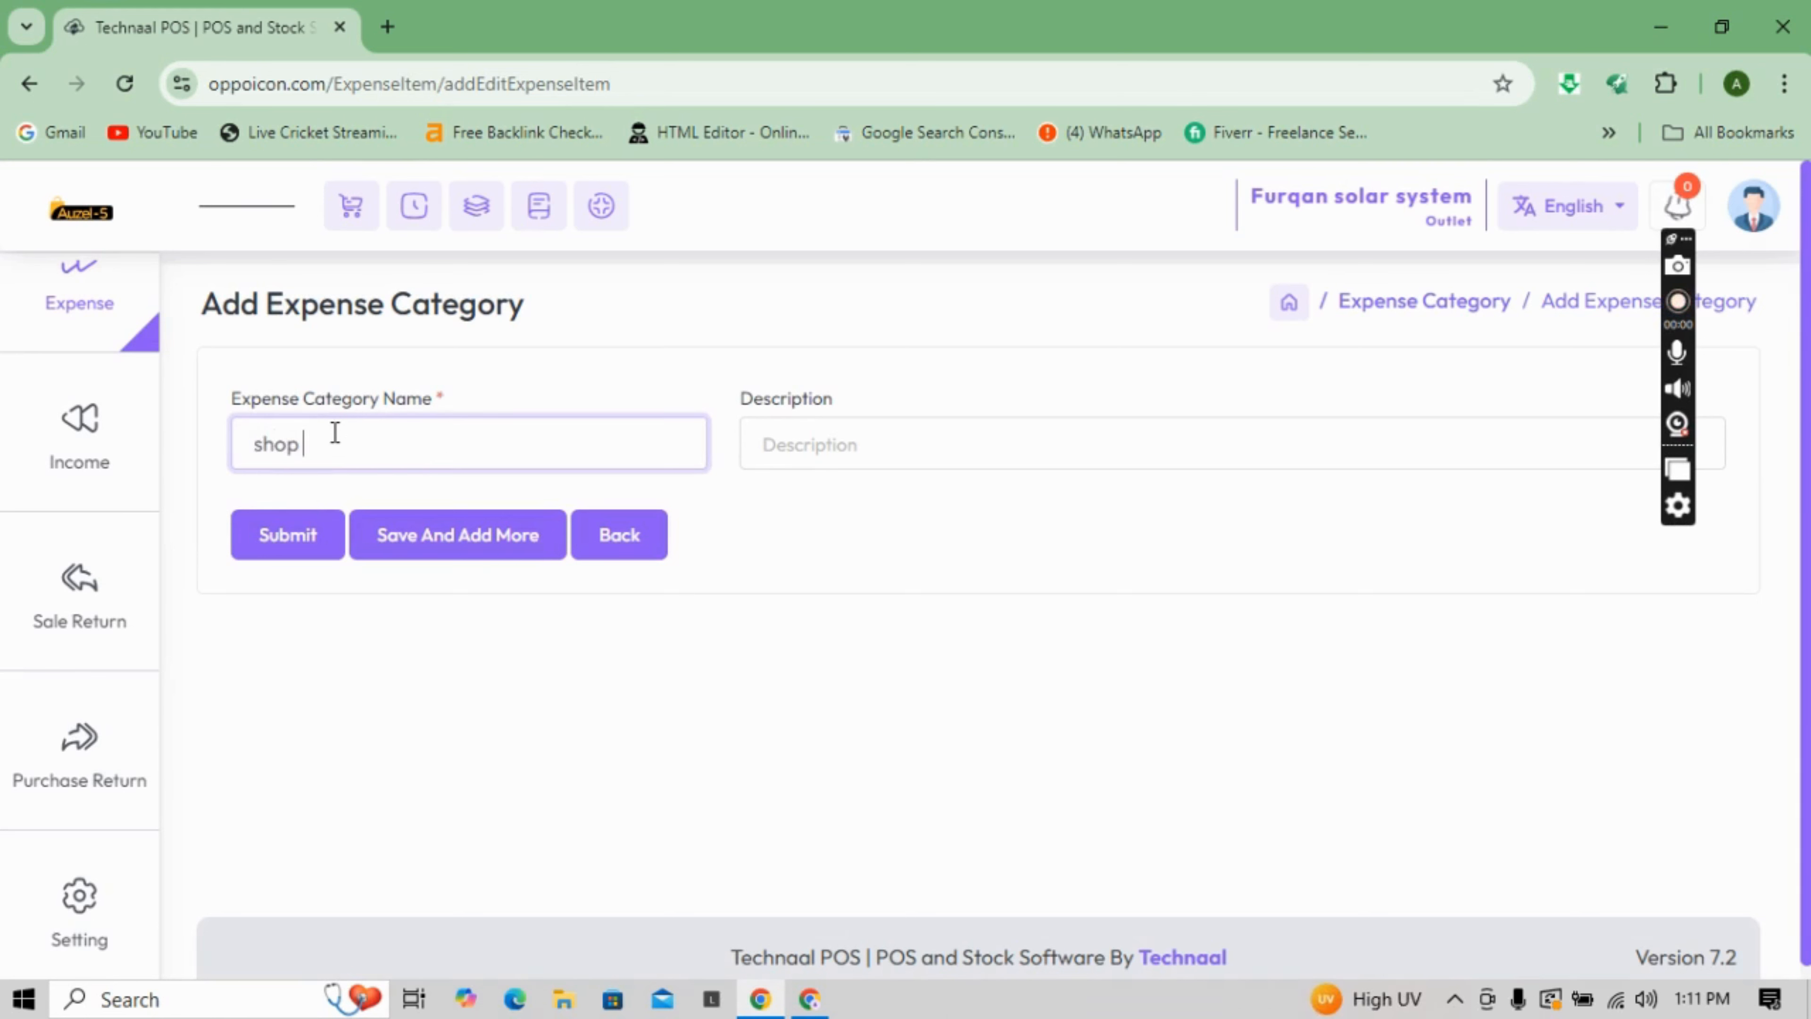
text( rent)
click(299, 541)
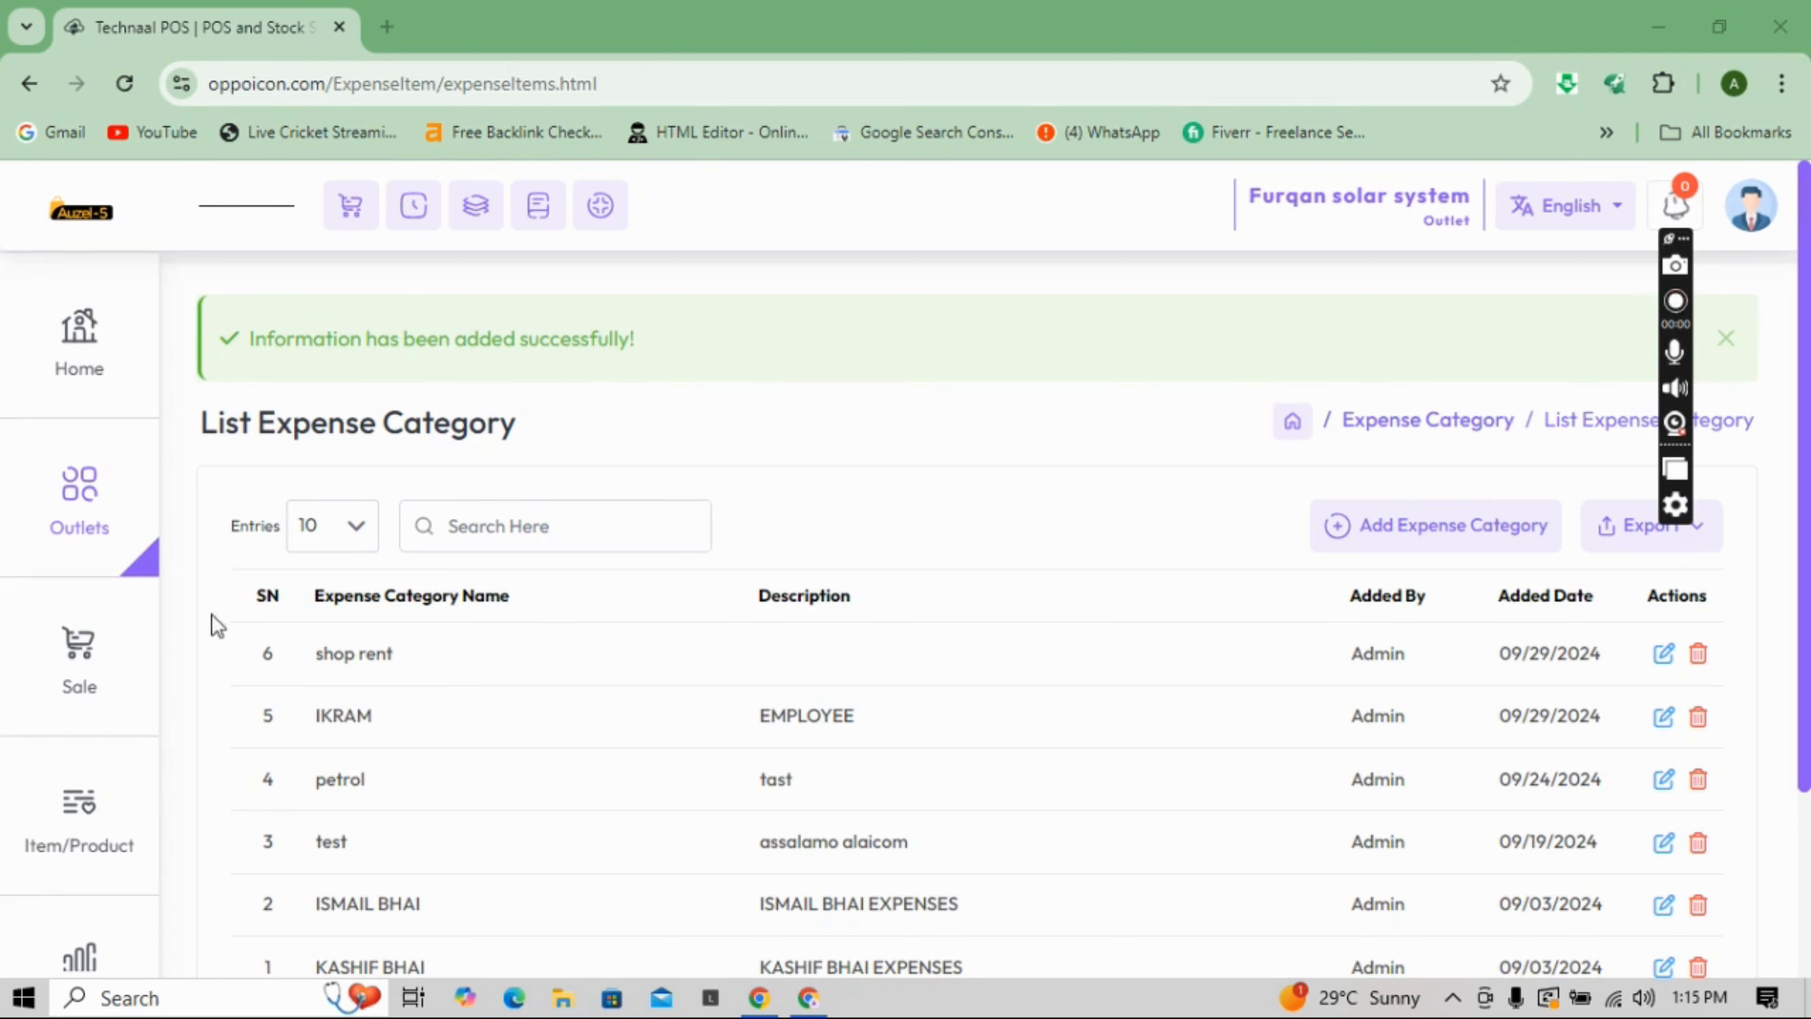
drag(152, 379, 170, 619)
- Fill a new expense with amount 20000, category shop rent, responsible person Admin and account Cash
mouse_move(93, 558)
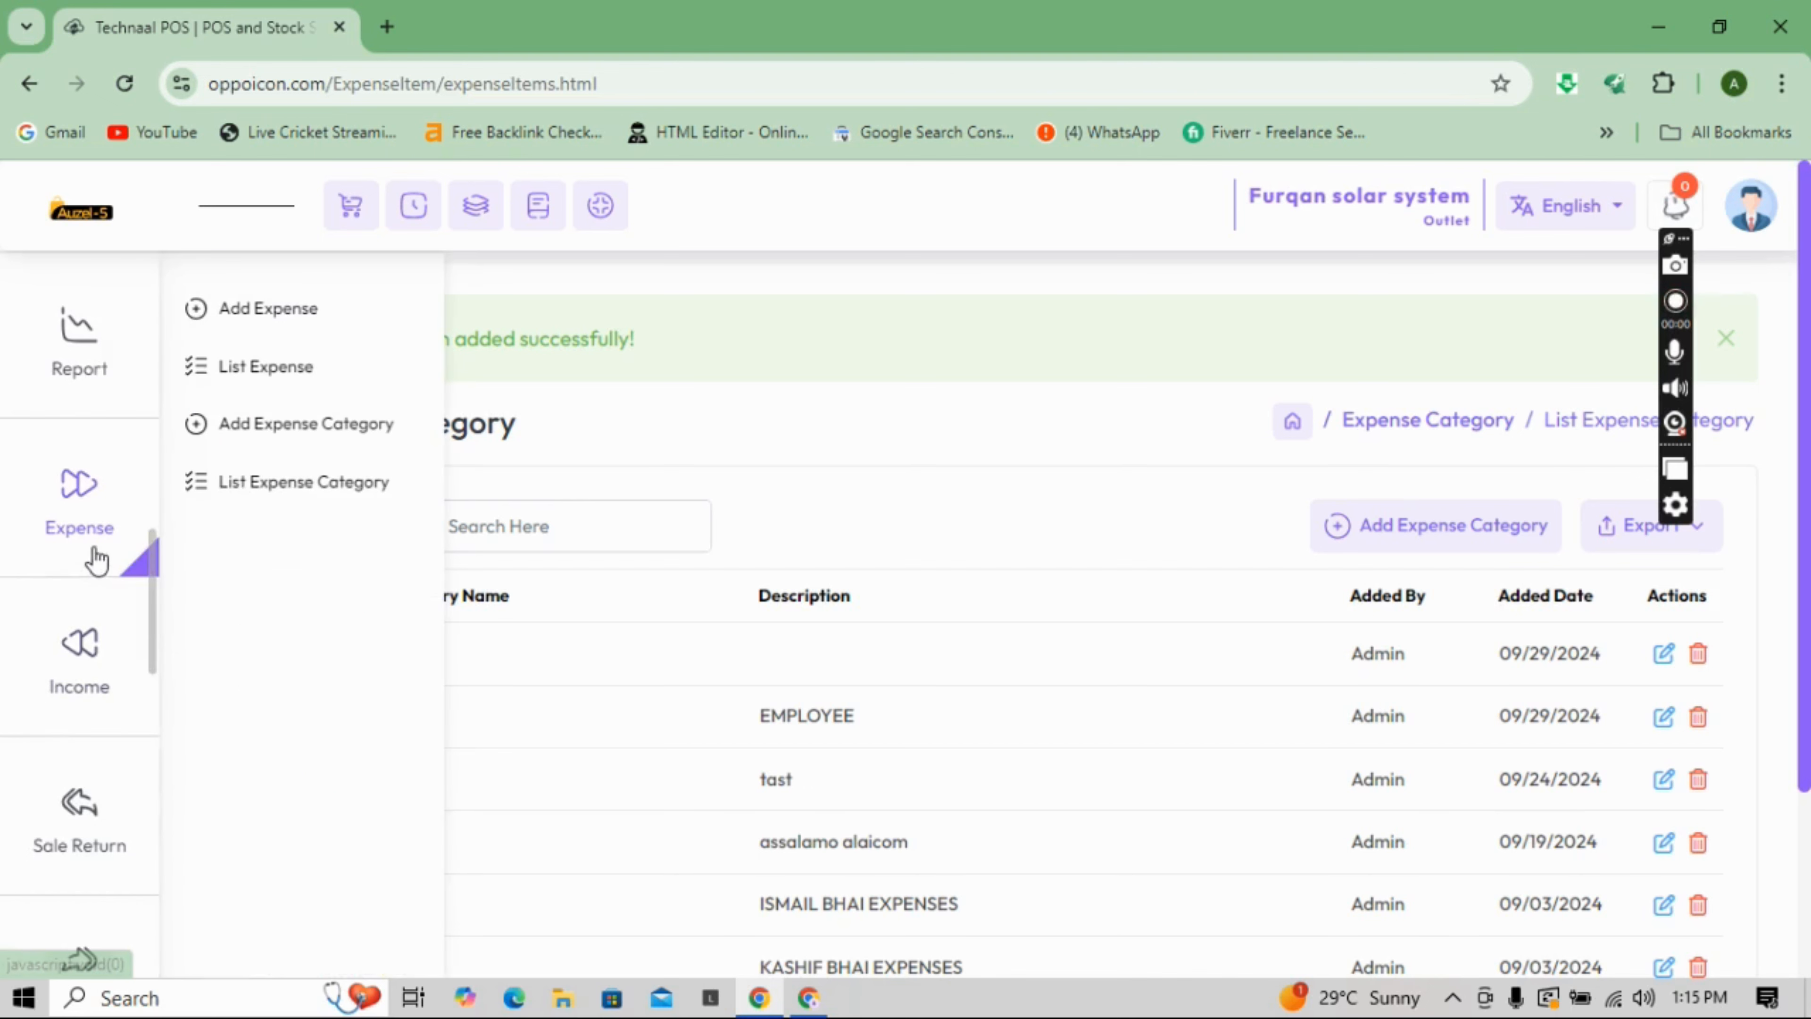
click(258, 341)
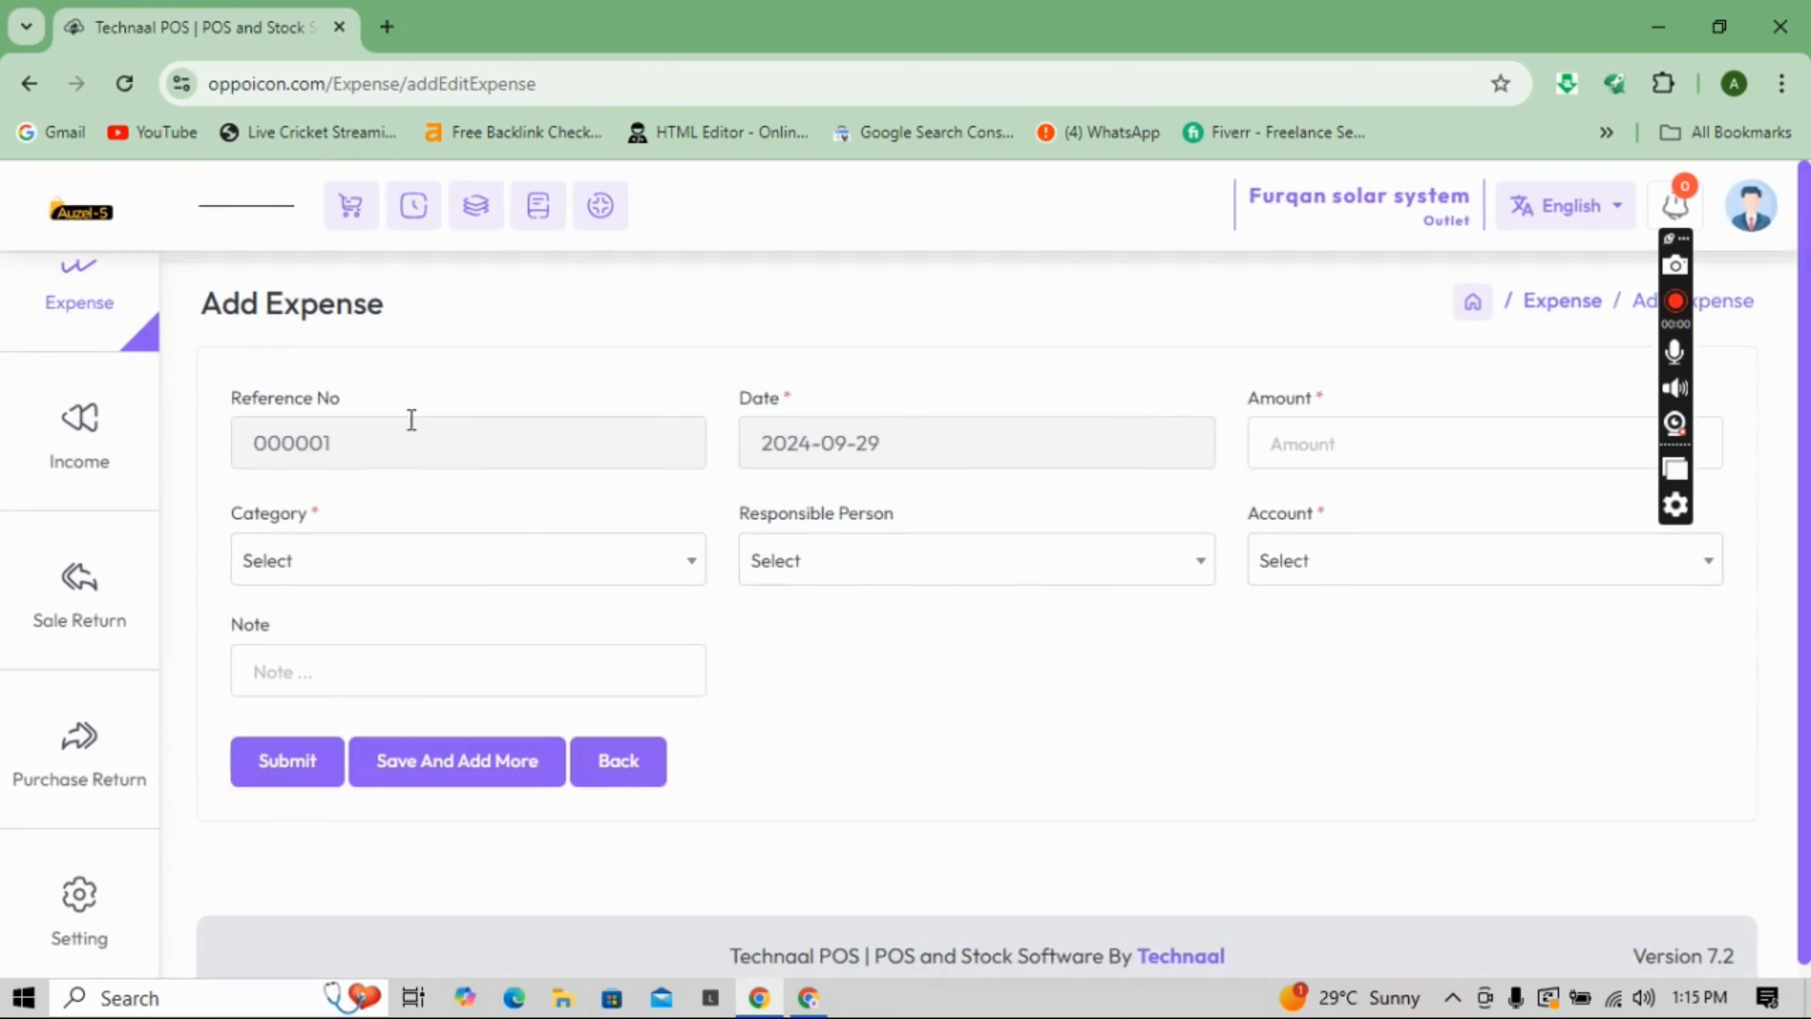
click(1279, 428)
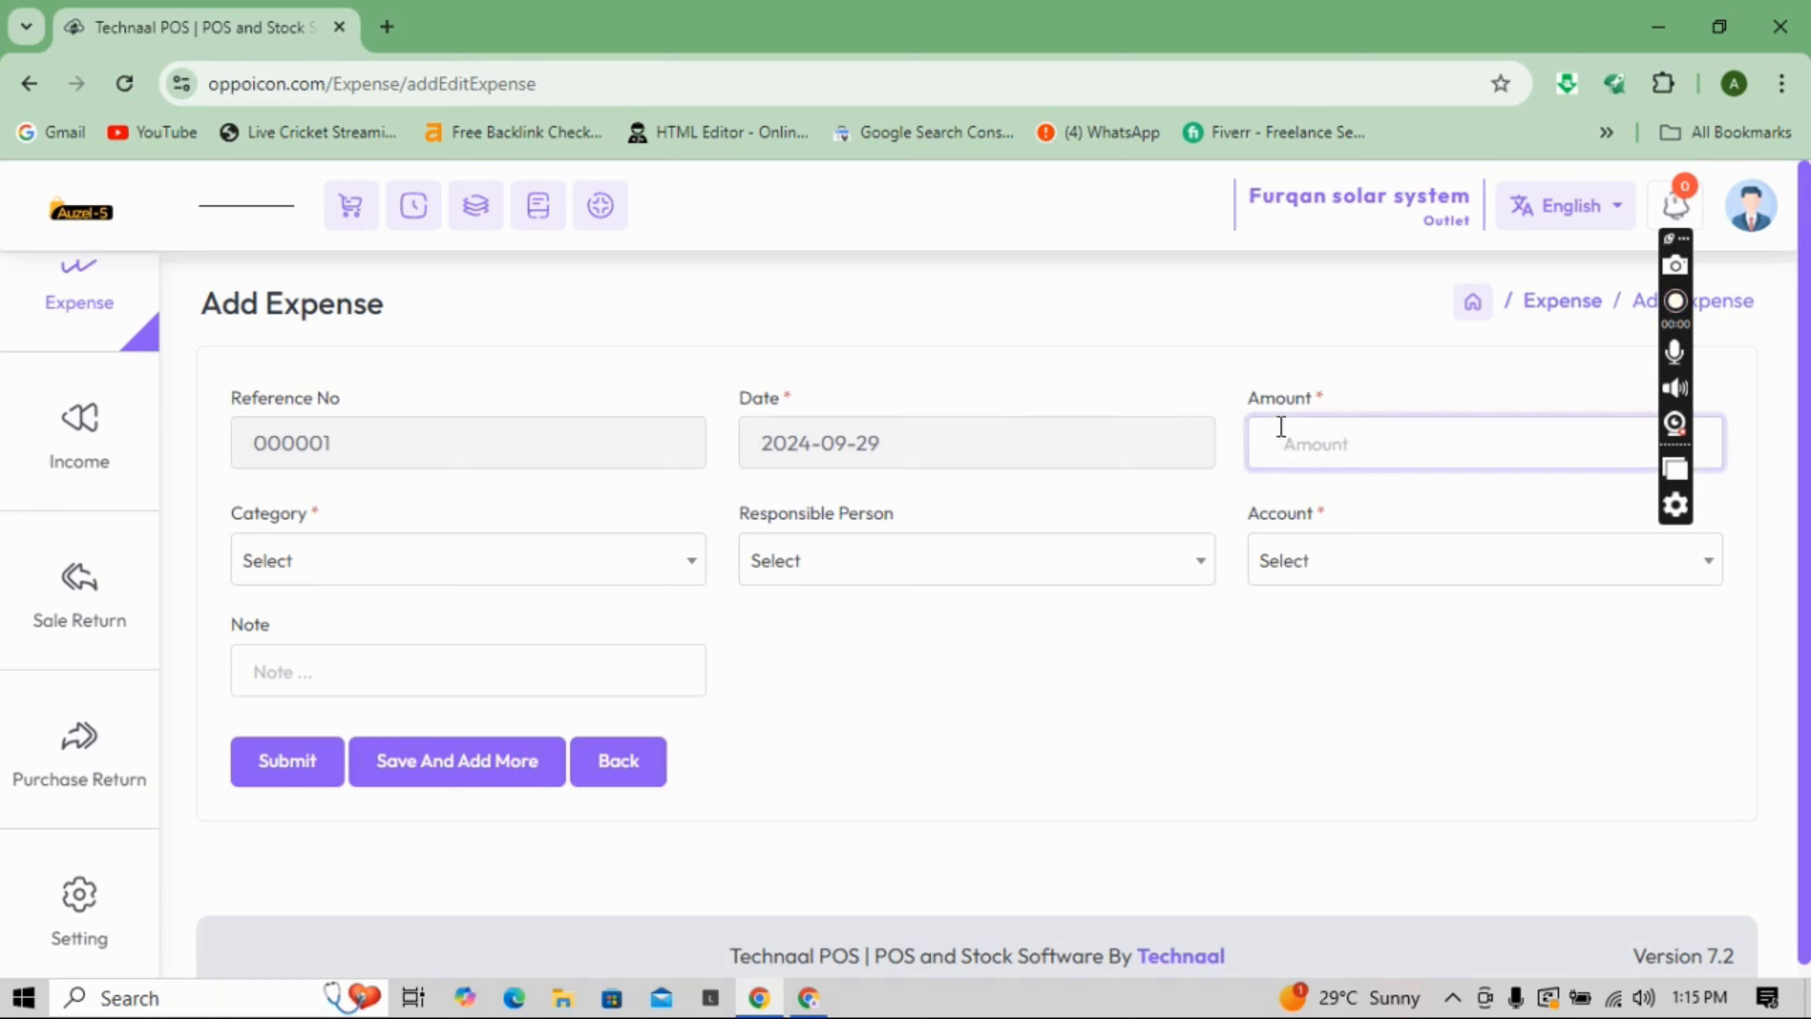
text(20000)
click(661, 562)
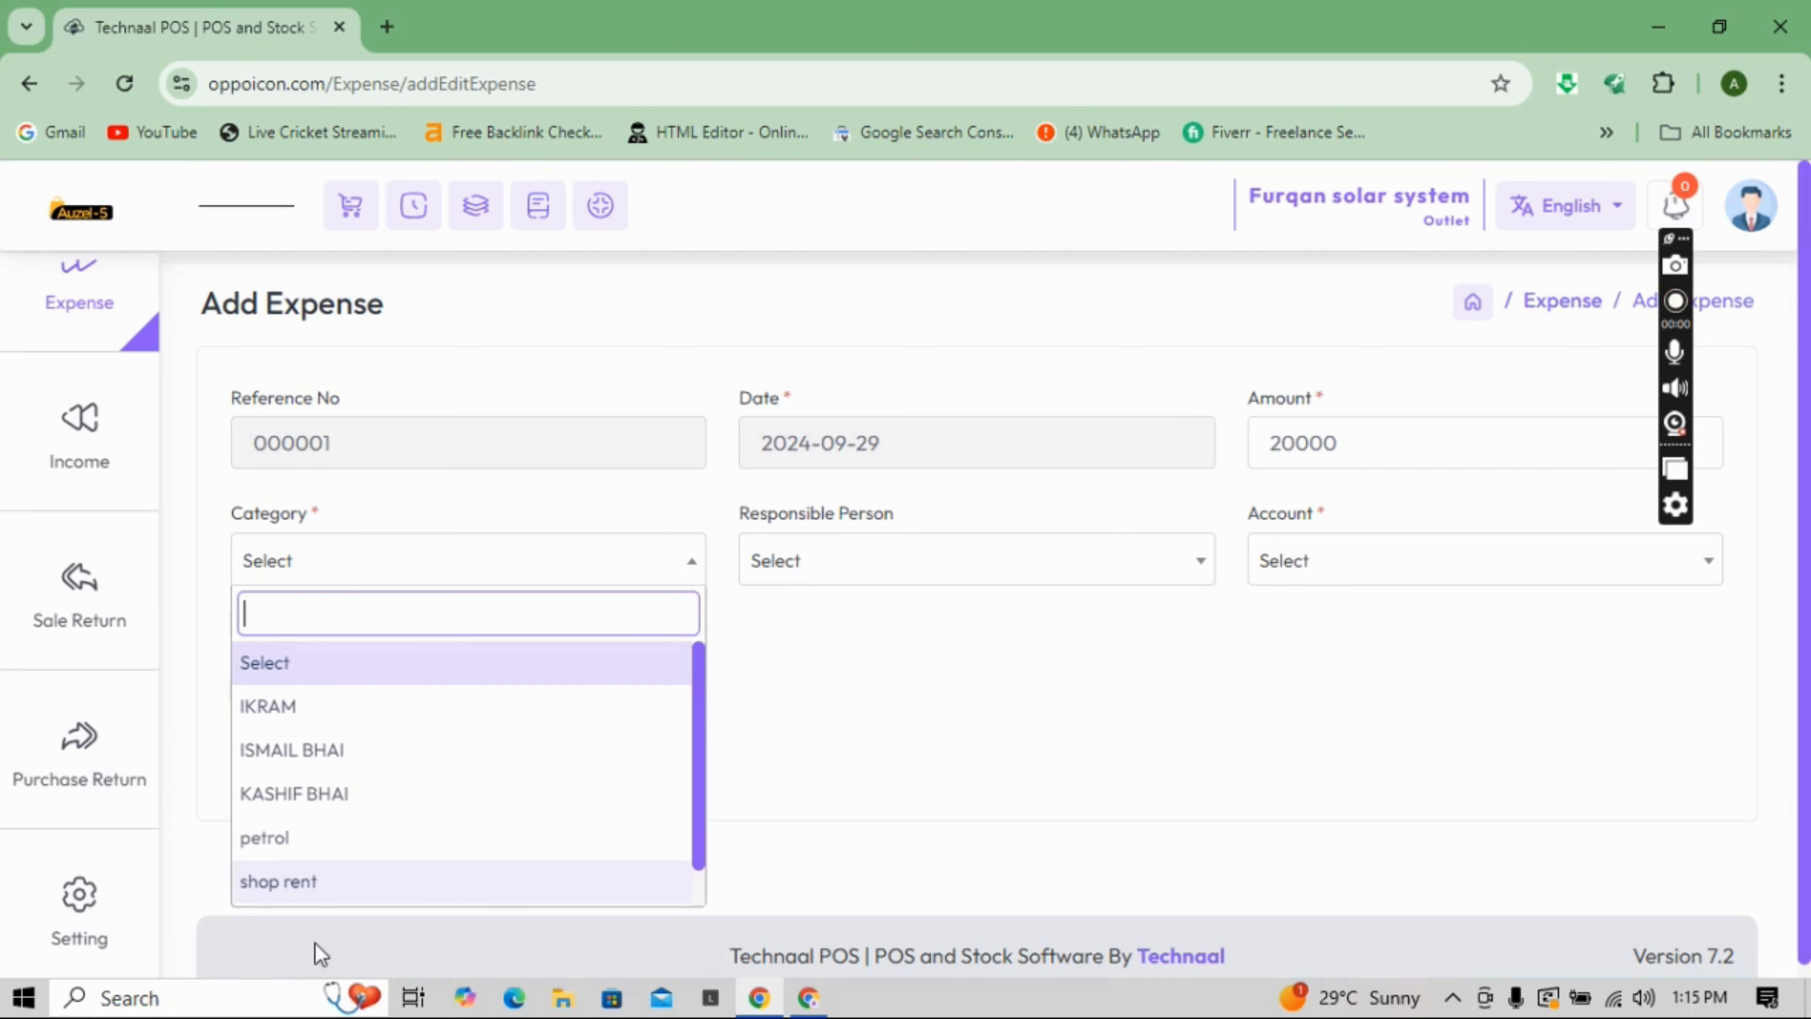
click(363, 894)
click(987, 587)
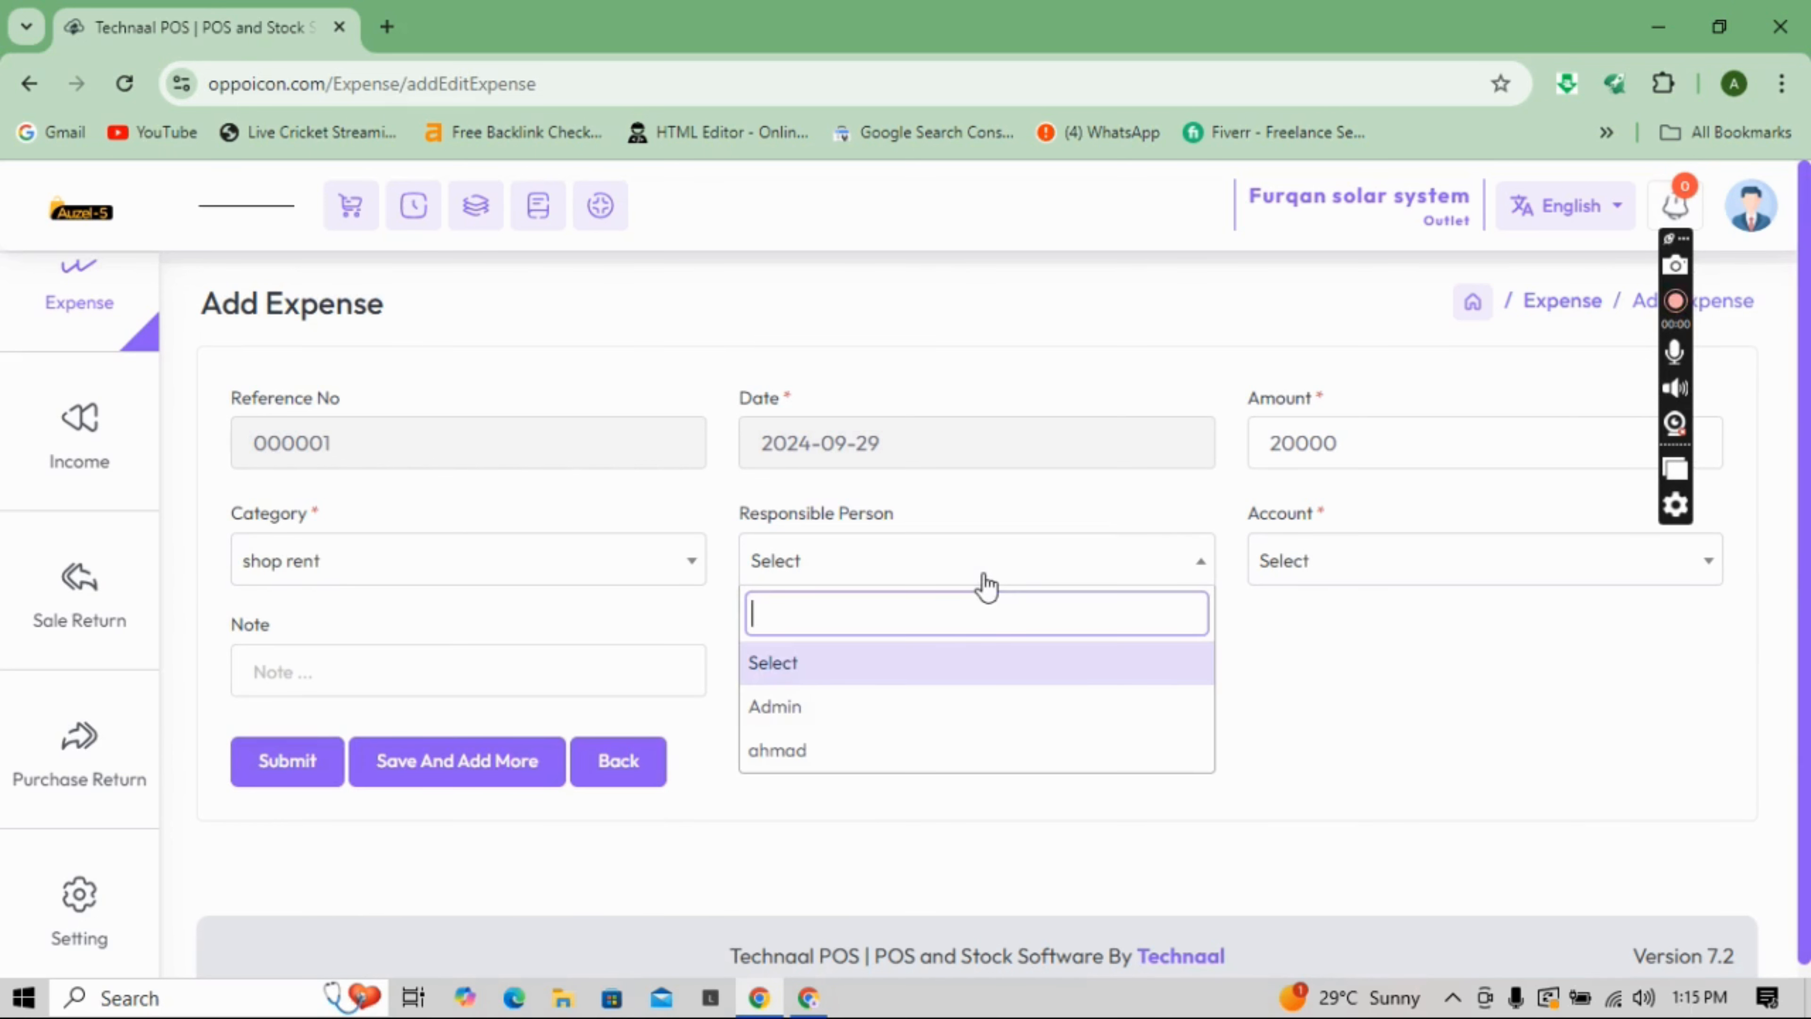
click(835, 707)
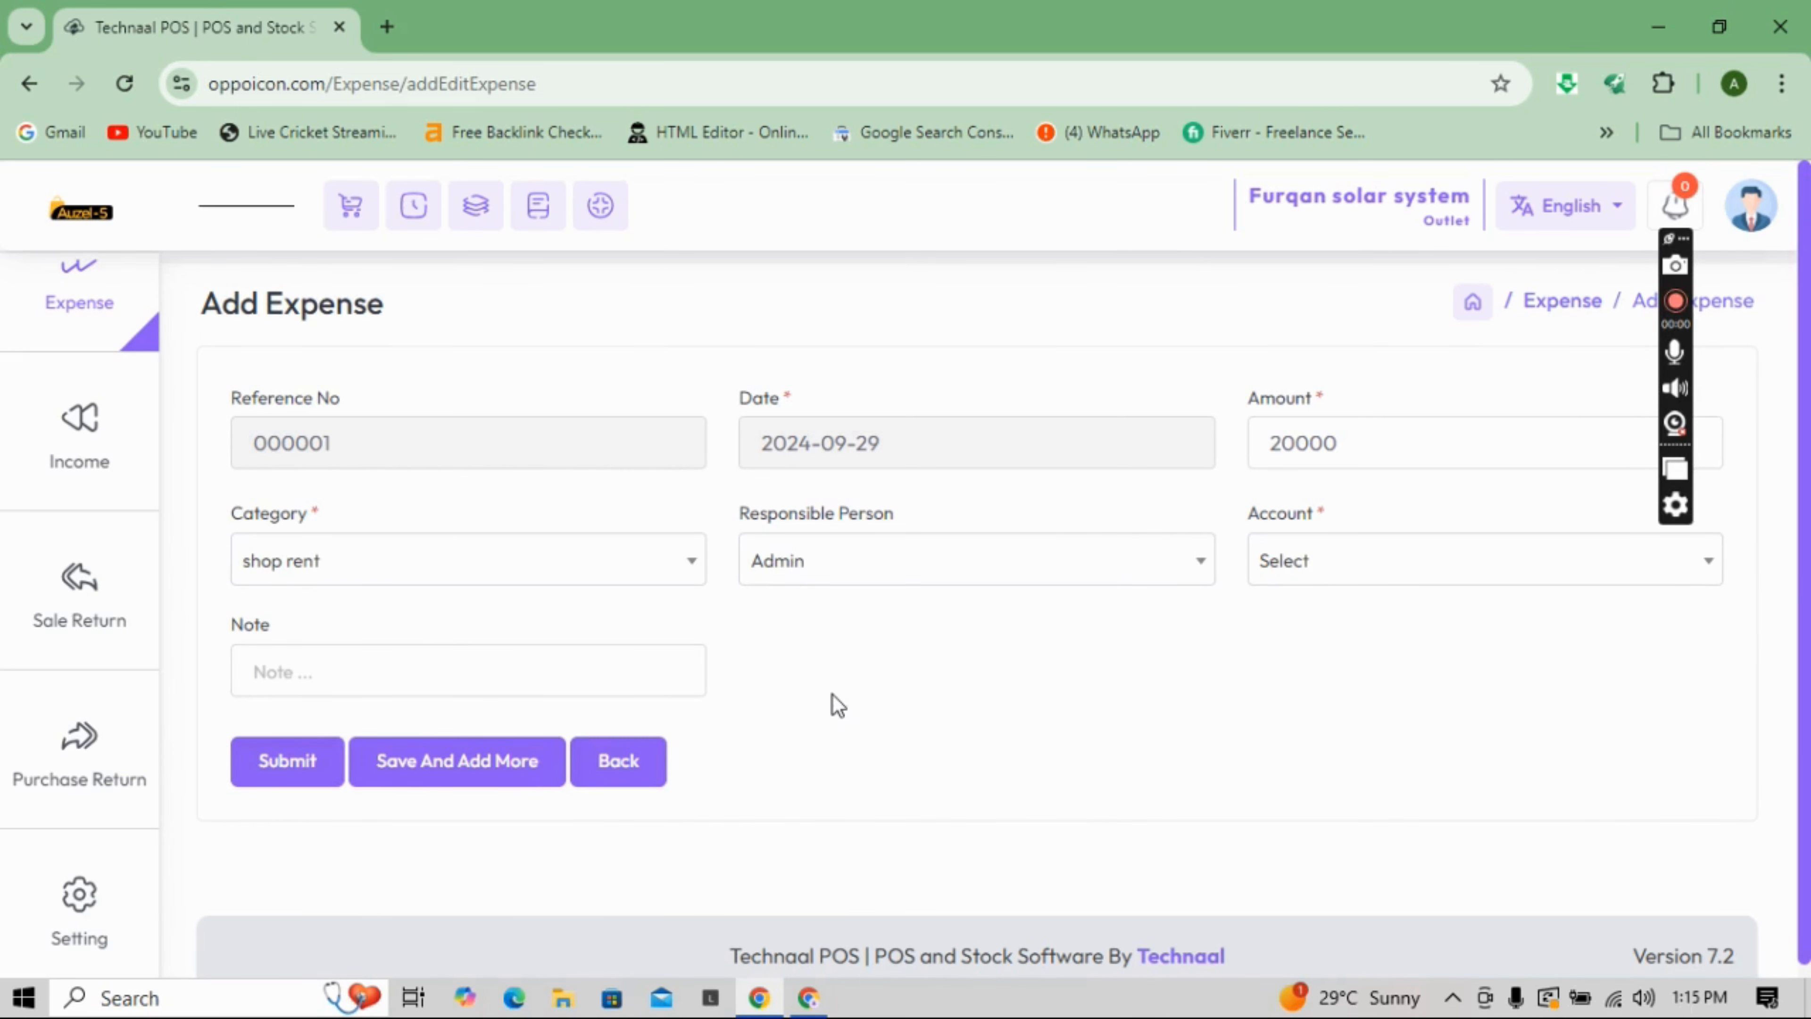
click(1315, 568)
click(1276, 751)
mouse_move(114, 503)
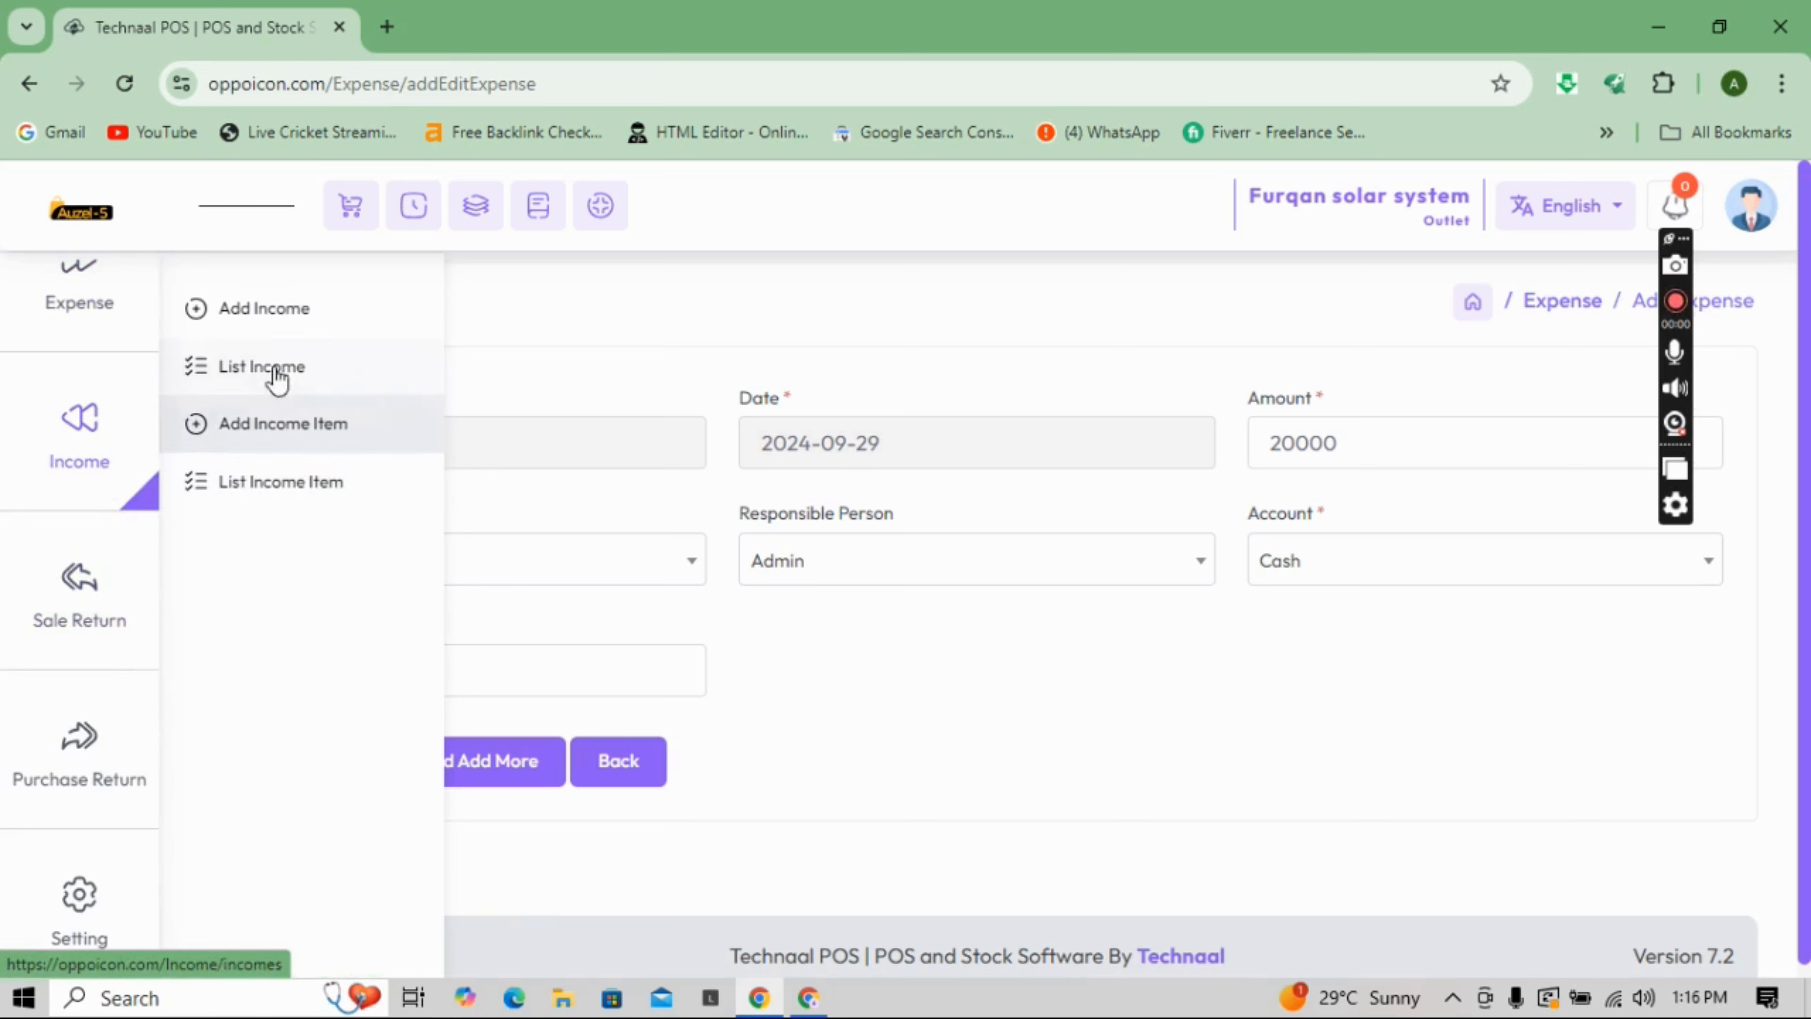
- Look through the Add Income and Add Income Item forms
click(272, 335)
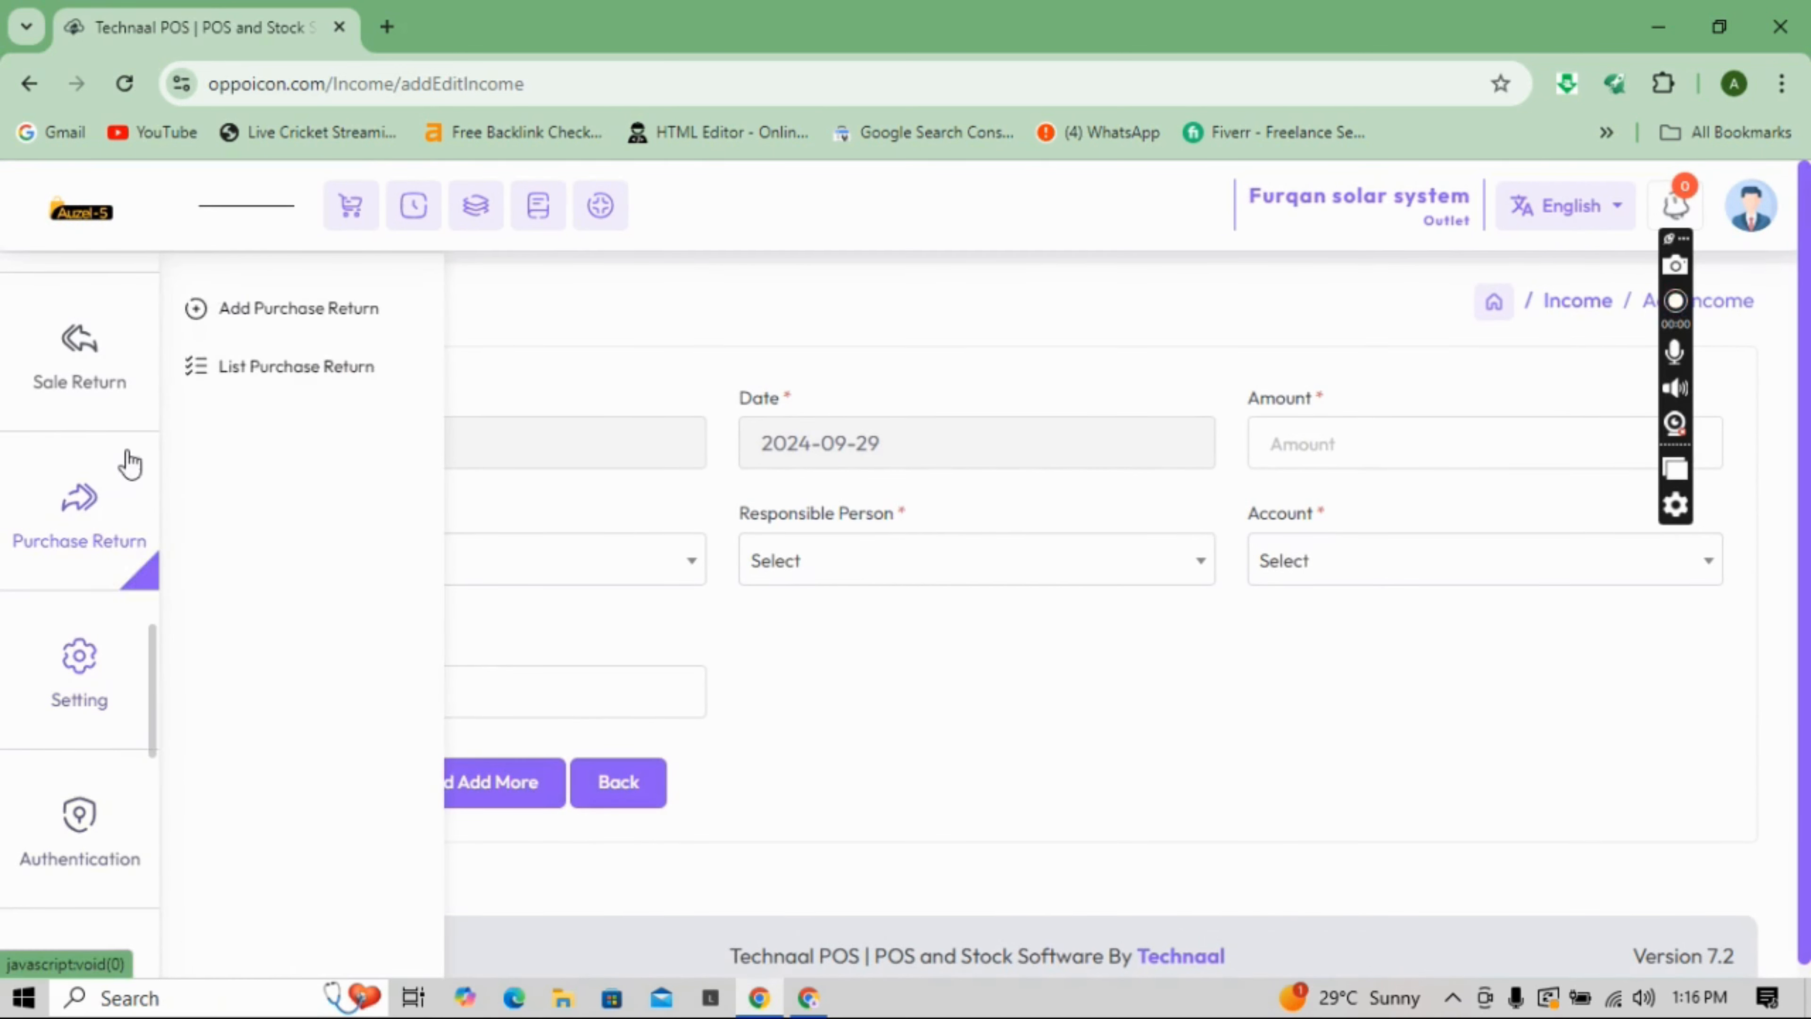
scroll(149, 630, up, 4)
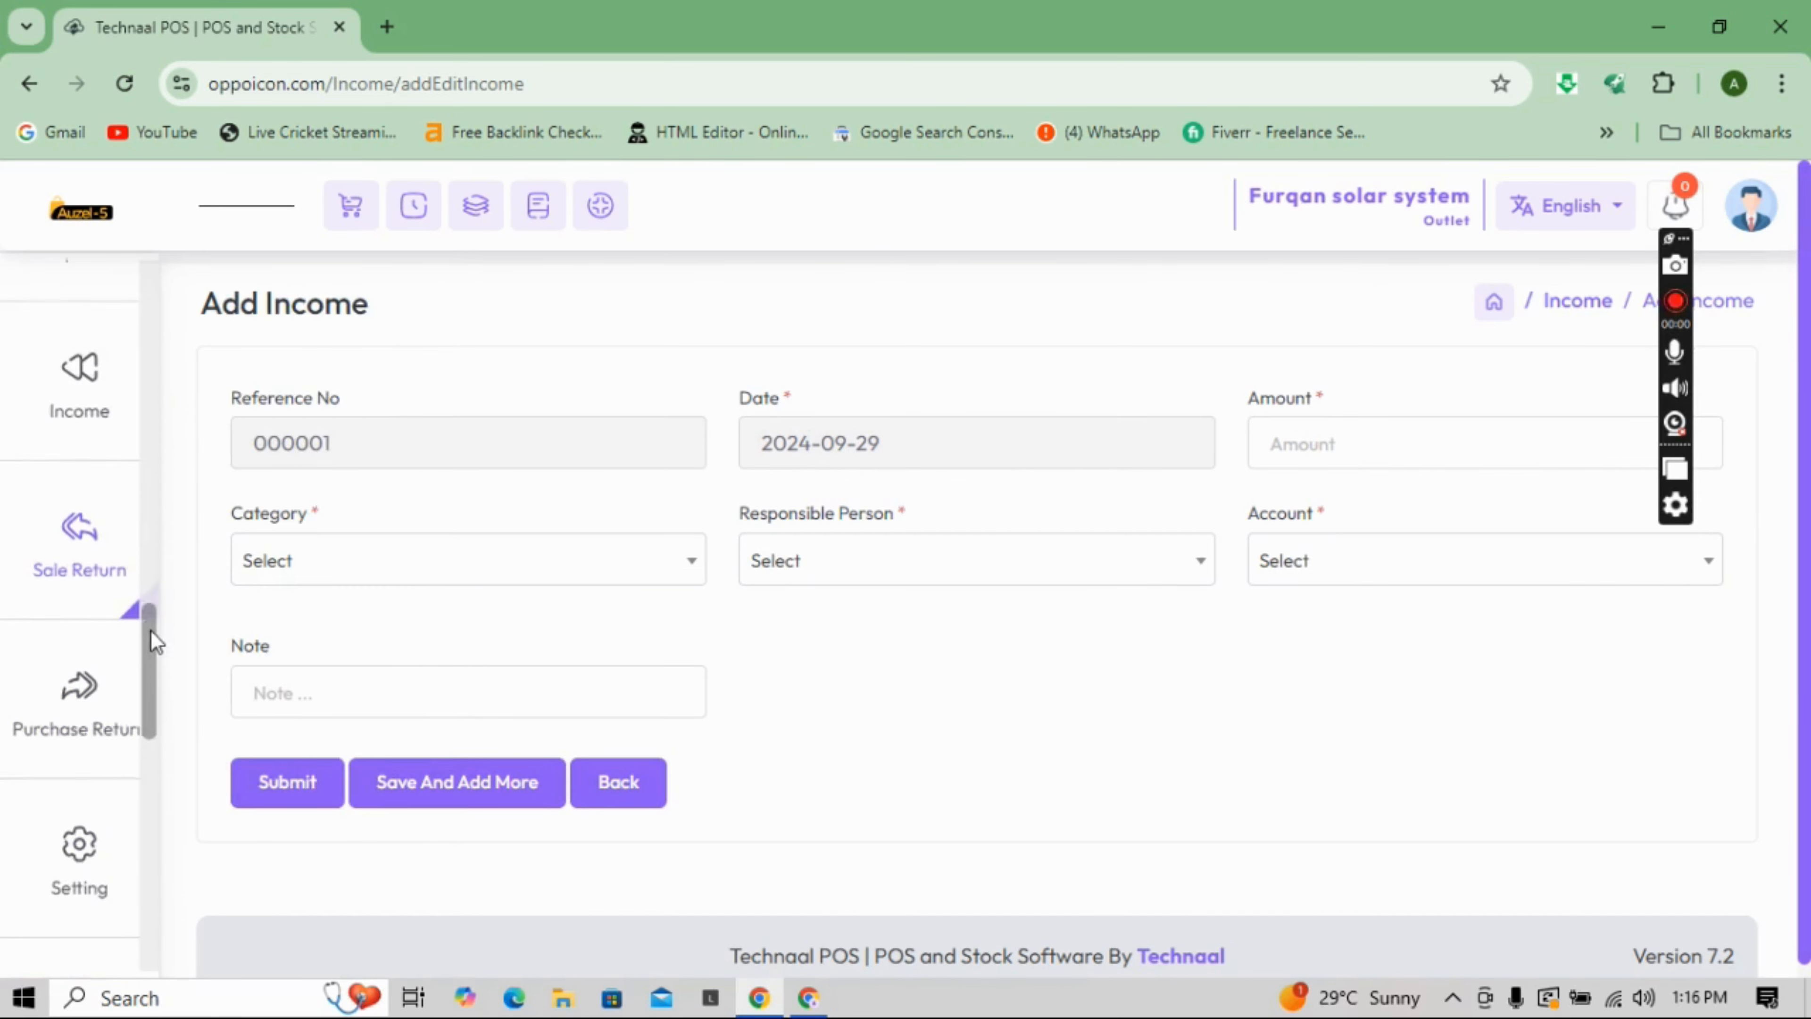
mouse_move(89, 578)
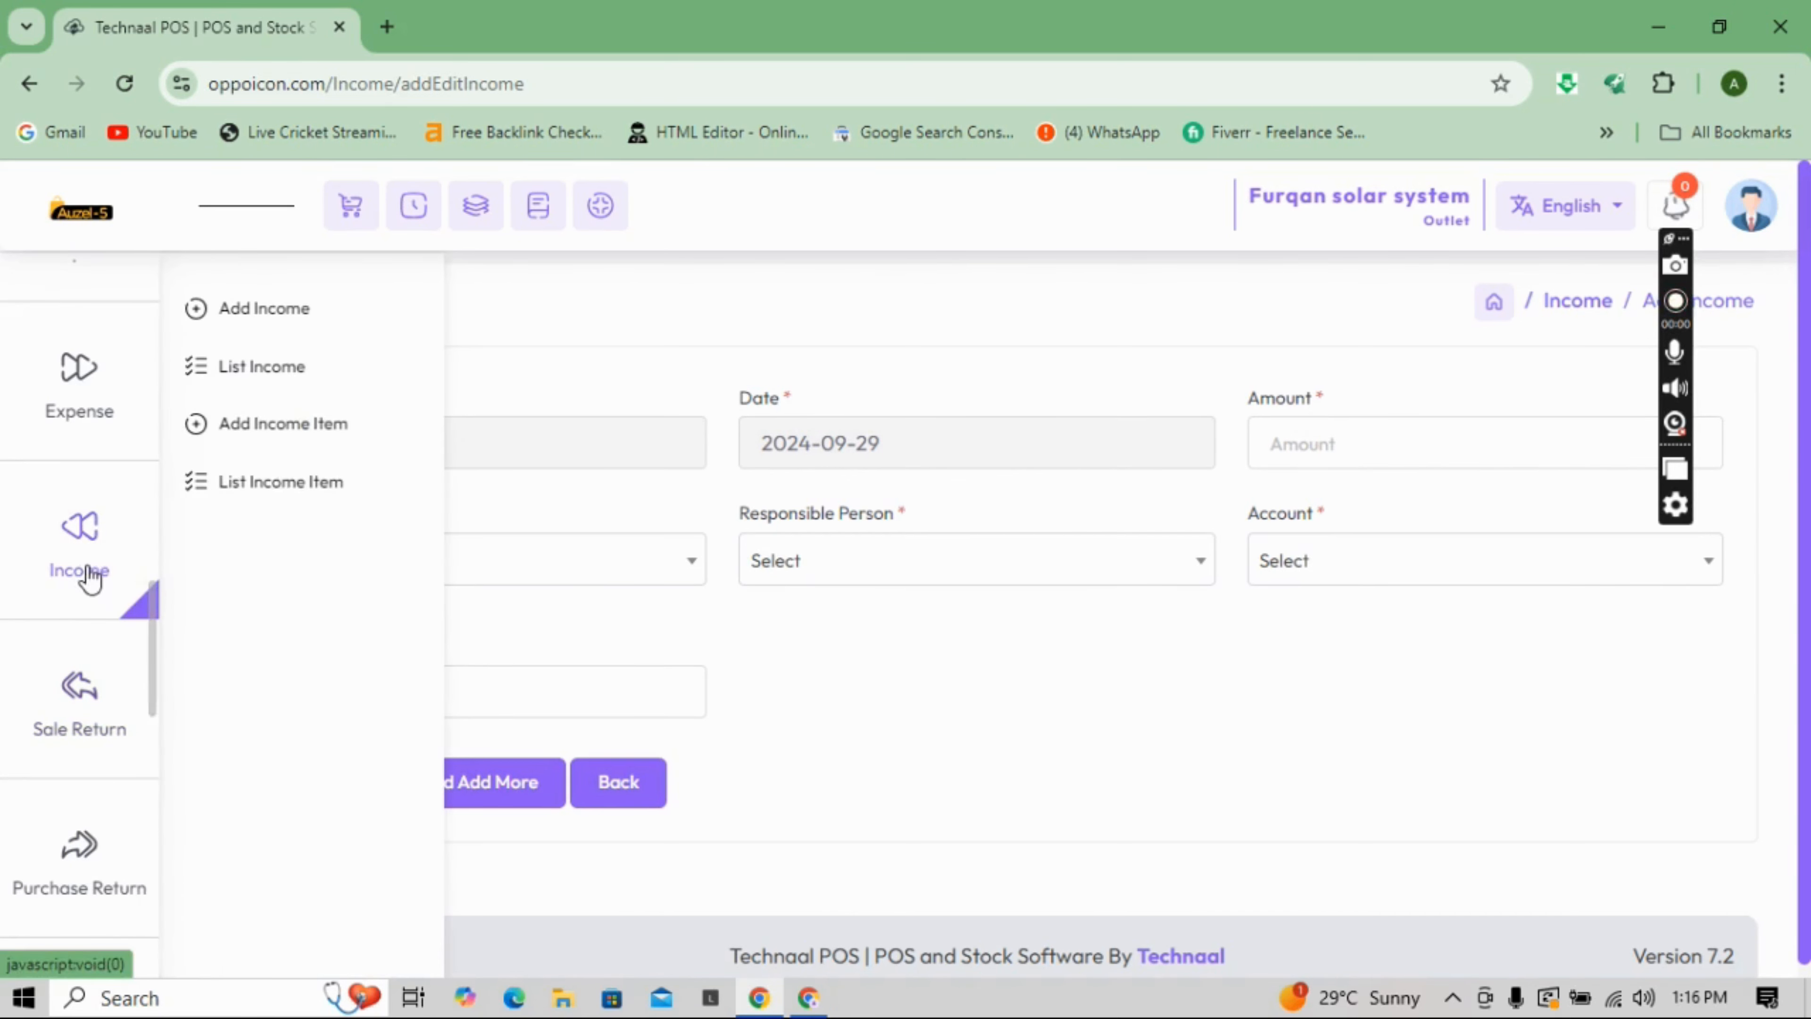
click(284, 448)
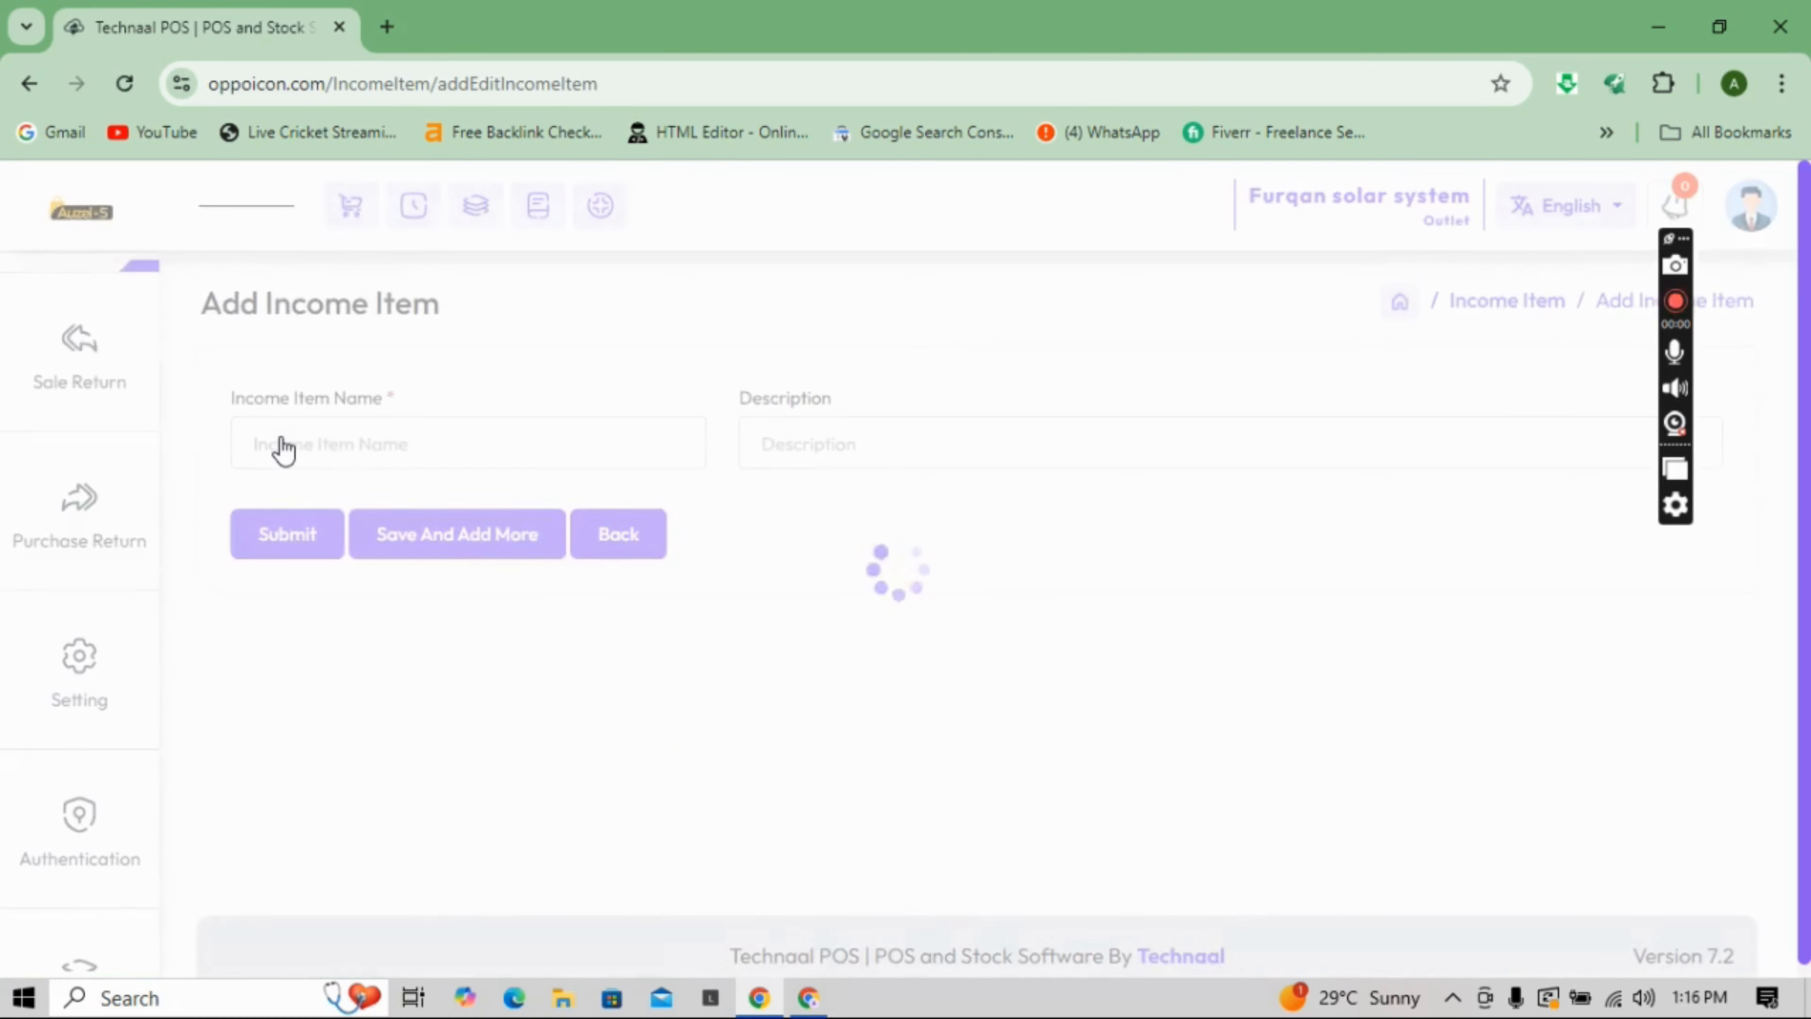
click(318, 445)
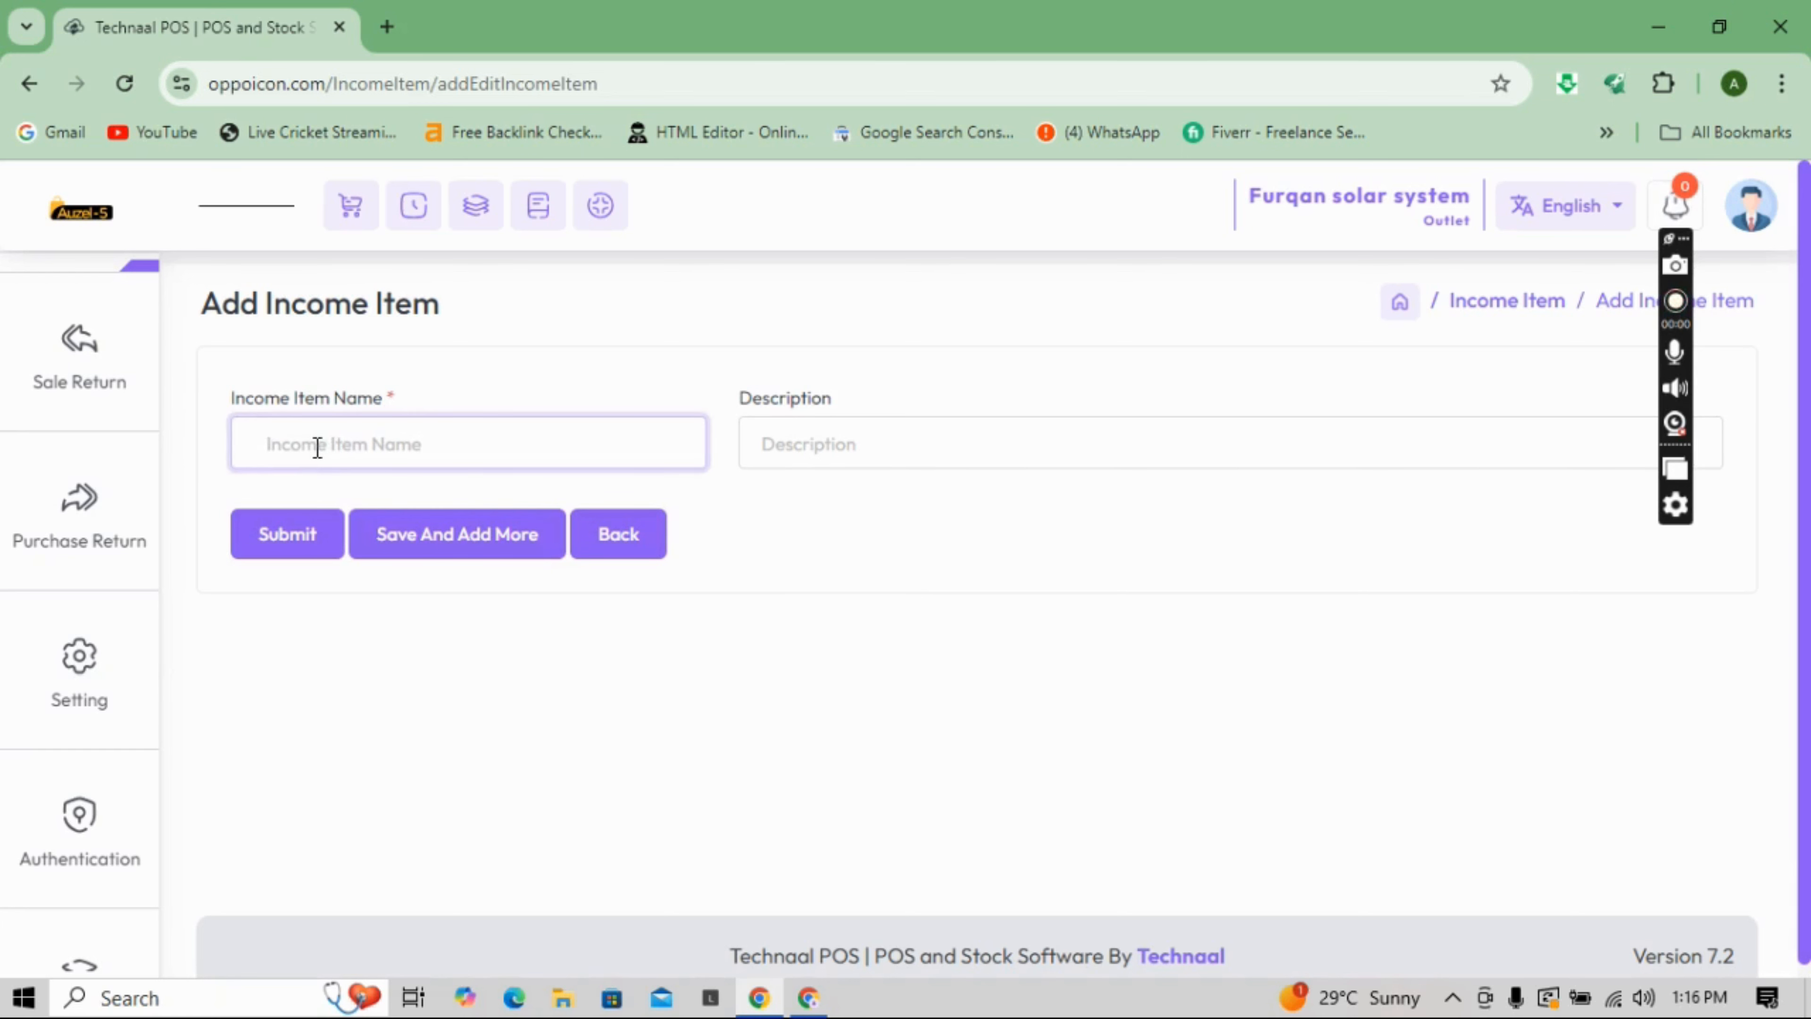
click(121, 659)
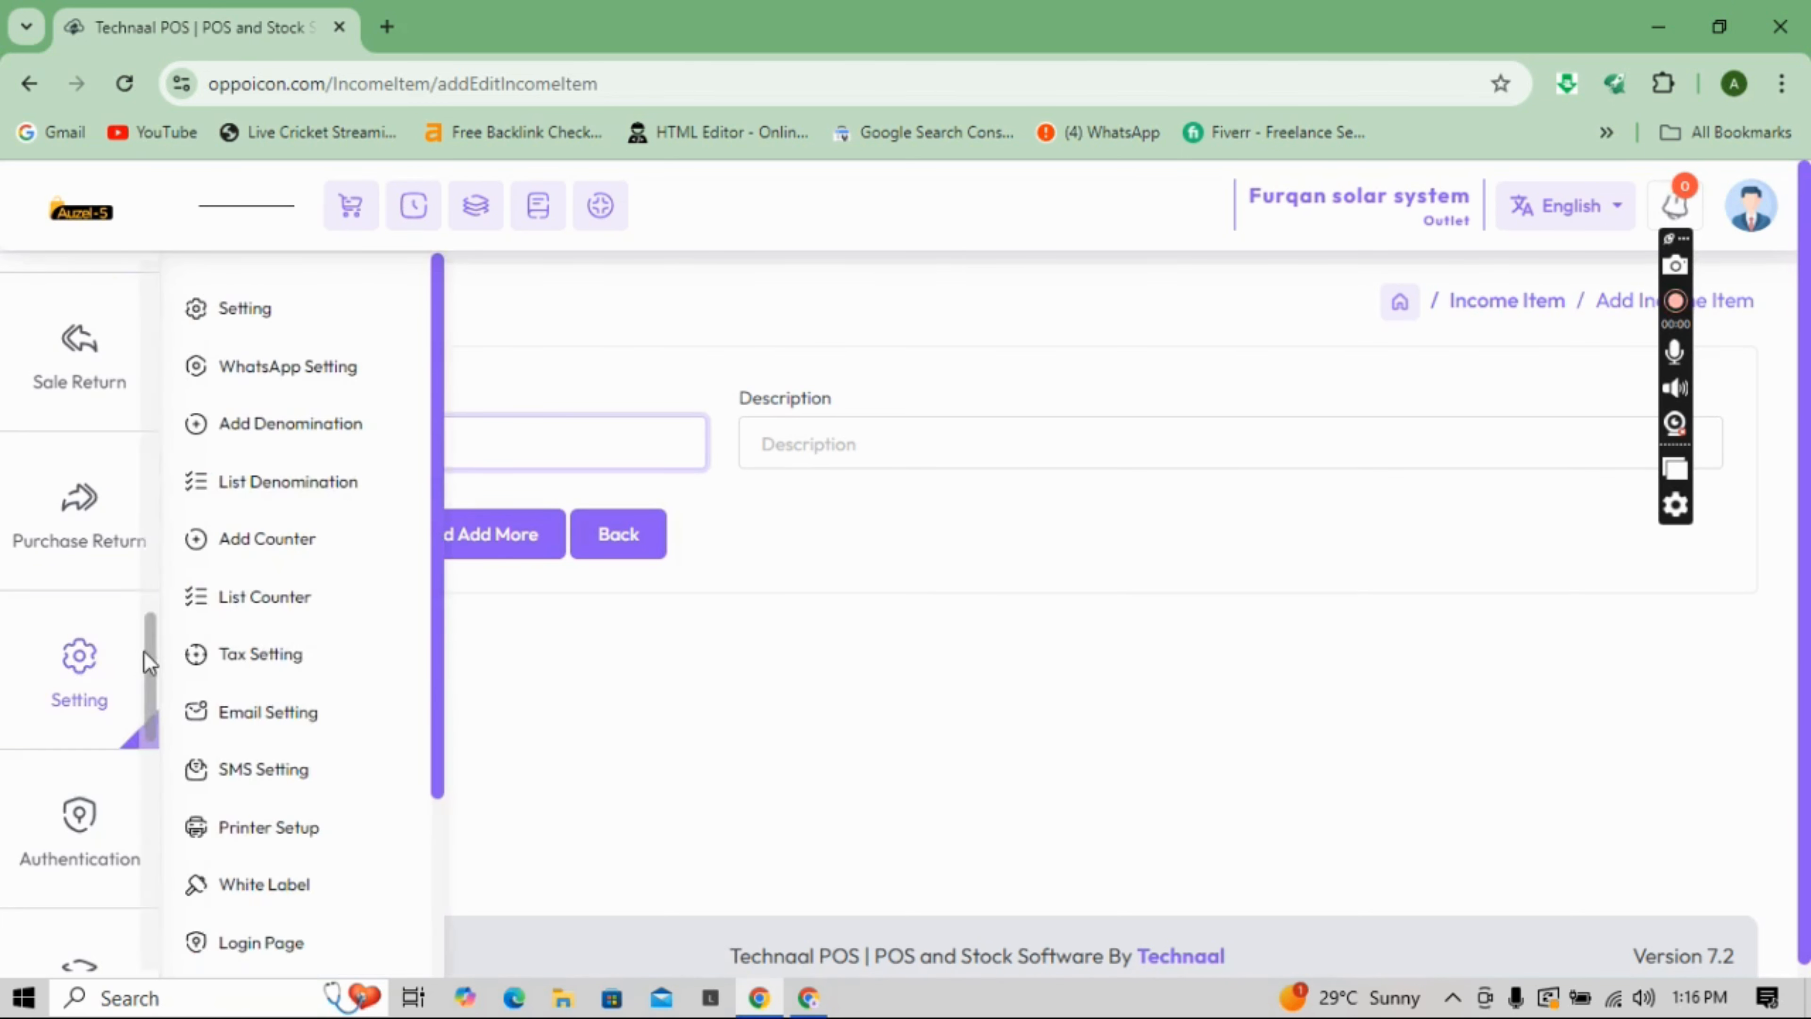
drag(145, 659, 144, 616)
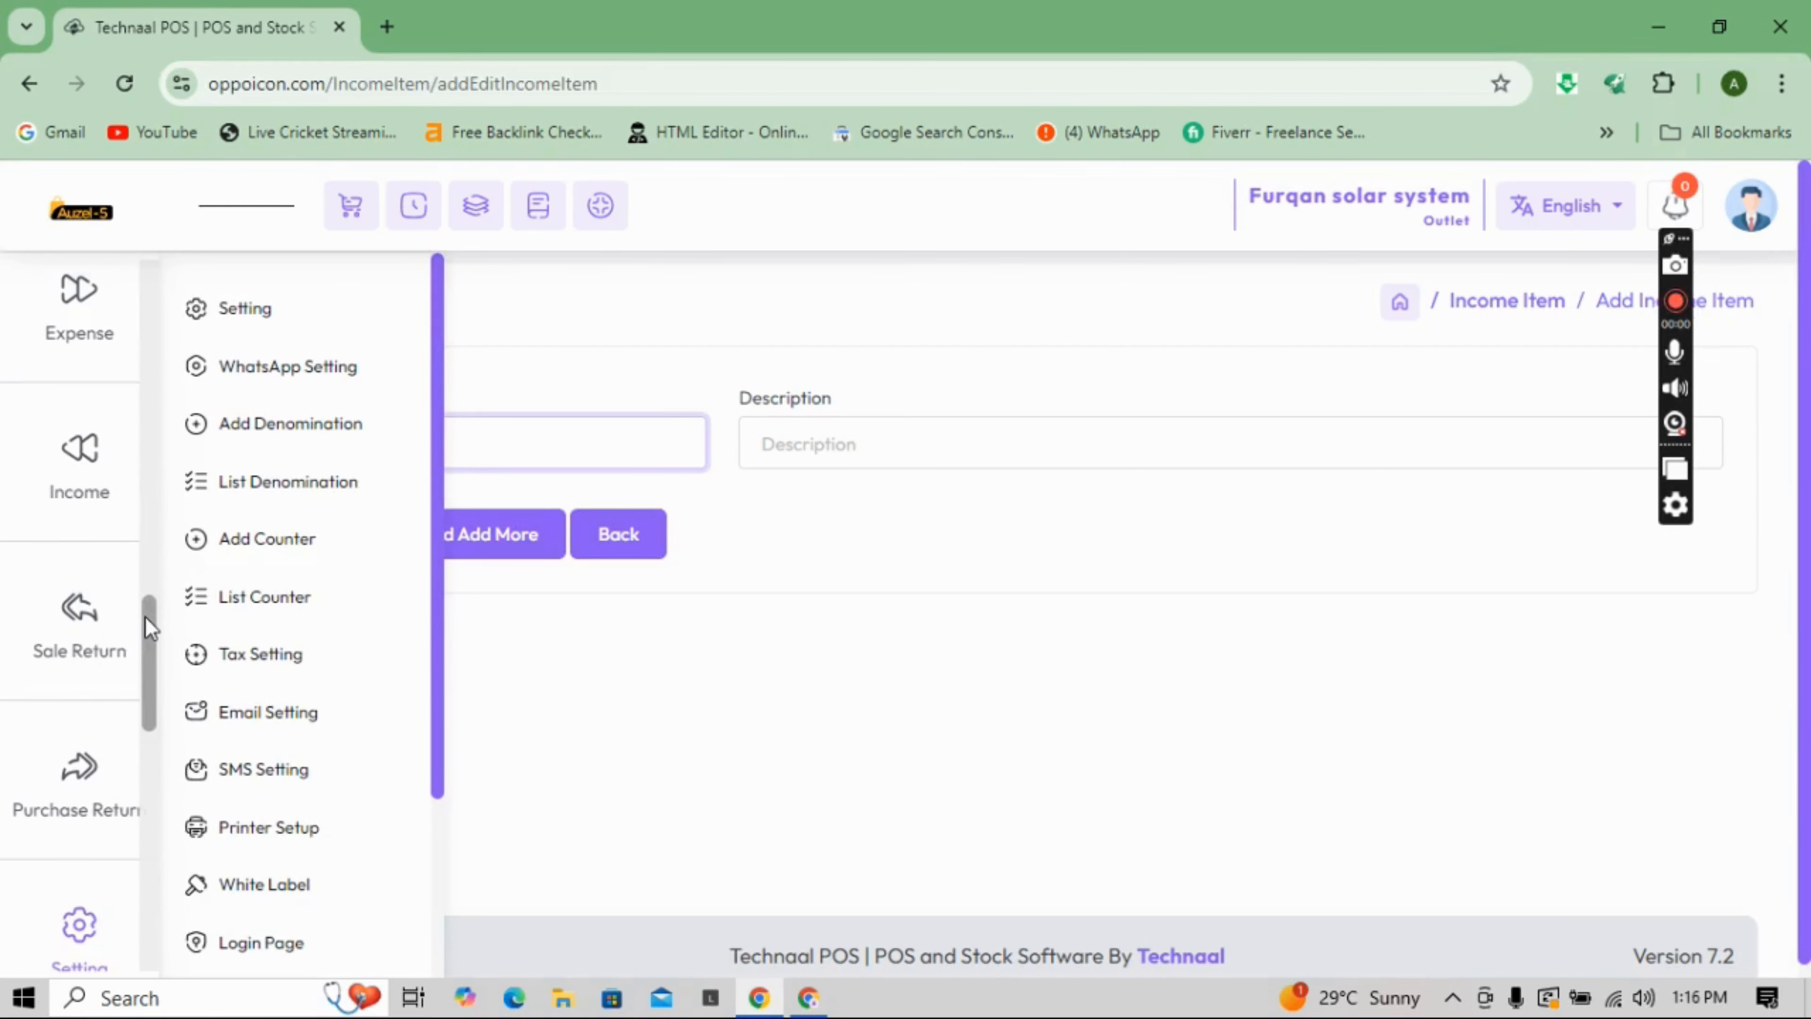
mouse_move(114, 505)
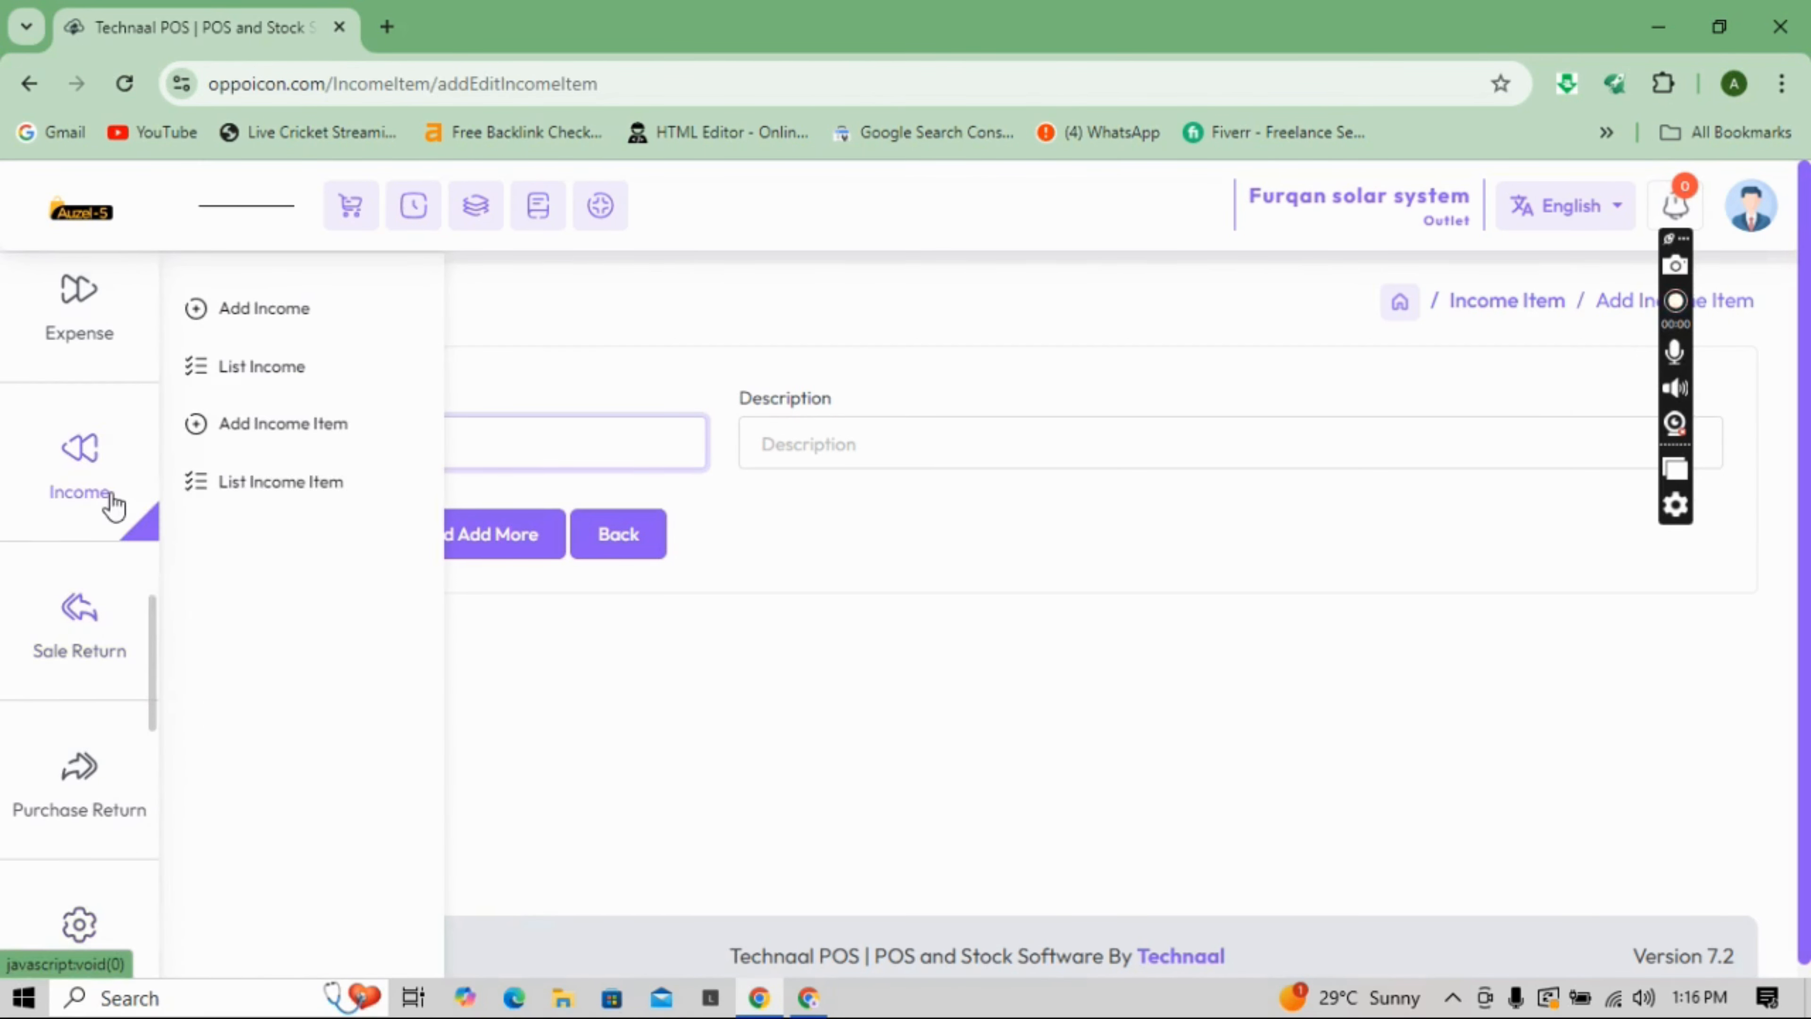
- On the Add Income form, set Responsible Person to Admin, leaving Category and Account unselected
click(256, 332)
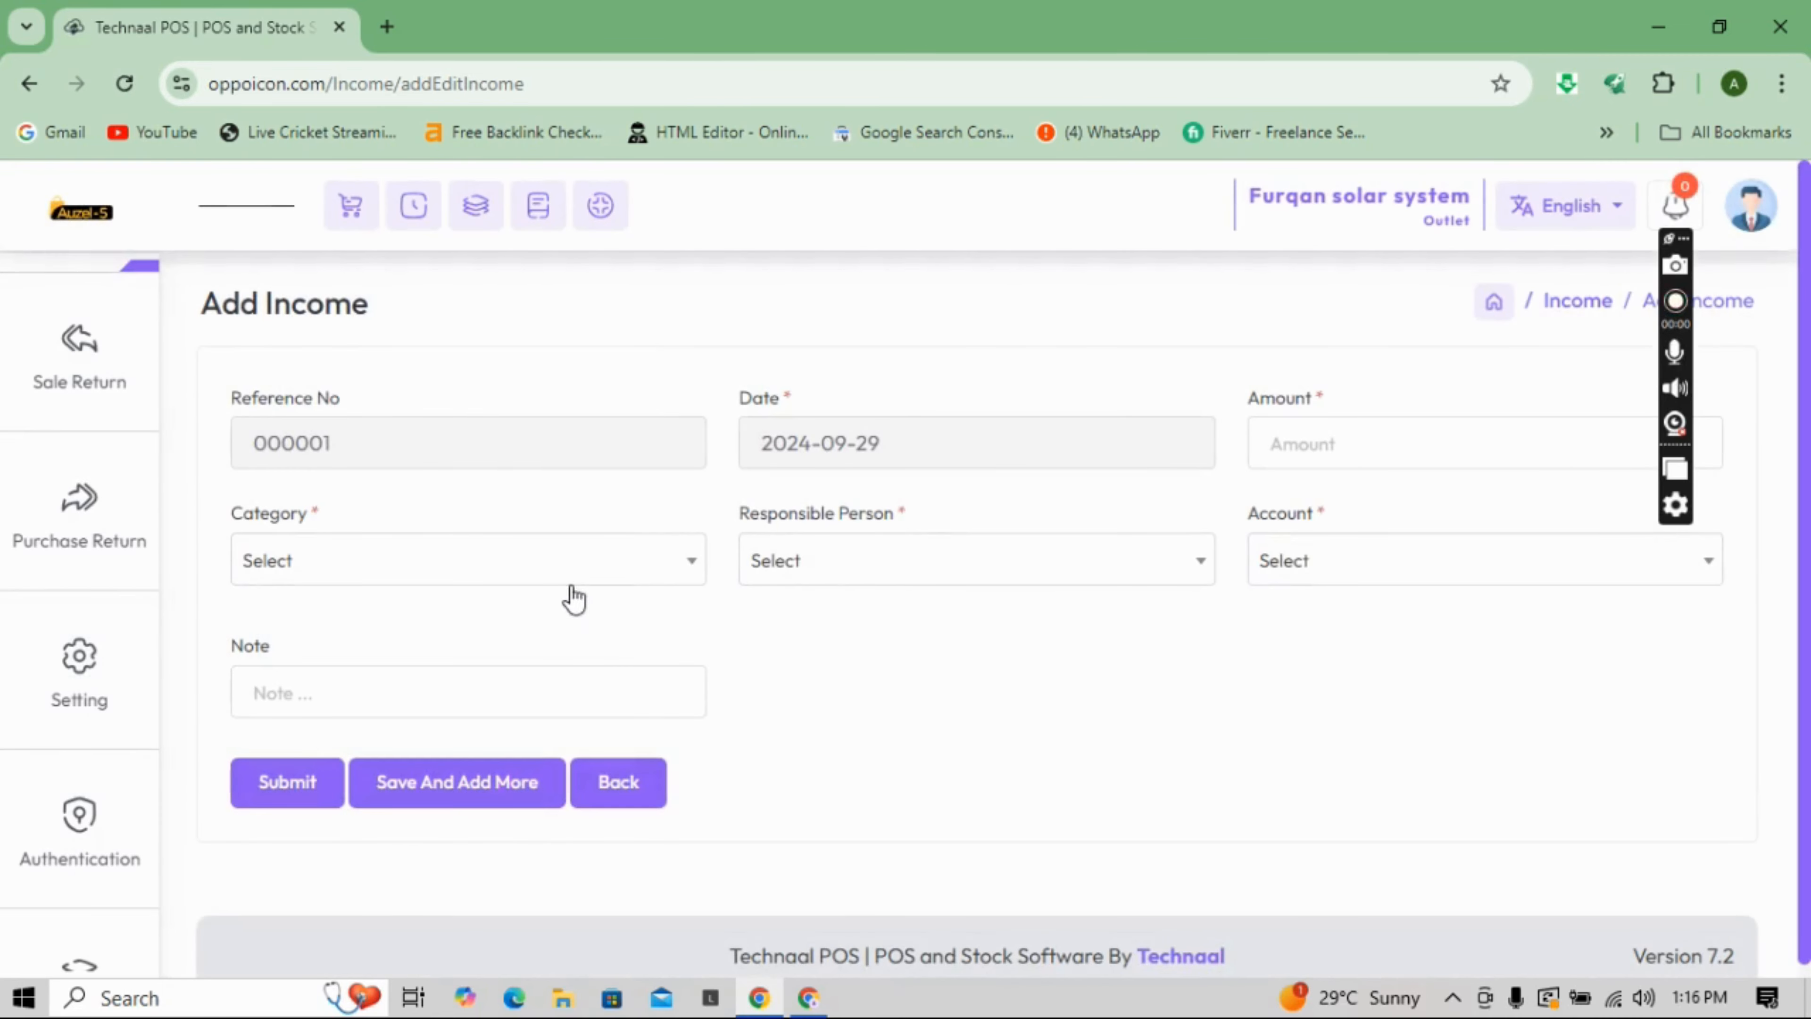
click(667, 575)
click(897, 924)
click(830, 558)
click(821, 709)
click(1373, 575)
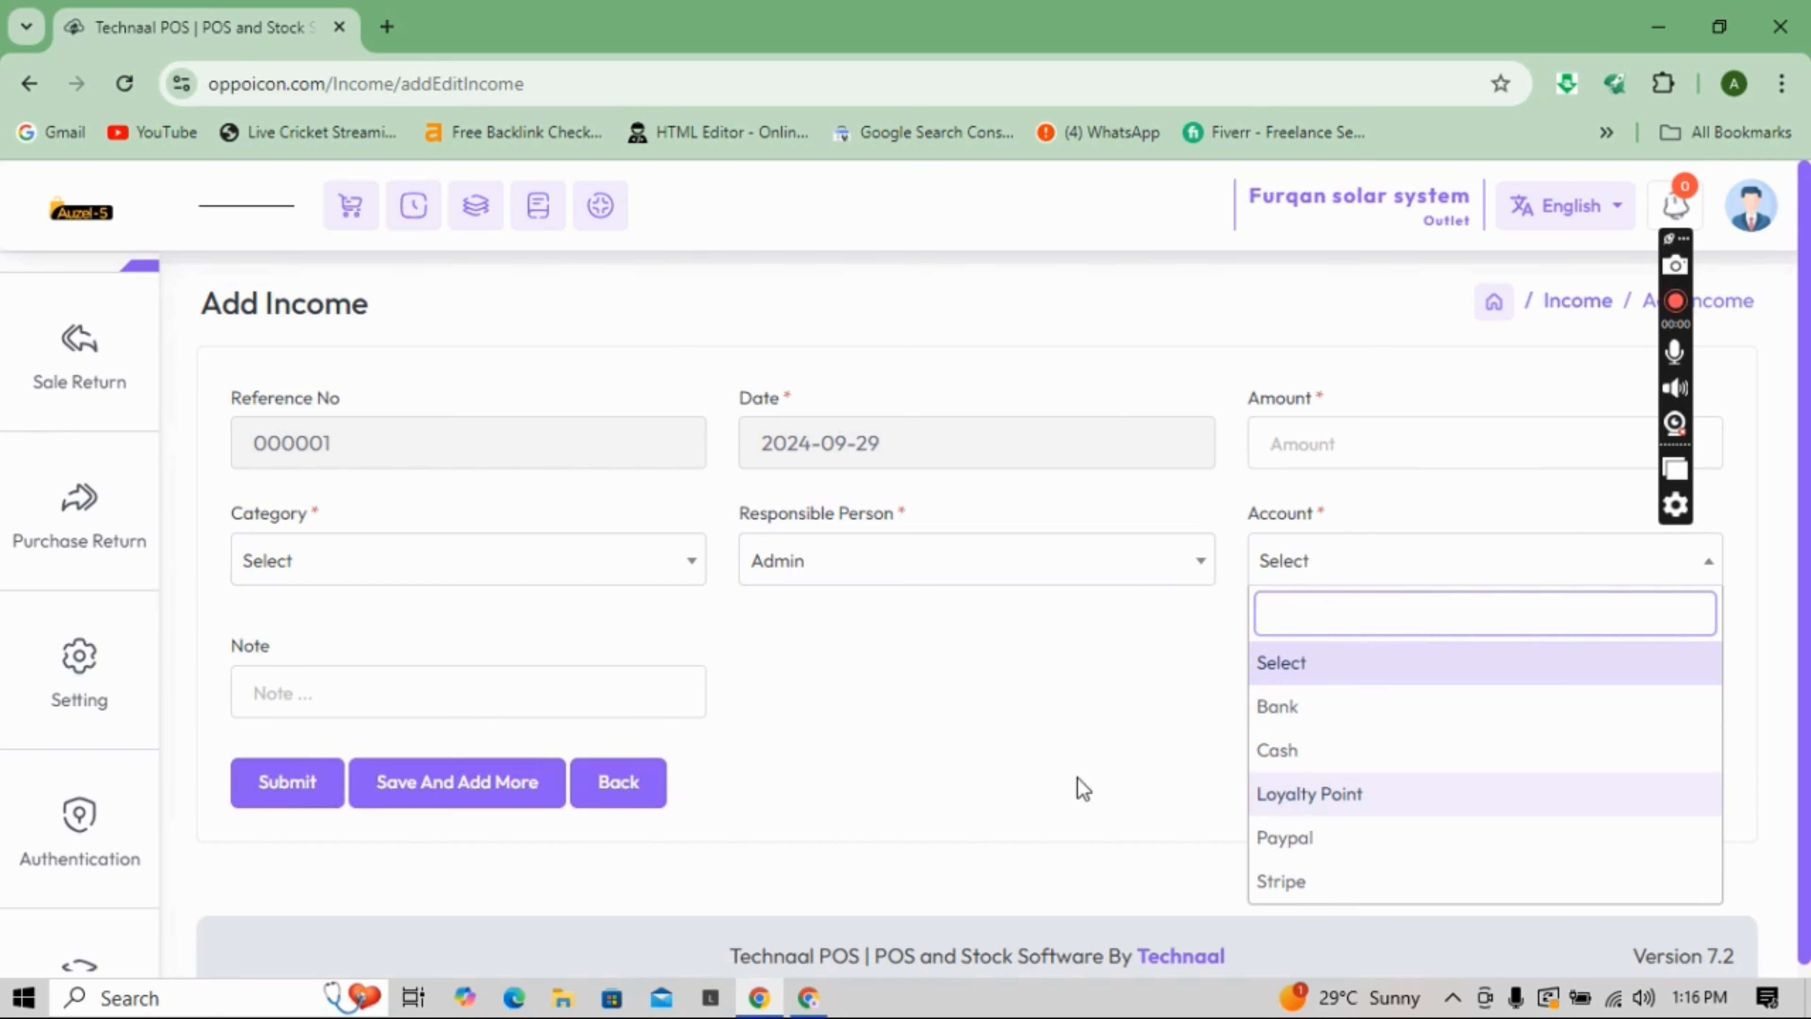
click(1109, 788)
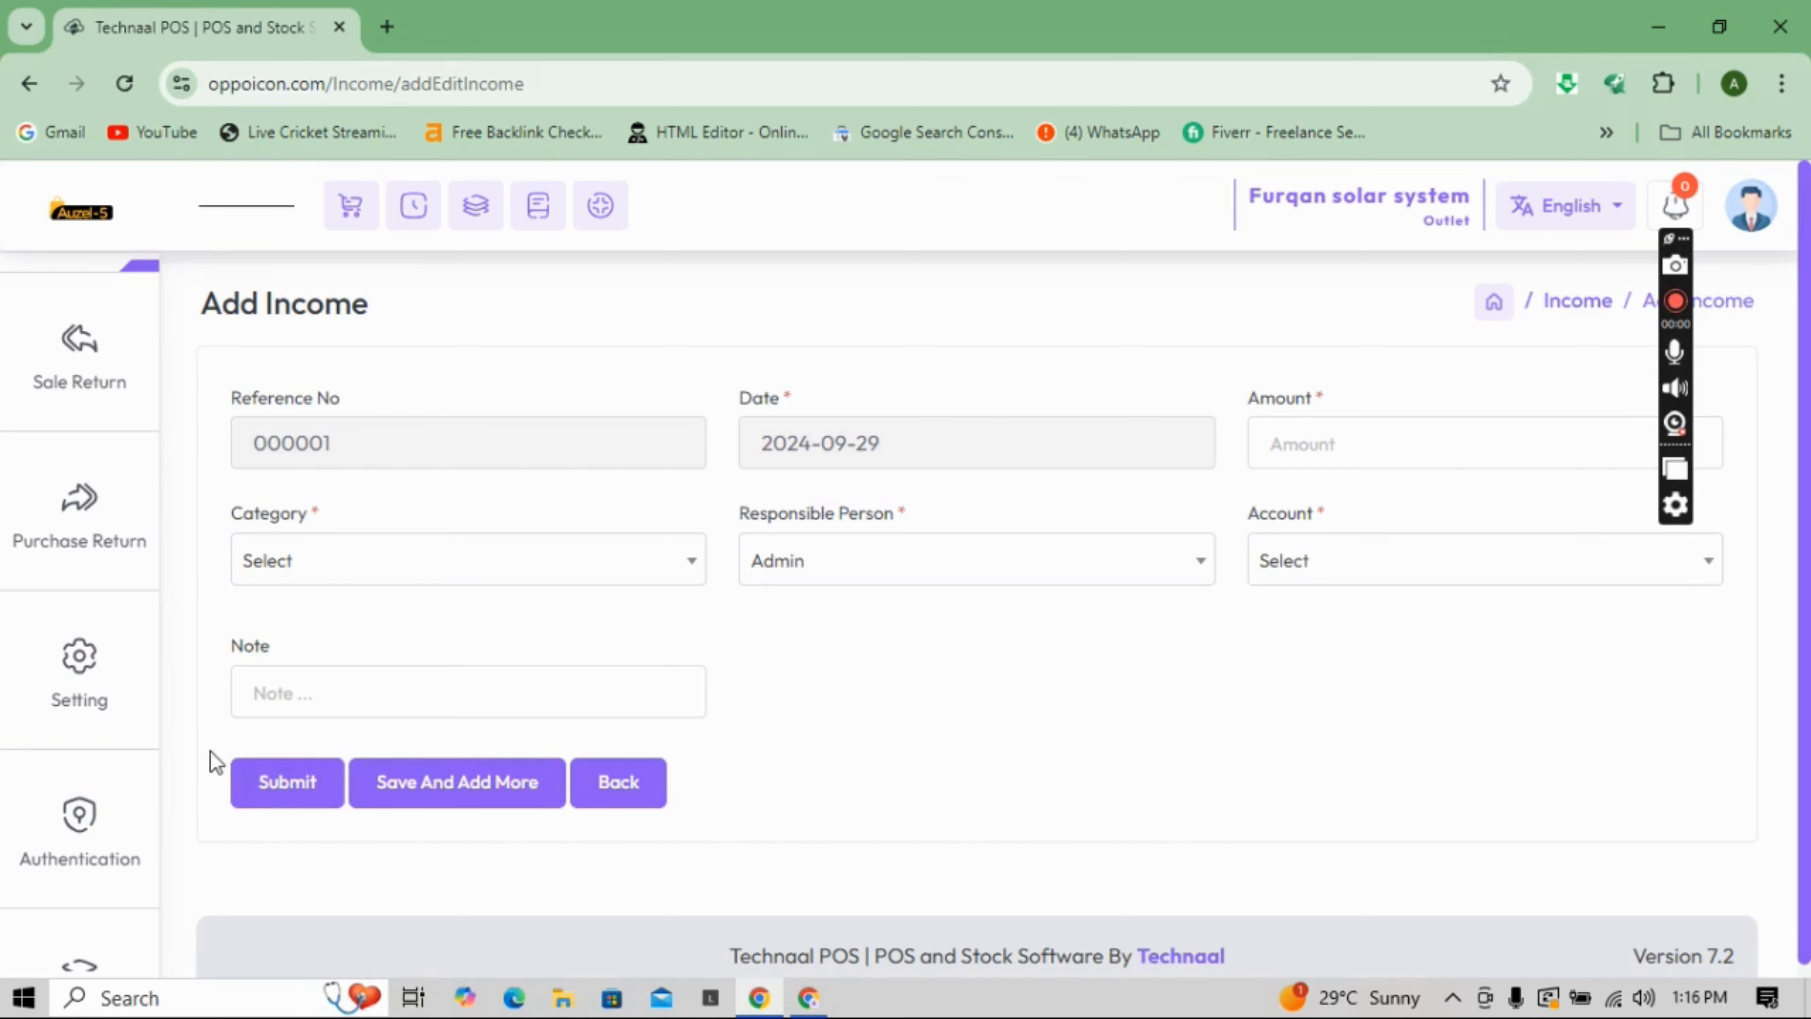
mouse_move(93, 400)
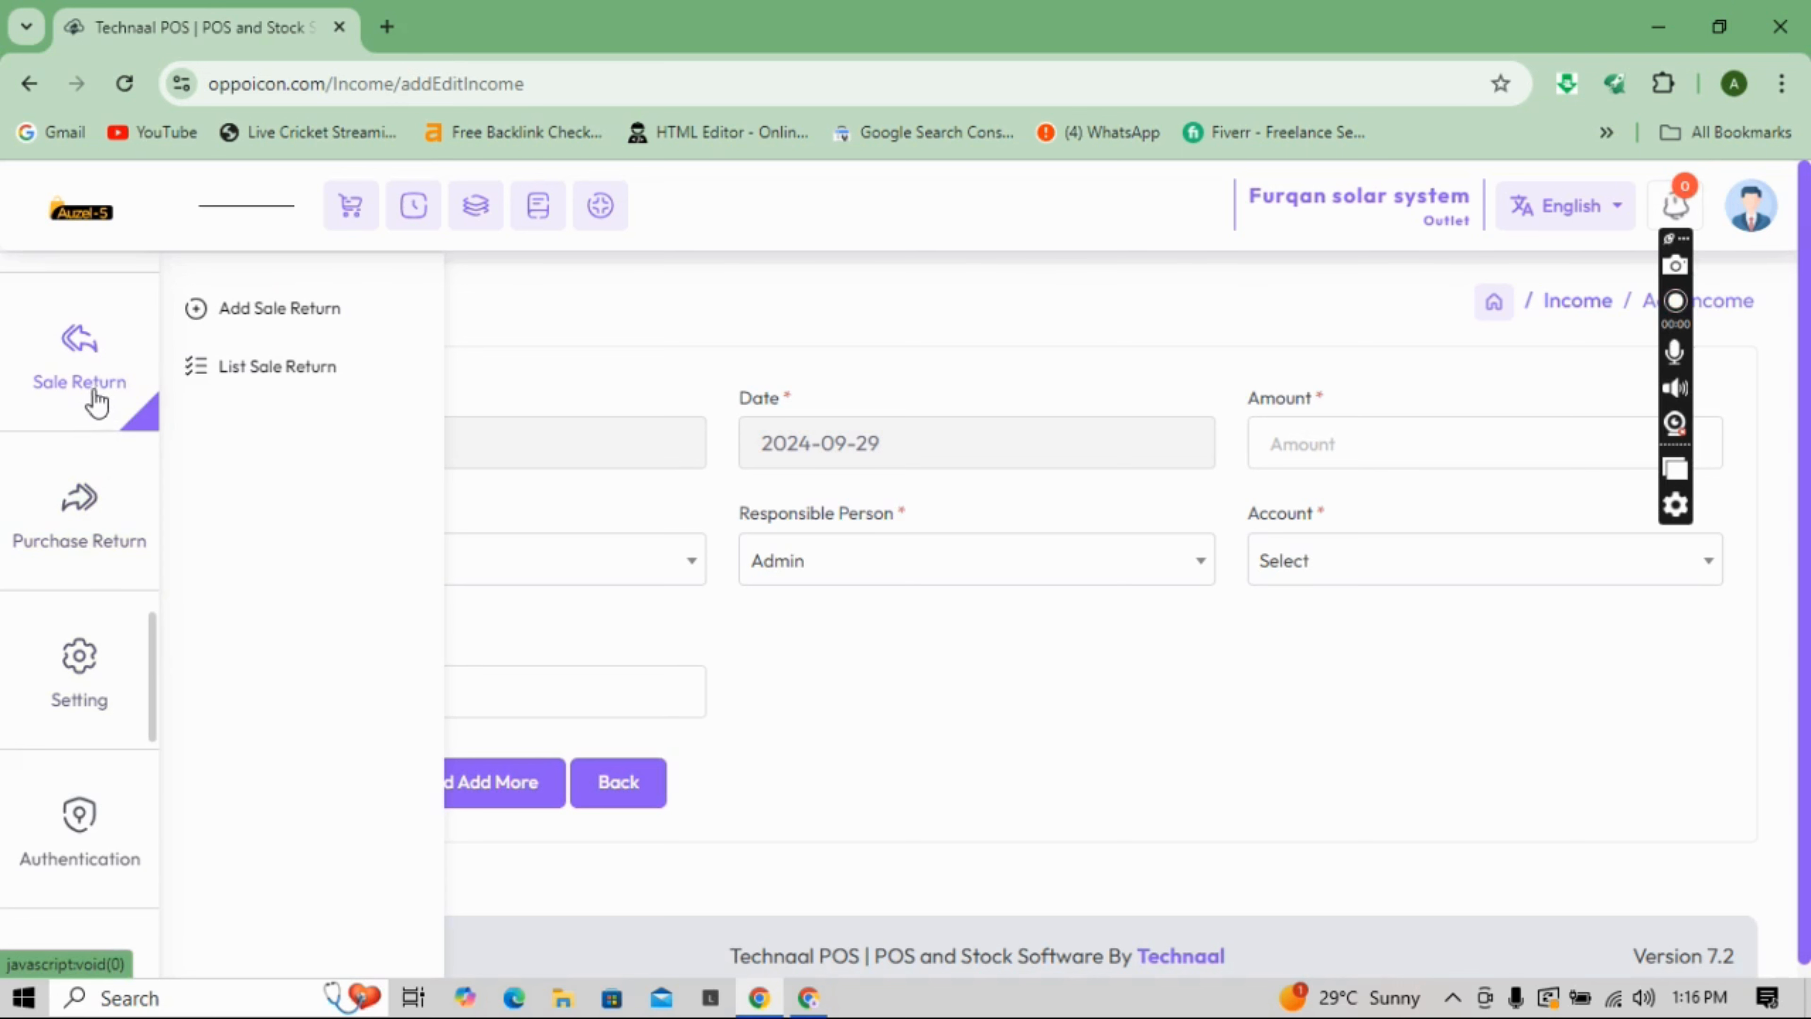
- Start a sale return with Walk-in Customer as the customer
click(268, 324)
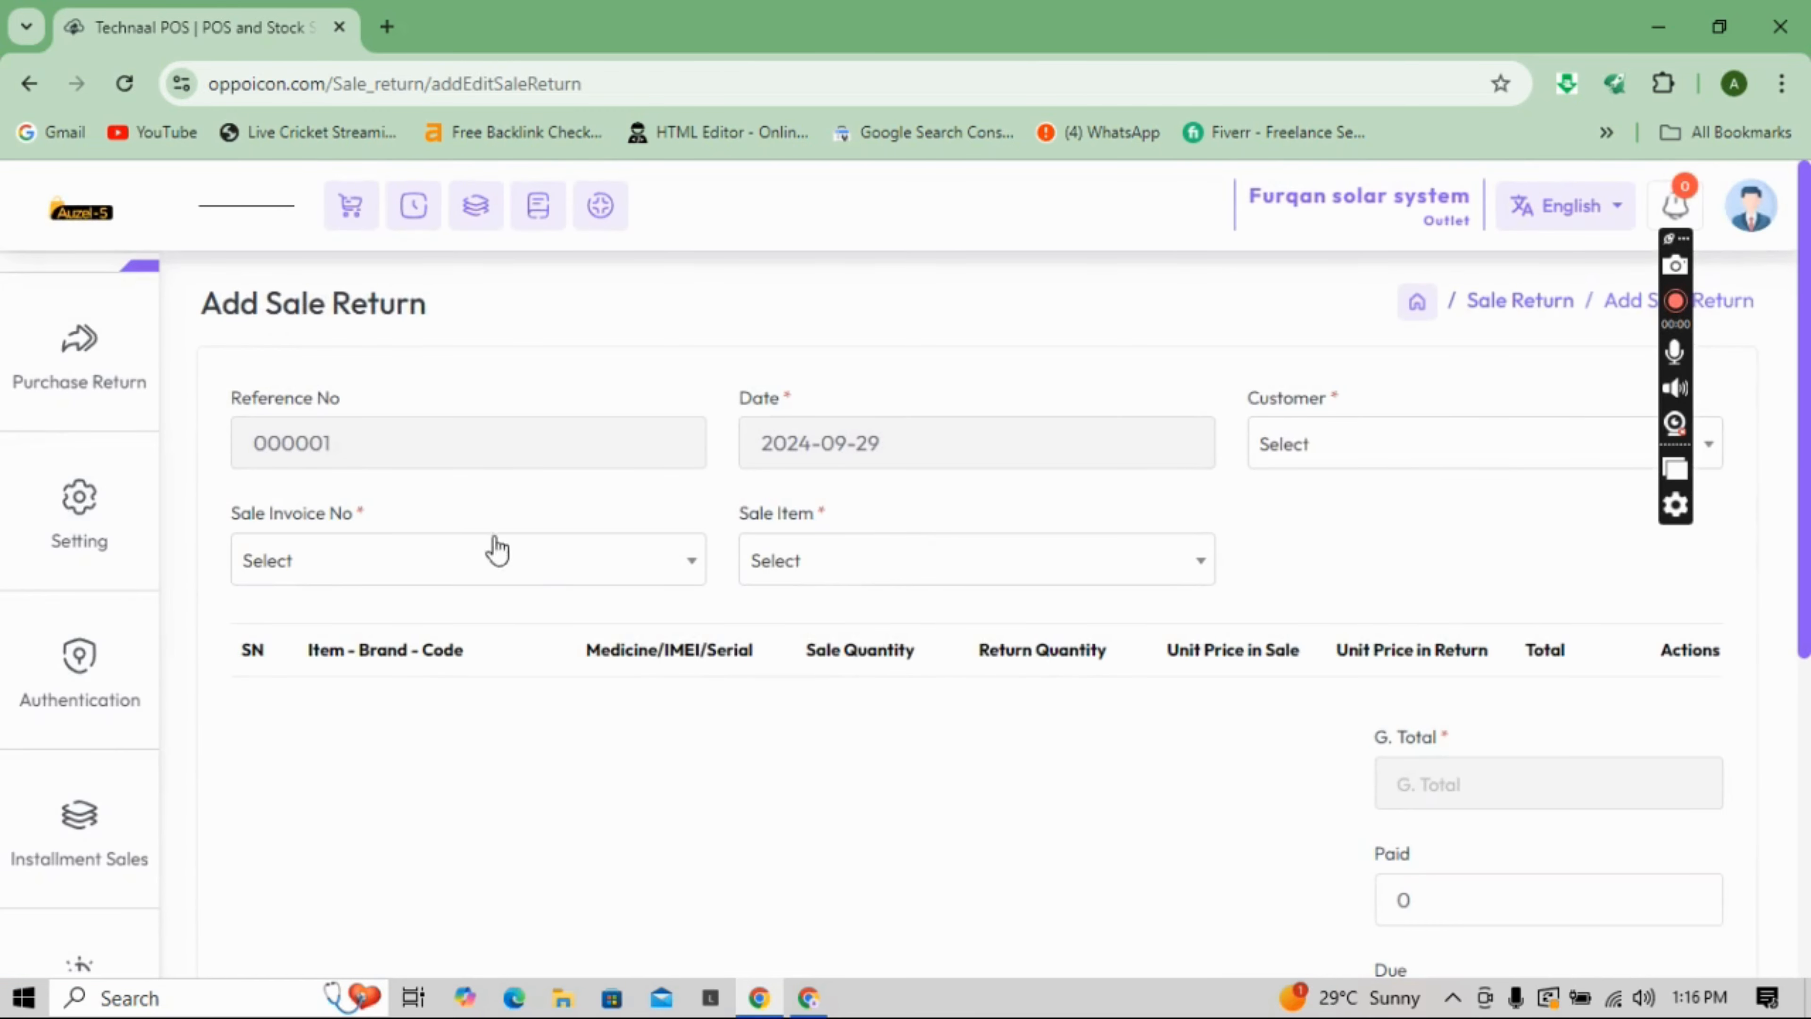
click(528, 576)
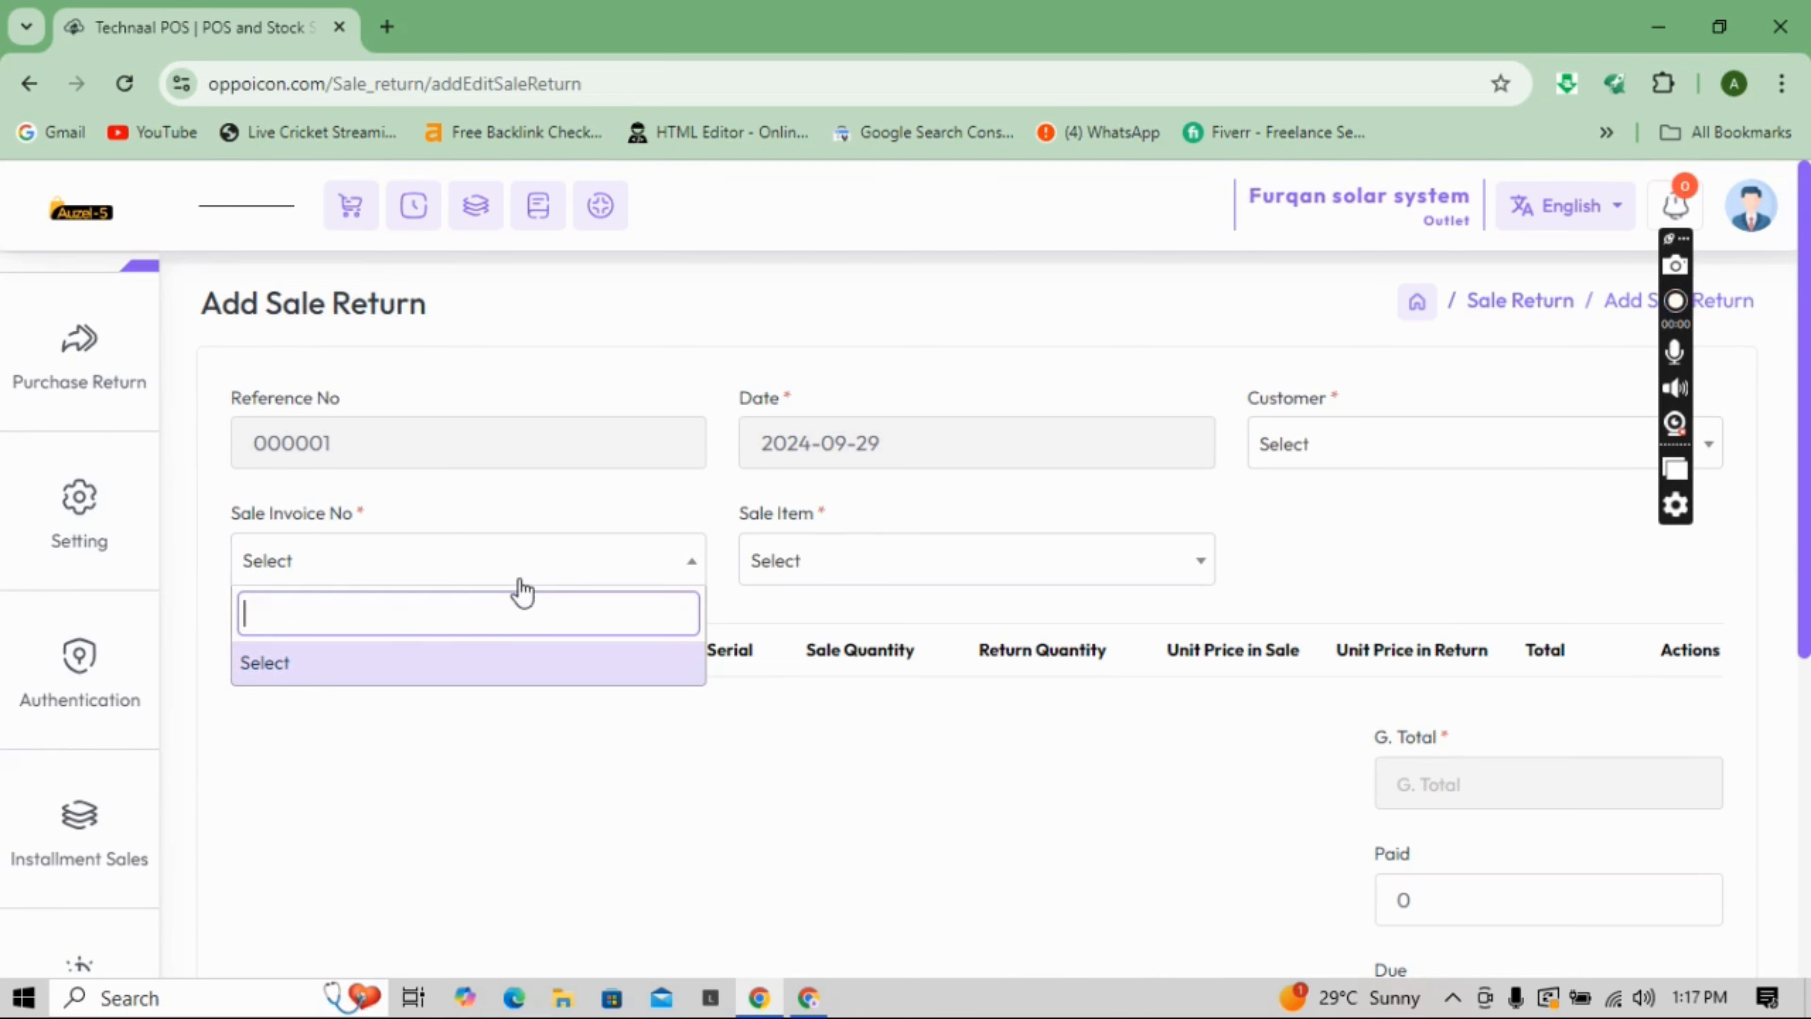
click(1352, 446)
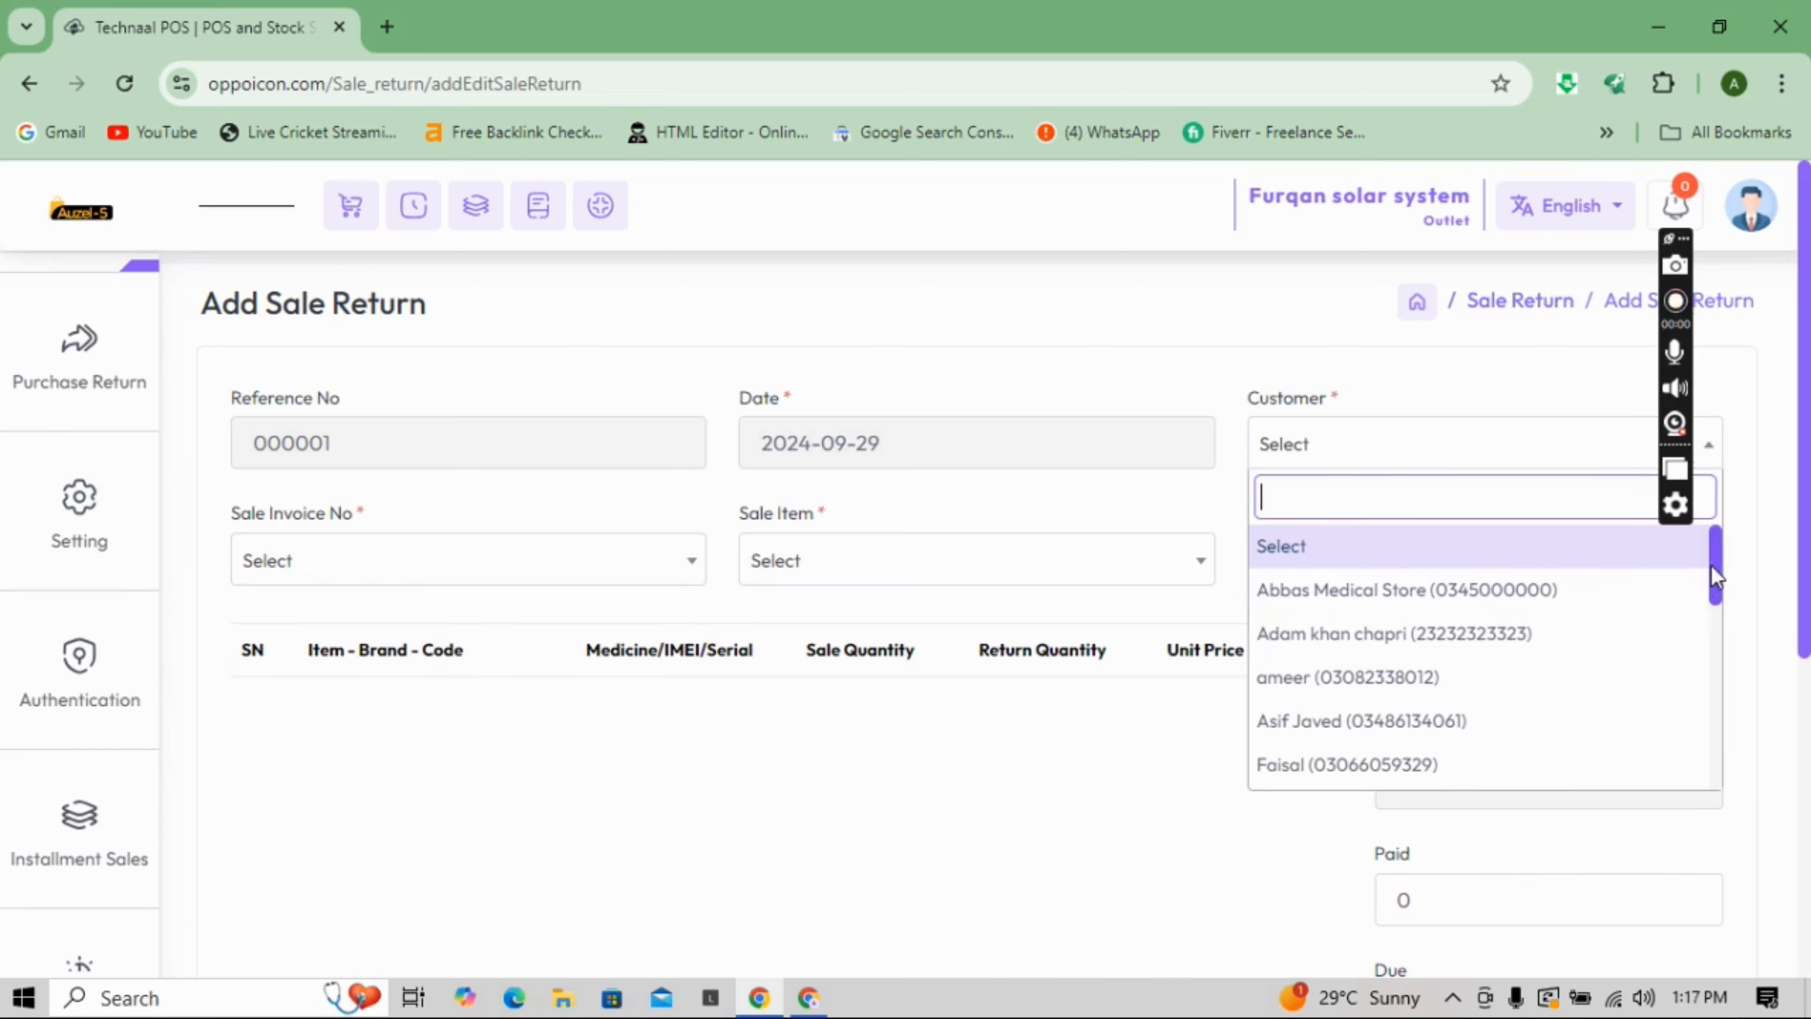
drag(1710, 581, 1702, 763)
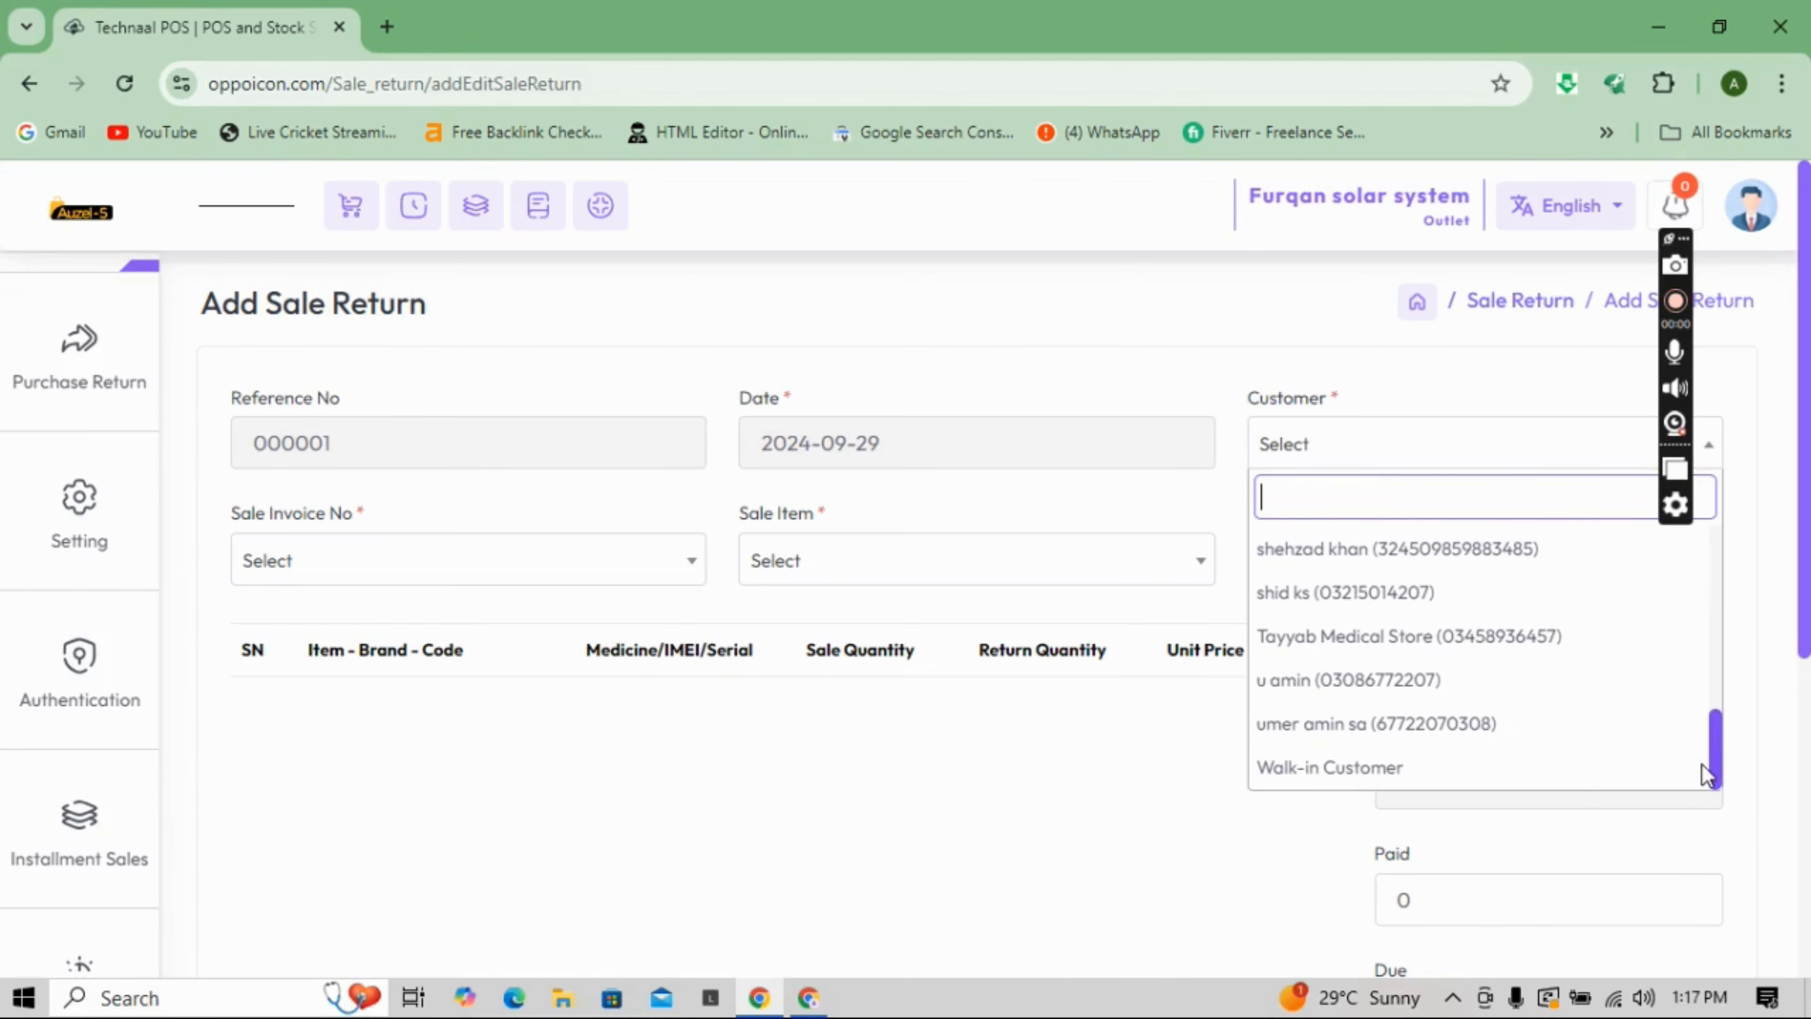
click(1460, 772)
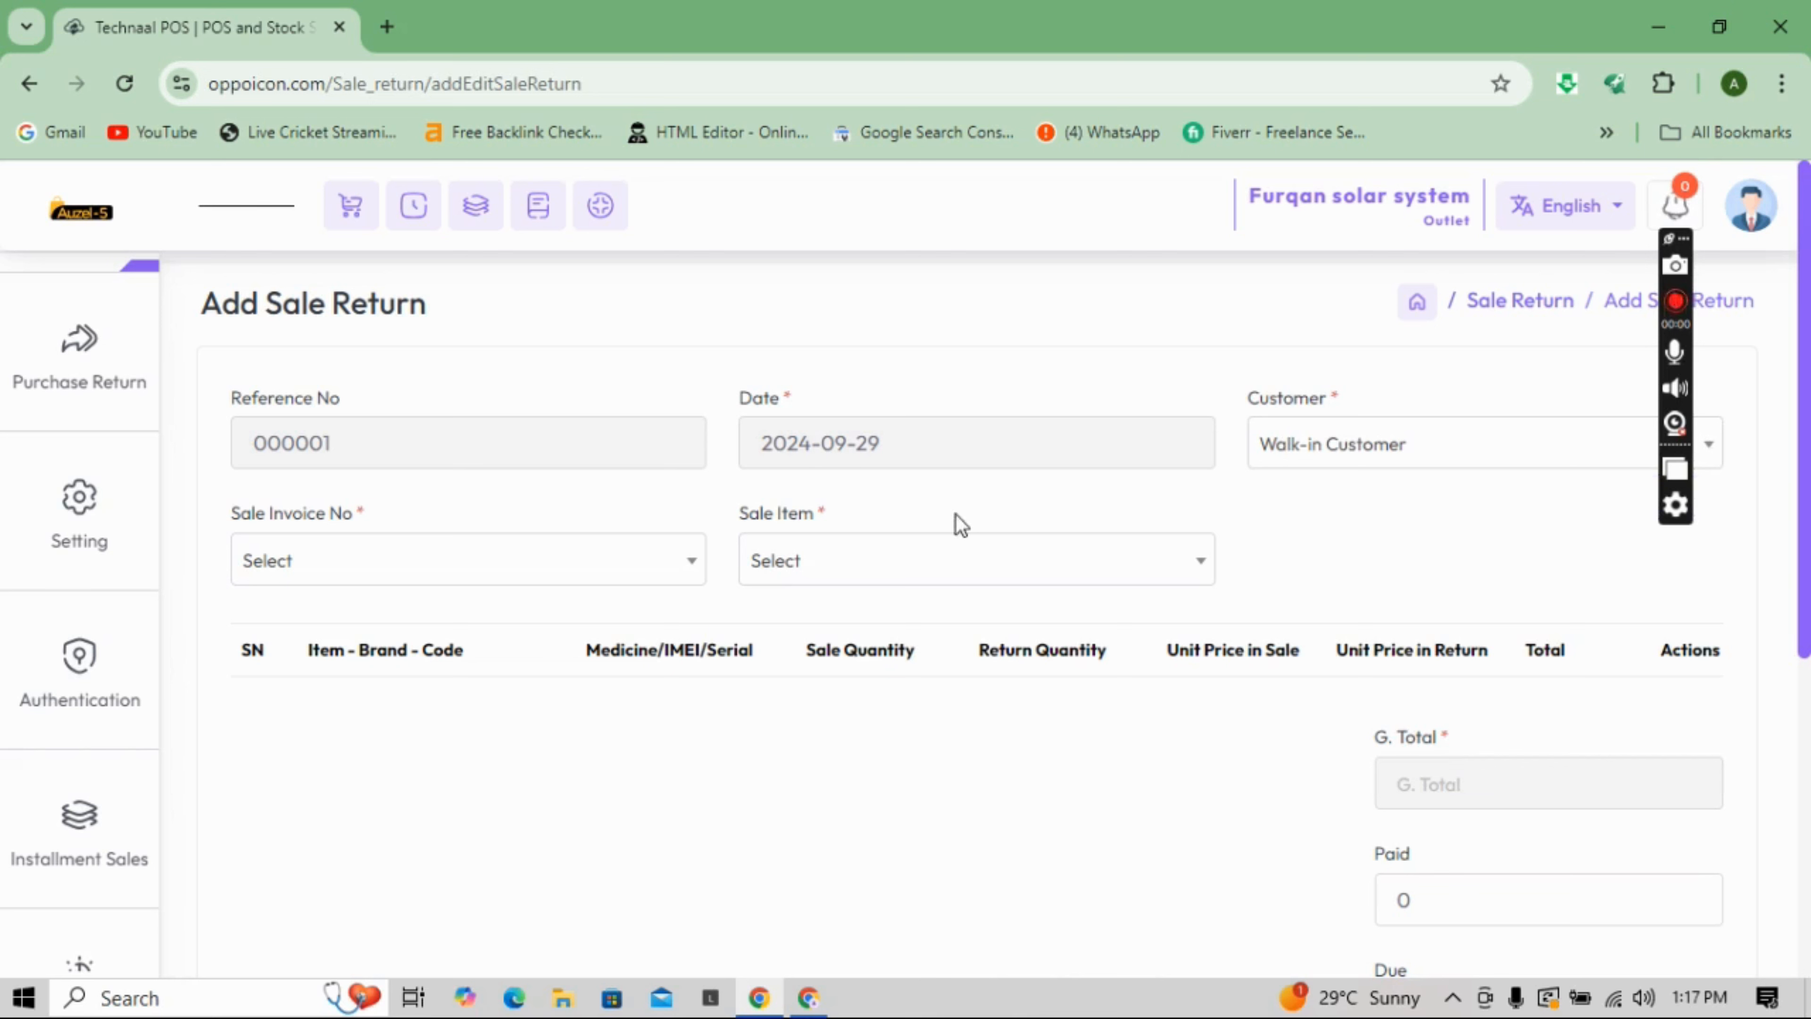
- Search 'samsun' as a sale item, clear the search, and scroll down the form
click(915, 571)
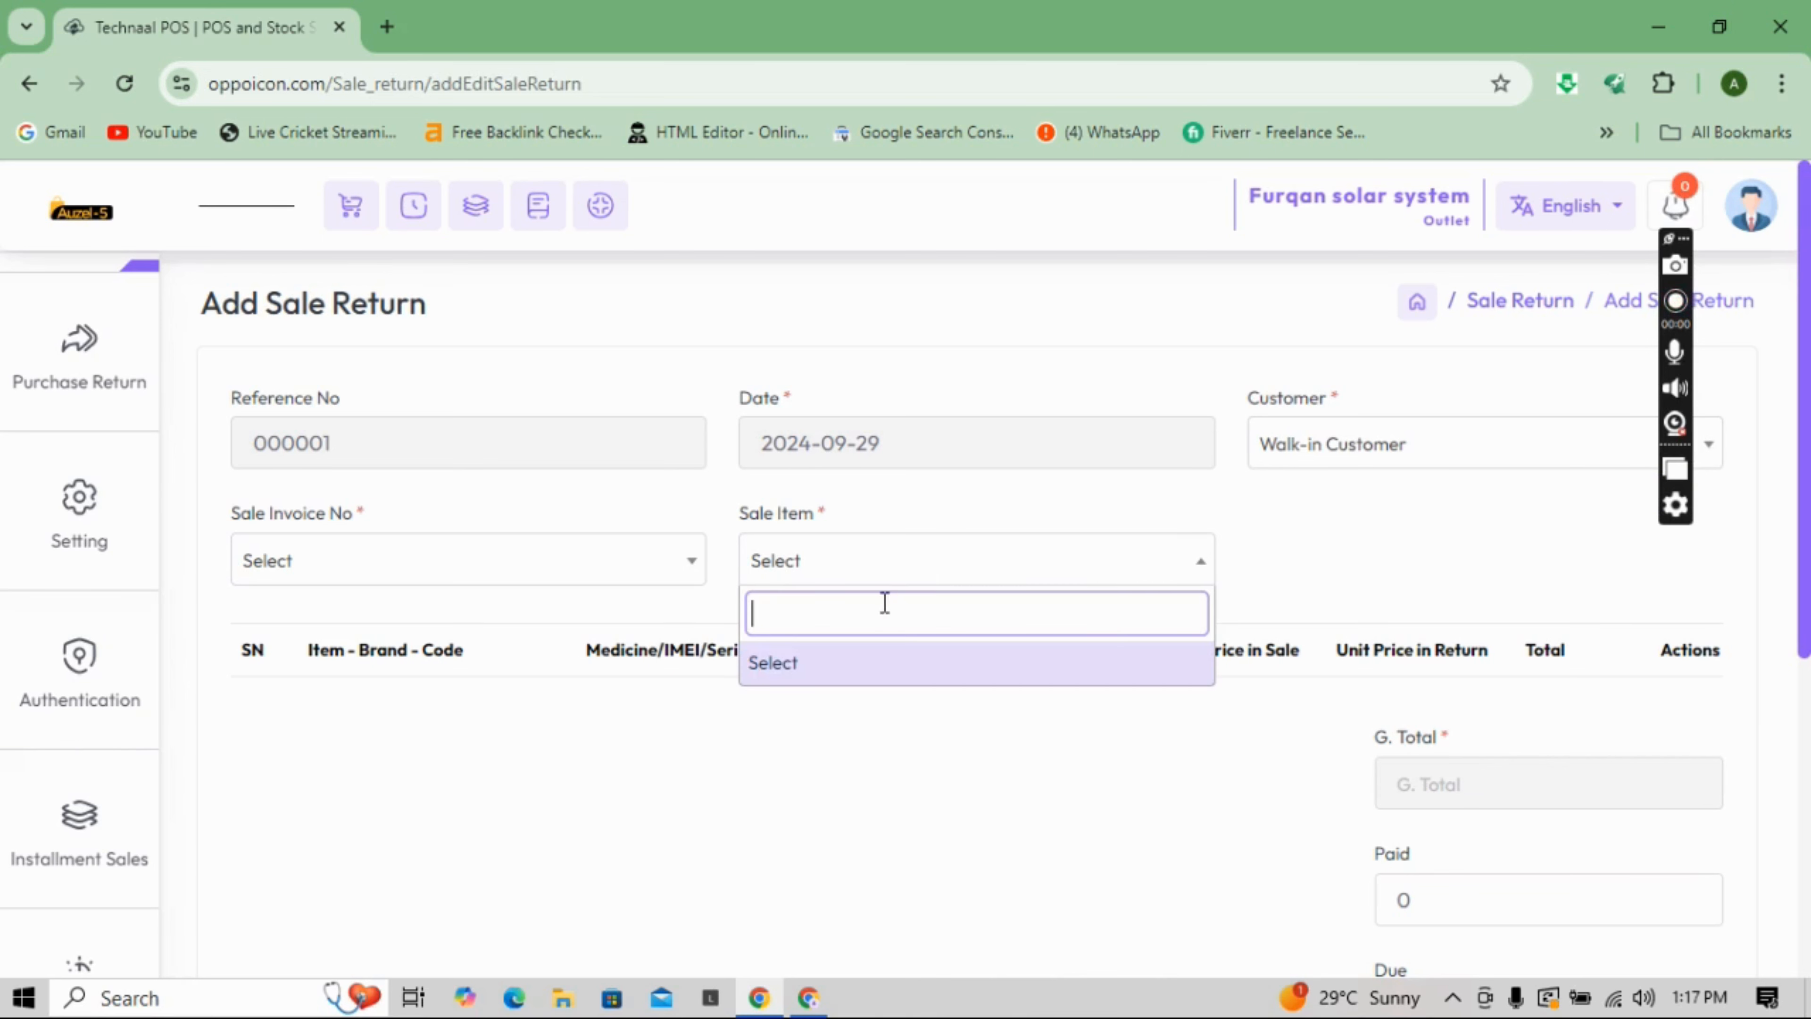
text(sams)
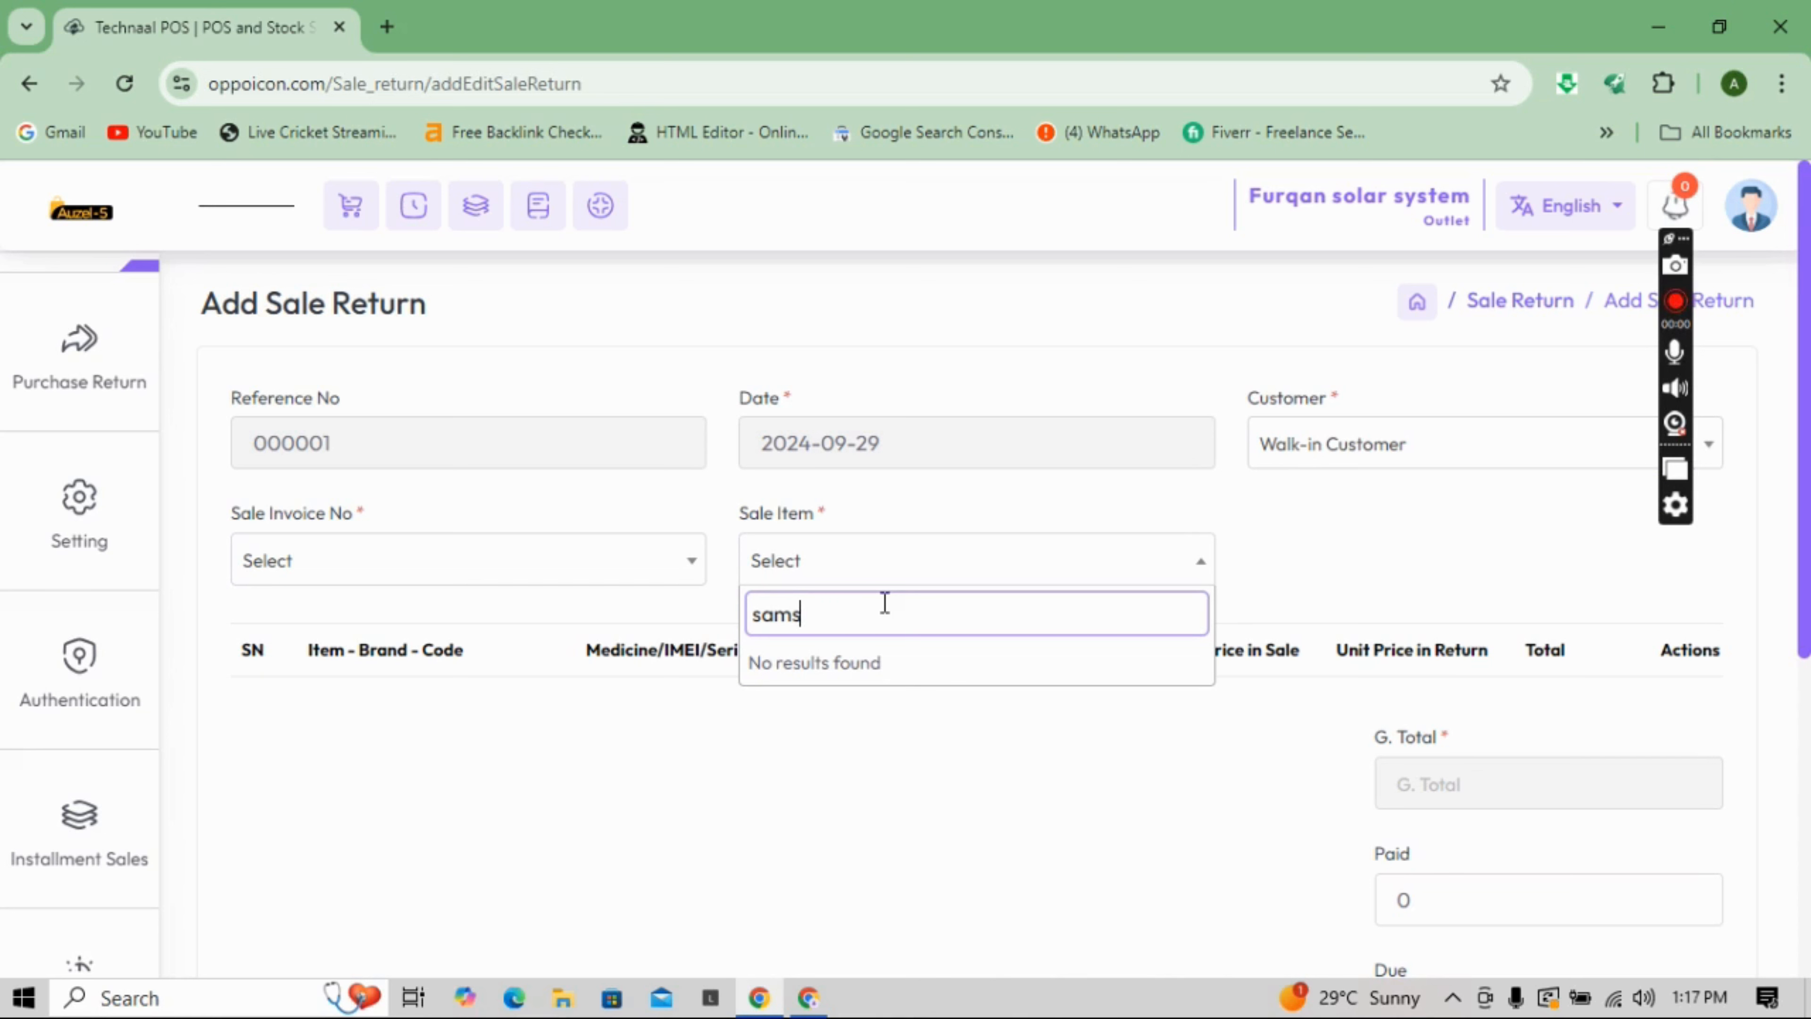
text(un)
key(BackSpace)
key(BackSpace)
key(BackSpace)
key(BackSpace)
key(BackSpace)
key(BackSpace)
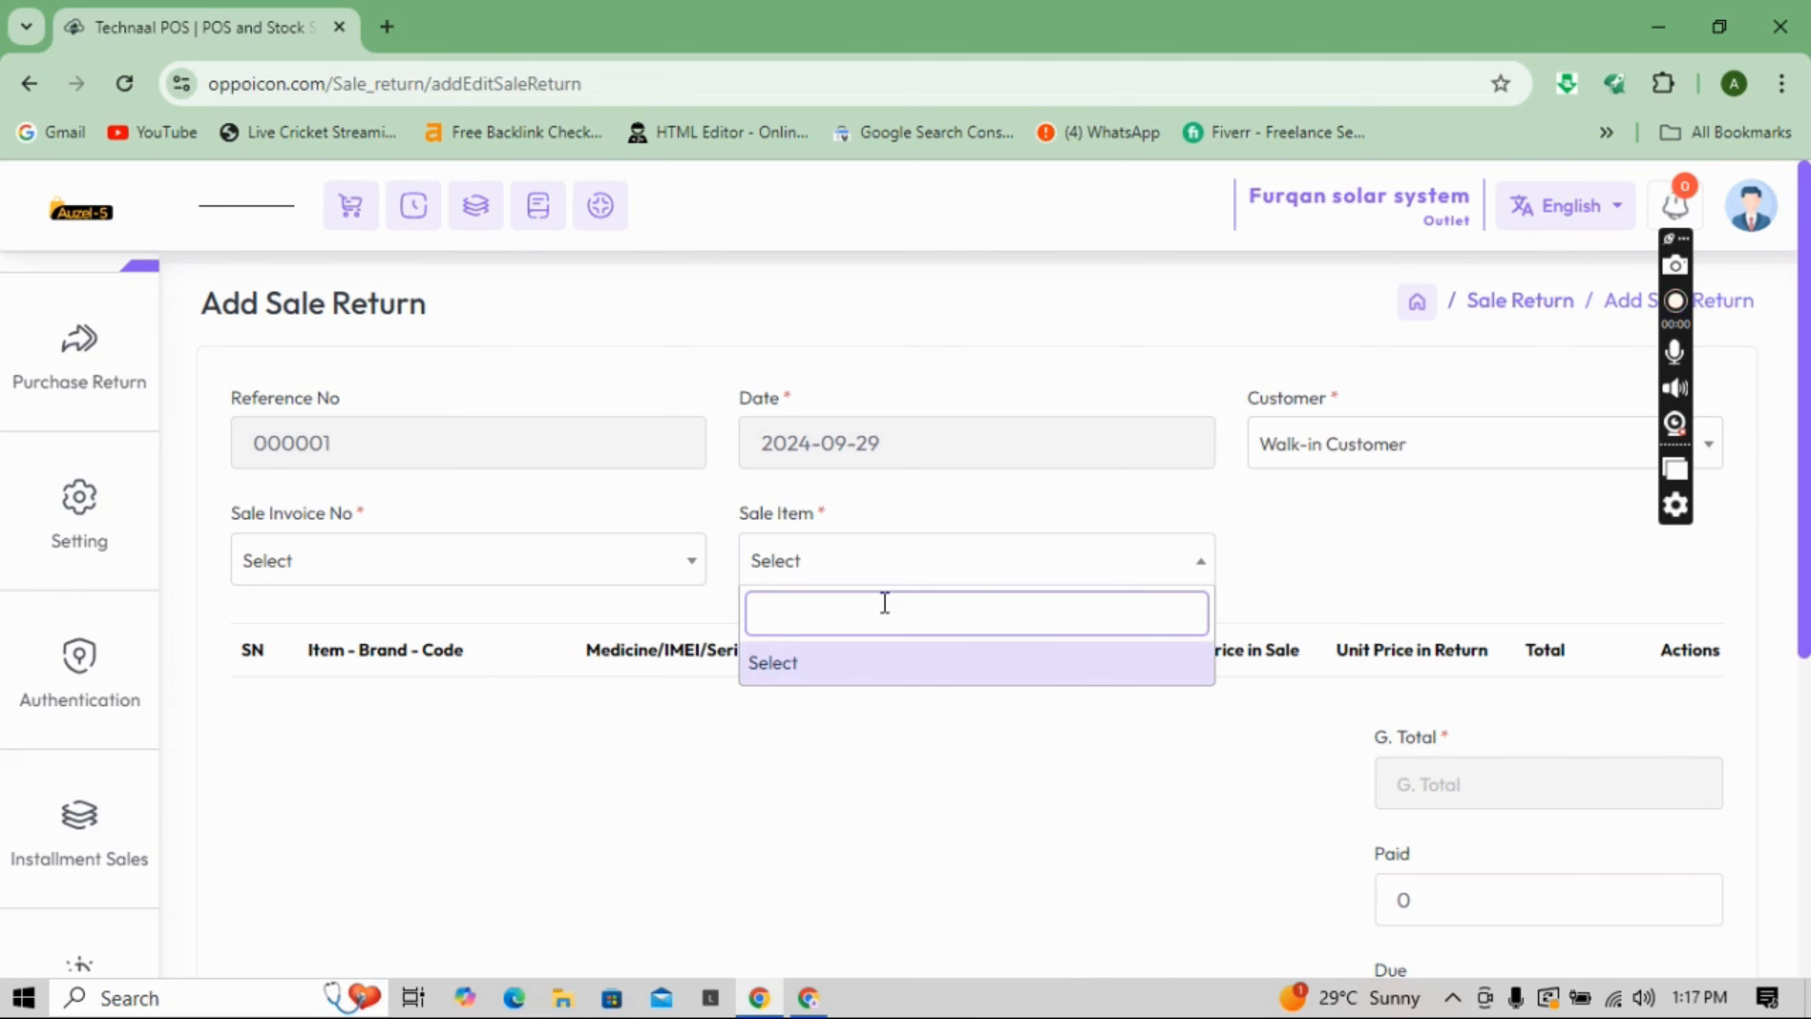
click(878, 733)
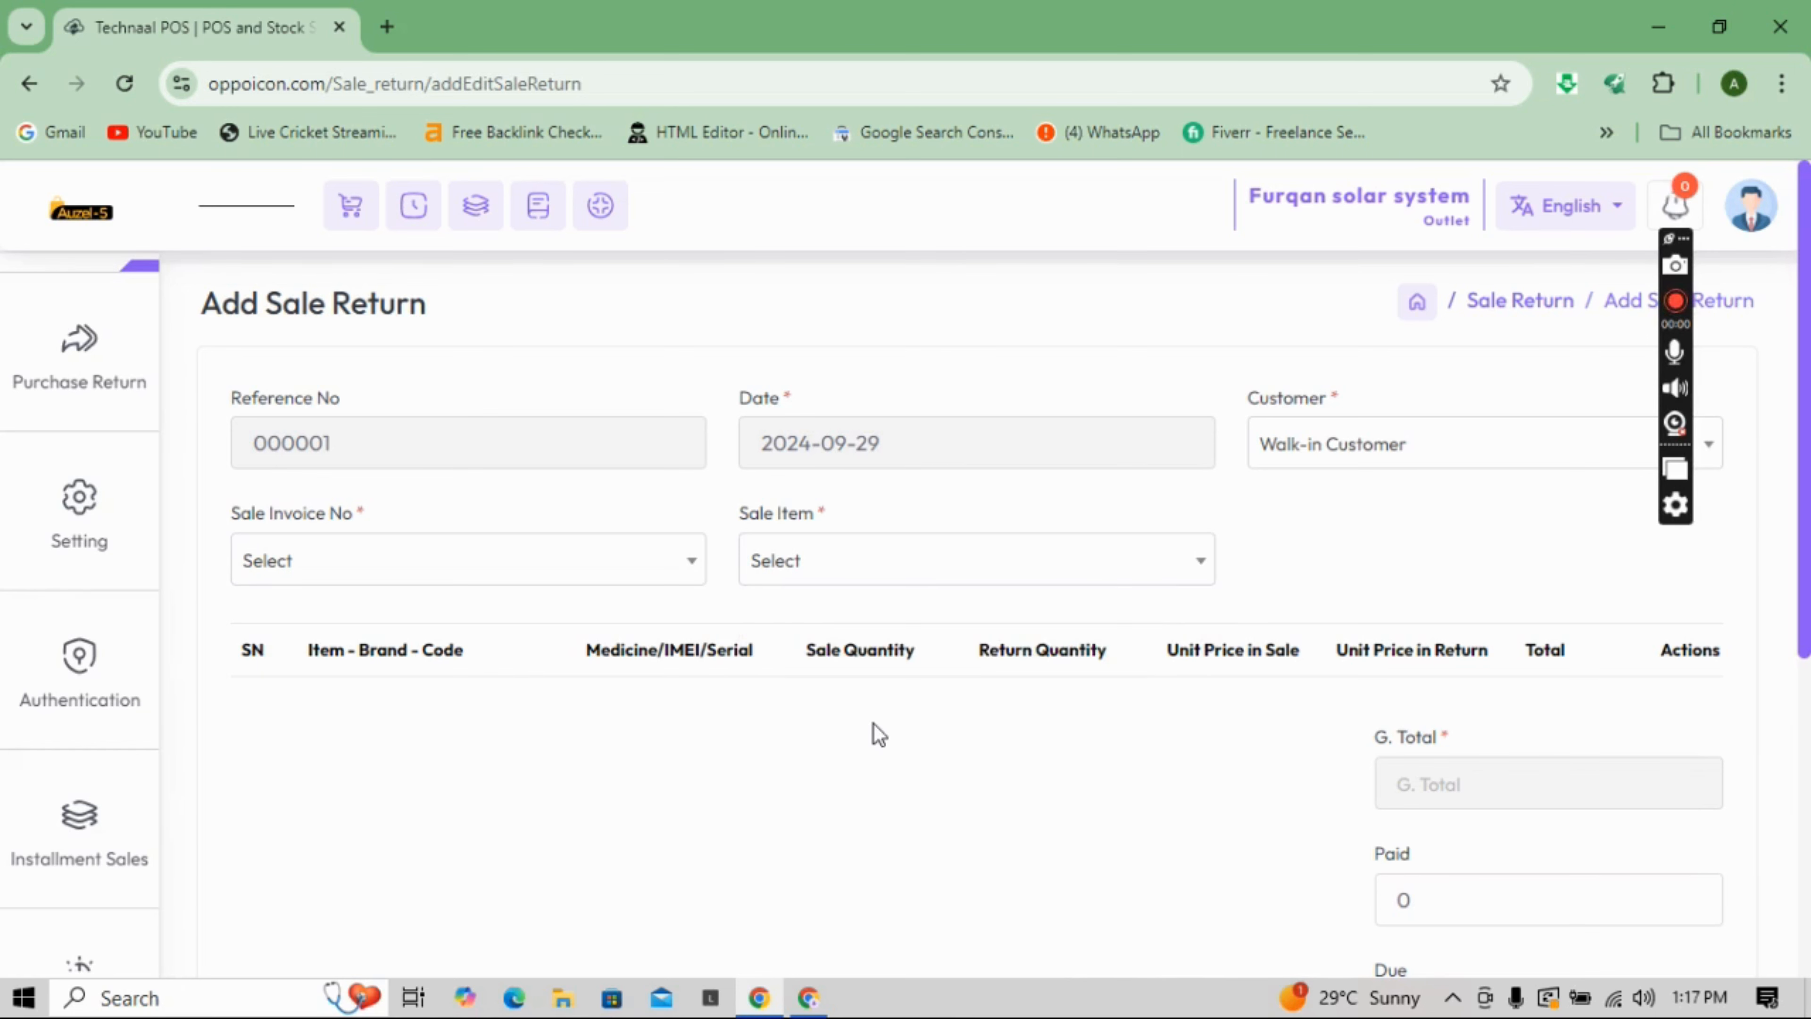
drag(1808, 514, 1807, 734)
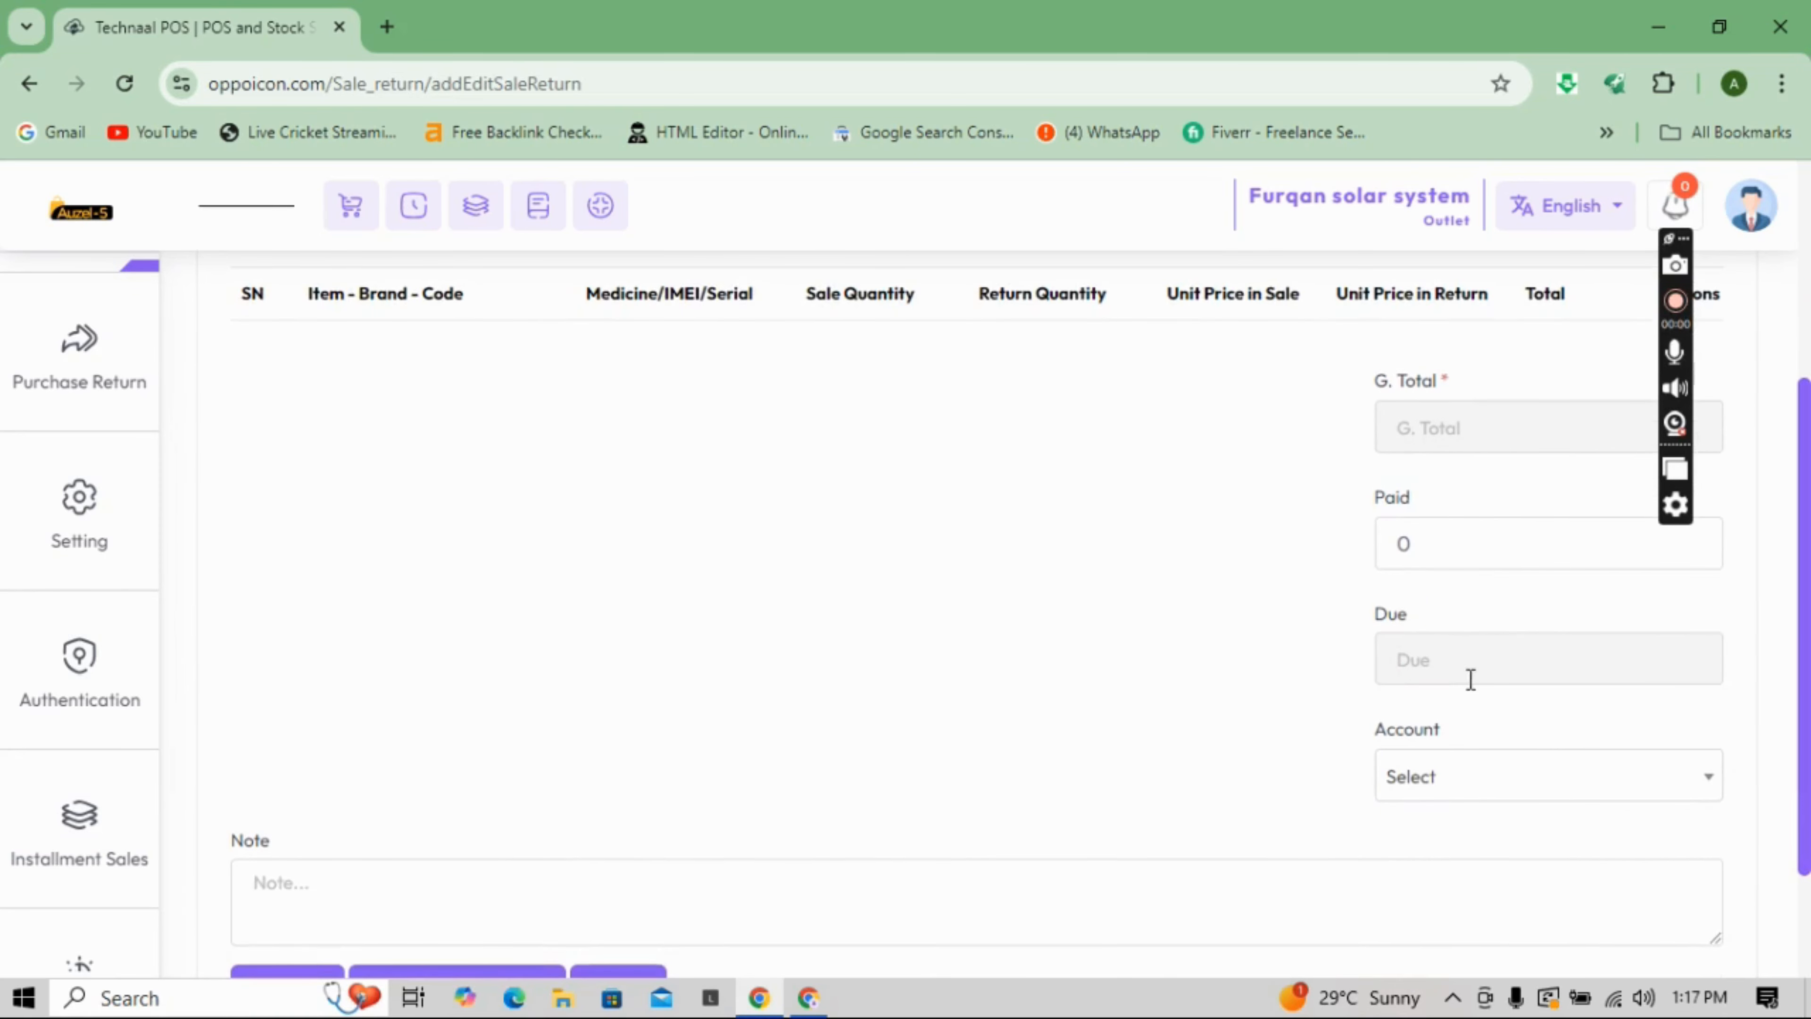
scroll(1808, 742, down, 1)
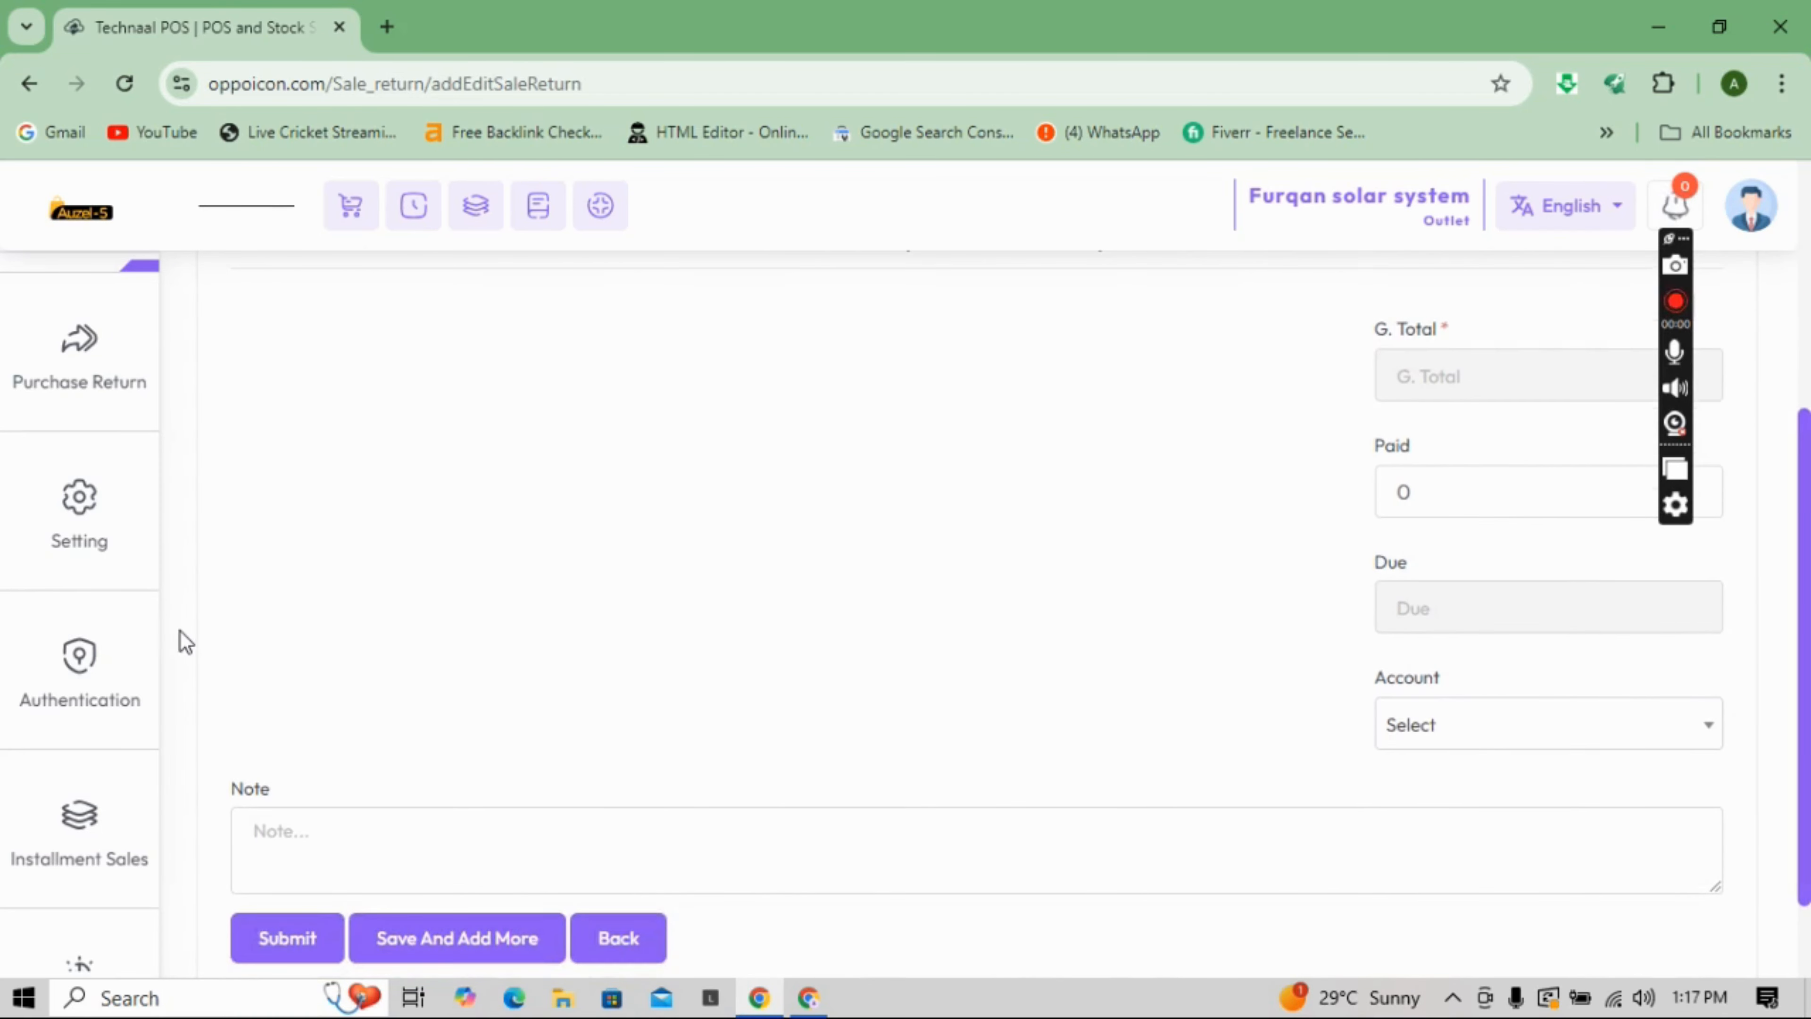
click(25, 399)
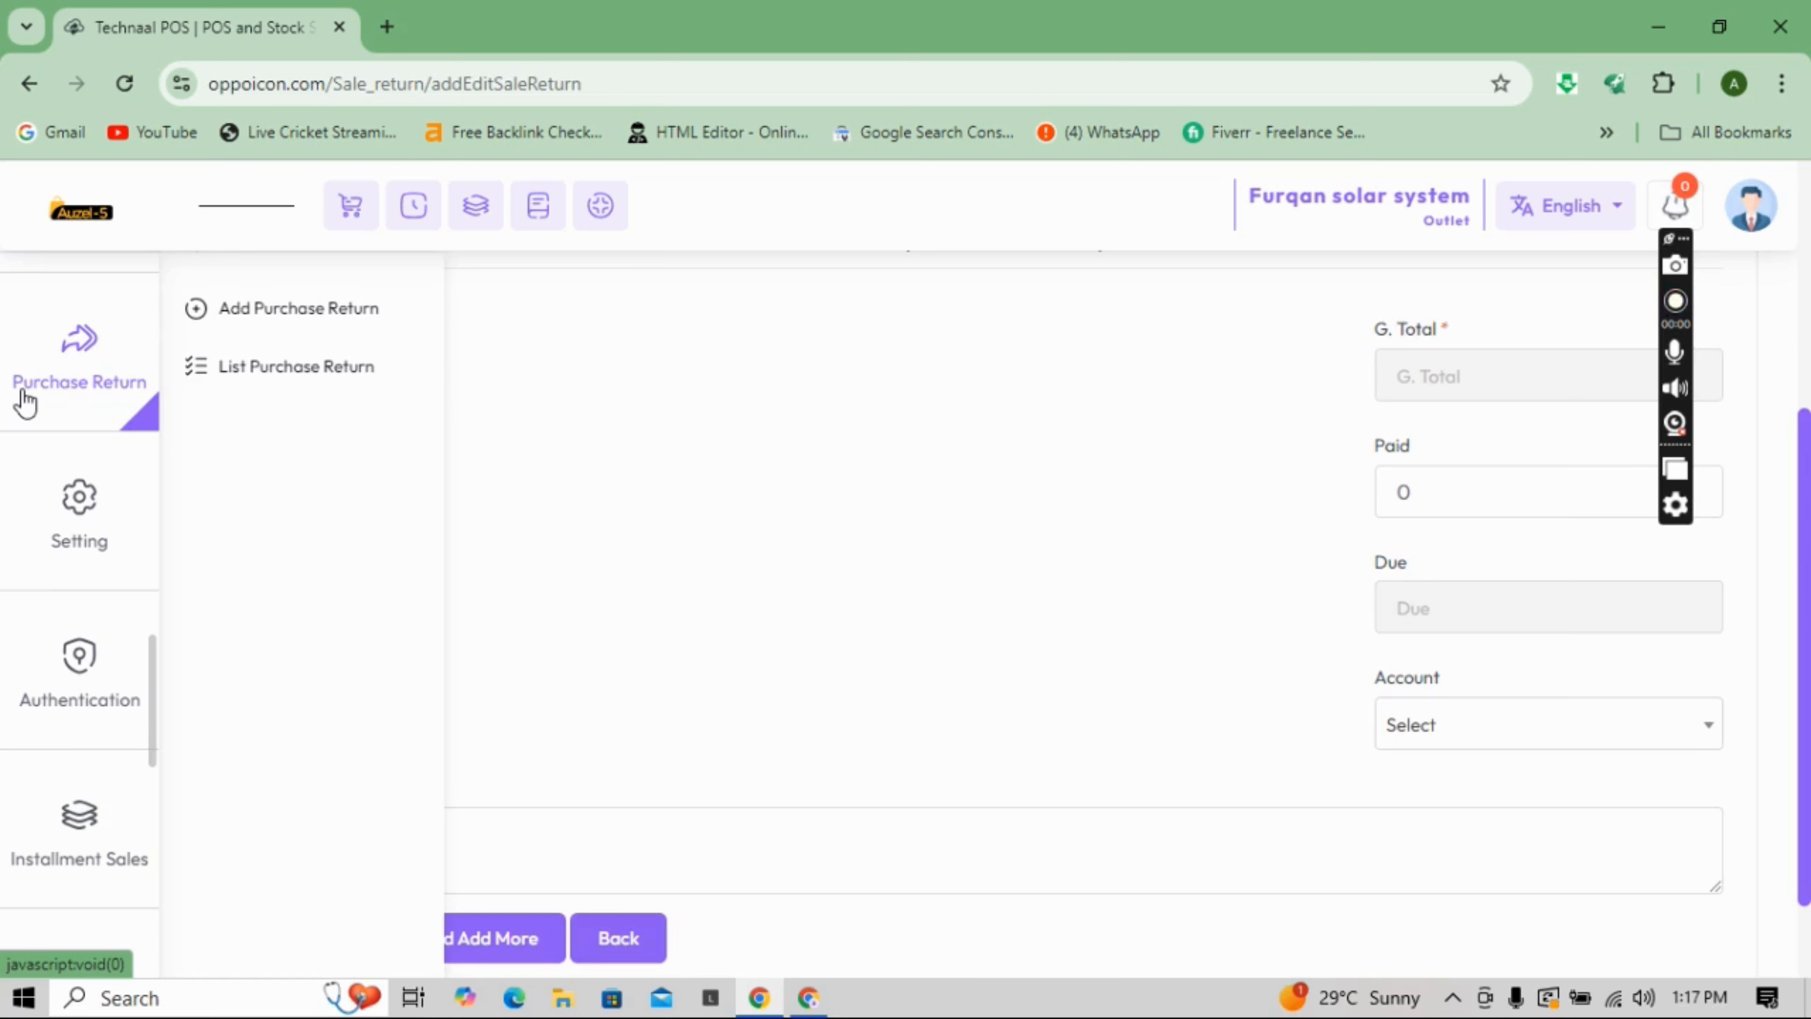
- Open Add Purchase Return and check its Status and Item choices without selecting anything
click(289, 315)
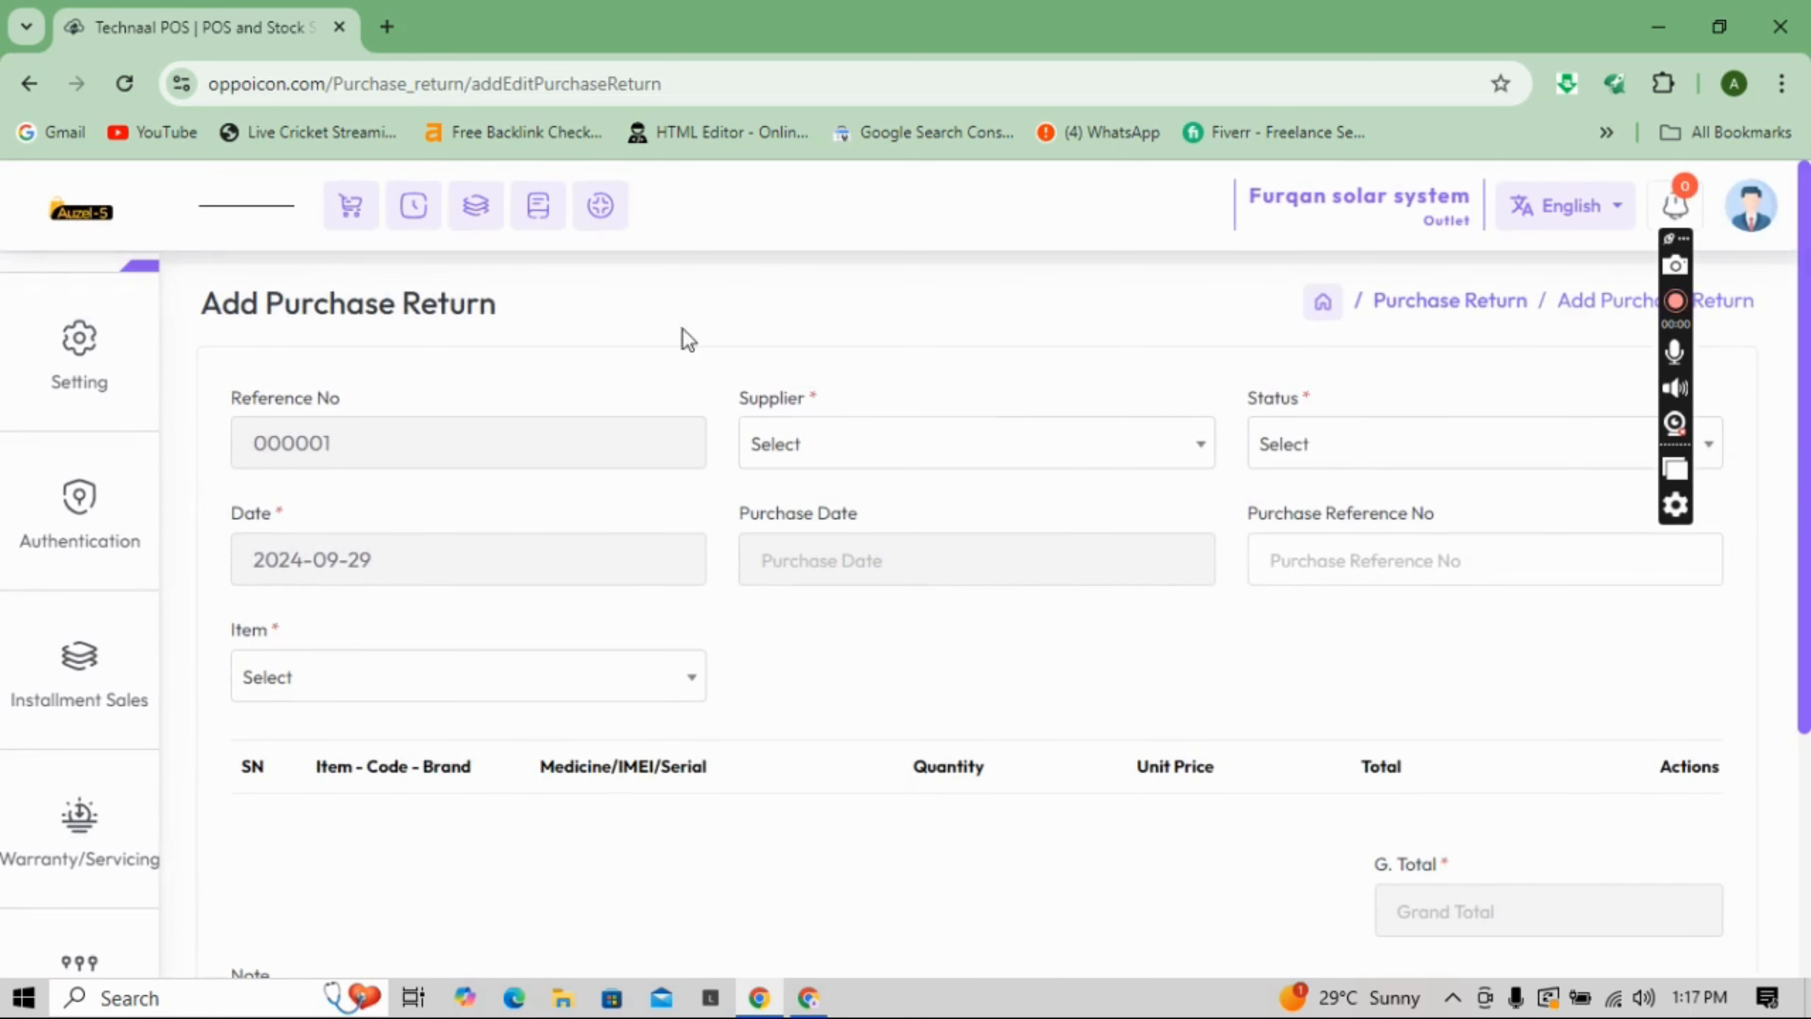
click(1288, 446)
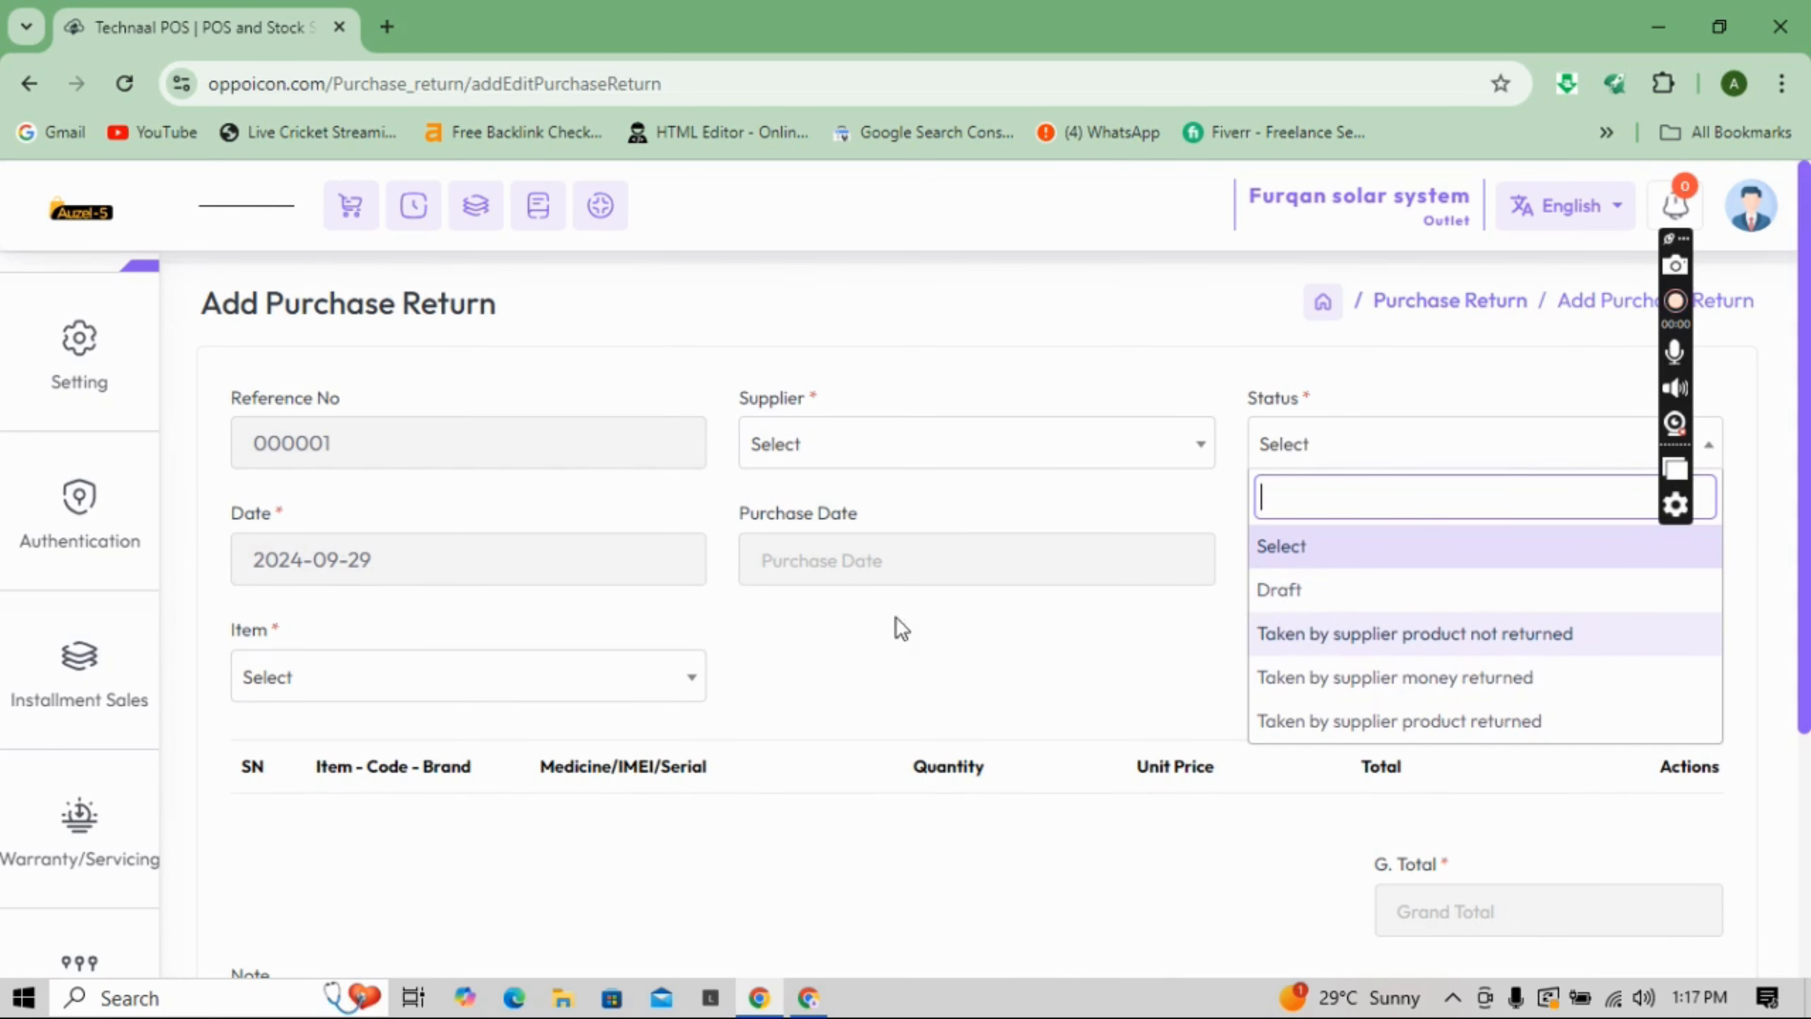
click(921, 649)
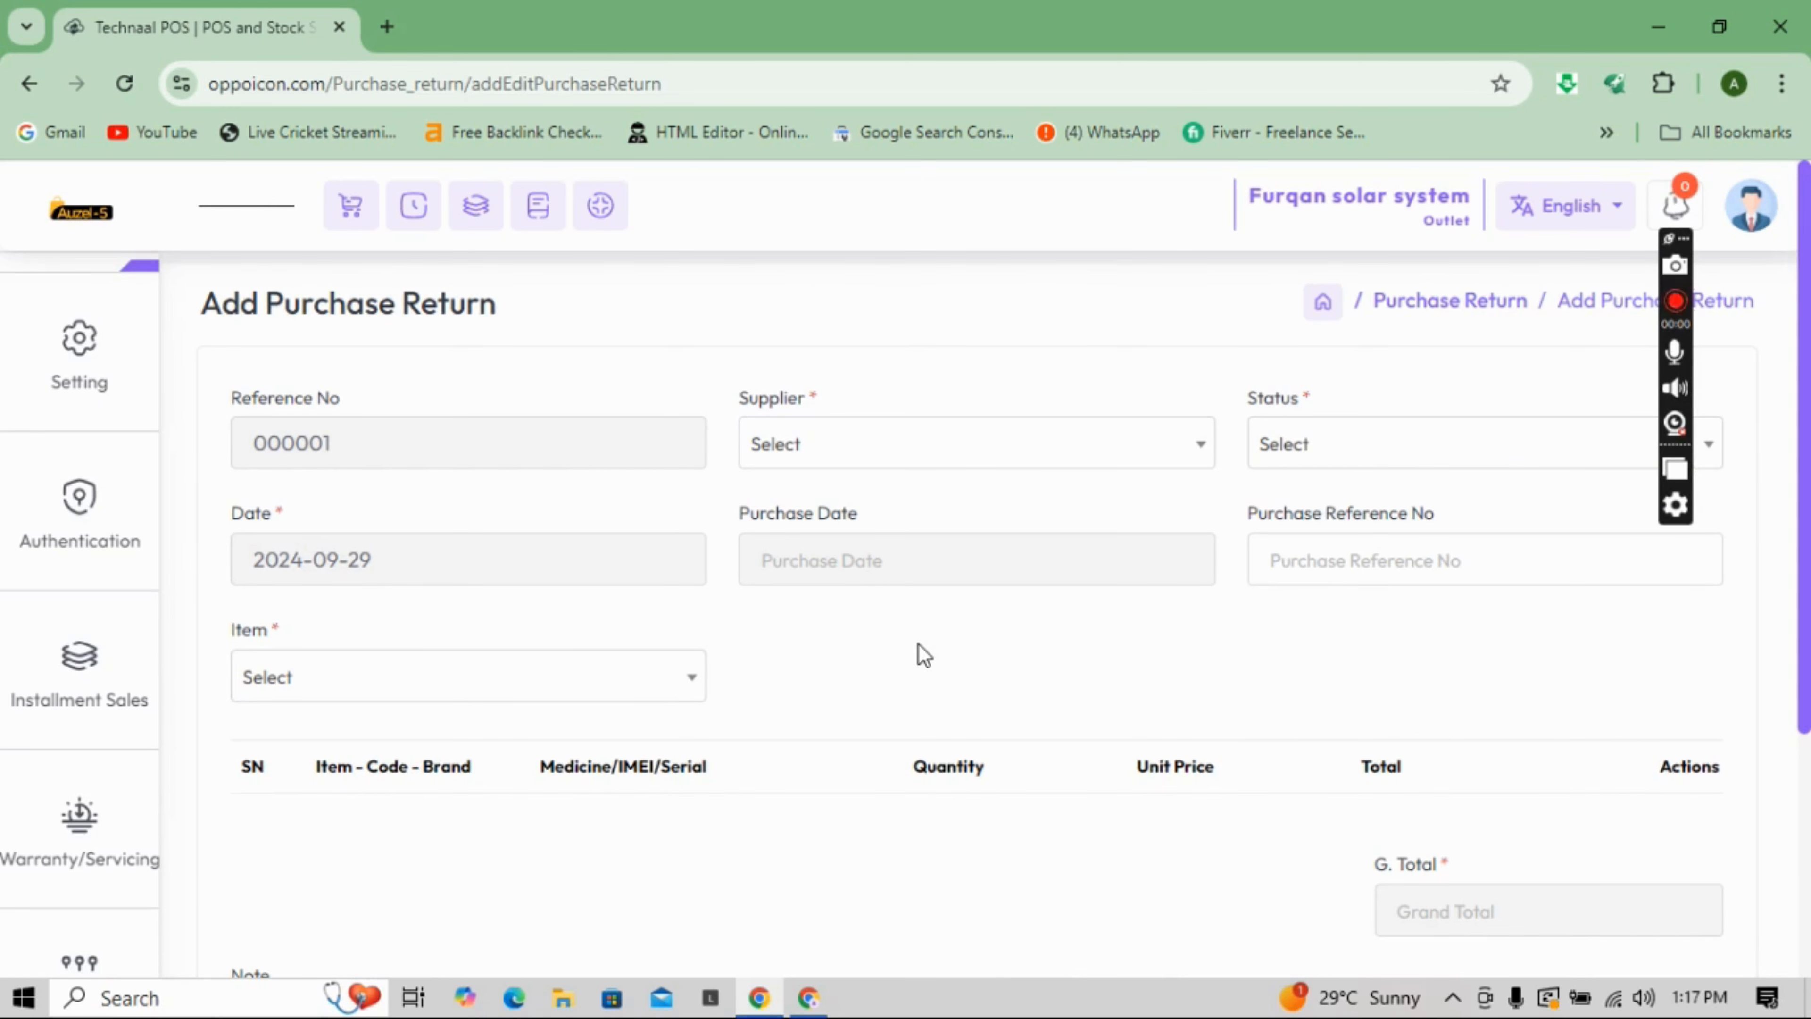
click(1277, 559)
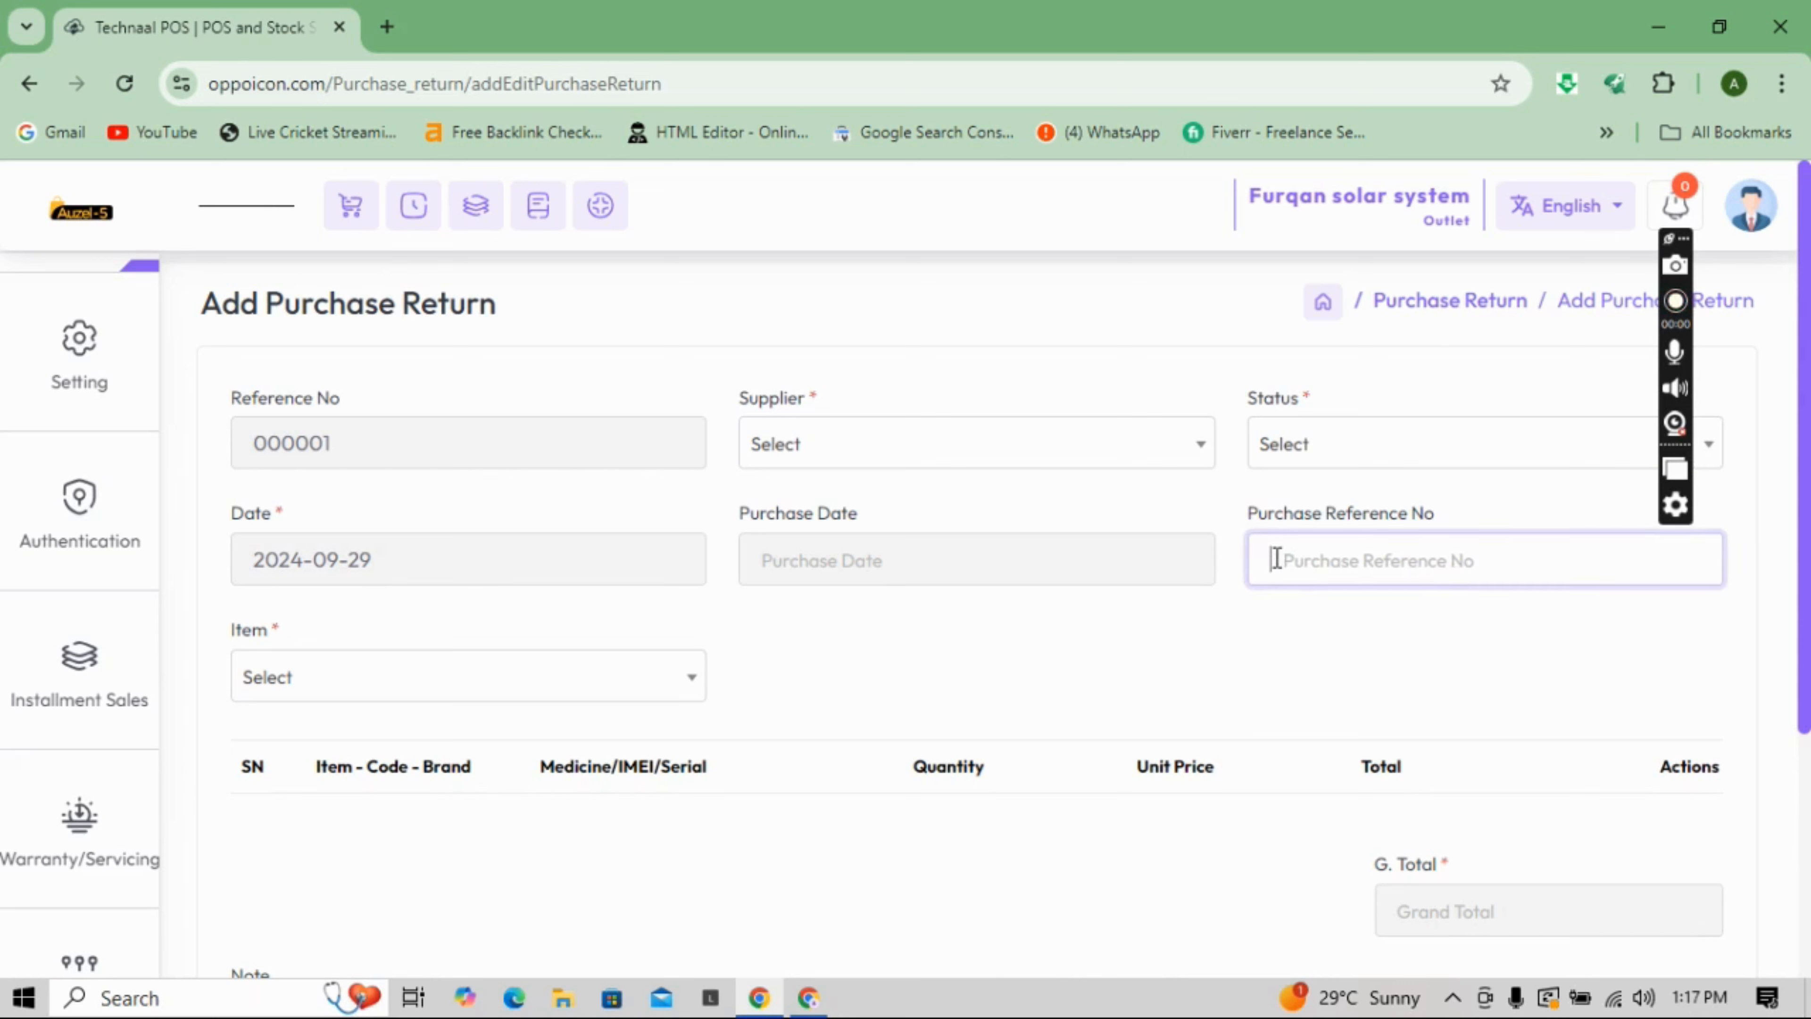
click(630, 679)
scroll(357, 582, down, 3)
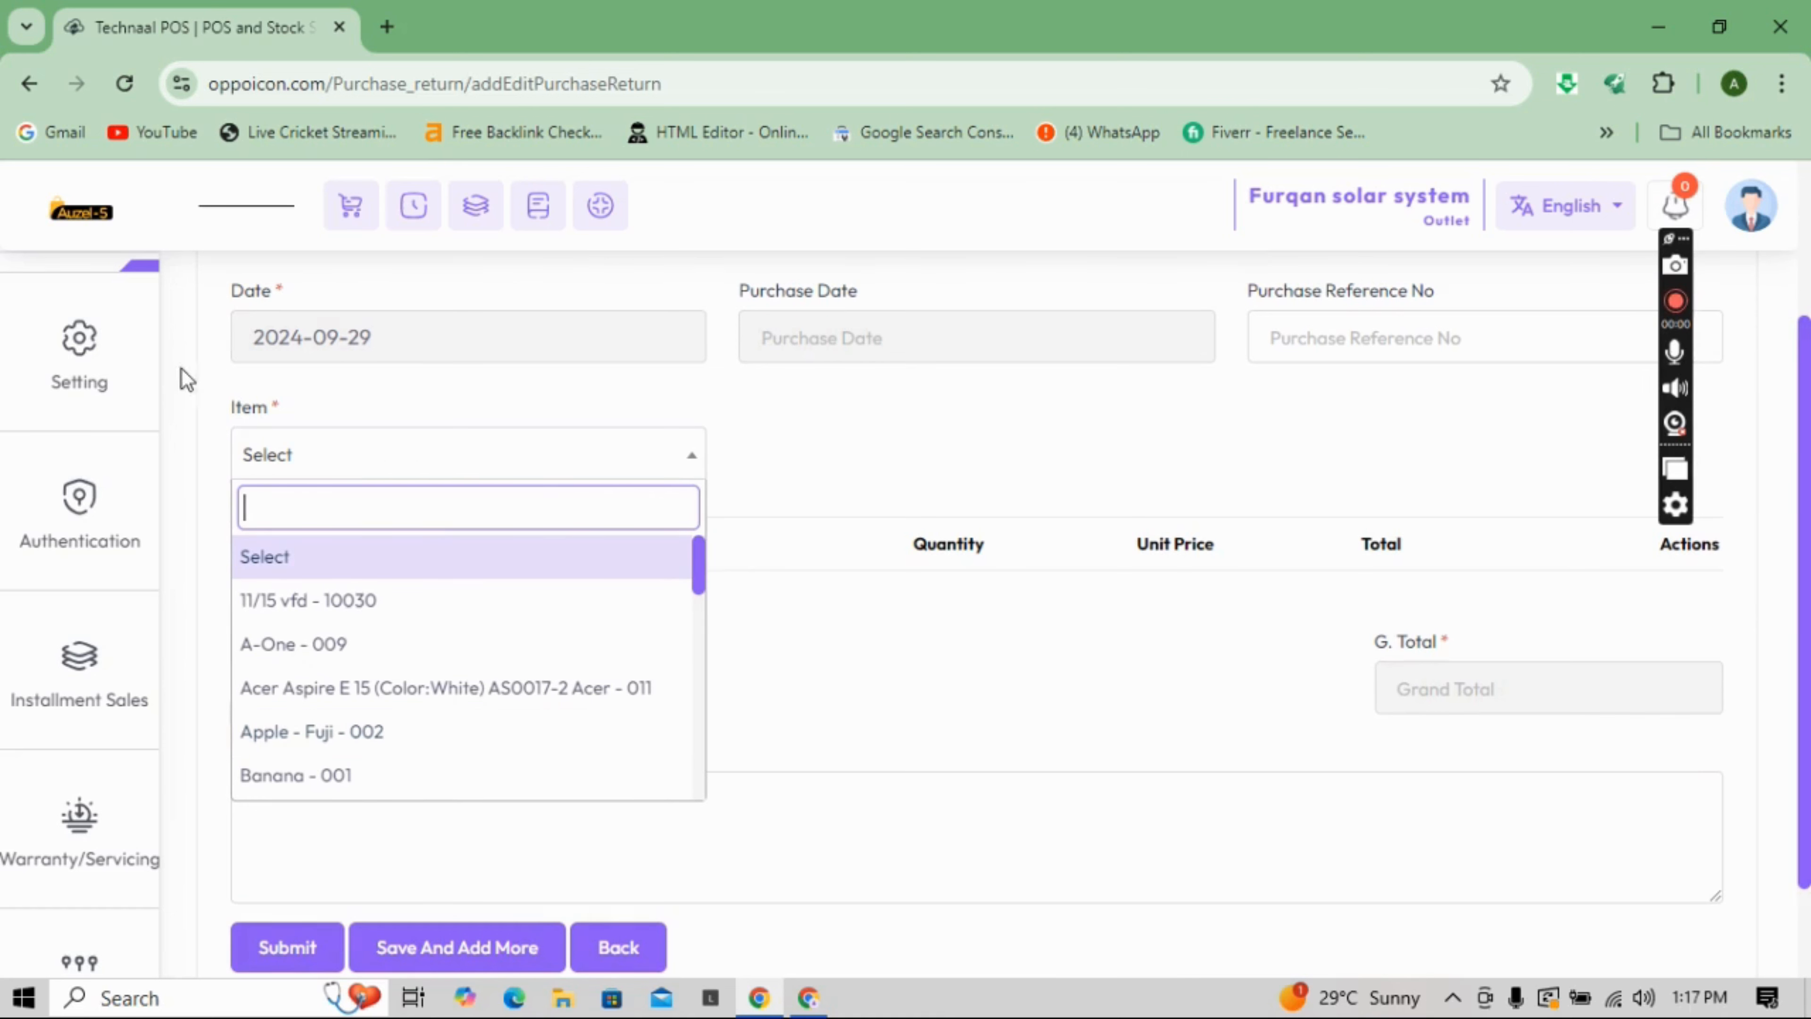
click(117, 339)
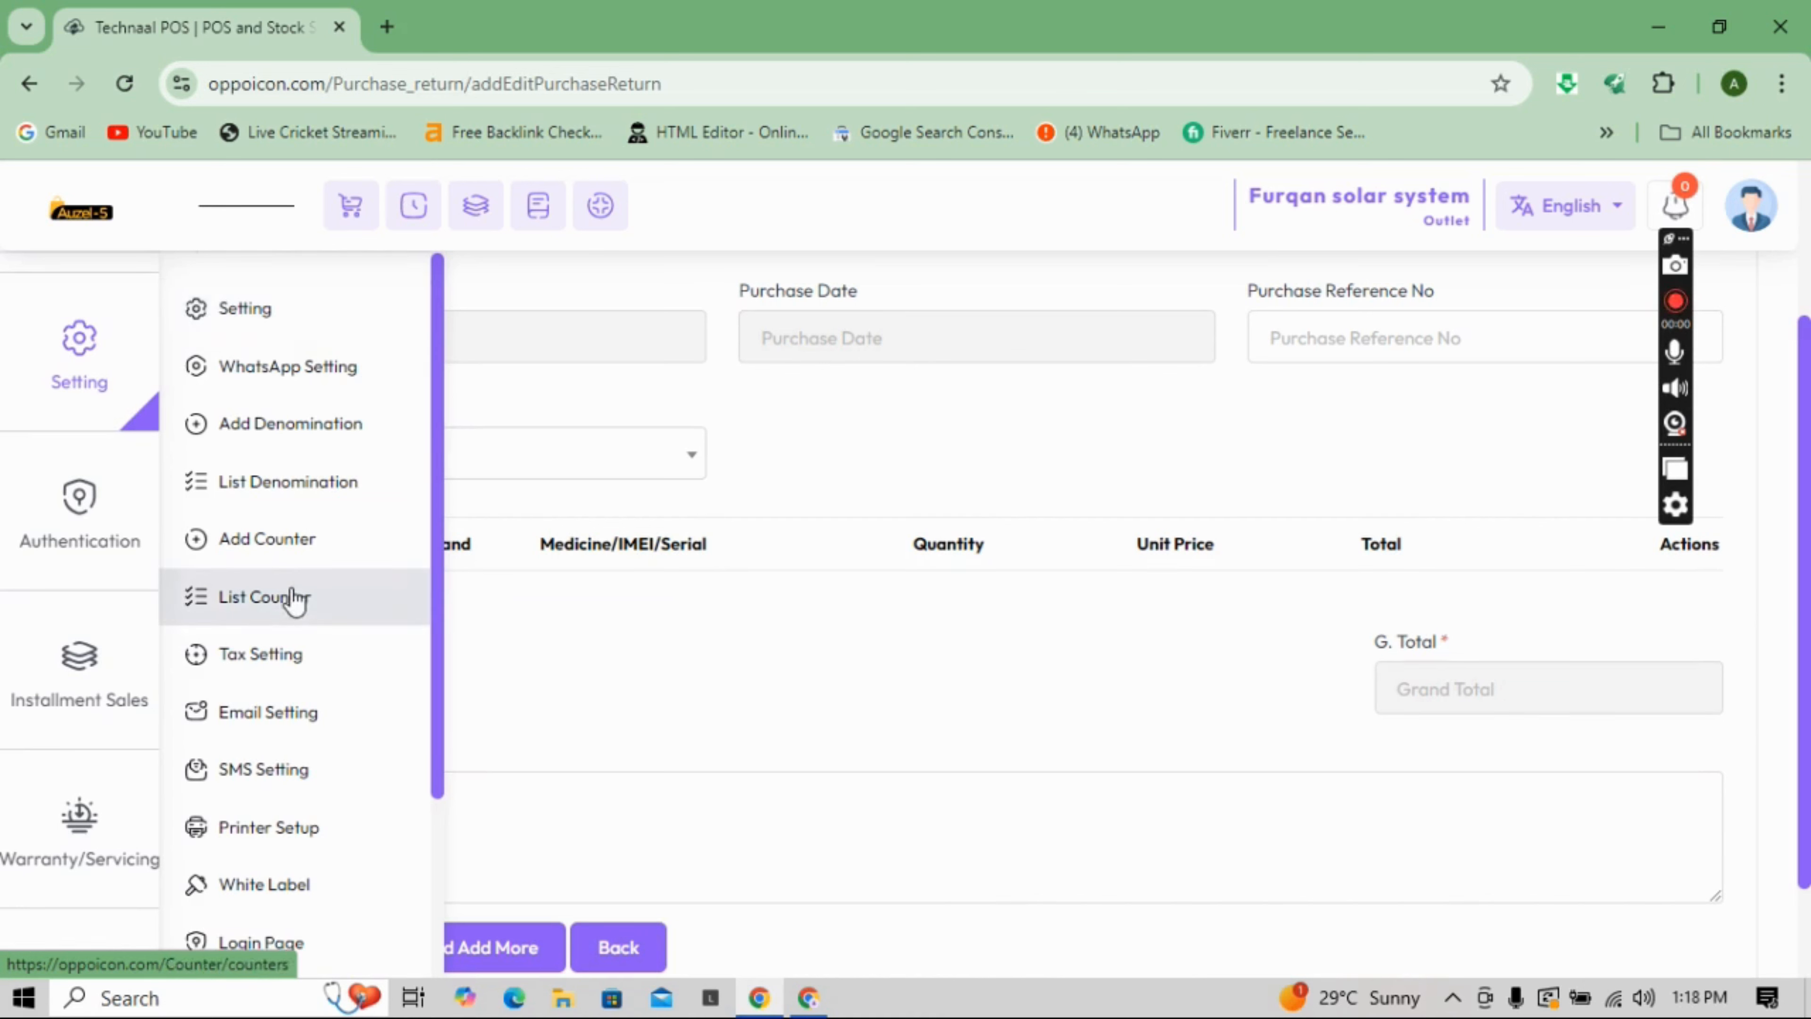
- Switch between the Authentication and Installment Sales sidebar menus, ending on Installment Sales
click(101, 615)
click(97, 567)
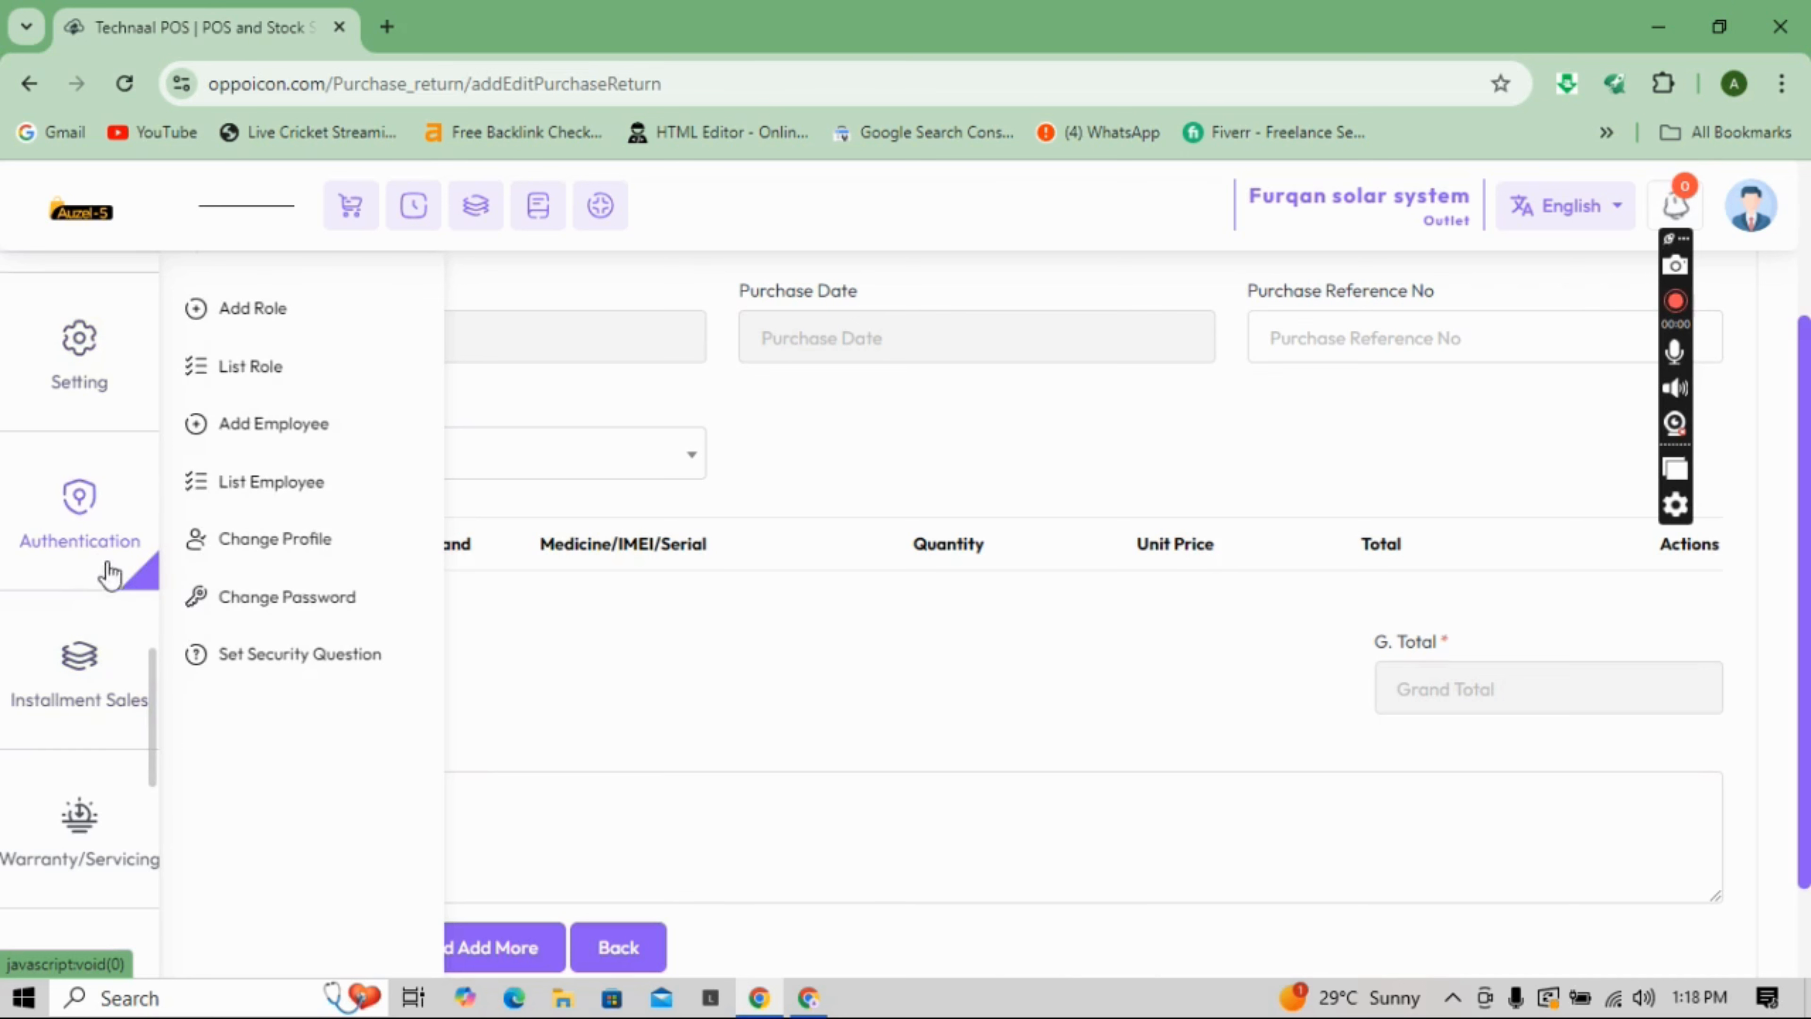
click(113, 619)
click(107, 555)
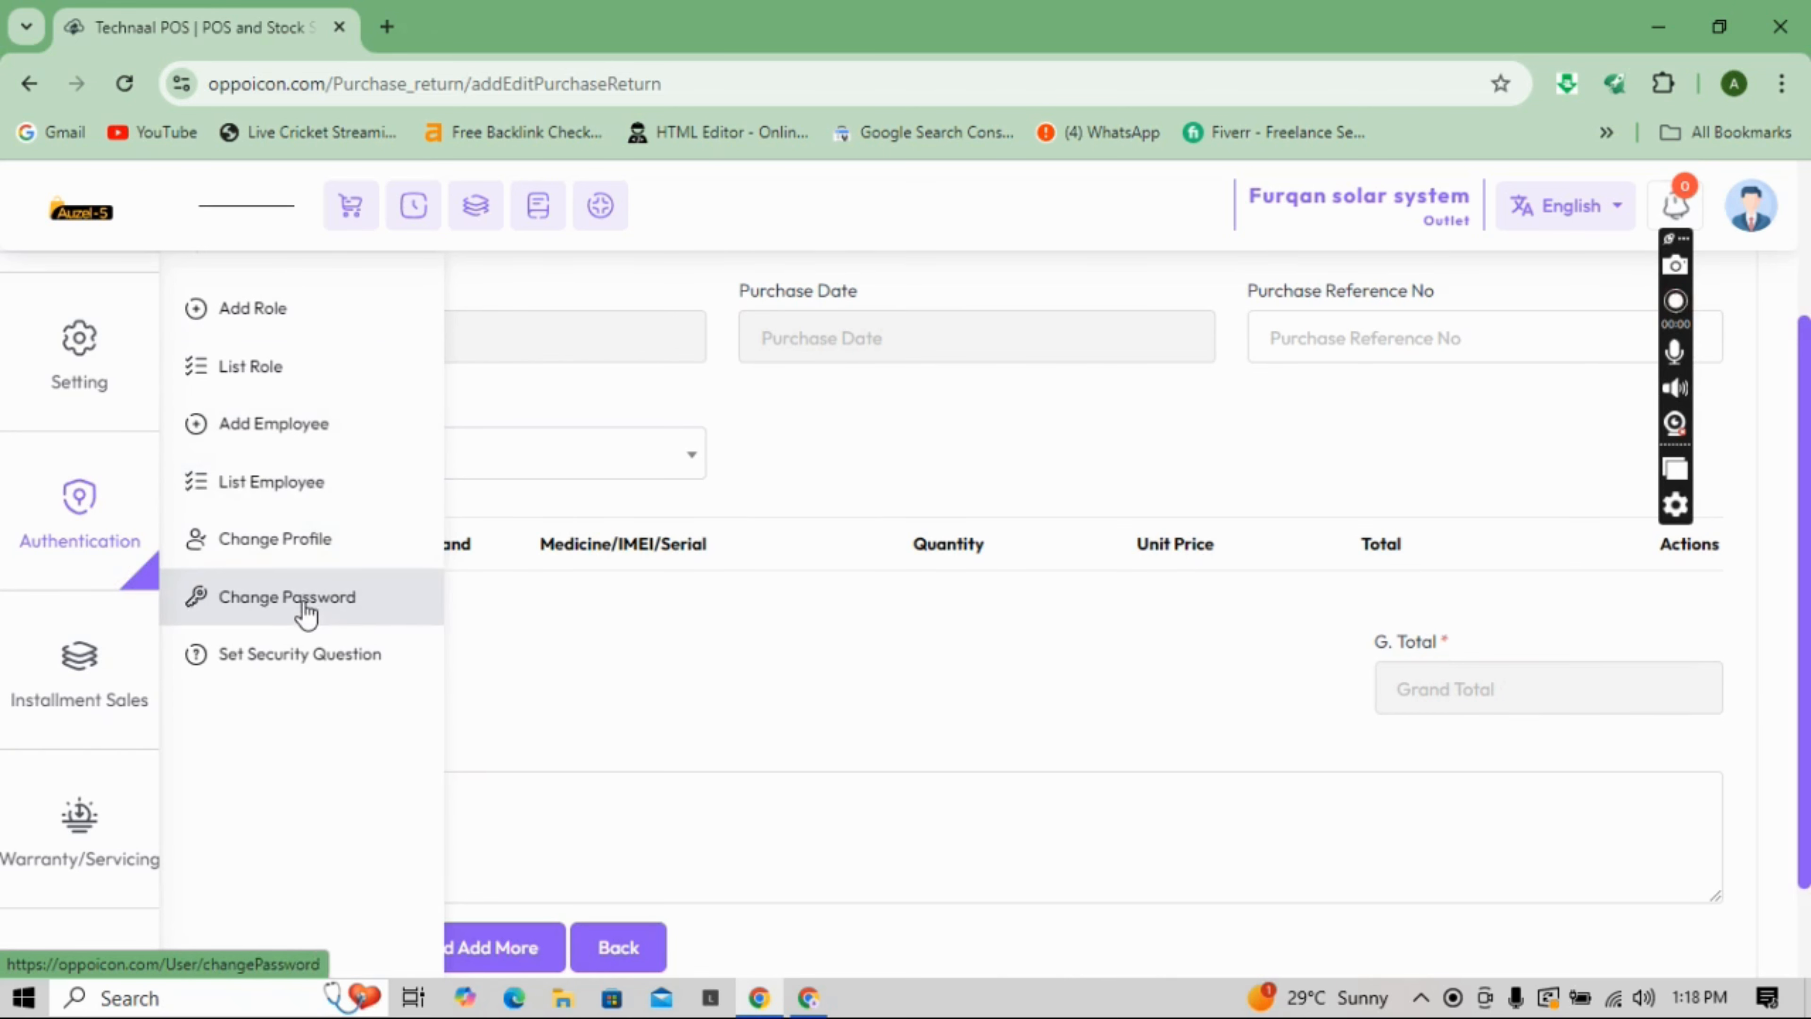
click(123, 699)
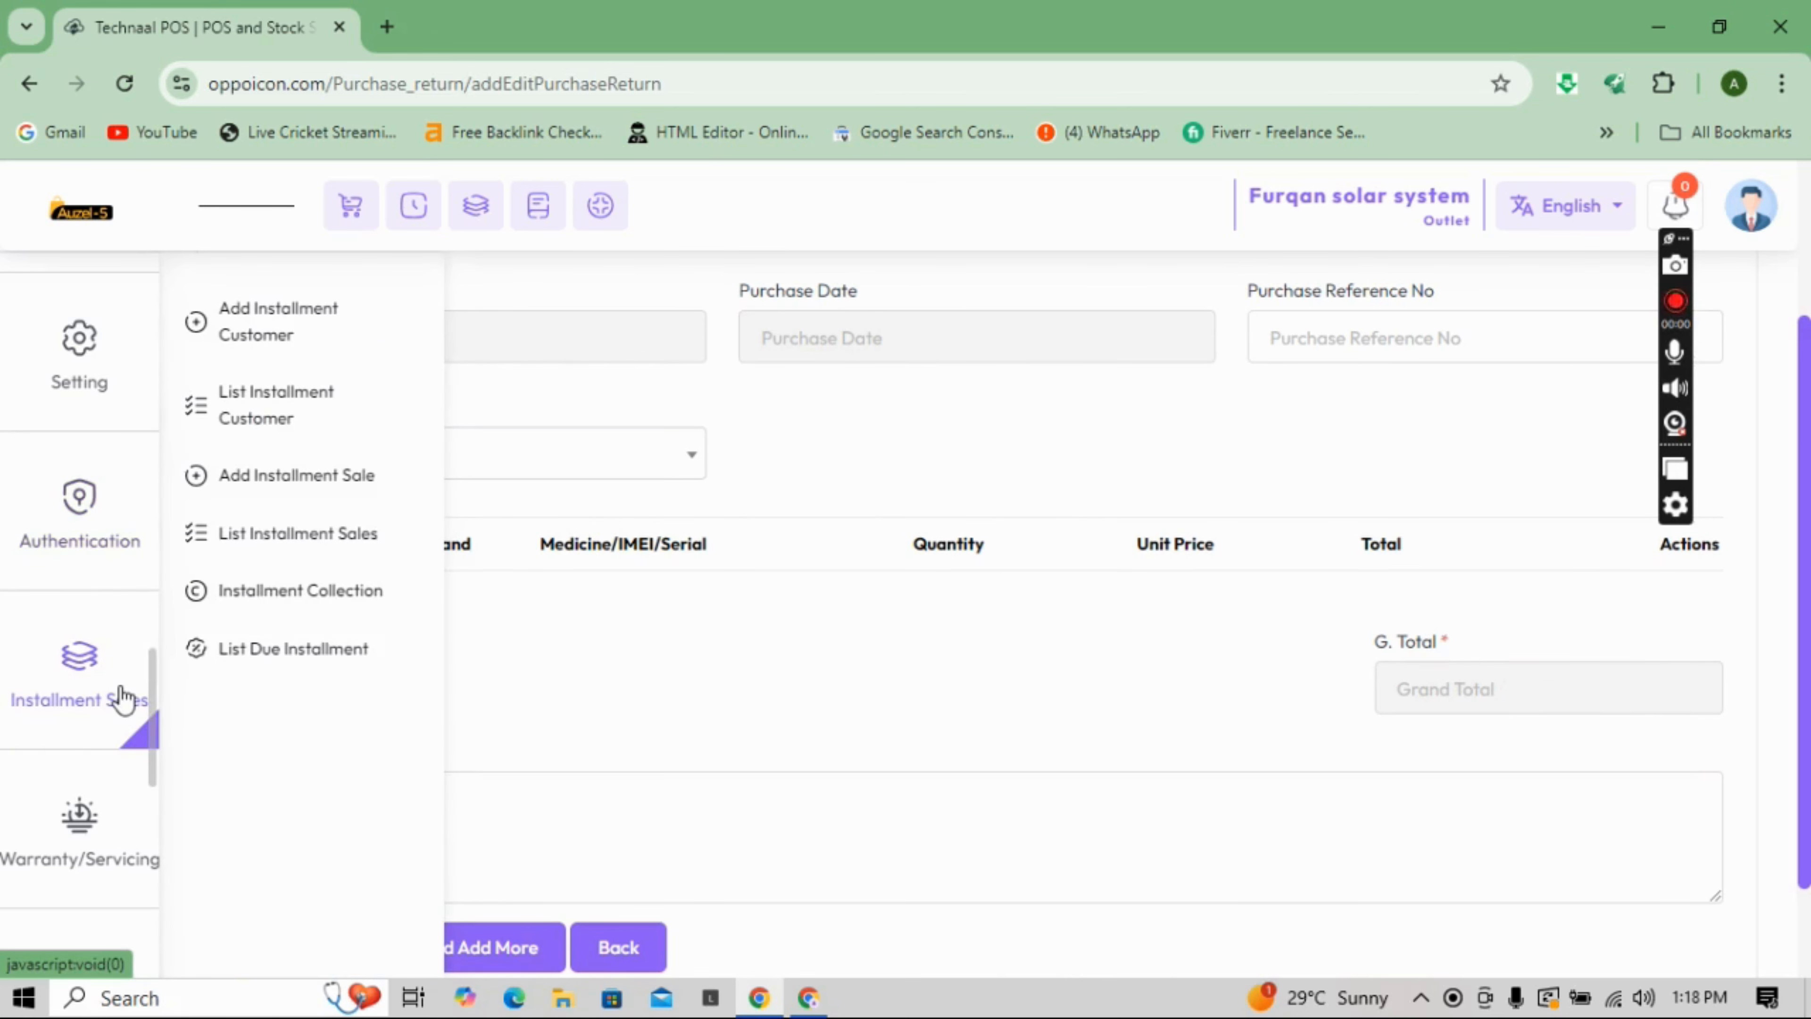
- Open Add Installment Customer and scroll through its customer, NID, photo and guarantor fields
click(354, 360)
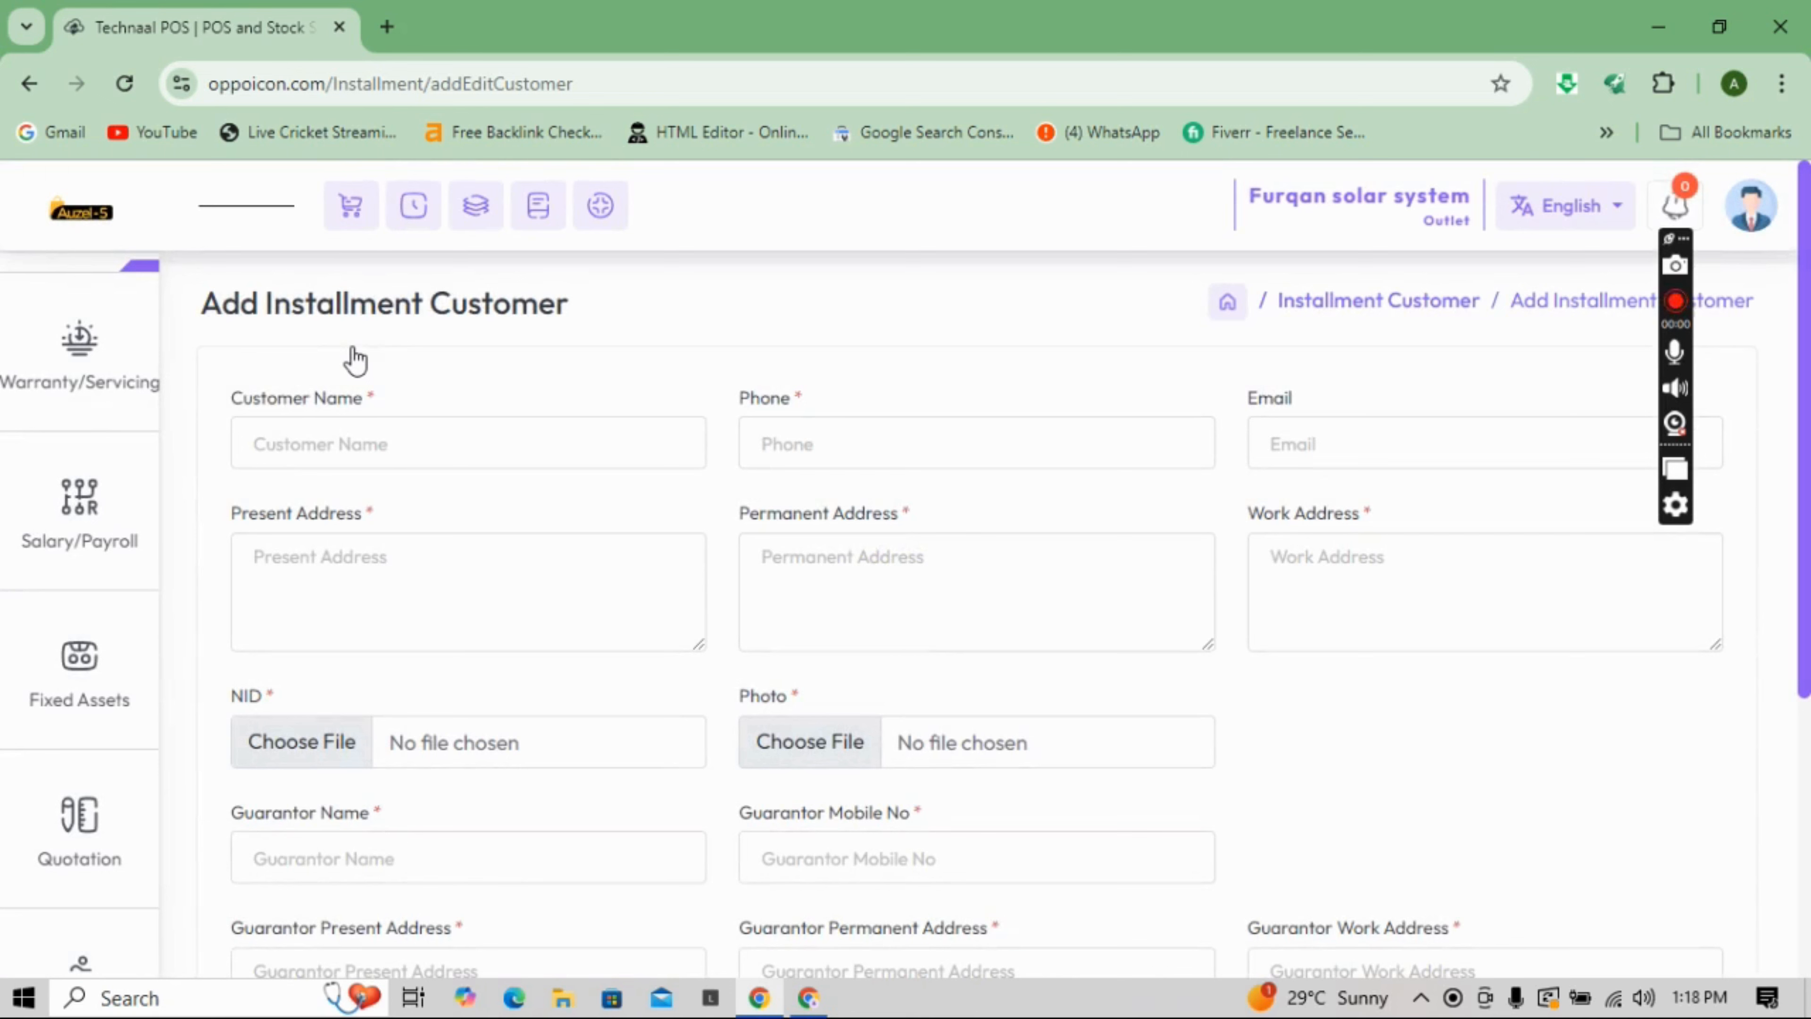
drag(354, 361, 392, 434)
click(394, 437)
click(823, 438)
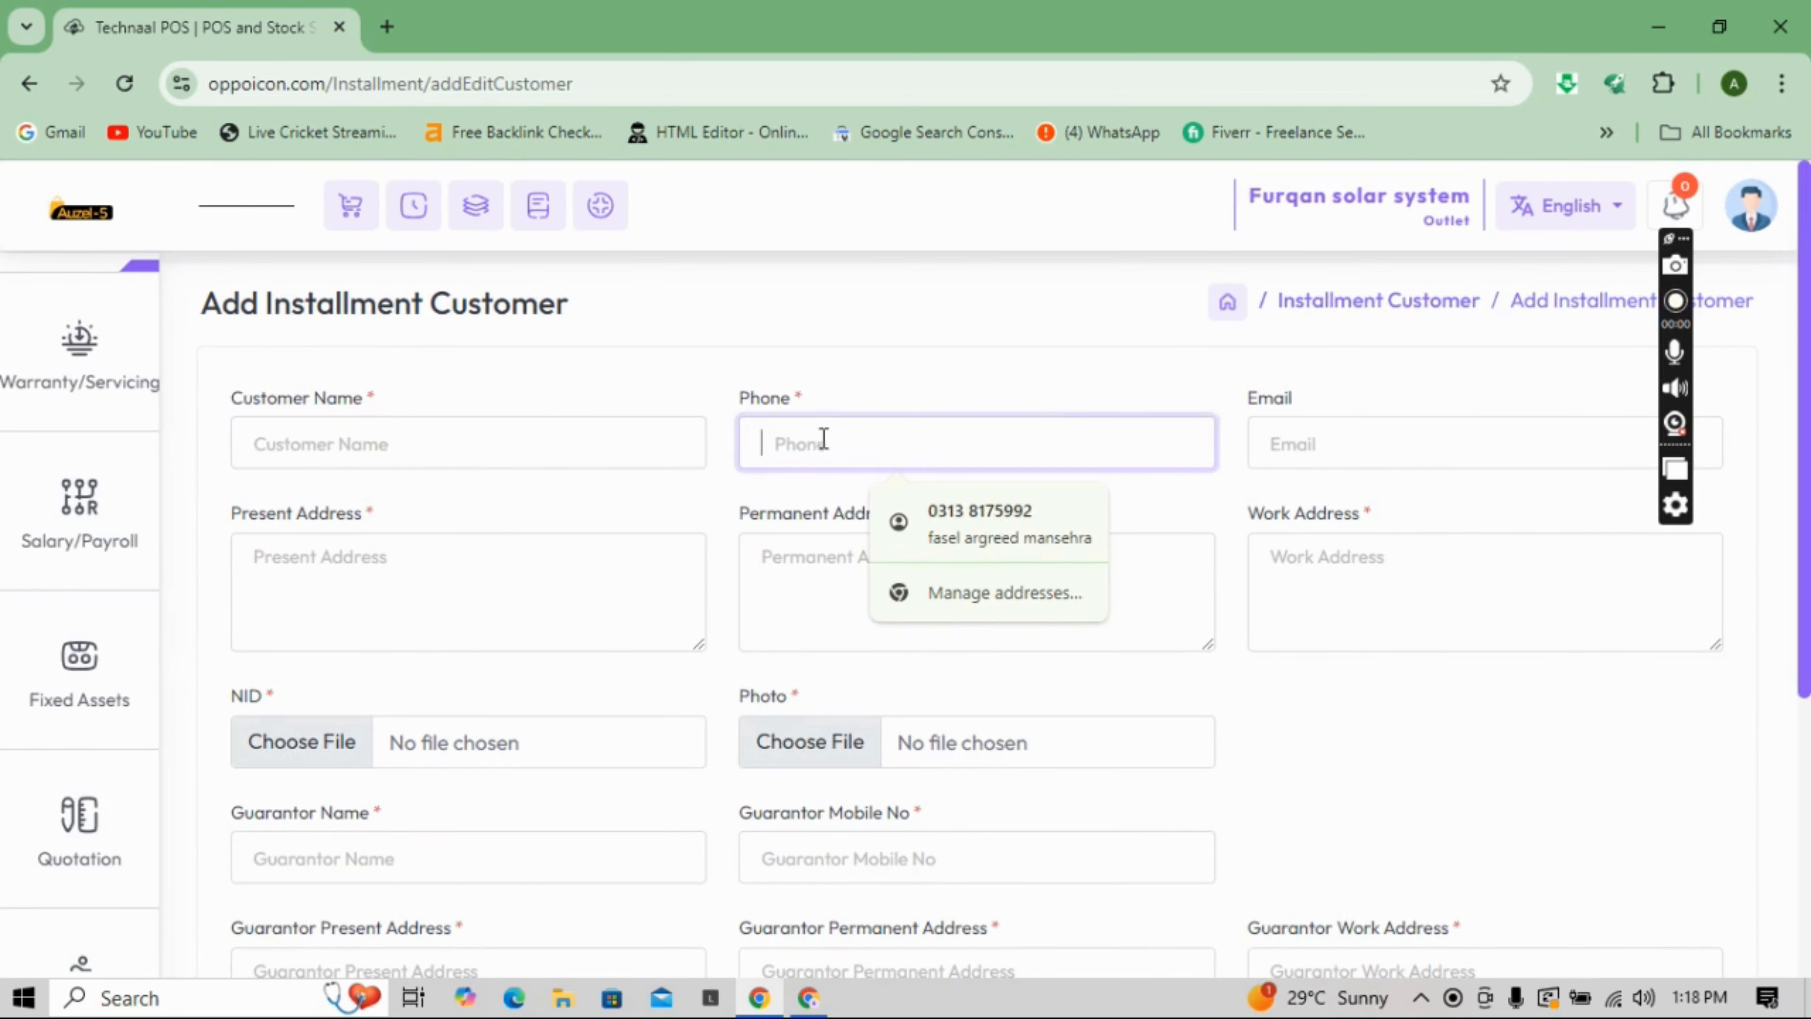
scroll(1804, 420, down, 2)
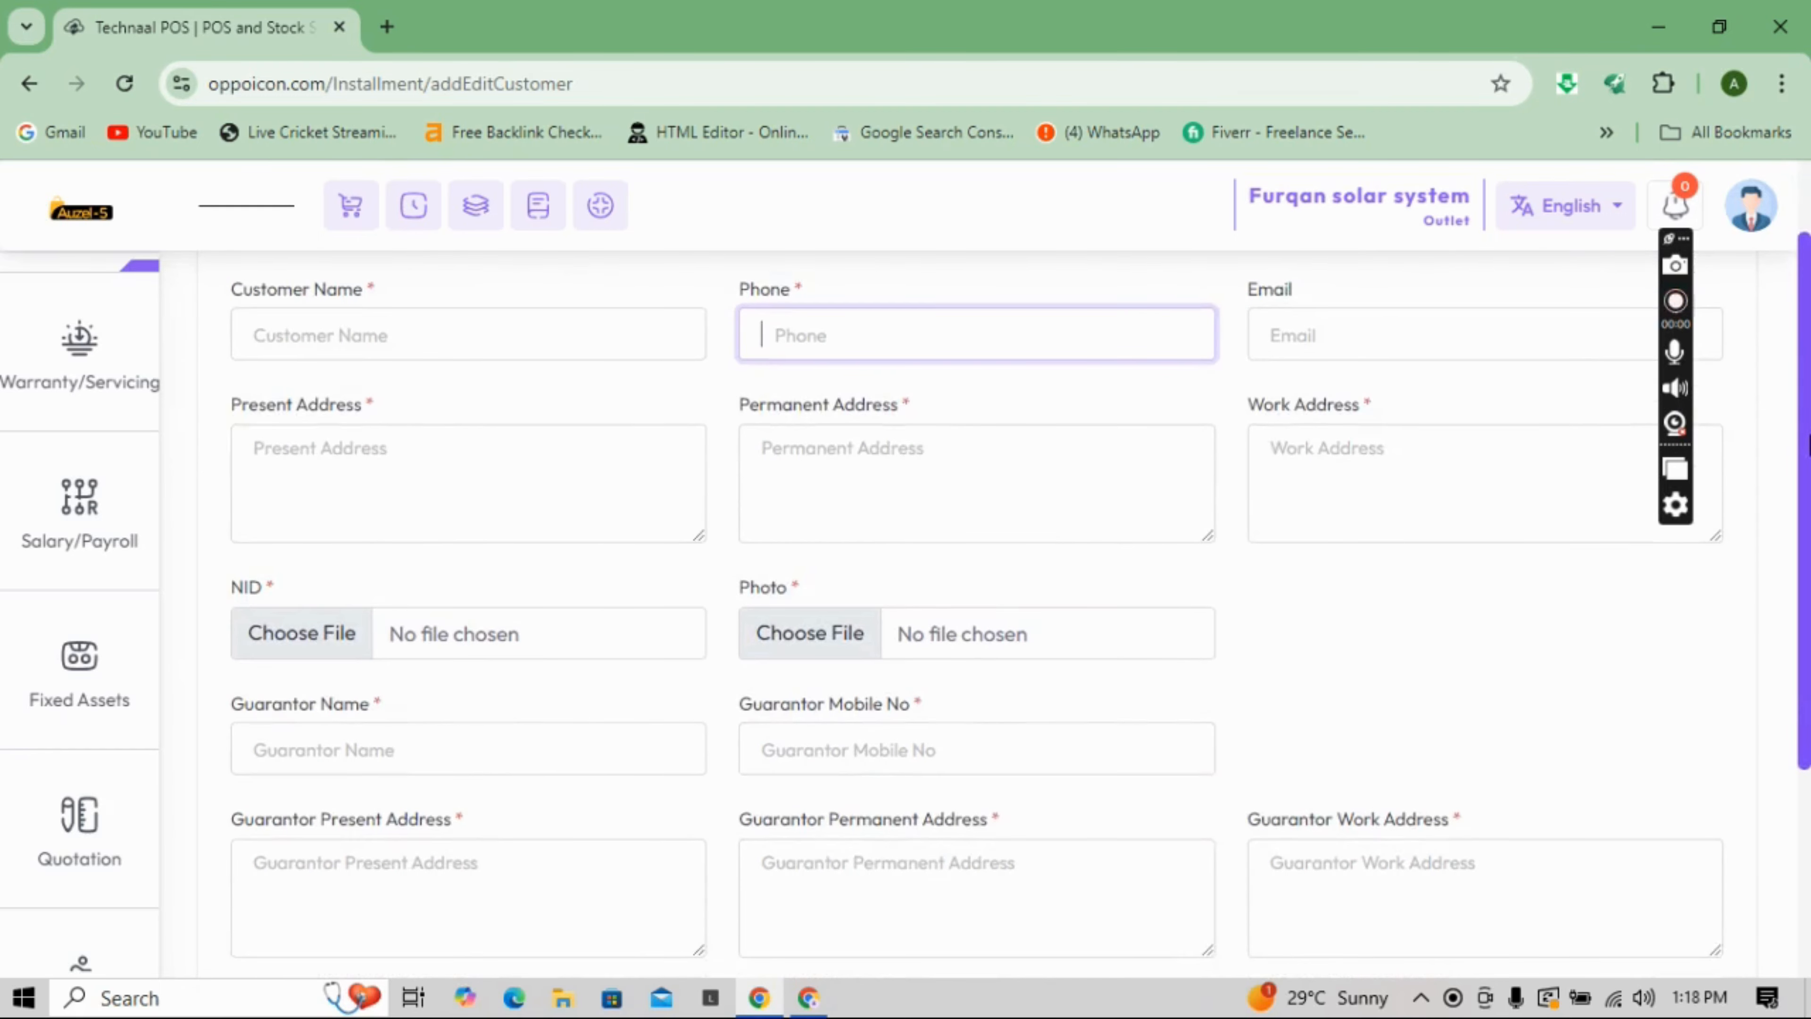
scroll(1807, 446, down, 2)
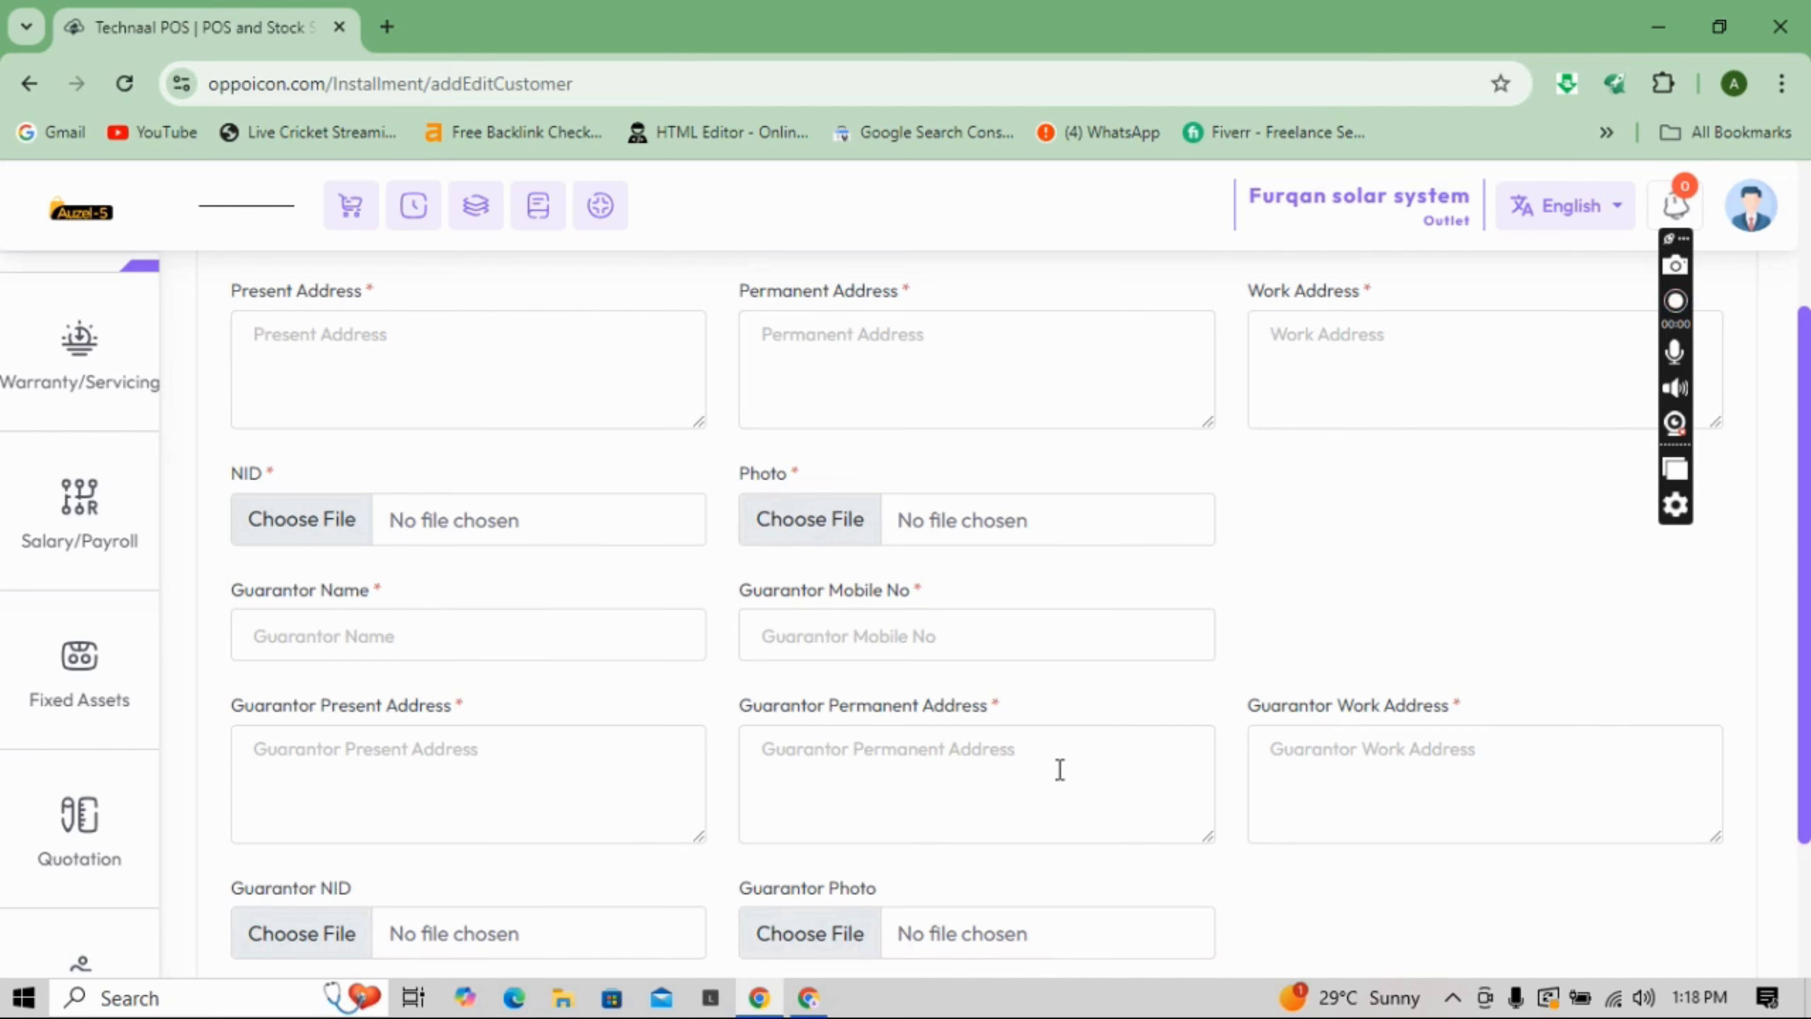
scroll(1807, 608, down, 3)
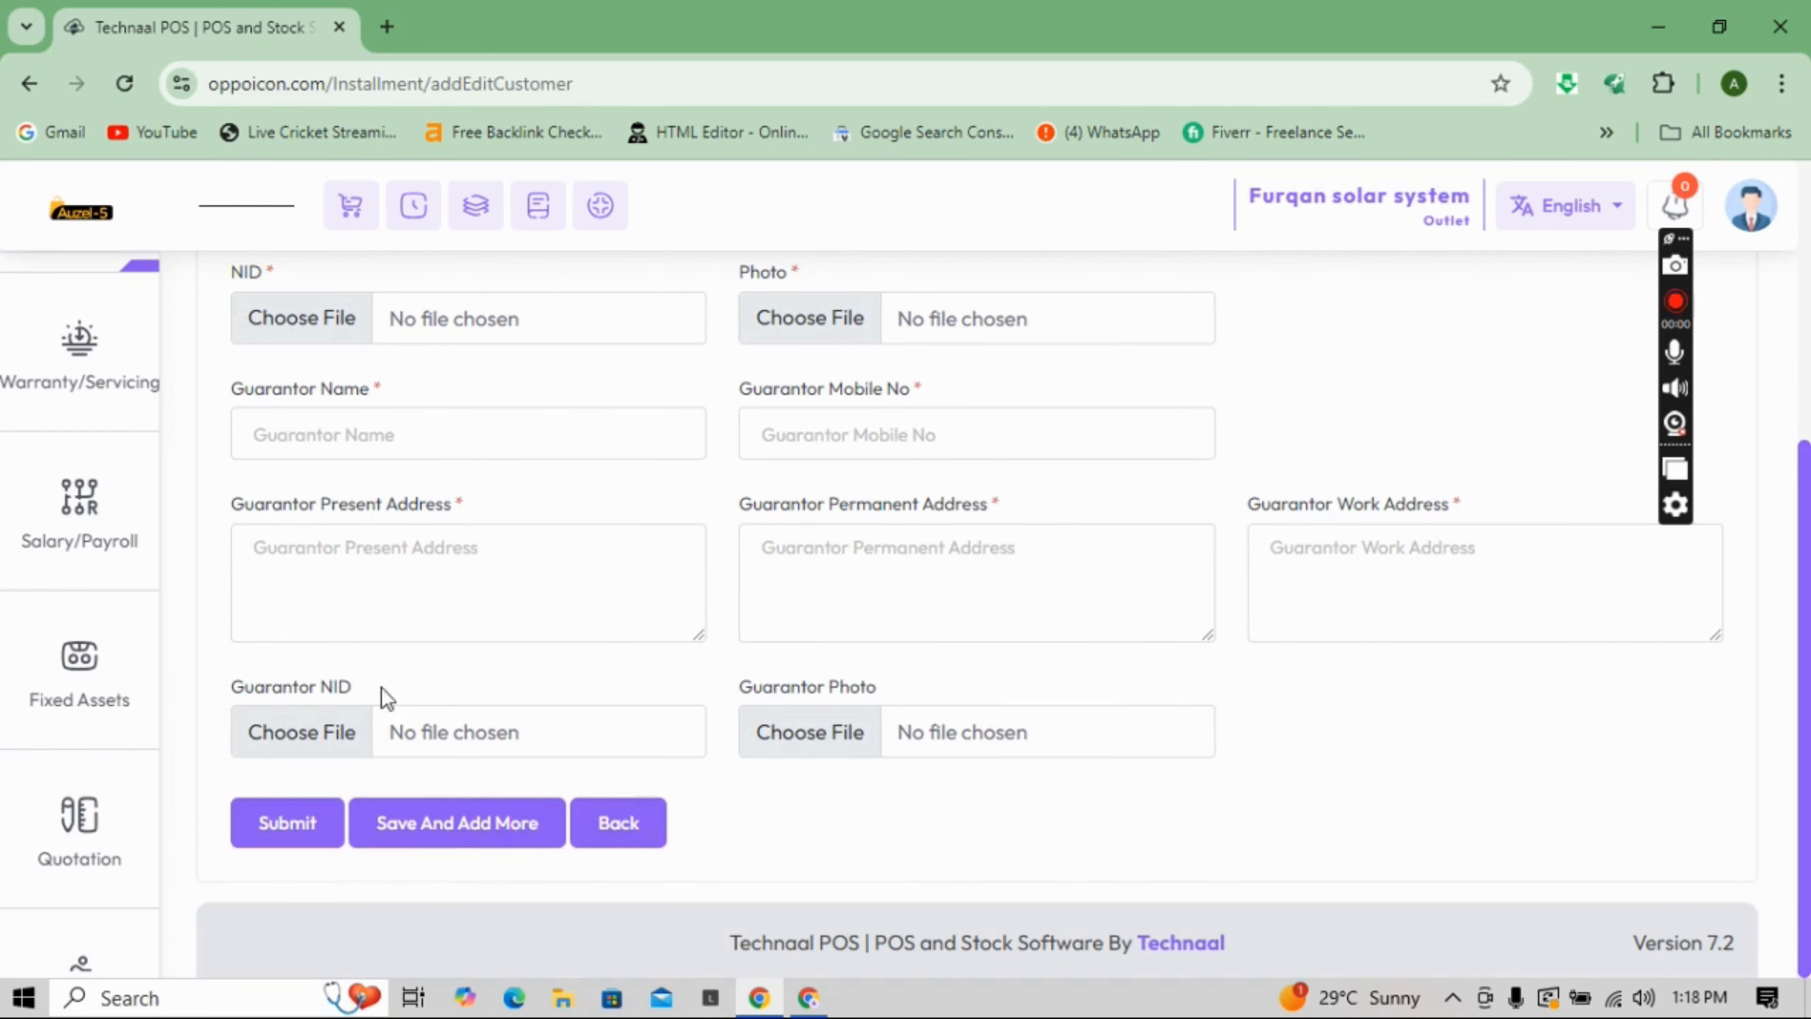
mouse_move(79, 829)
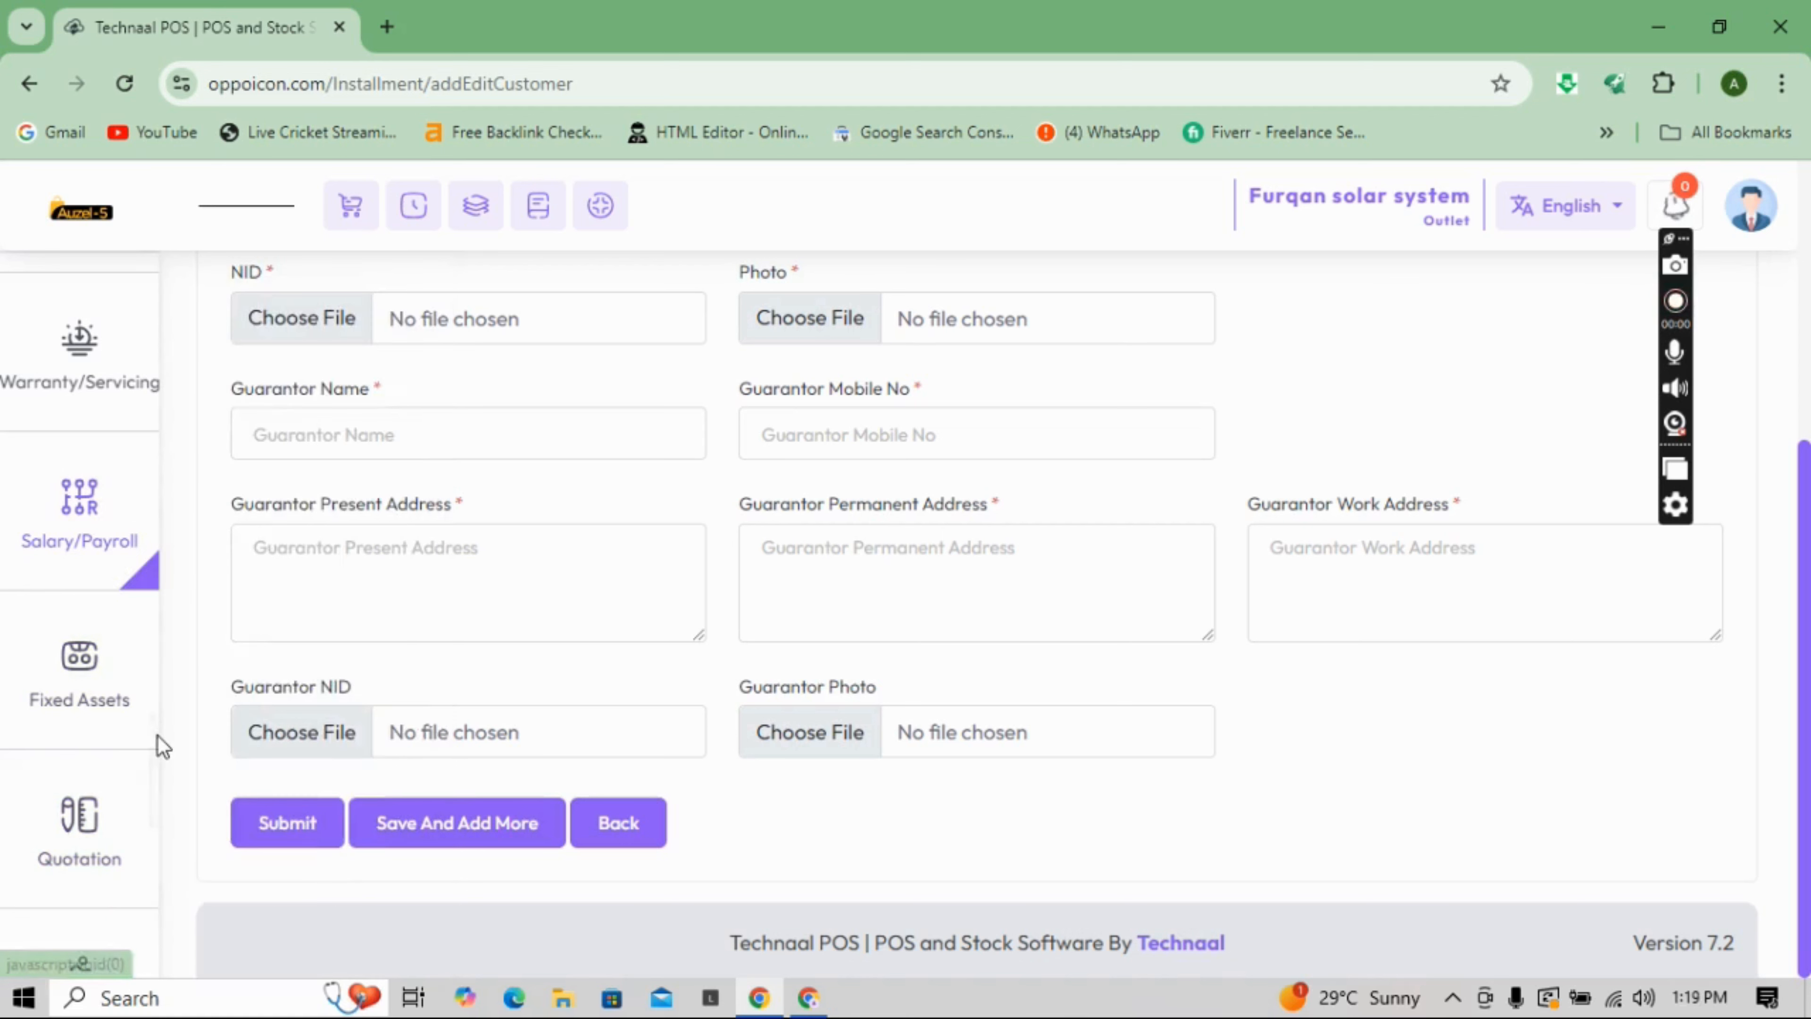
scroll(158, 748, down, 5)
right_click(158, 713)
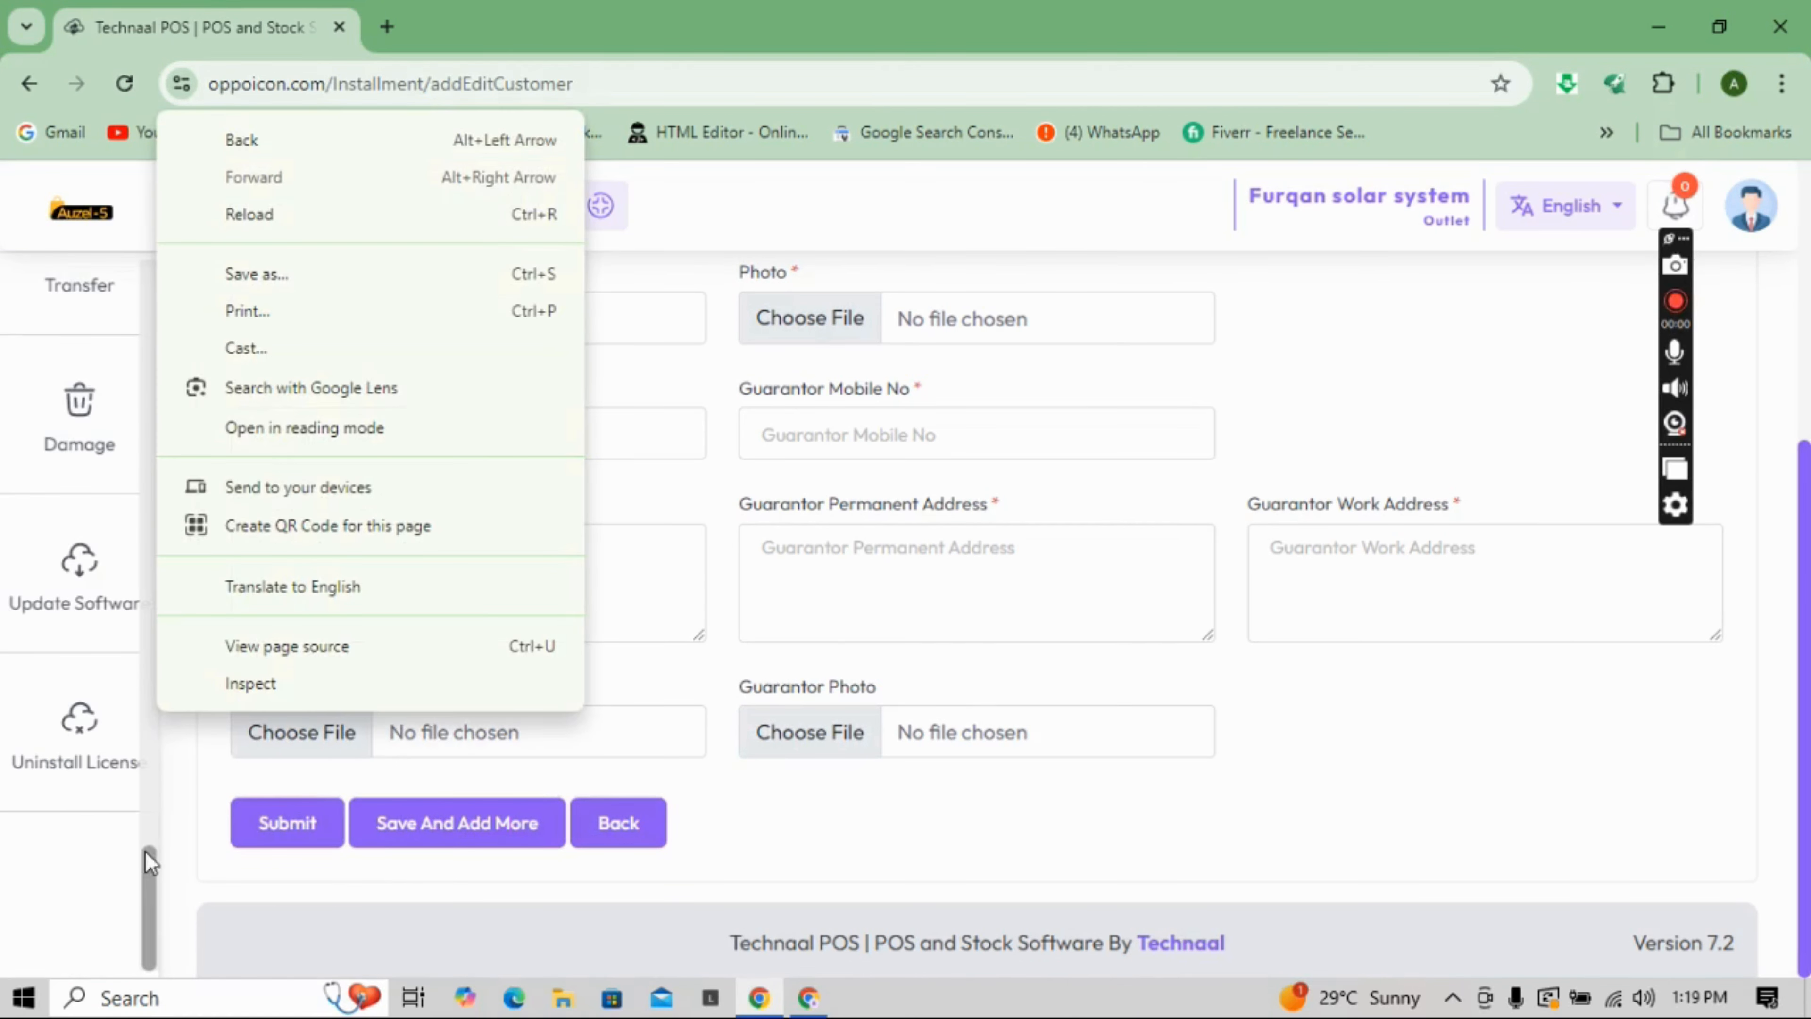
drag(144, 874, 142, 732)
mouse_move(48, 532)
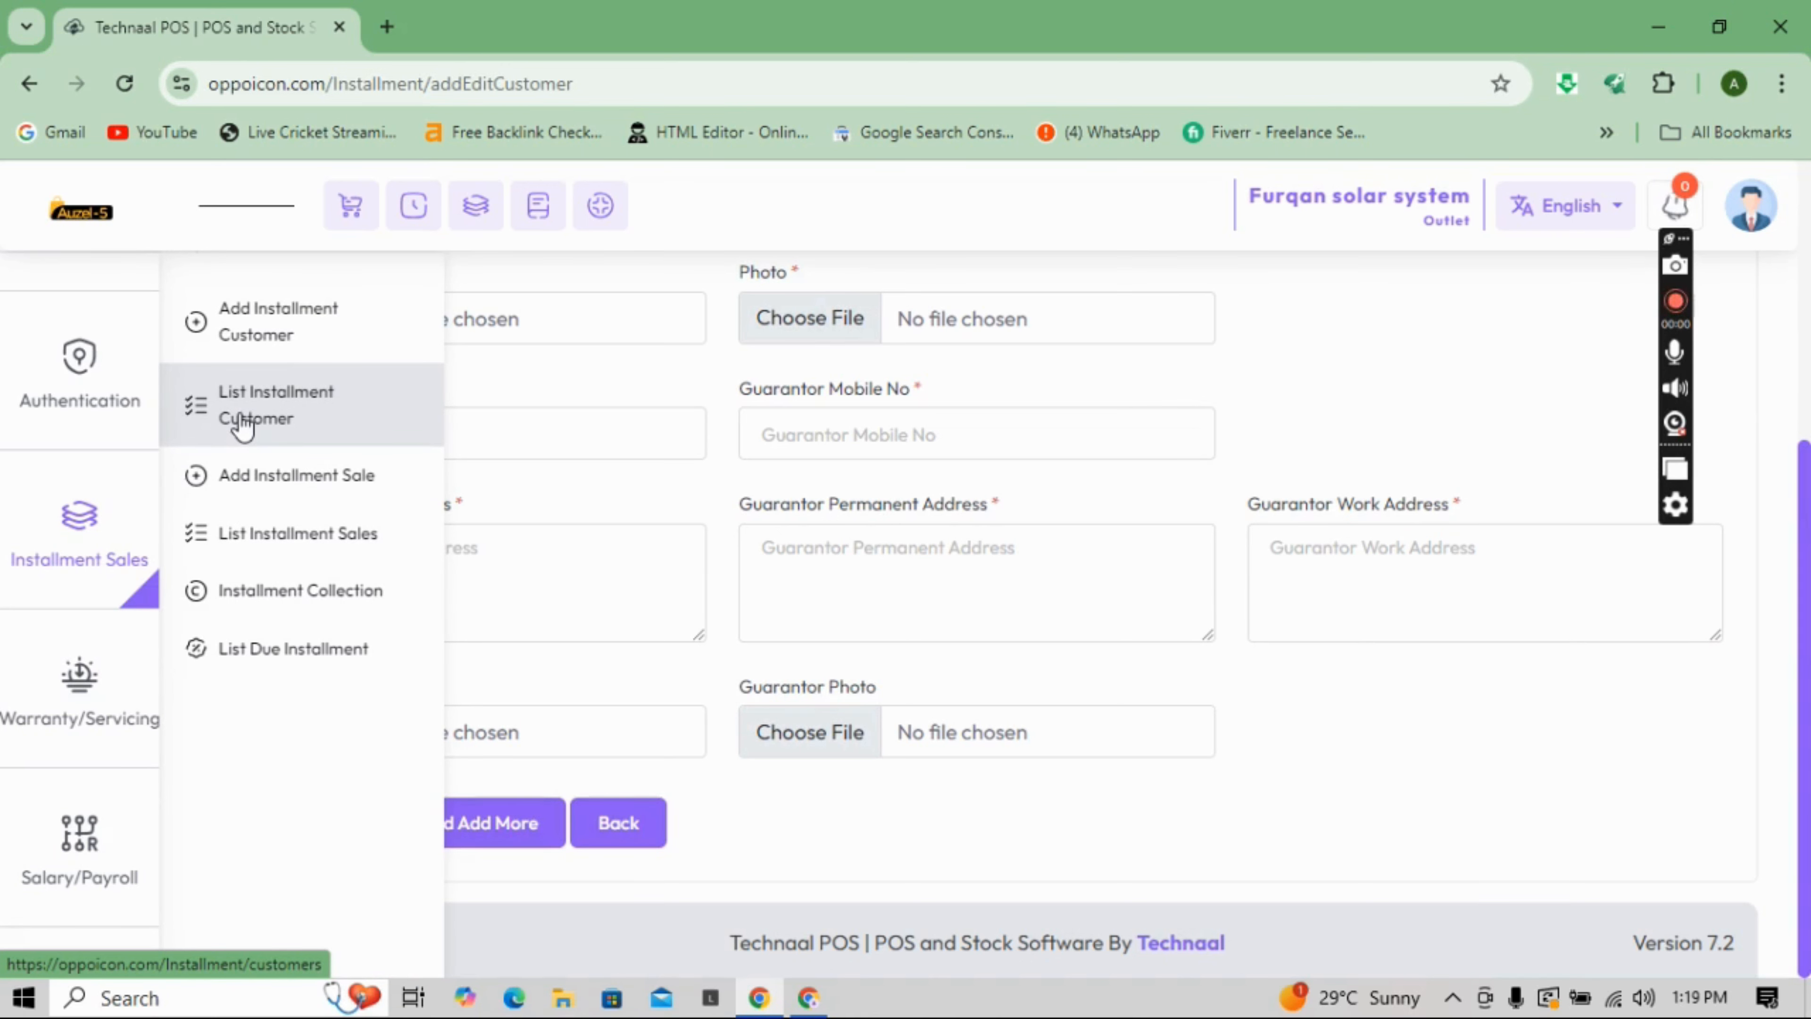
- Start a new installment sale with a customer and the Hard Disk - Samsung - 006 product at 80.0
click(285, 489)
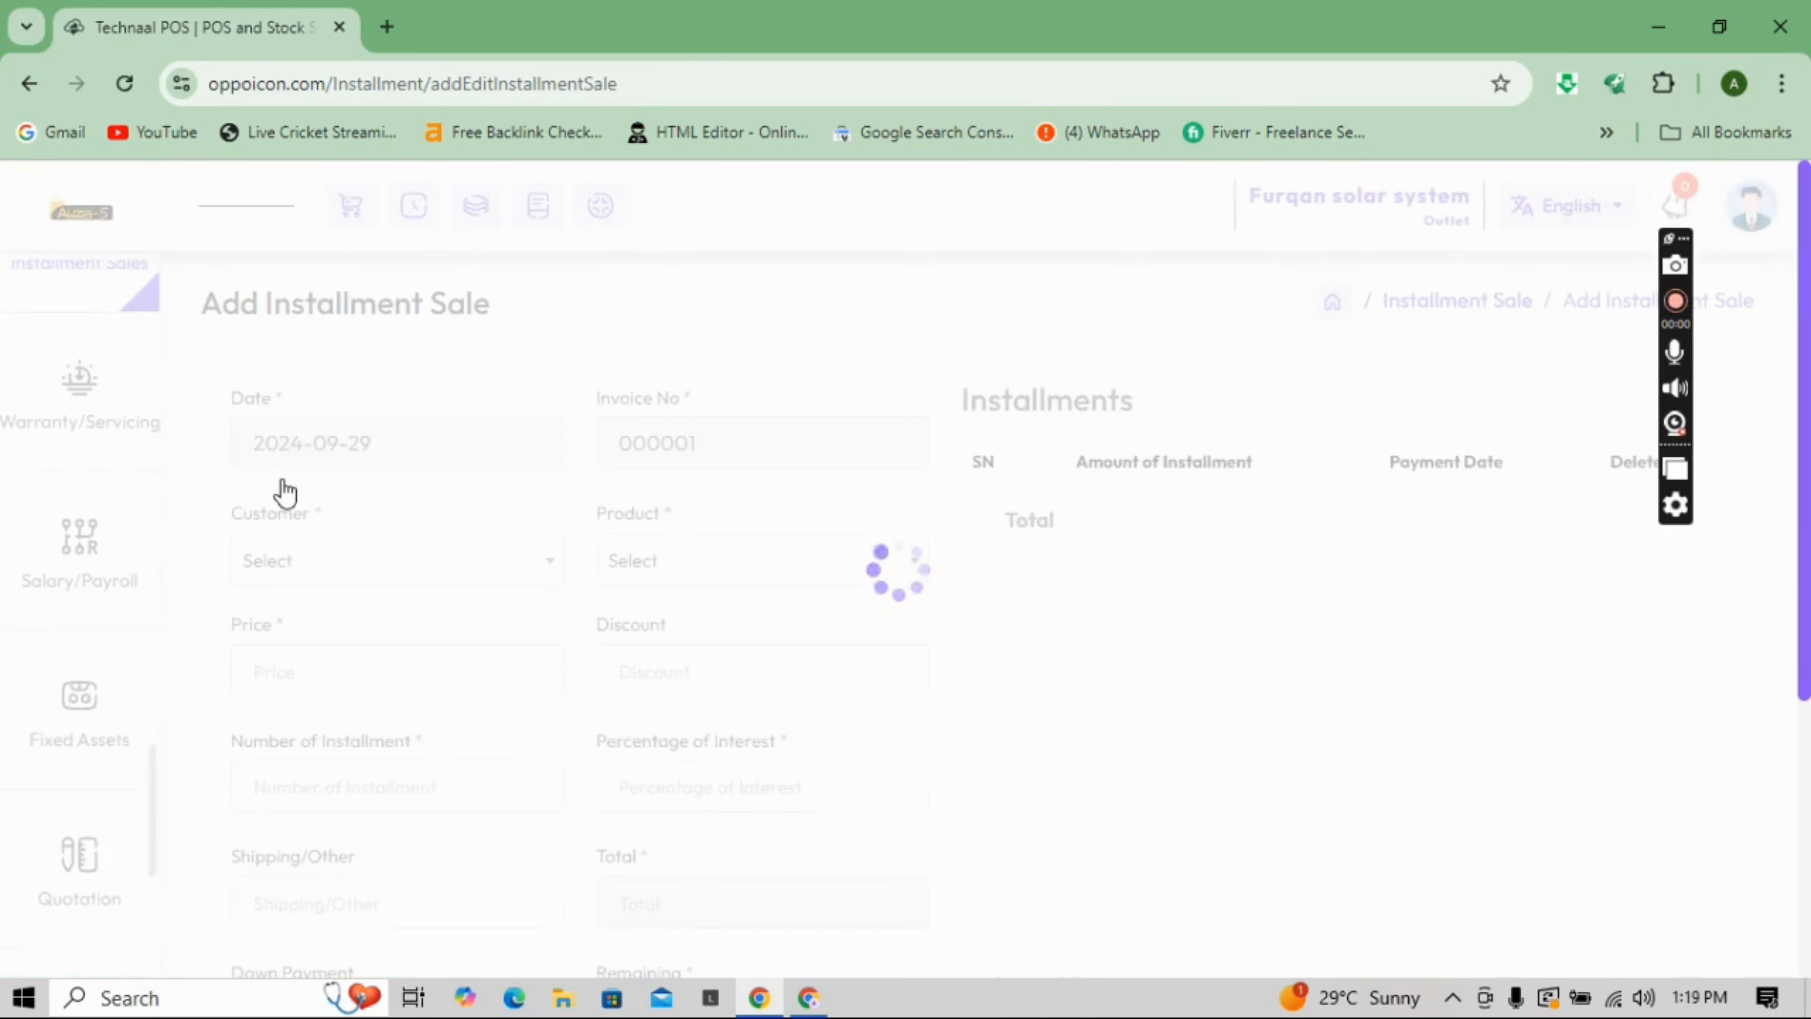
click(365, 564)
click(345, 707)
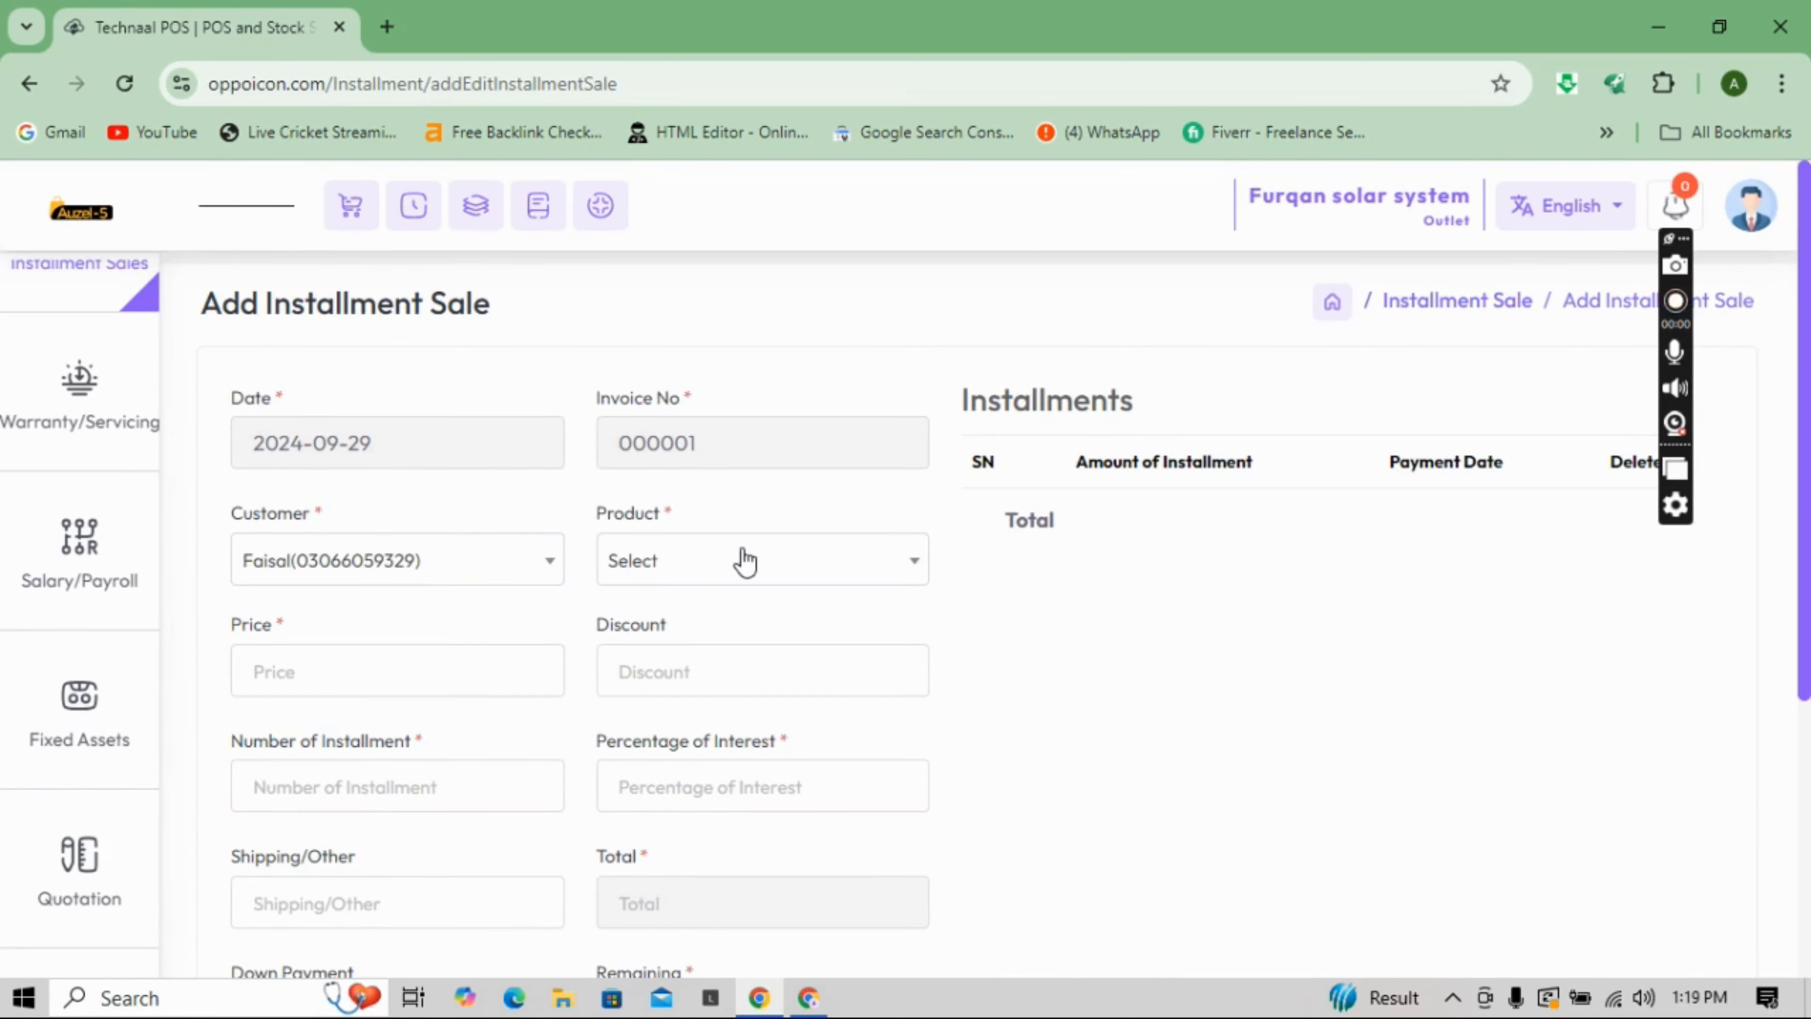
click(740, 561)
click(704, 749)
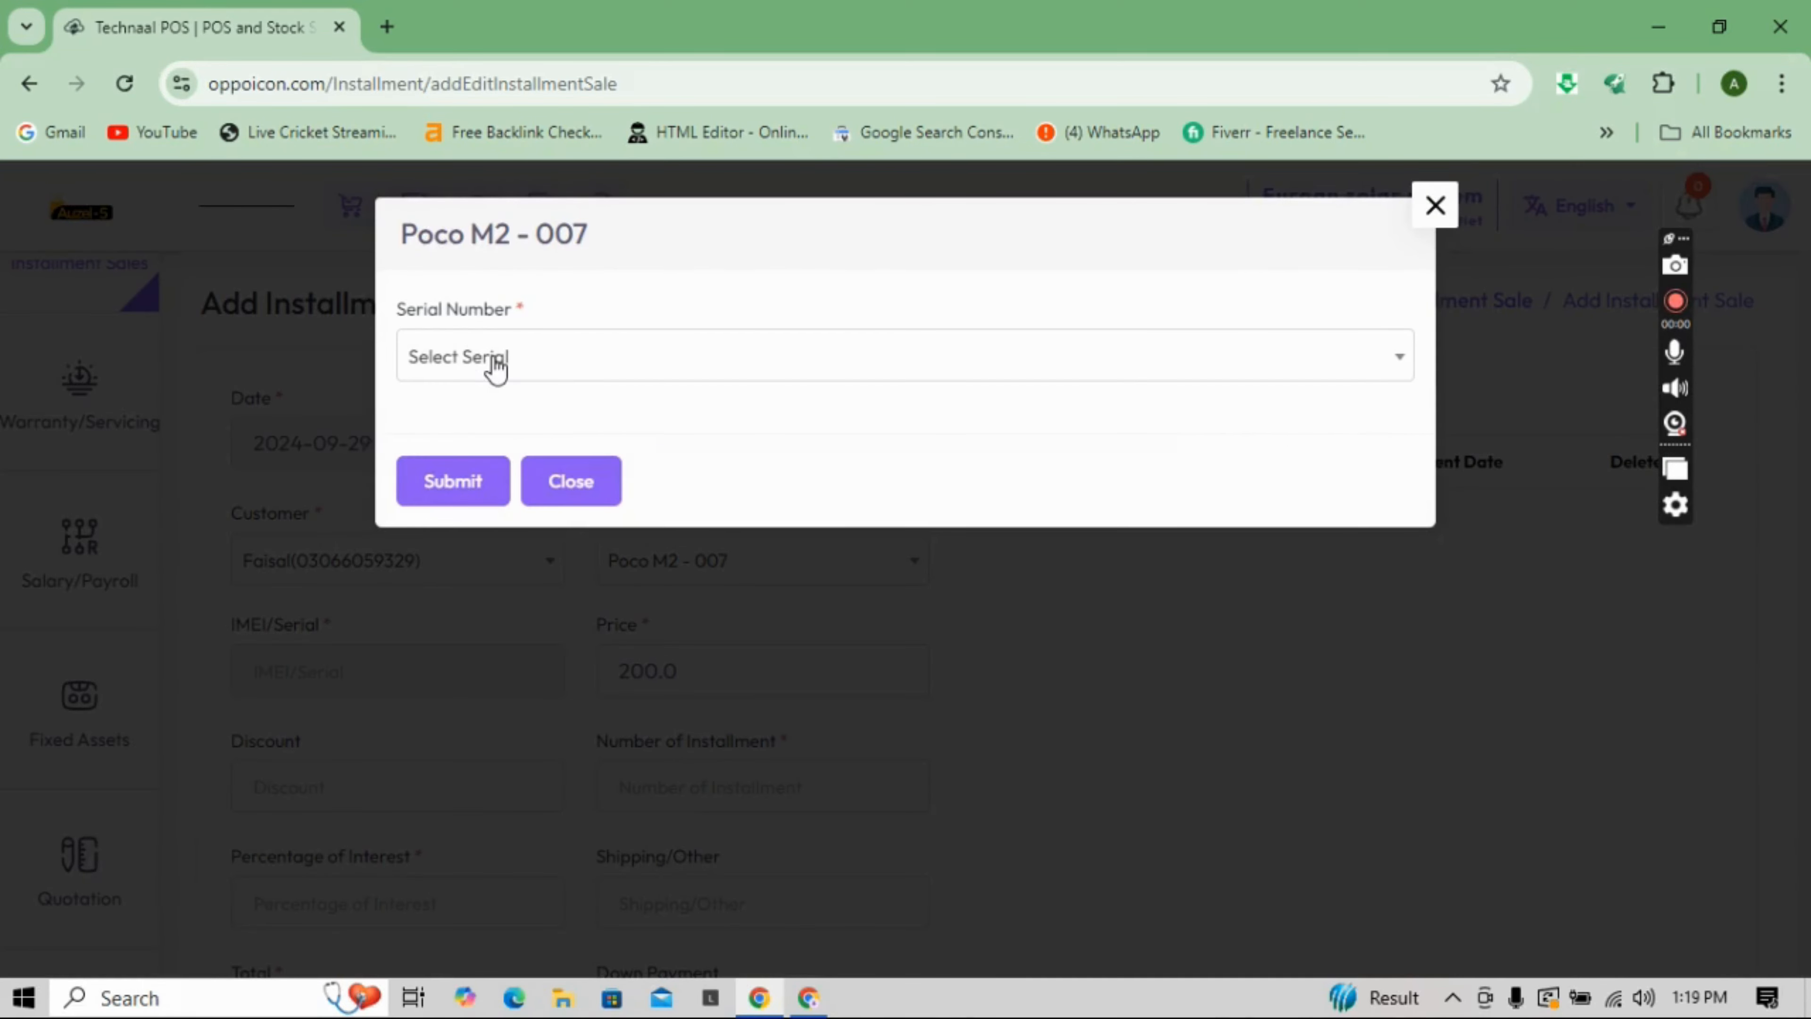
click(494, 360)
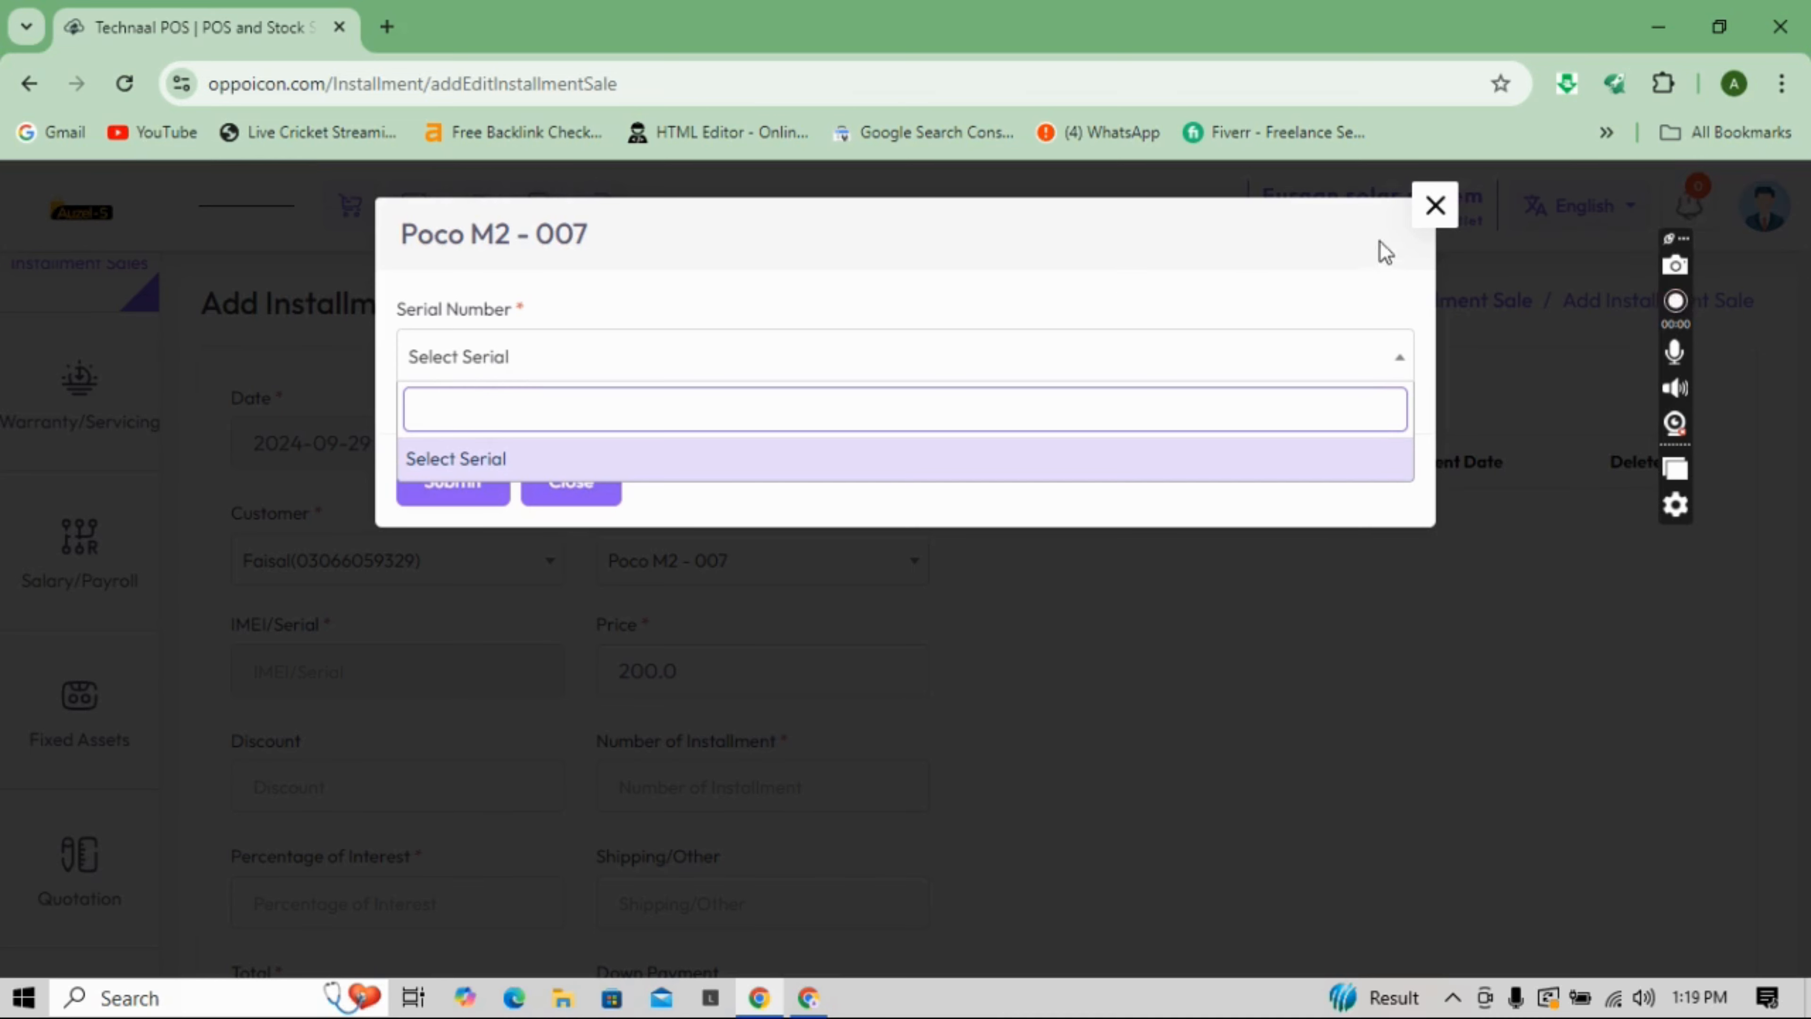
click(1430, 209)
click(865, 565)
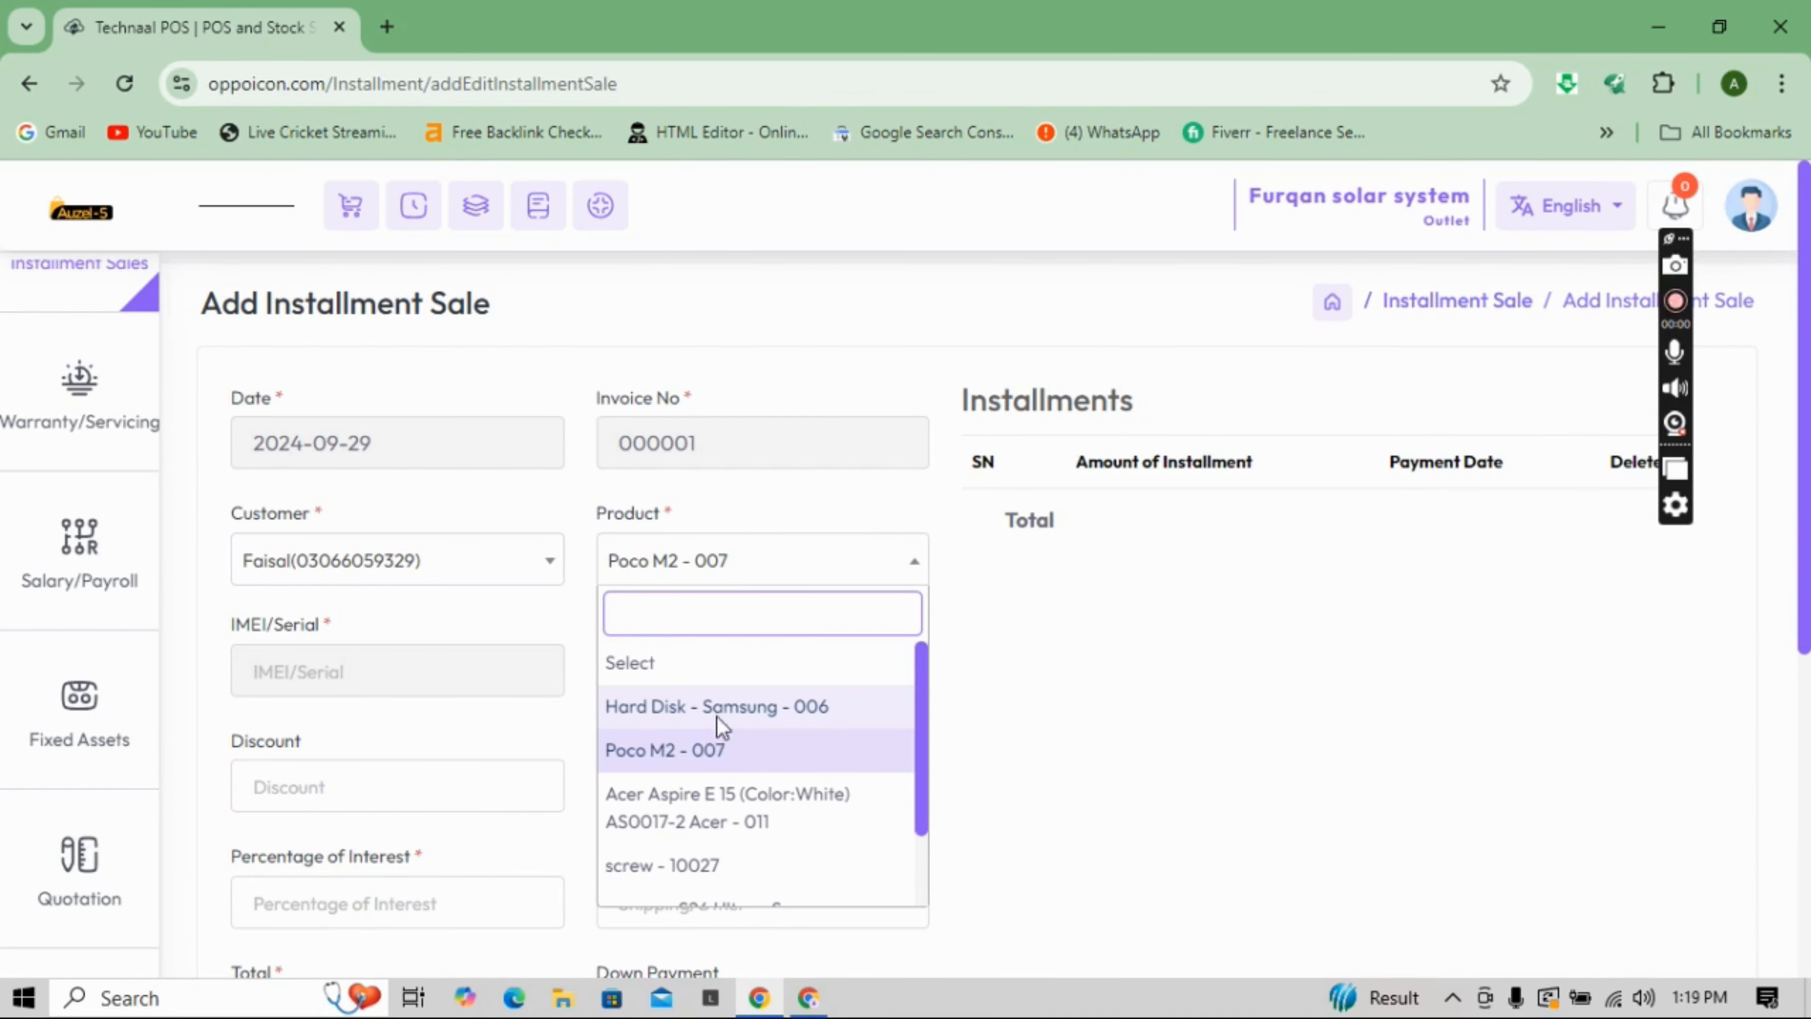
click(717, 708)
click(1424, 203)
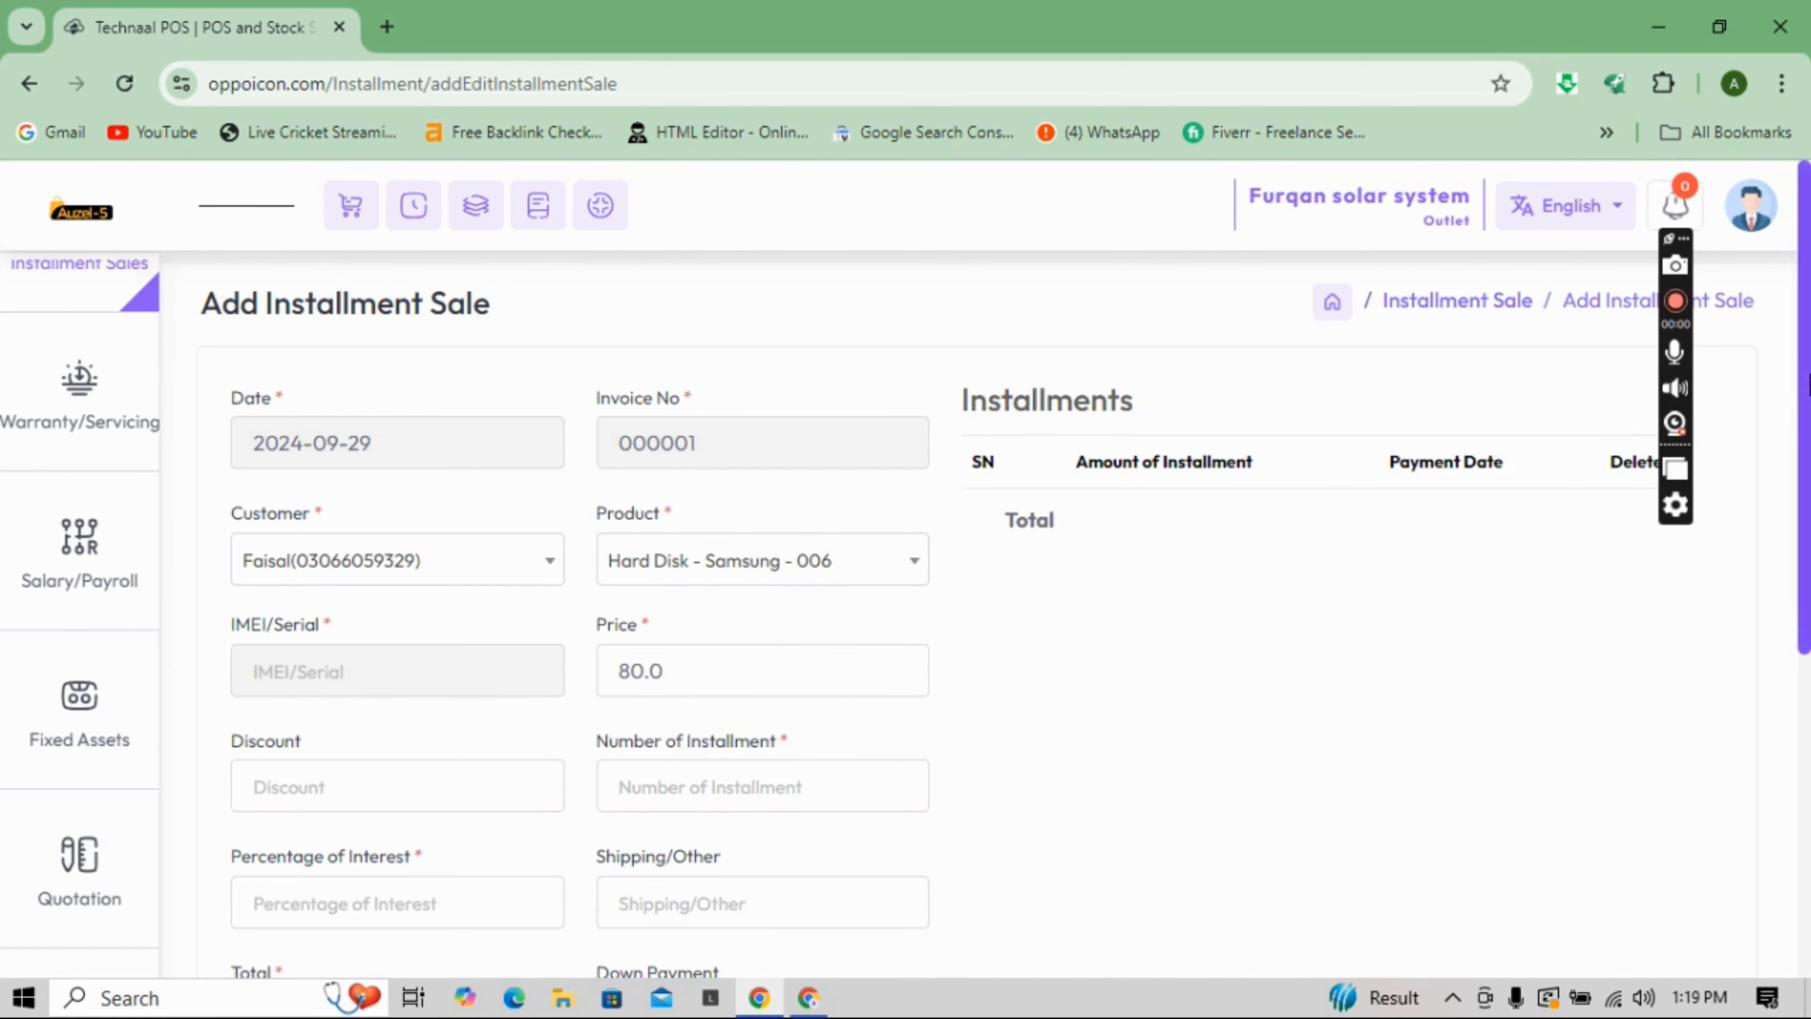
- Go through the installments, shipping charge, down payment account and installment duration fields
scroll(1805, 335, down, 4)
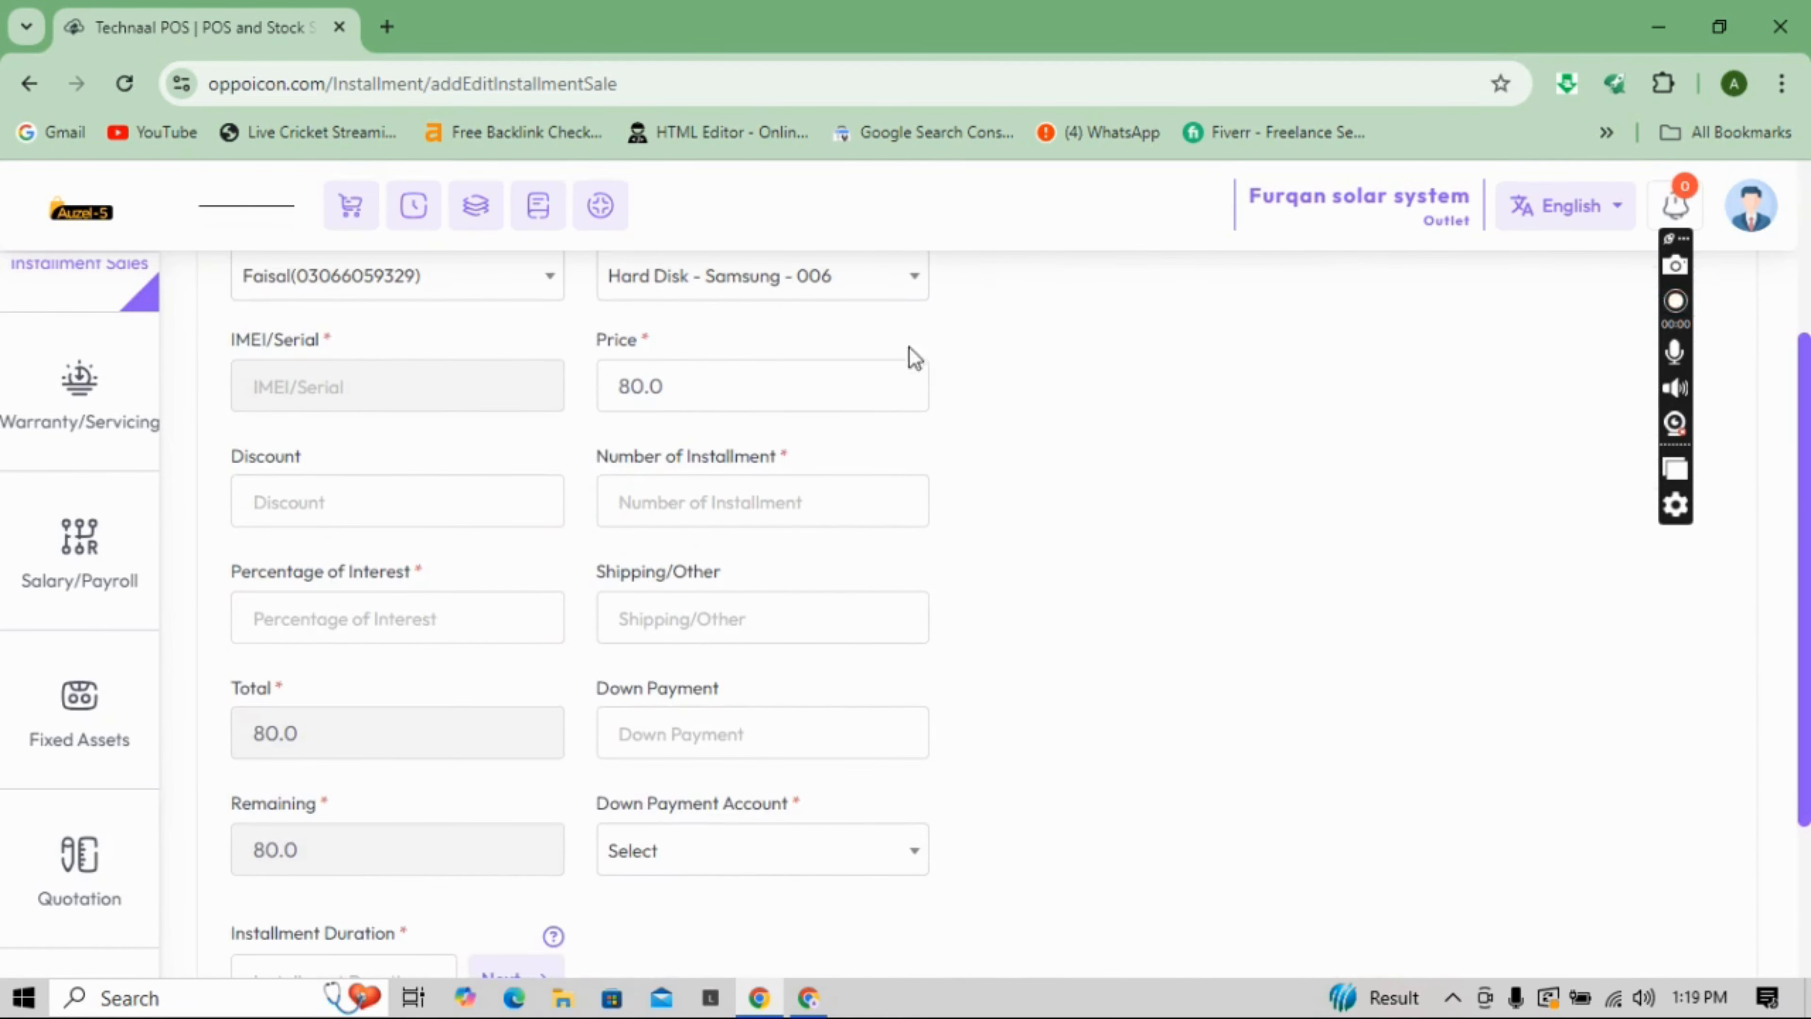
click(702, 486)
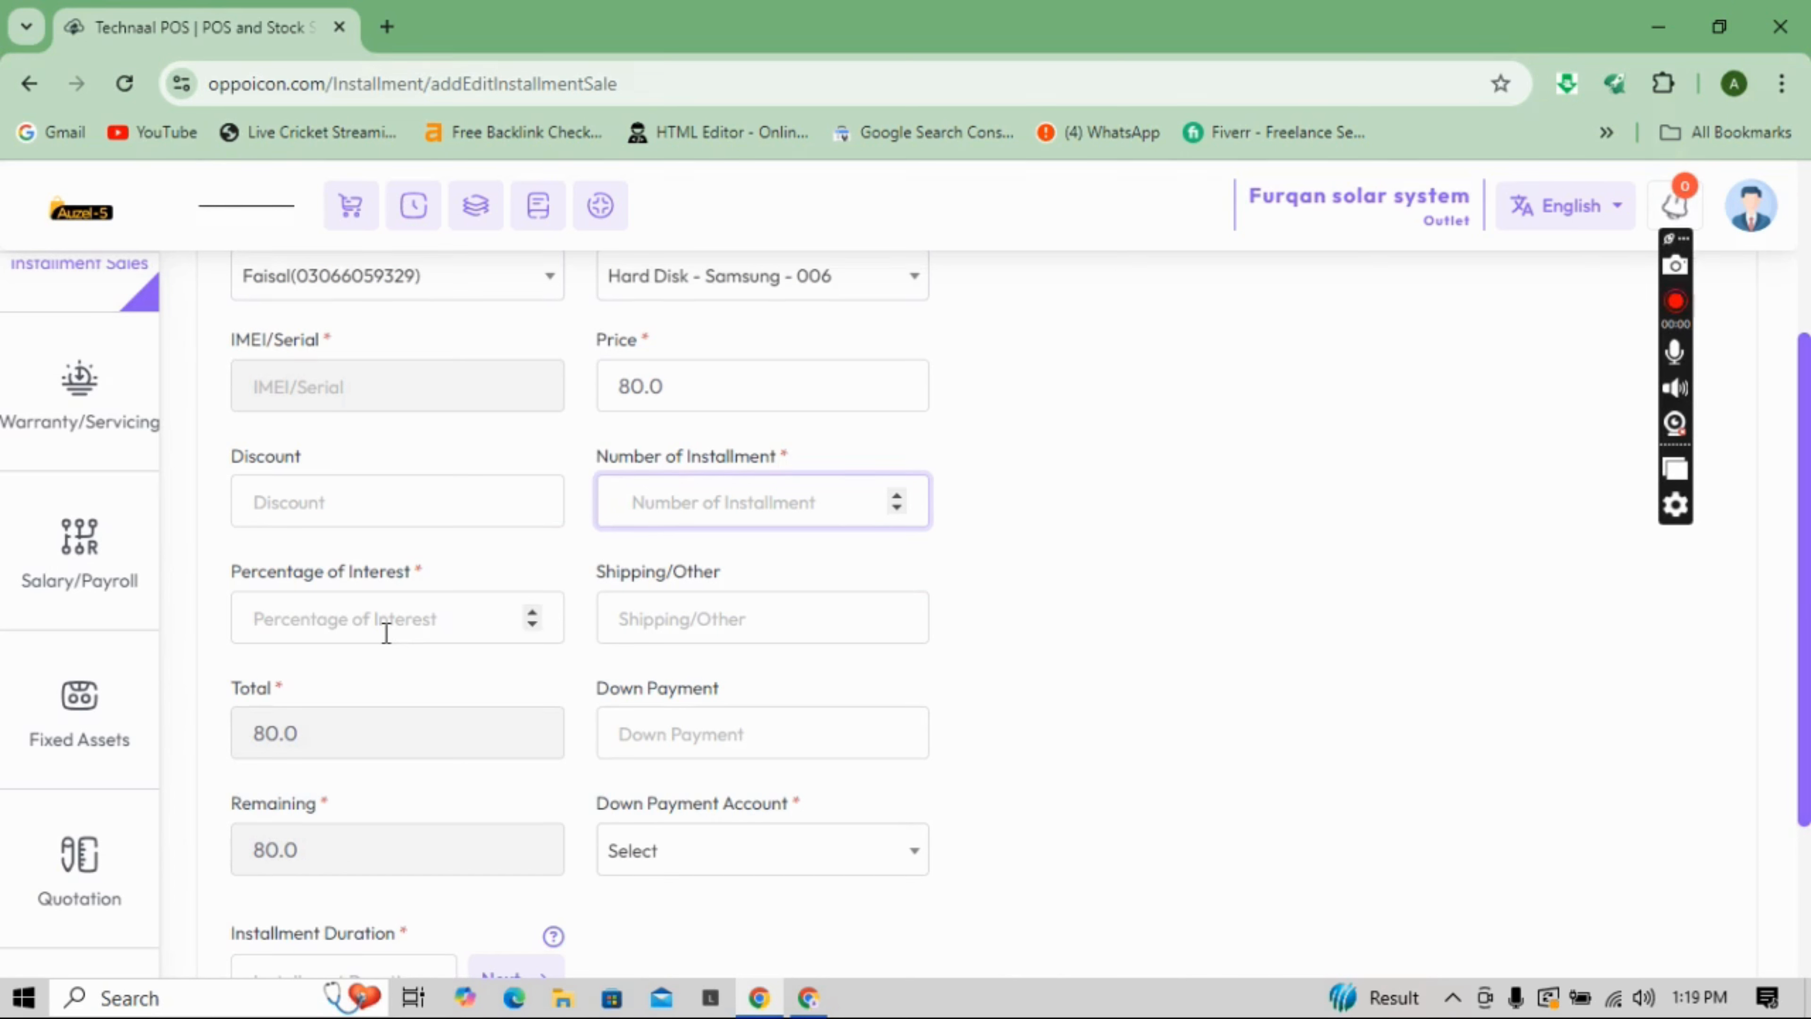
click(677, 615)
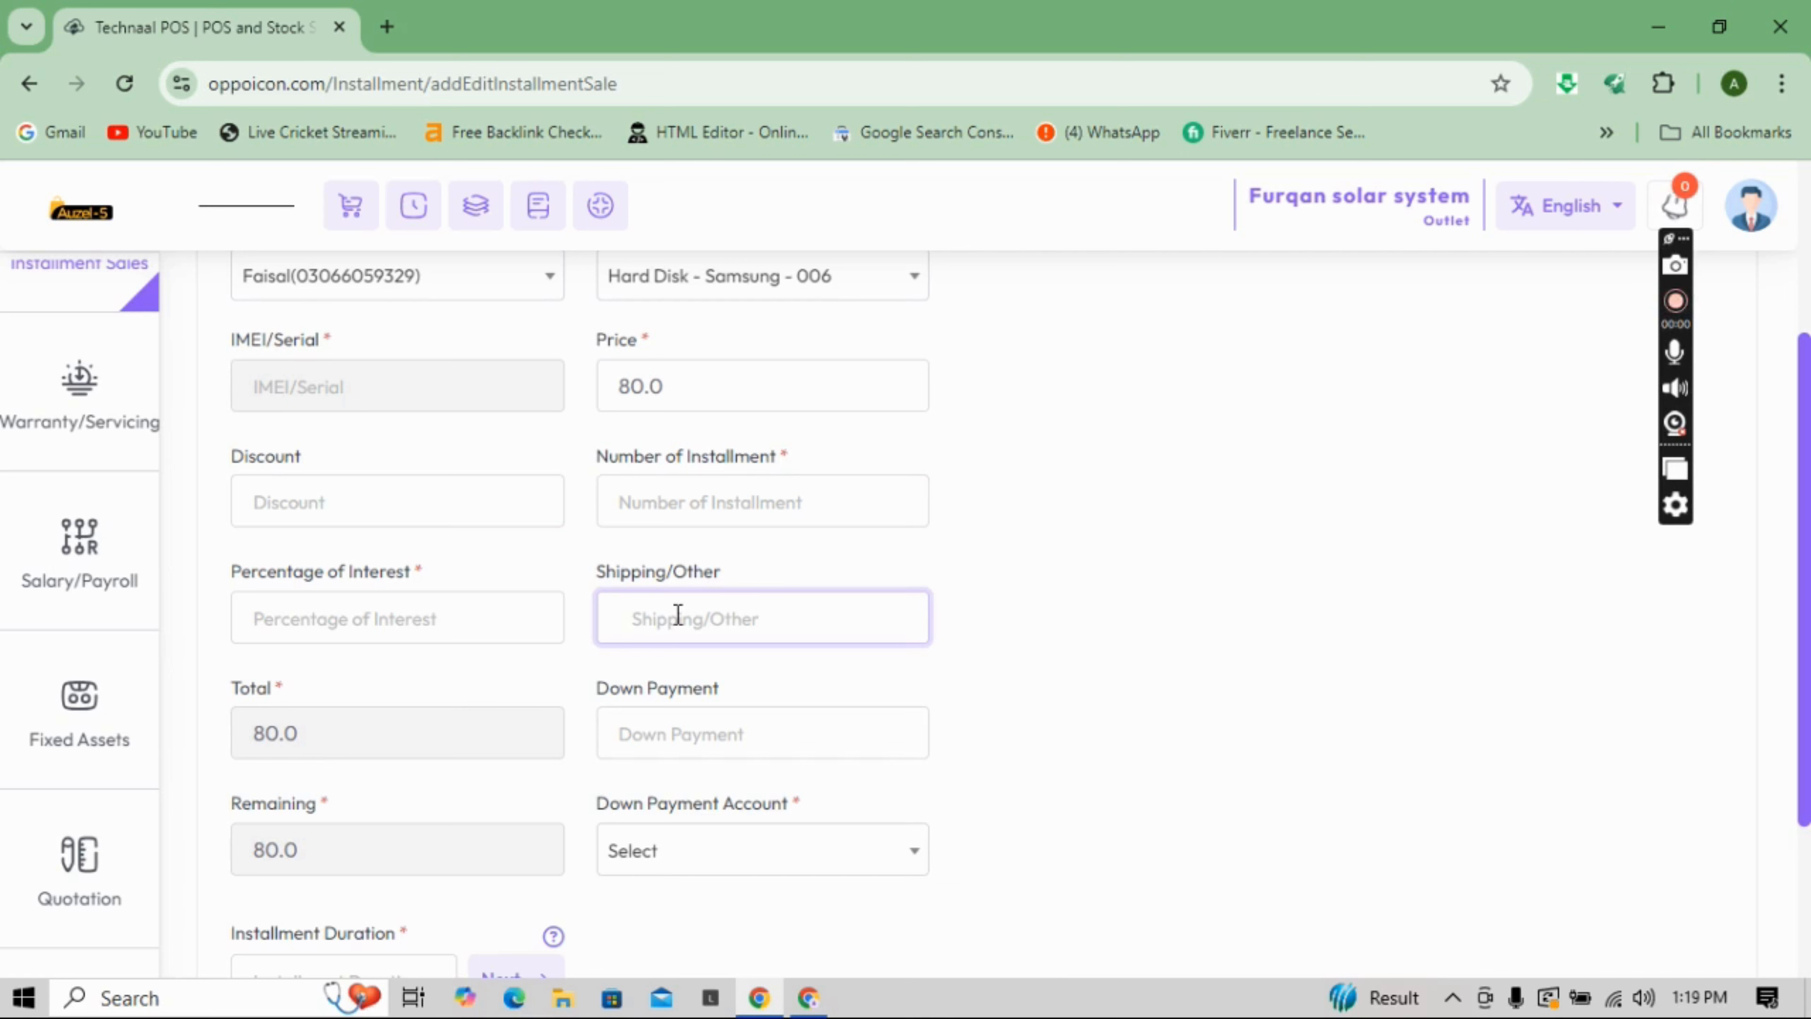
click(708, 740)
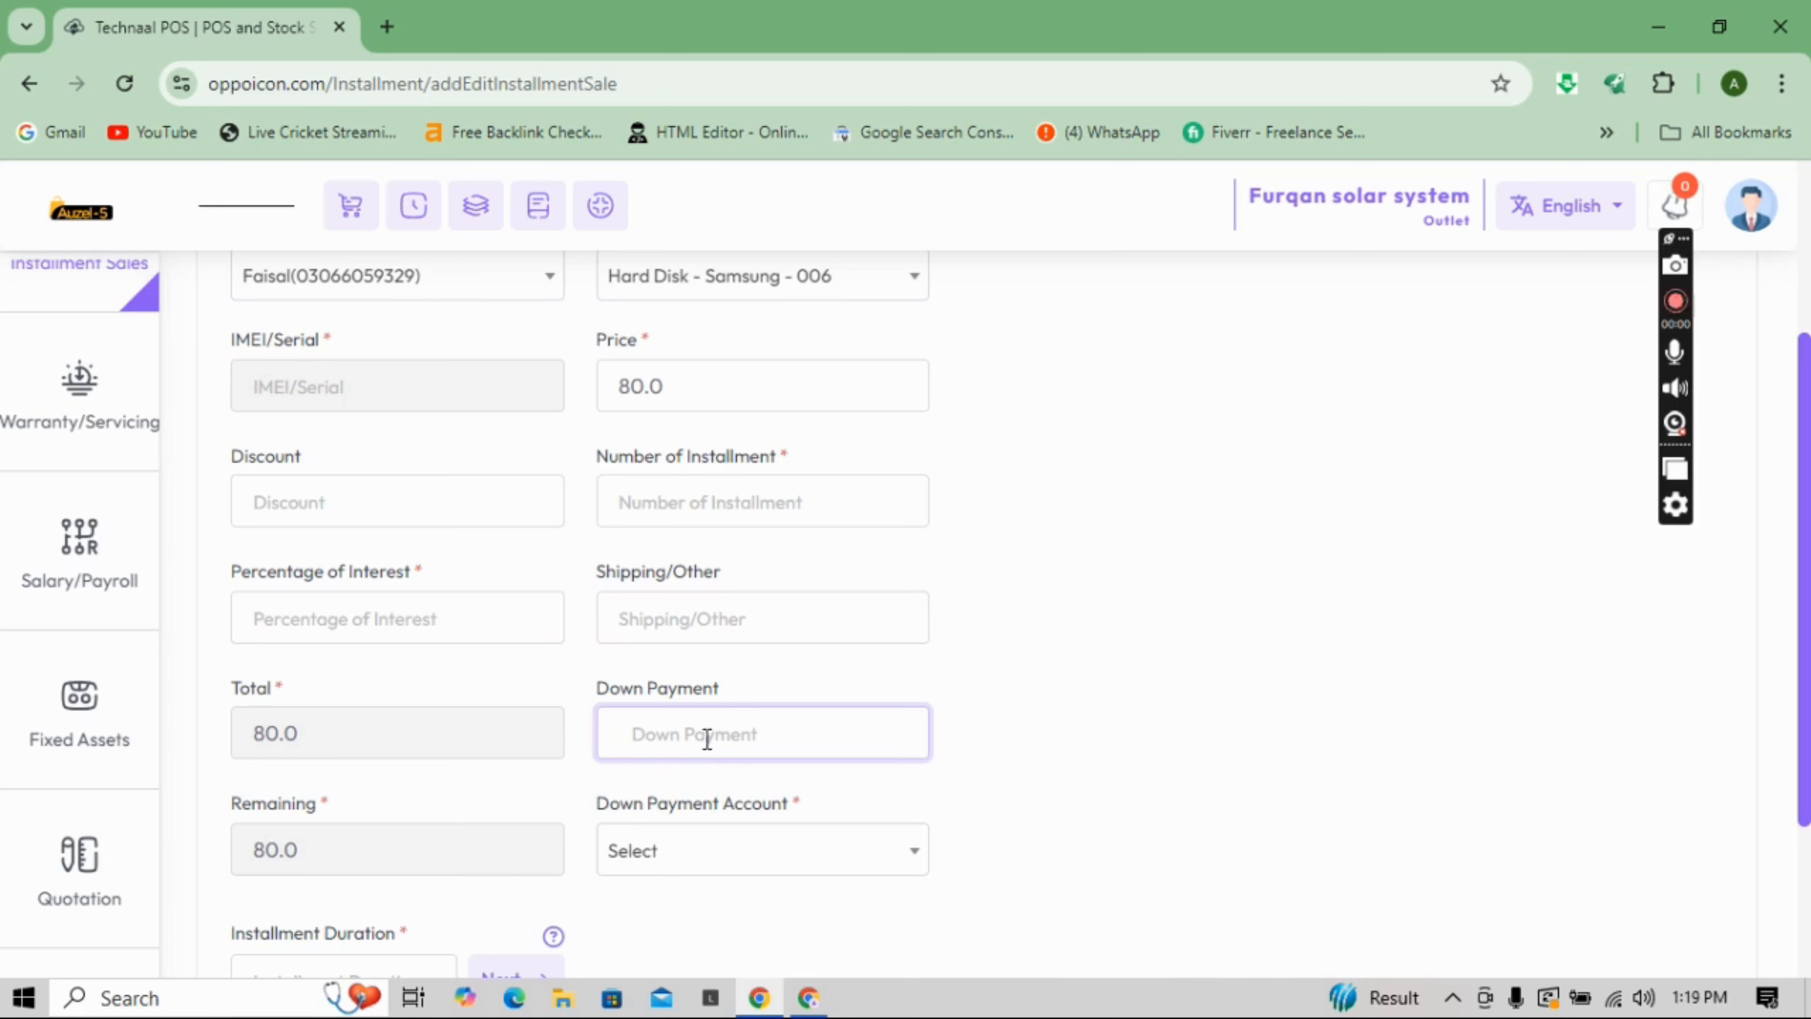
click(731, 854)
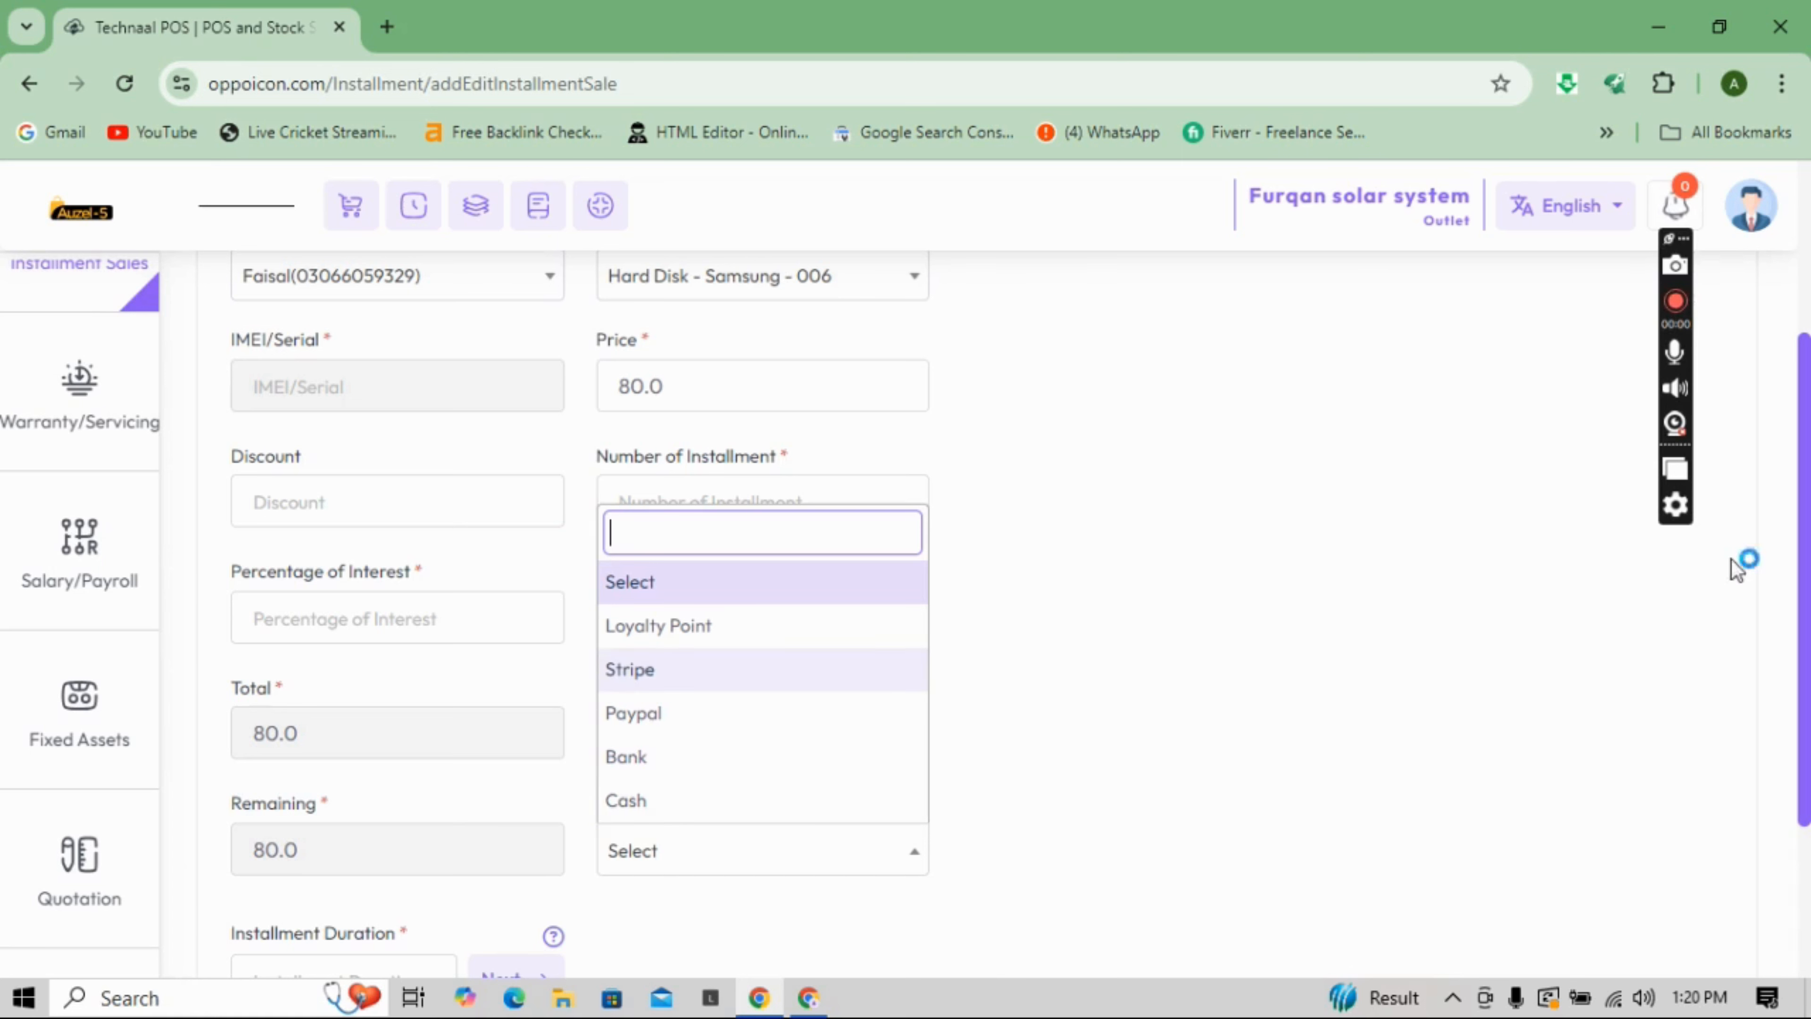
scroll(1807, 689, down, 2)
scroll(1807, 688, down, 1)
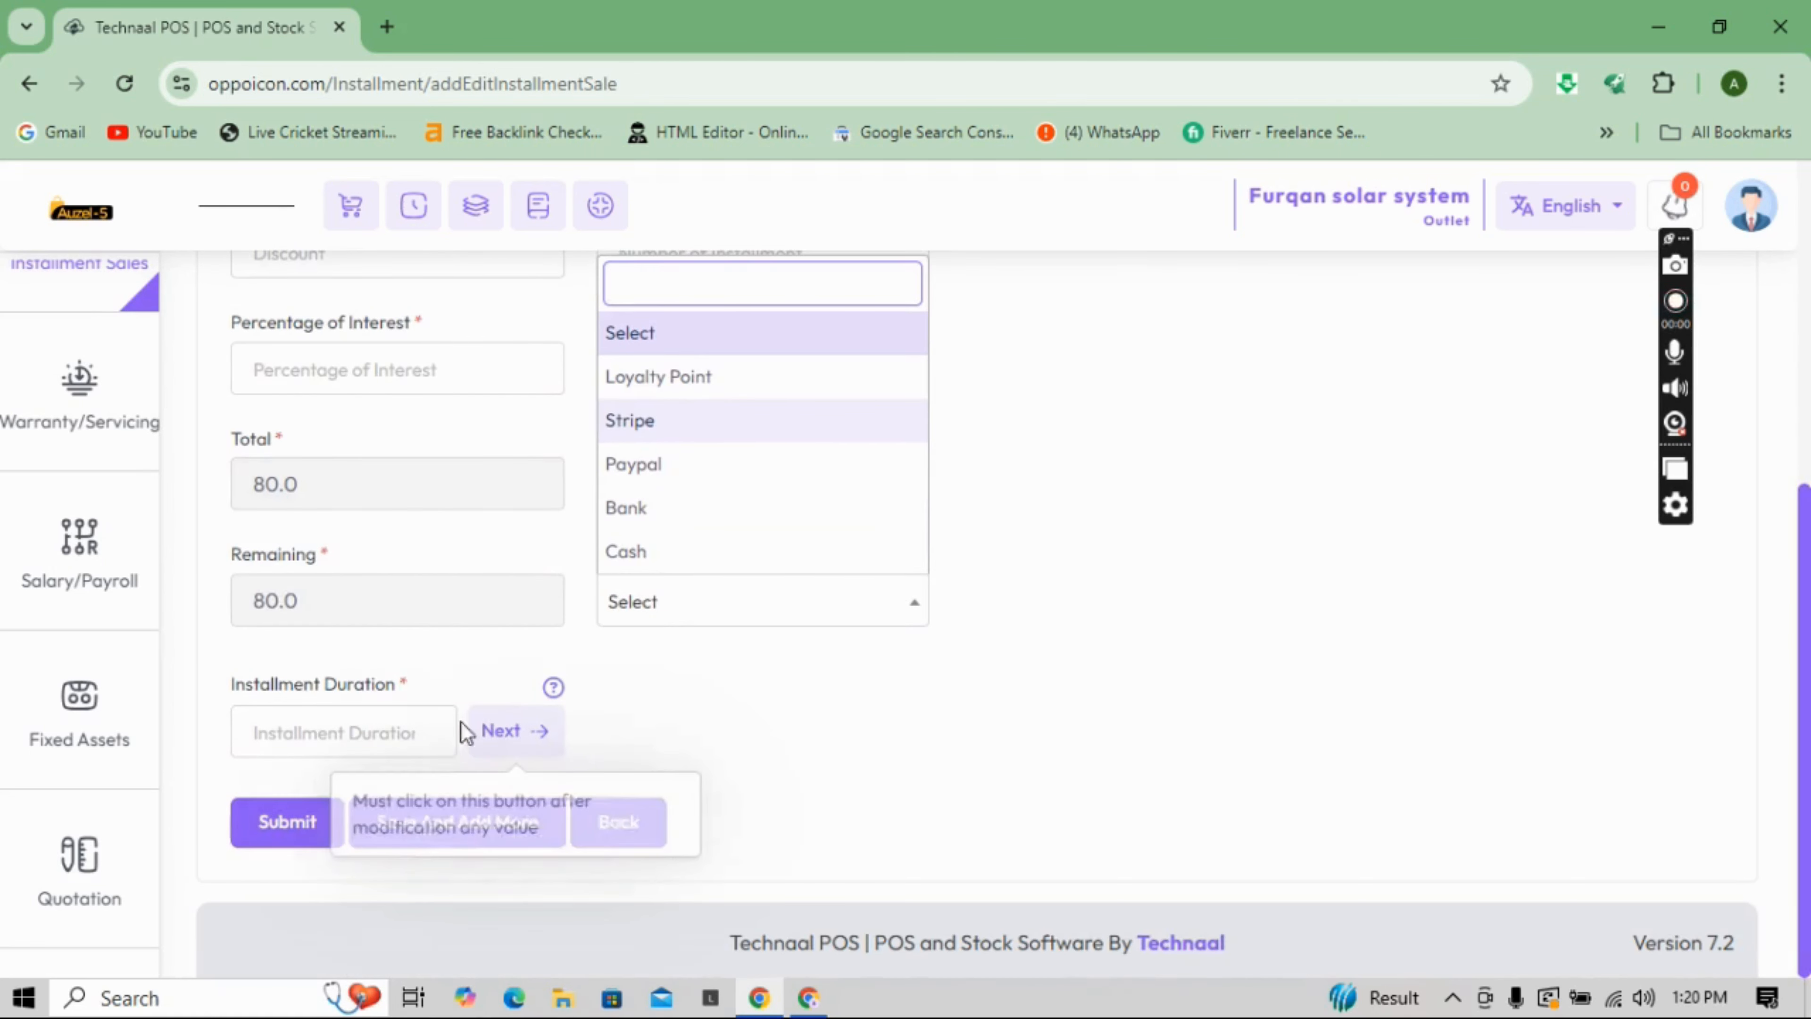
click(442, 720)
mouse_move(543, 739)
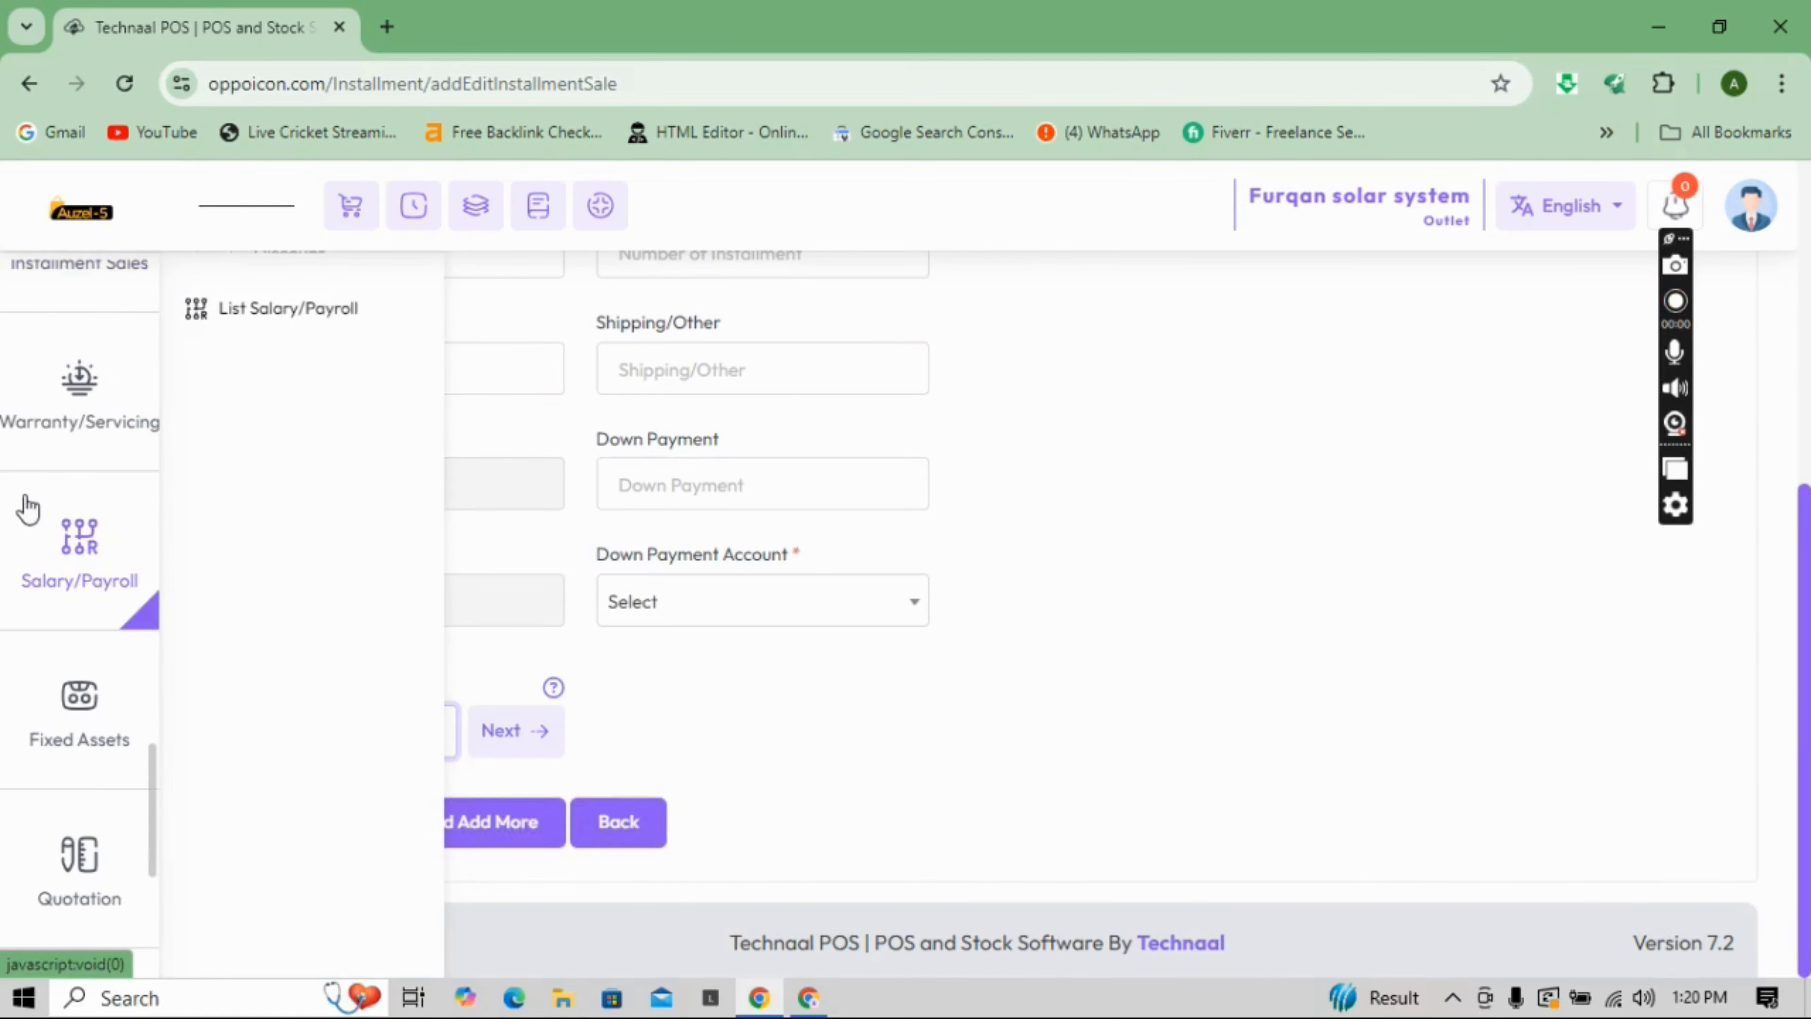
- Bring up a blank Add Quotation form, reference 000002, from the Quotation sidebar menu
mouse_move(62, 451)
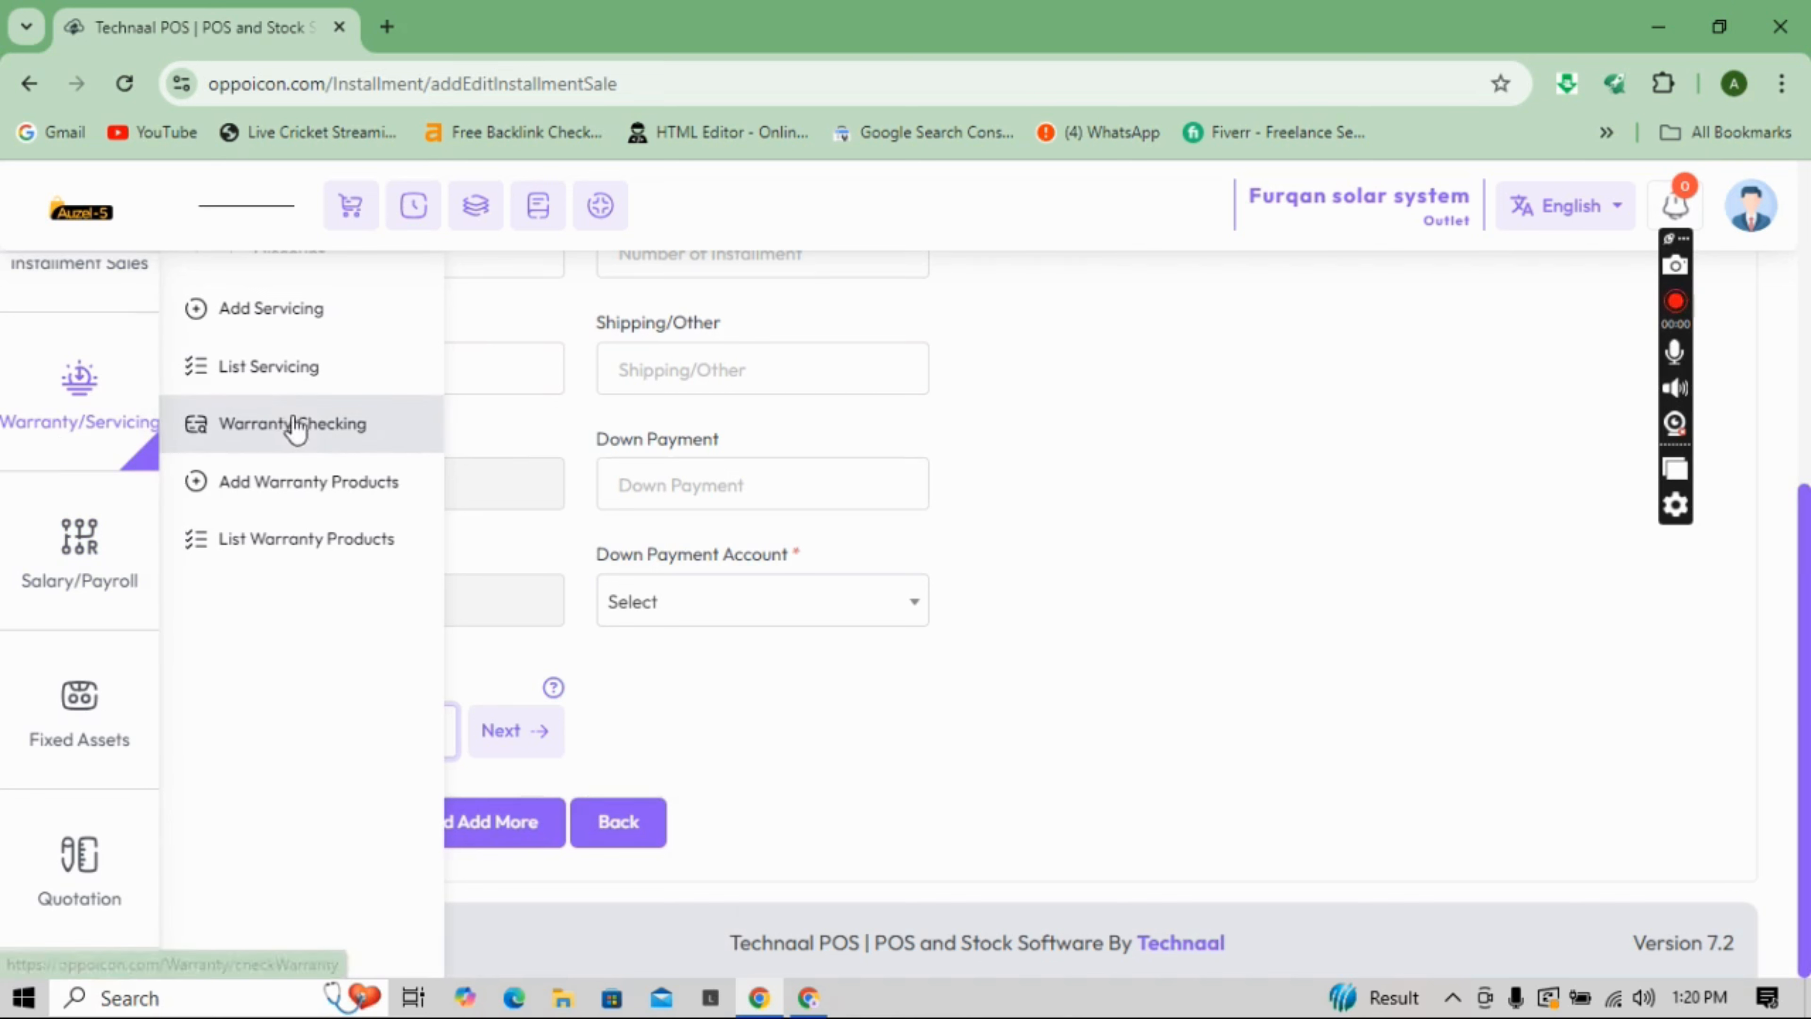
mouse_move(24, 627)
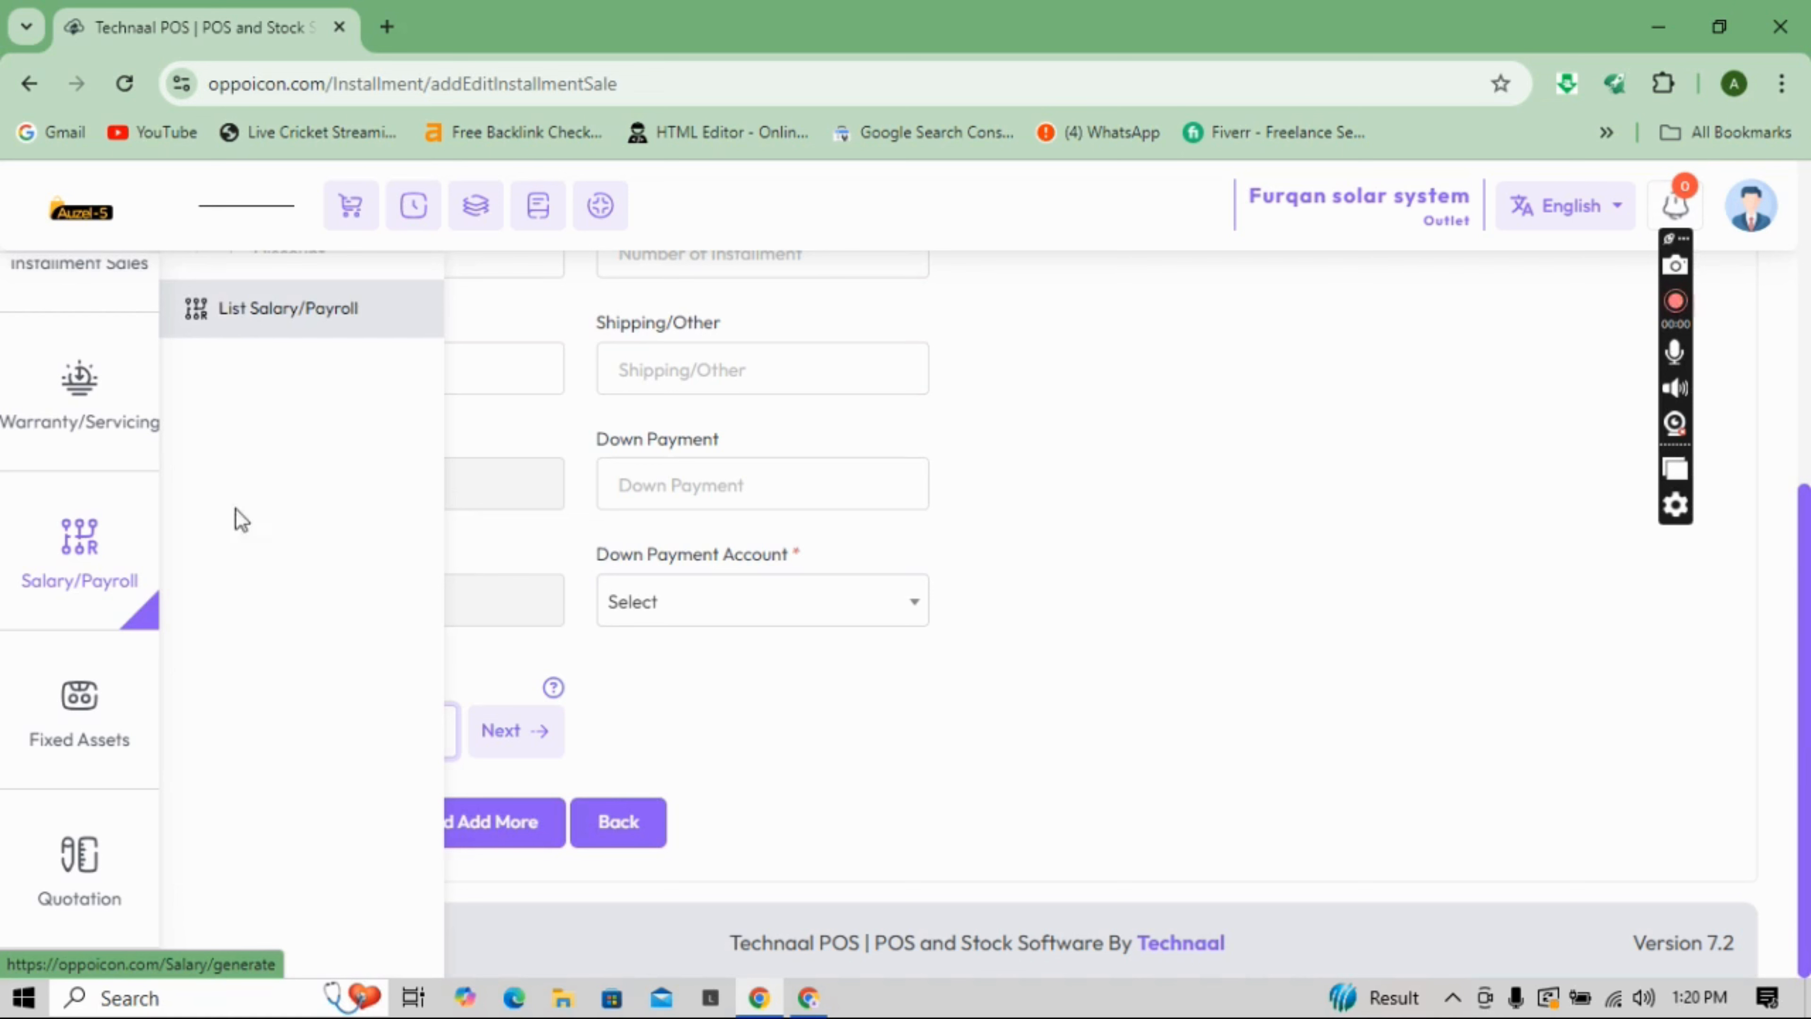
mouse_move(97, 724)
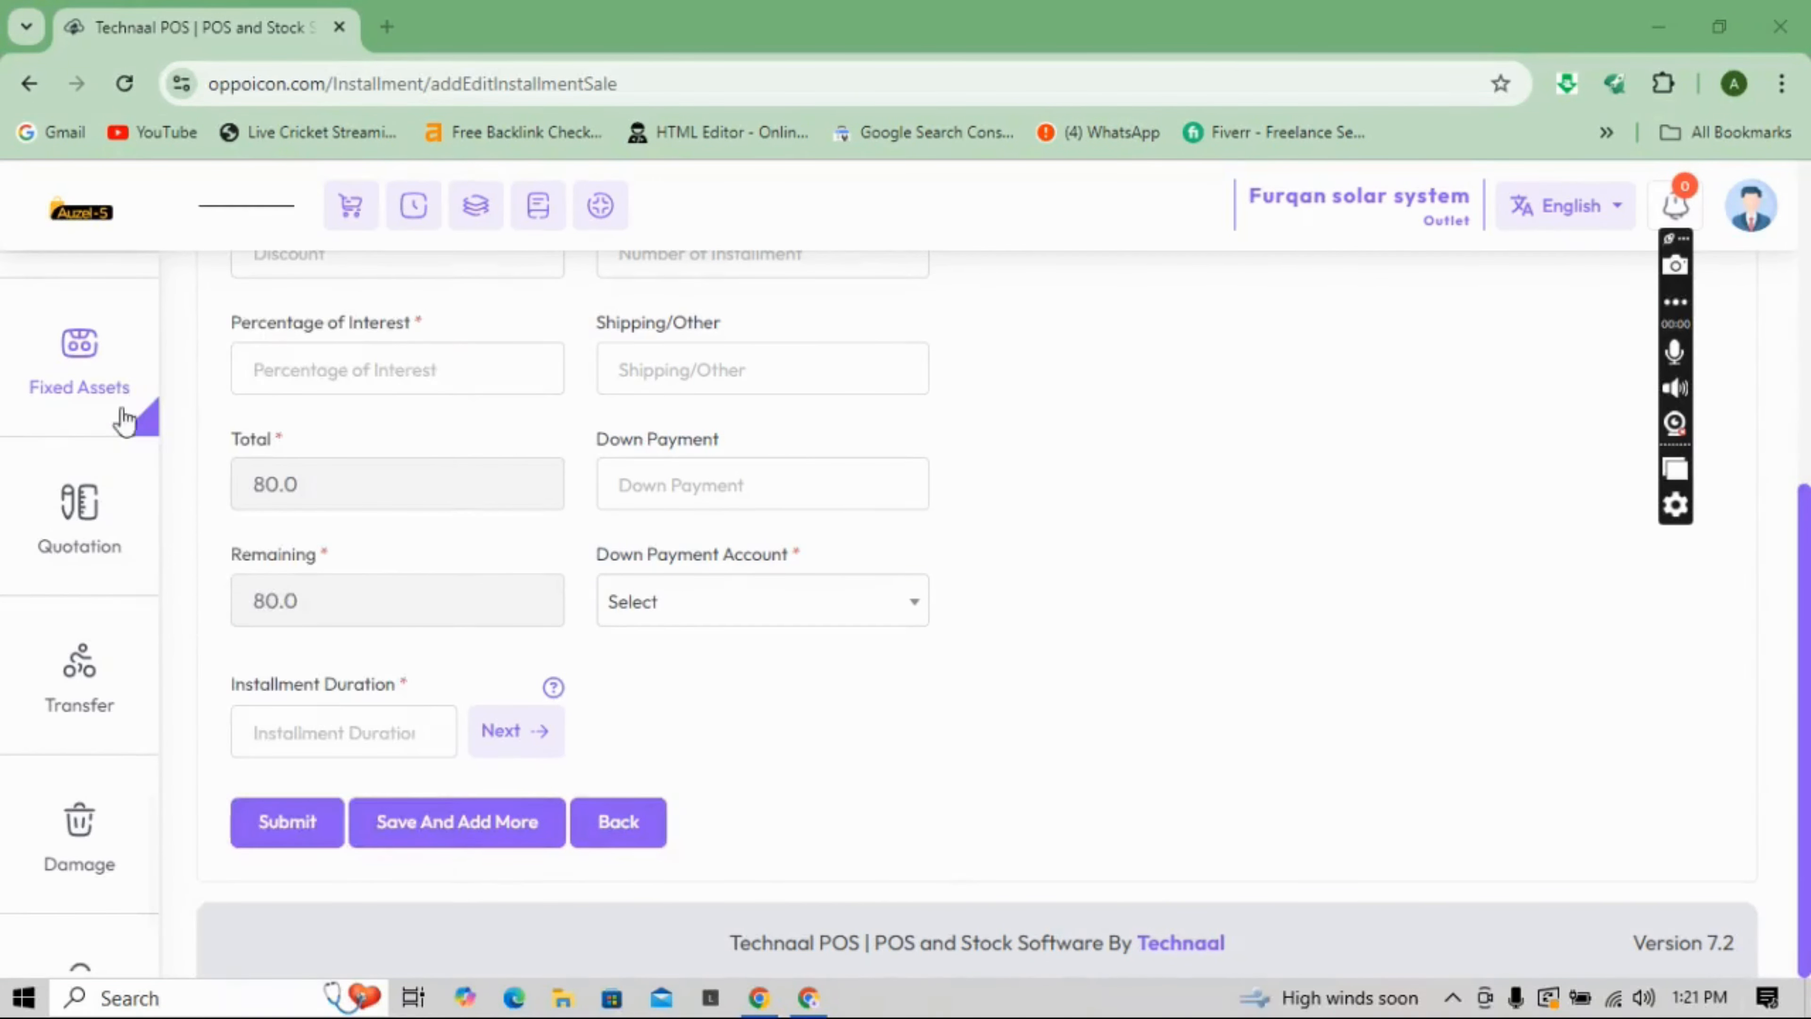
mouse_move(114, 386)
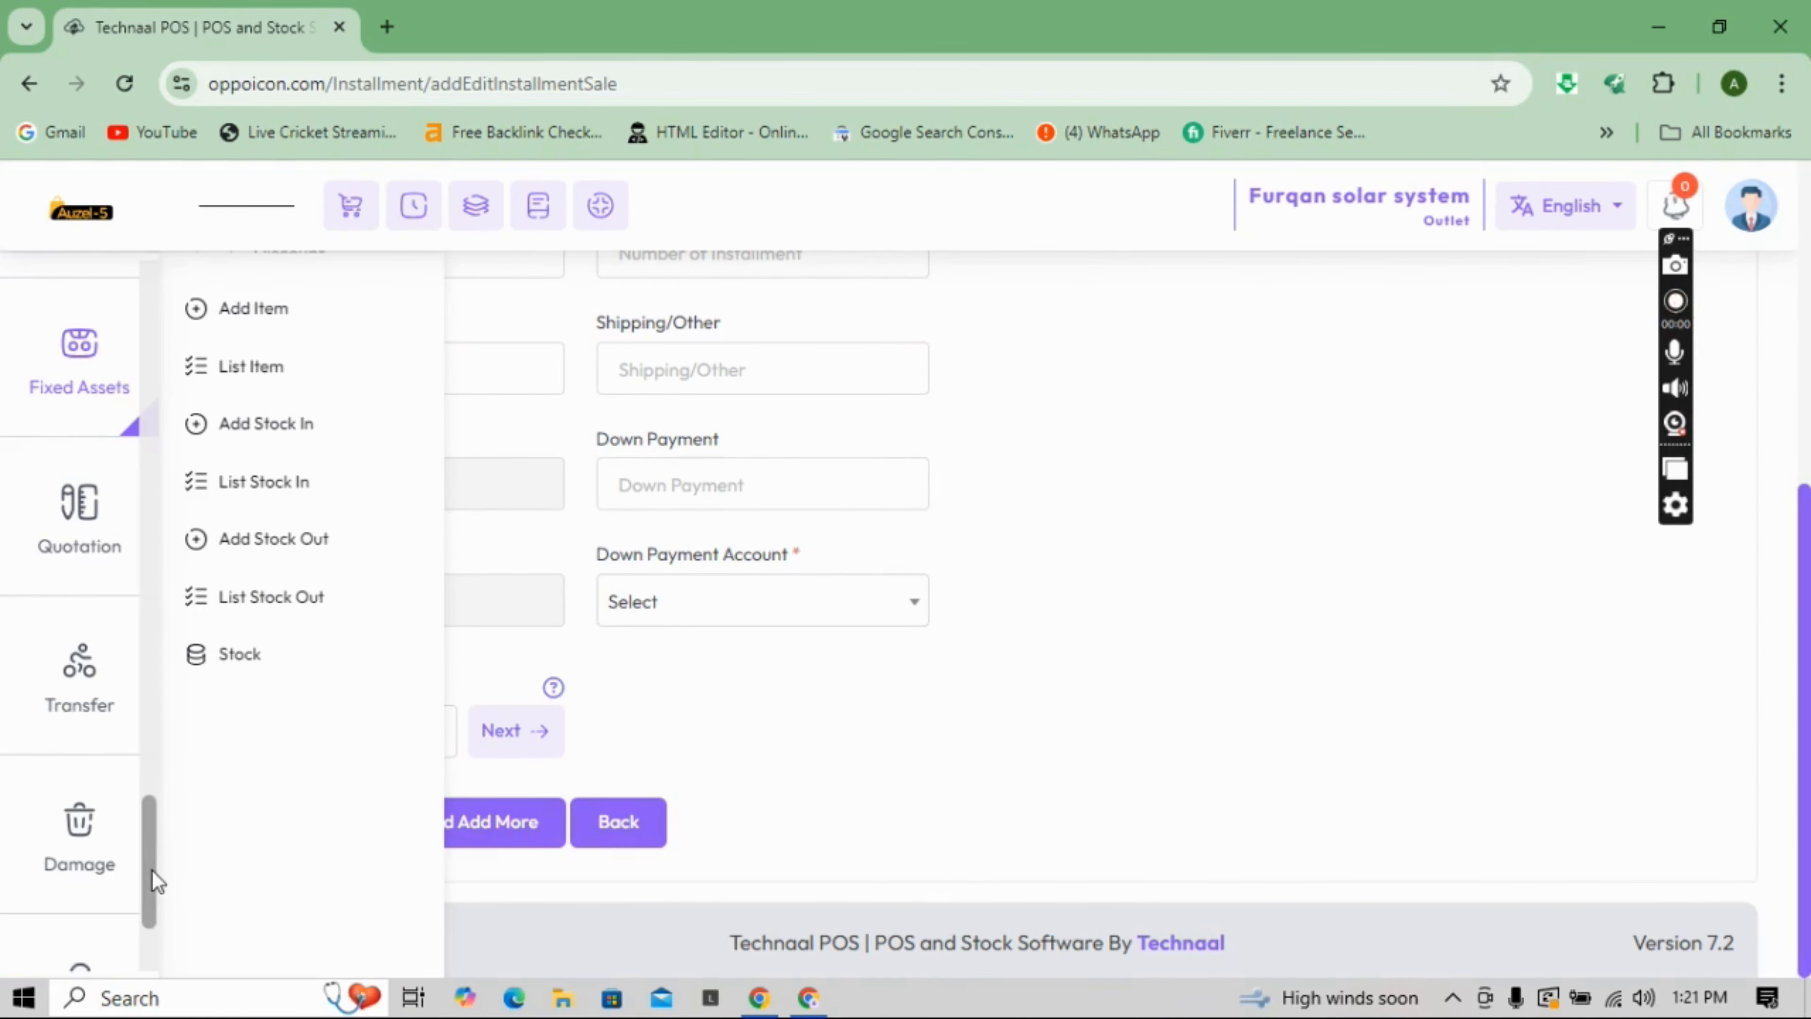
drag(152, 872, 157, 845)
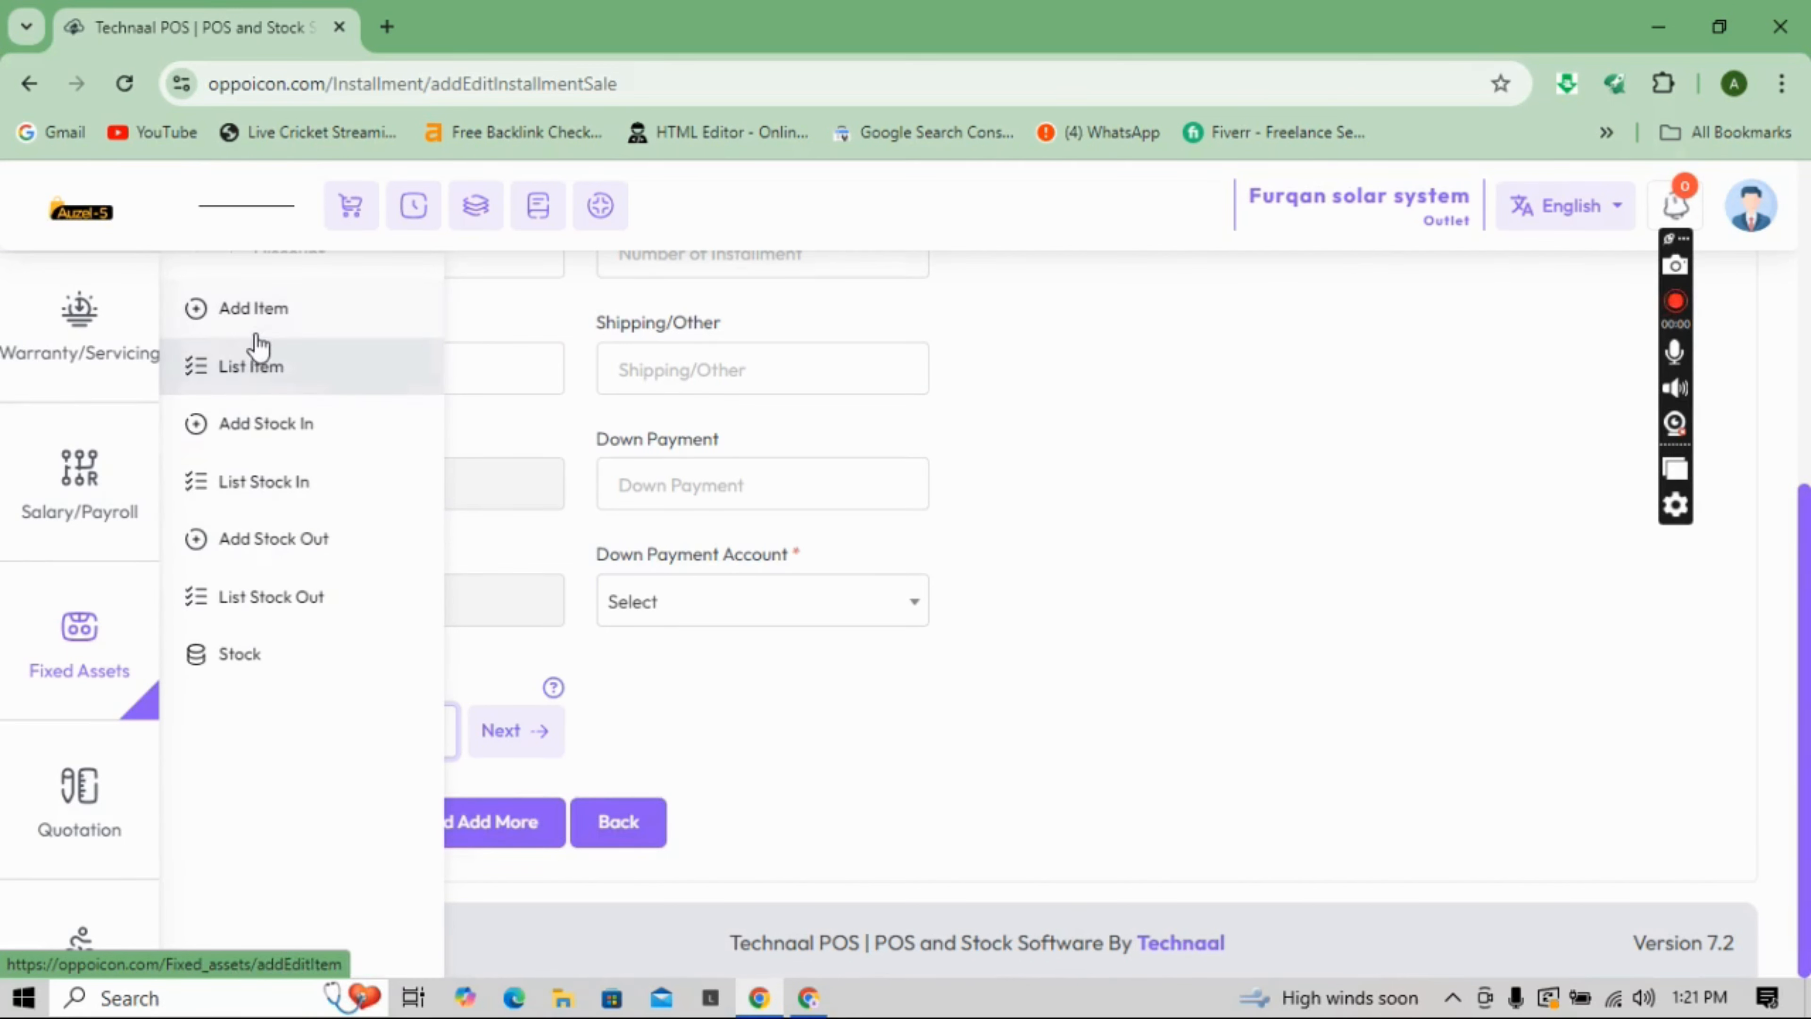
mouse_move(61, 871)
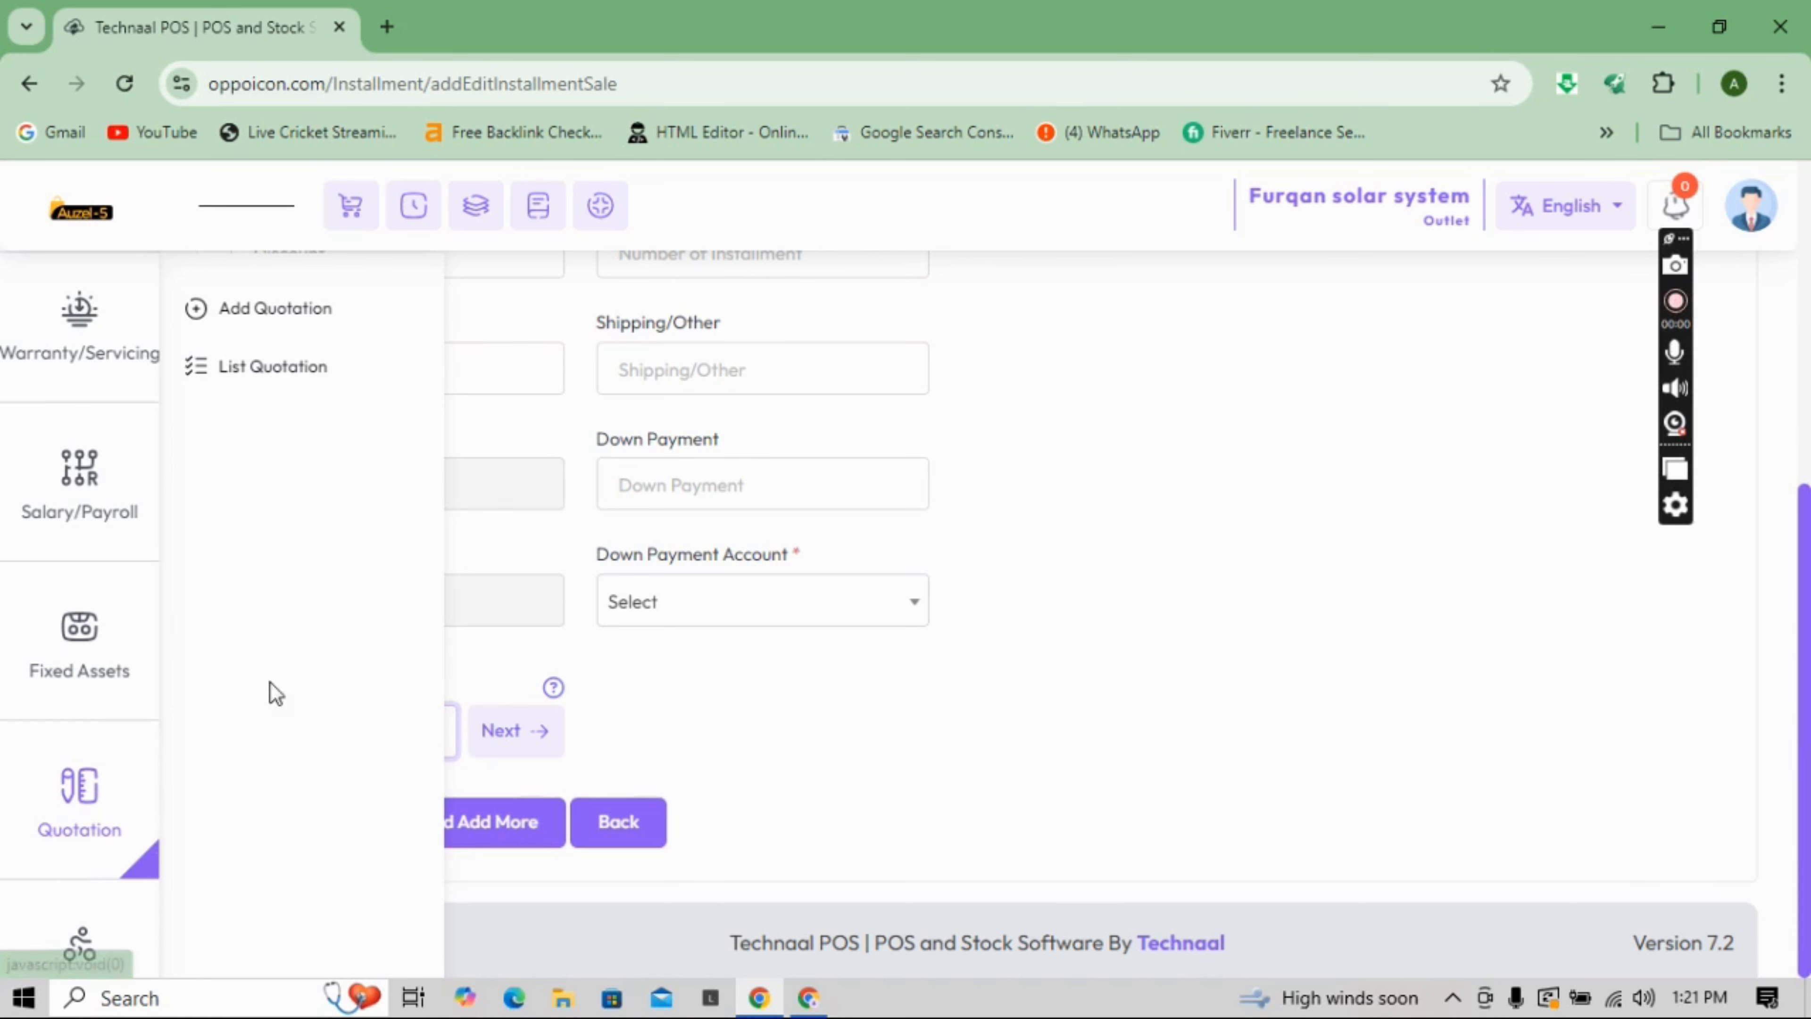
click(264, 309)
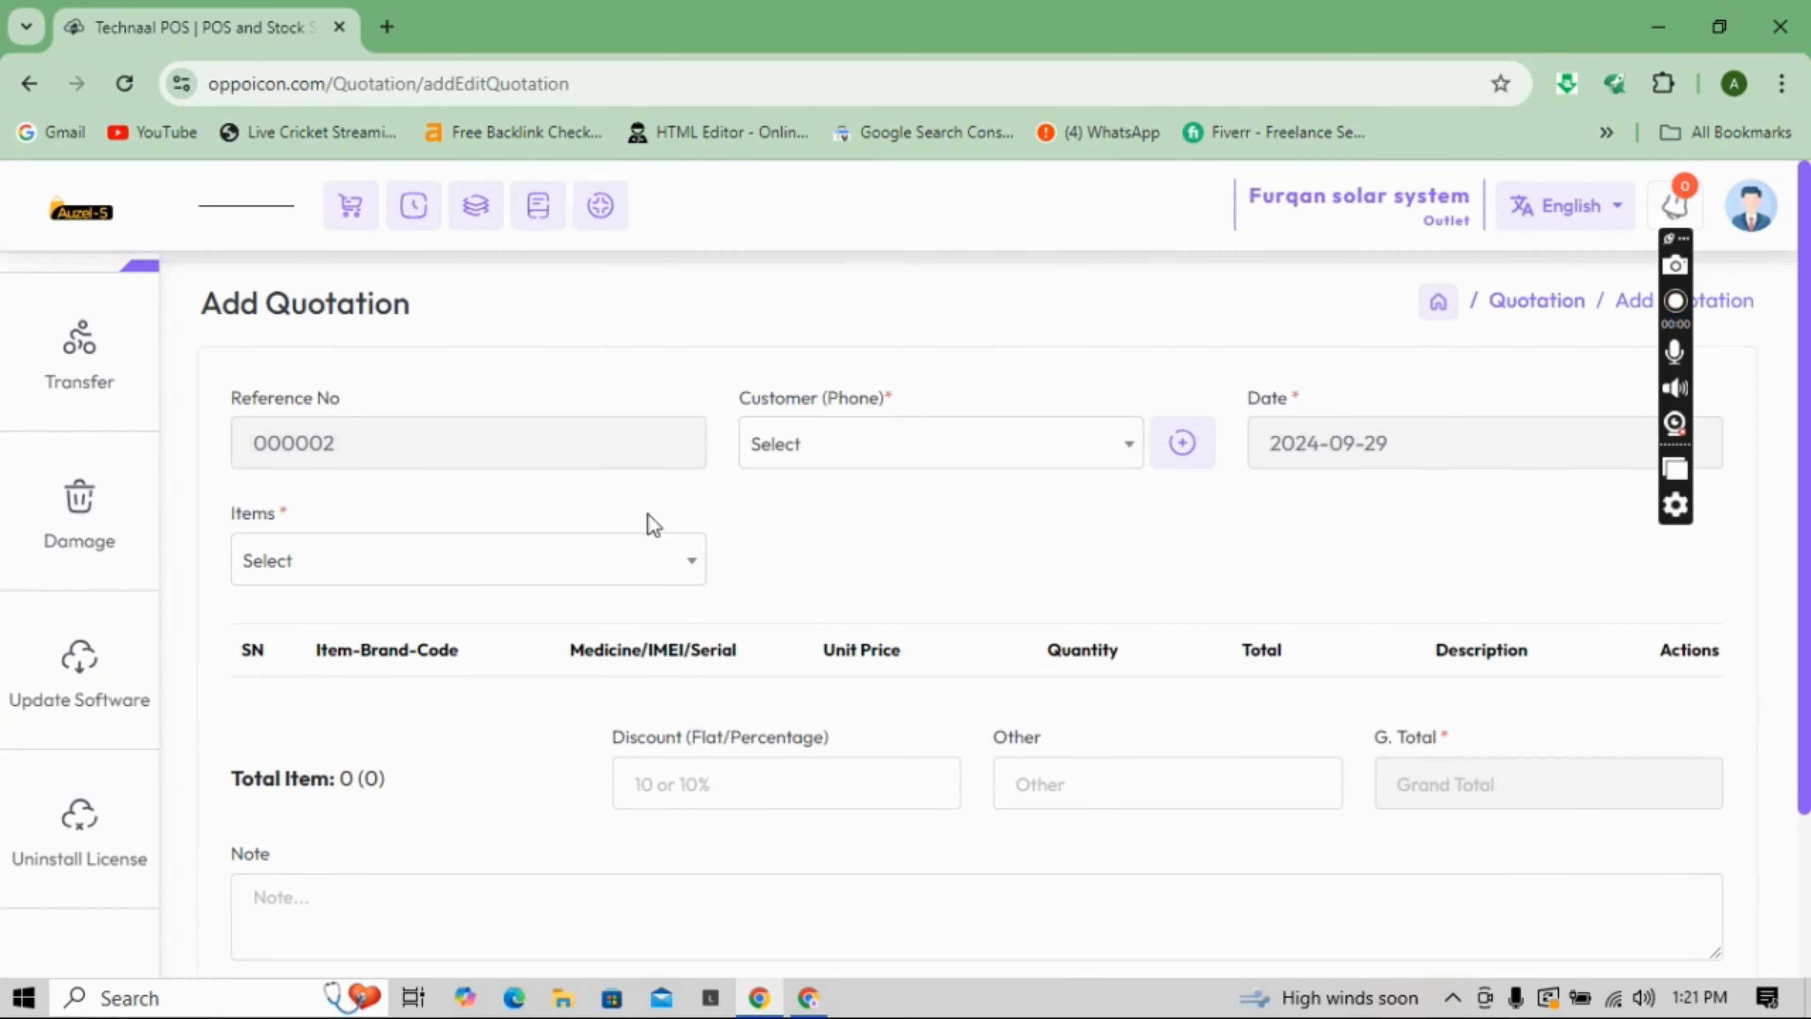
- Set the quotation customer to Walk-in Customer and add the 11/15 vfd - 10030 item
click(900, 442)
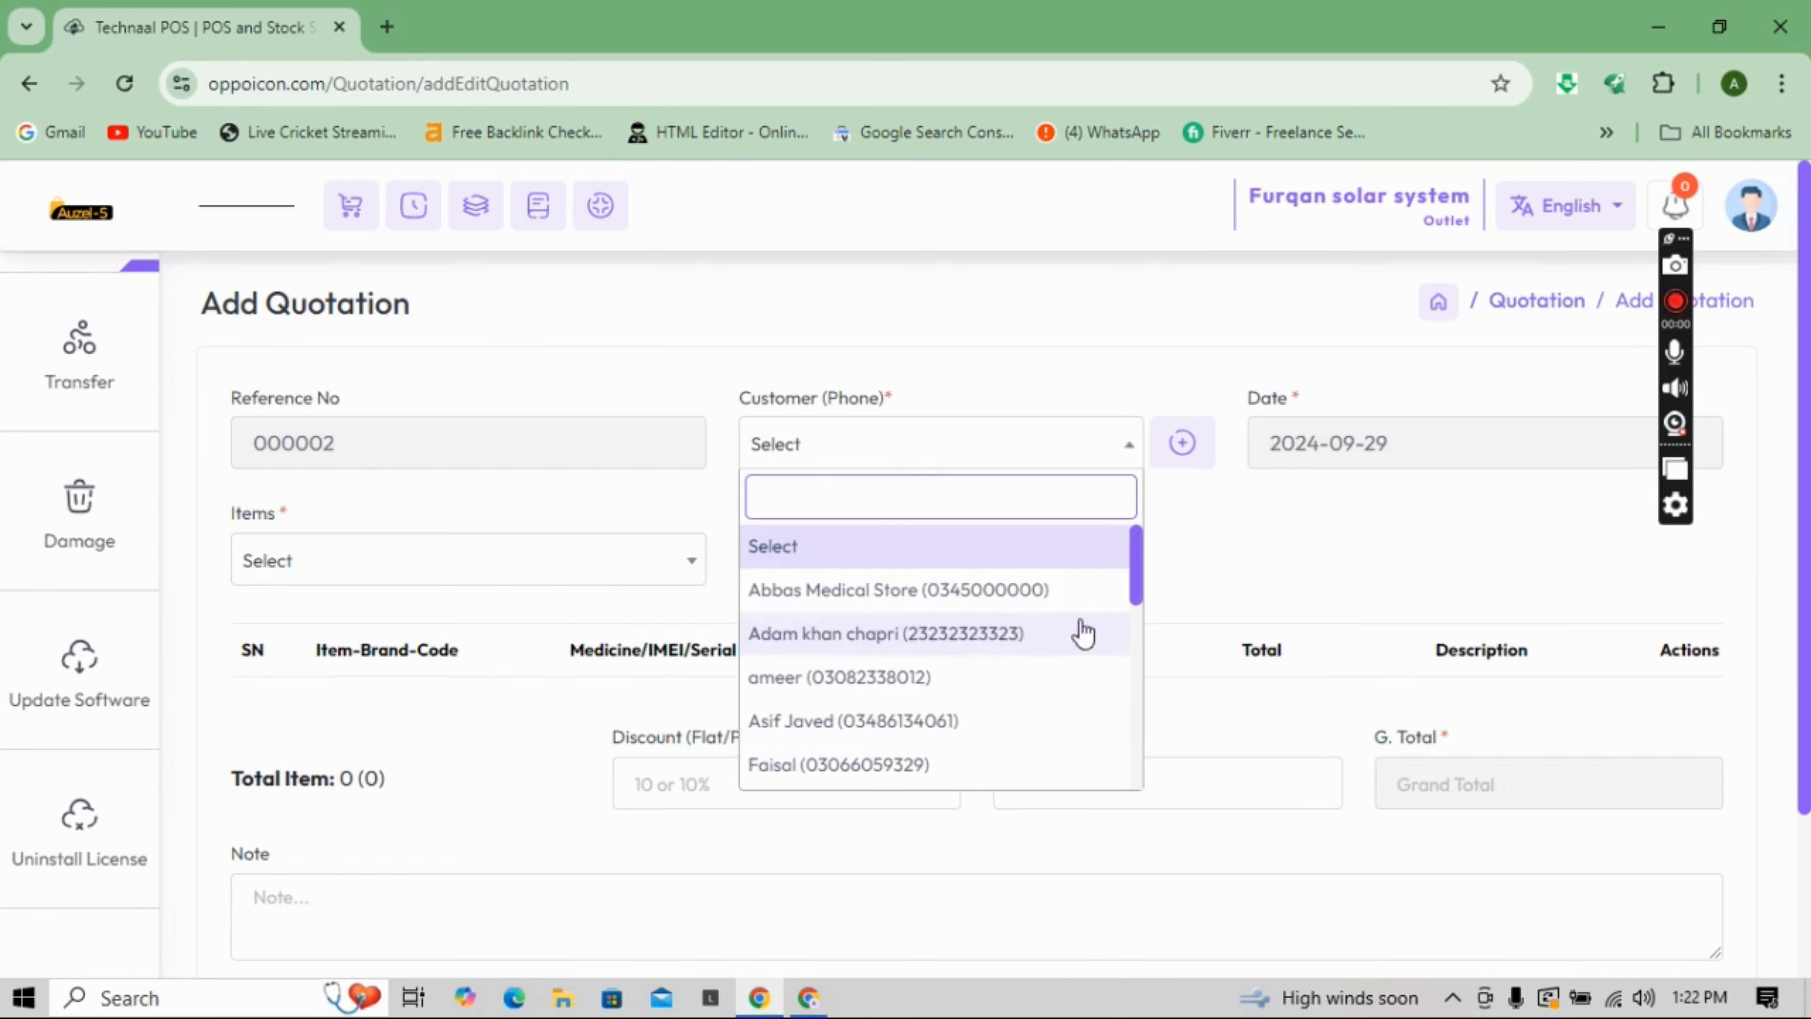
drag(1135, 578, 1124, 797)
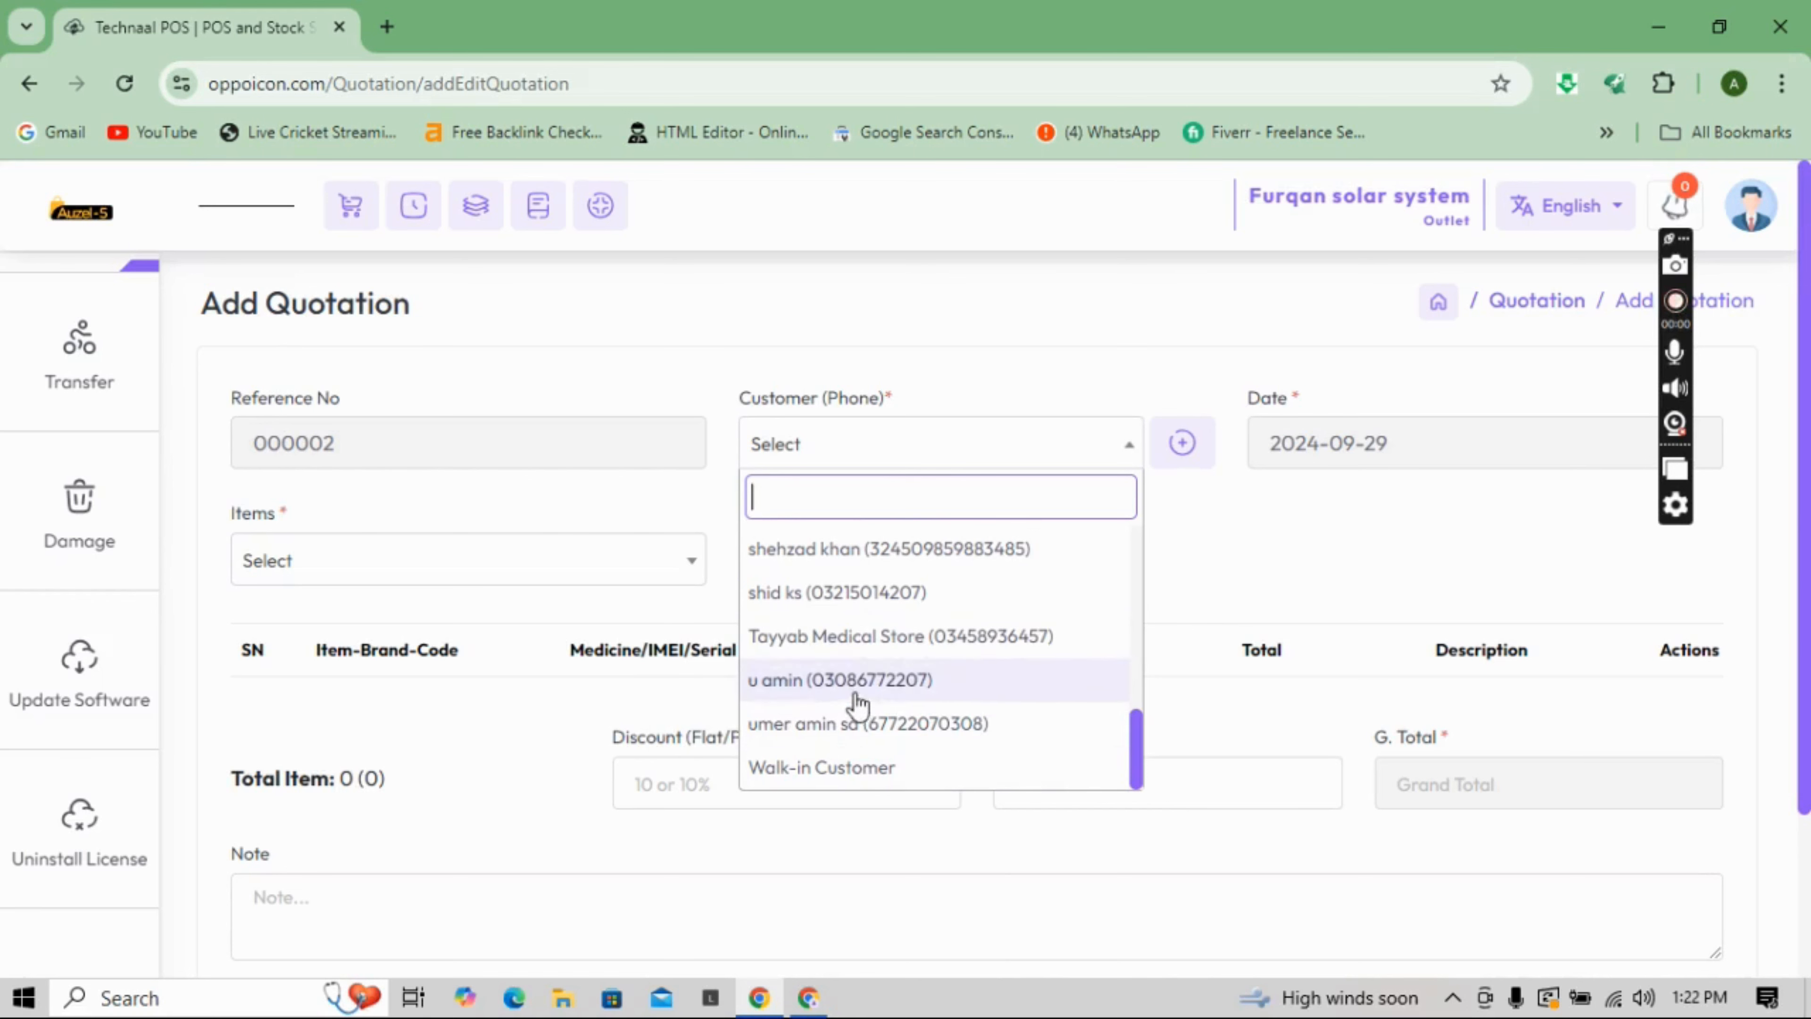
click(849, 767)
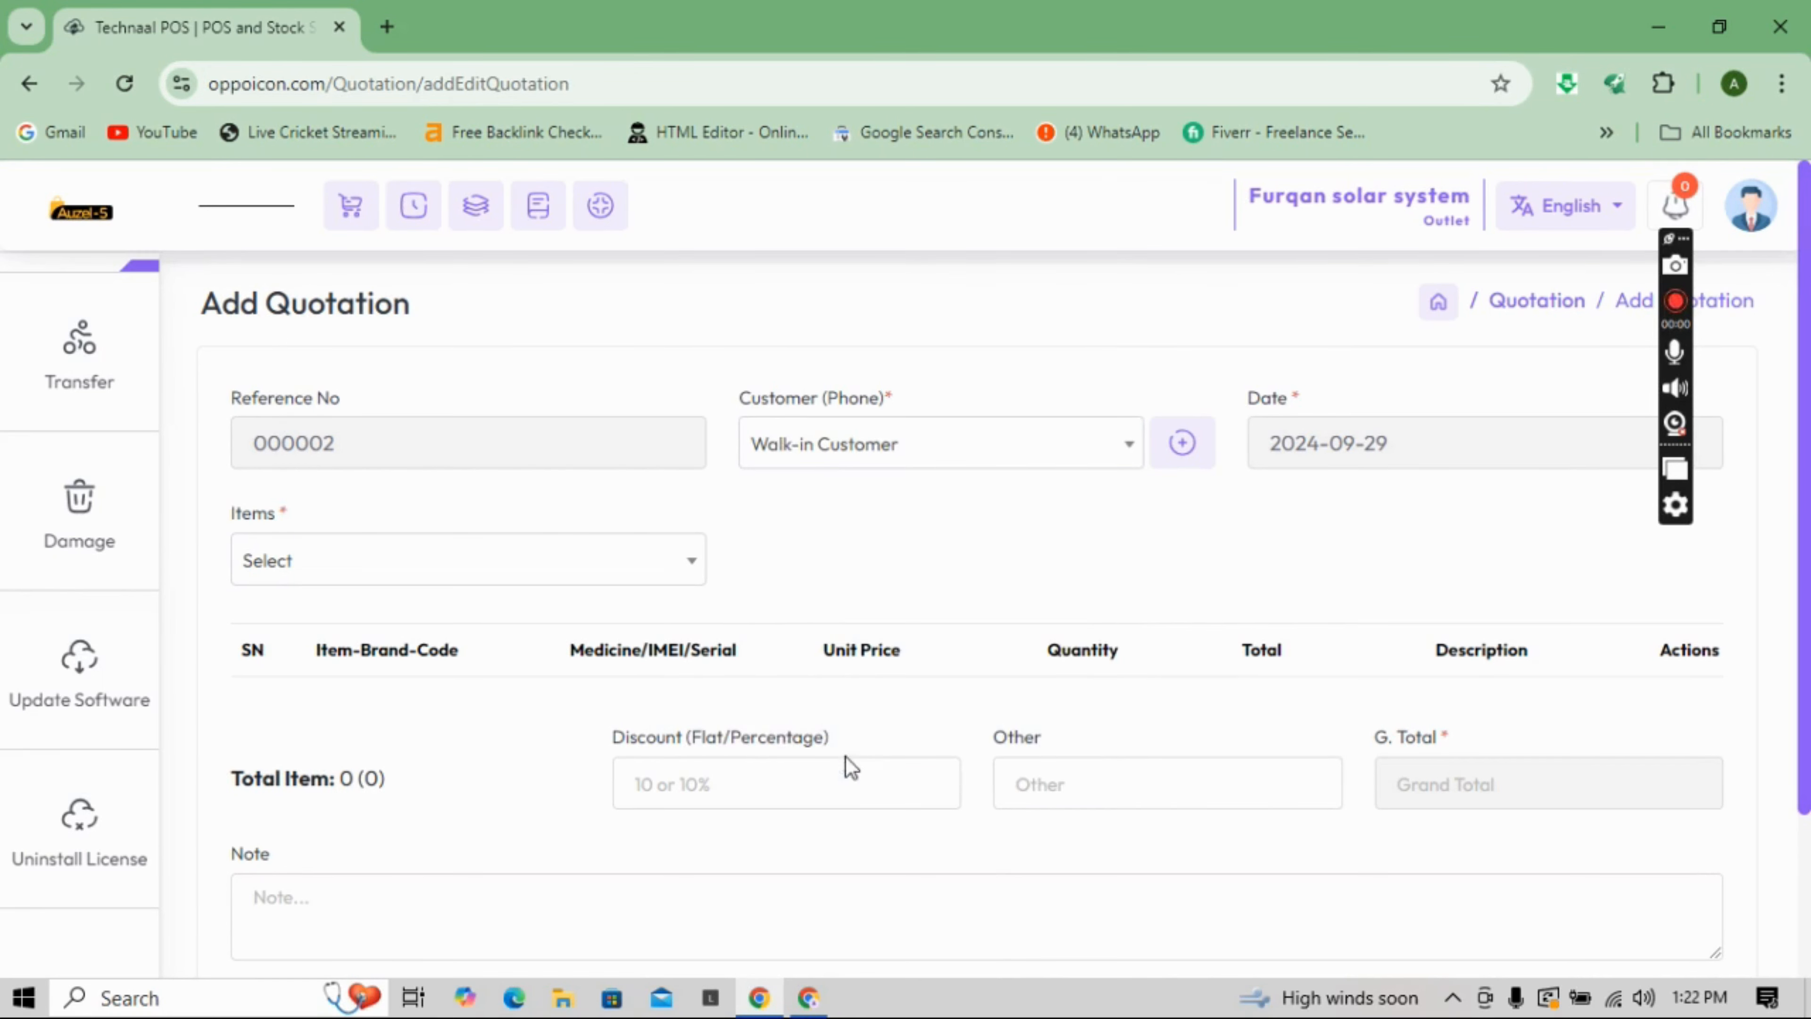
click(663, 582)
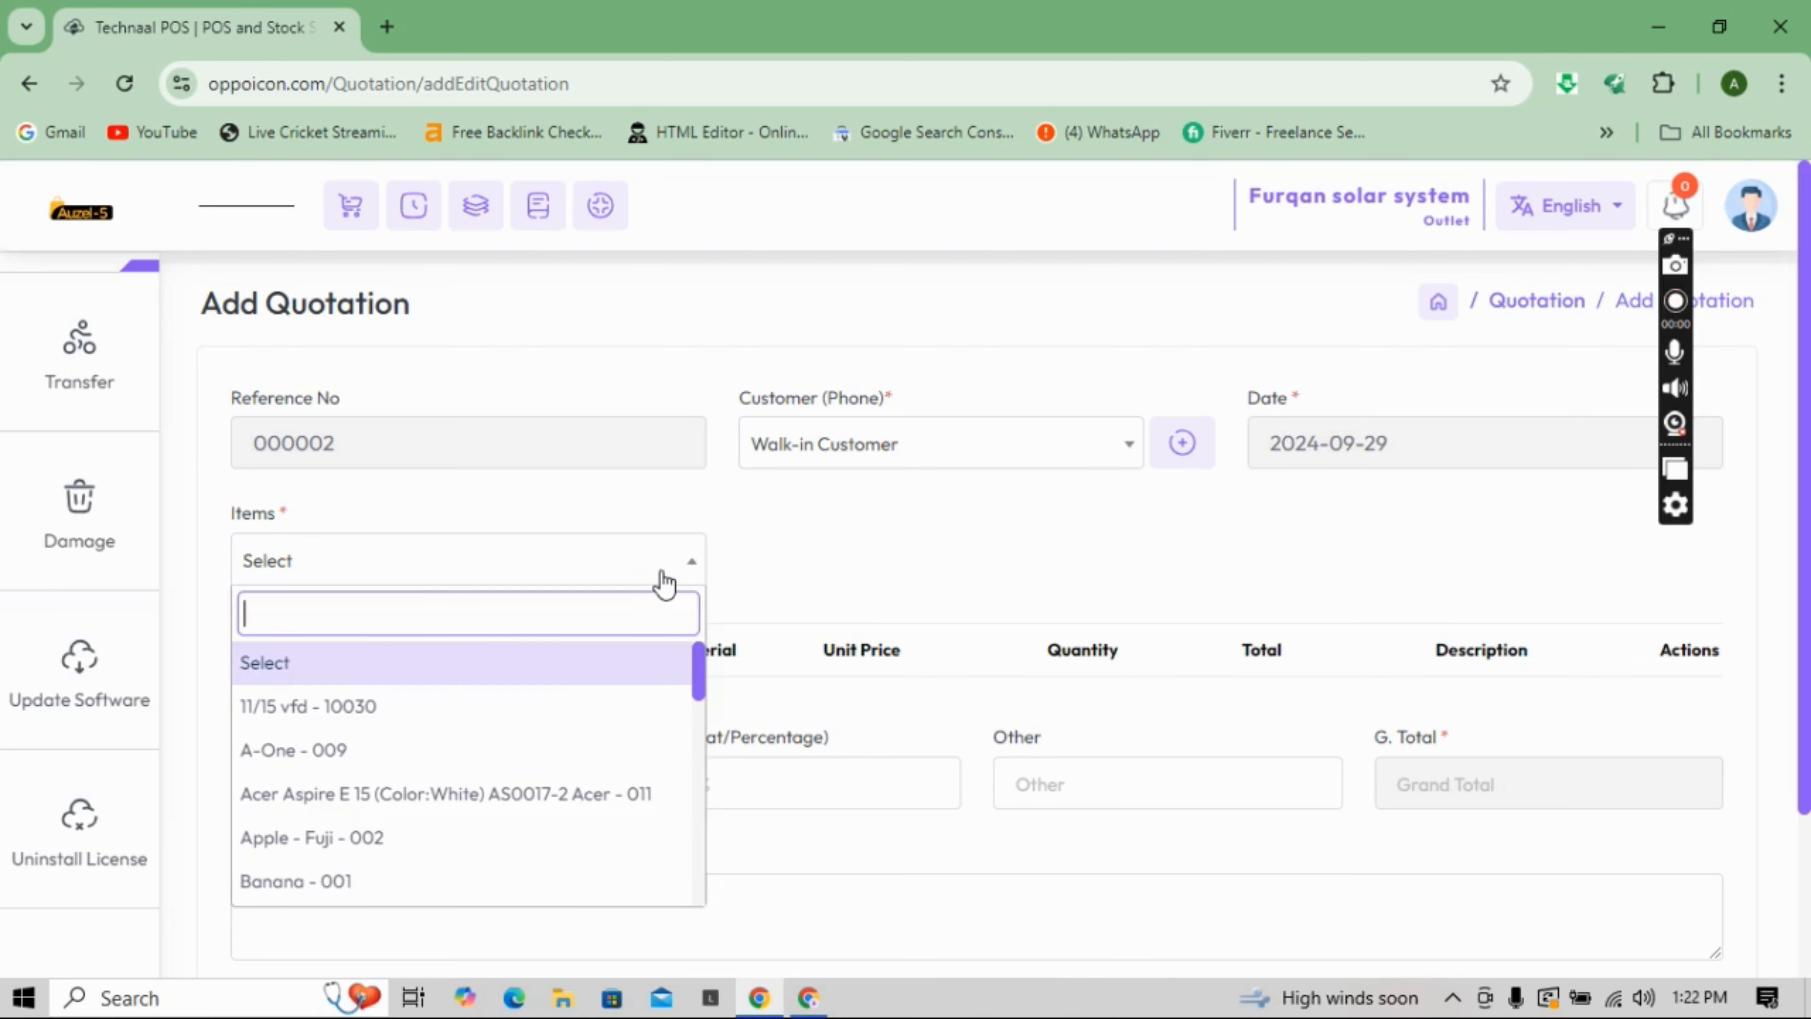
click(488, 708)
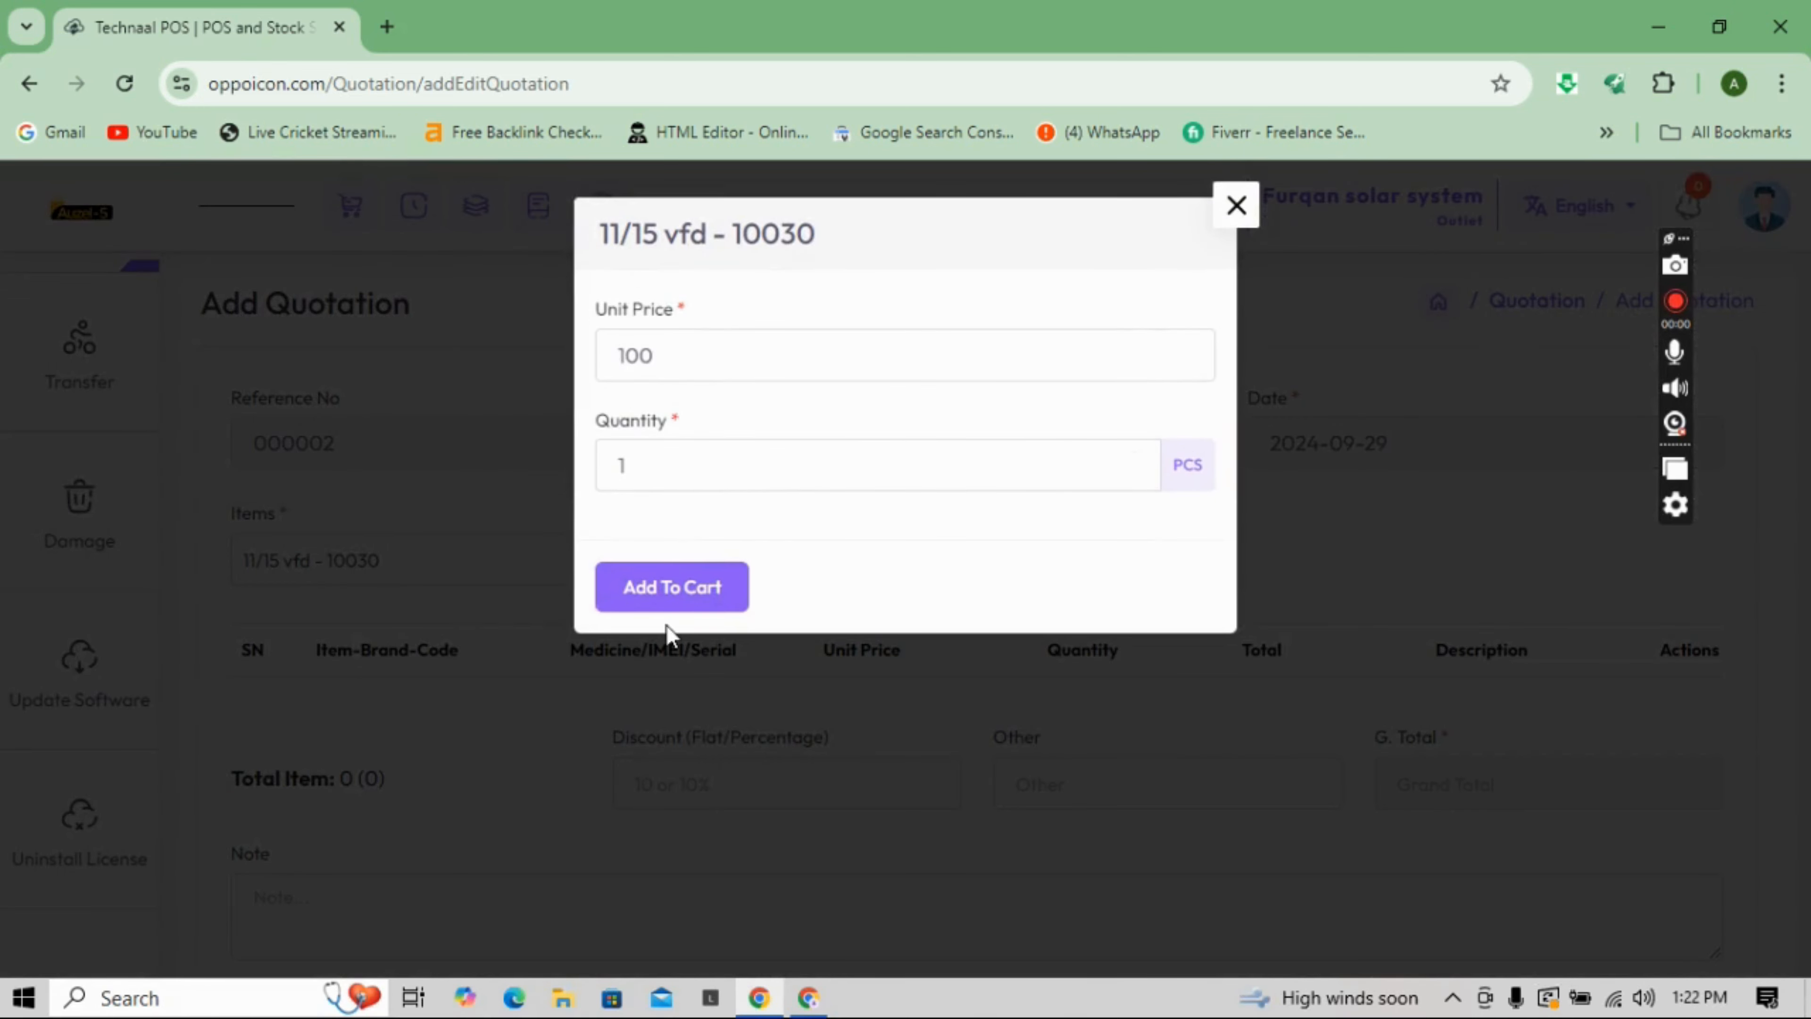
click(670, 587)
- Dismiss the duplicate-item alert and add the Acer Aspire E 15, bringing the grand total to 70100.0
click(586, 571)
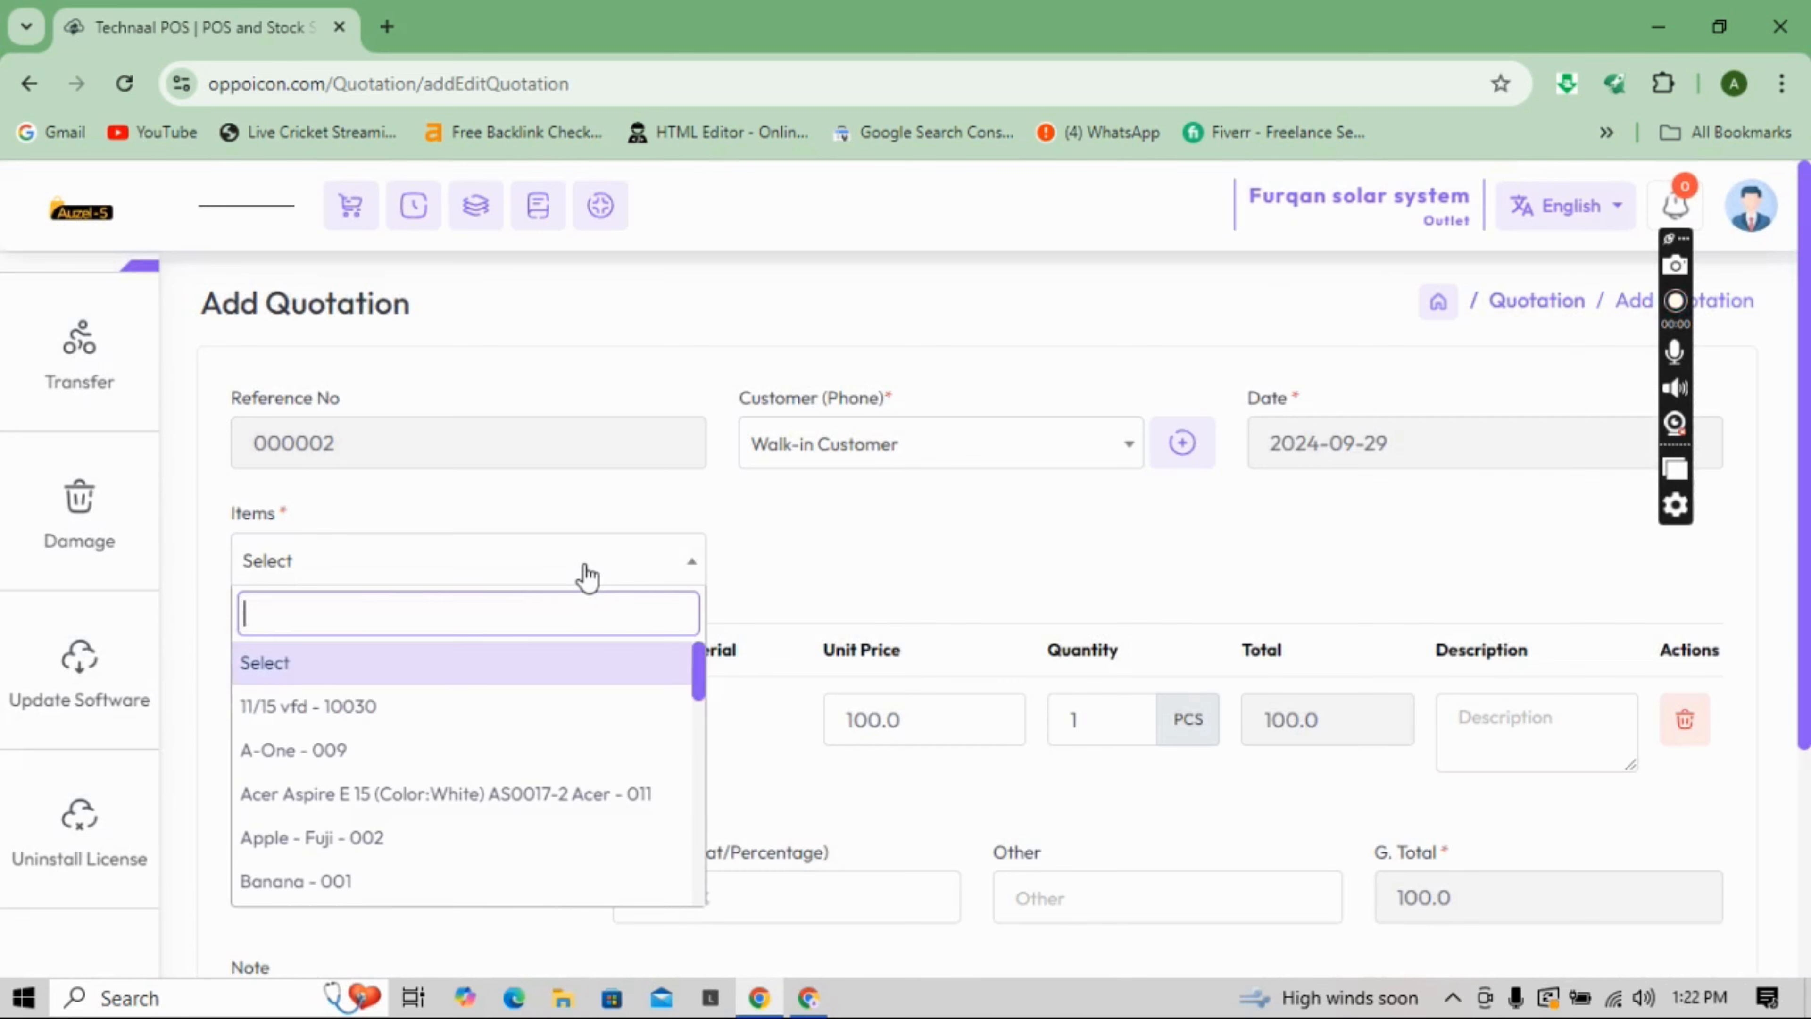
click(419, 729)
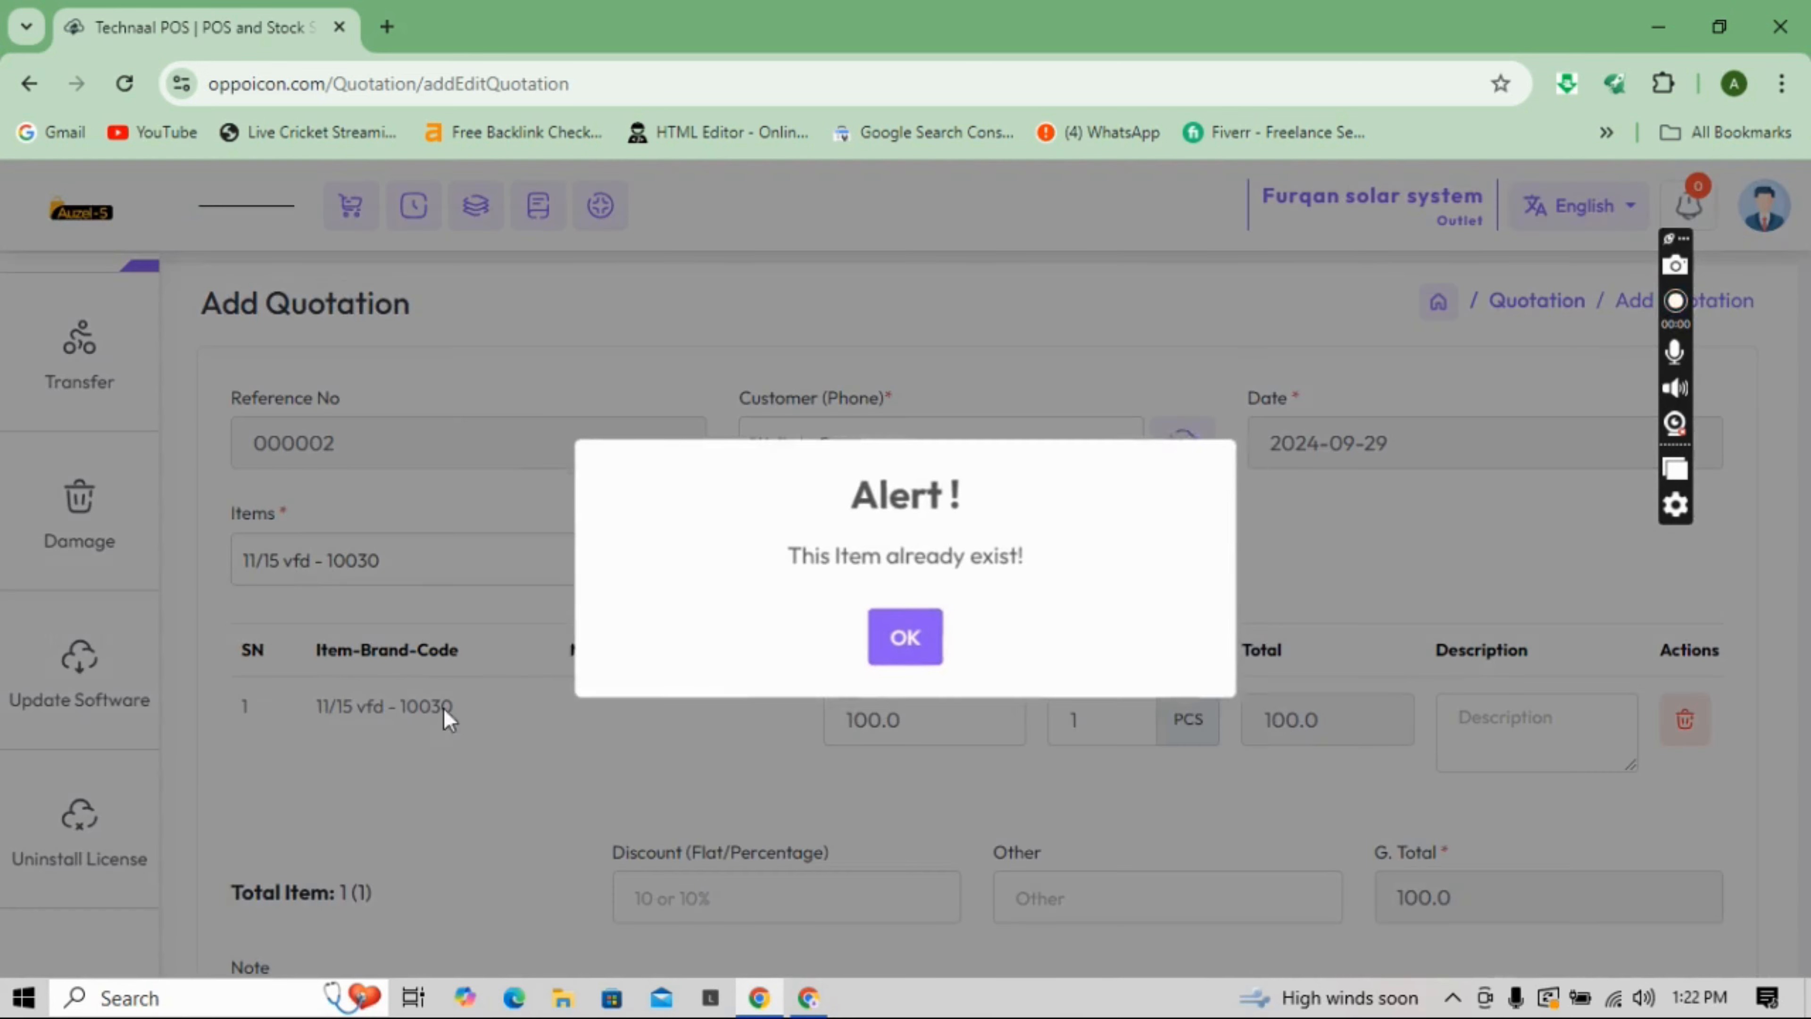
click(887, 658)
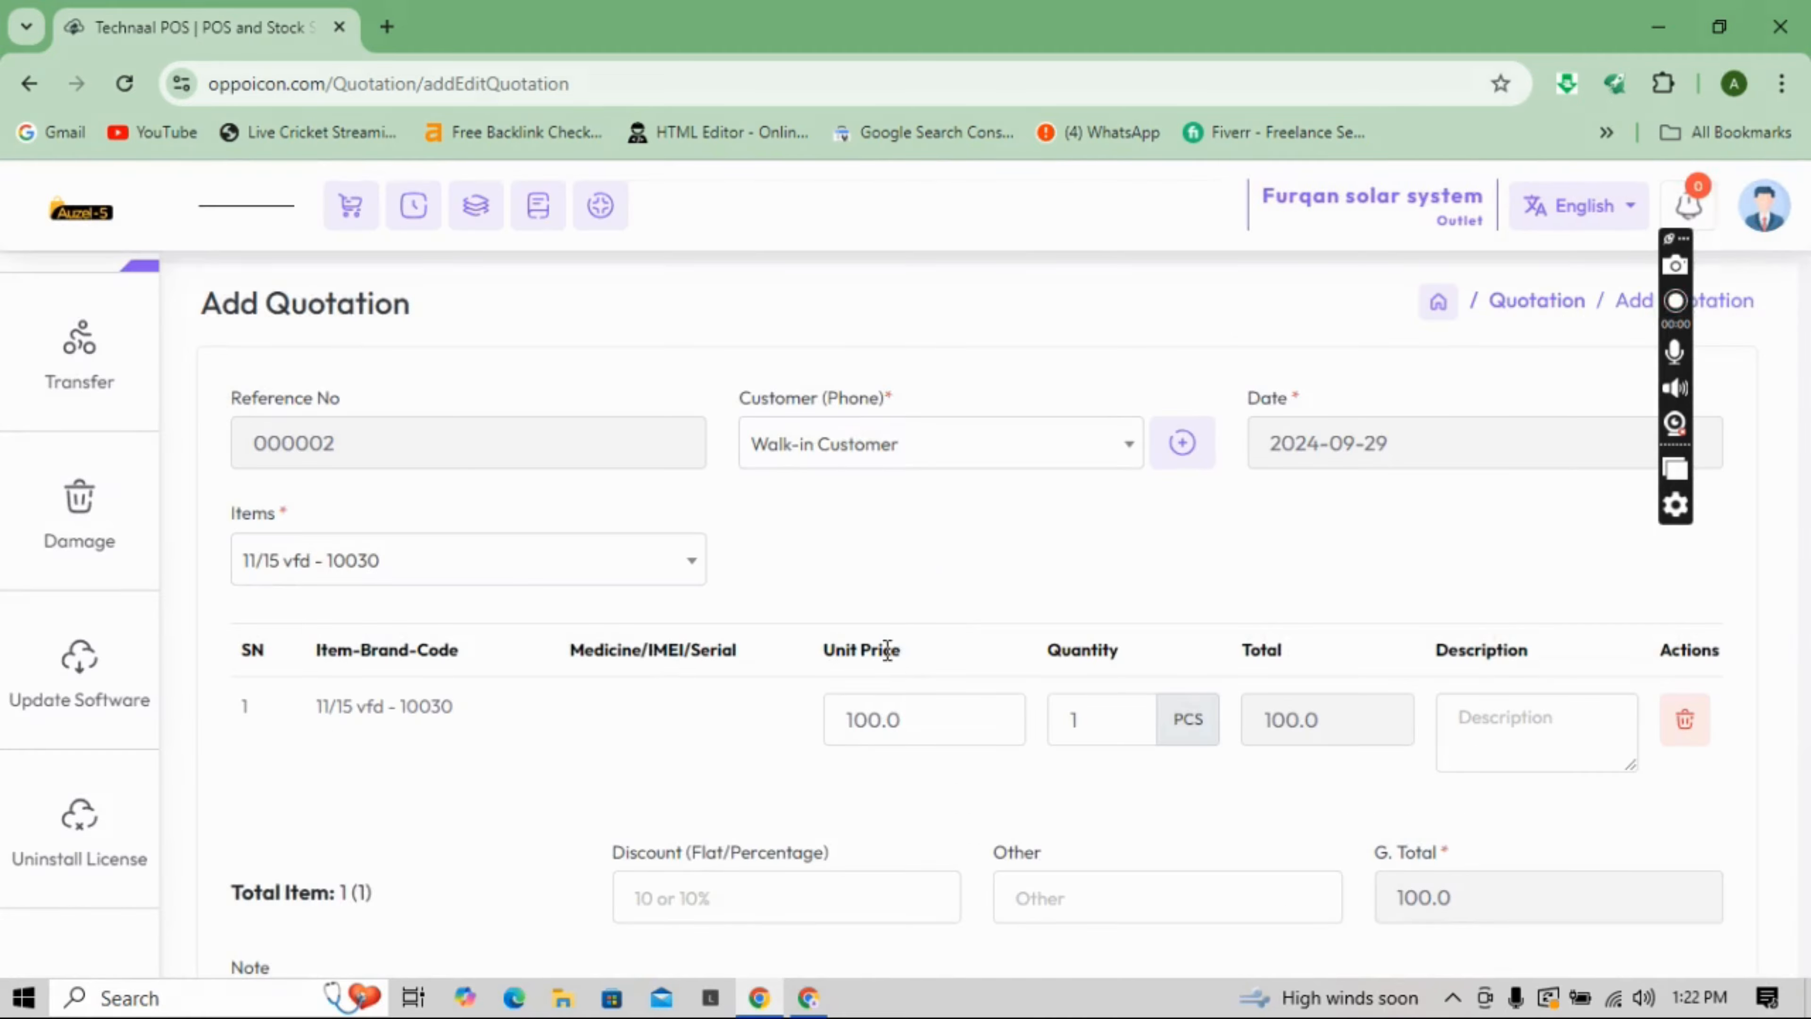
click(564, 582)
click(420, 803)
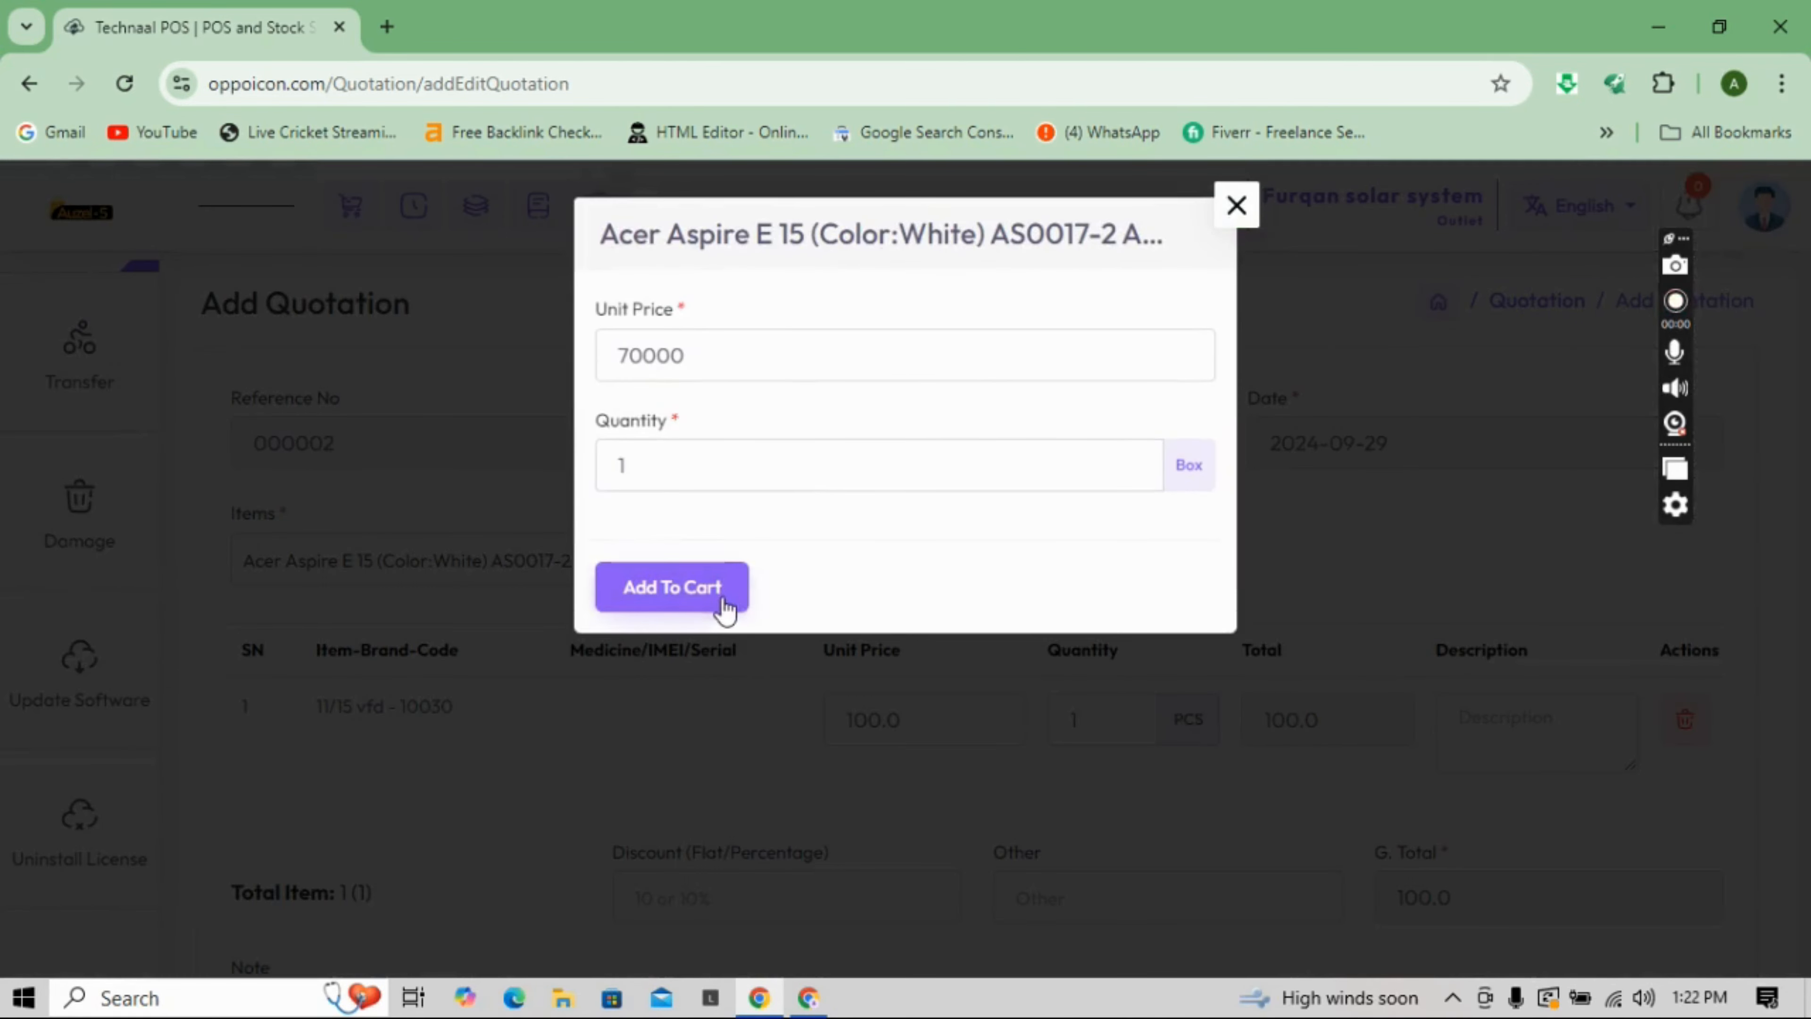
click(672, 588)
scroll(1577, 667, down, 3)
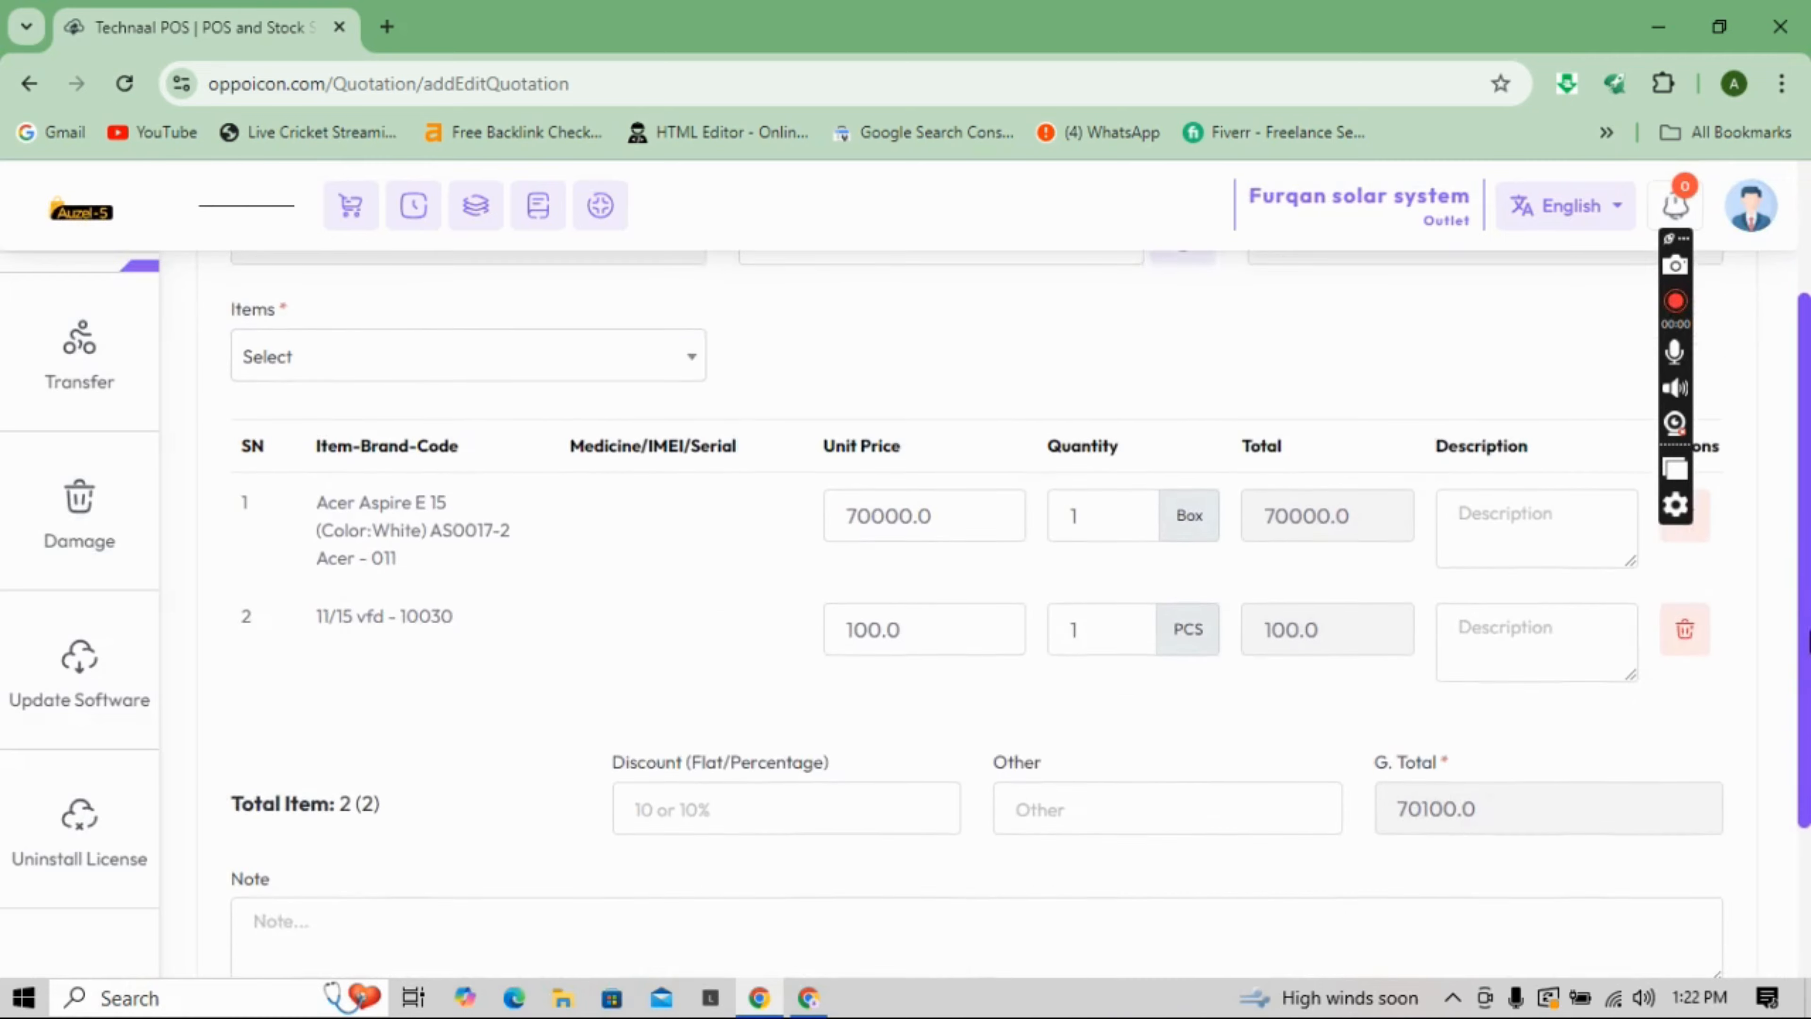
scroll(973, 611, down, 2)
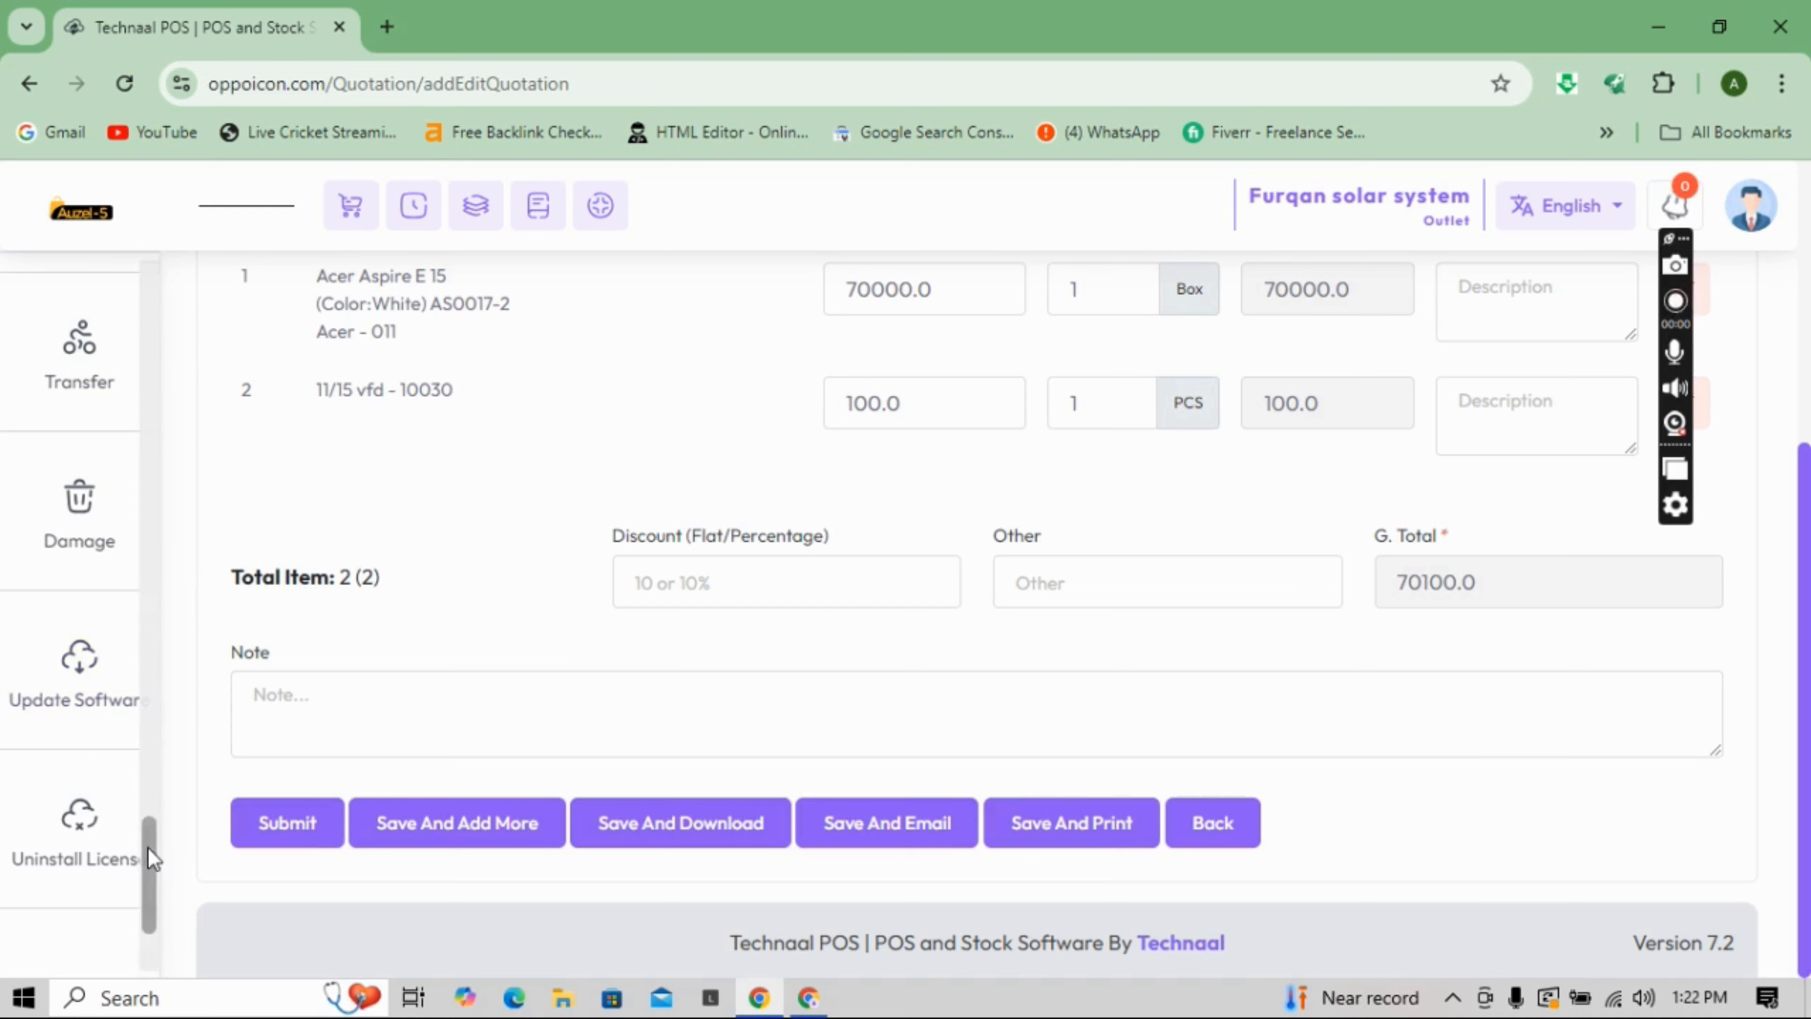
scroll(151, 685, up, 10)
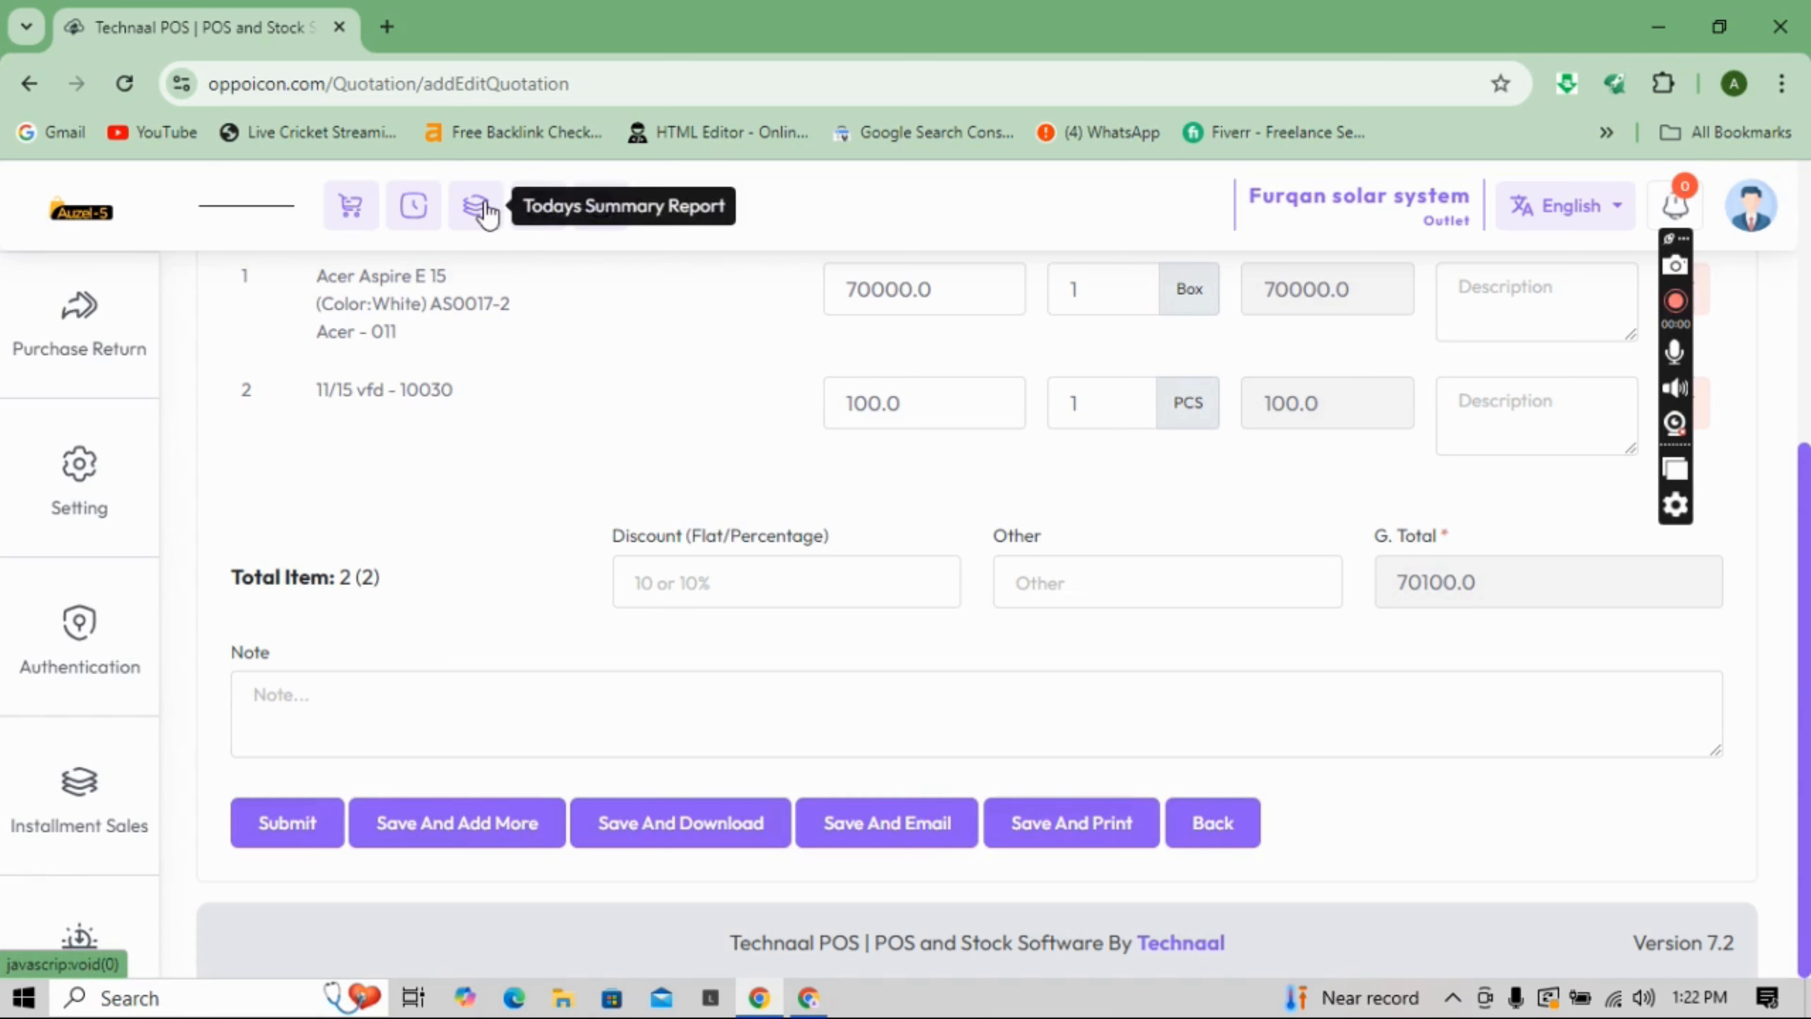
- View and close today's summary report, then bring up Register Details in a new tab
click(478, 208)
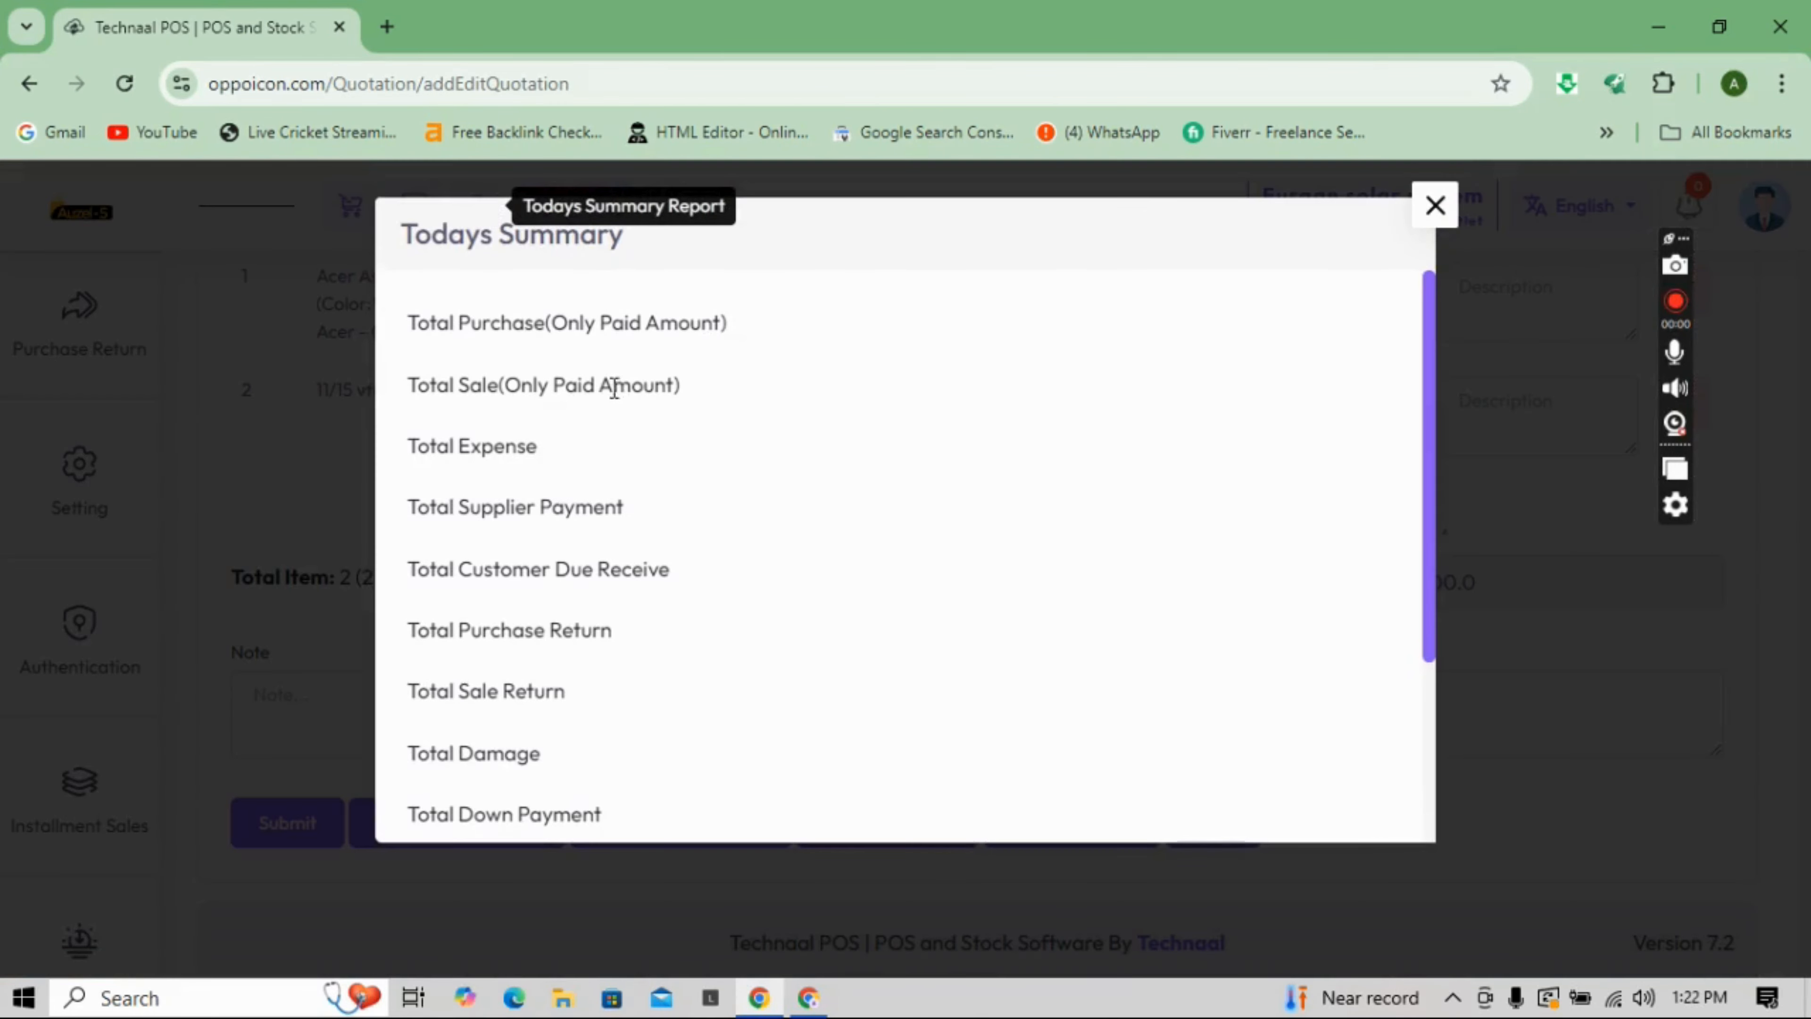
click(1427, 213)
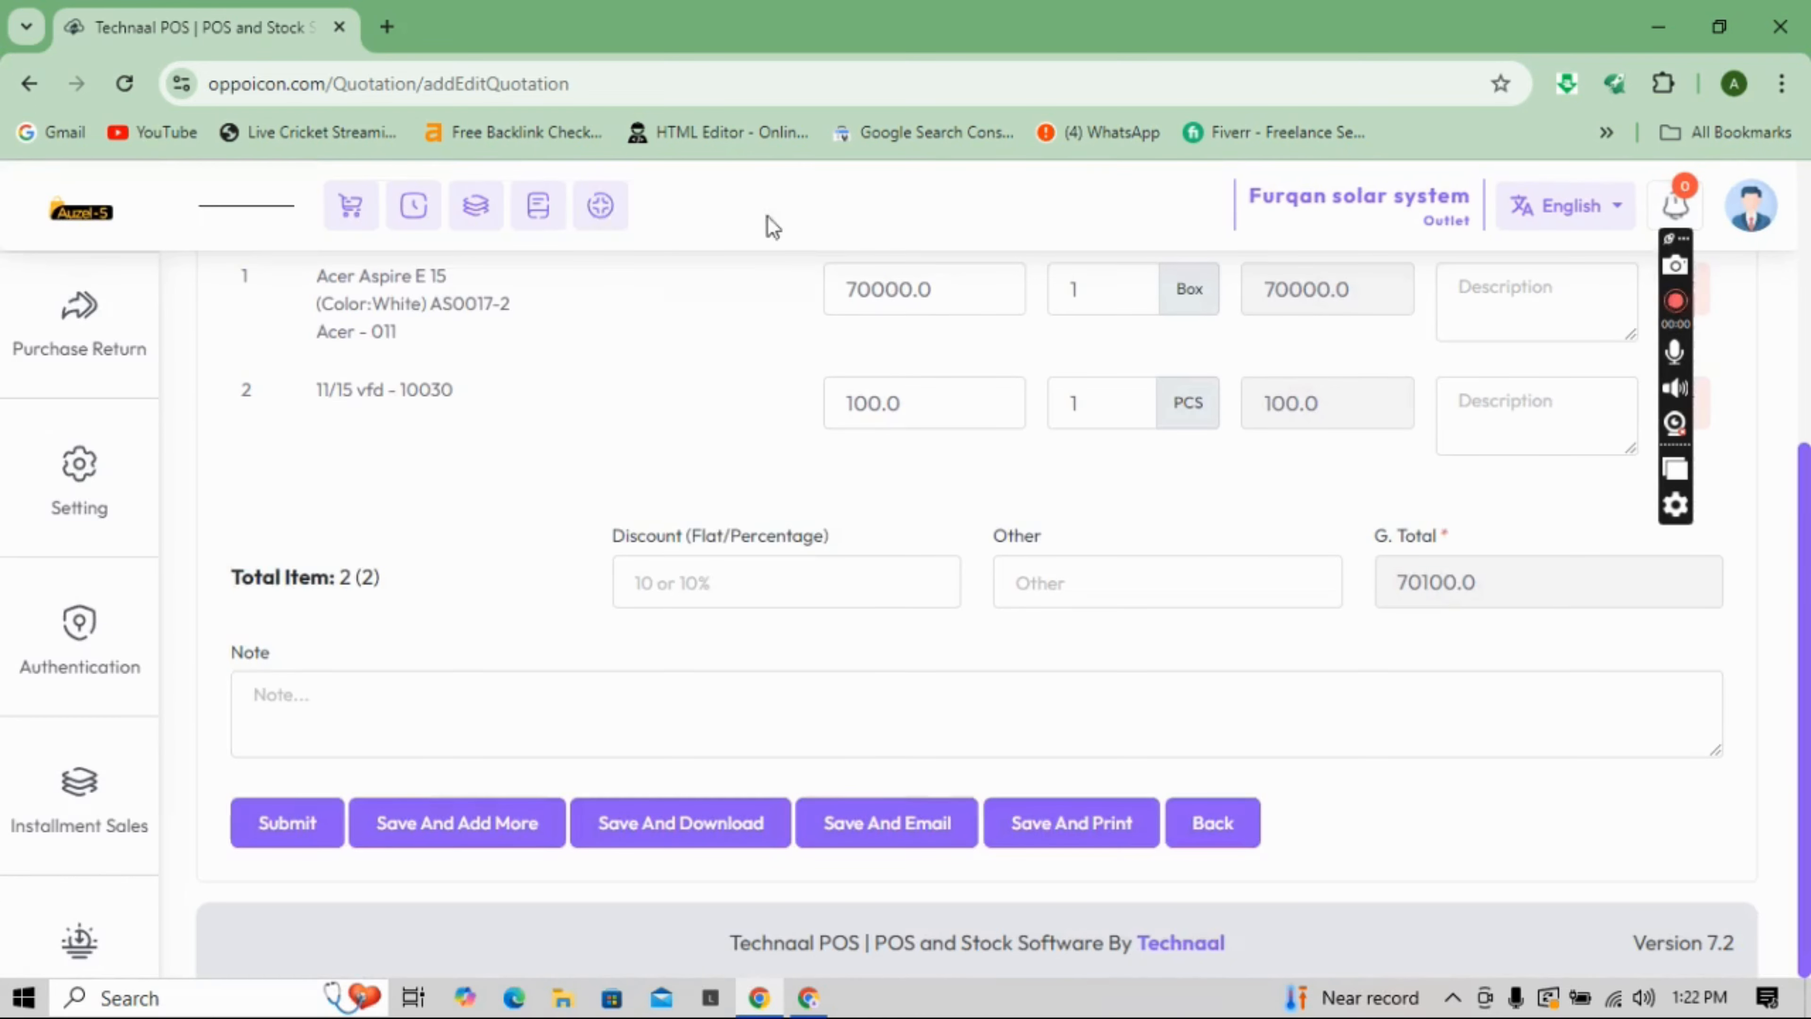
click(543, 215)
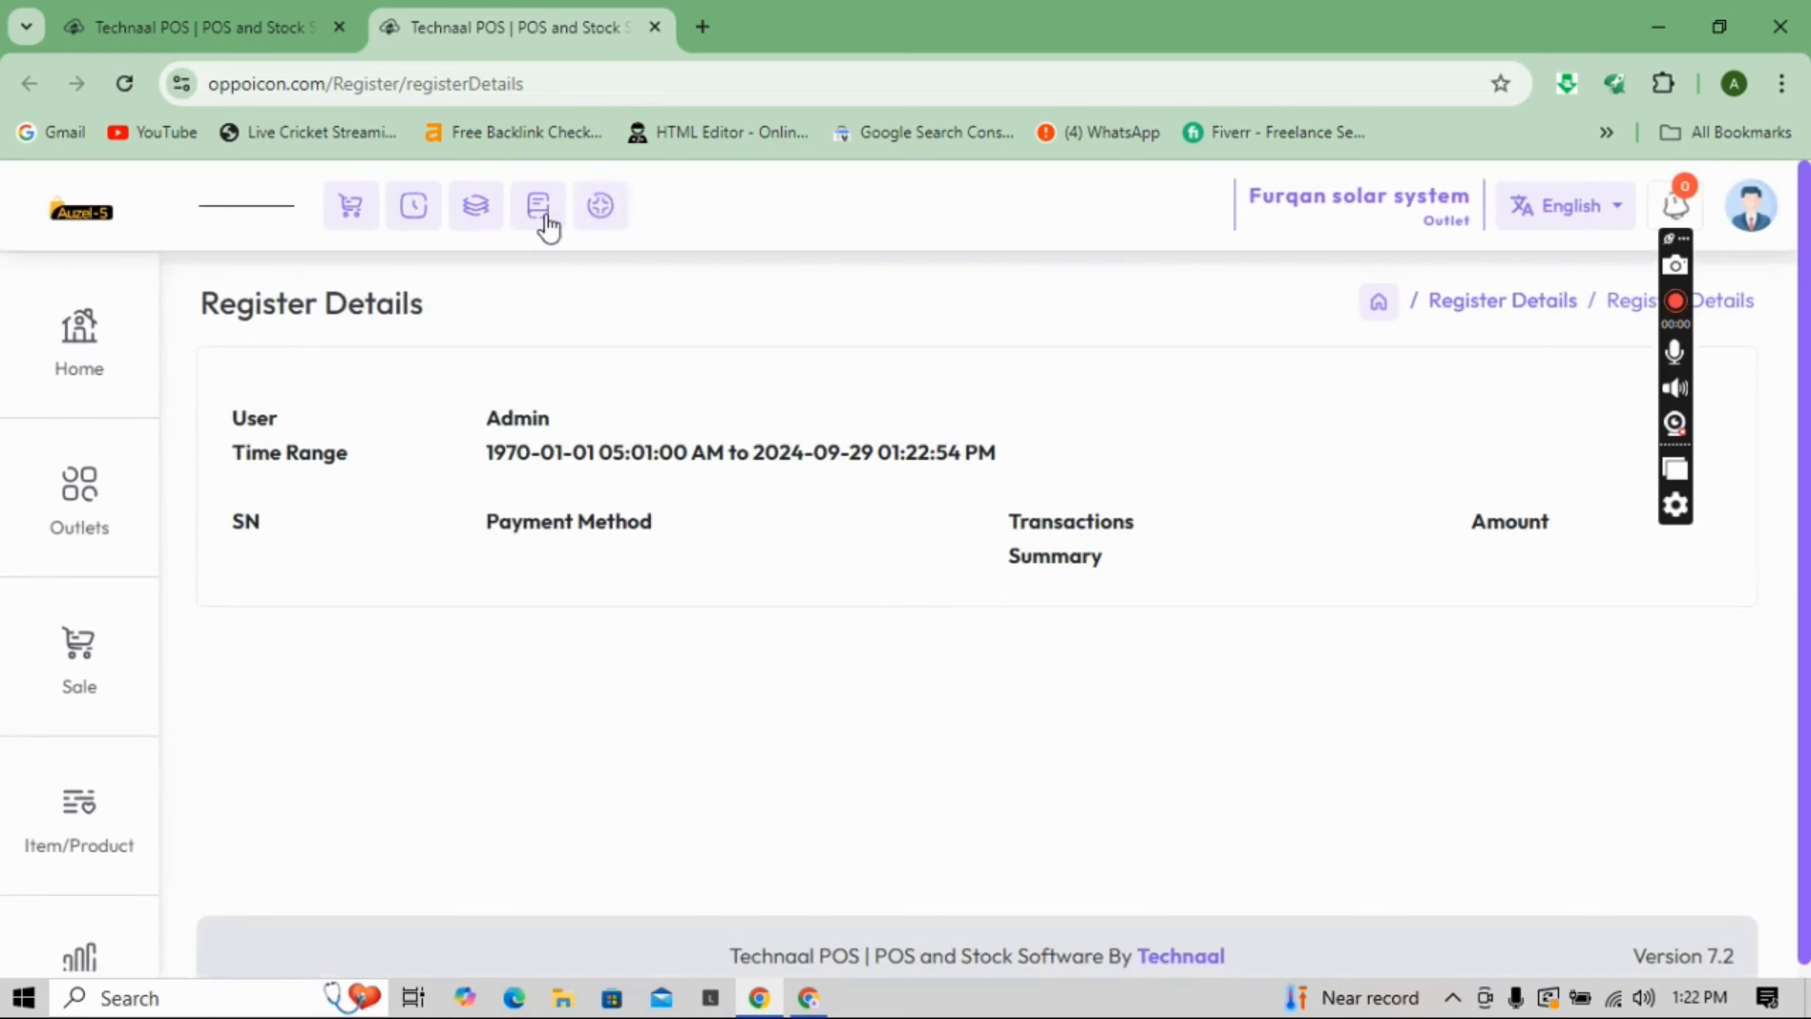
- Browse and close the Quick Menus, then switch to the POS sale screen with an empty cart
click(601, 209)
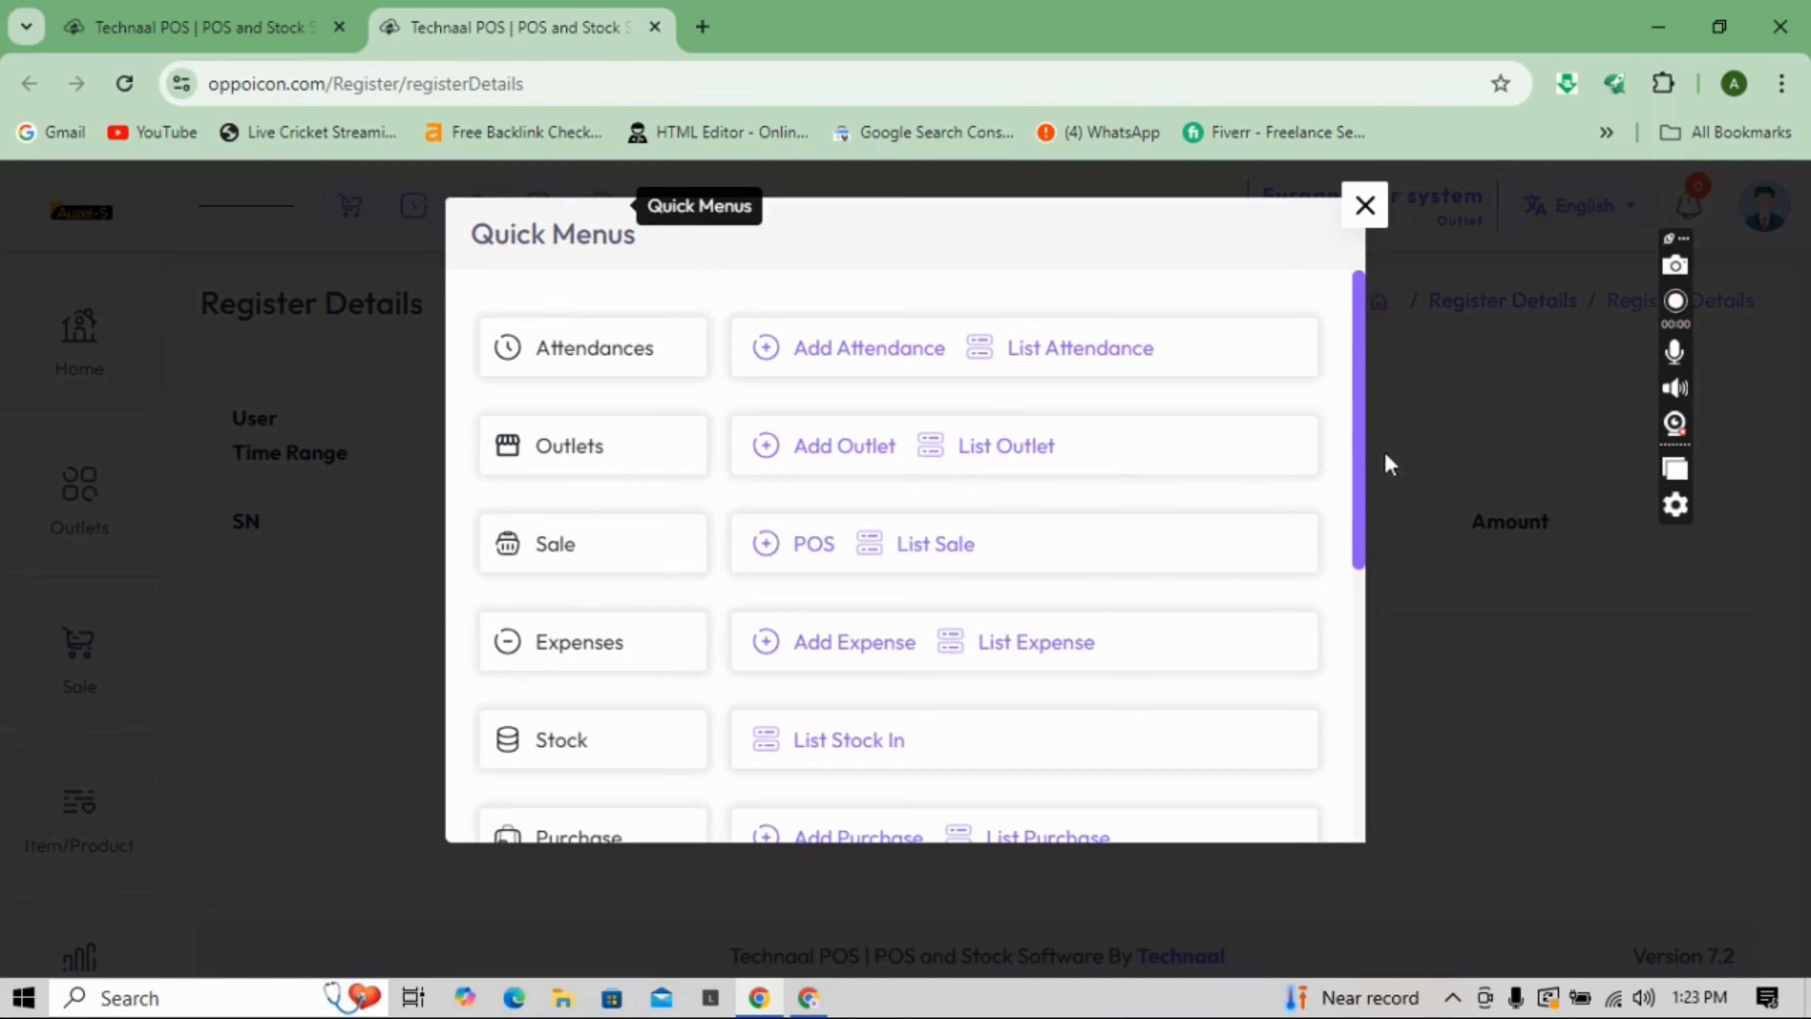
drag(1359, 489, 1295, 202)
click(1353, 211)
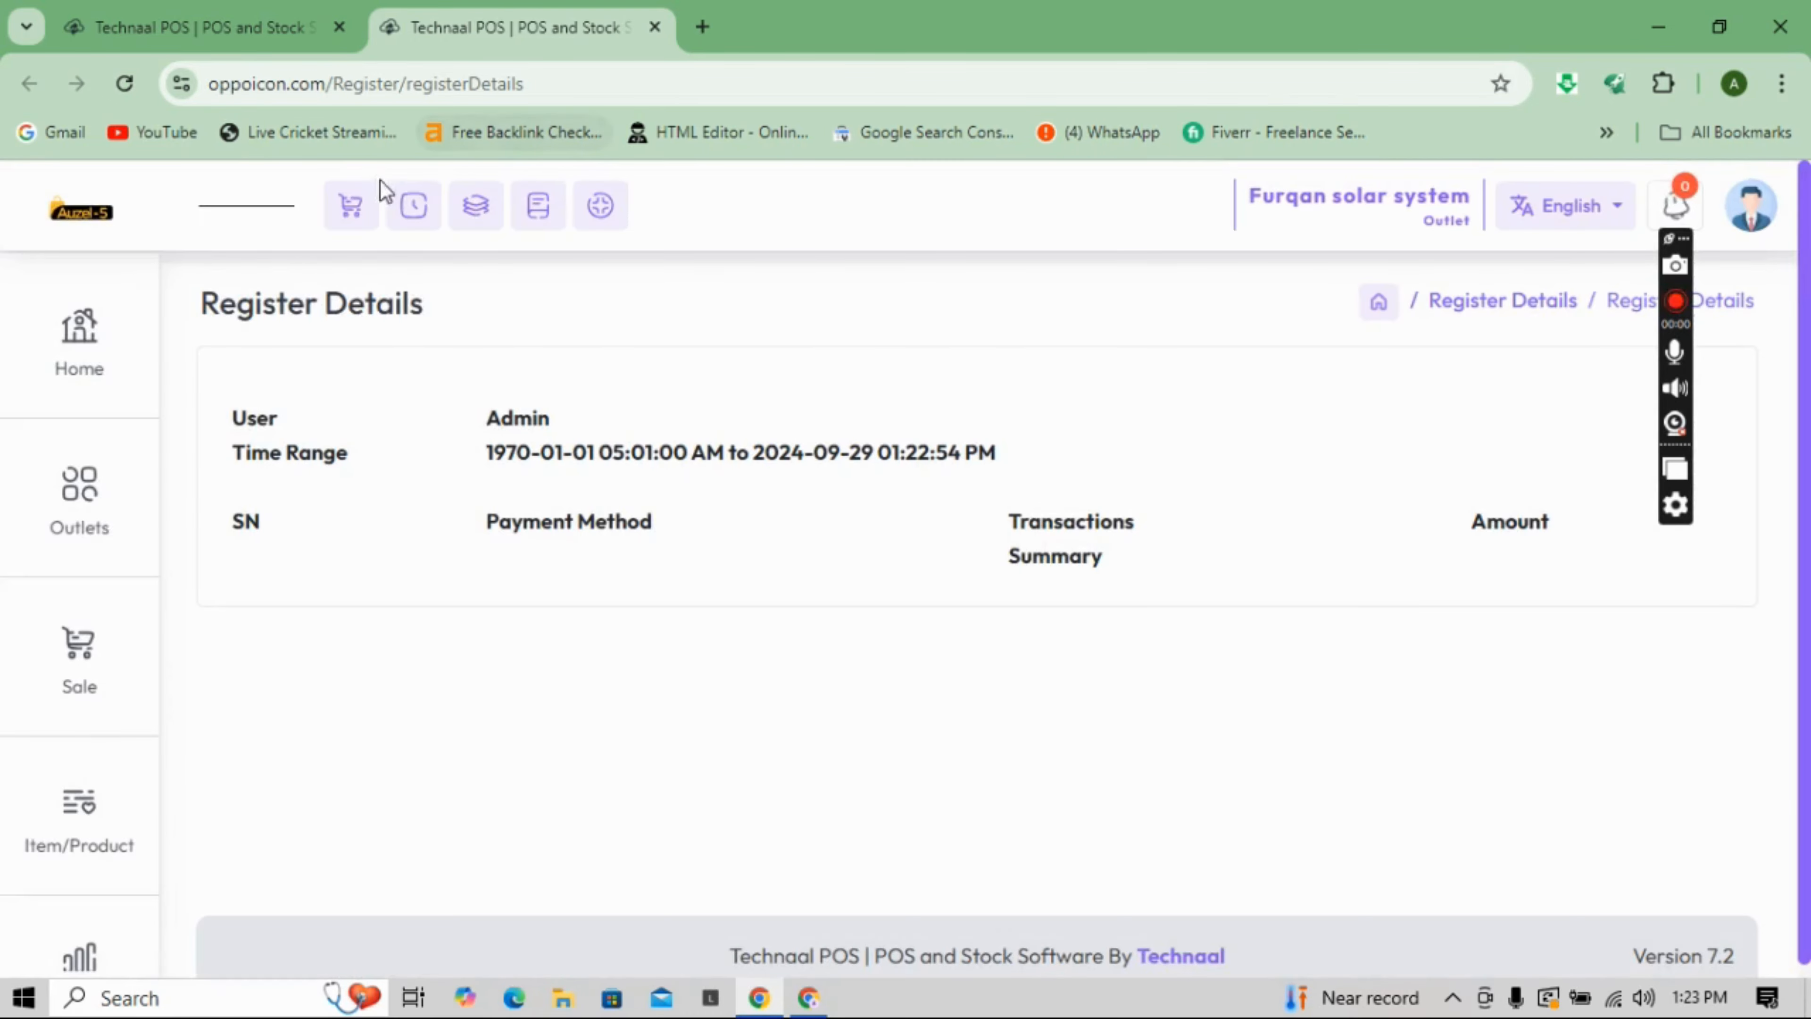
click(353, 206)
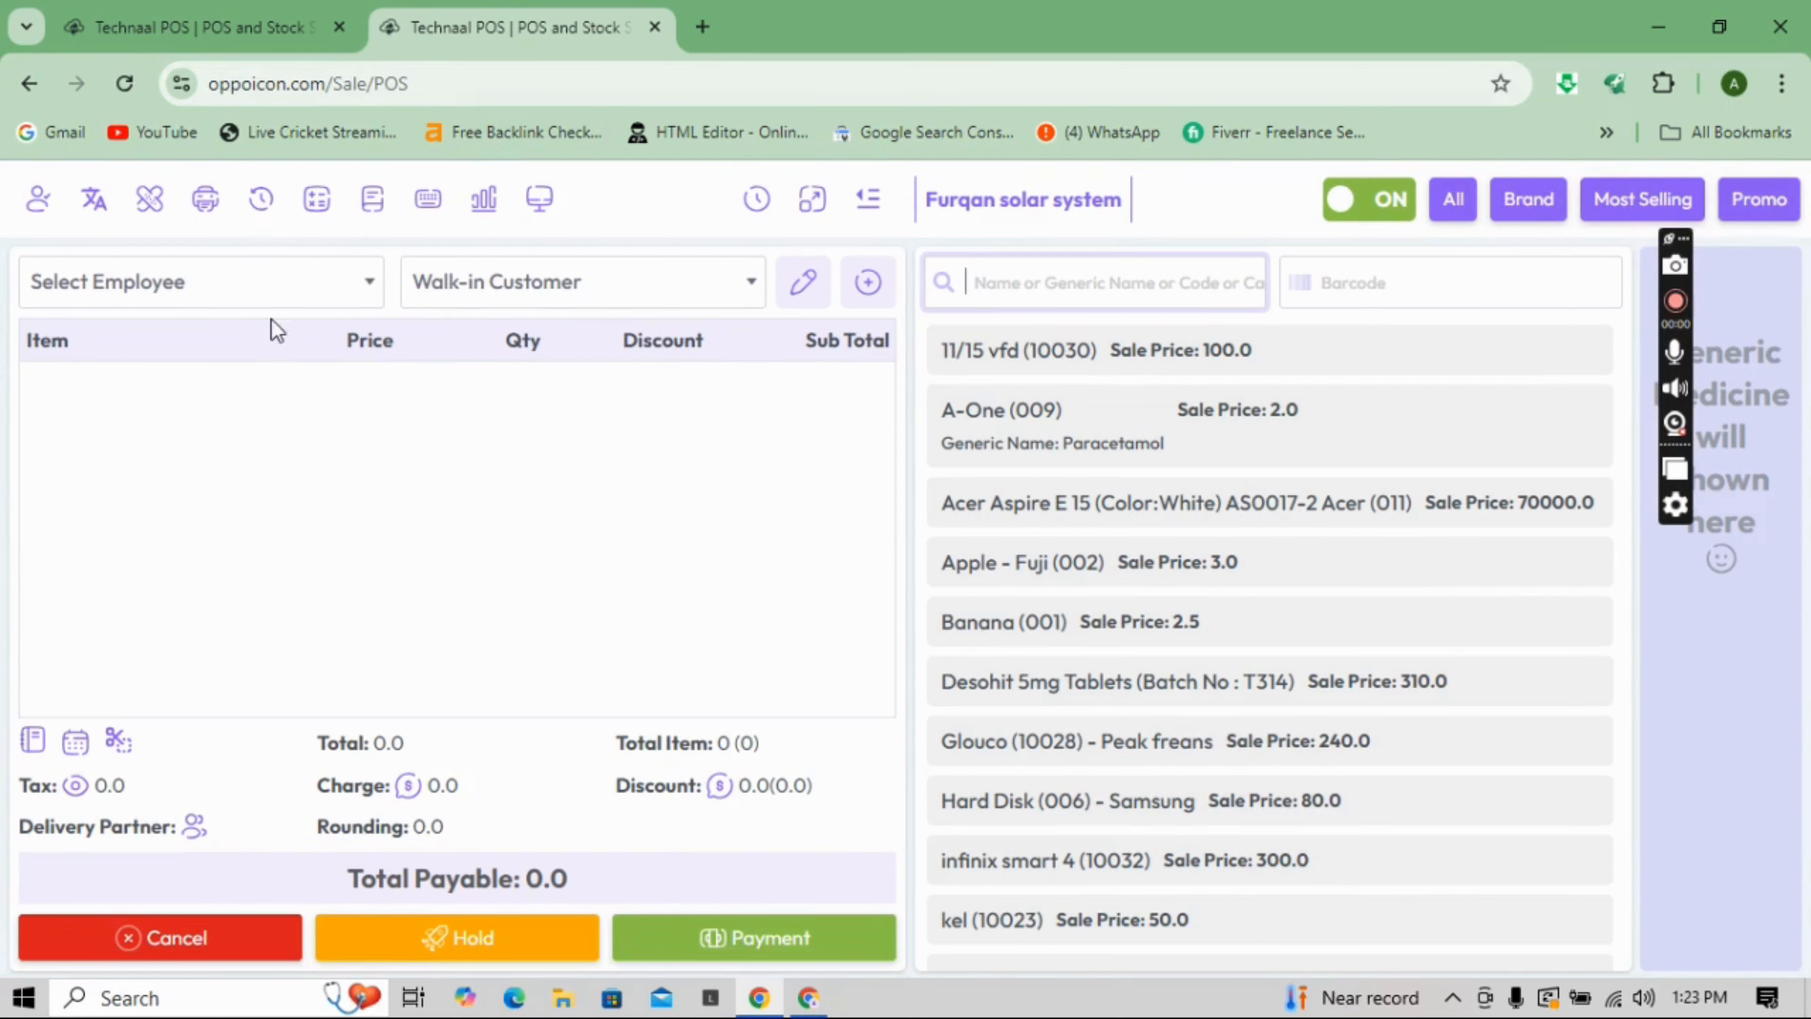
- Show the Select Employee dropdown on the POS sale screen
click(298, 280)
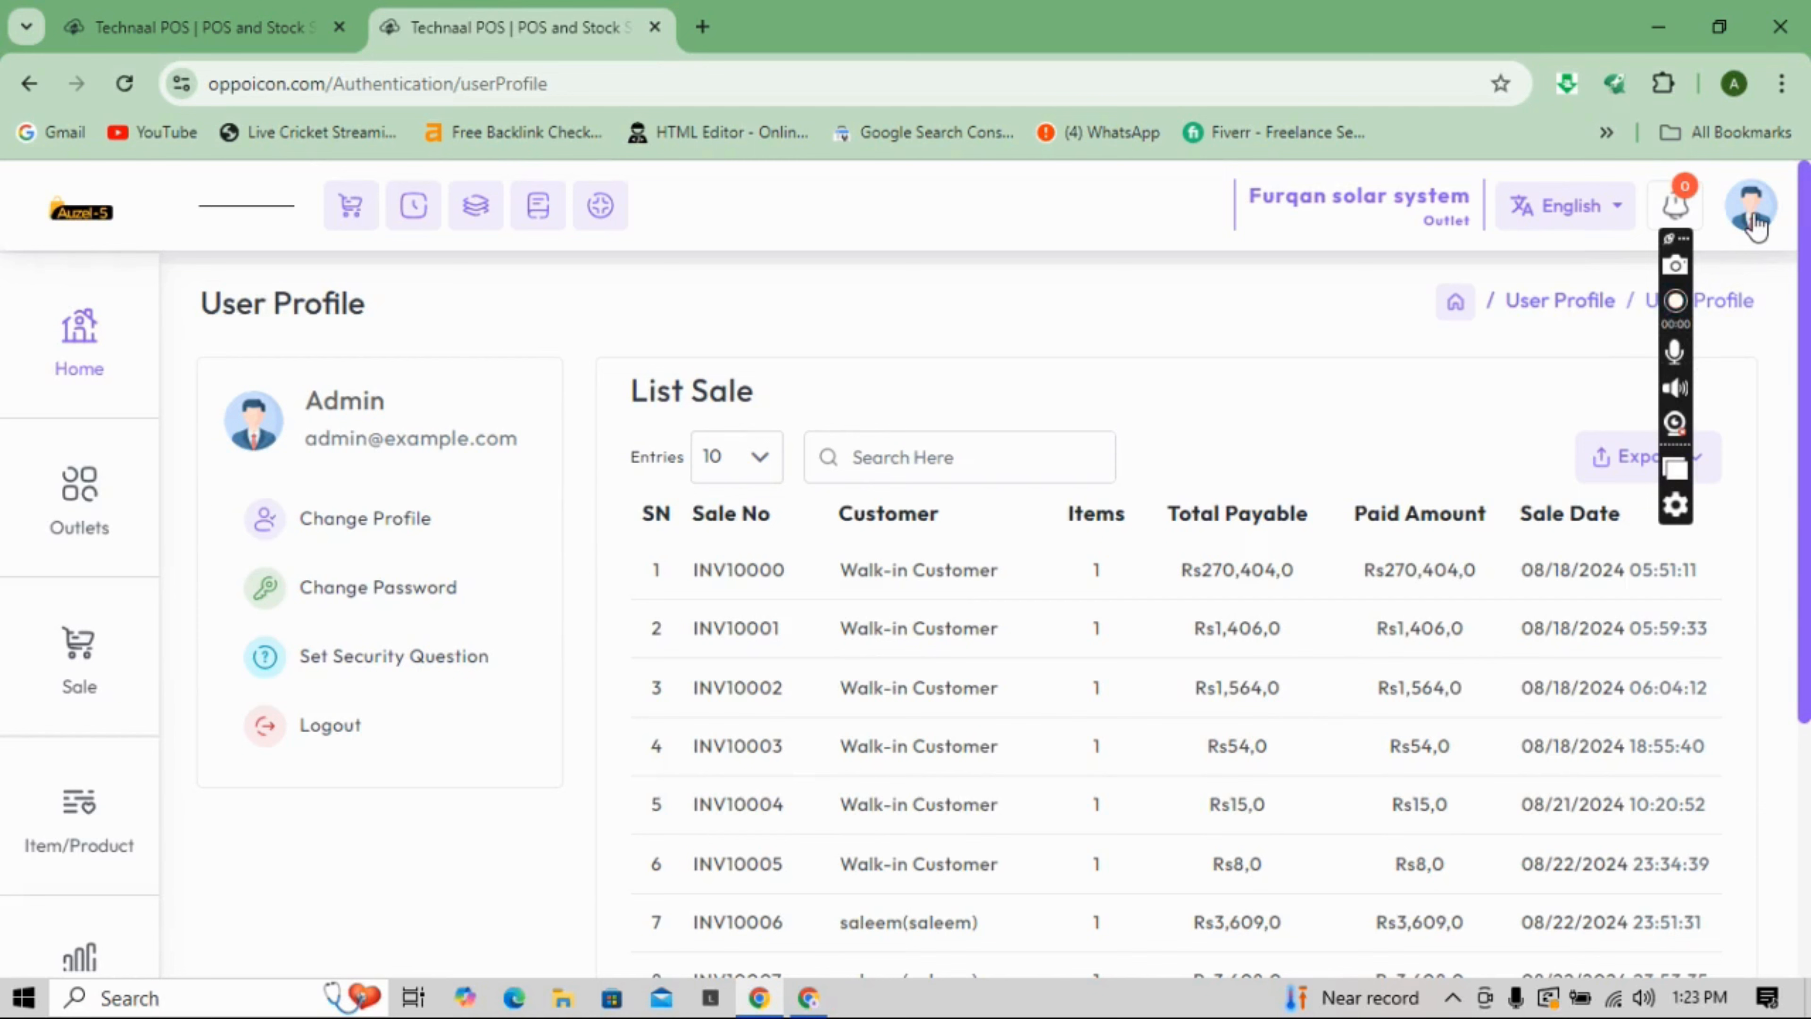
- Log out from the account menu, choosing Not Now! at the unclosed-register warning
click(1750, 206)
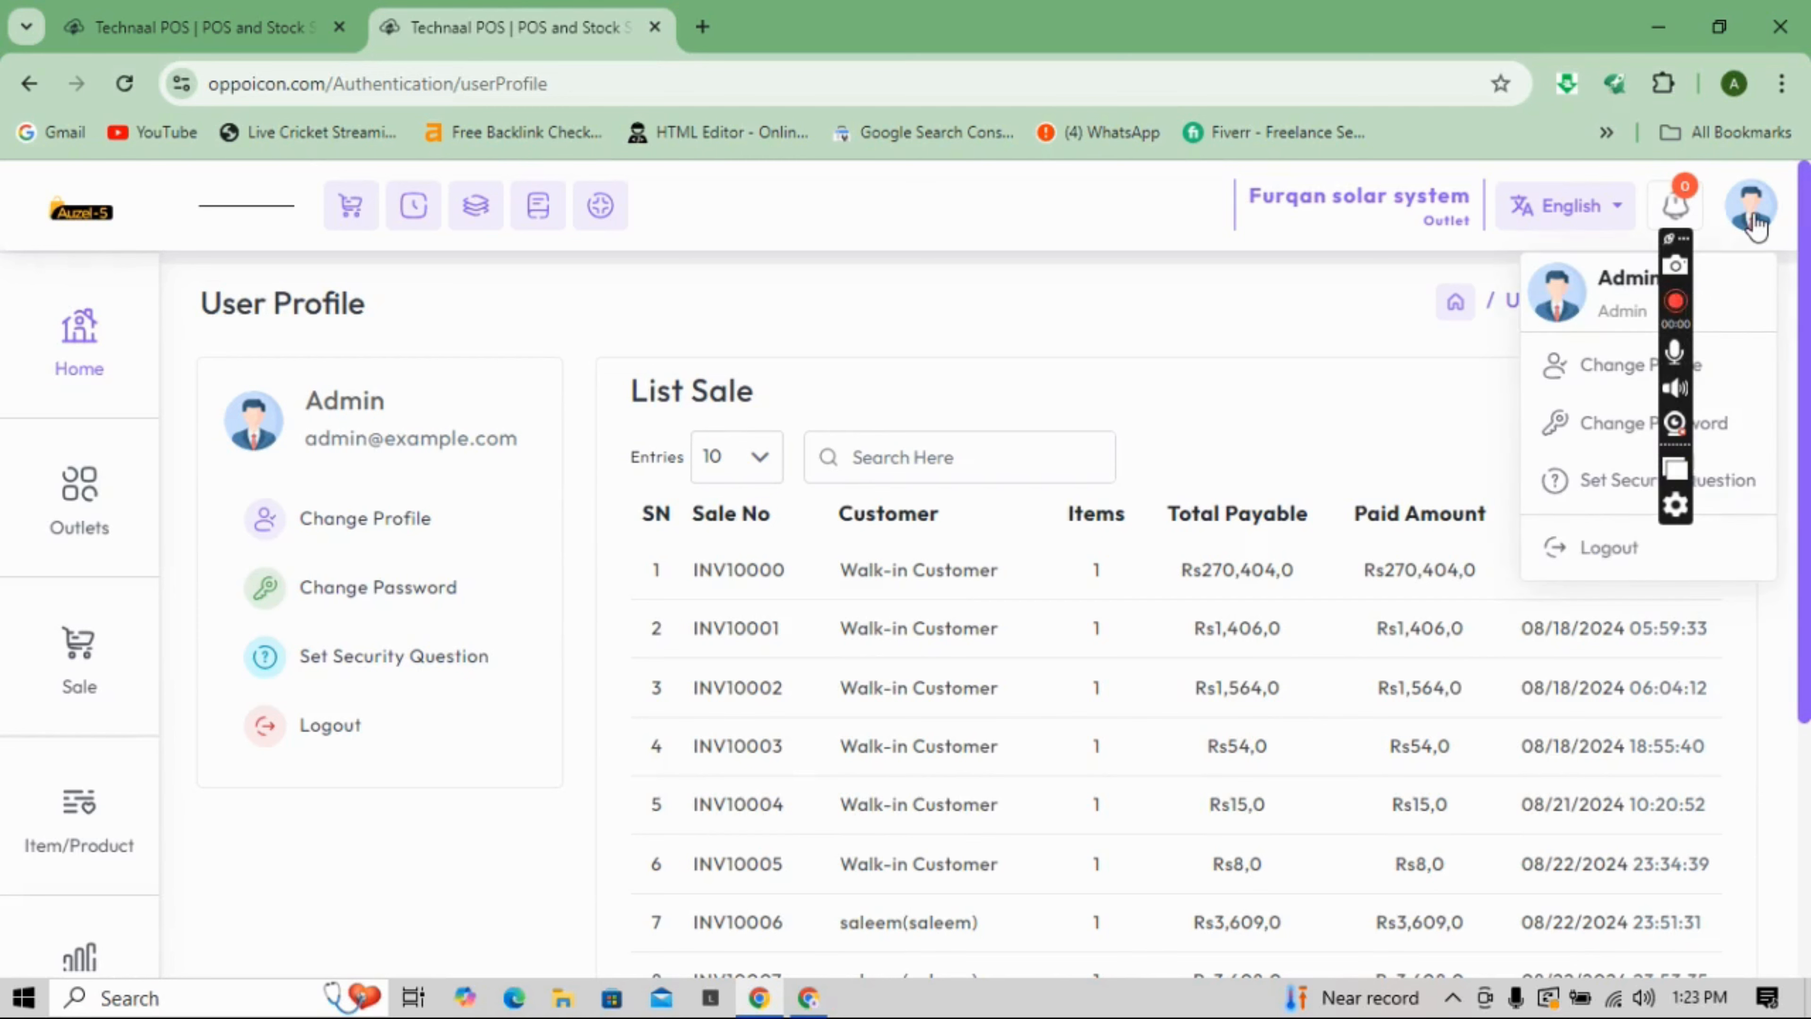
click(1601, 549)
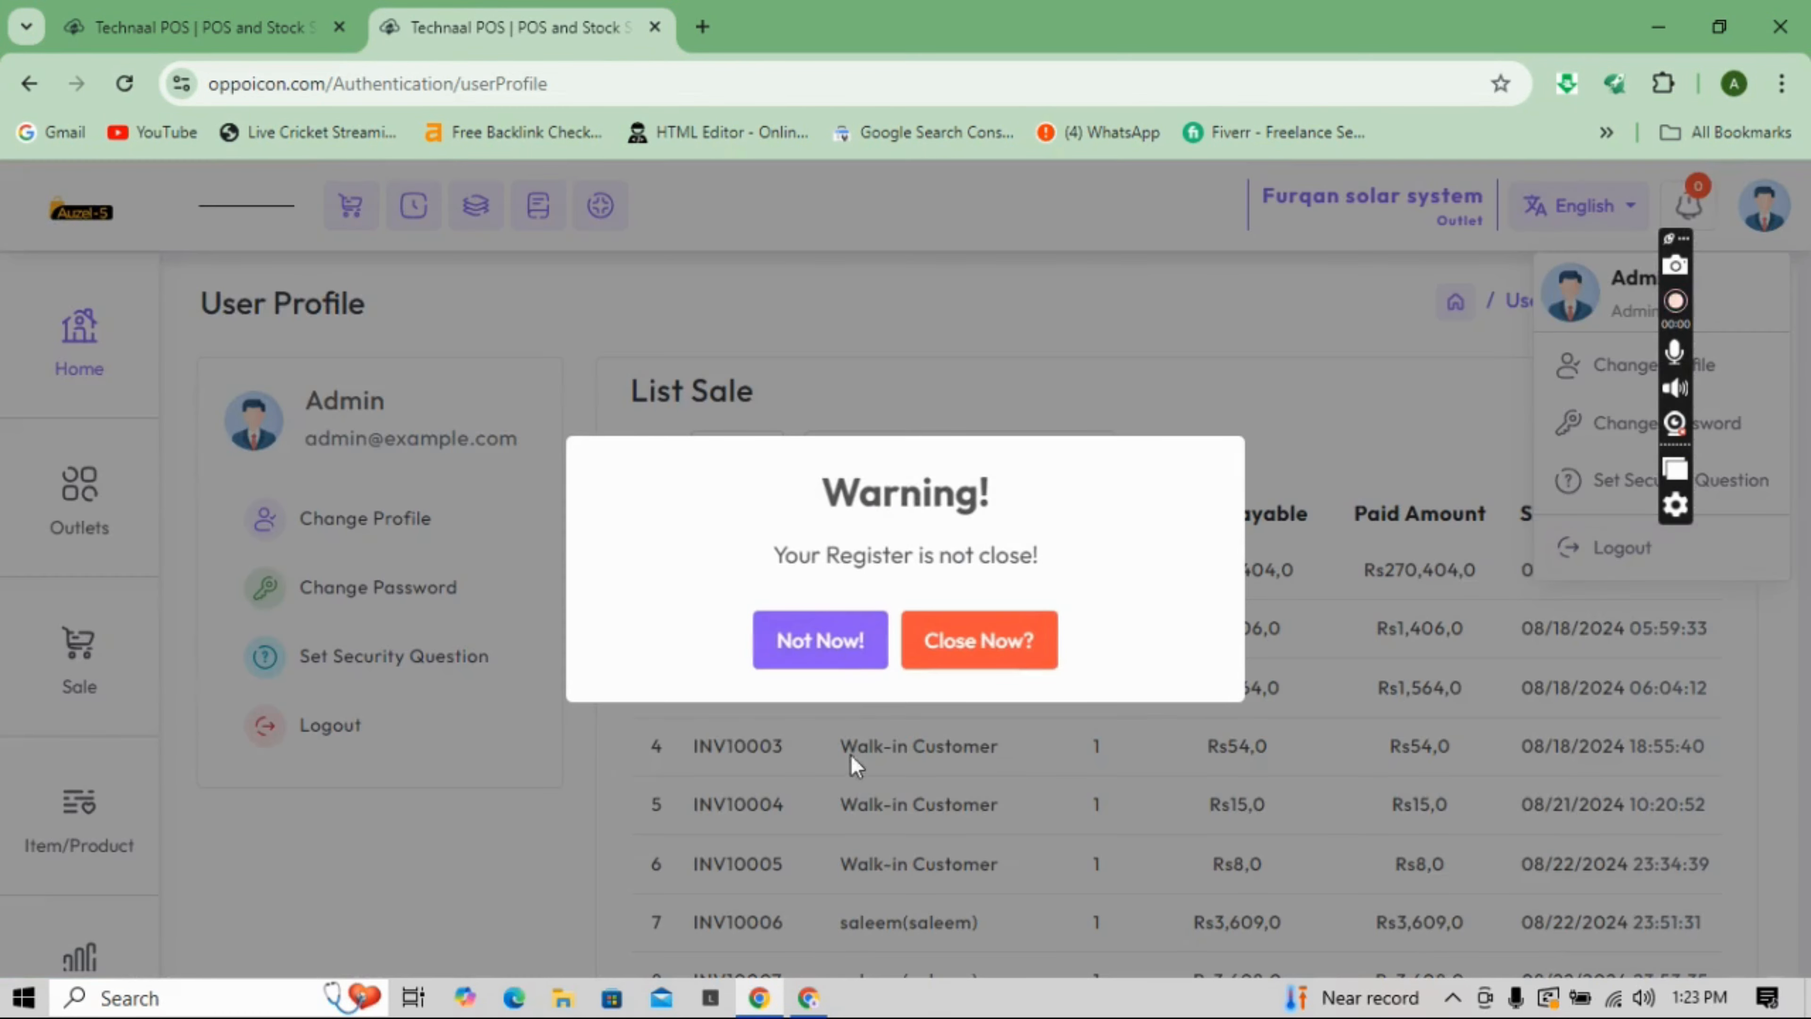
click(865, 660)
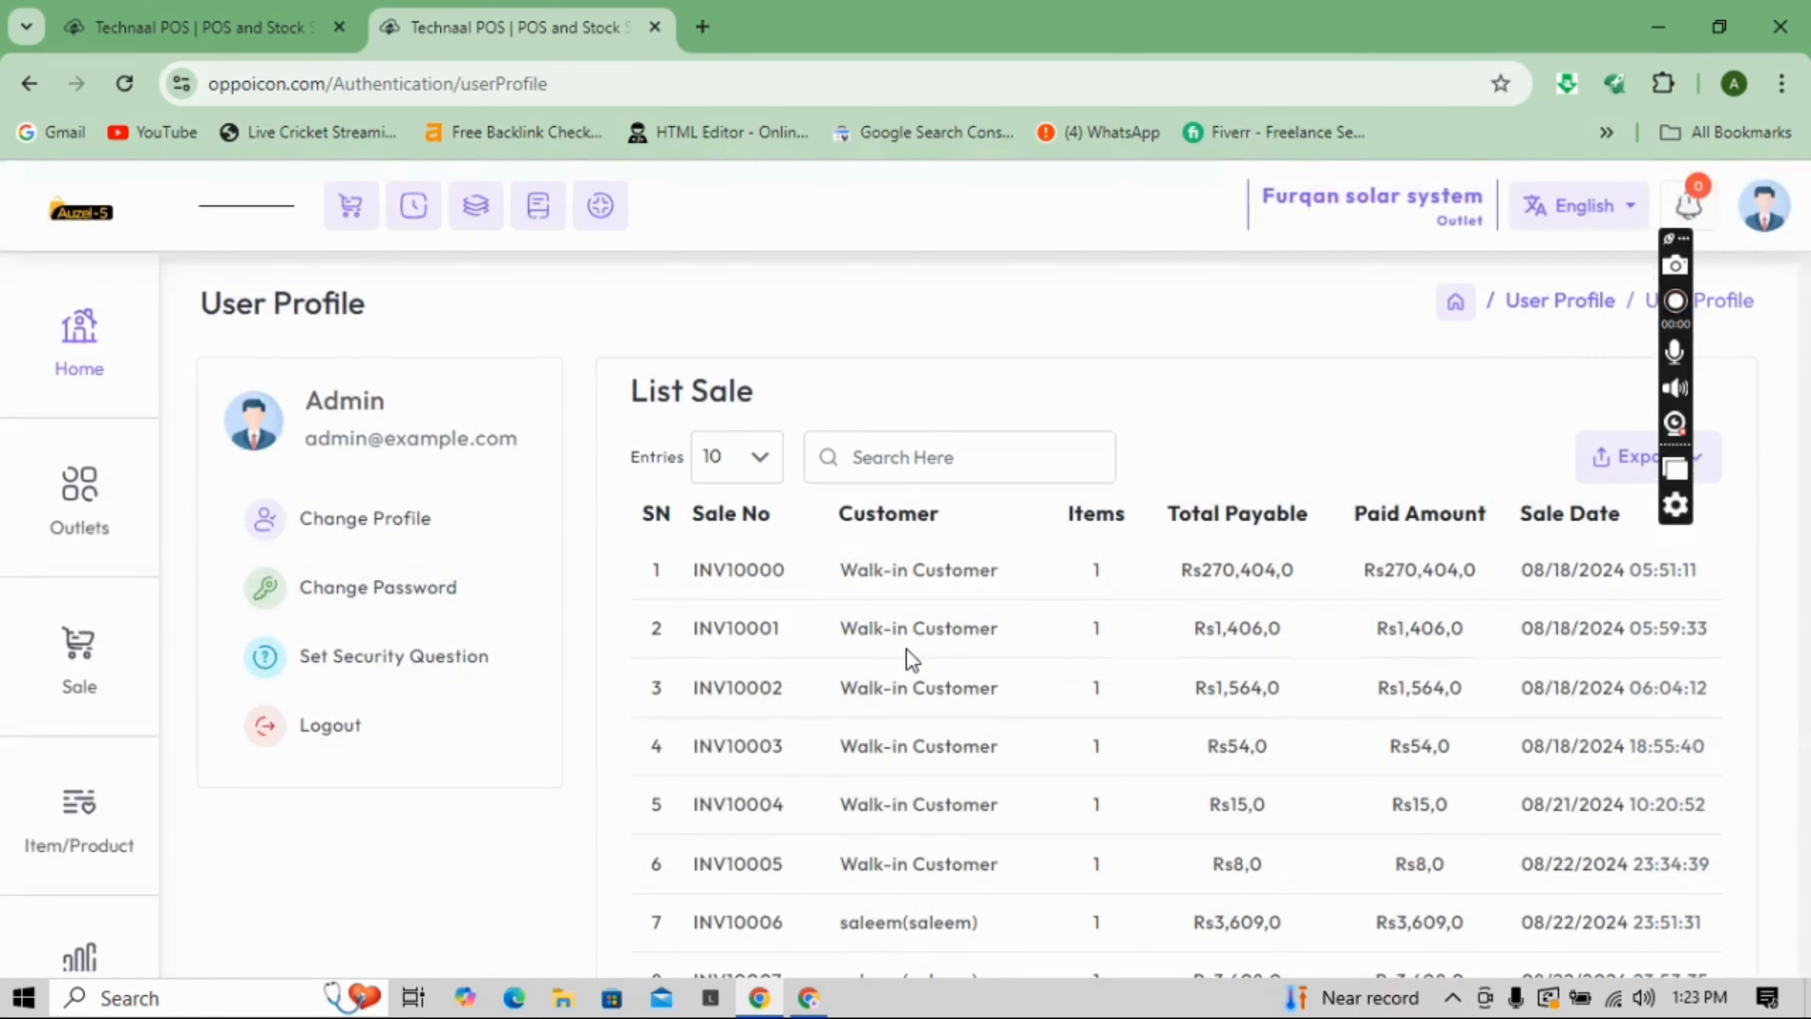